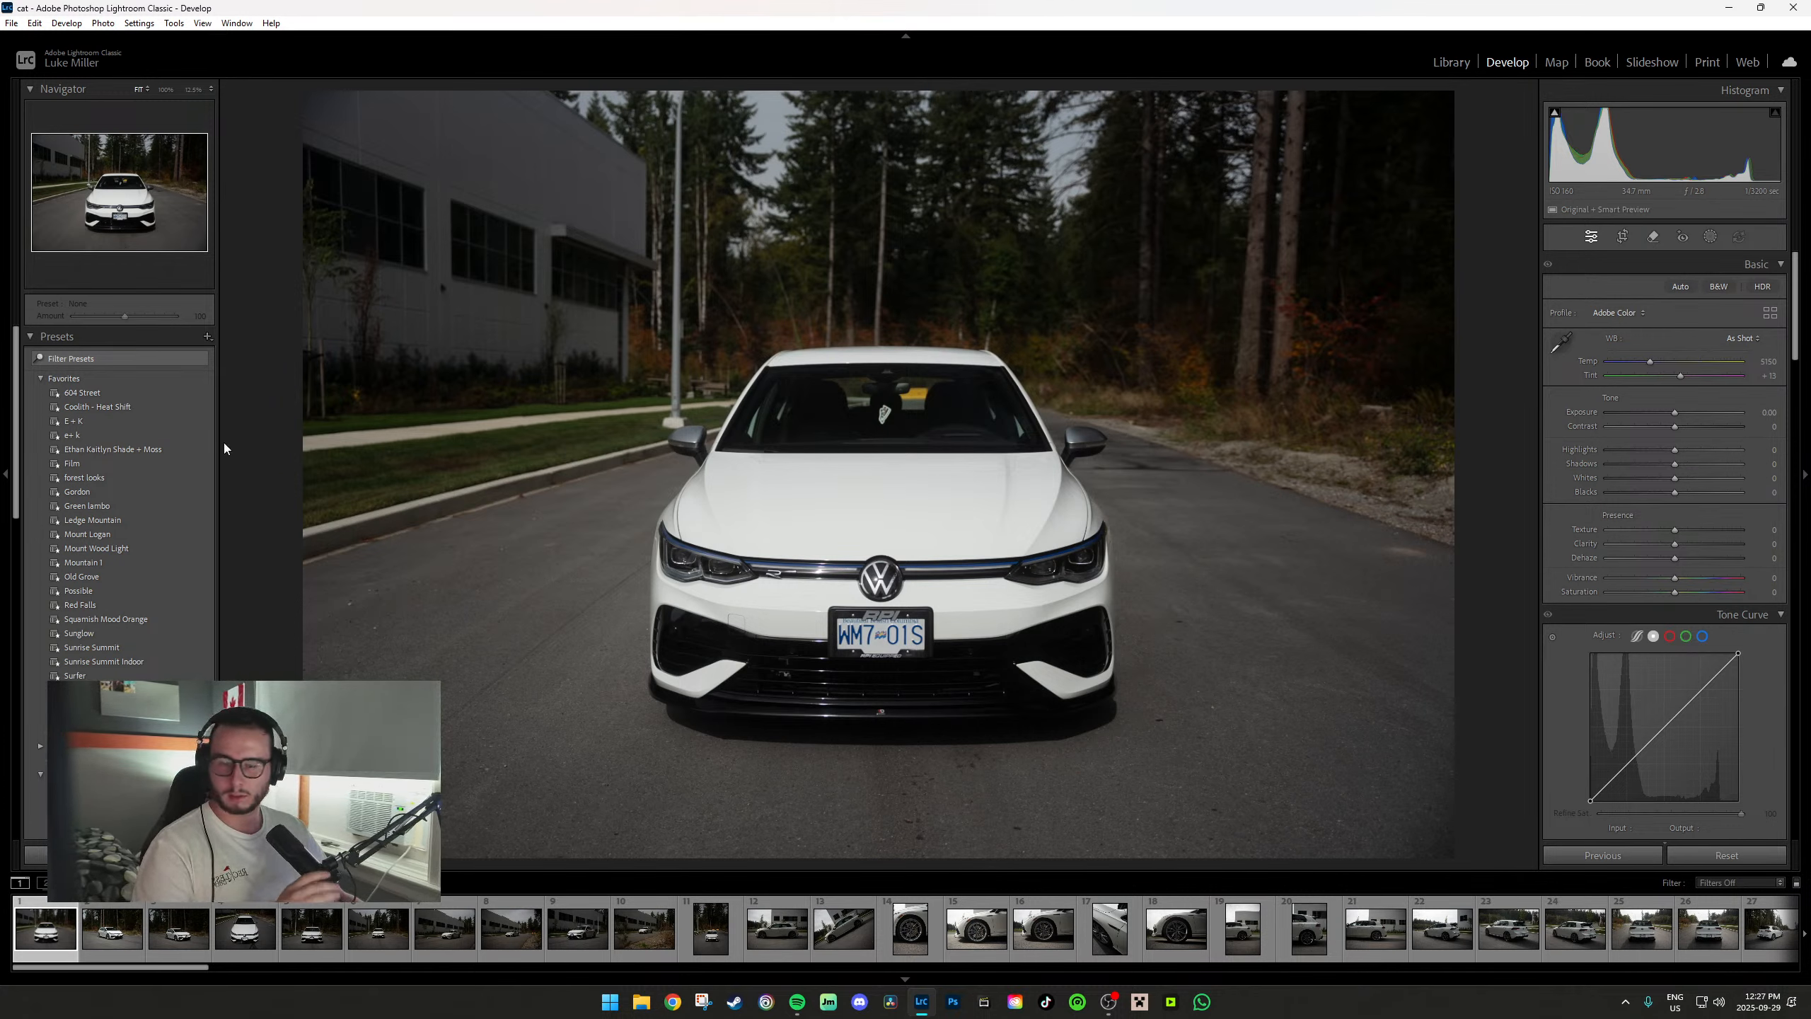
# Apply the Sunglow preset to the front-view photo of the white car and raise its exposure to +1.30.
pyautogui.click(956, 535)
pyautogui.click(885, 414)
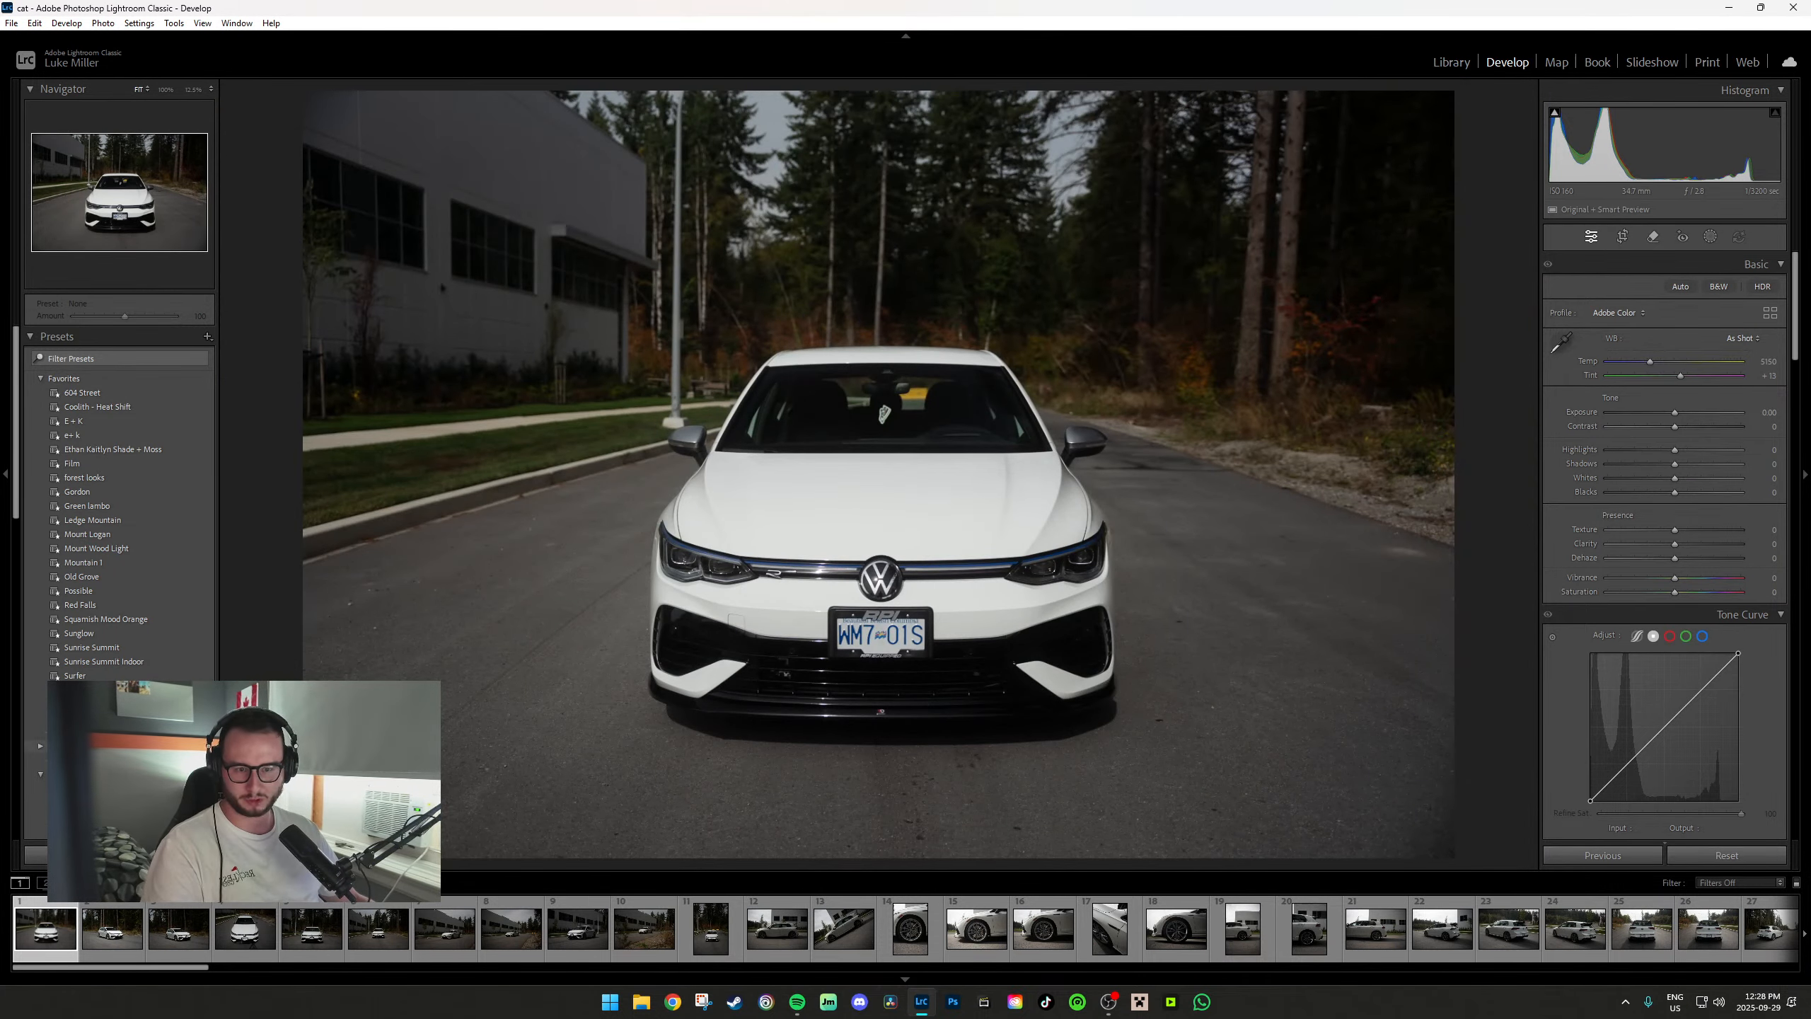
pyautogui.click(99, 633)
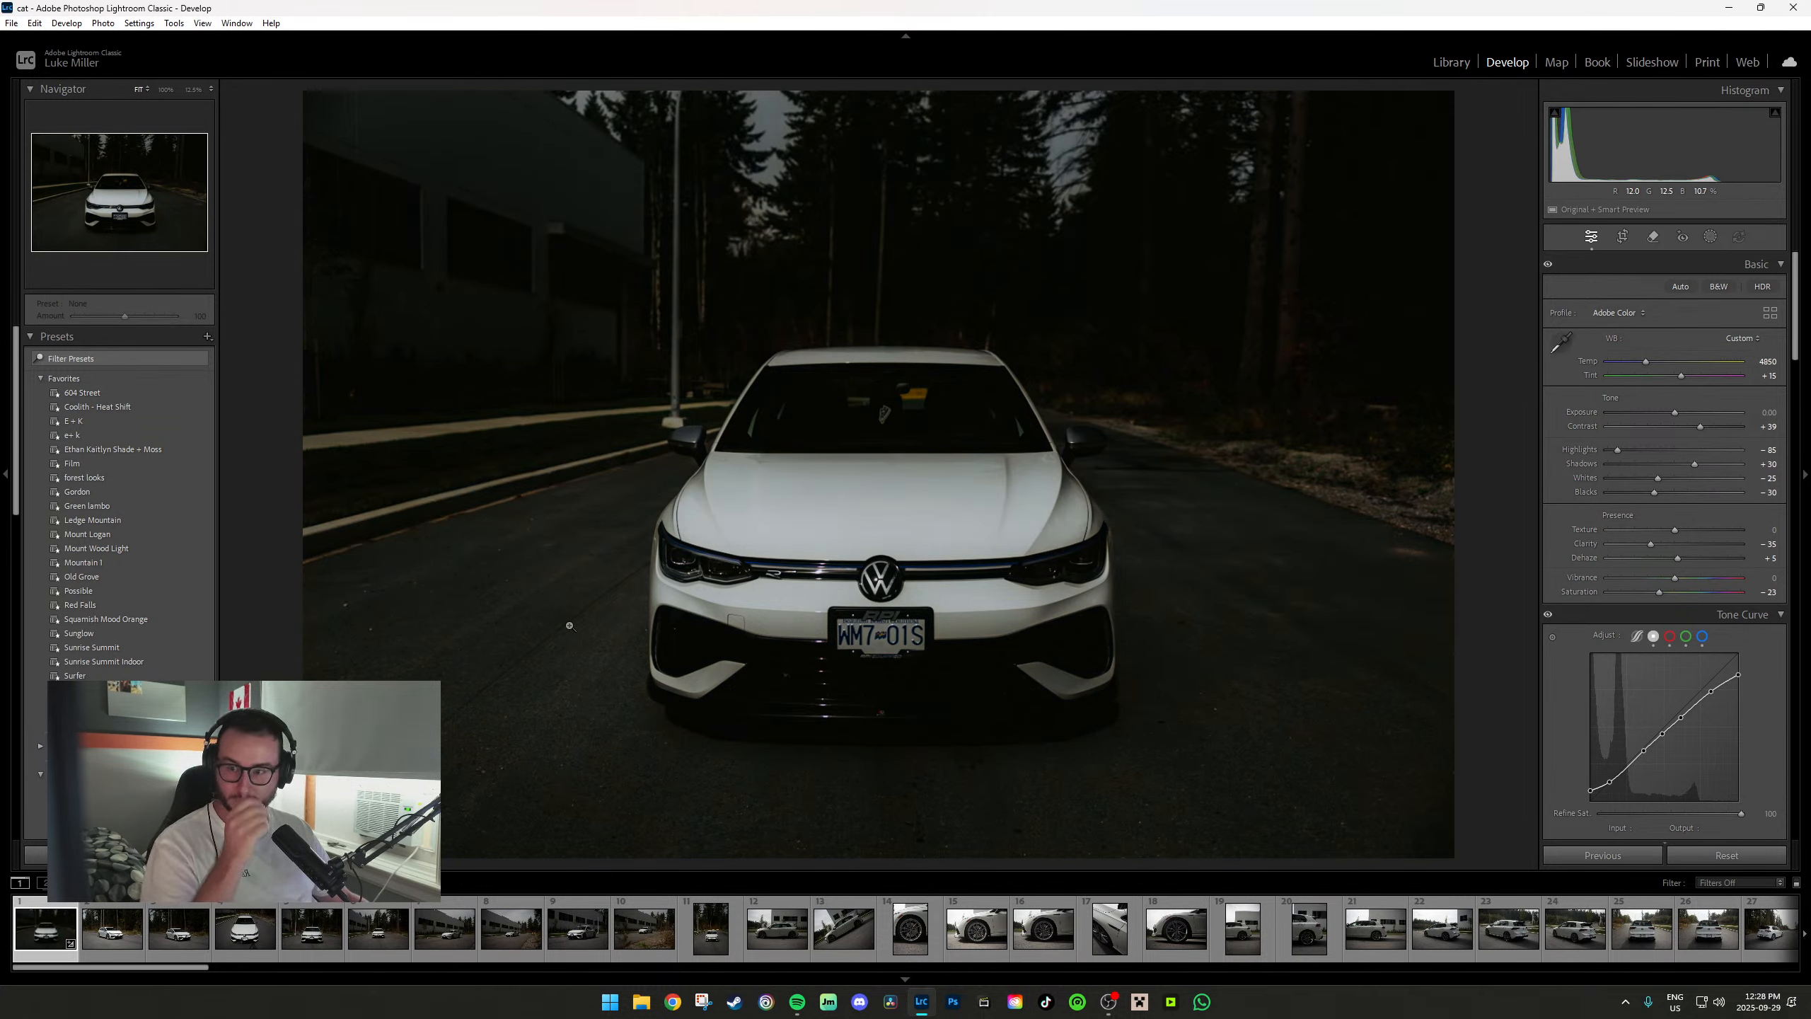
pyautogui.moveTo(1674, 412); pyautogui.dragTo(1692, 413)
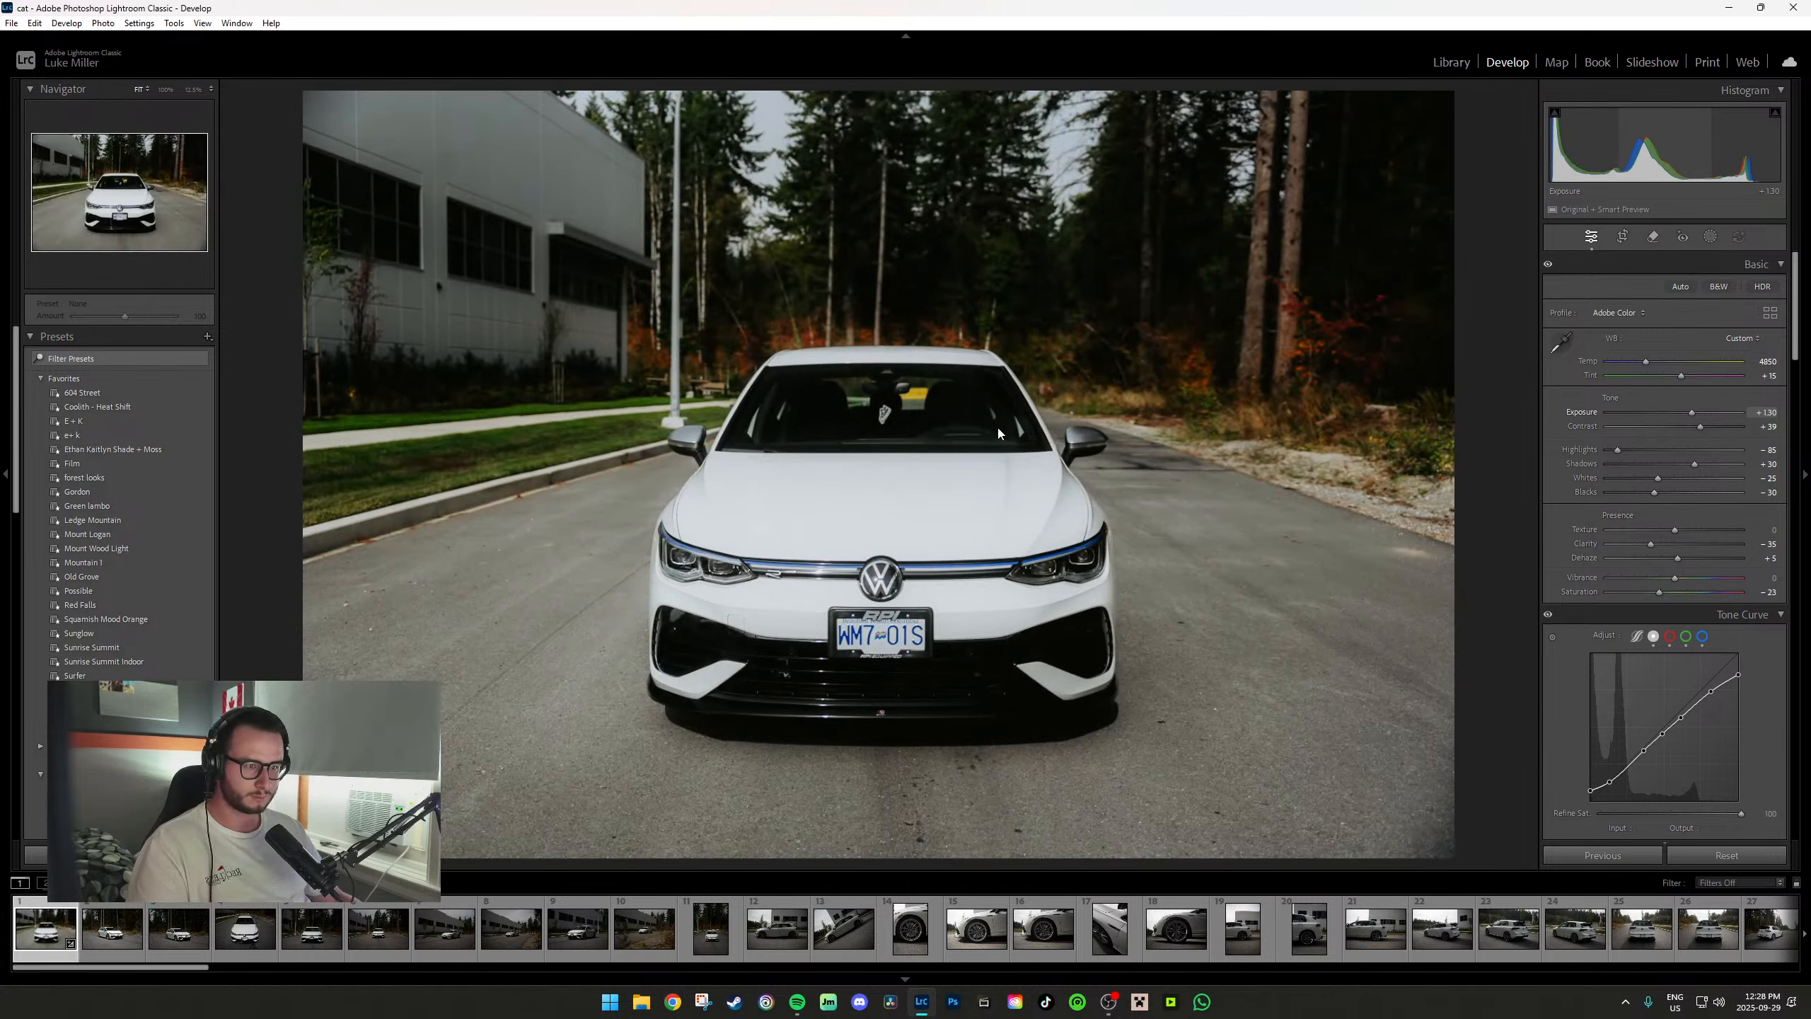
# Create a diagonal linear gradient mask over the lower-left road and foreground, adjusting its angle and position to reach the car.
pyautogui.press('m')
pyautogui.moveTo(502, 618); pyautogui.dragTo(703, 379)
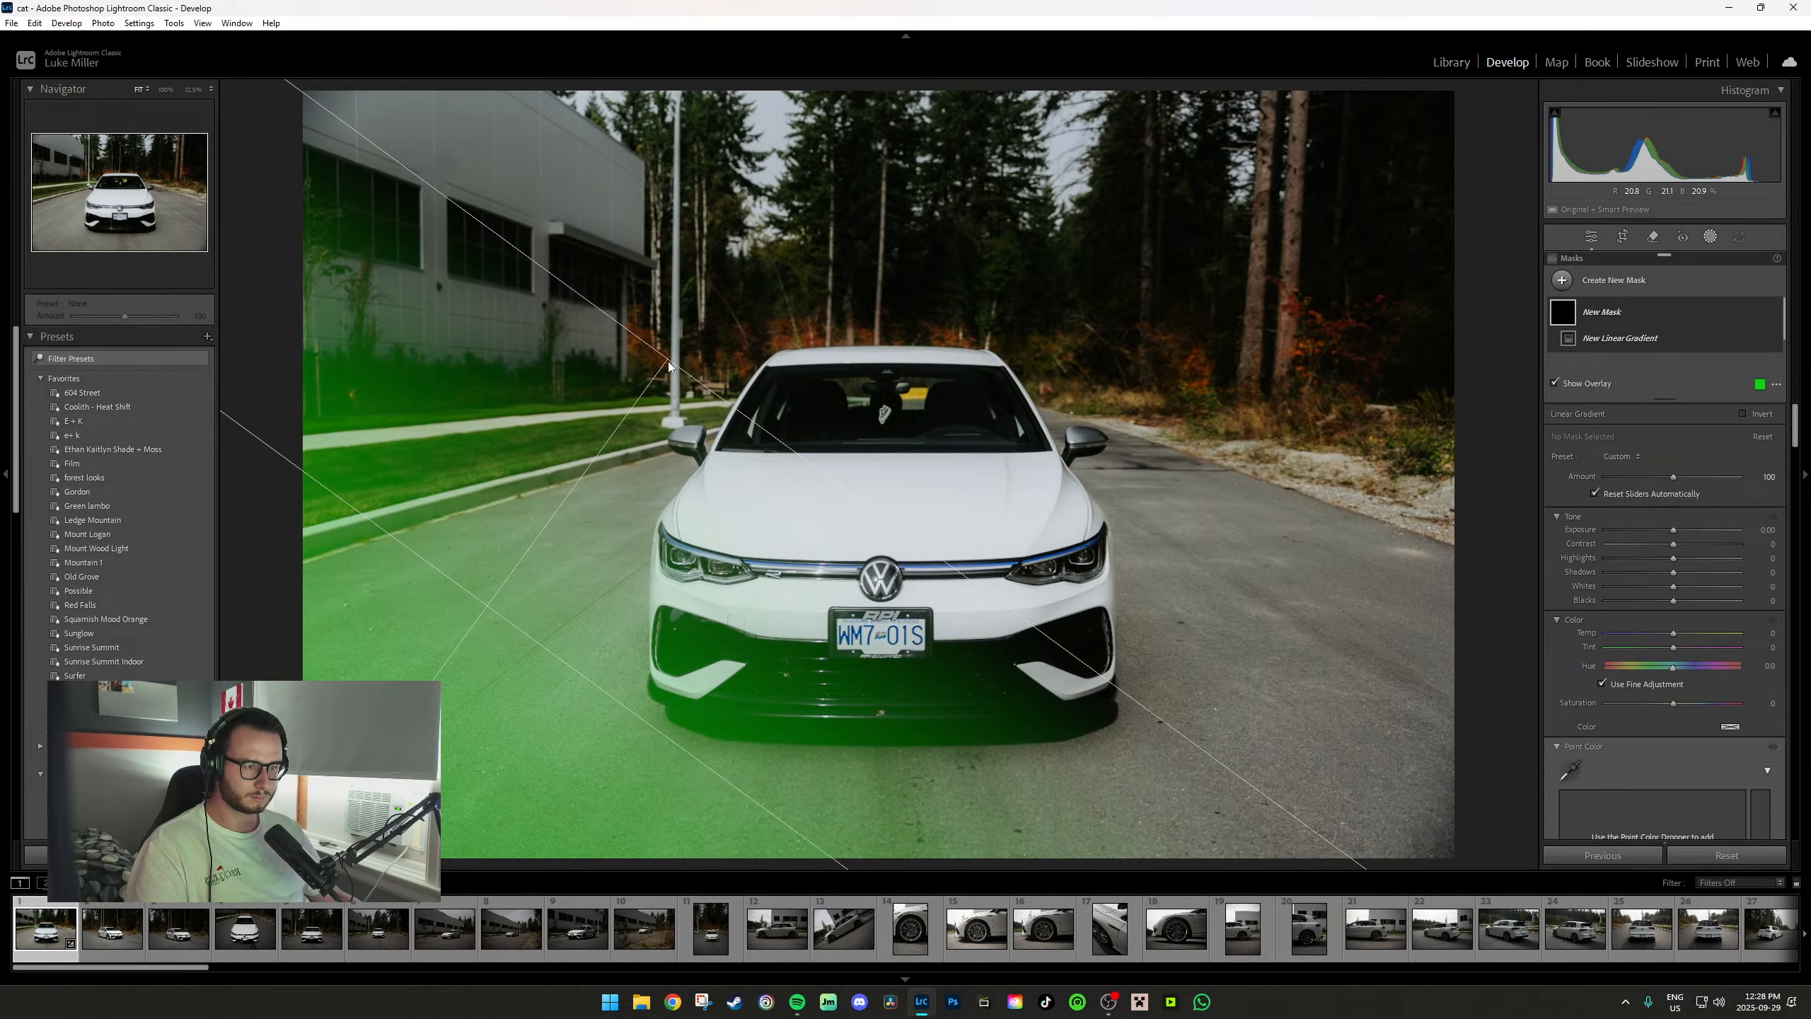
pyautogui.moveTo(506, 600); pyautogui.dragTo(656, 617)
pyautogui.moveTo(810, 383); pyautogui.dragTo(821, 341)
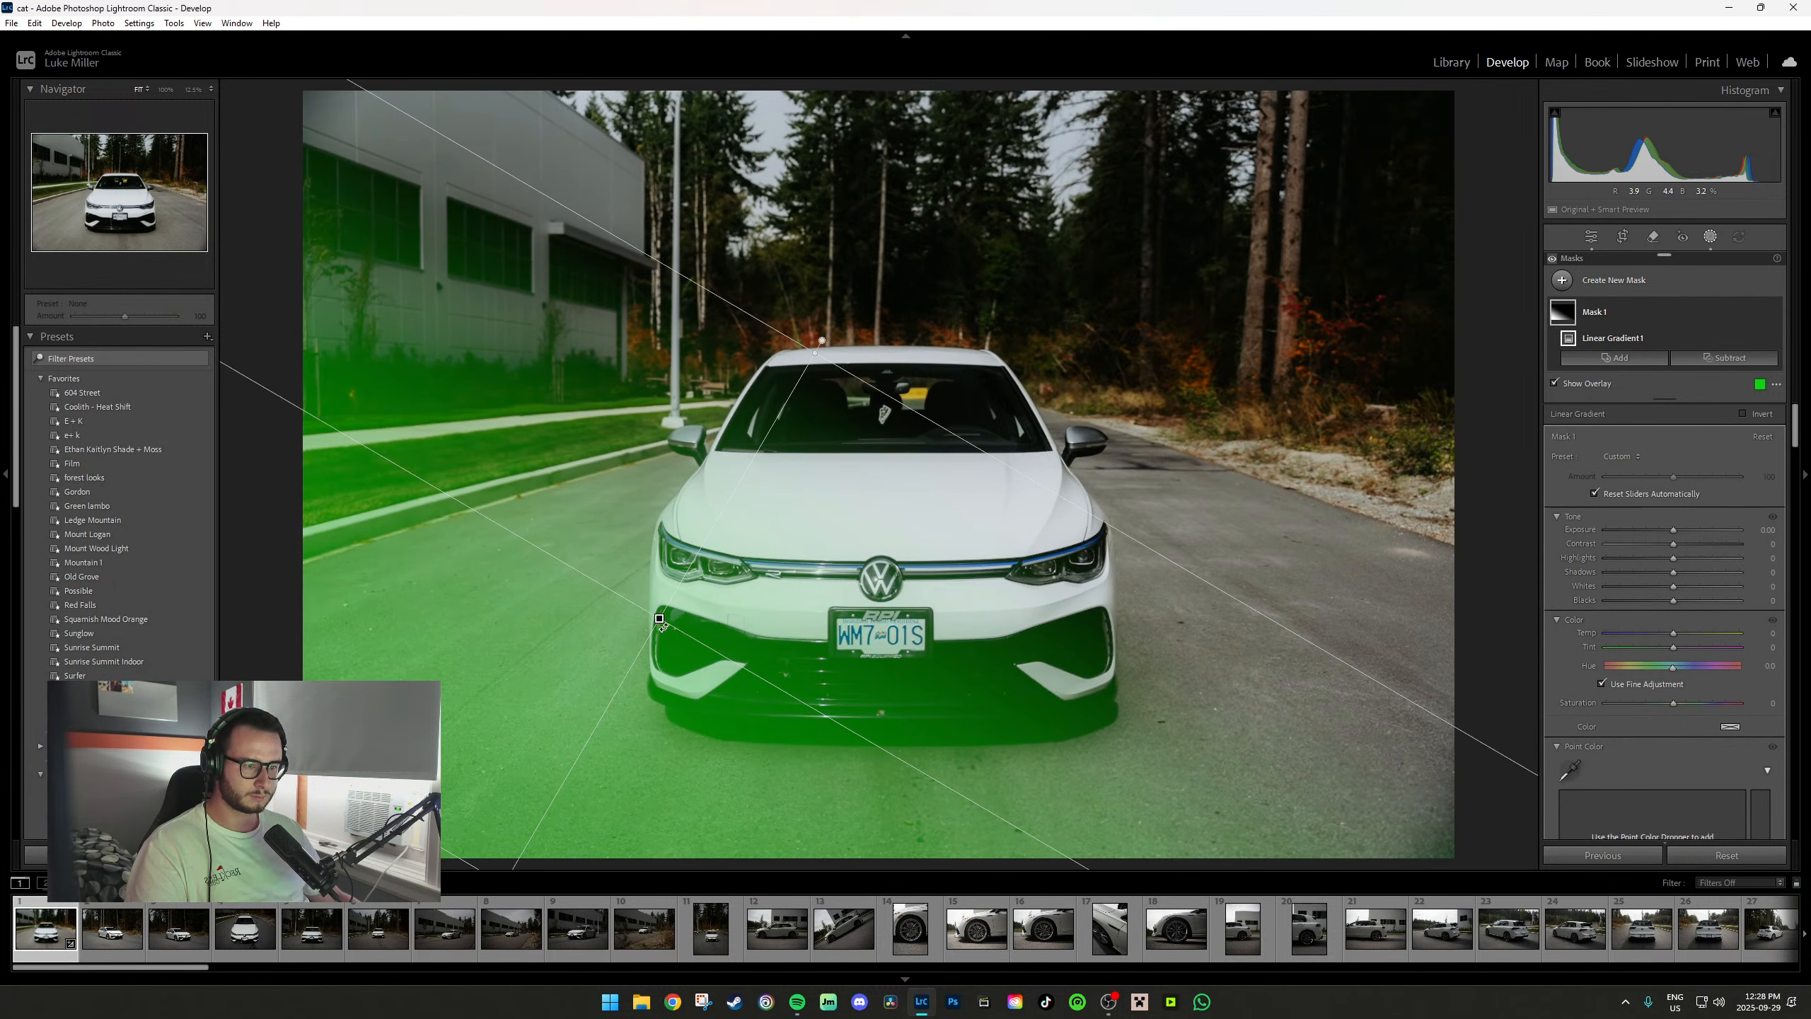
pyautogui.moveTo(674, 607); pyautogui.dragTo(678, 598)
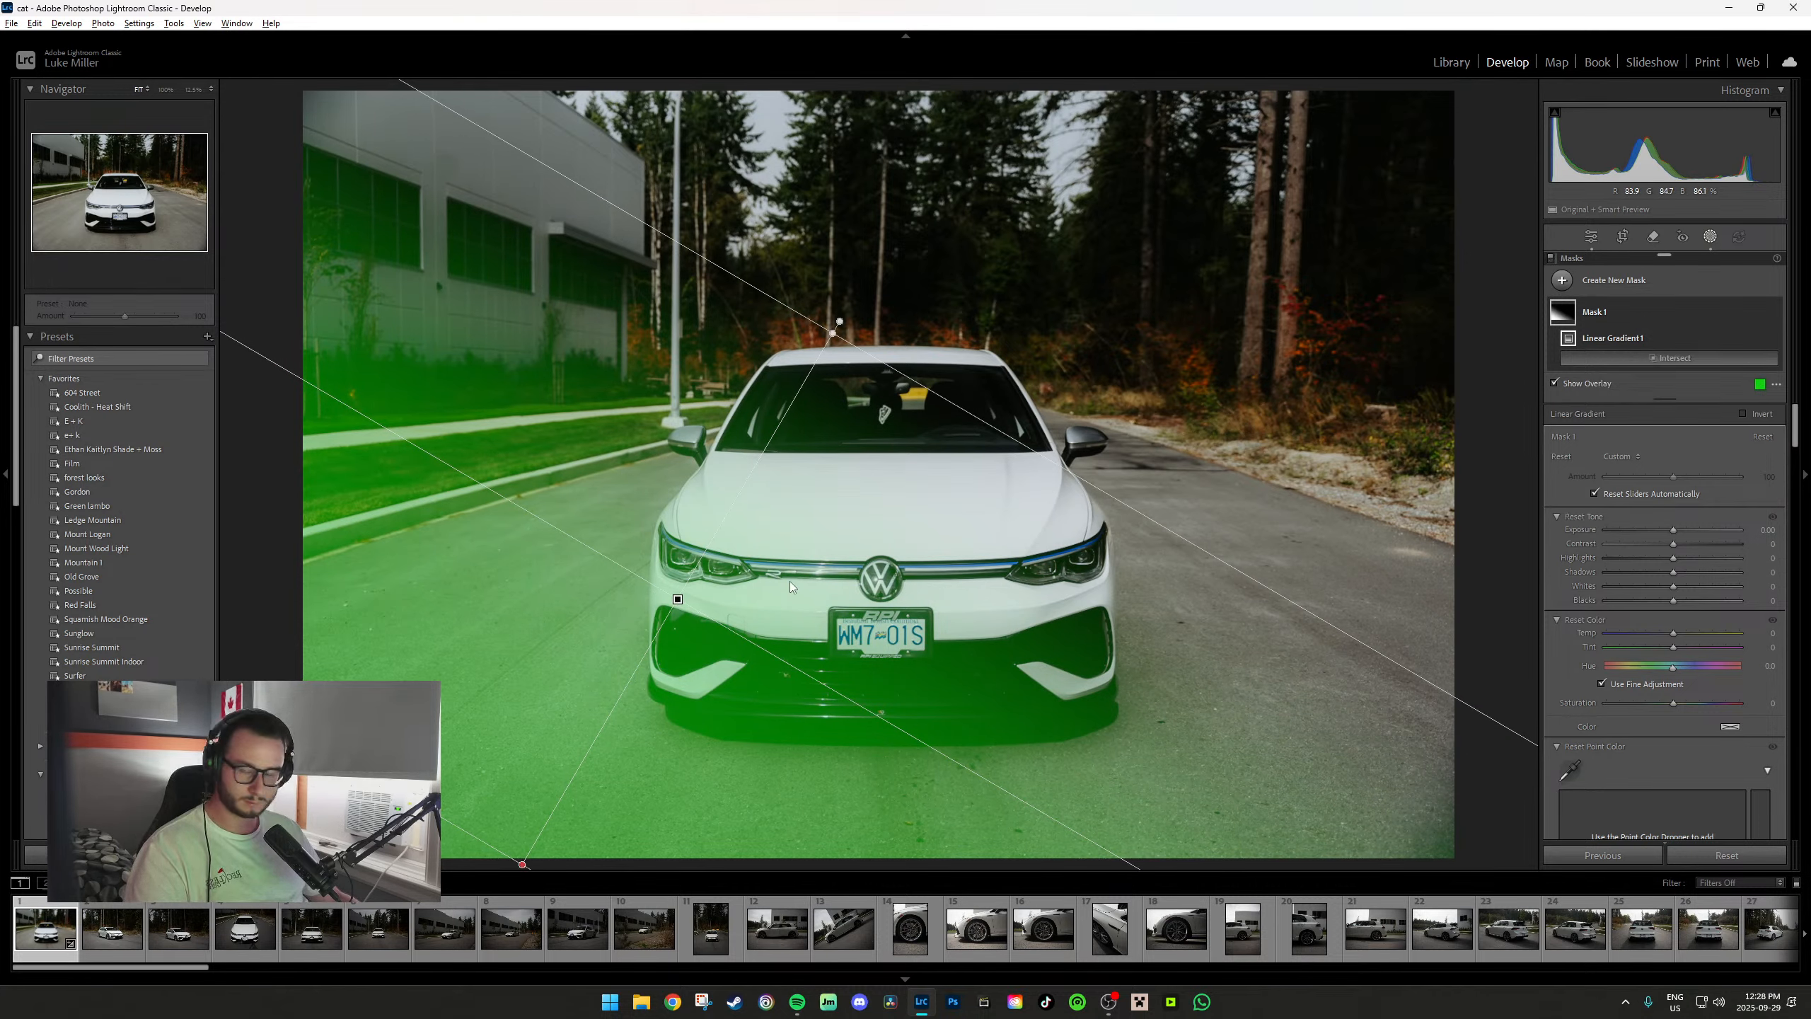
# Add a second linear gradient covering the road on the right to the same mask and subtract the car as subject.
pyautogui.press('m')
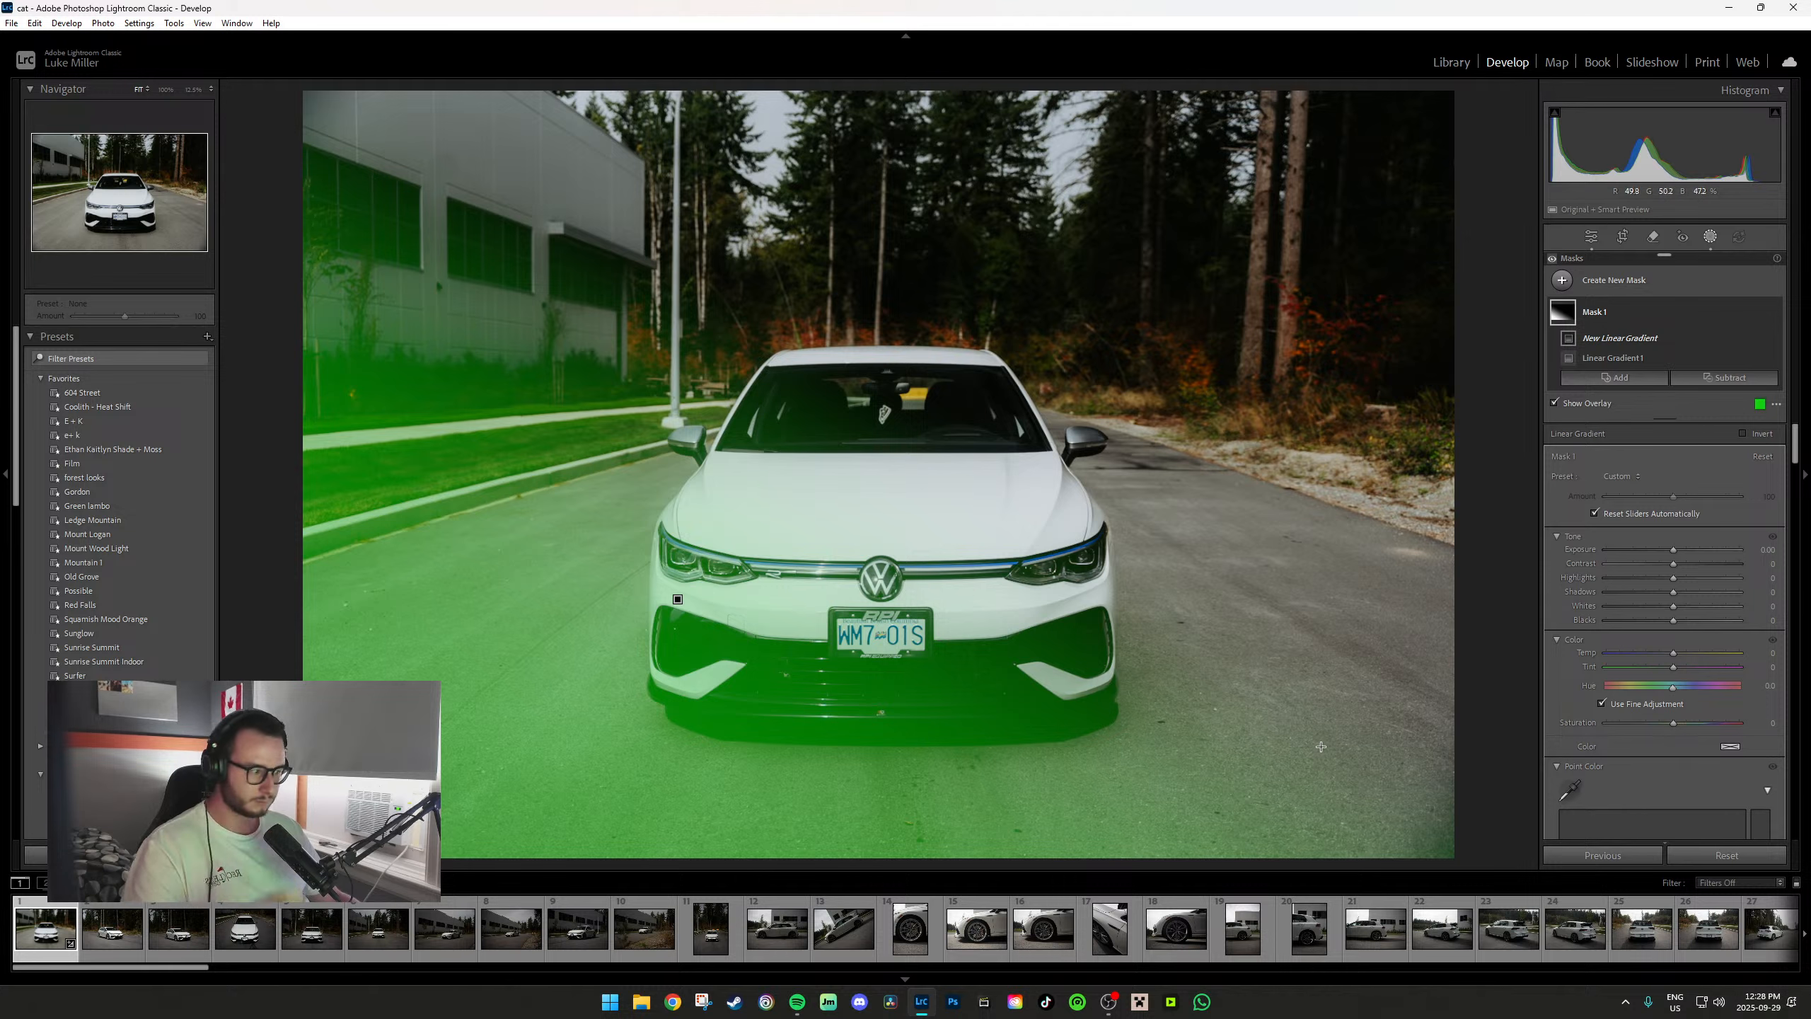
pyautogui.moveTo(1216, 646); pyautogui.dragTo(1093, 327)
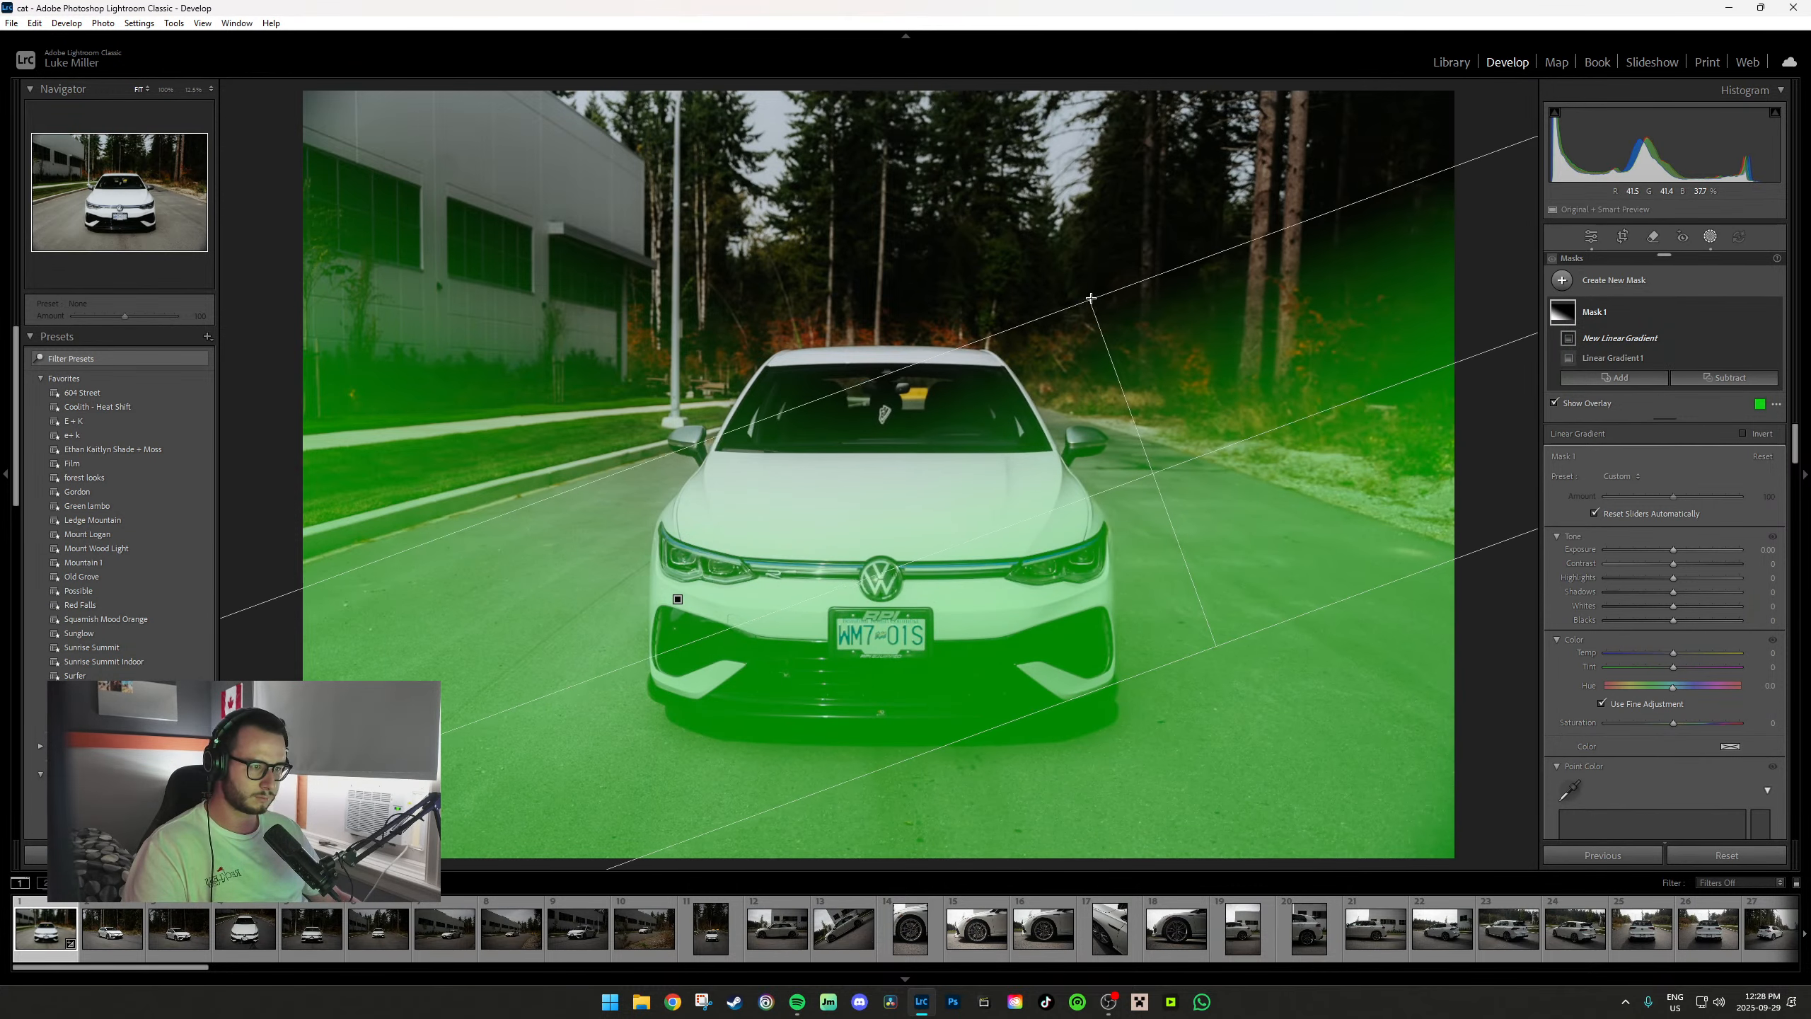
pyautogui.click(1715, 377)
pyautogui.click(1701, 416)
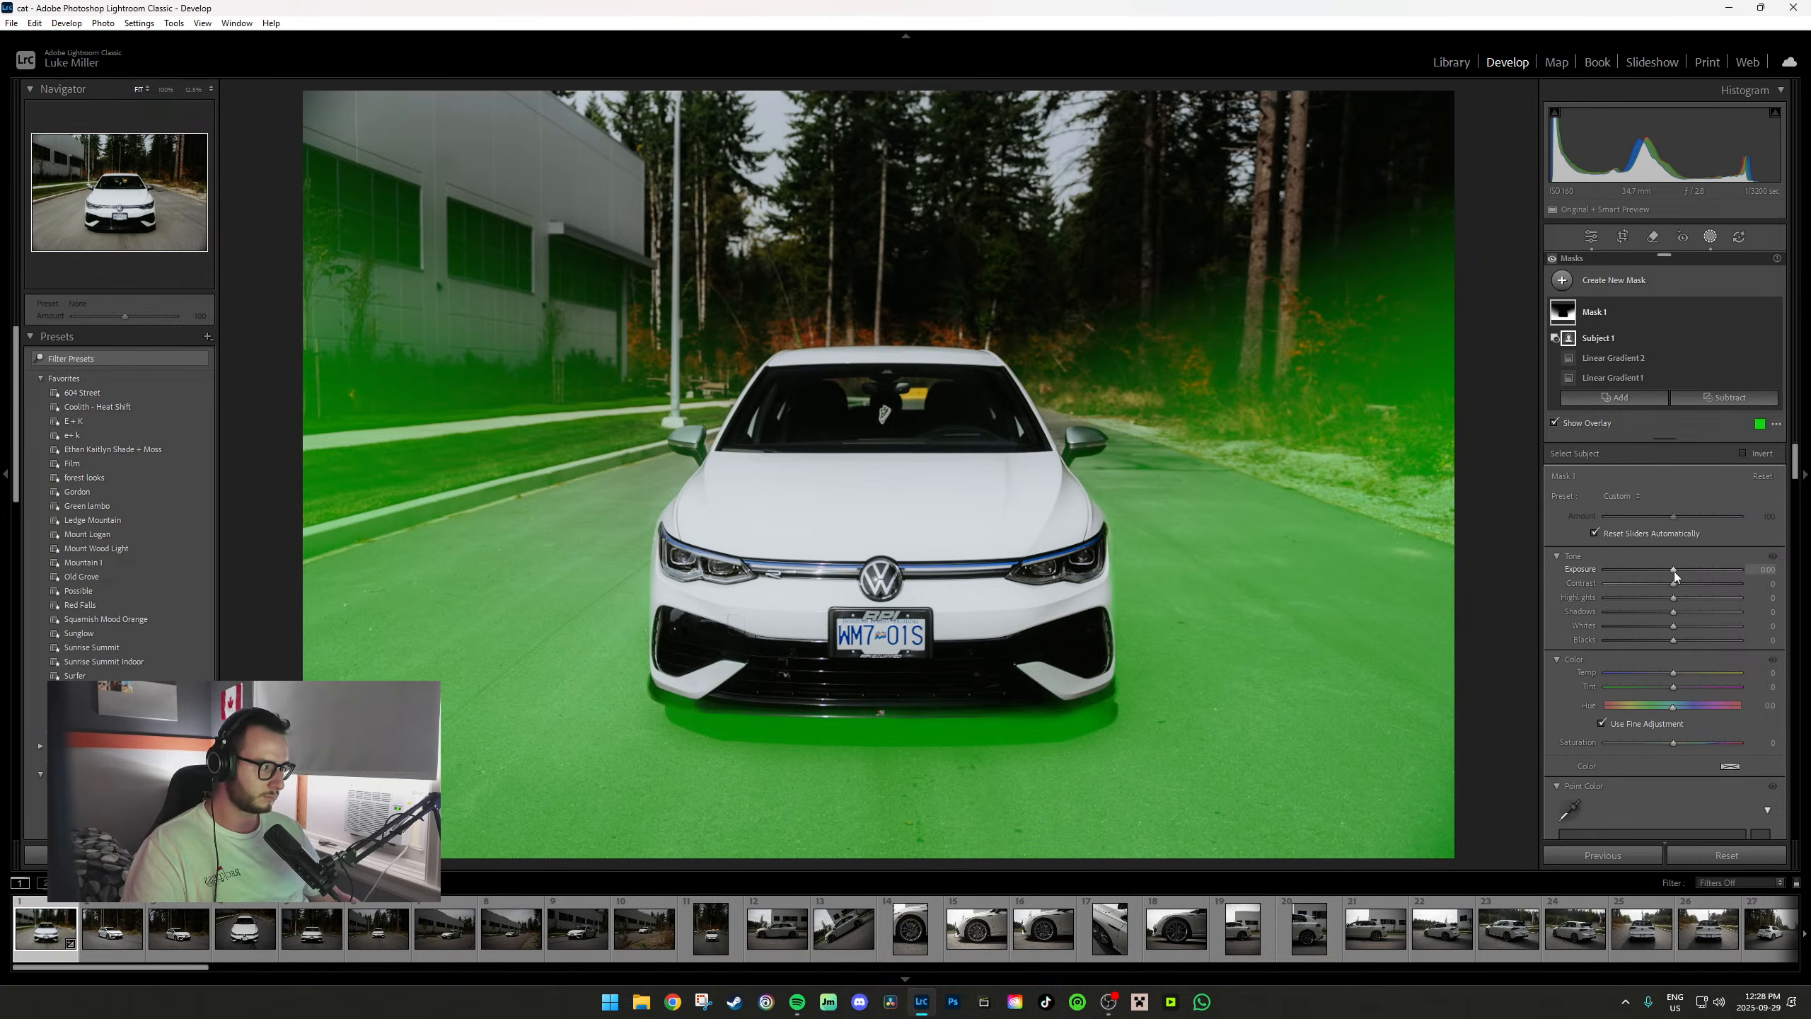
# Hide the mask overlay and darken the masked road by setting its exposure to −1.12.
pyautogui.press('o')
pyautogui.moveTo(1673, 570); pyautogui.dragTo(1651, 573)
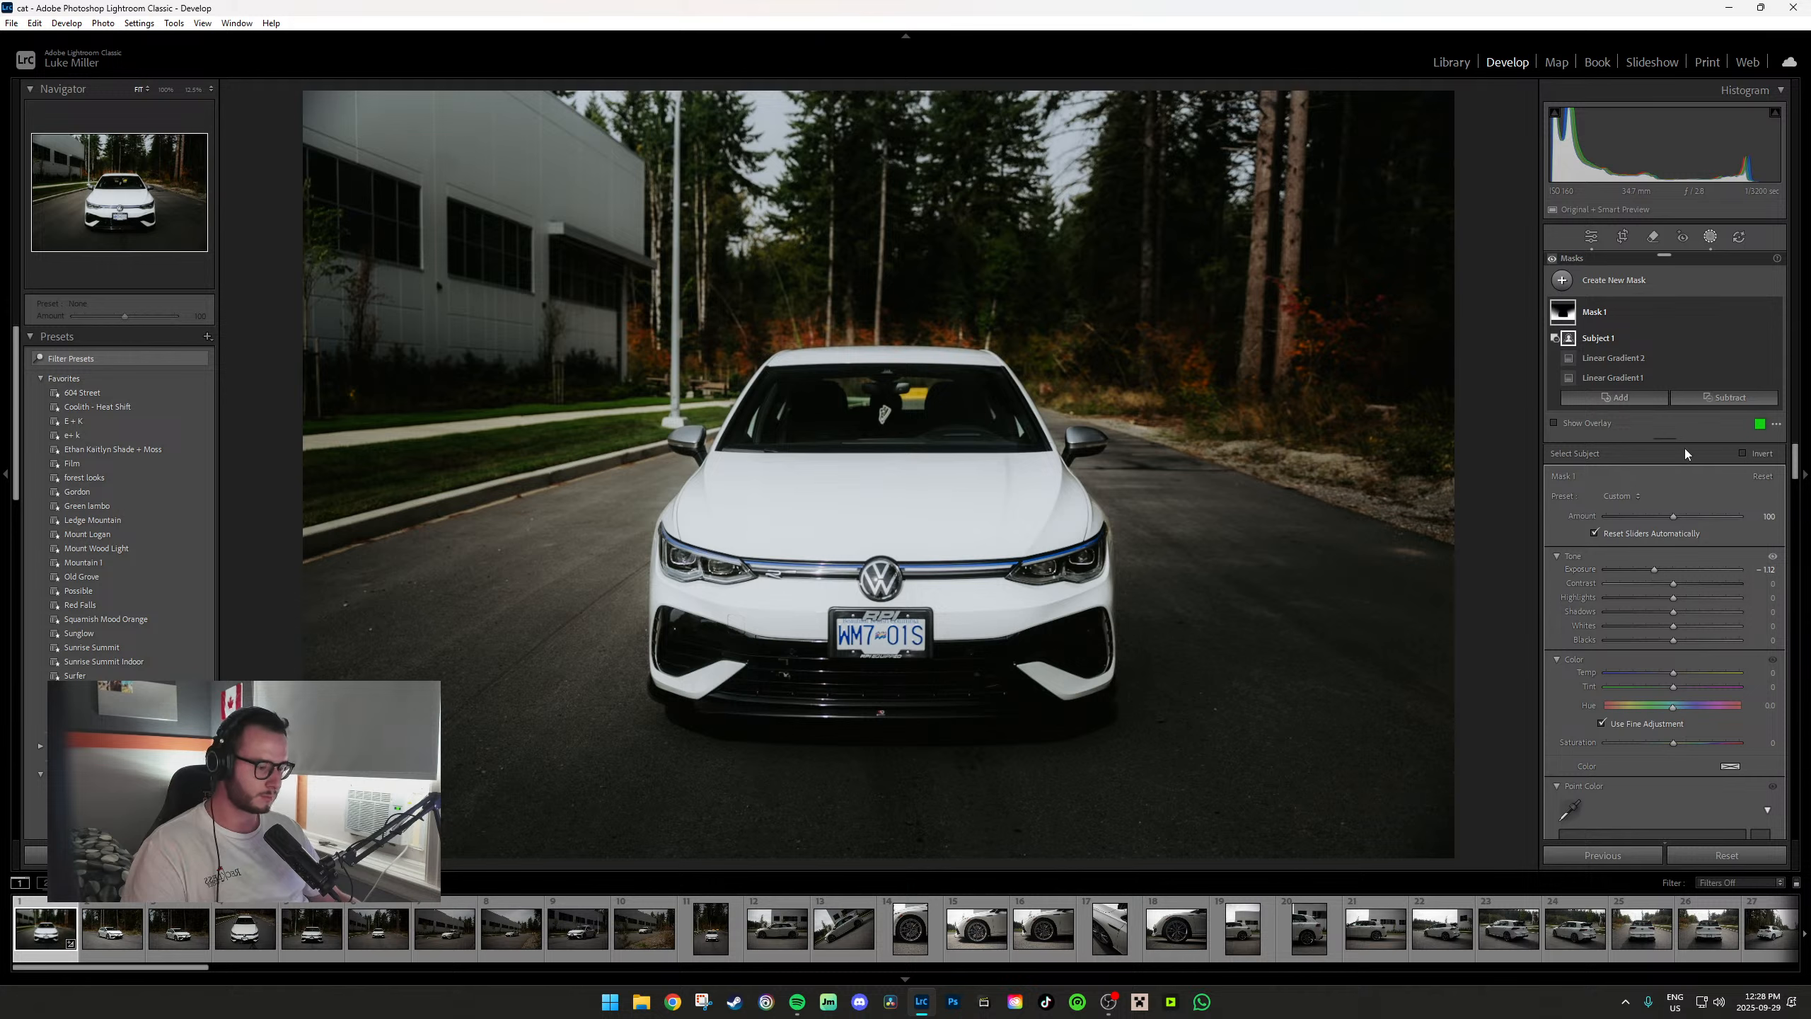
pyautogui.click(1591, 452)
# Create a new linear gradient mask running down from the trees to the hood and subtract the car as subject.
pyautogui.press('m')
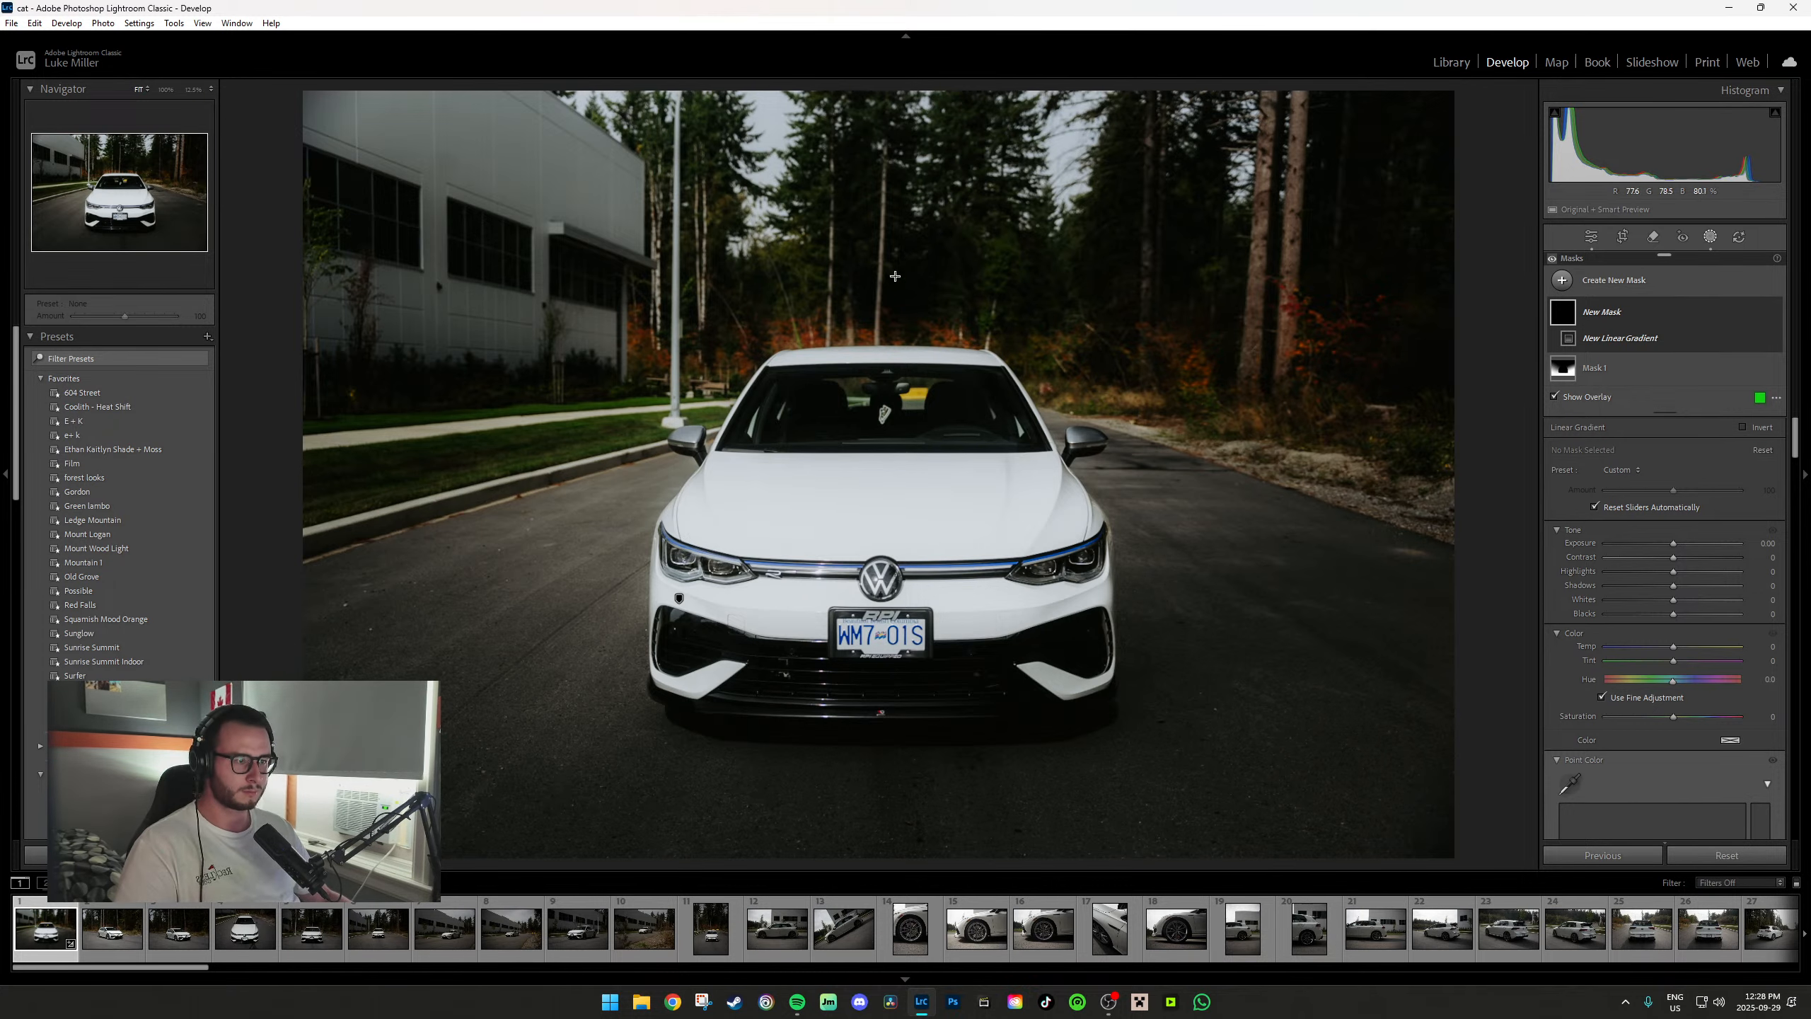
pyautogui.moveTo(885, 278); pyautogui.dragTo(895, 624)
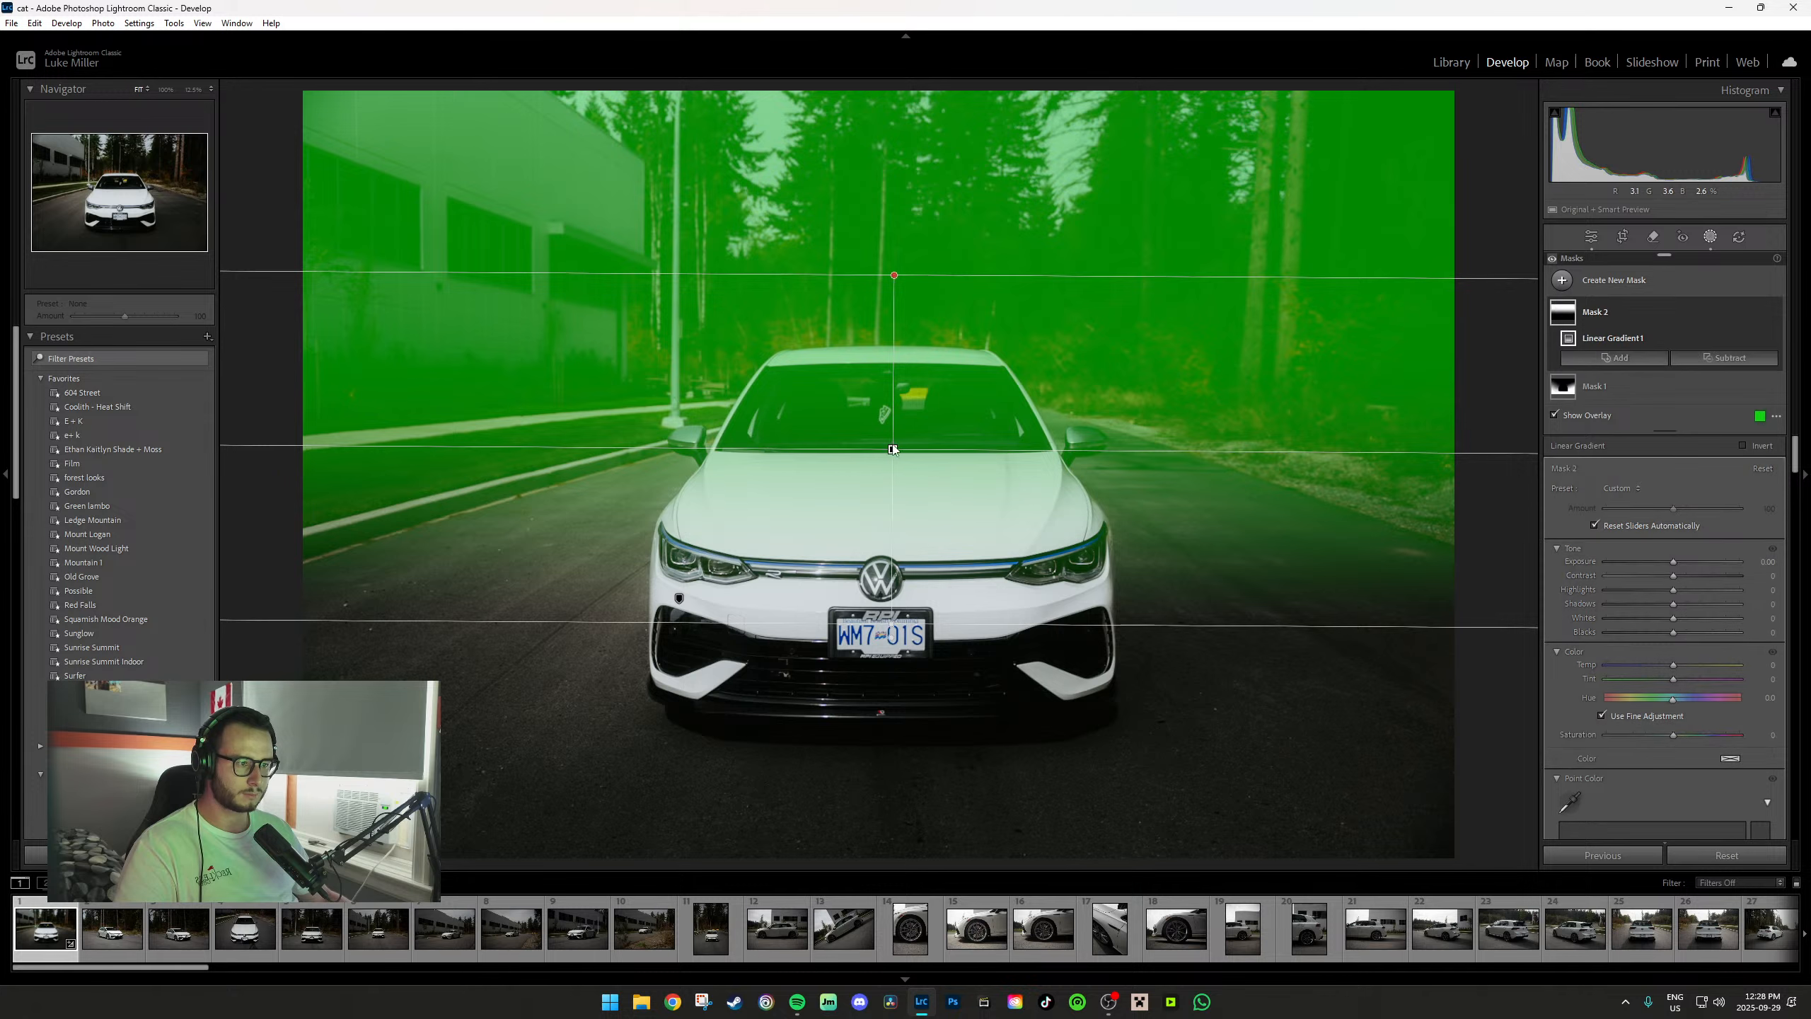
pyautogui.moveTo(894, 452); pyautogui.dragTo(907, 374)
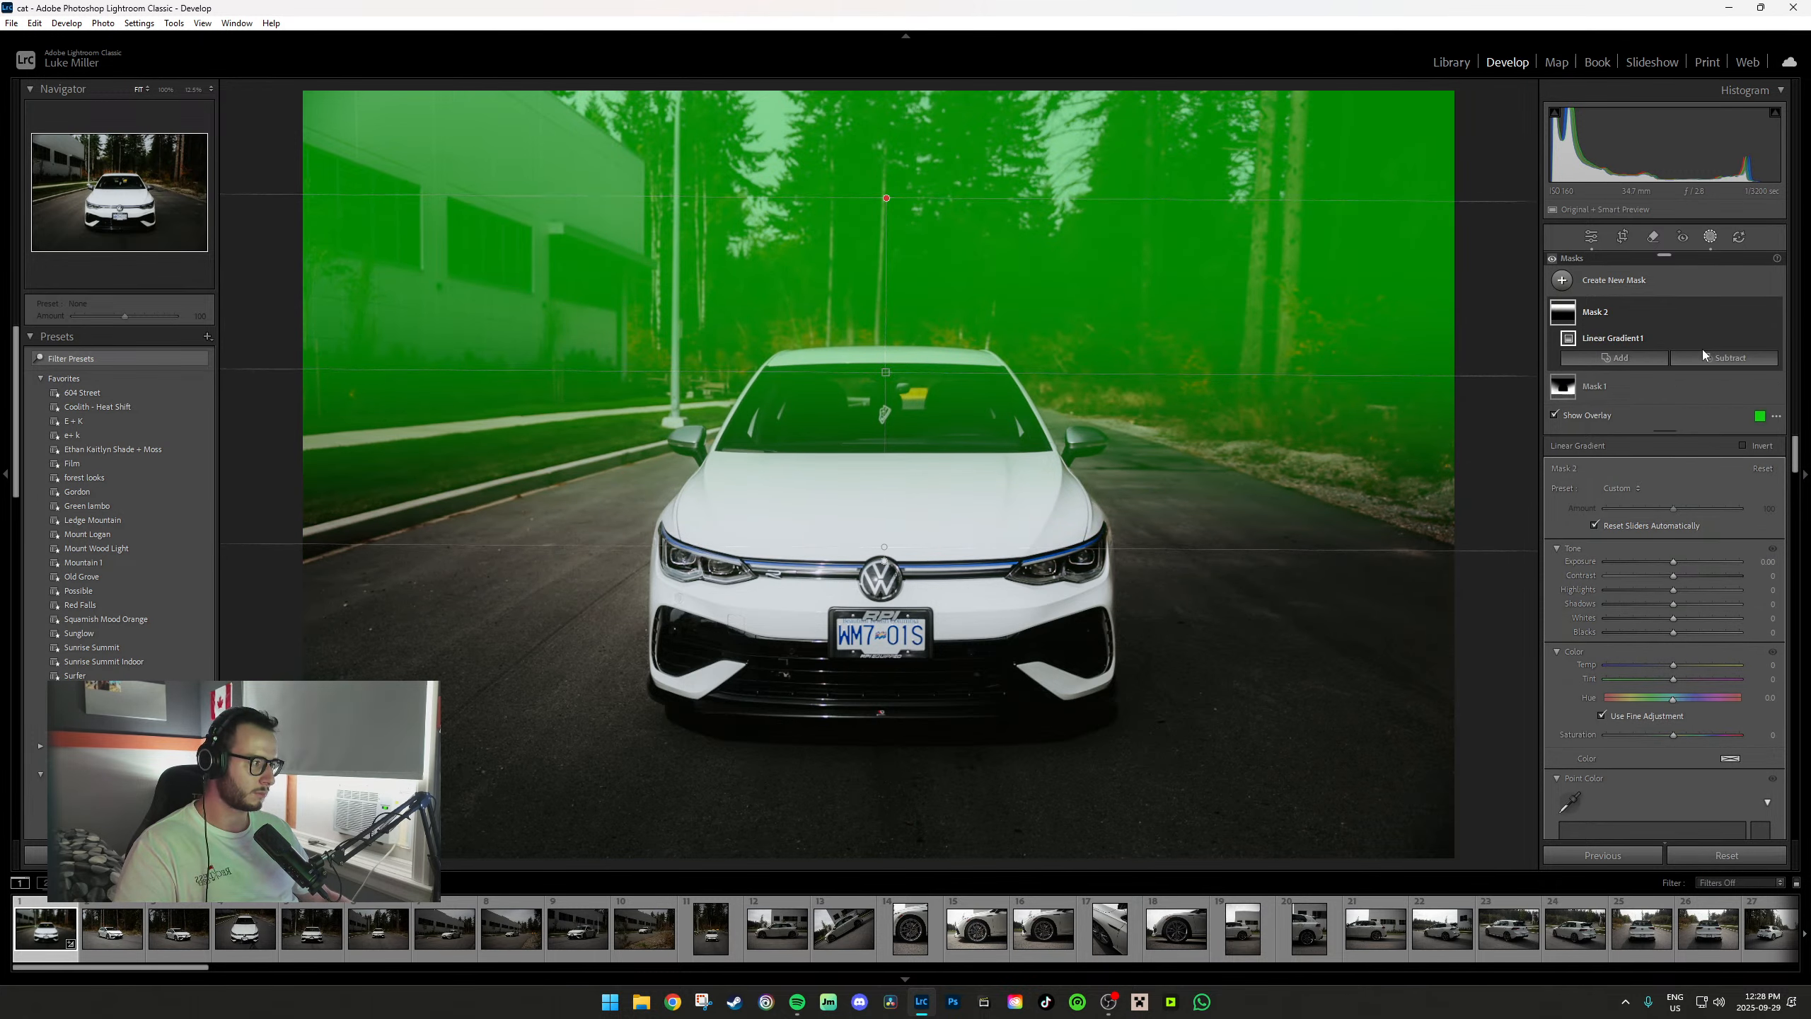
pyautogui.click(1702, 348)
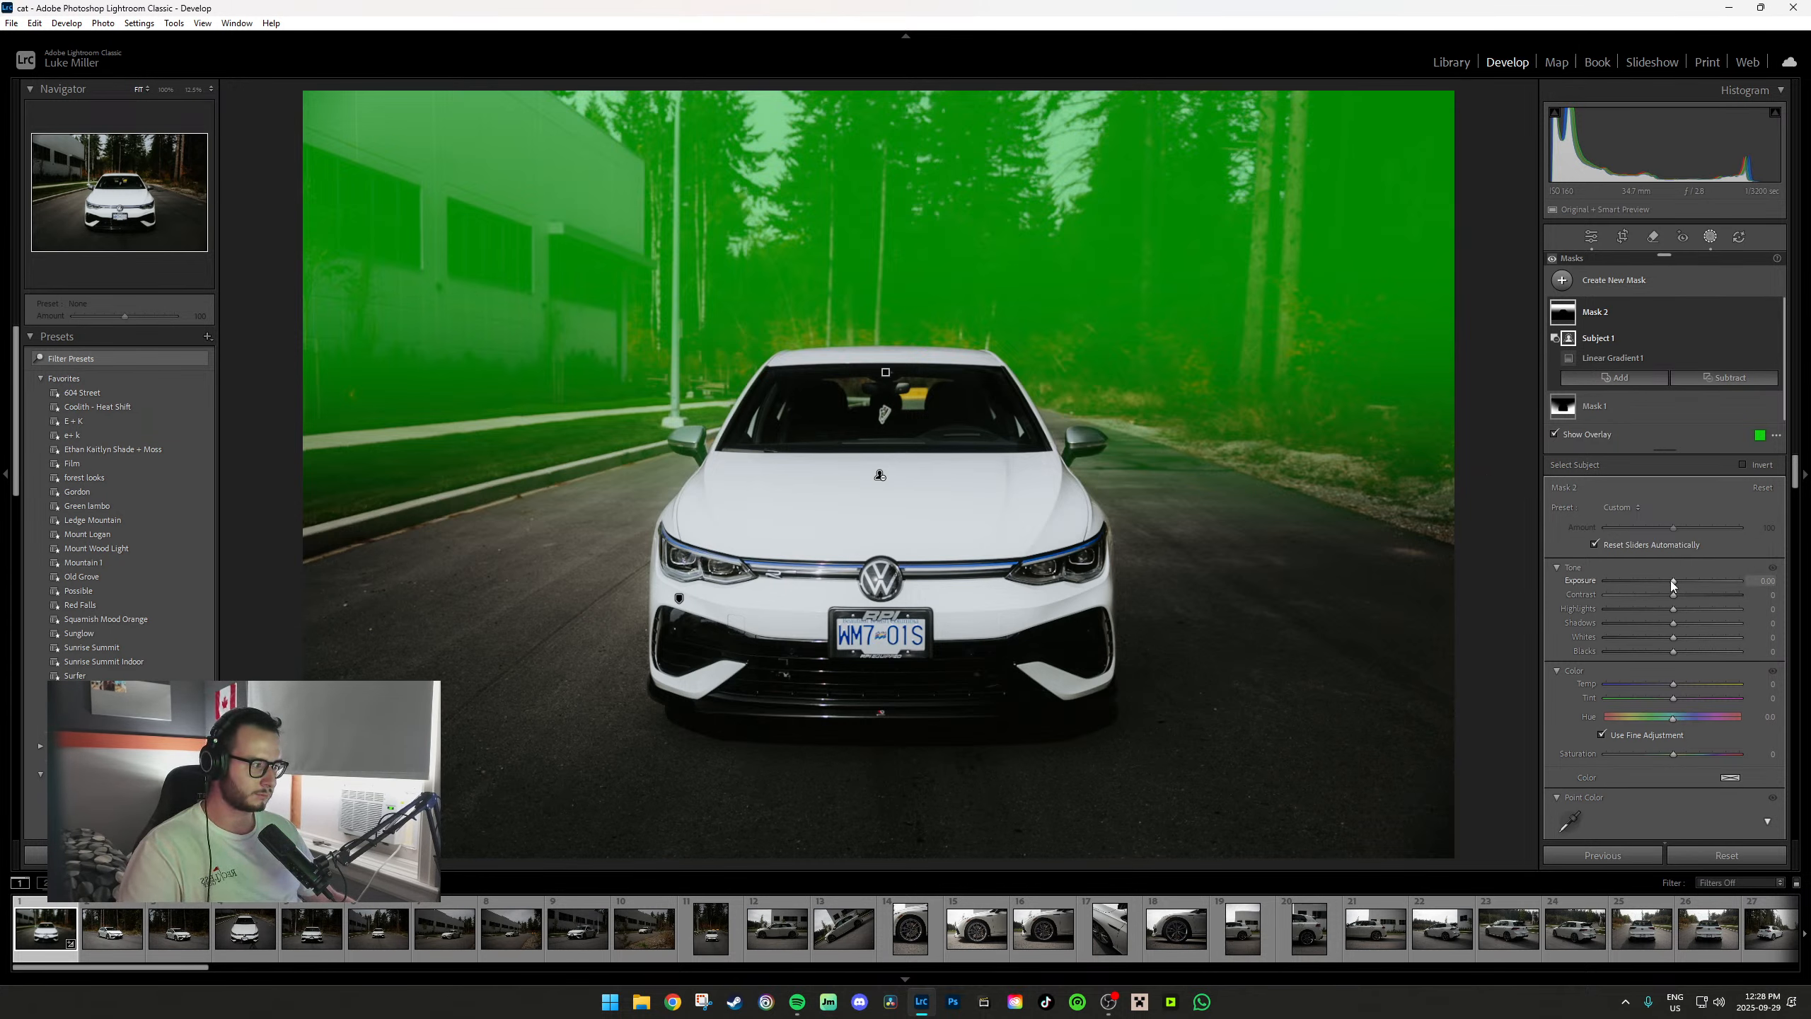
# Set the background mask's exposure to 0.70 and lift its shadows with a curve point at input 47, output 67.
pyautogui.moveTo(1672, 580); pyautogui.dragTo(1685, 581)
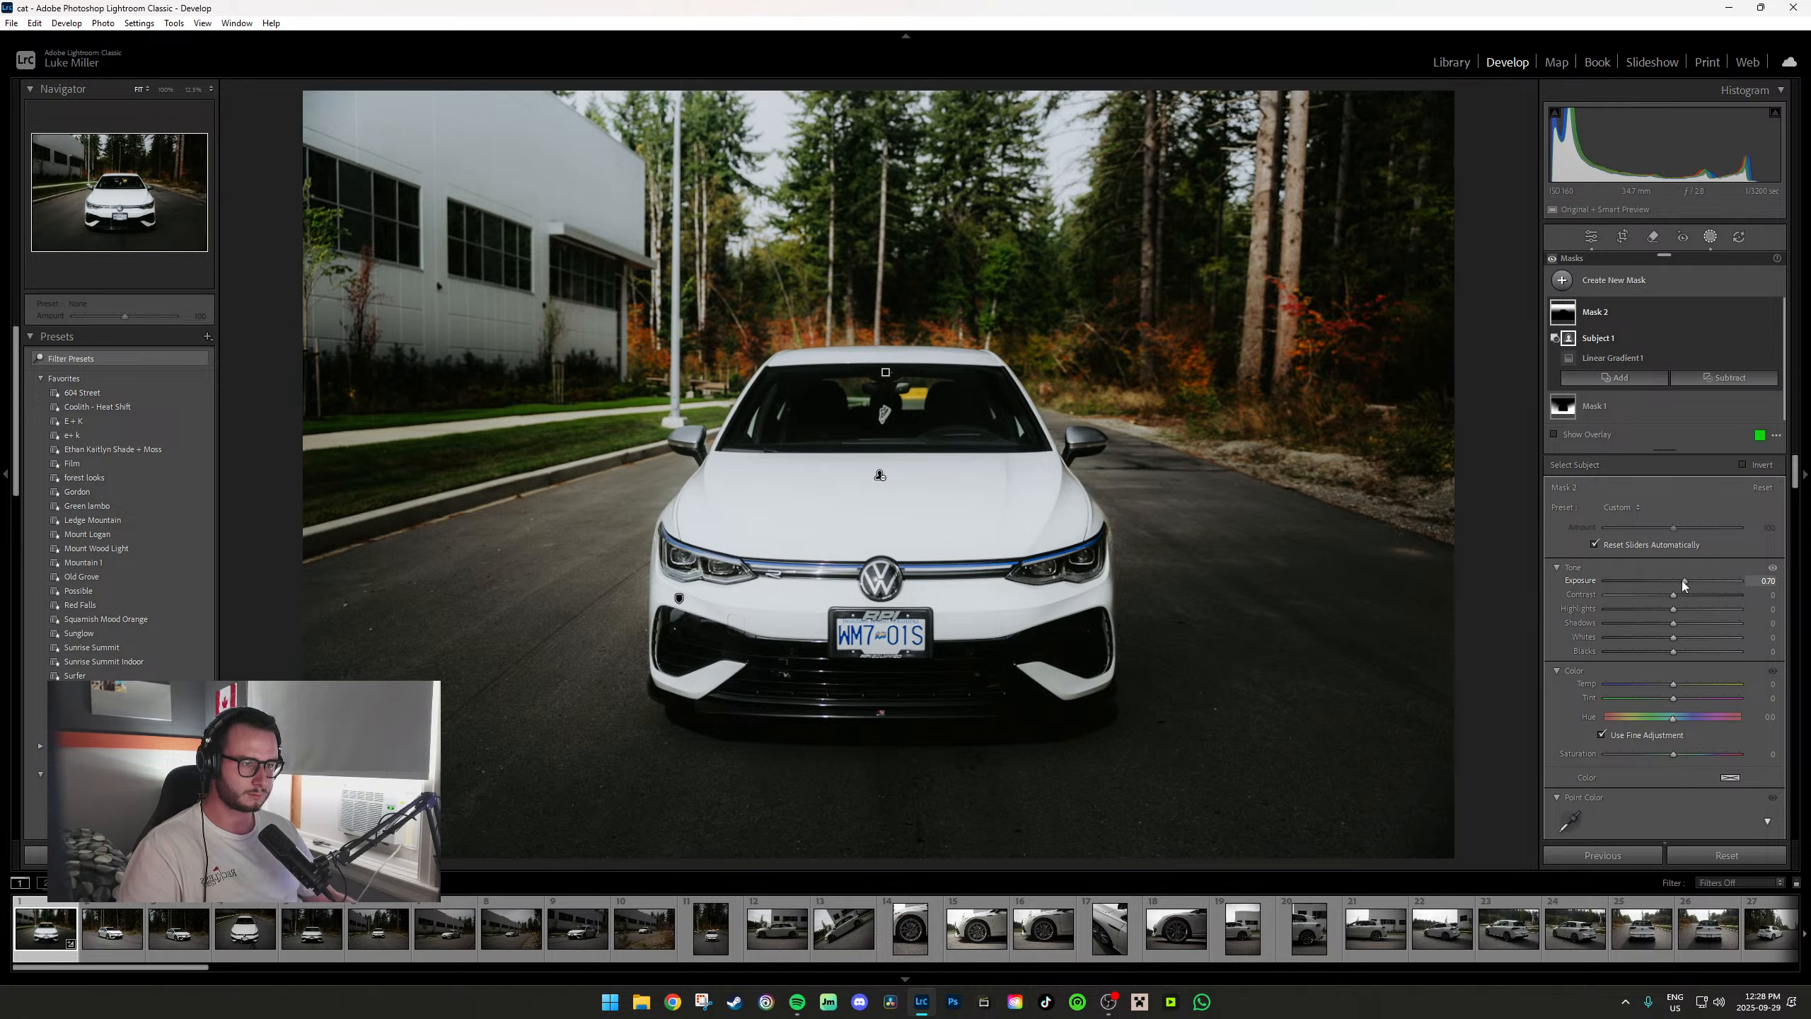
pyautogui.scroll(-7, 1686, 628)
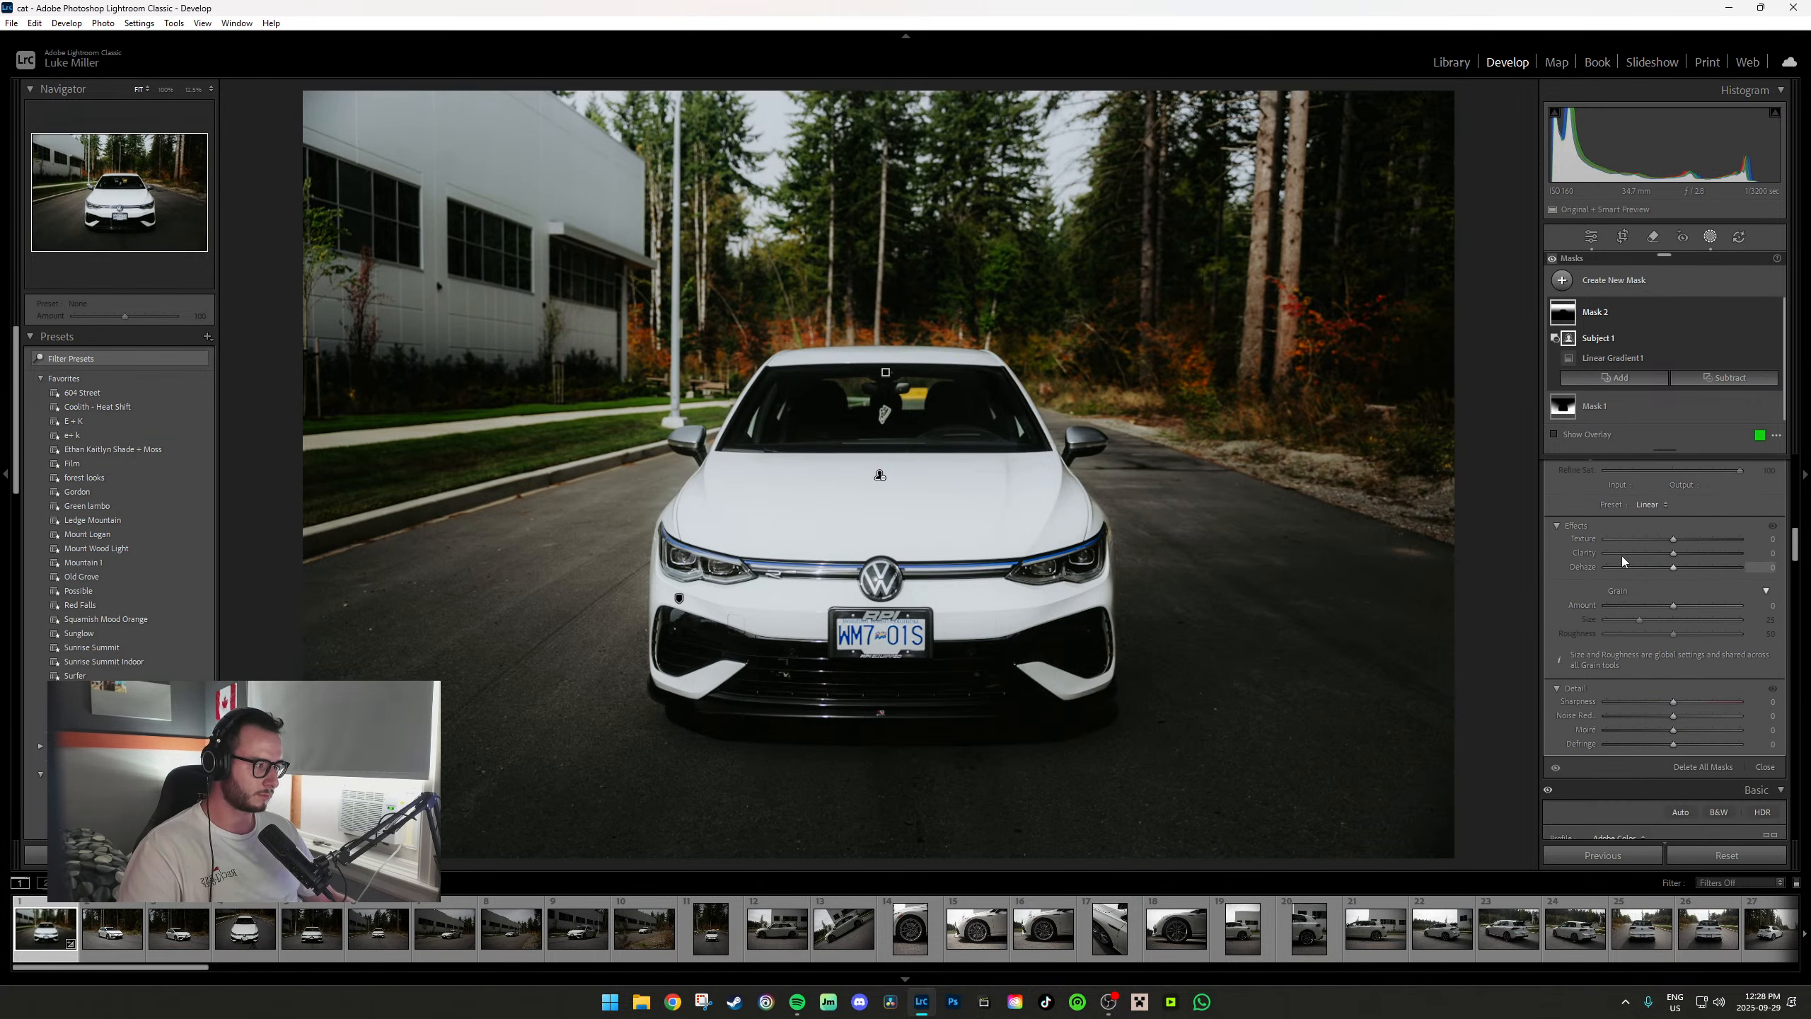
pyautogui.scroll(5, 1657, 587)
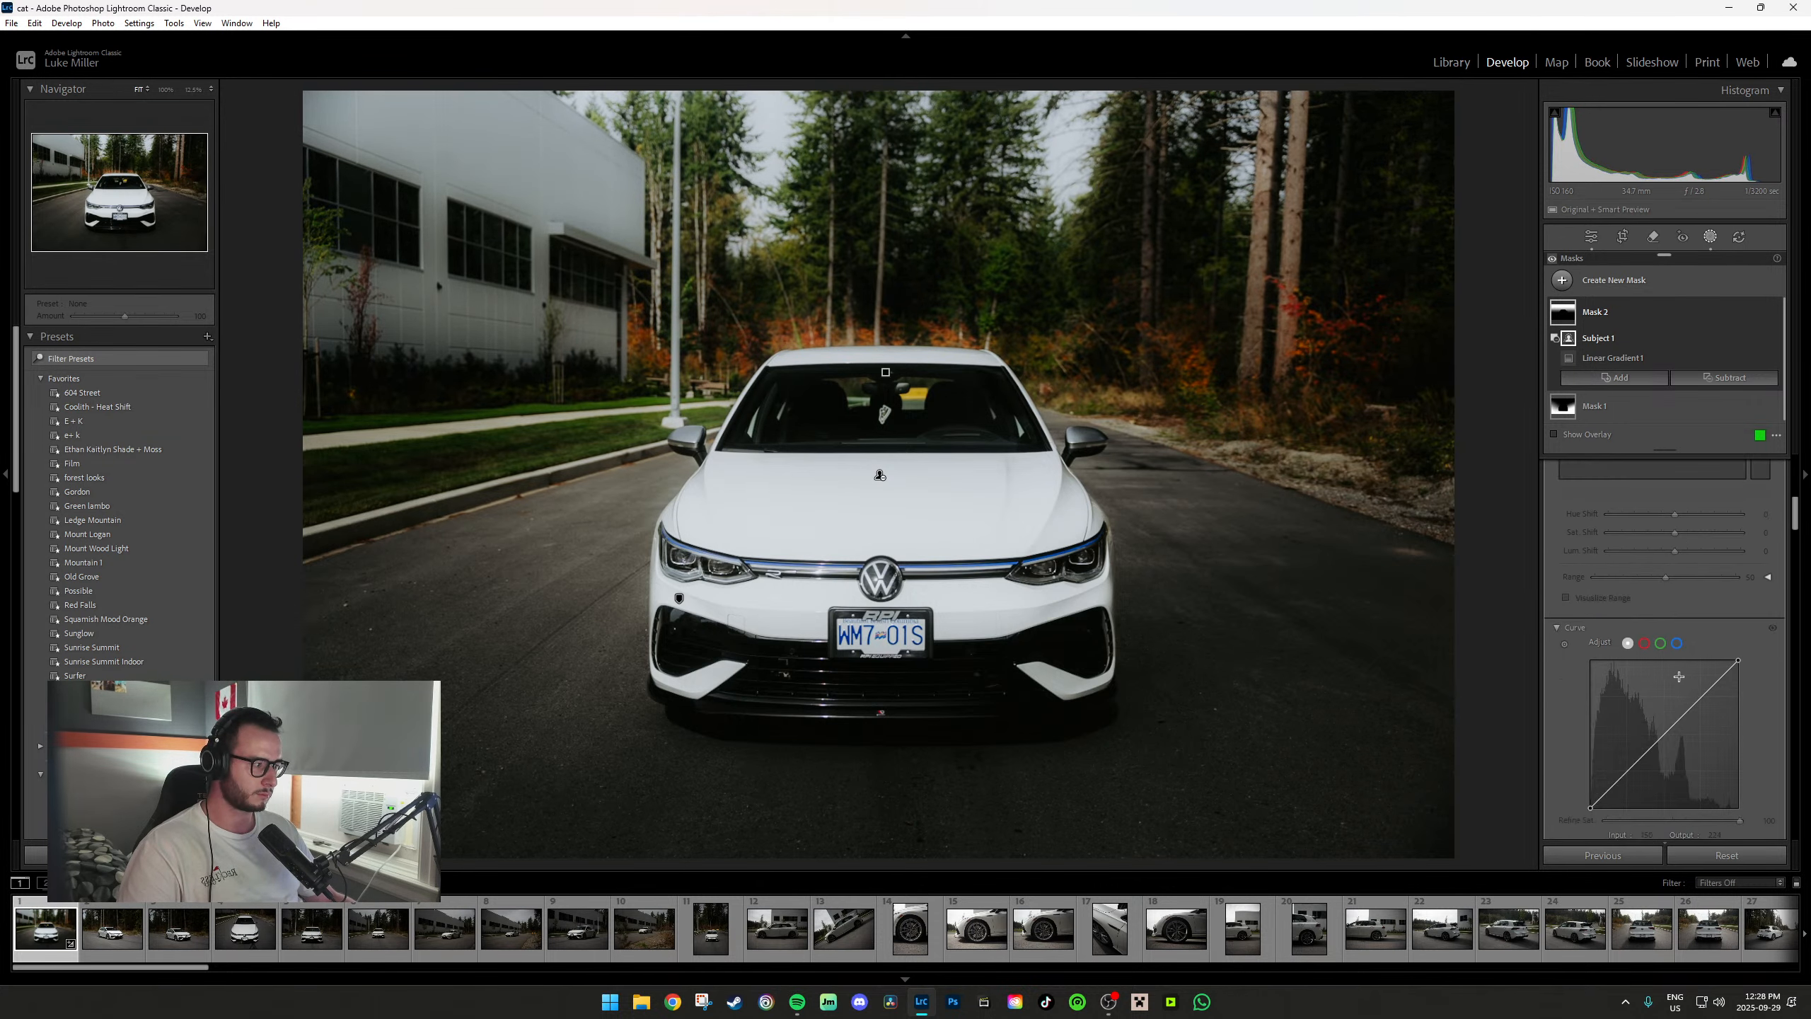
pyautogui.moveTo(1632, 771); pyautogui.dragTo(1617, 769)
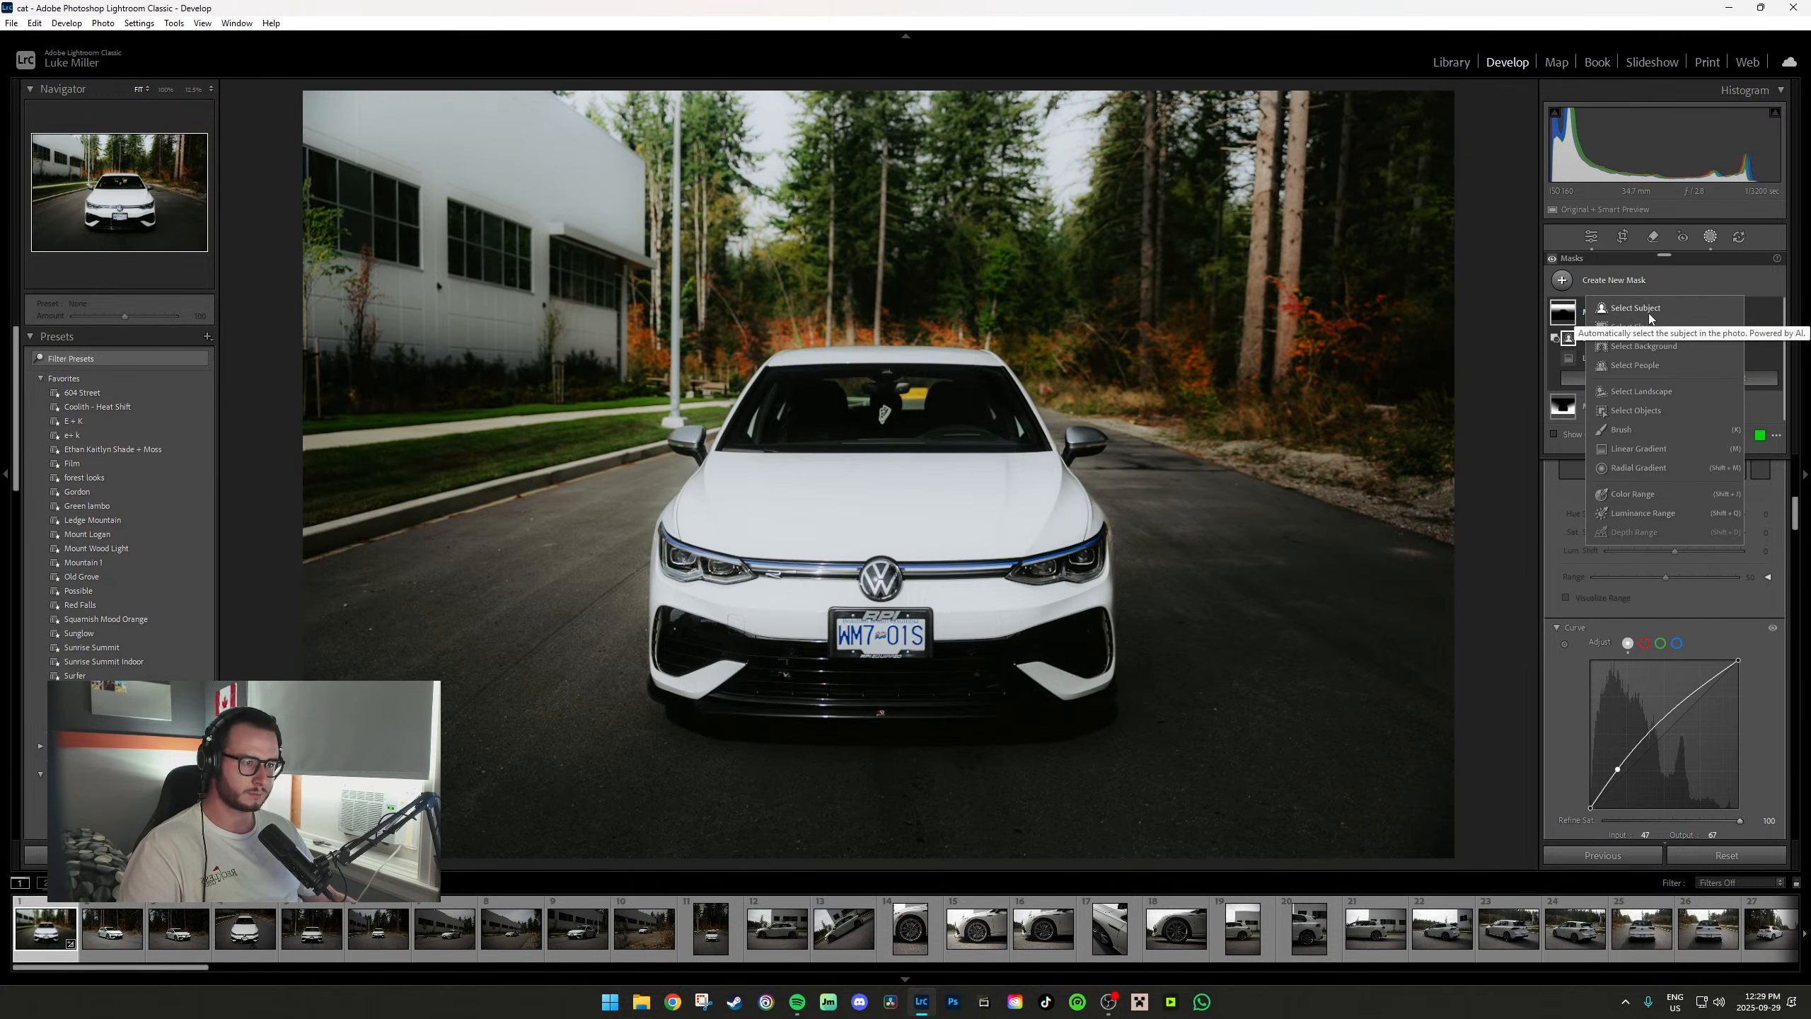
# Create a subject mask on the car and set its exposure to −0.02, highlights to −44 and shadows to 17.
pyautogui.click(1648, 313)
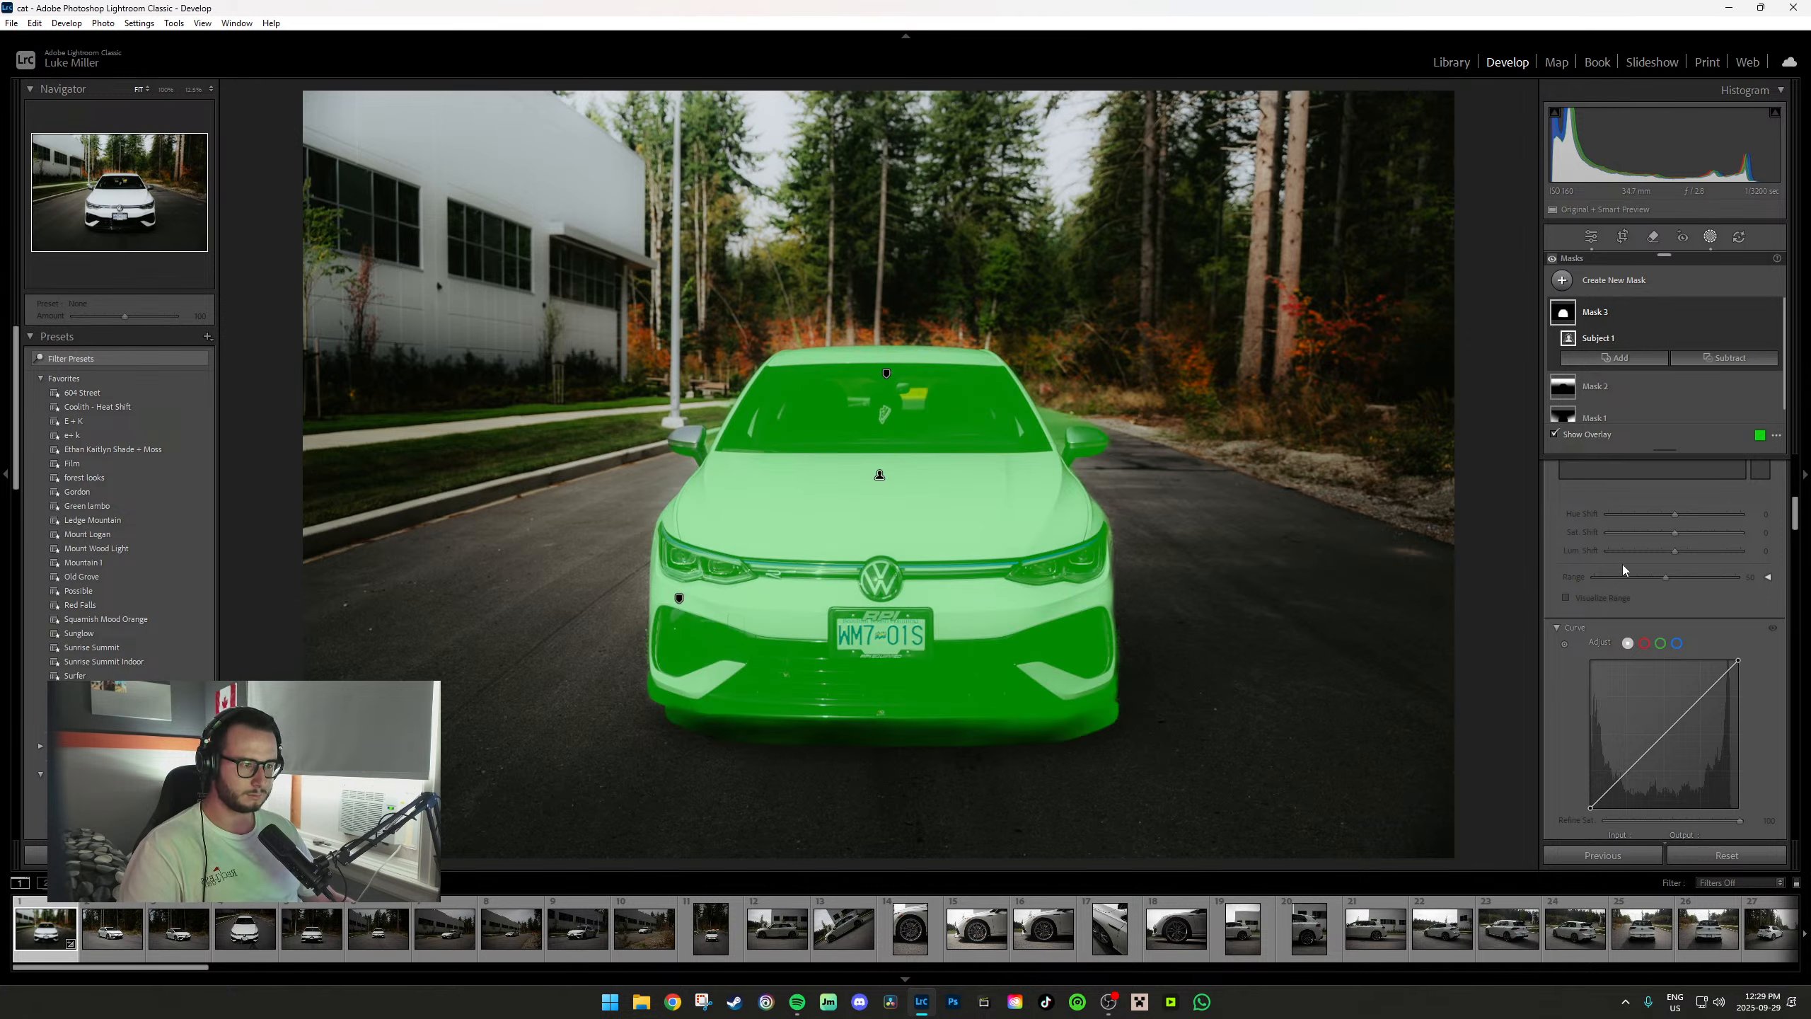
pyautogui.moveTo(1672, 609)
pyautogui.mouseDown()
pyautogui.moveTo(1642, 609)
pyautogui.moveTo(1687, 620)
pyautogui.moveTo(1670, 581)
pyautogui.mouseUp()
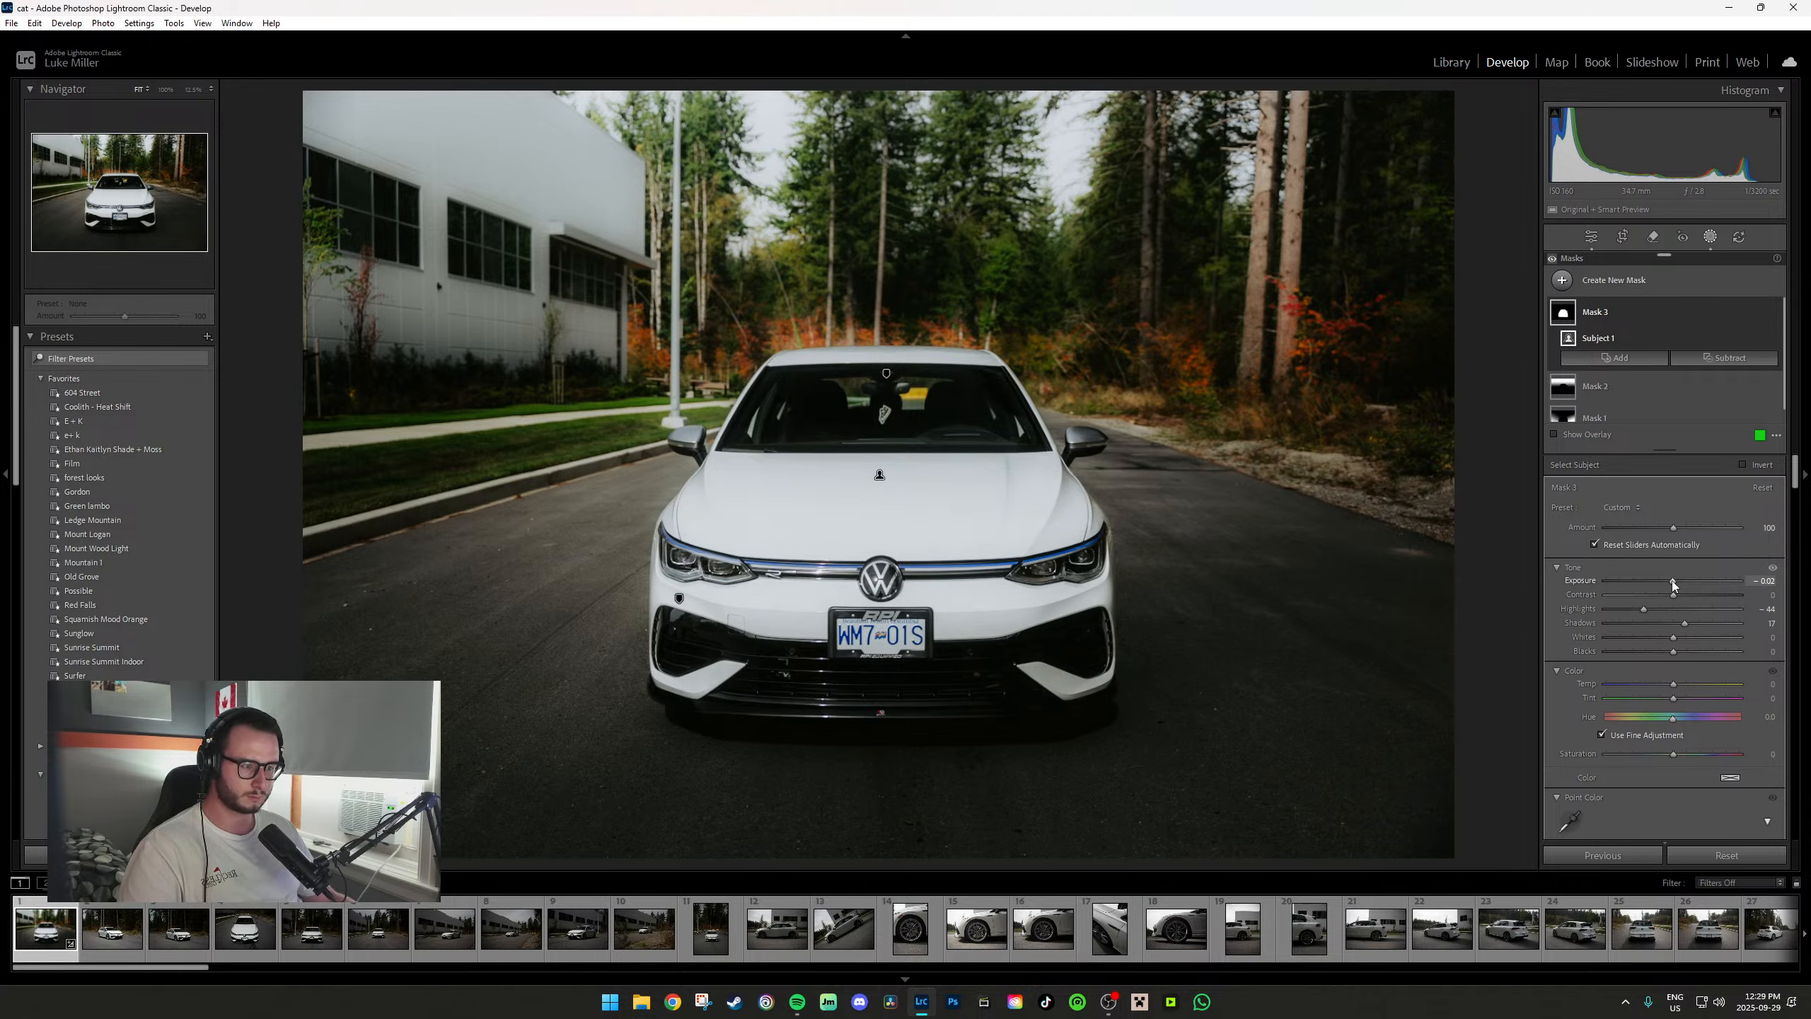
# Shape a gentle S-curve on the car mask with a highlight point at input 192, output 202, and set clarity to 29.
pyautogui.scroll(-8, 1708, 731)
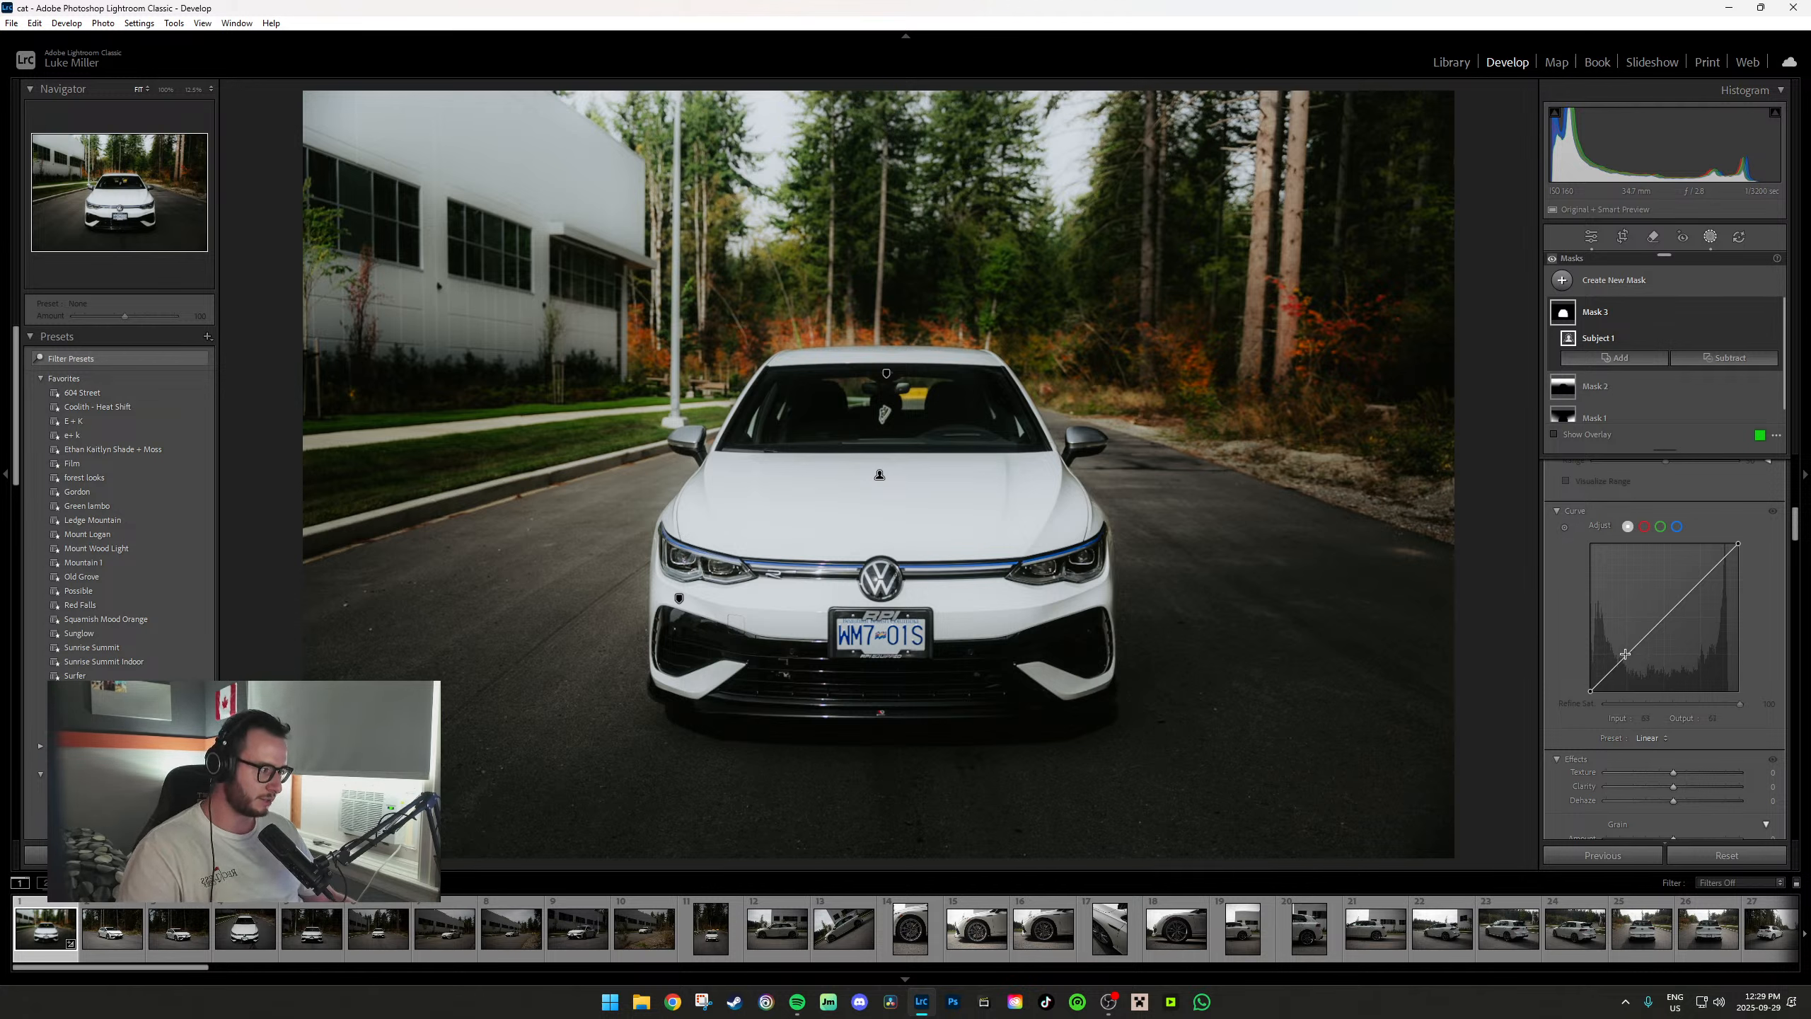
pyautogui.moveTo(1633, 648); pyautogui.dragTo(1634, 652)
pyautogui.moveTo(1703, 580); pyautogui.dragTo(1702, 573)
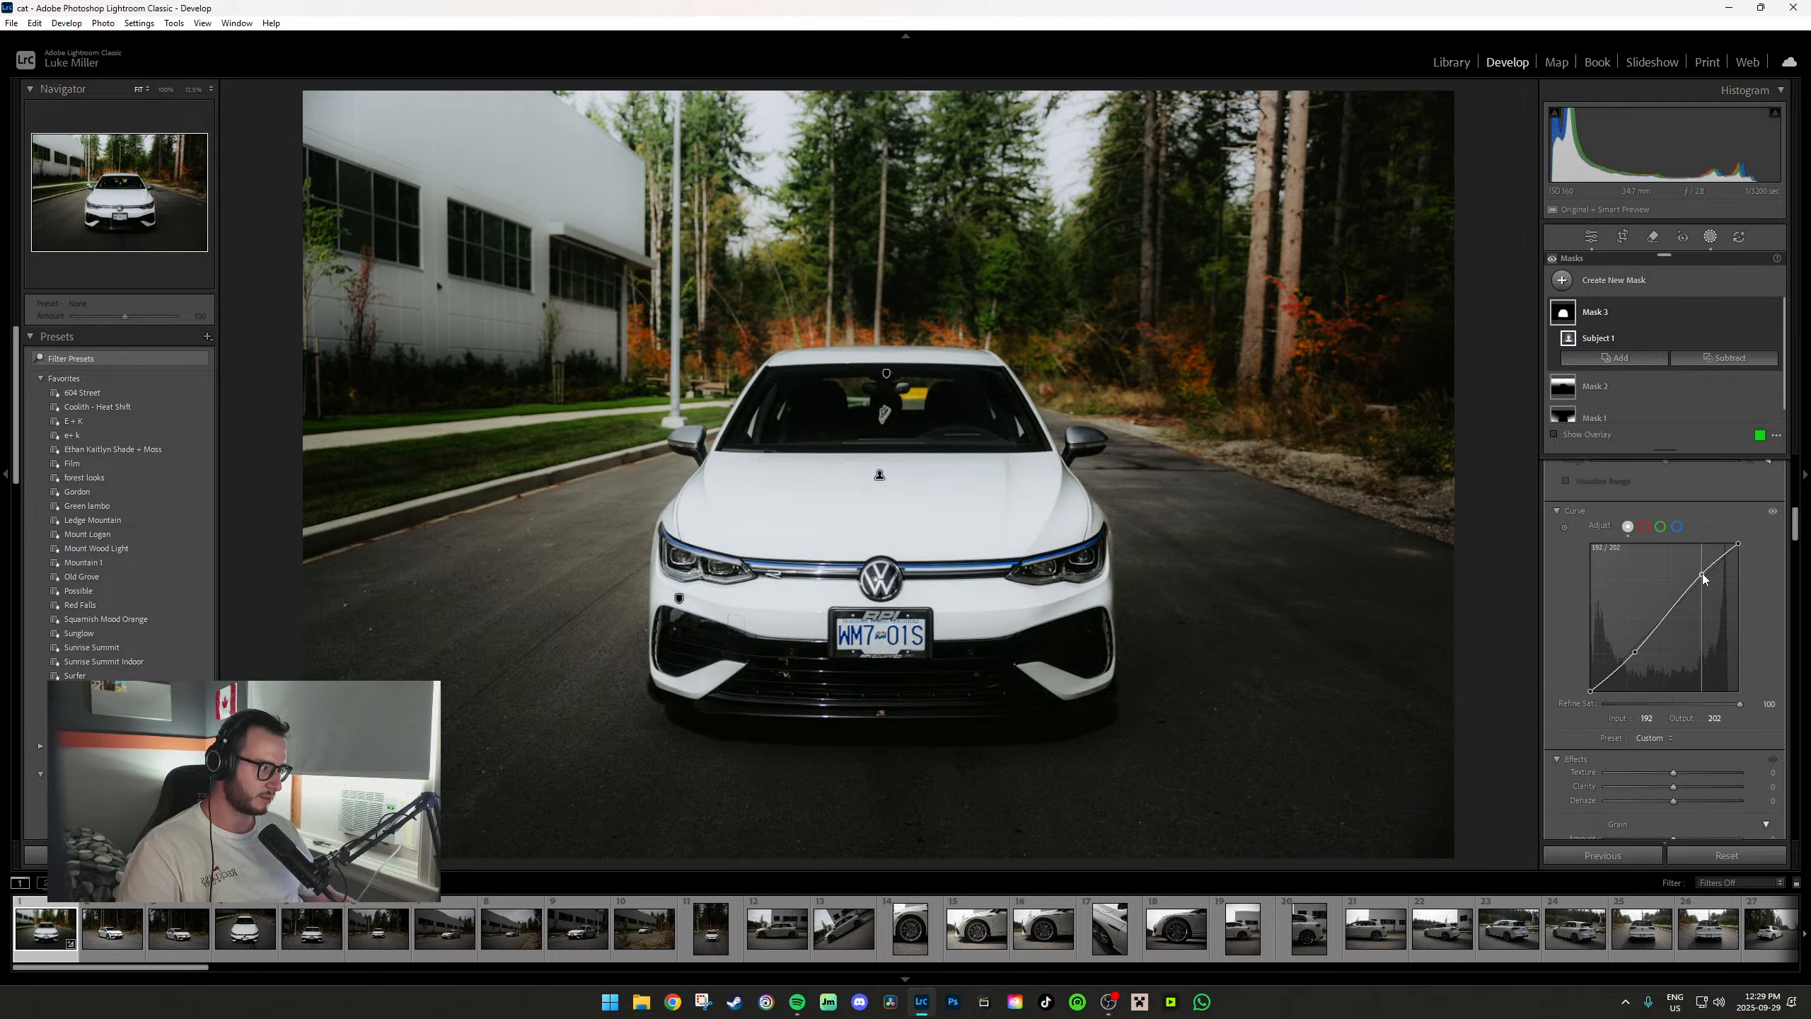
pyautogui.click(1693, 786)
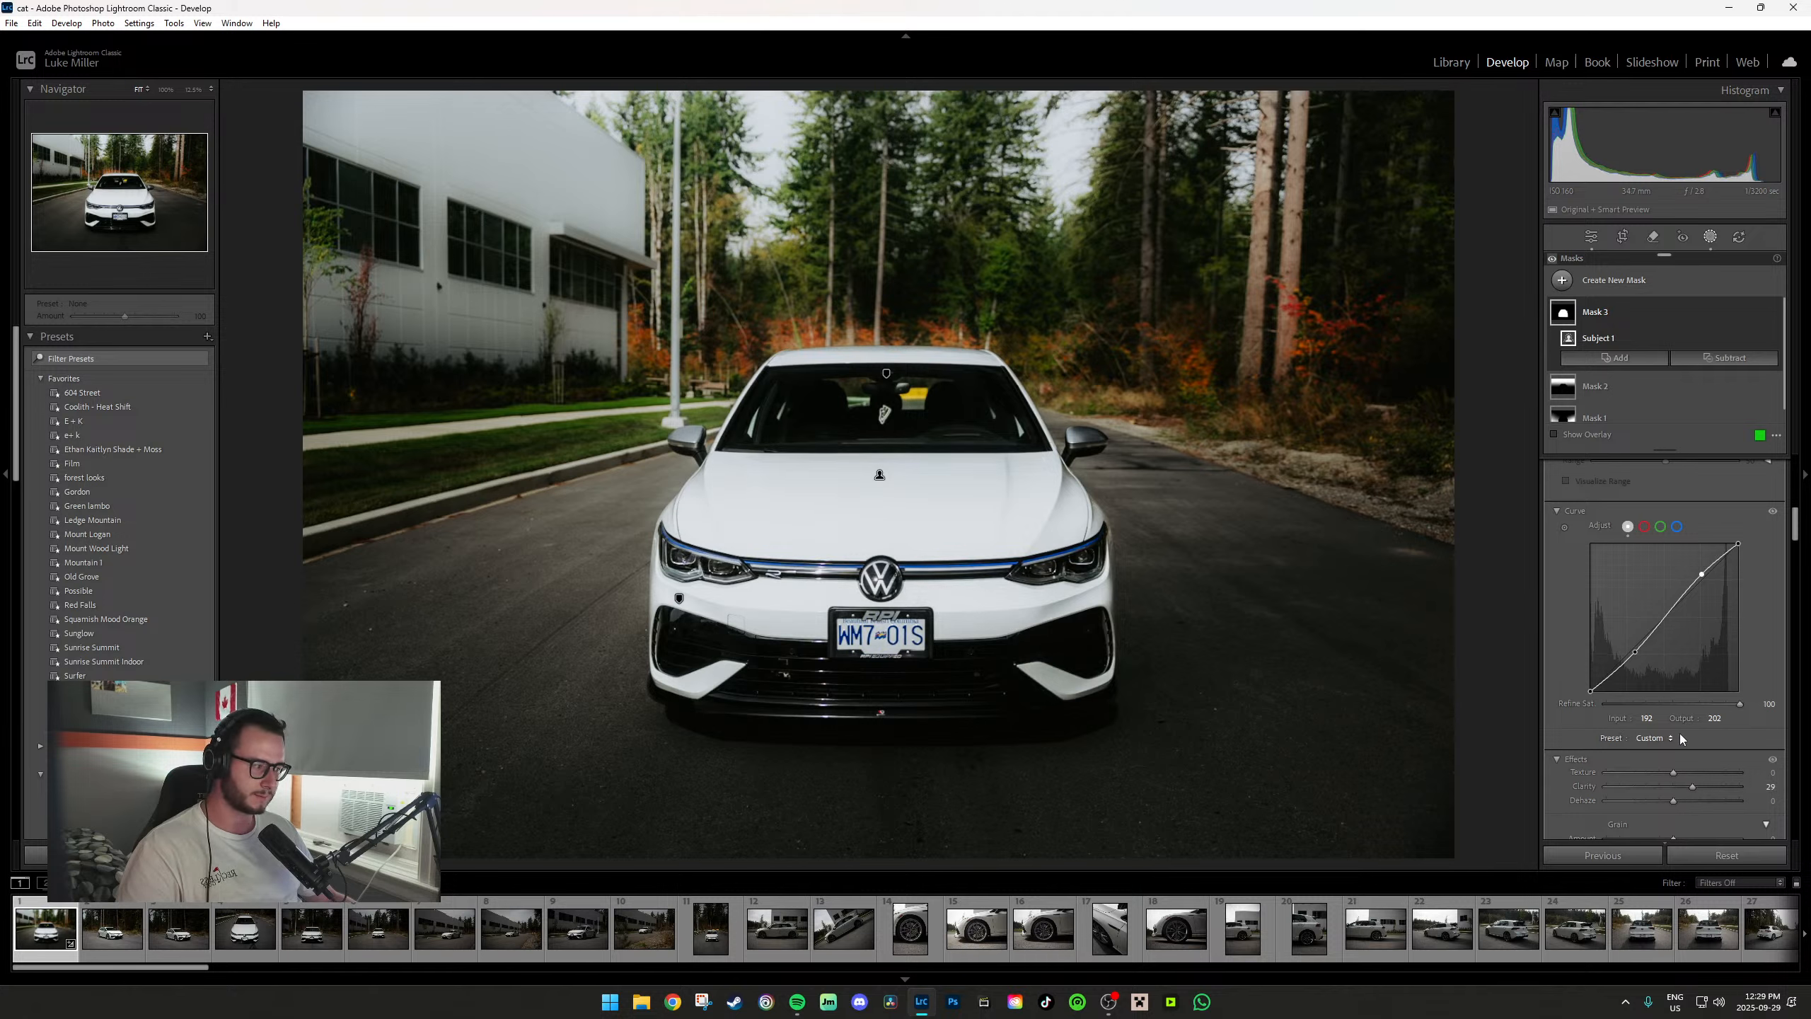
pyautogui.scroll(5, 1690, 773)
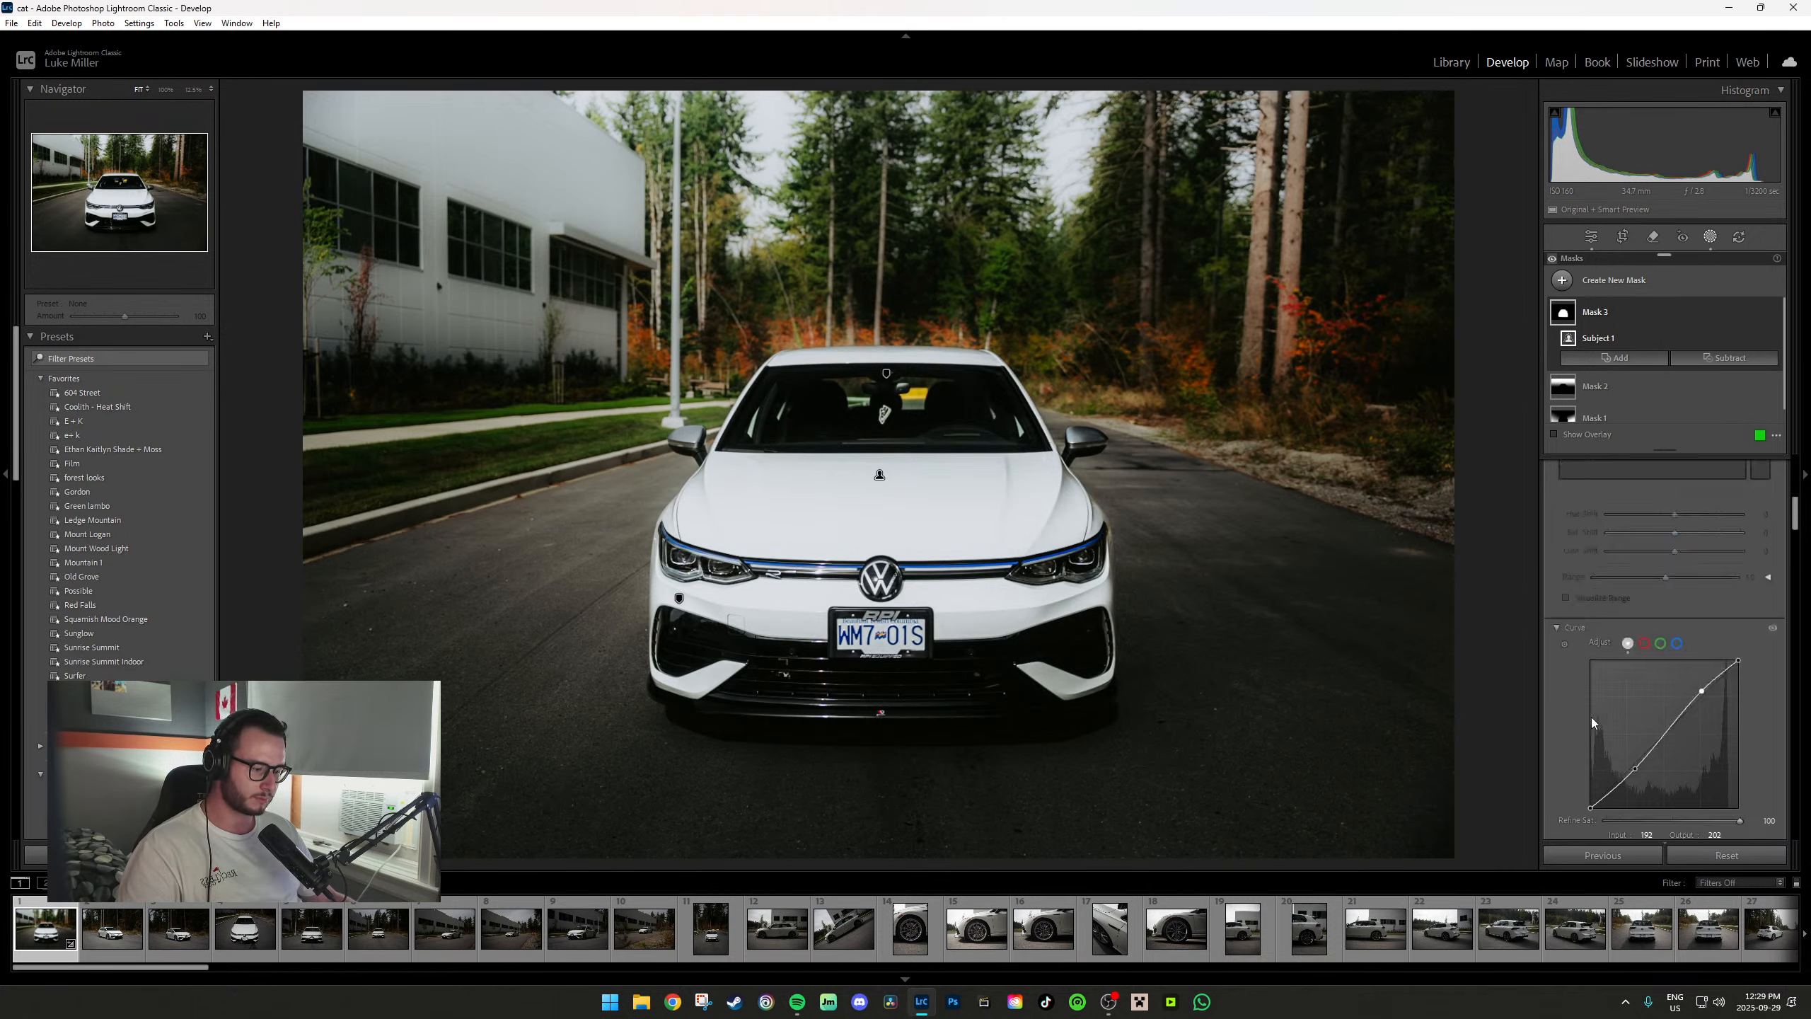
# Brush a new mask over the car's front grille and lower bumper, with exposure 0.40 and contrast 29.
pyautogui.press('k')
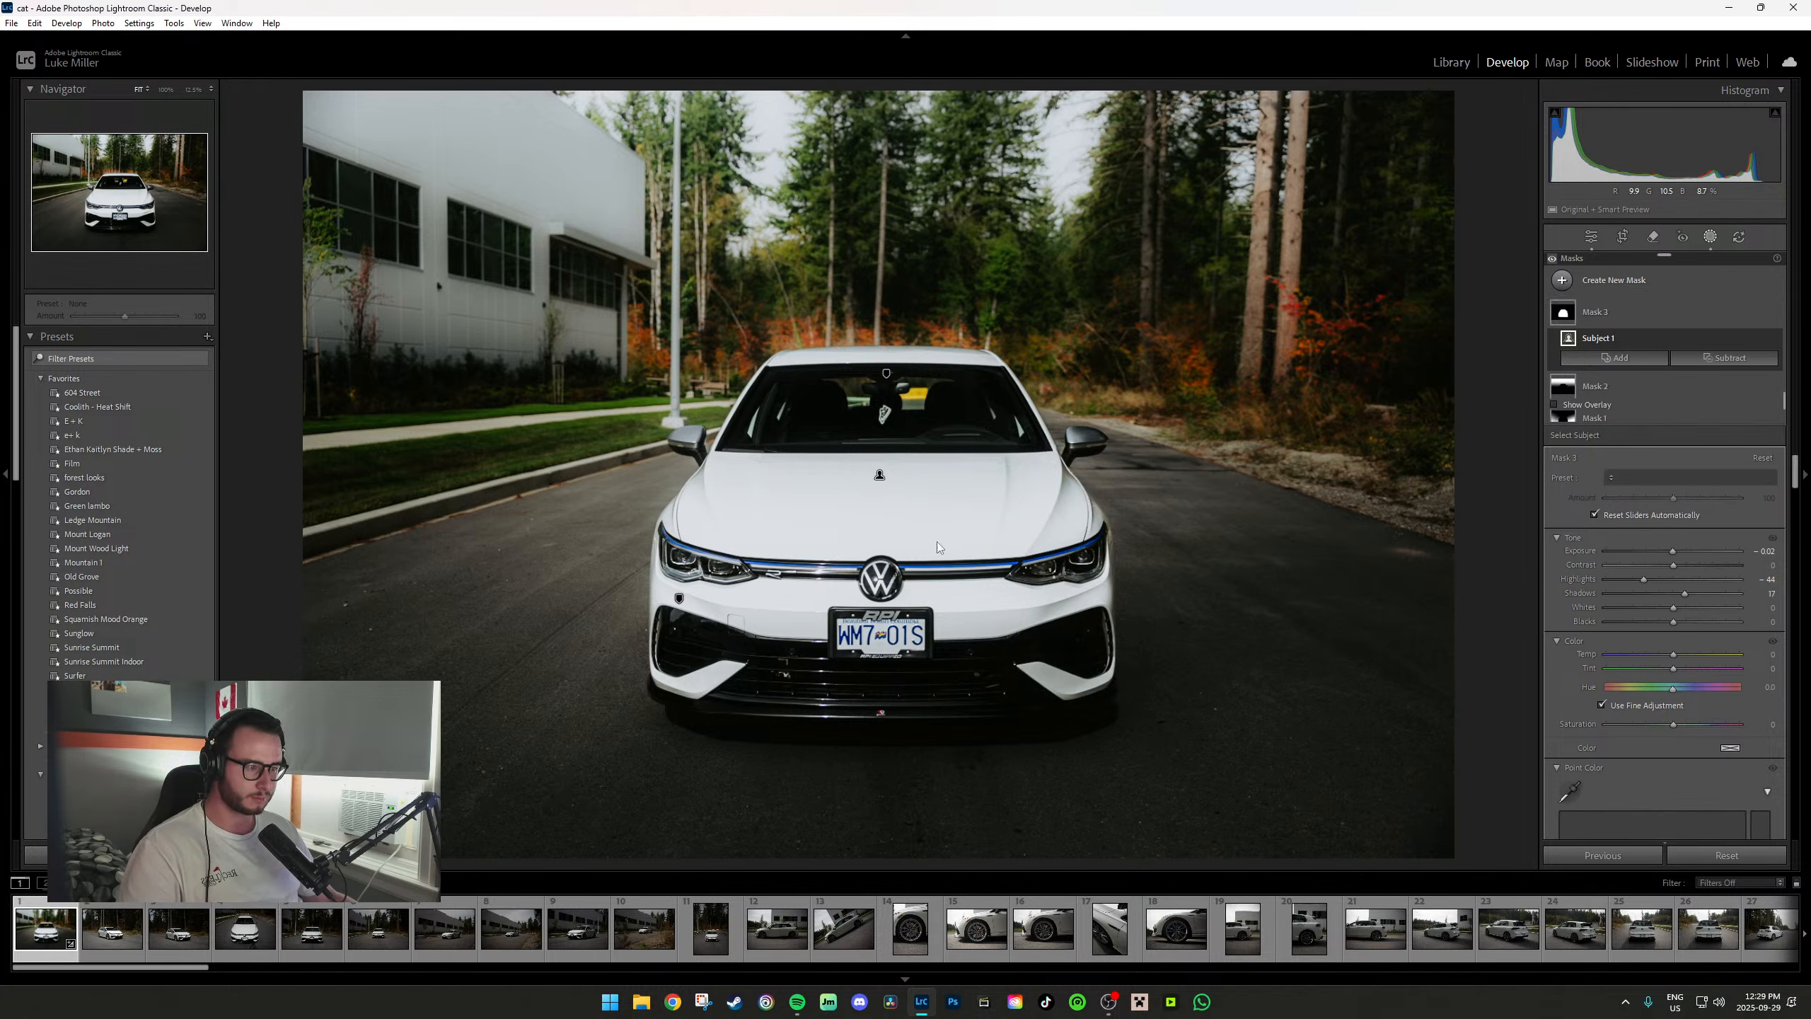
pyautogui.moveTo(1091, 649)
pyautogui.mouseDown()
pyautogui.moveTo(1009, 653)
pyautogui.moveTo(1000, 684)
pyautogui.moveTo(782, 683)
pyautogui.moveTo(863, 691)
pyautogui.moveTo(956, 687)
pyautogui.moveTo(764, 676)
pyautogui.moveTo(776, 660)
pyautogui.moveTo(680, 649)
pyautogui.moveTo(708, 635)
pyautogui.moveTo(777, 674)
pyautogui.mouseUp()
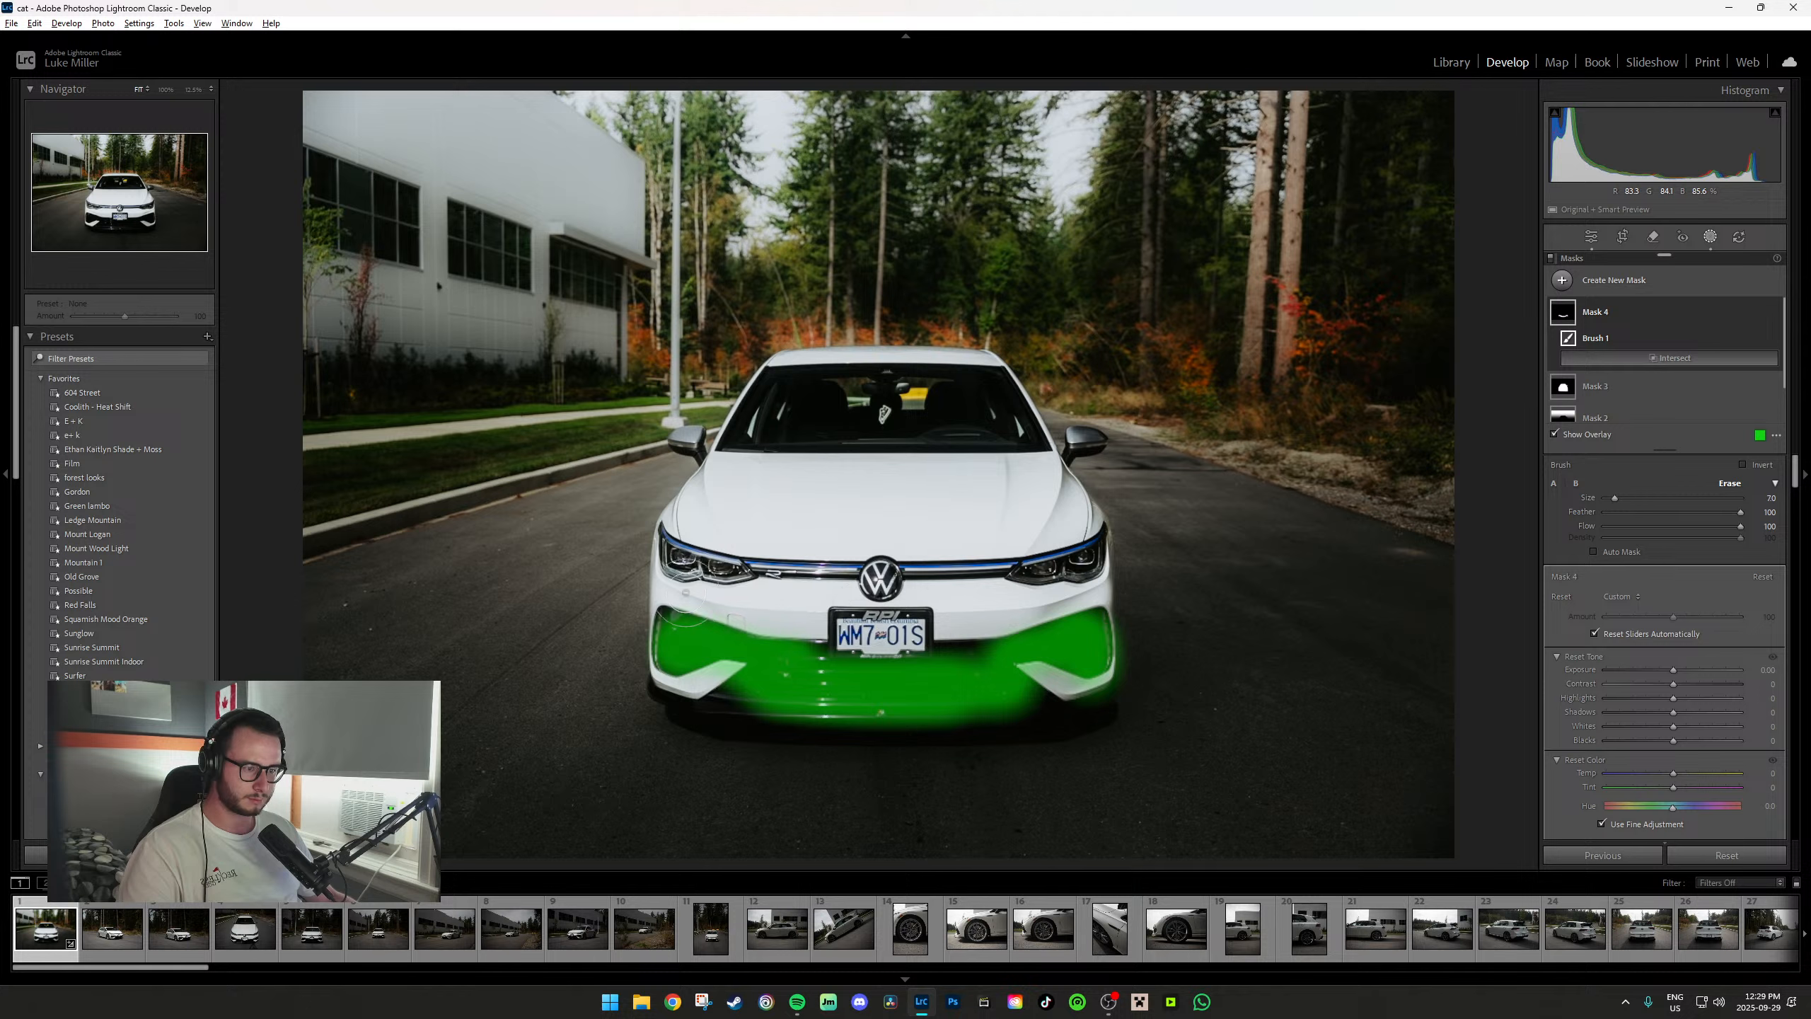
pyautogui.press('o')
pyautogui.moveTo(1673, 673); pyautogui.dragTo(1681, 672)
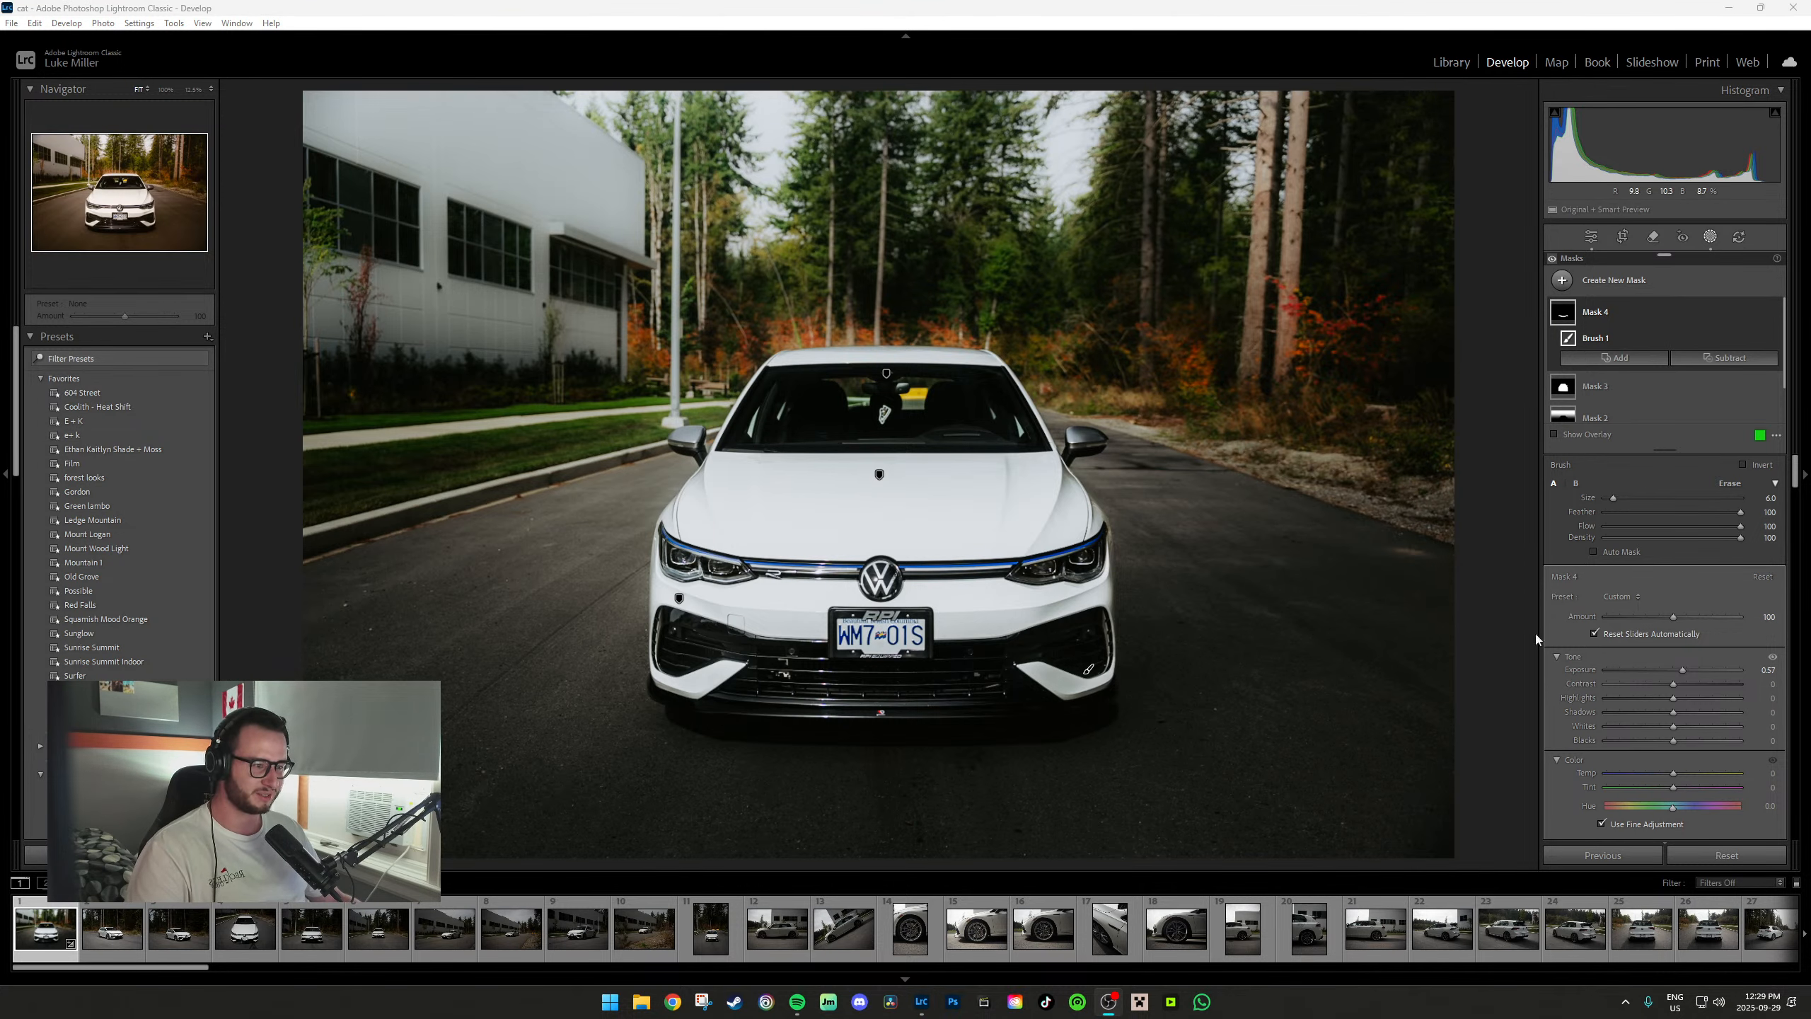
pyautogui.moveTo(1684, 670); pyautogui.dragTo(1693, 684)
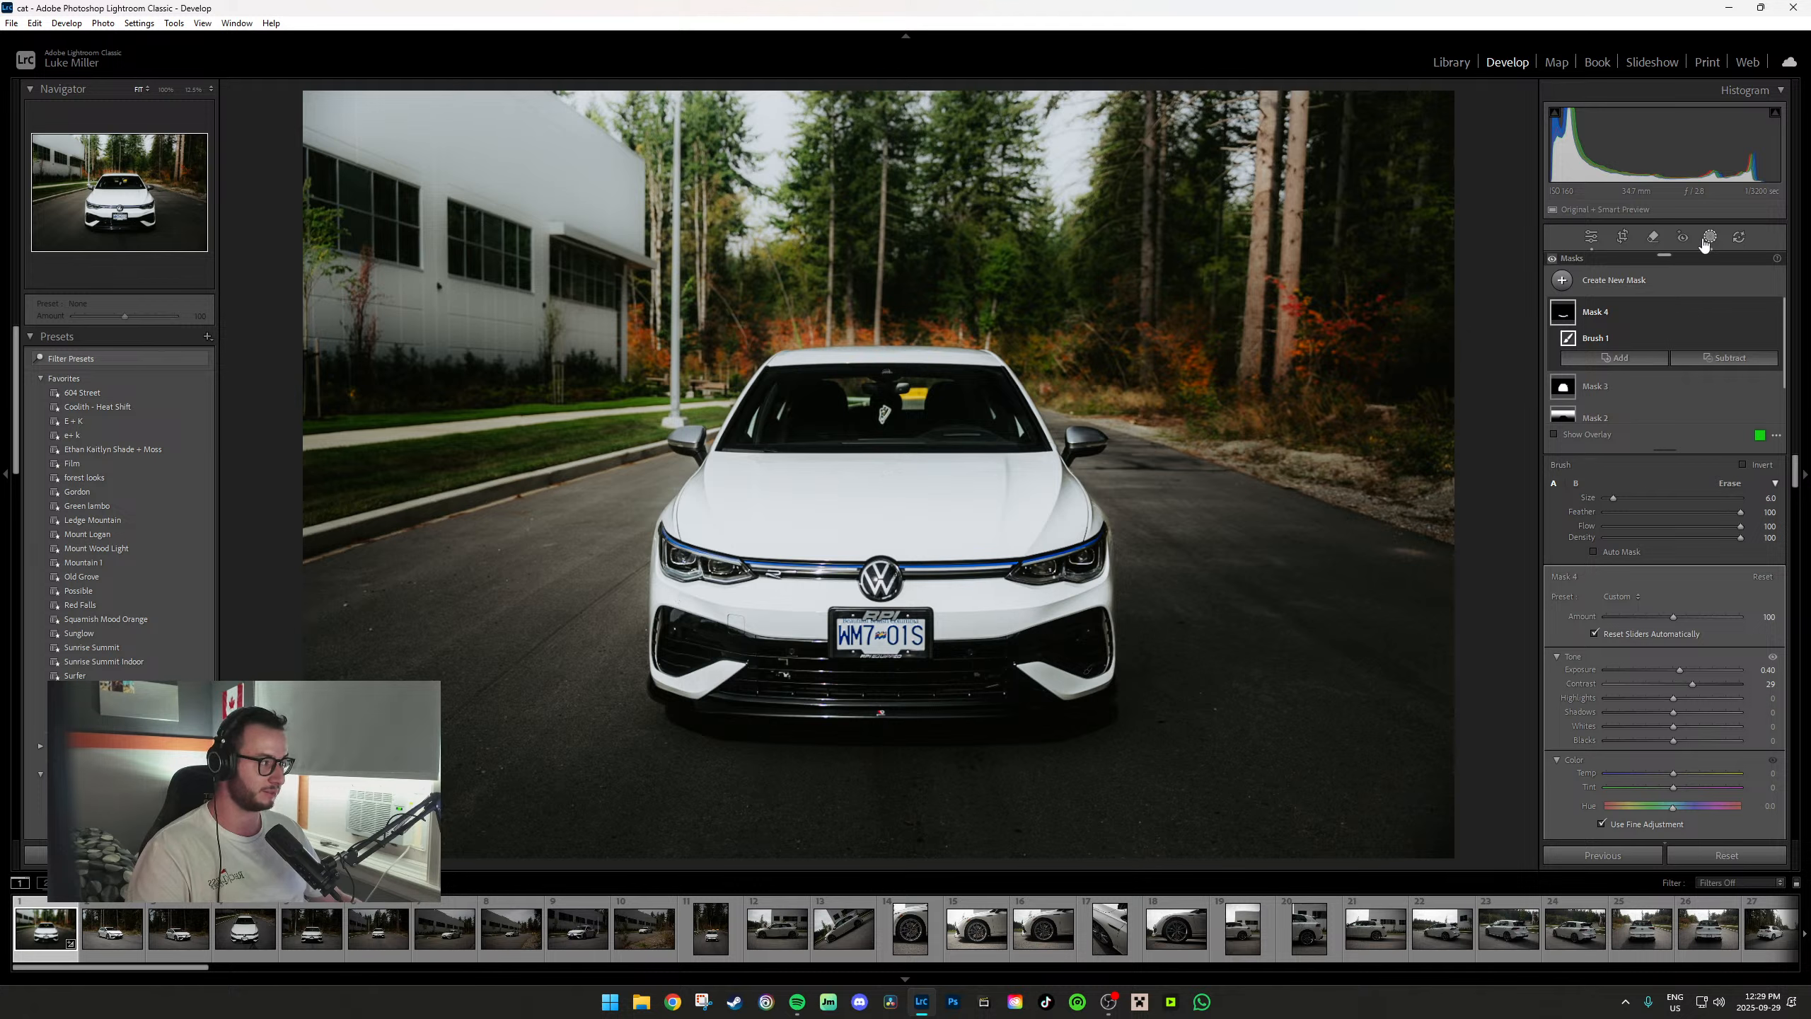
# Reselect the car's subject mask, set its exposure to −0.23 and shadows to 24, and close masking.
pyautogui.click(1566, 383)
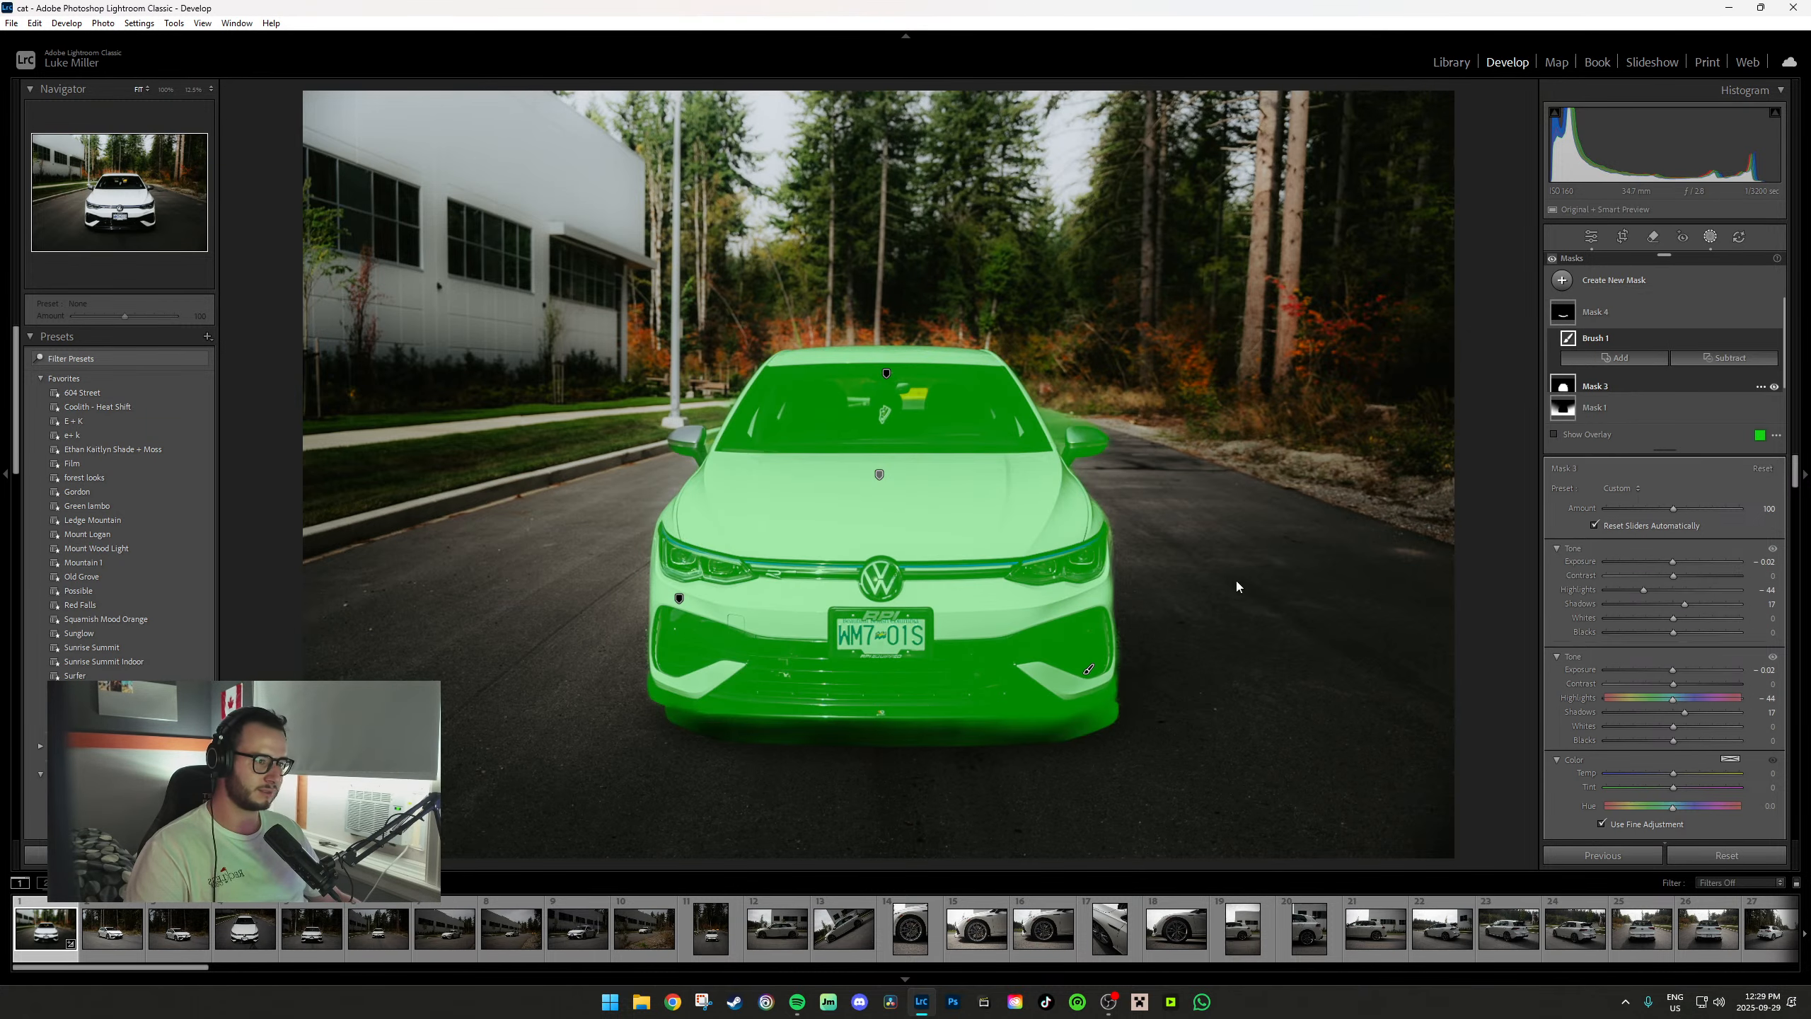
pyautogui.click(1601, 733)
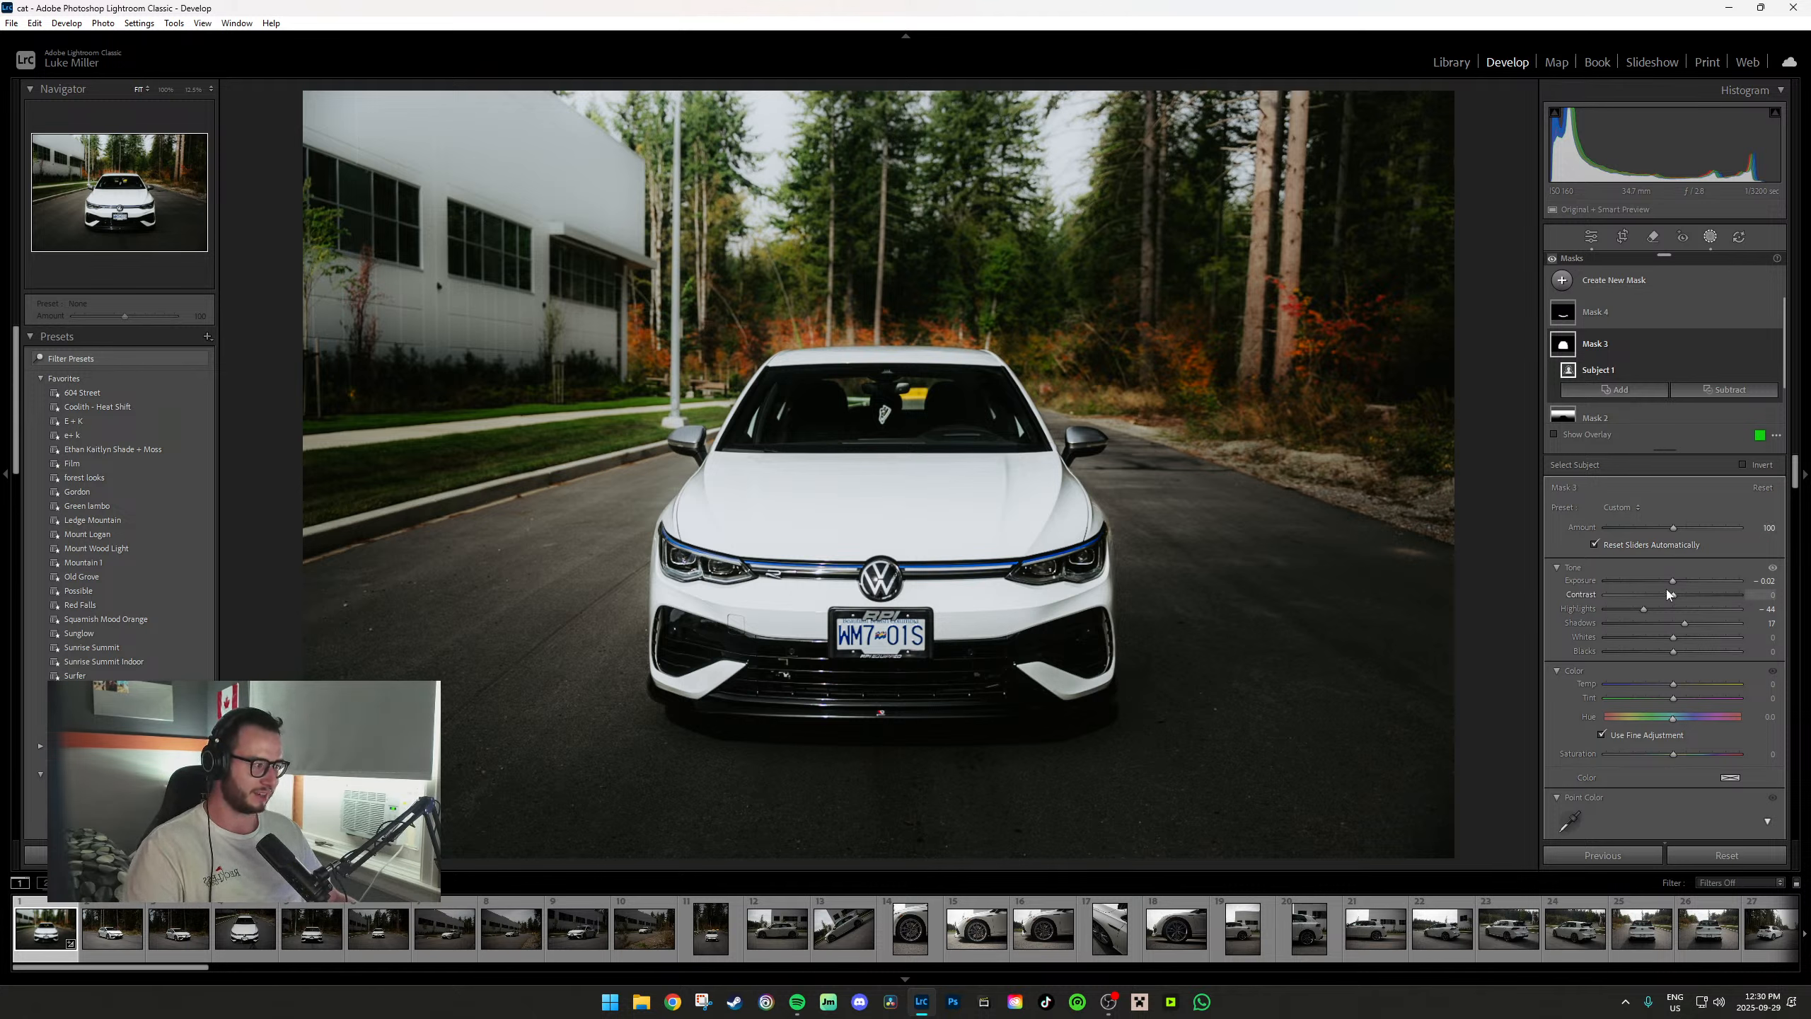
pyautogui.moveTo(1667, 586); pyautogui.dragTo(1667, 583)
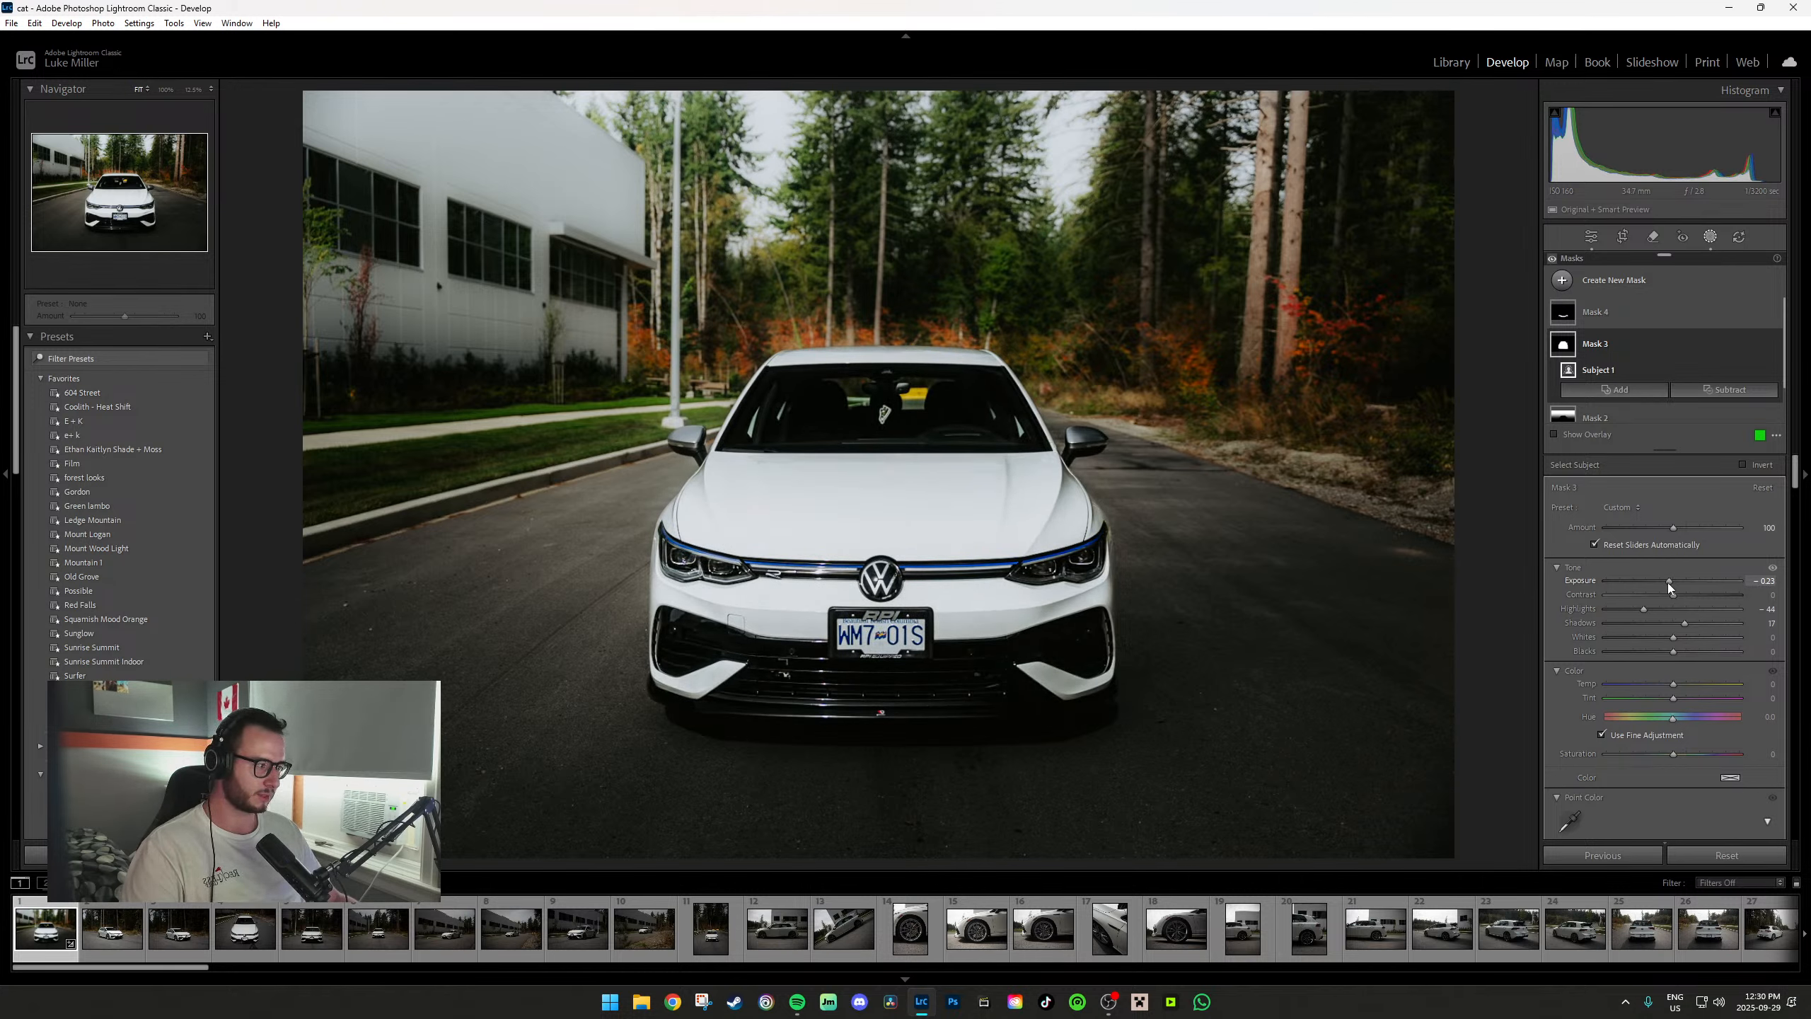
pyautogui.click(1686, 623)
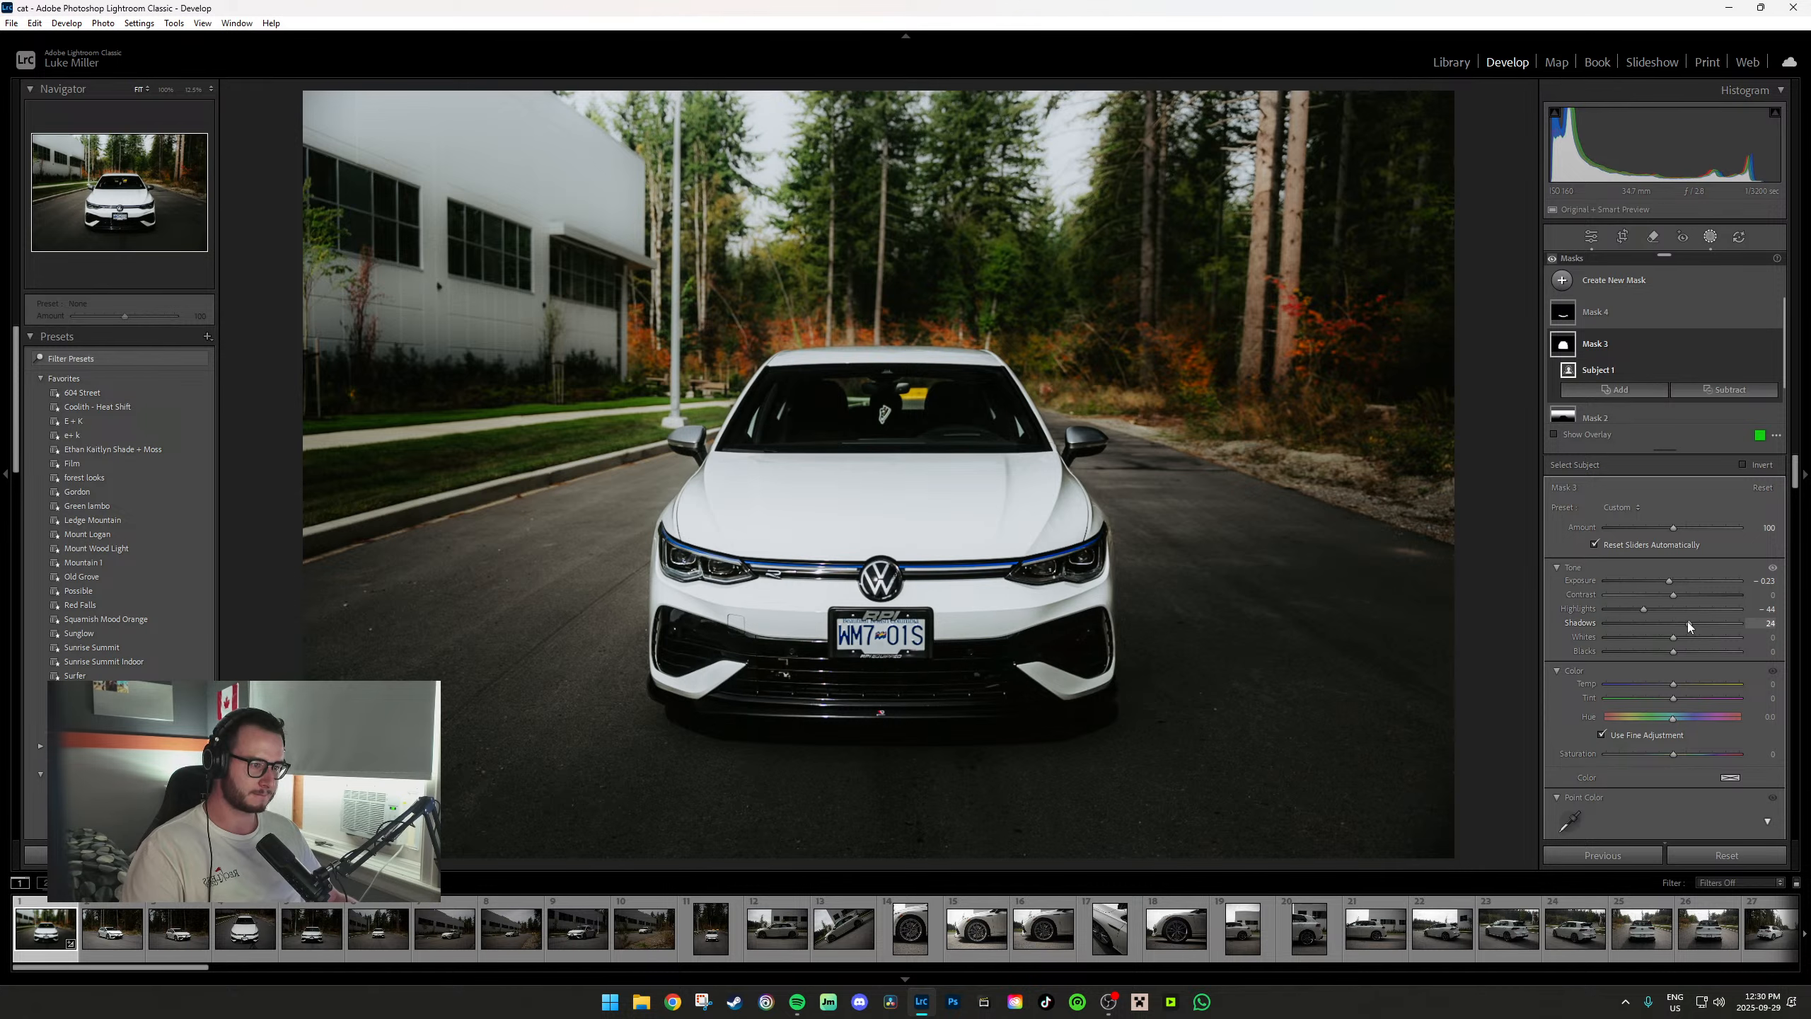
pyautogui.click(1710, 238)
# Apply the Sunglow preset to the next car photo and neutralize its white balance by sampling the gray road.
pyautogui.press('Right')
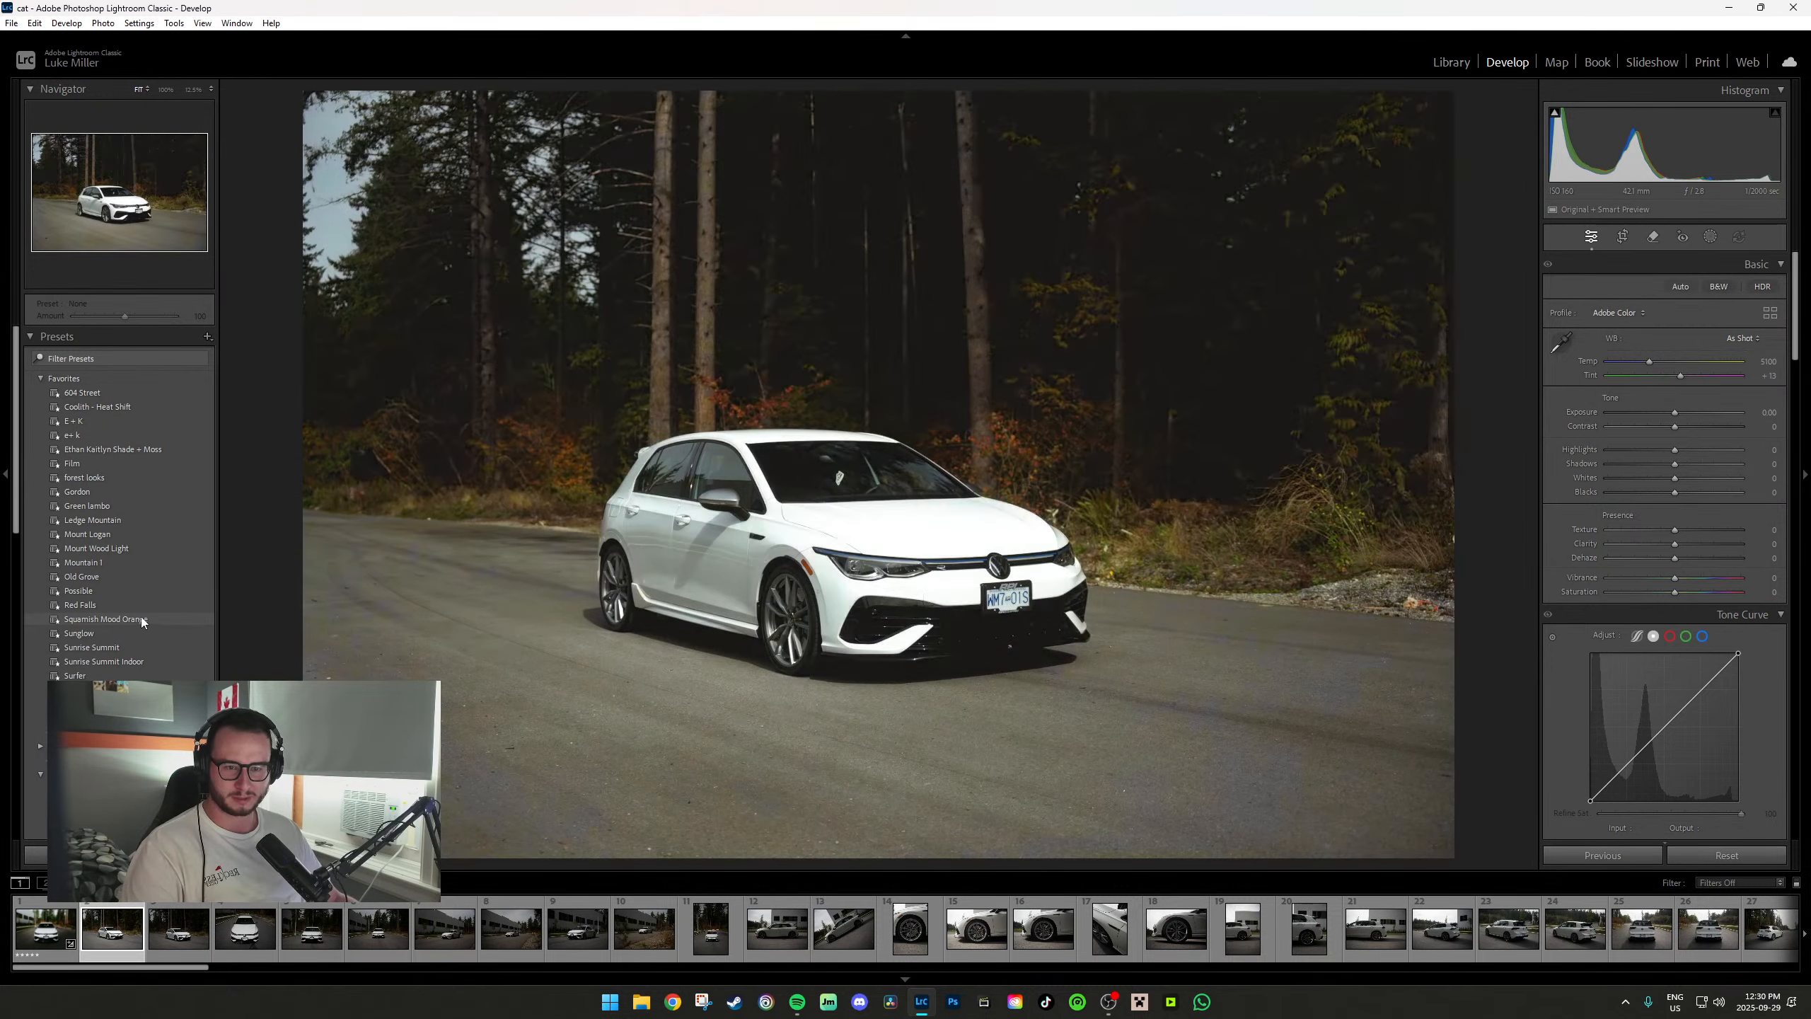
pyautogui.click(119, 634)
pyautogui.press('w')
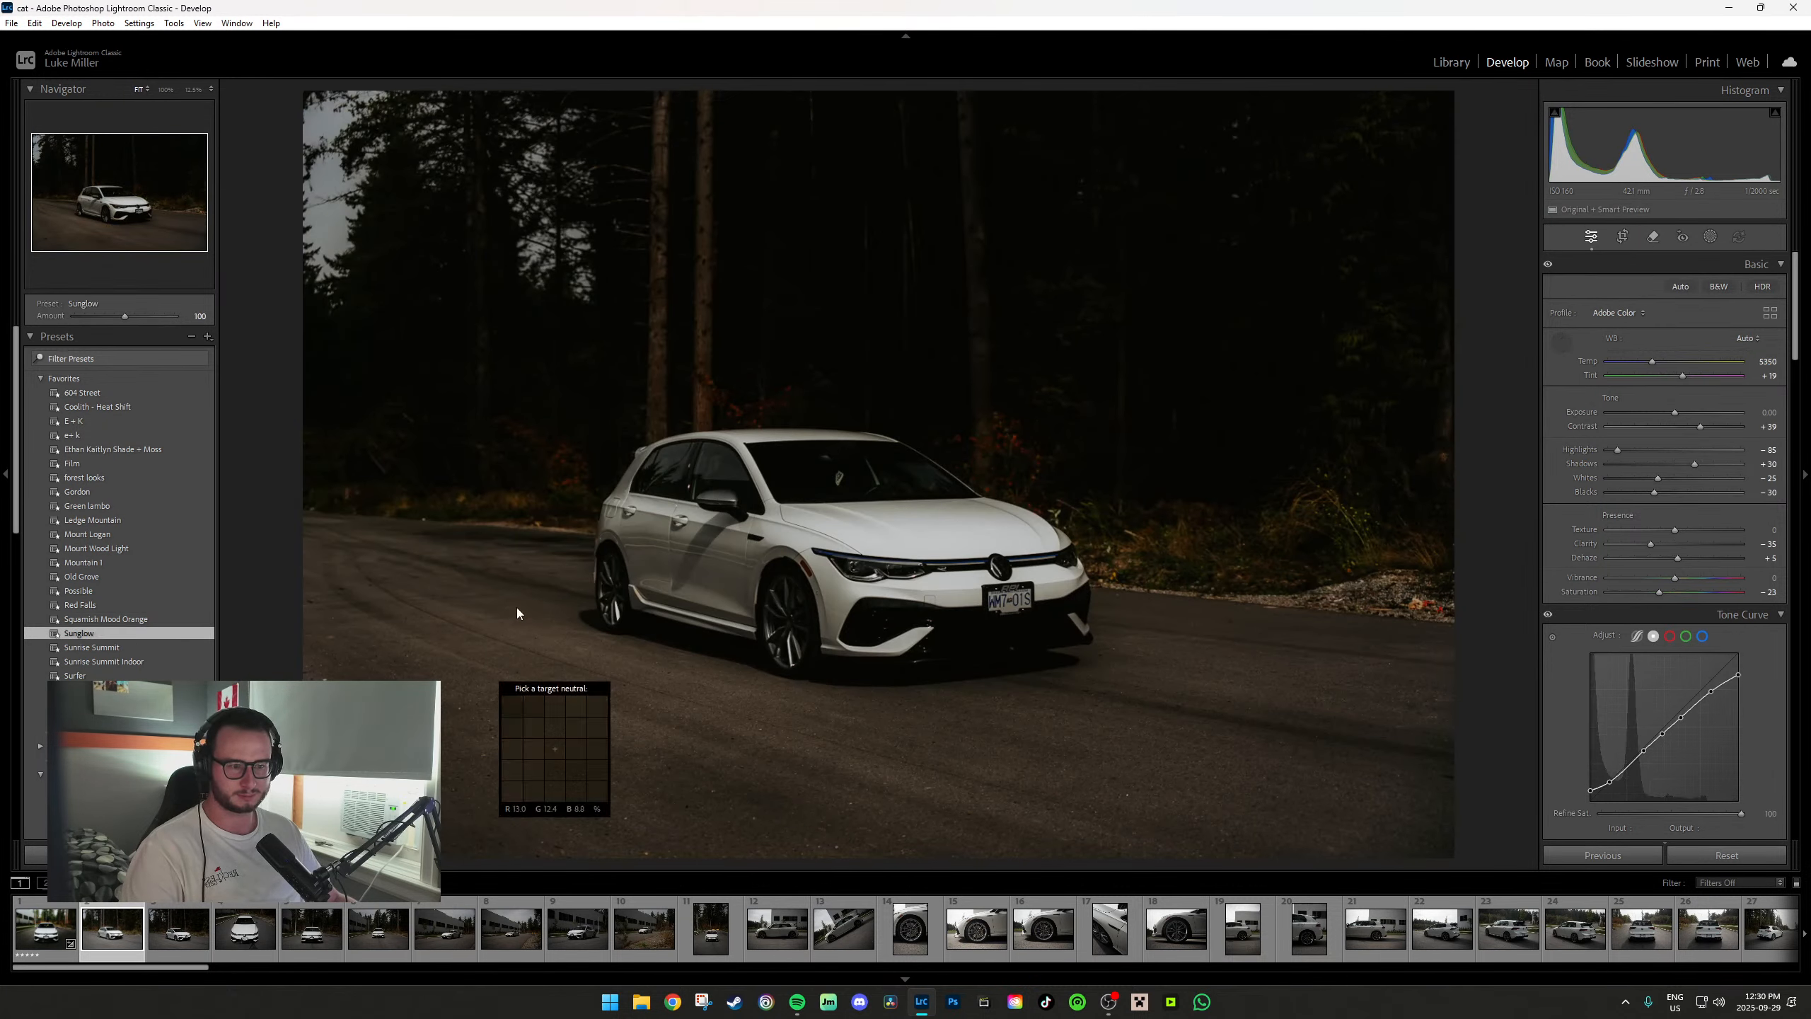
pyautogui.click(543, 596)
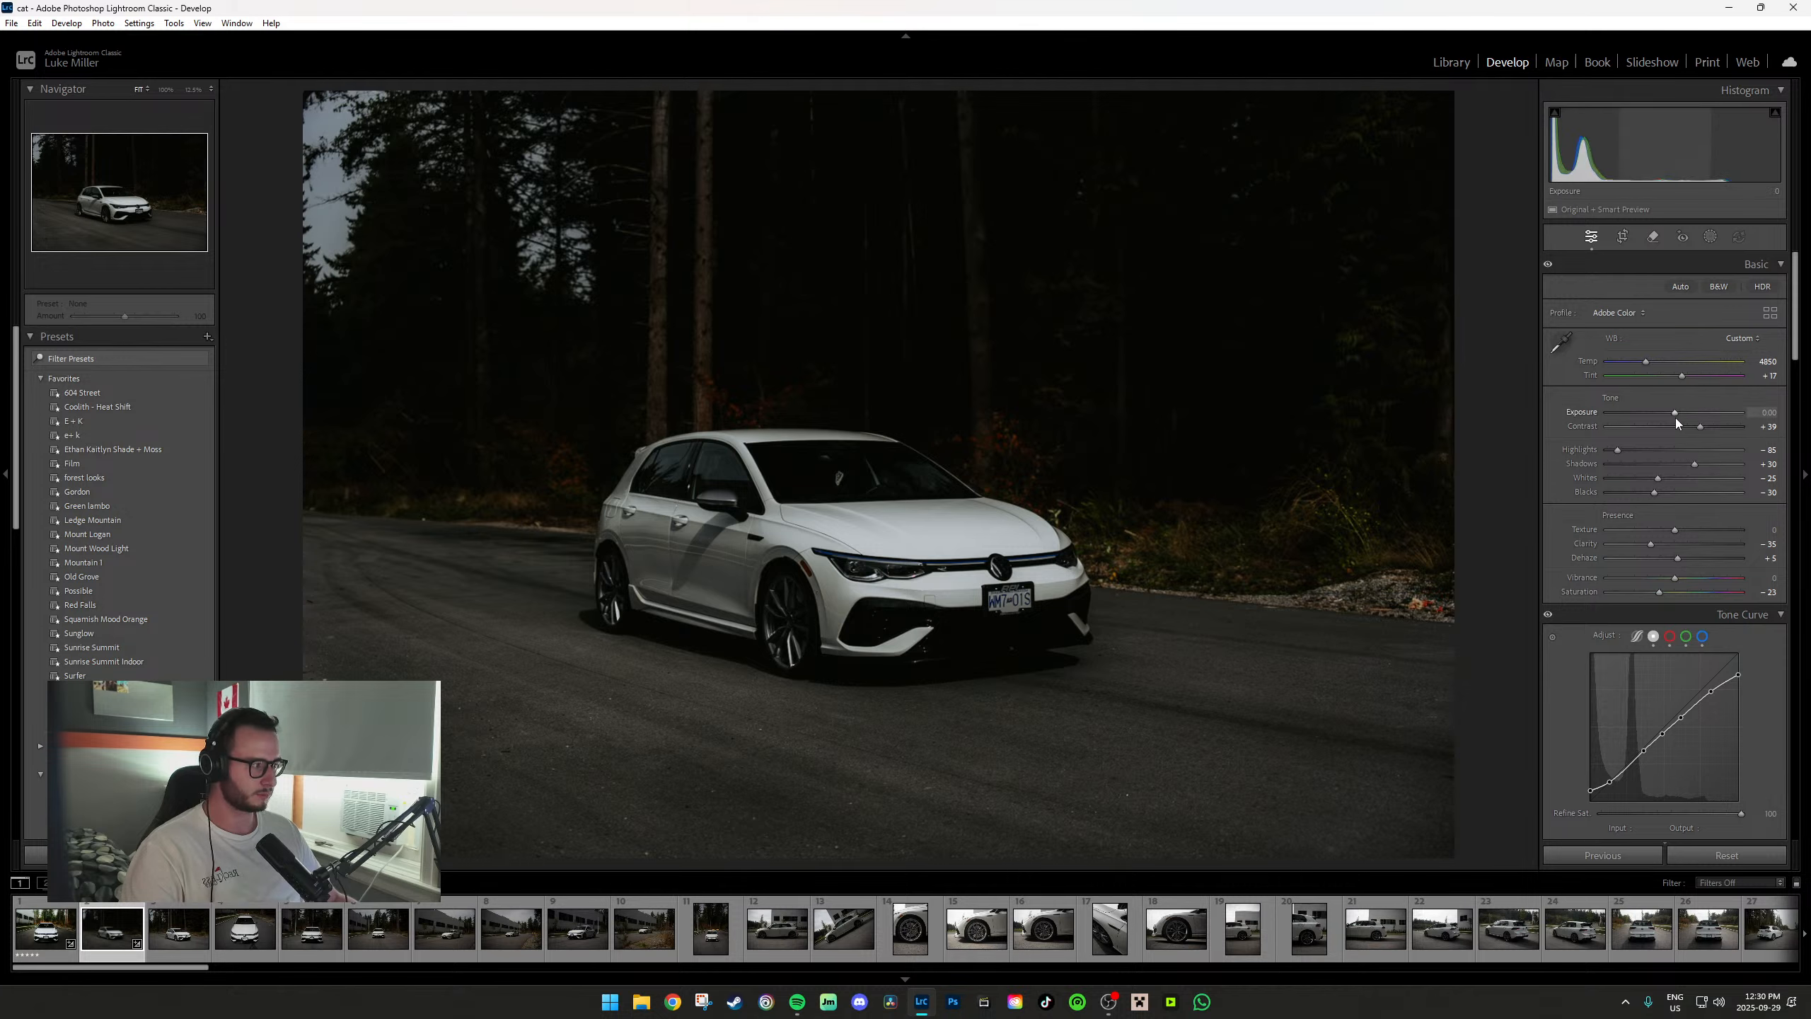
# Raise the photo's overall exposure to +0.98 and check its framing and level in the crop tool.
pyautogui.moveTo(1675, 413); pyautogui.dragTo(1687, 414)
pyautogui.press('r')
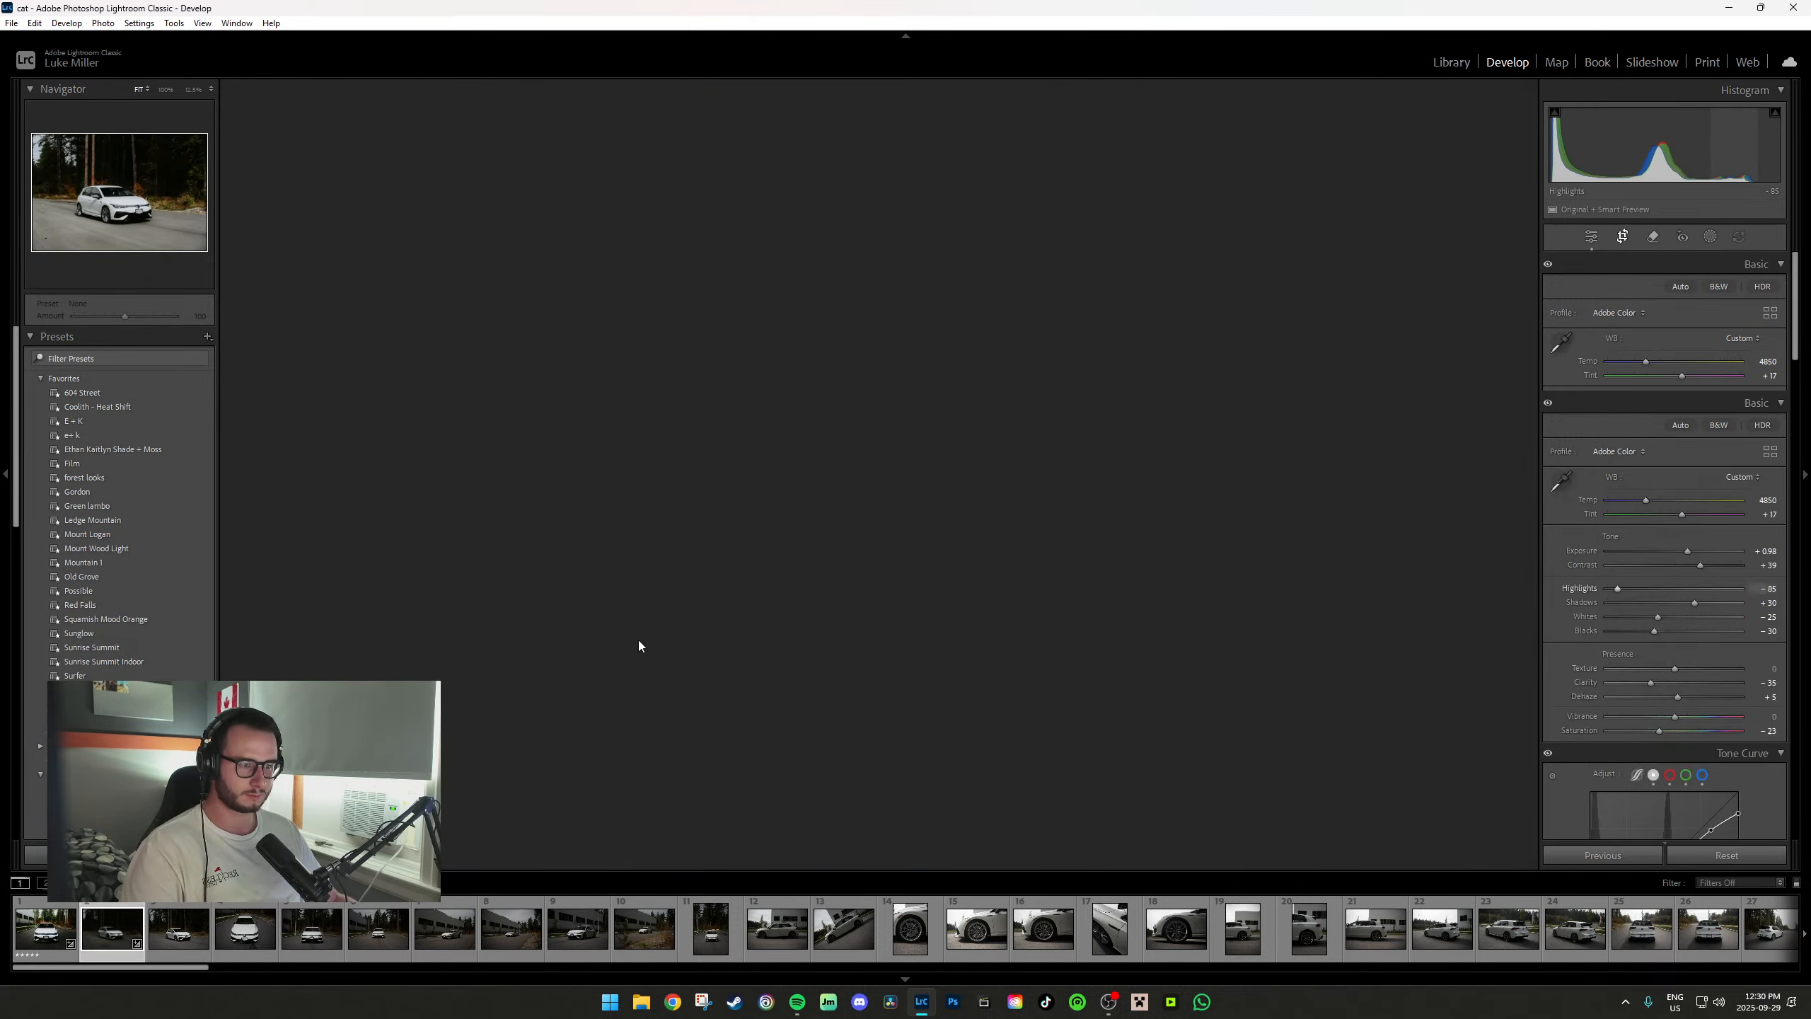
pyautogui.moveTo(312, 476)
pyautogui.mouseDown()
pyautogui.moveTo(330, 477)
pyautogui.moveTo(303, 476)
pyautogui.mouseUp()
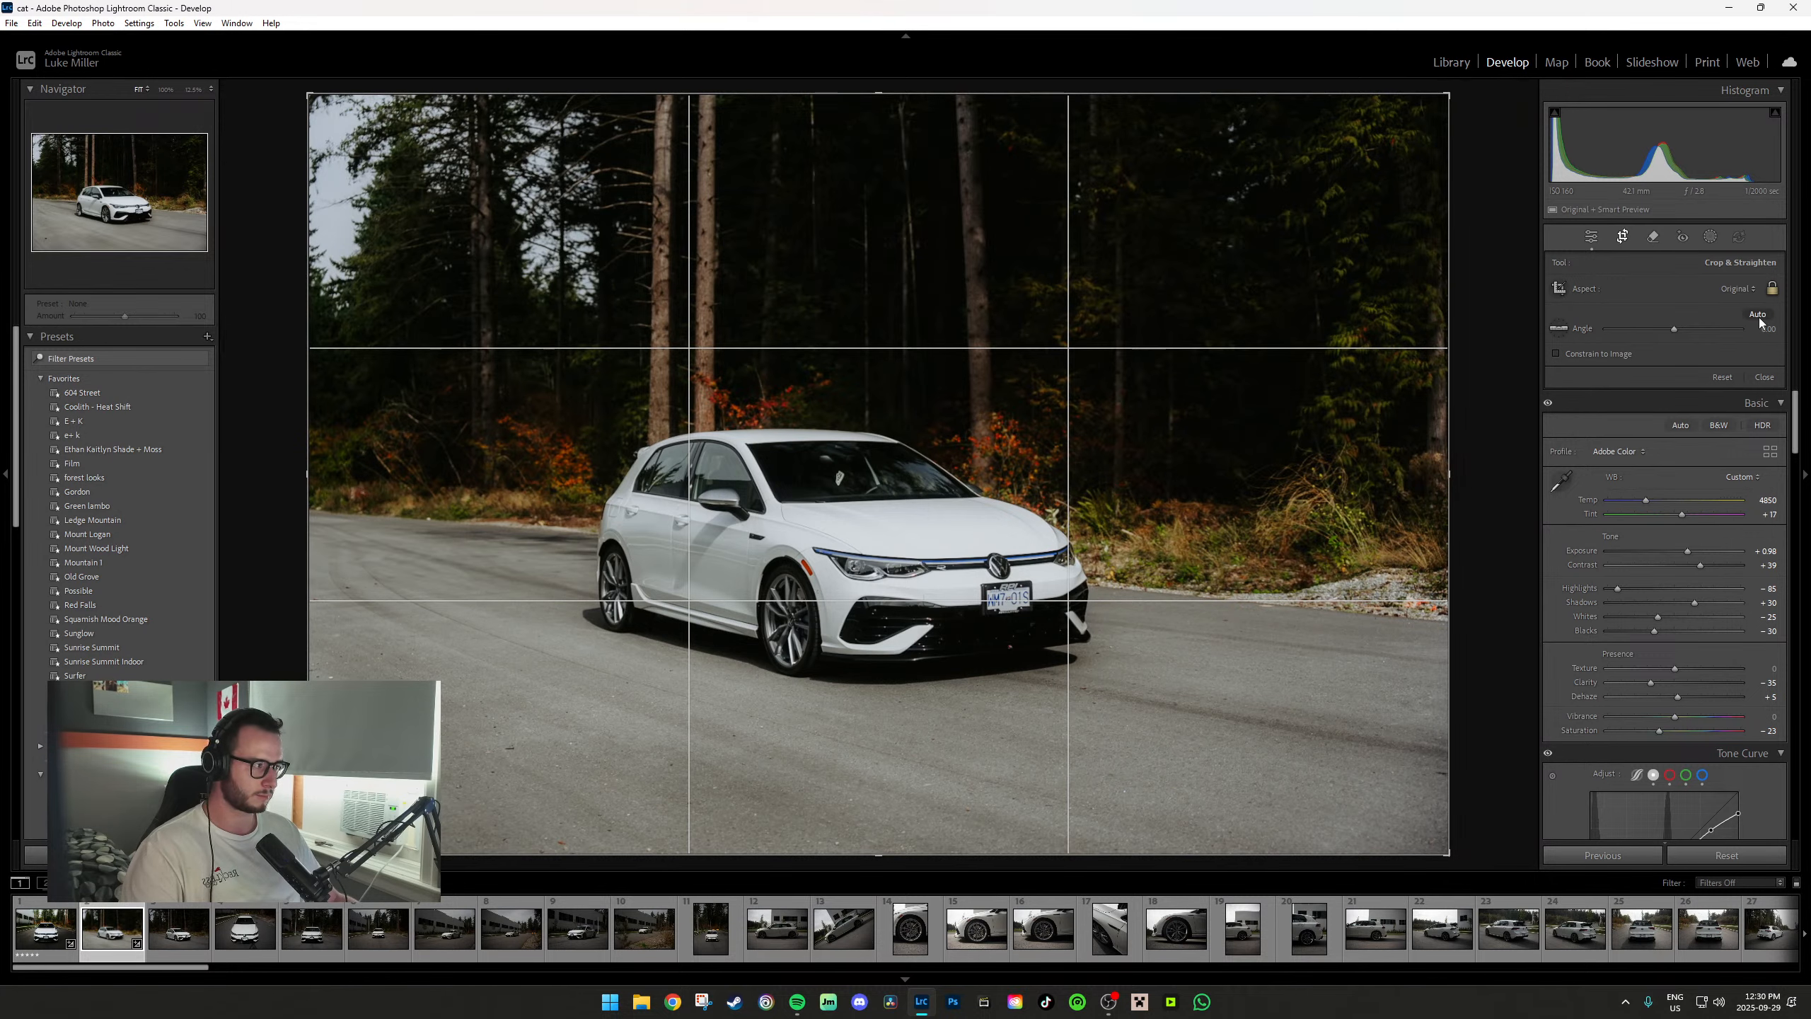
pyautogui.press('r')
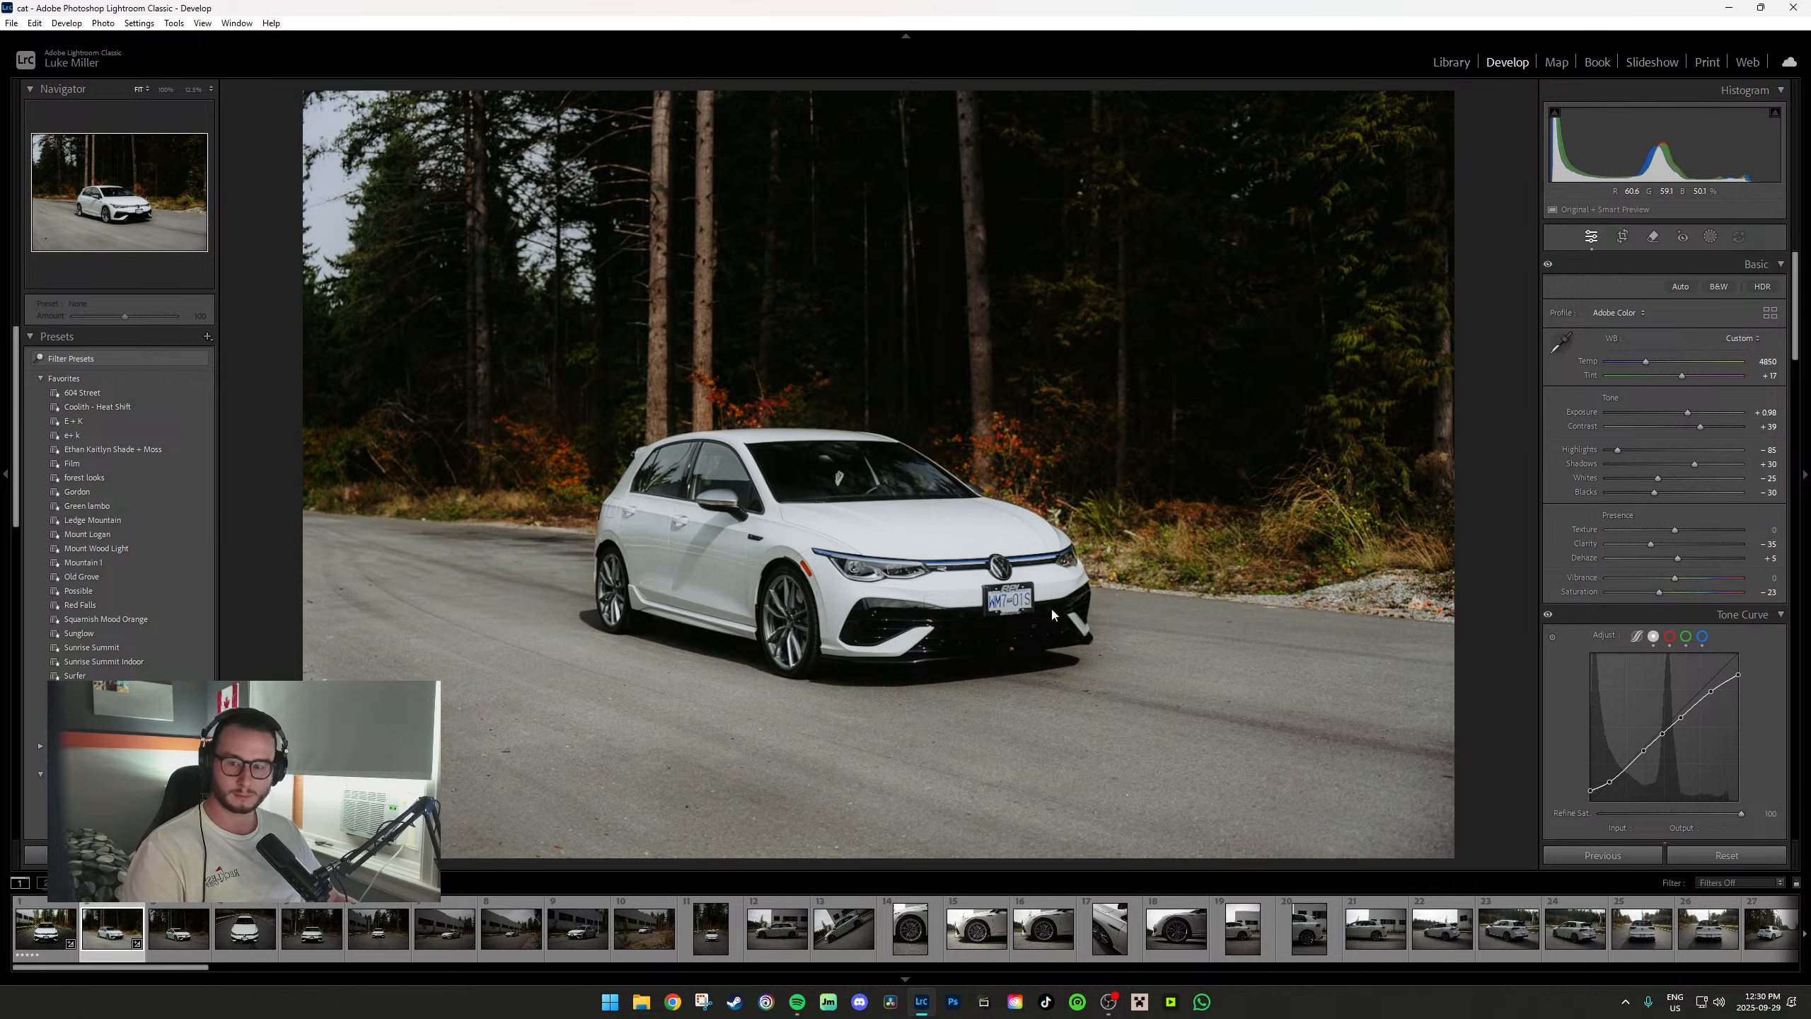
# Mask the road with a linear gradient, subtract the car as subject, and lower the mask's exposure to −0.82.
pyautogui.hotkey('shift', 'w')
pyautogui.press('m')
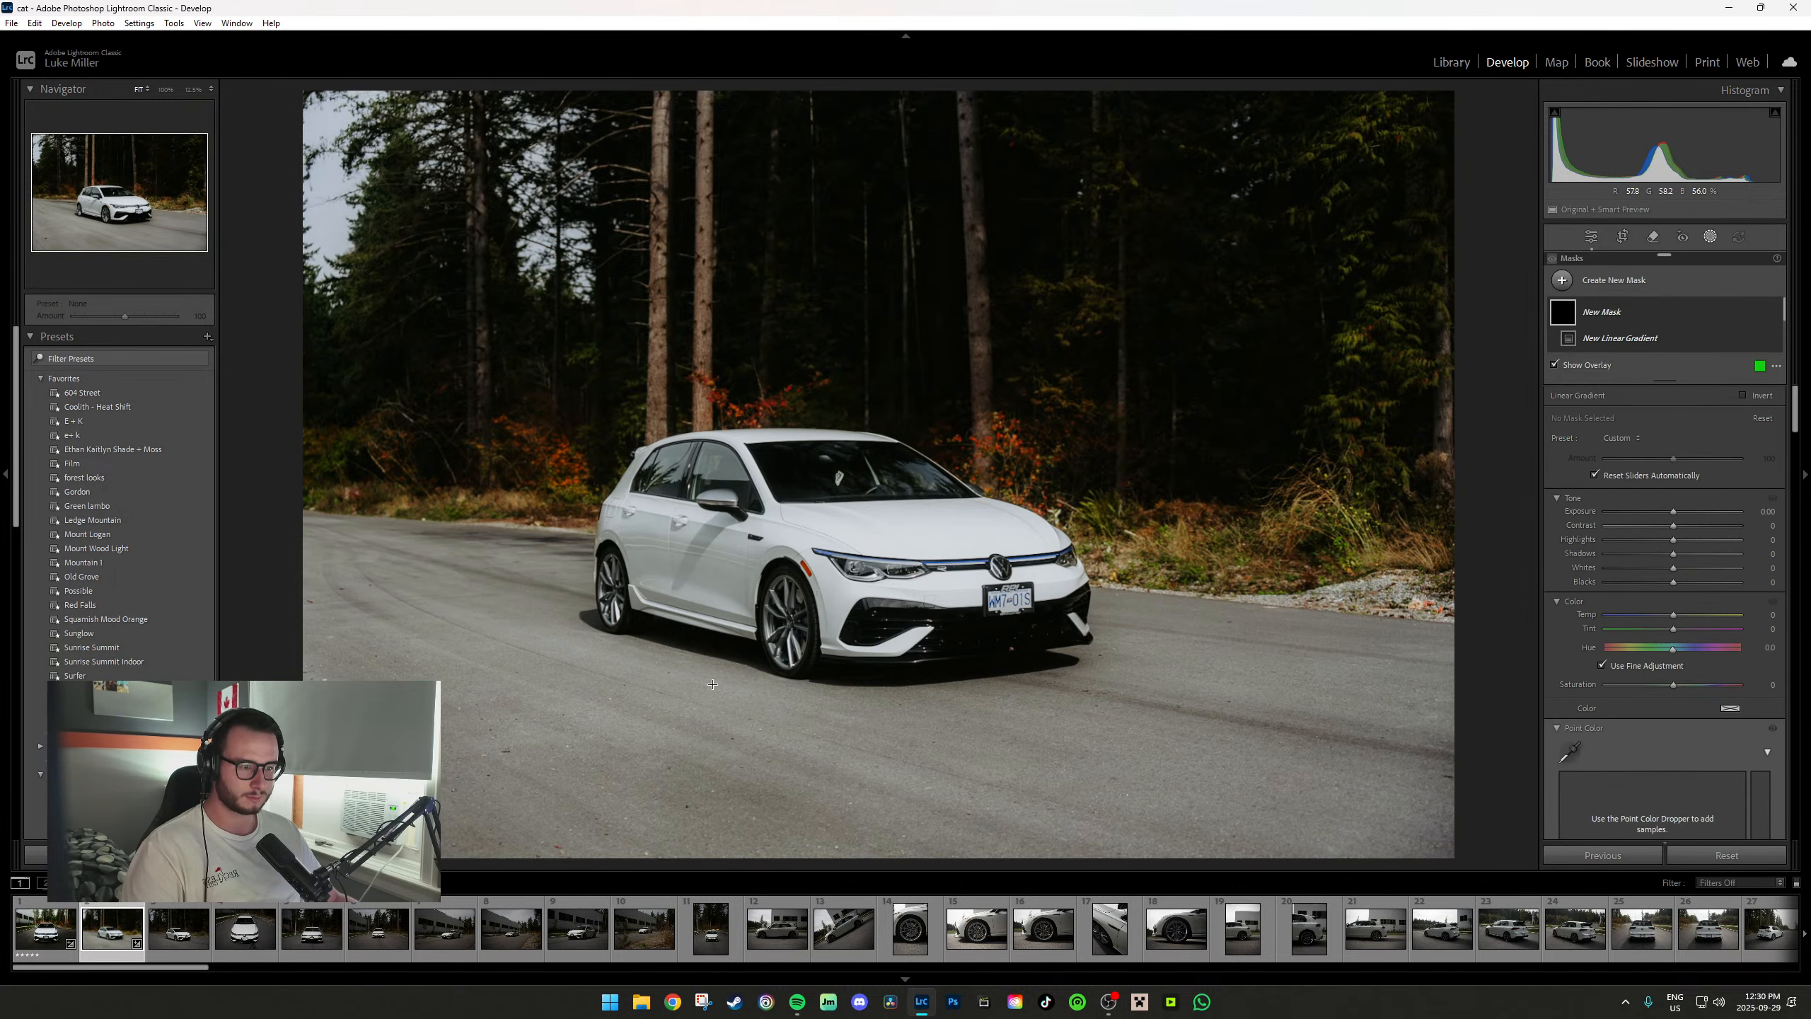
pyautogui.moveTo(713, 682); pyautogui.dragTo(730, 476)
pyautogui.click(1724, 377)
pyautogui.click(1718, 381)
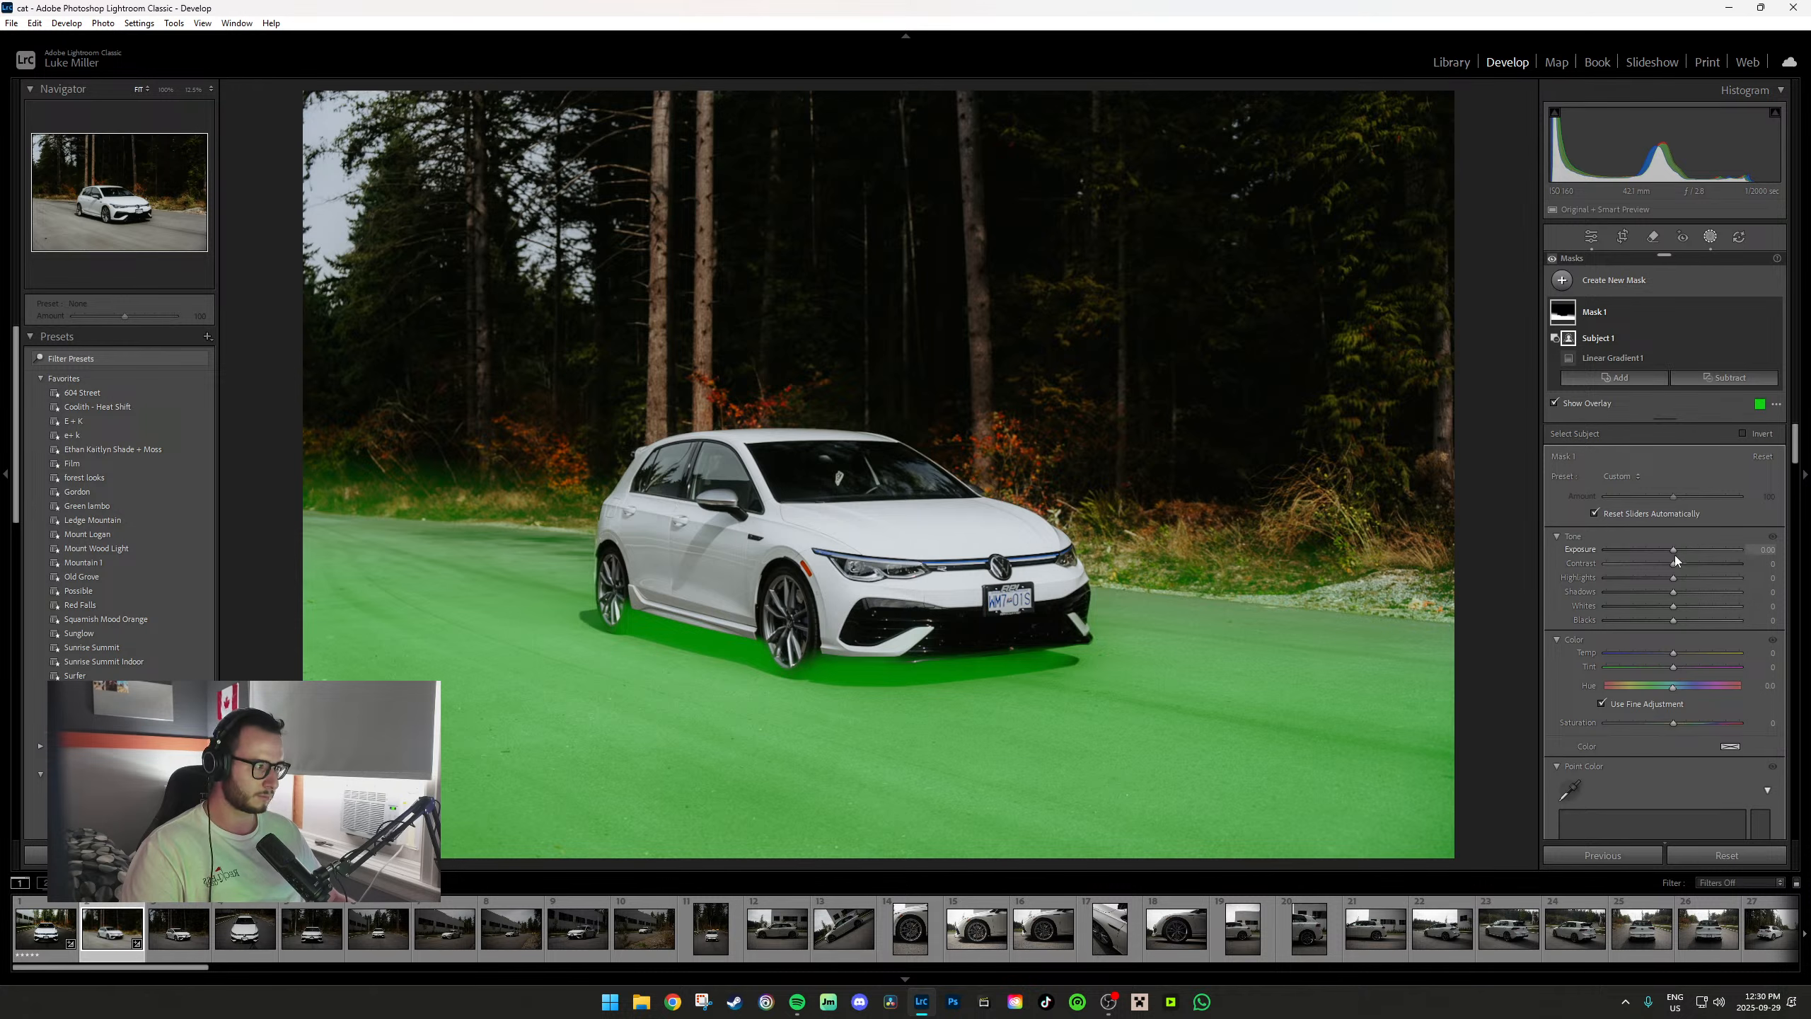
pyautogui.moveTo(1676, 556); pyautogui.dragTo(1656, 554)
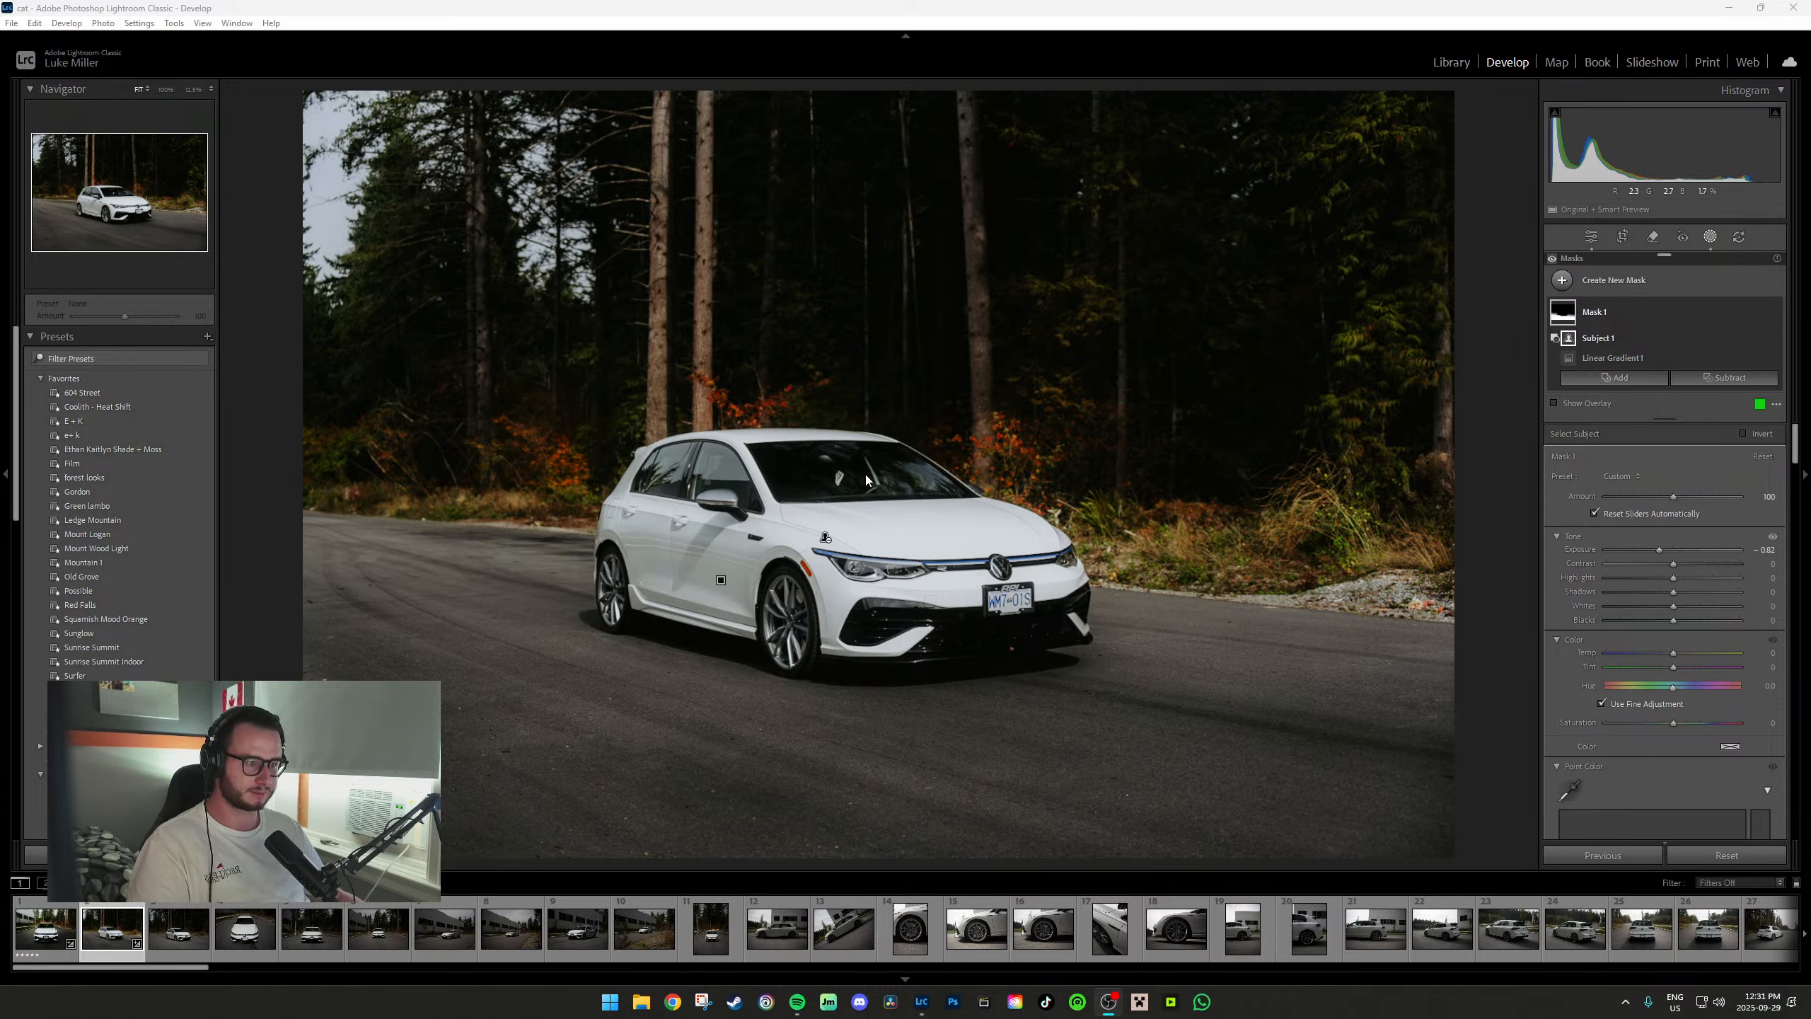
# Mask the forest background with a linear gradient minus the car, setting exposure to 1.12 and temperature to −7.
pyautogui.click(845, 442)
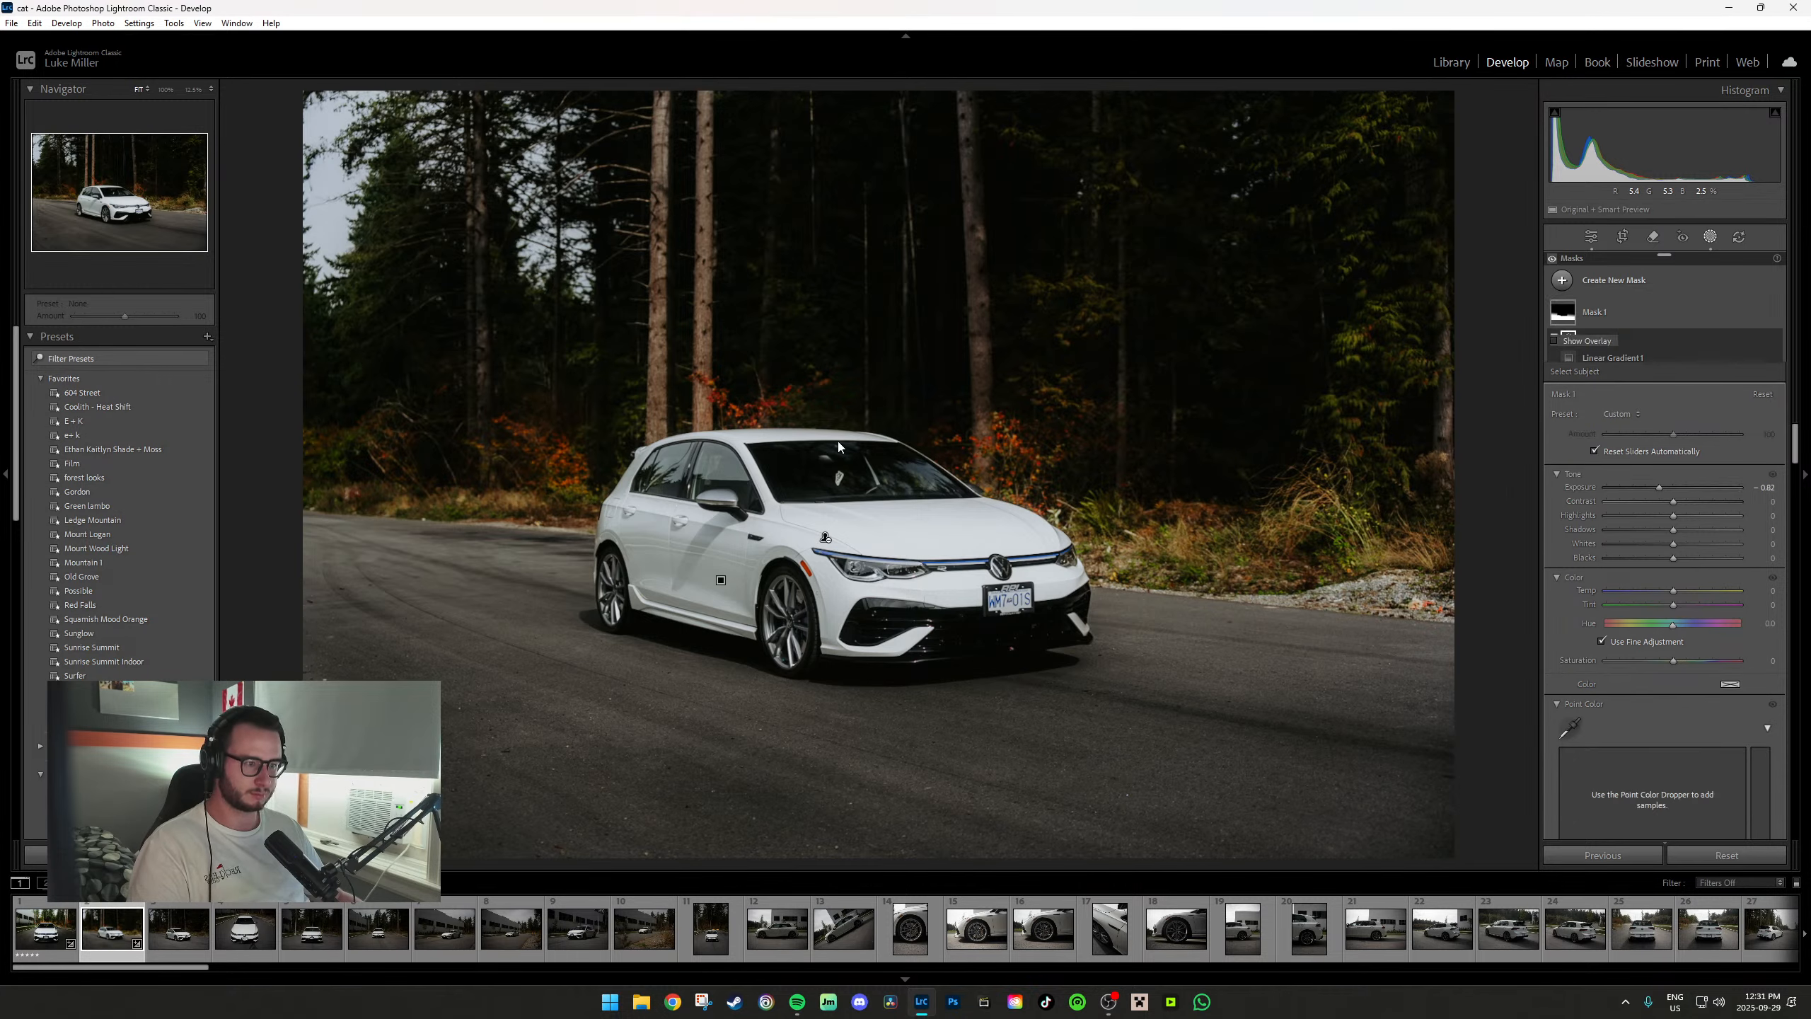
pyautogui.press('m')
pyautogui.moveTo(849, 431); pyautogui.dragTo(837, 610)
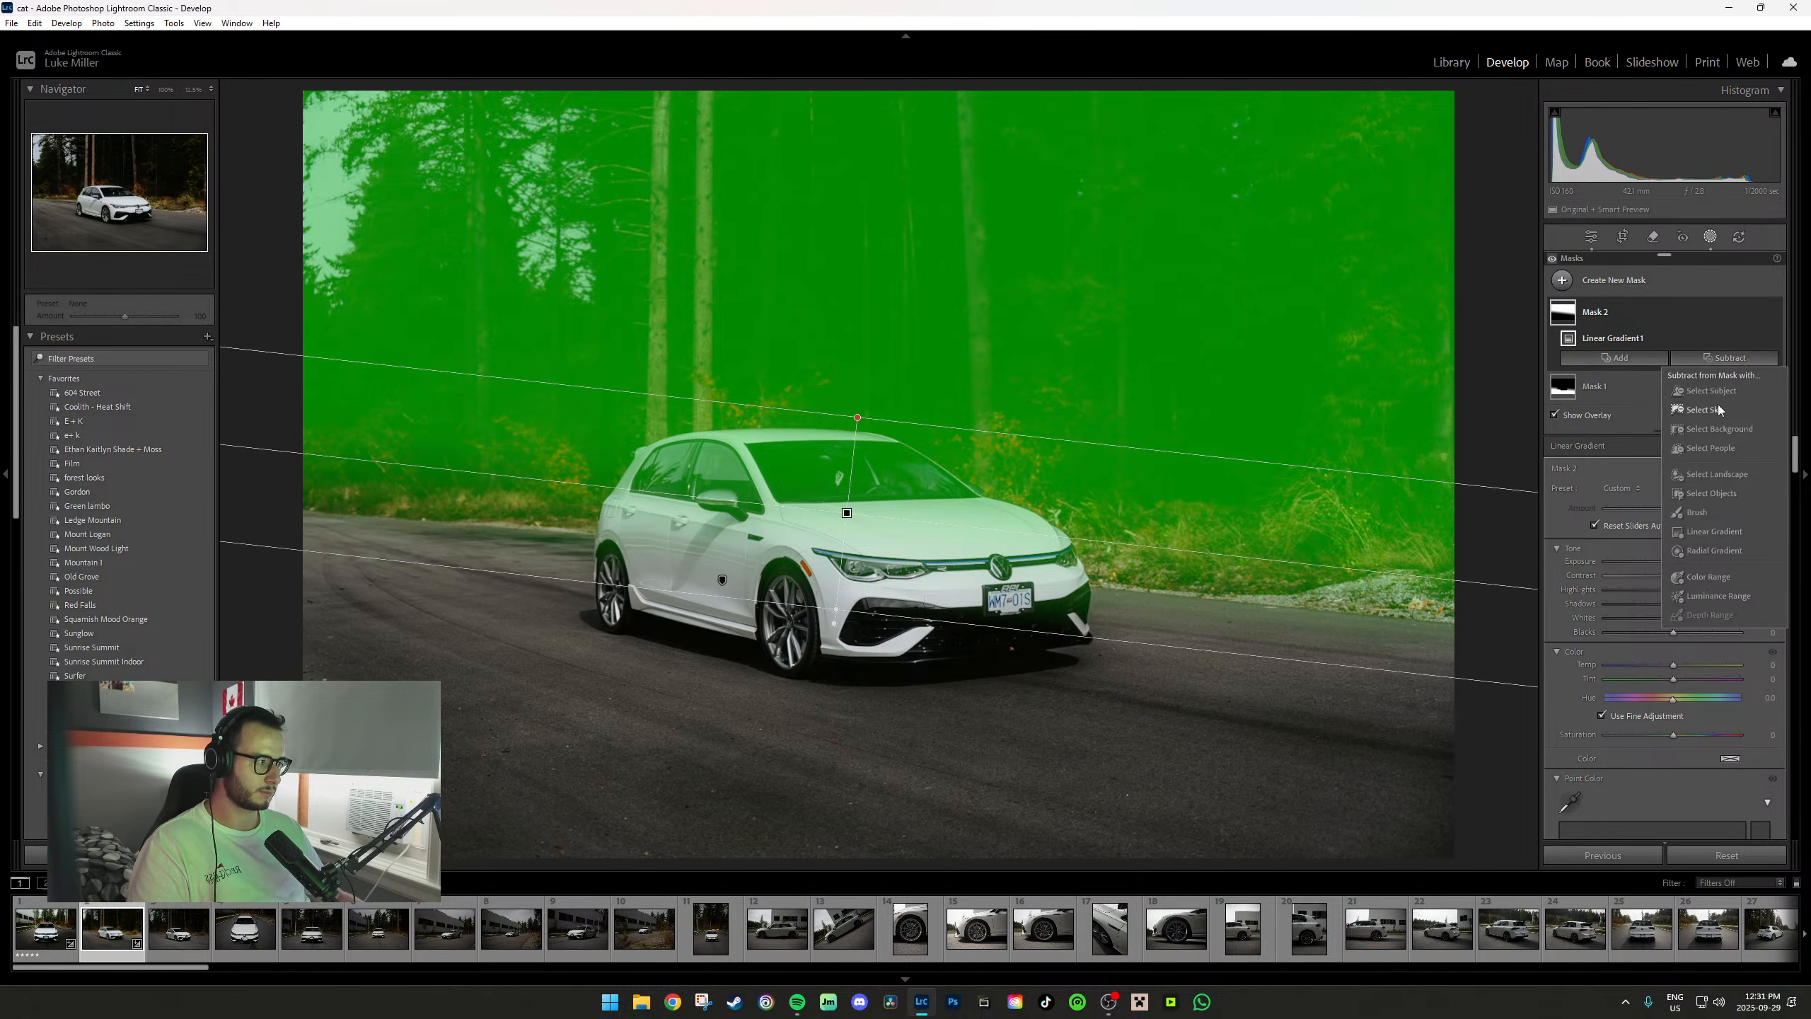
pyautogui.hotkey('alt', 'shift', 'w')
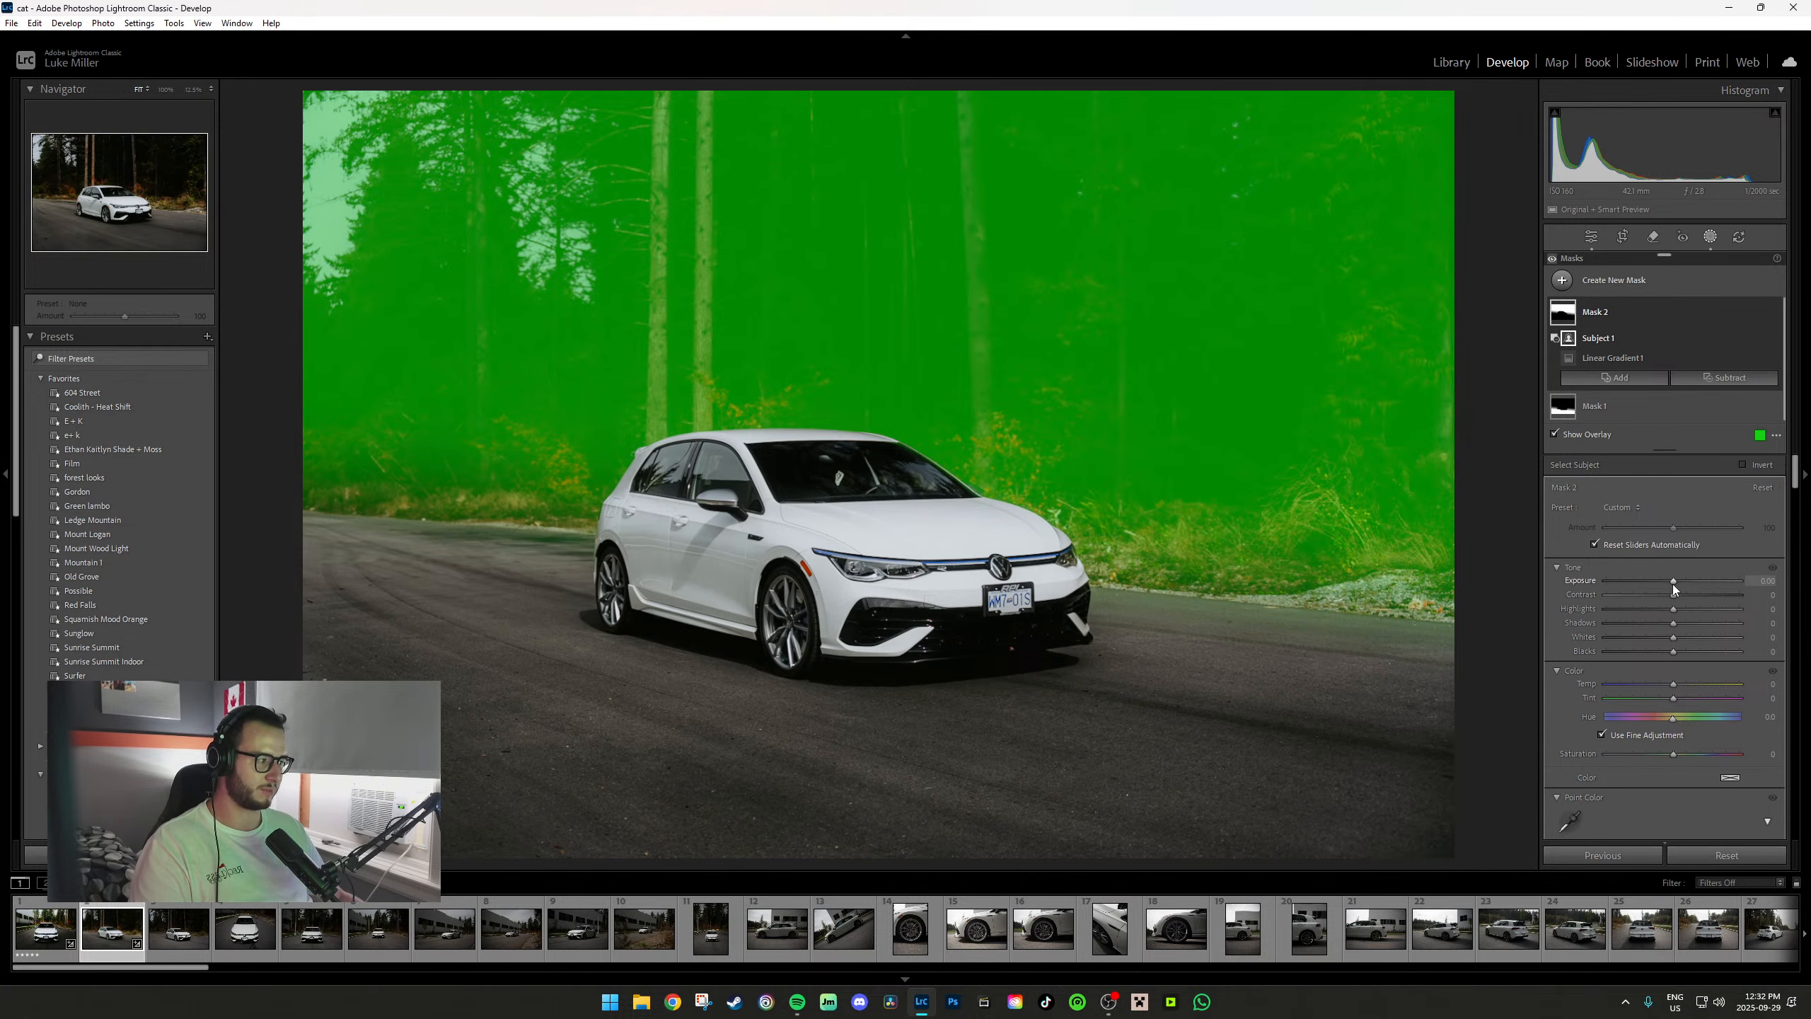
pyautogui.moveTo(1673, 582); pyautogui.dragTo(1692, 583)
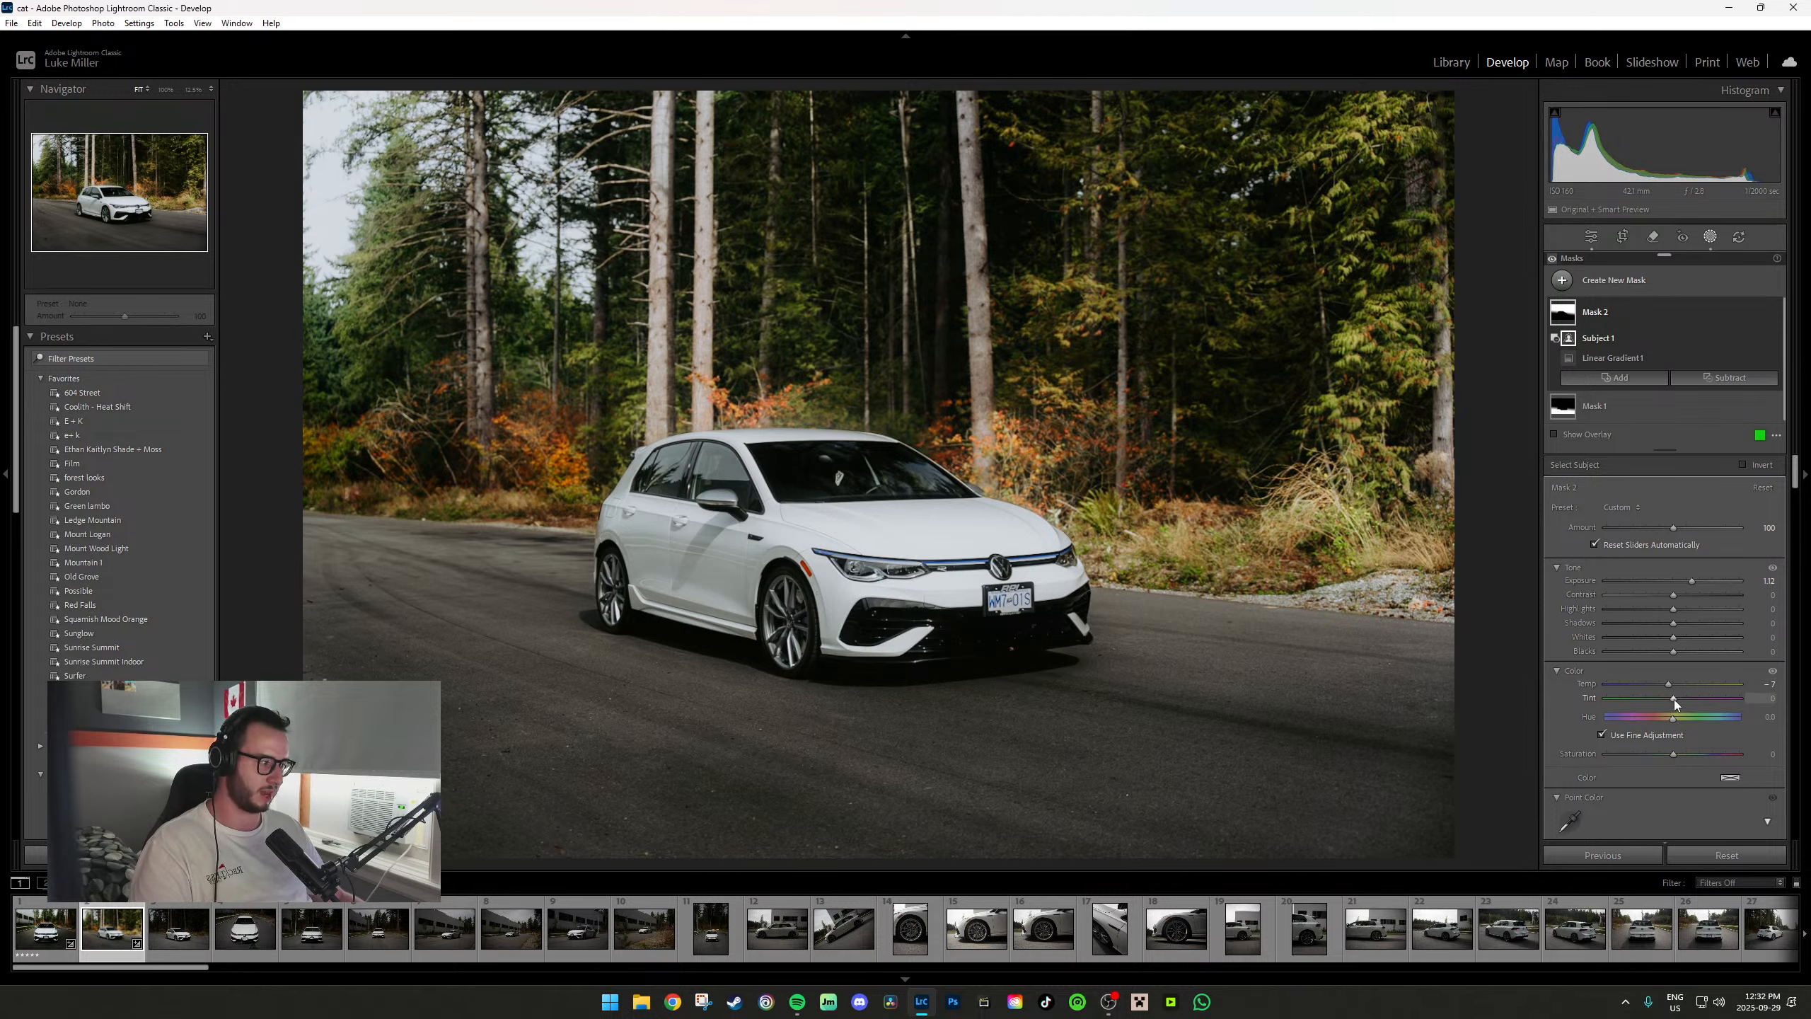
# Soften the background mask with lower clarity and dehaze, and set its saturation to 27 and contrast to 25.
pyautogui.scroll(-10, 1678, 699)
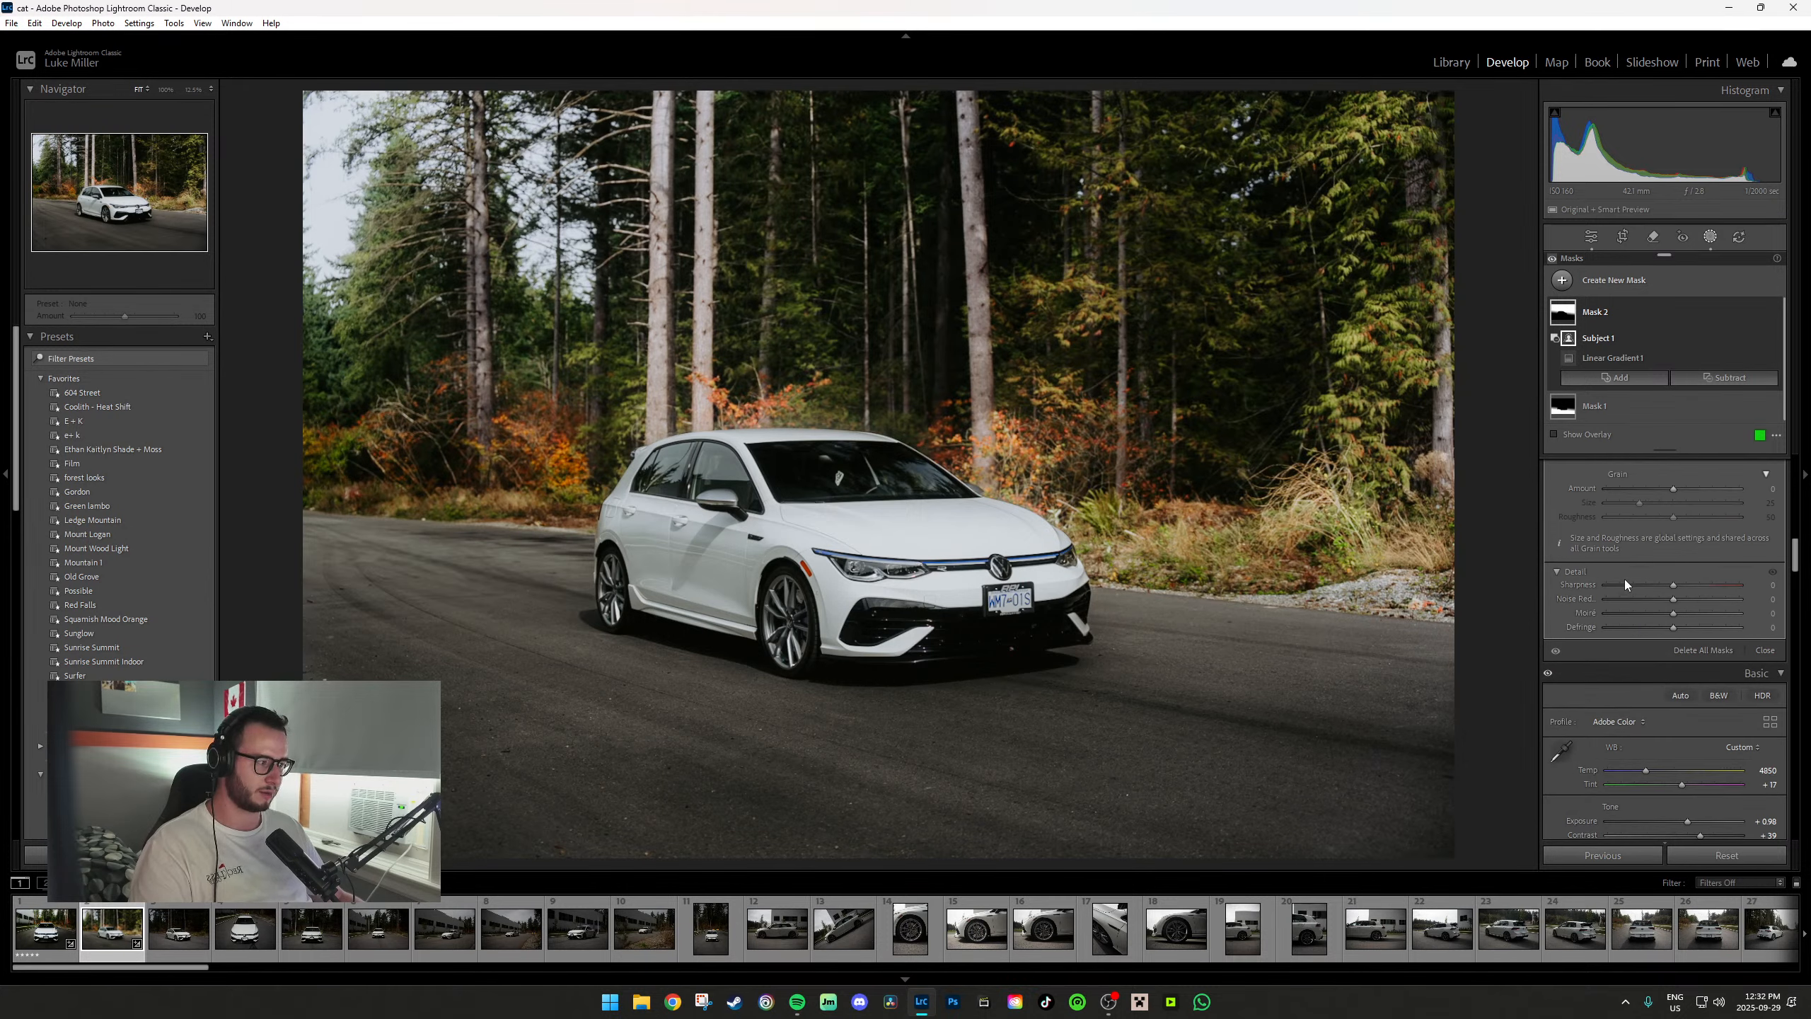
pyautogui.scroll(2, 1624, 580)
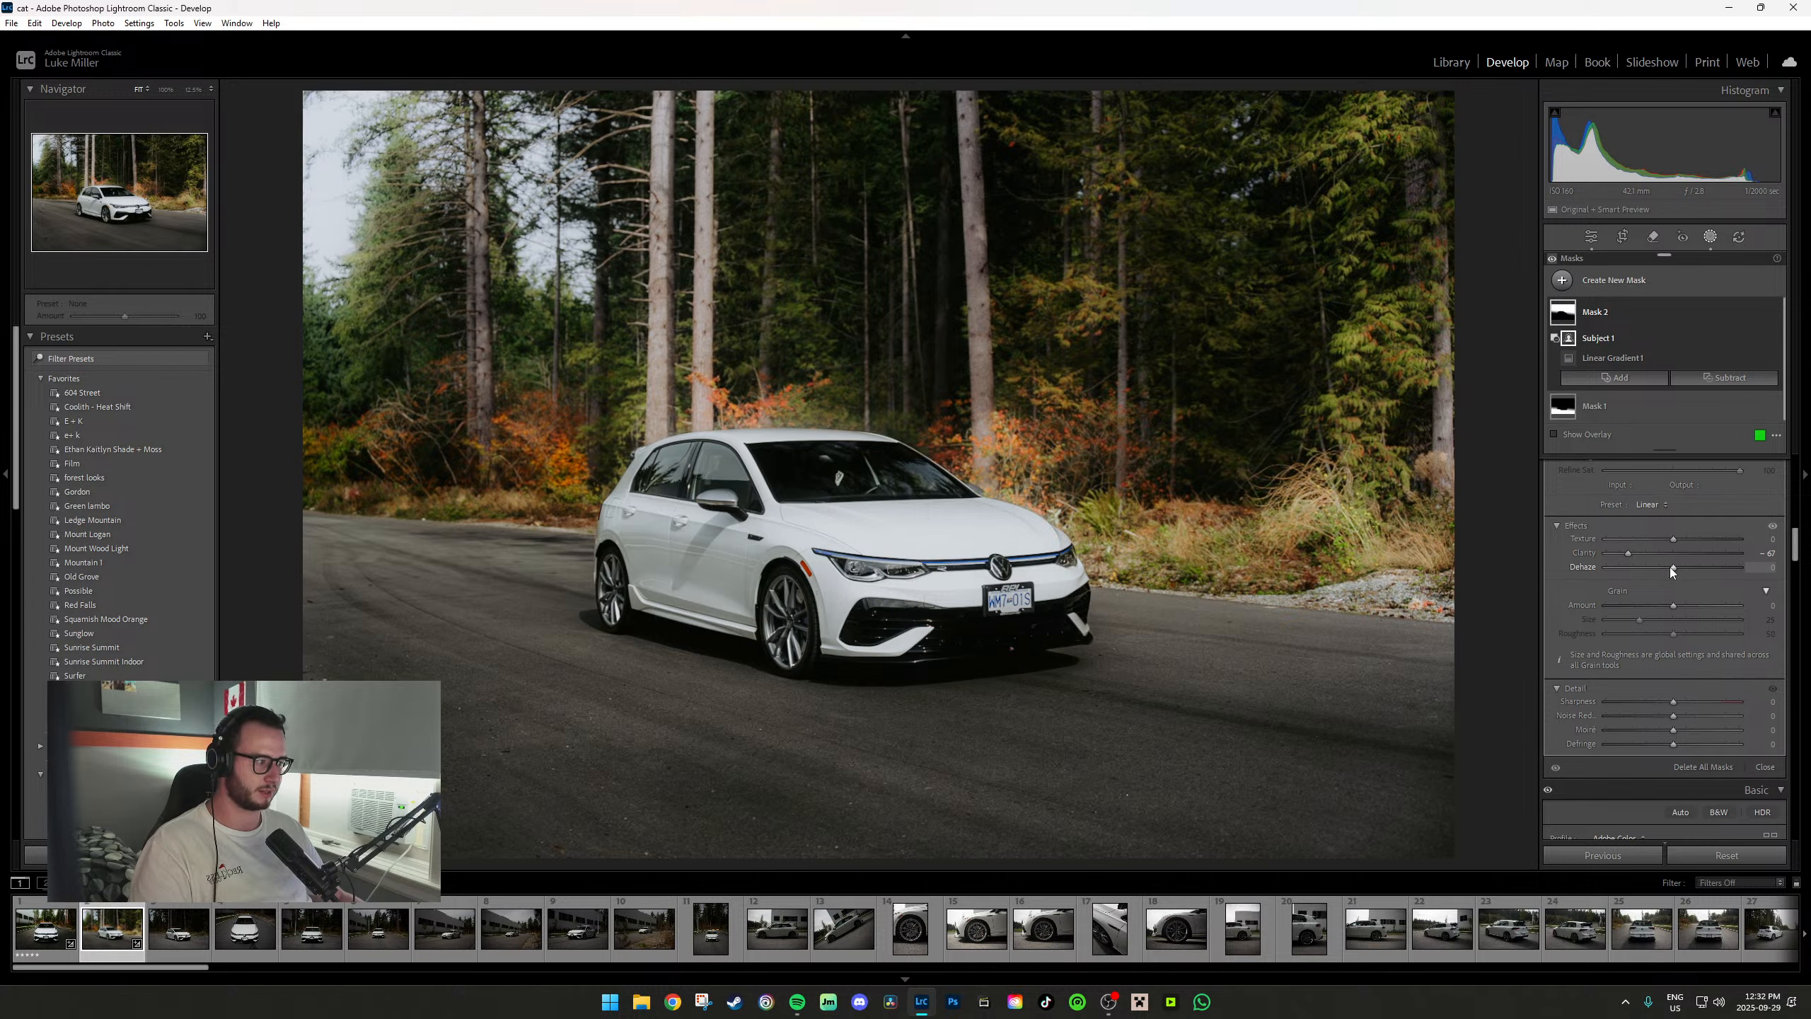
pyautogui.moveTo(1667, 569); pyautogui.dragTo(1664, 571)
pyautogui.scroll(10, 1664, 571)
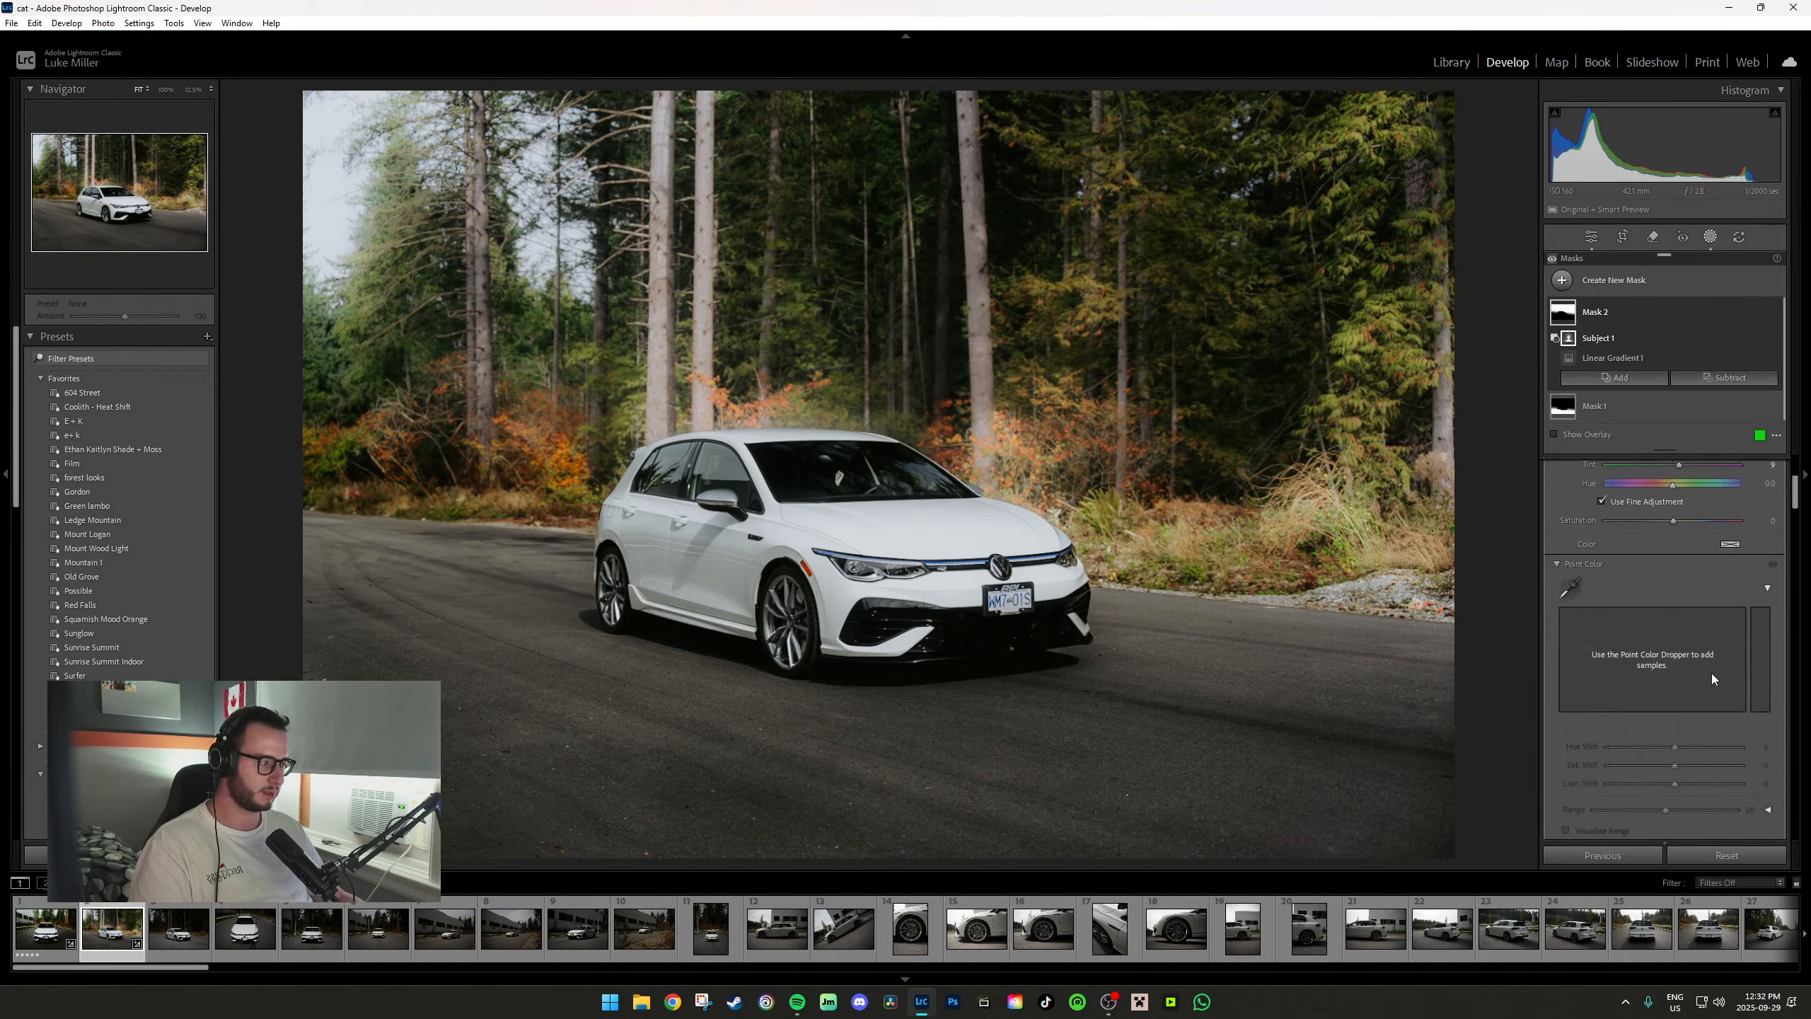
pyautogui.moveTo(1671, 520); pyautogui.dragTo(1688, 522)
pyautogui.scroll(4, 1709, 654)
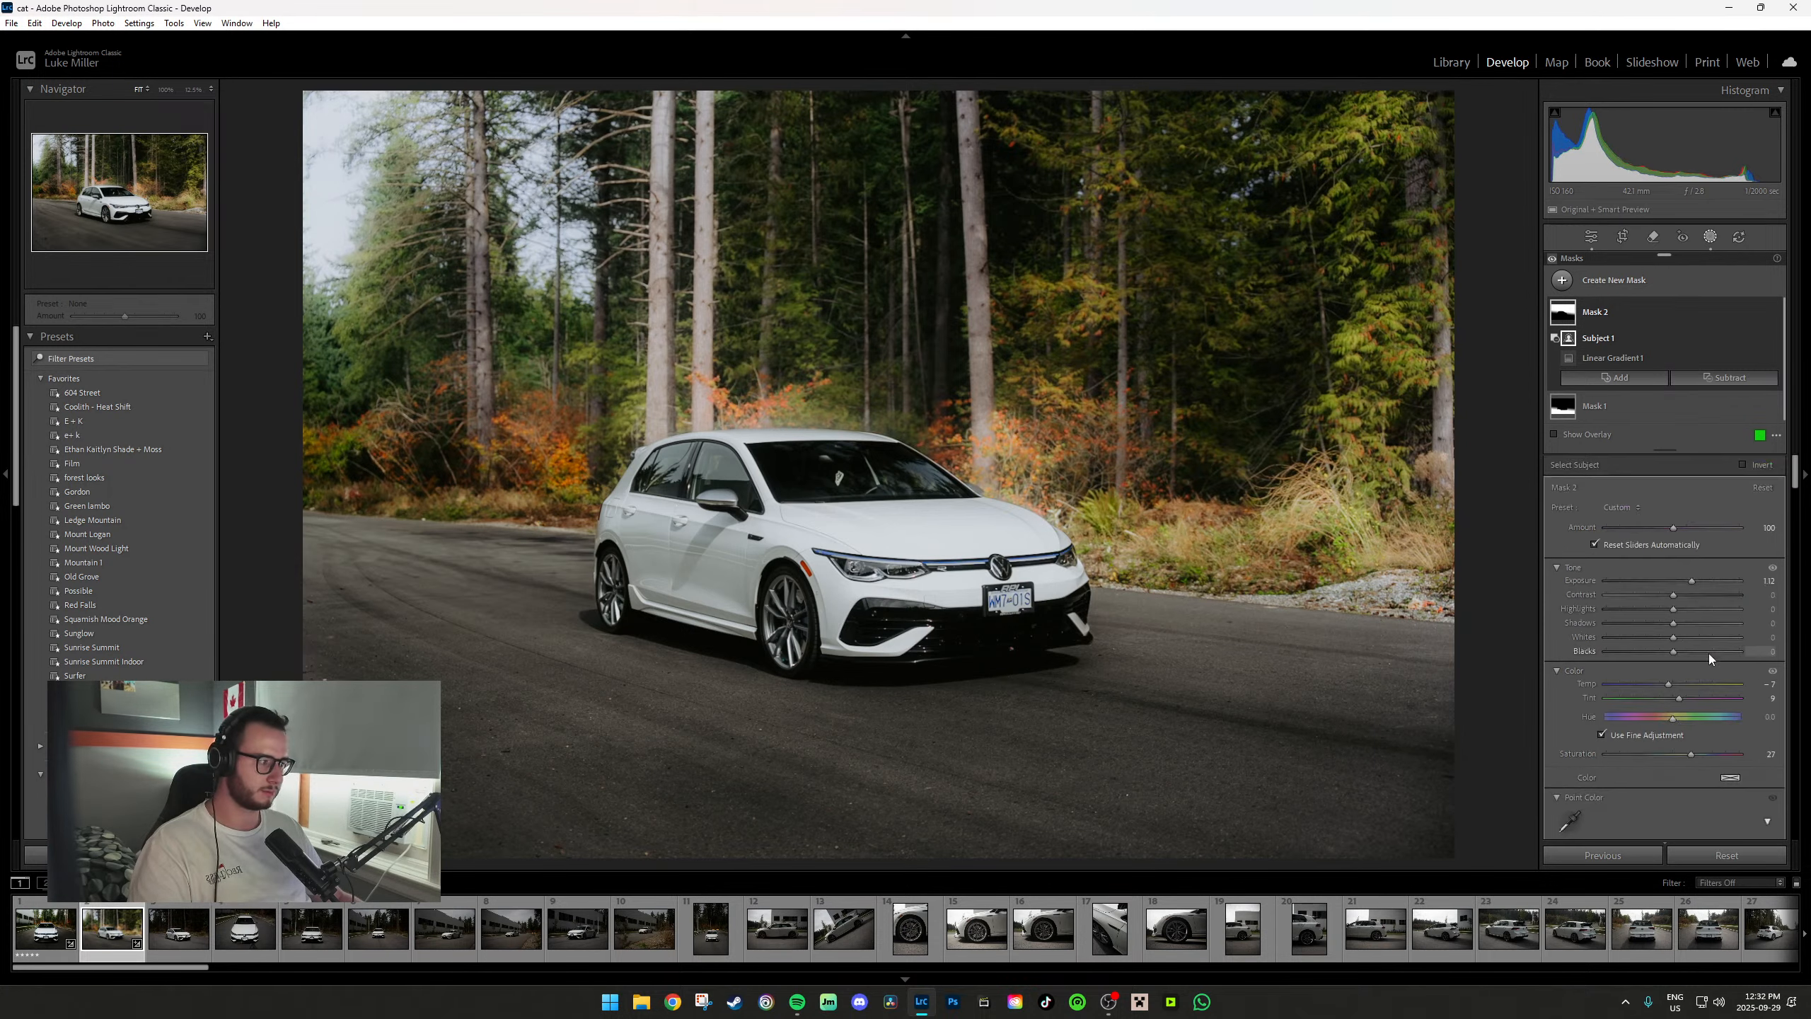
pyautogui.moveTo(1672, 594); pyautogui.dragTo(1688, 594)
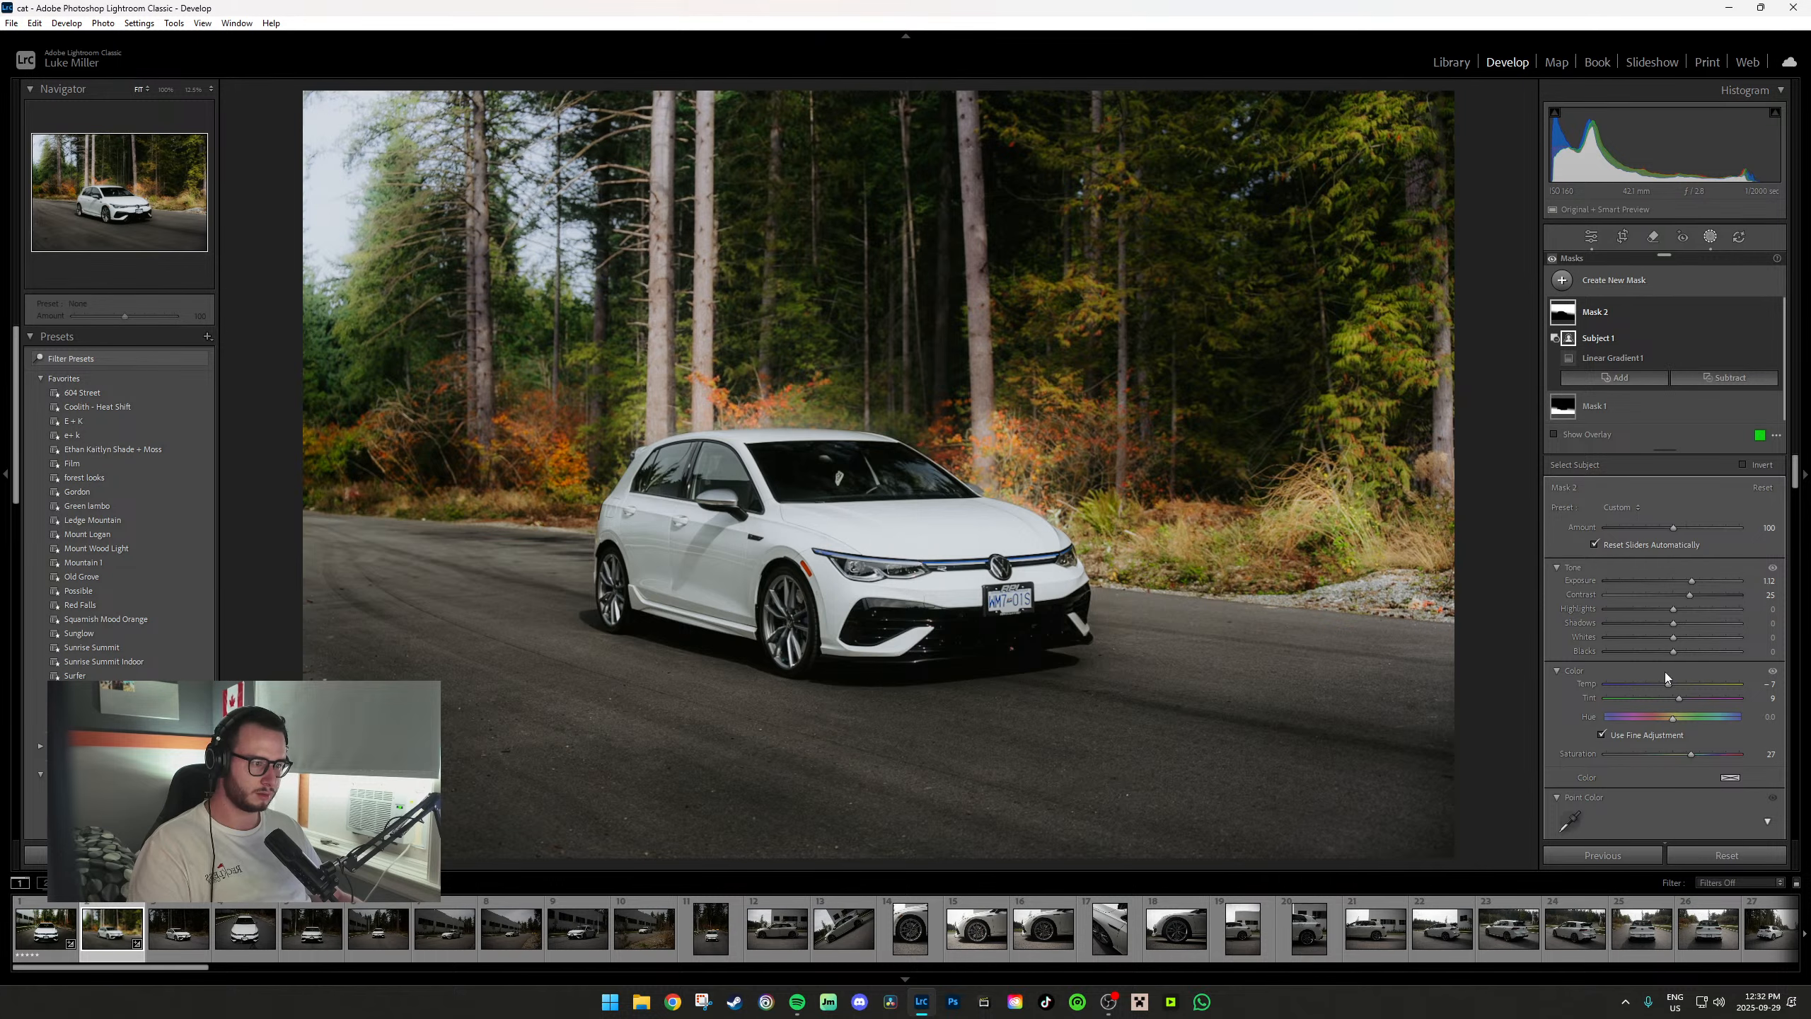
# Add a subject mask for the car, shape an S-curve with a highlight point at input 194, output 207, and raise clarity.
pyautogui.click(1561, 279)
pyautogui.click(1641, 316)
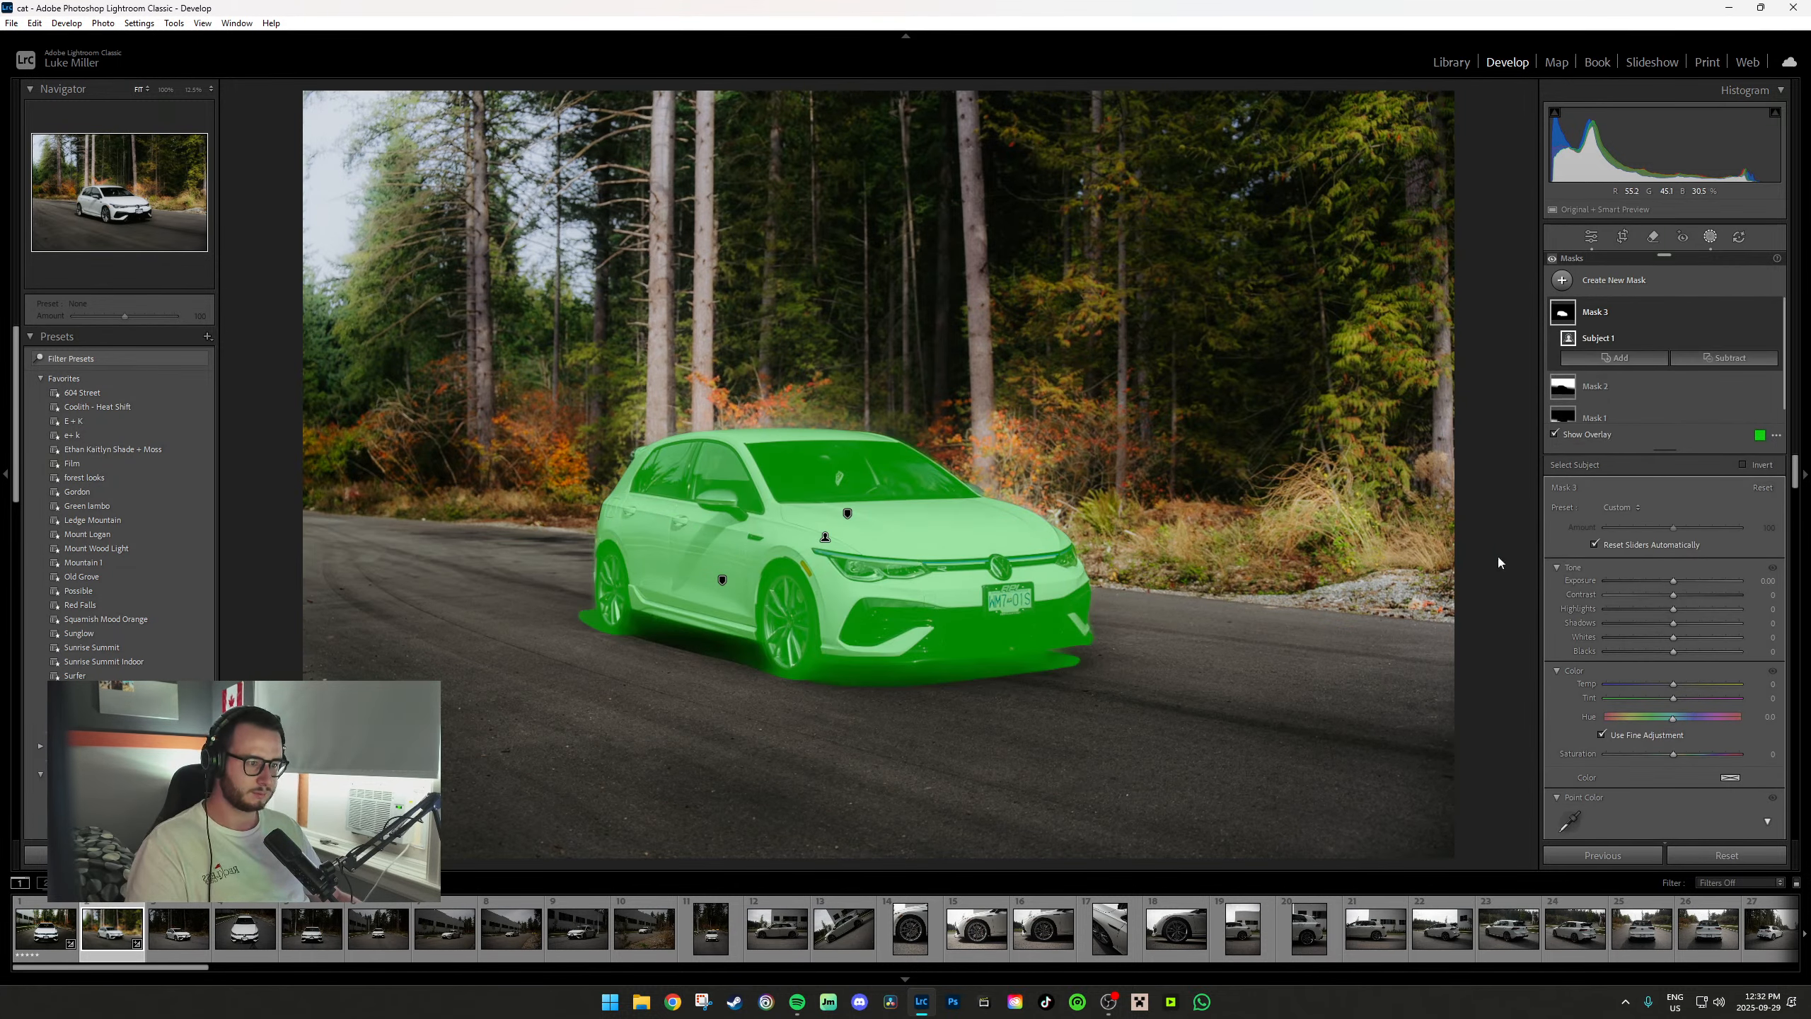
pyautogui.scroll(-6, 1667, 696)
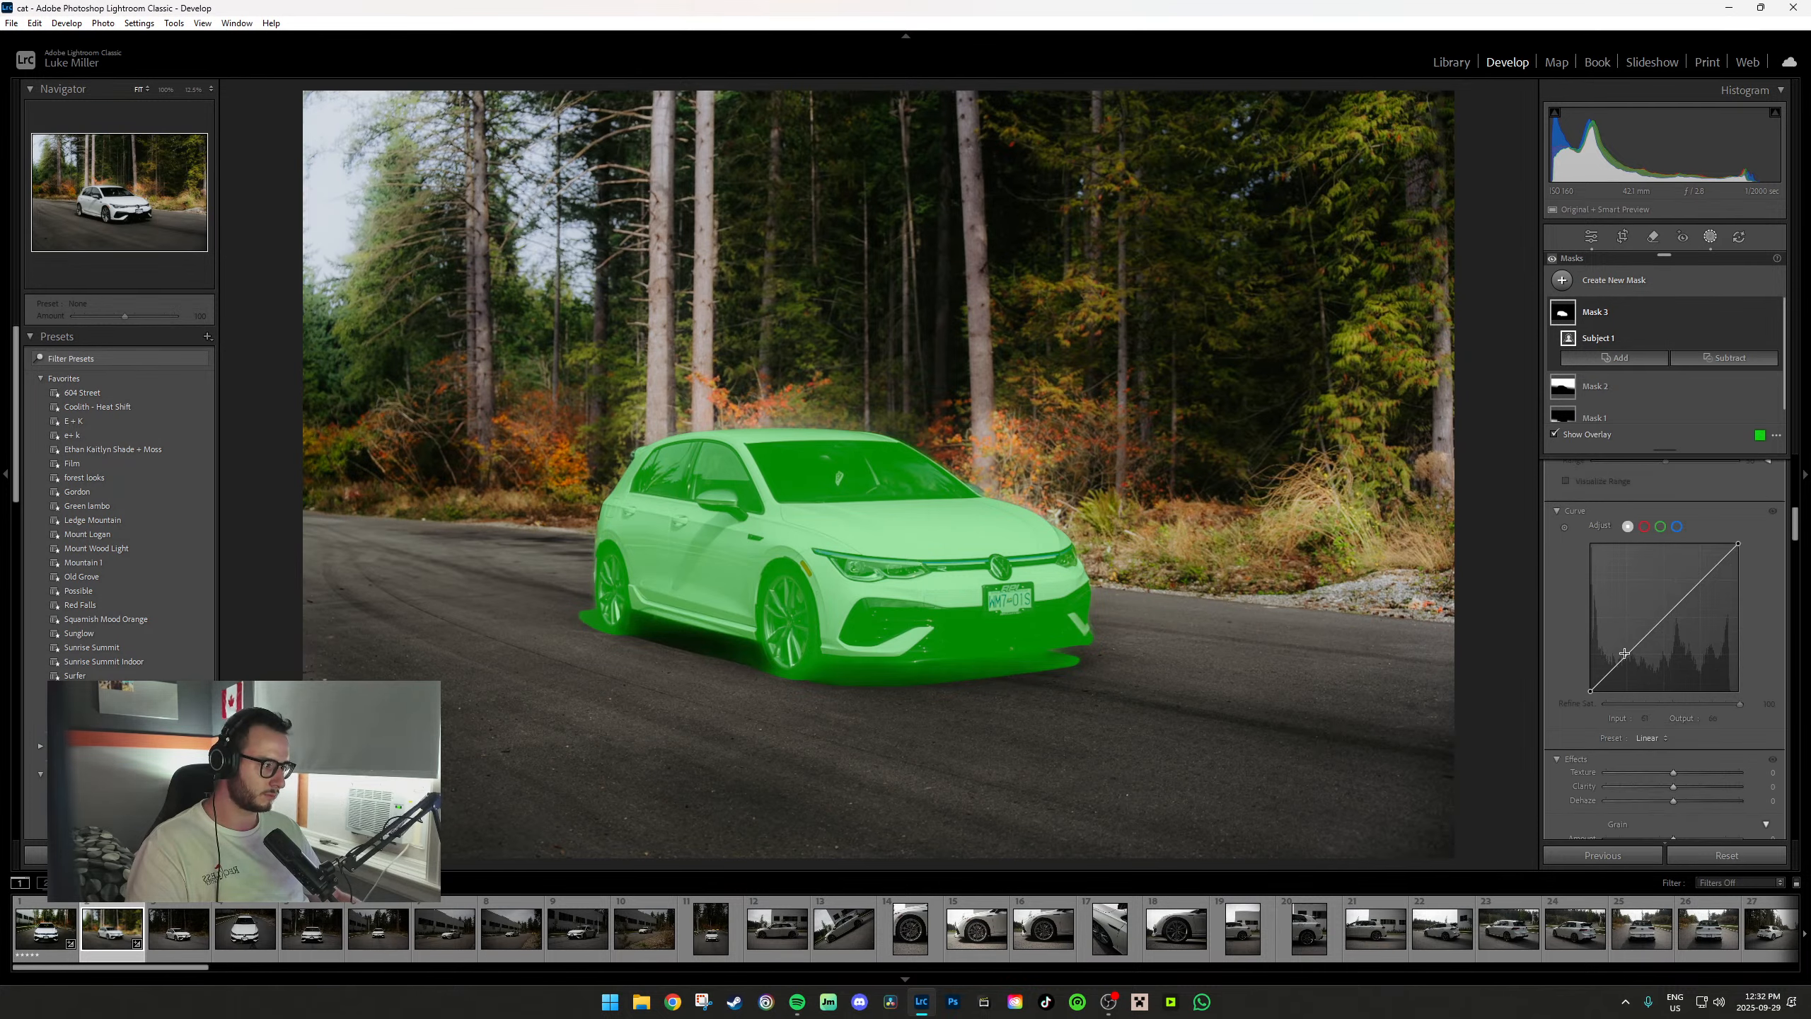
pyautogui.moveTo(1624, 654); pyautogui.dragTo(1707, 662)
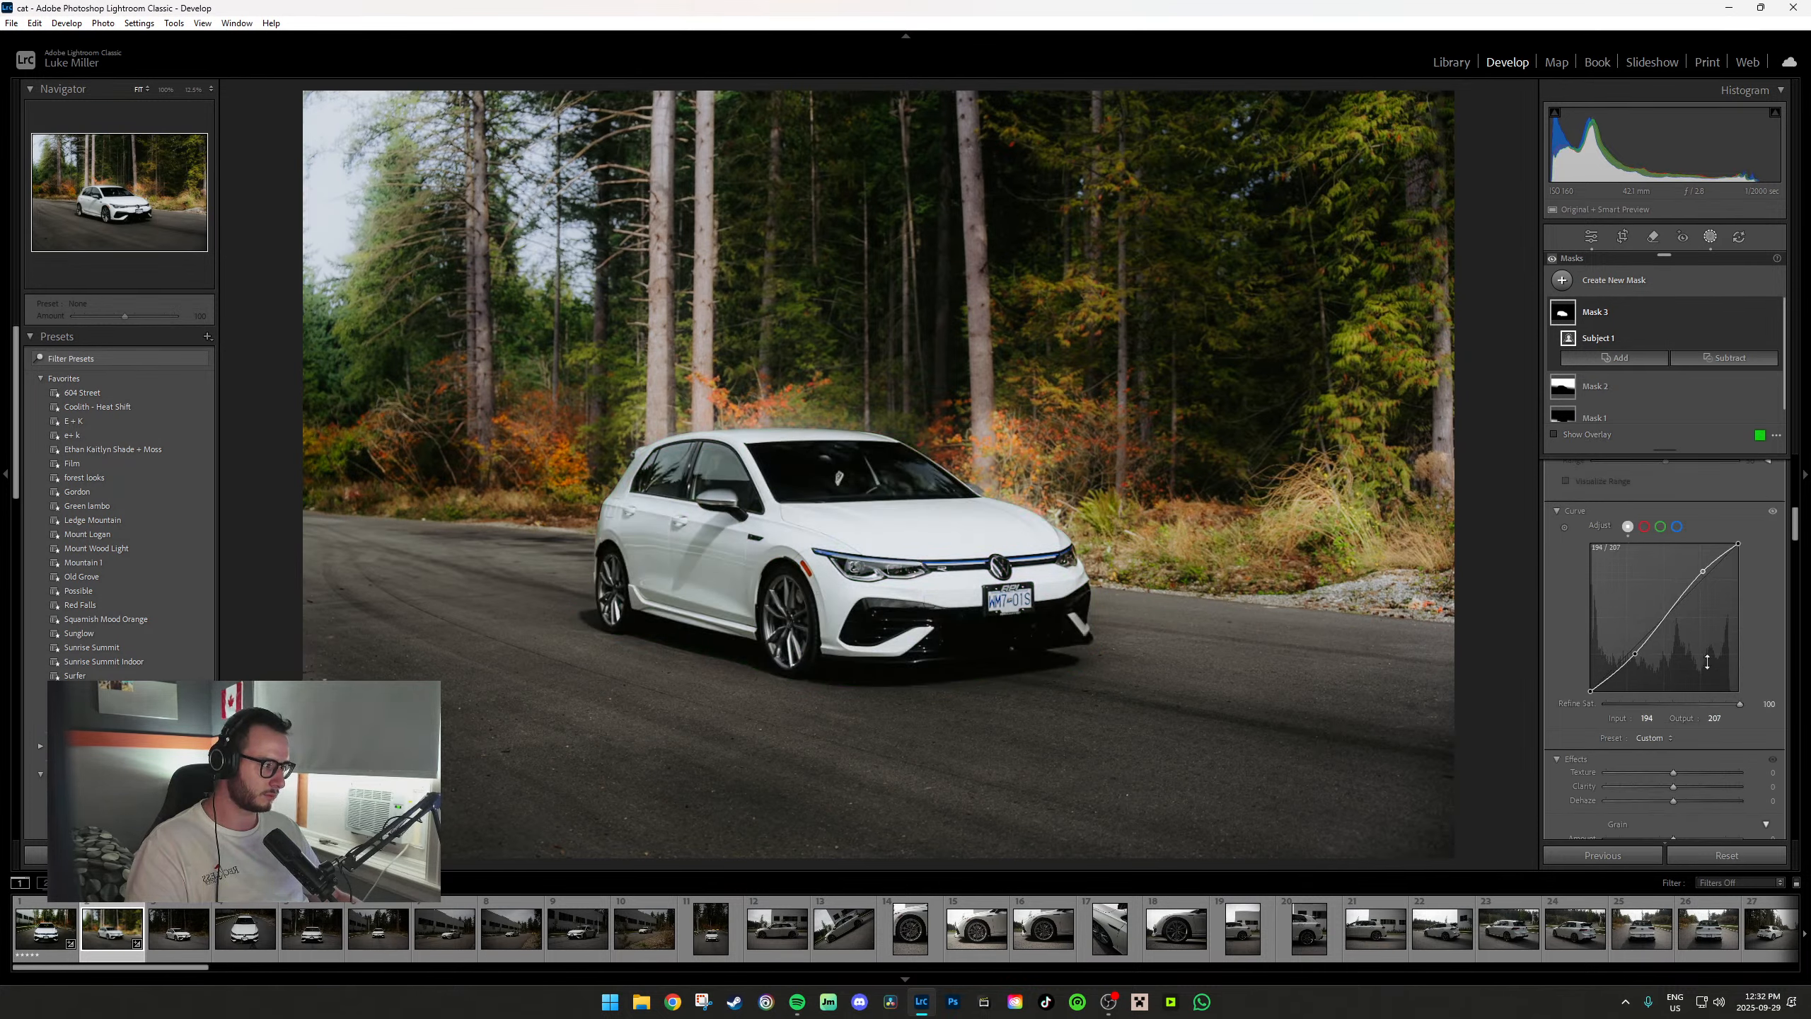
pyautogui.moveTo(1673, 786); pyautogui.dragTo(1695, 785)
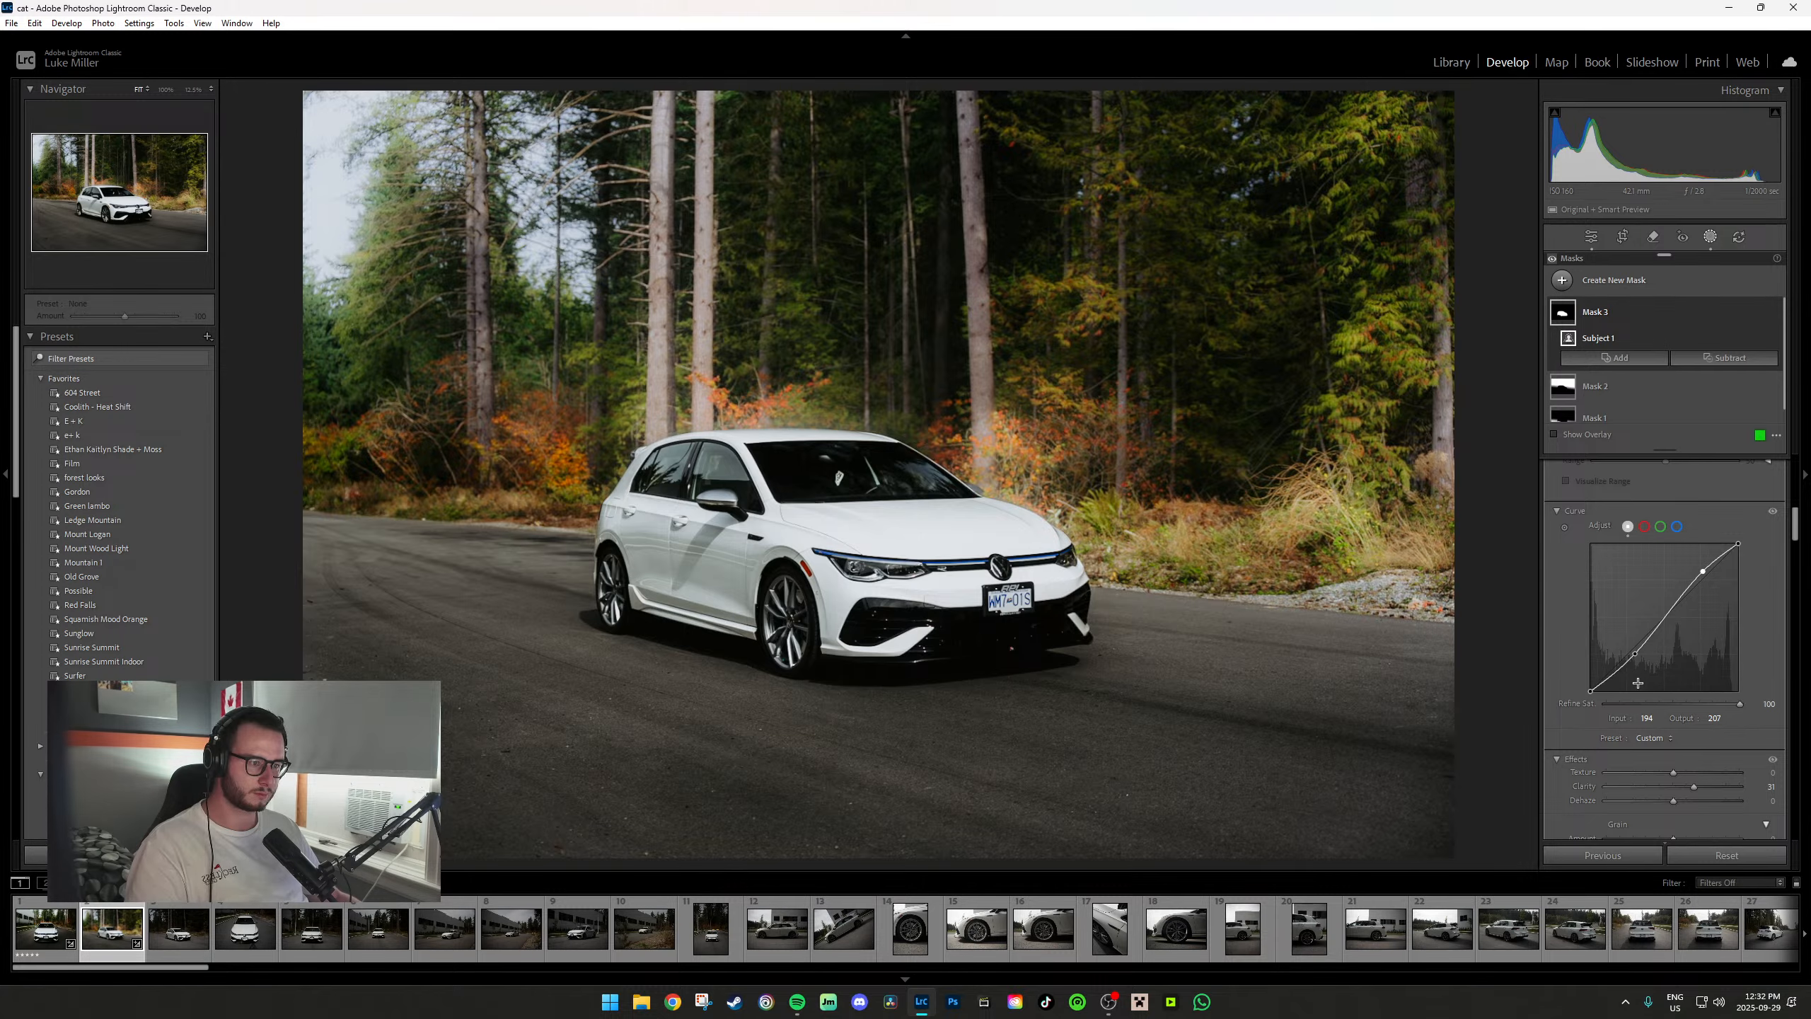
pyautogui.press('r')
pyautogui.press('r')
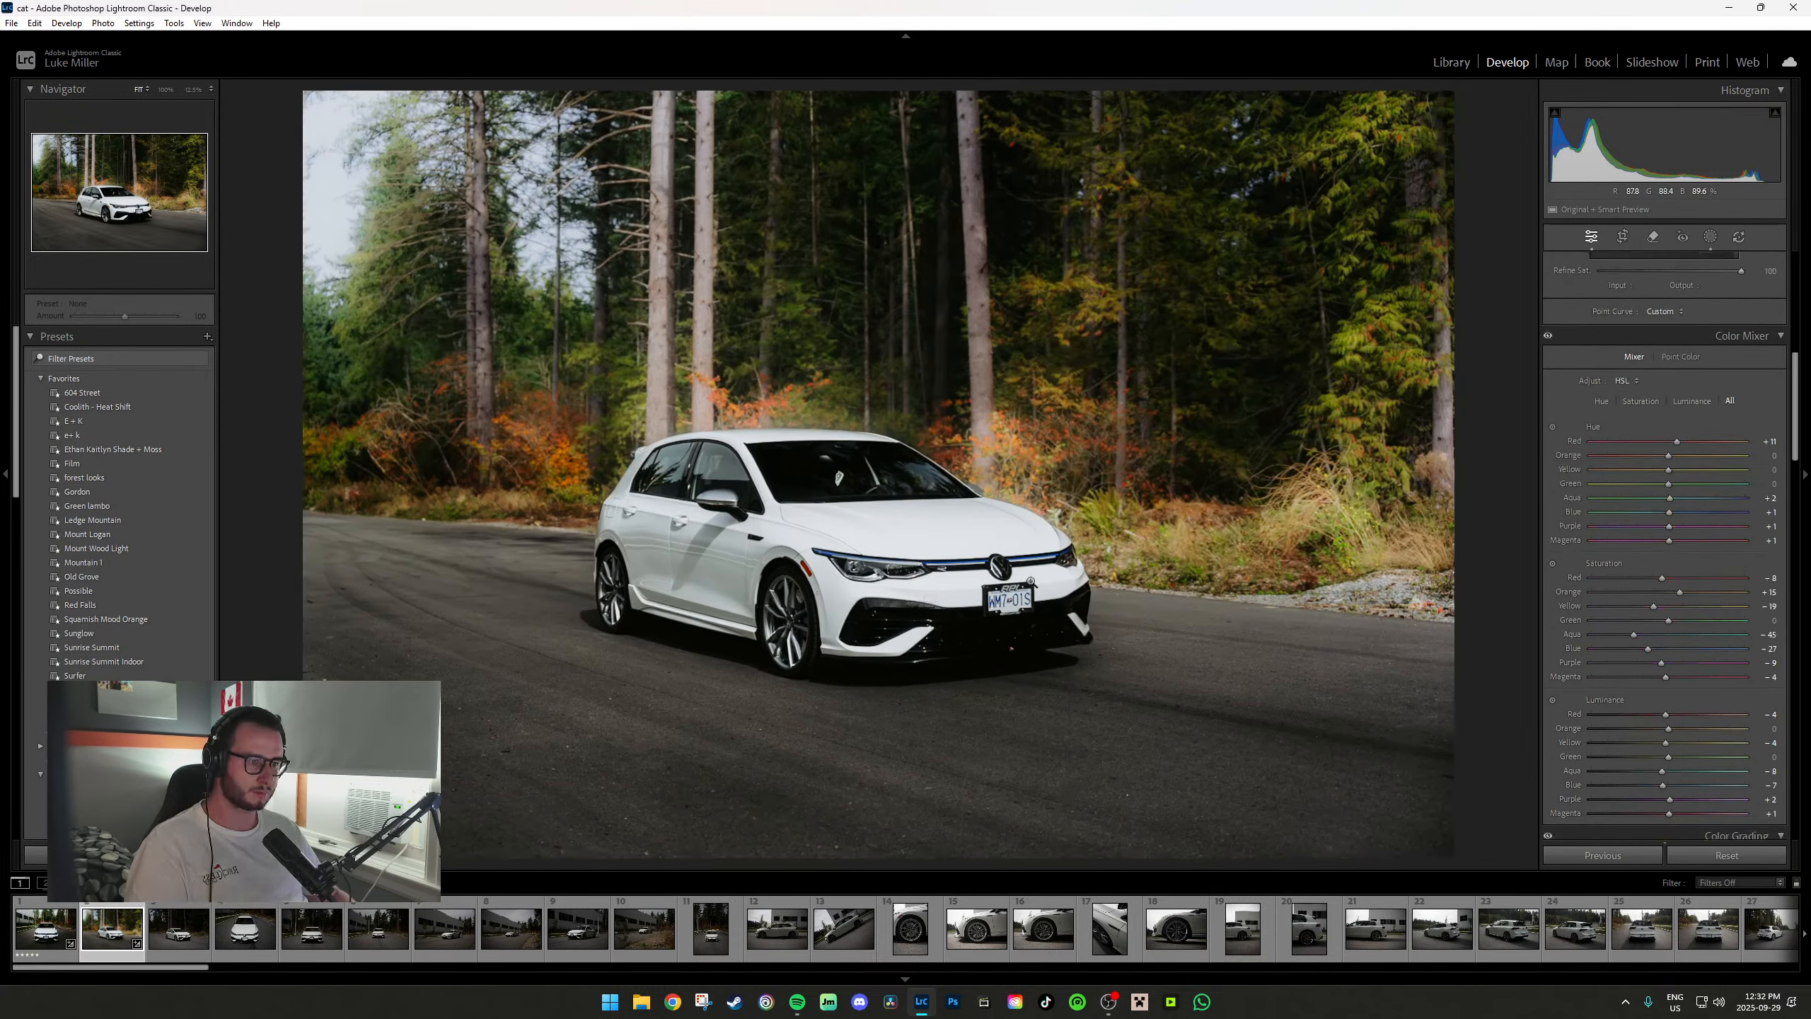
# Skip ahead to the head-on car photo beside the gray building and apply the Sunglow preset.
pyautogui.press('Right')
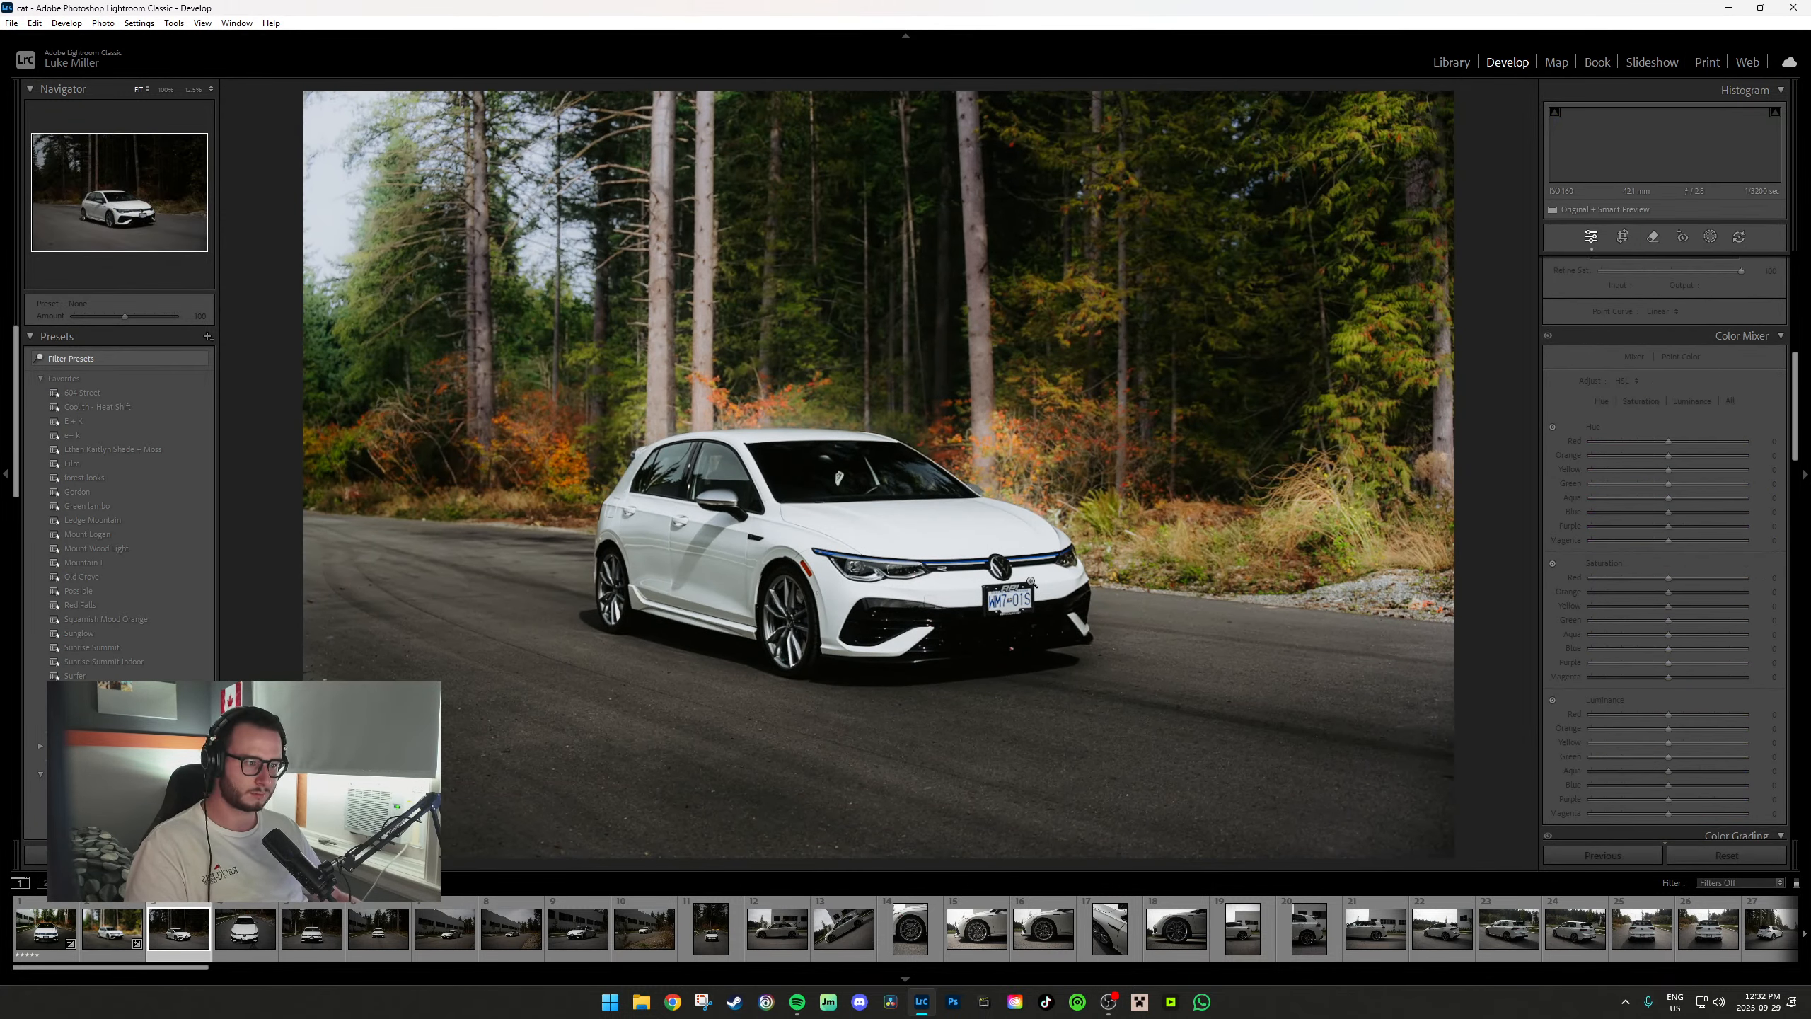
pyautogui.press('Right')
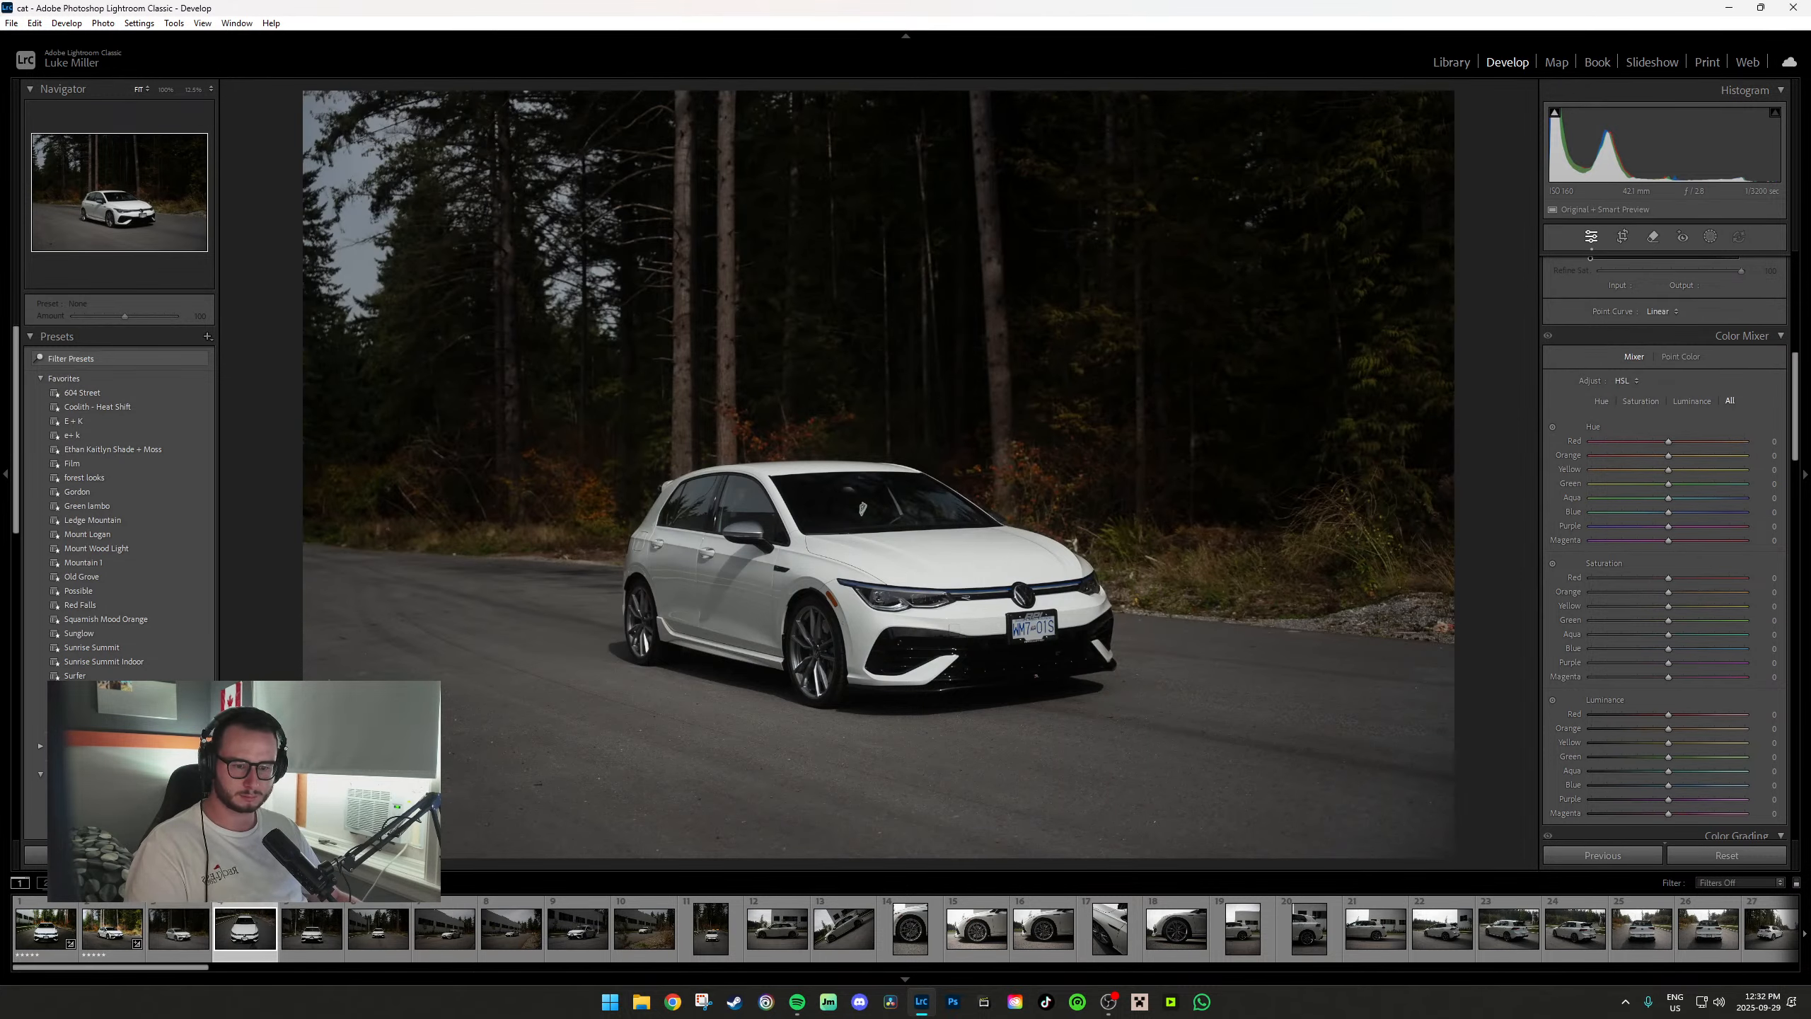
pyautogui.press('Right')
pyautogui.press('Right')
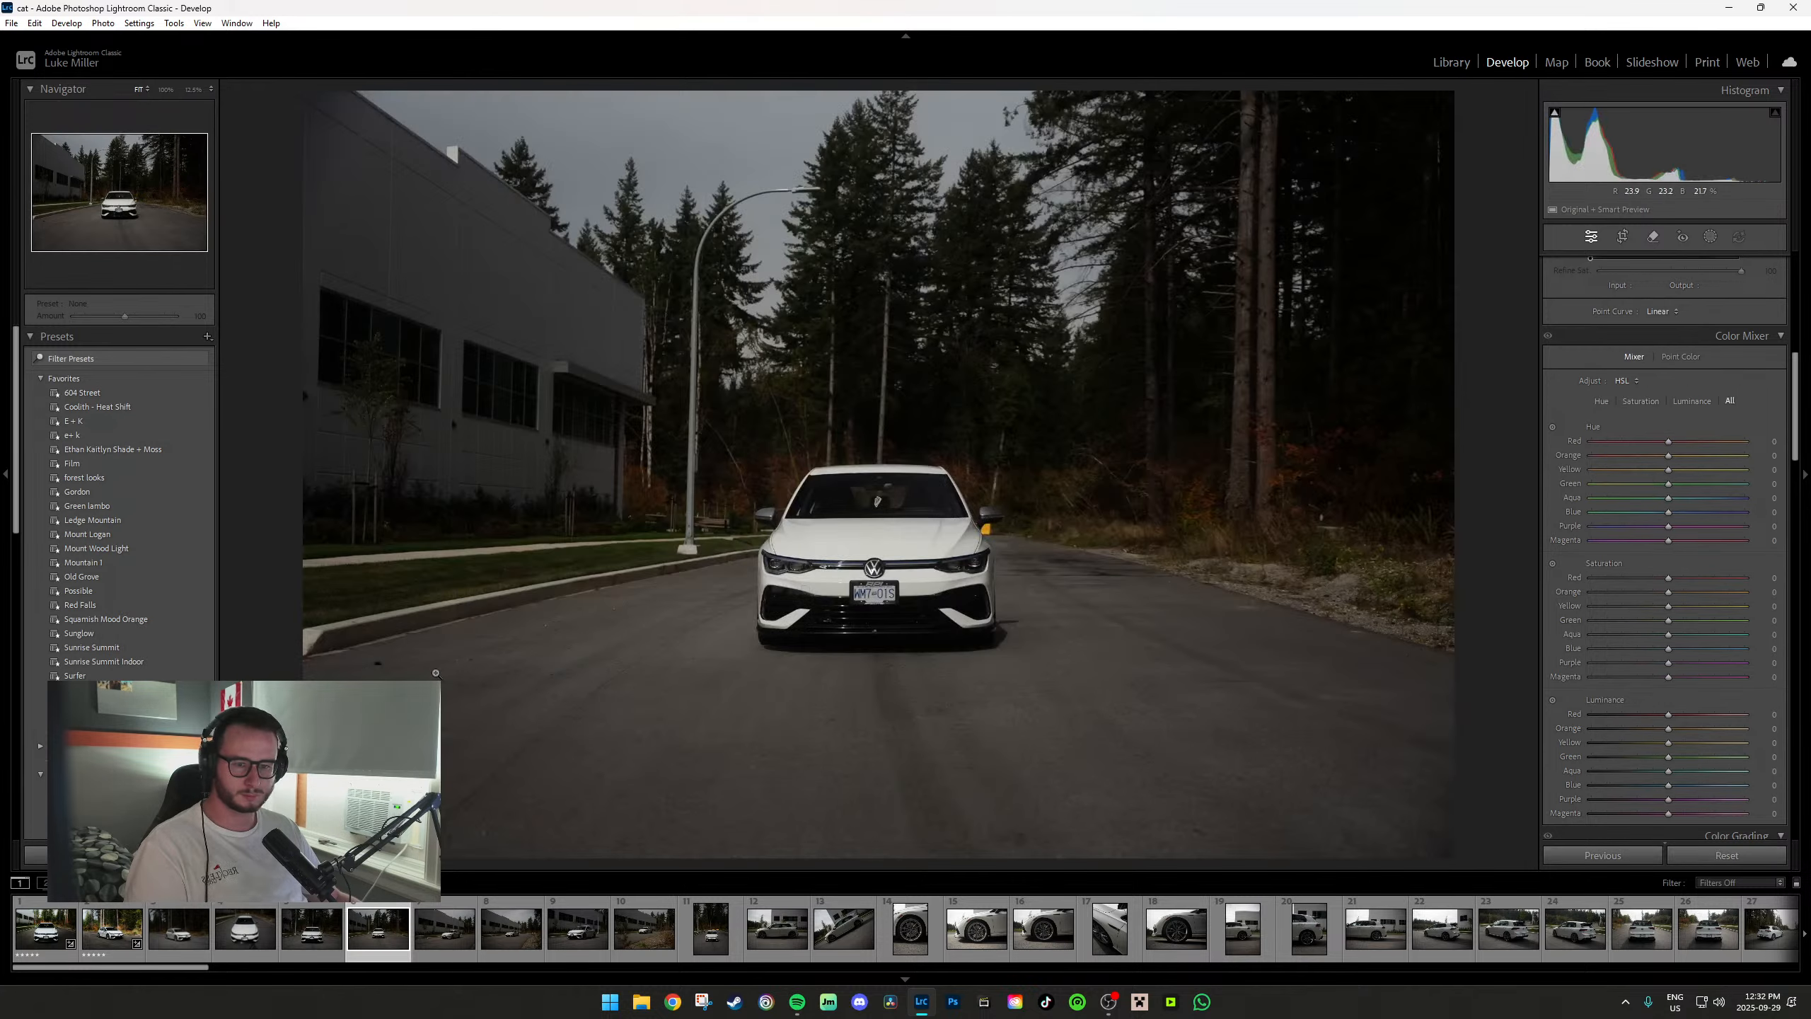
pyautogui.click(121, 633)
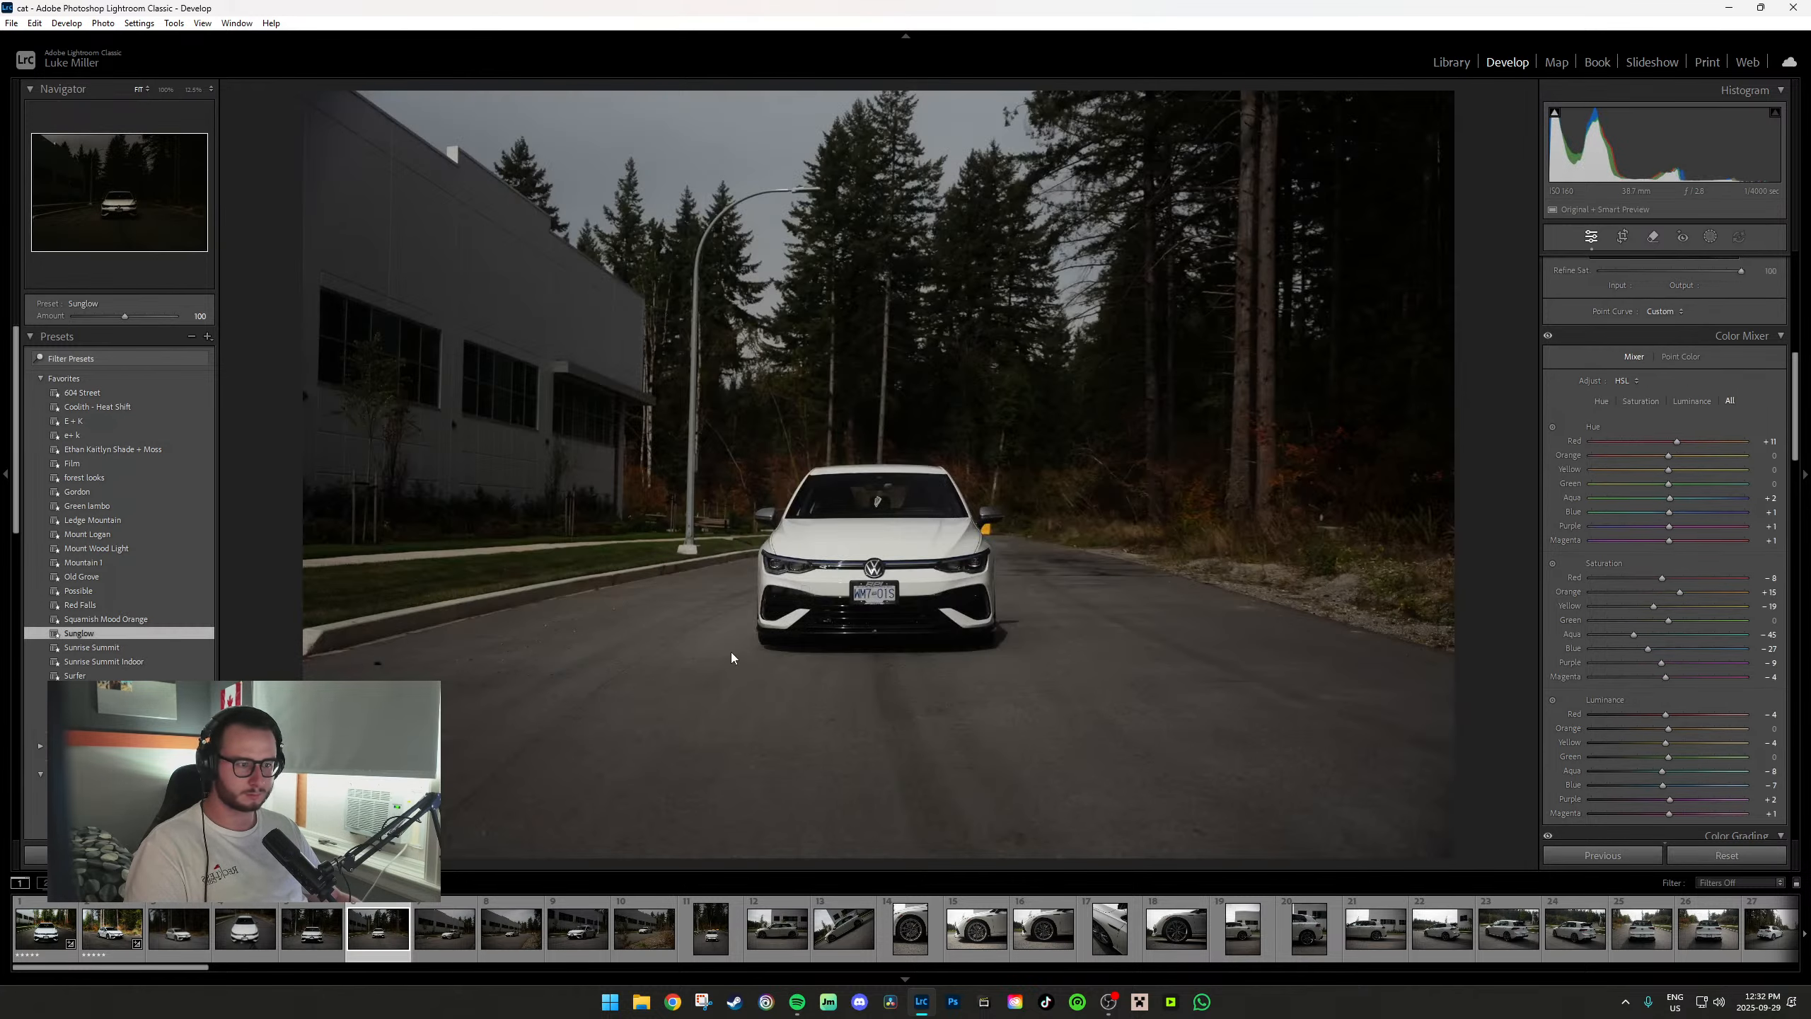
# Auto-straighten the head-on photo with the crop tool and raise its exposure to +1.61.
pyautogui.press('r')
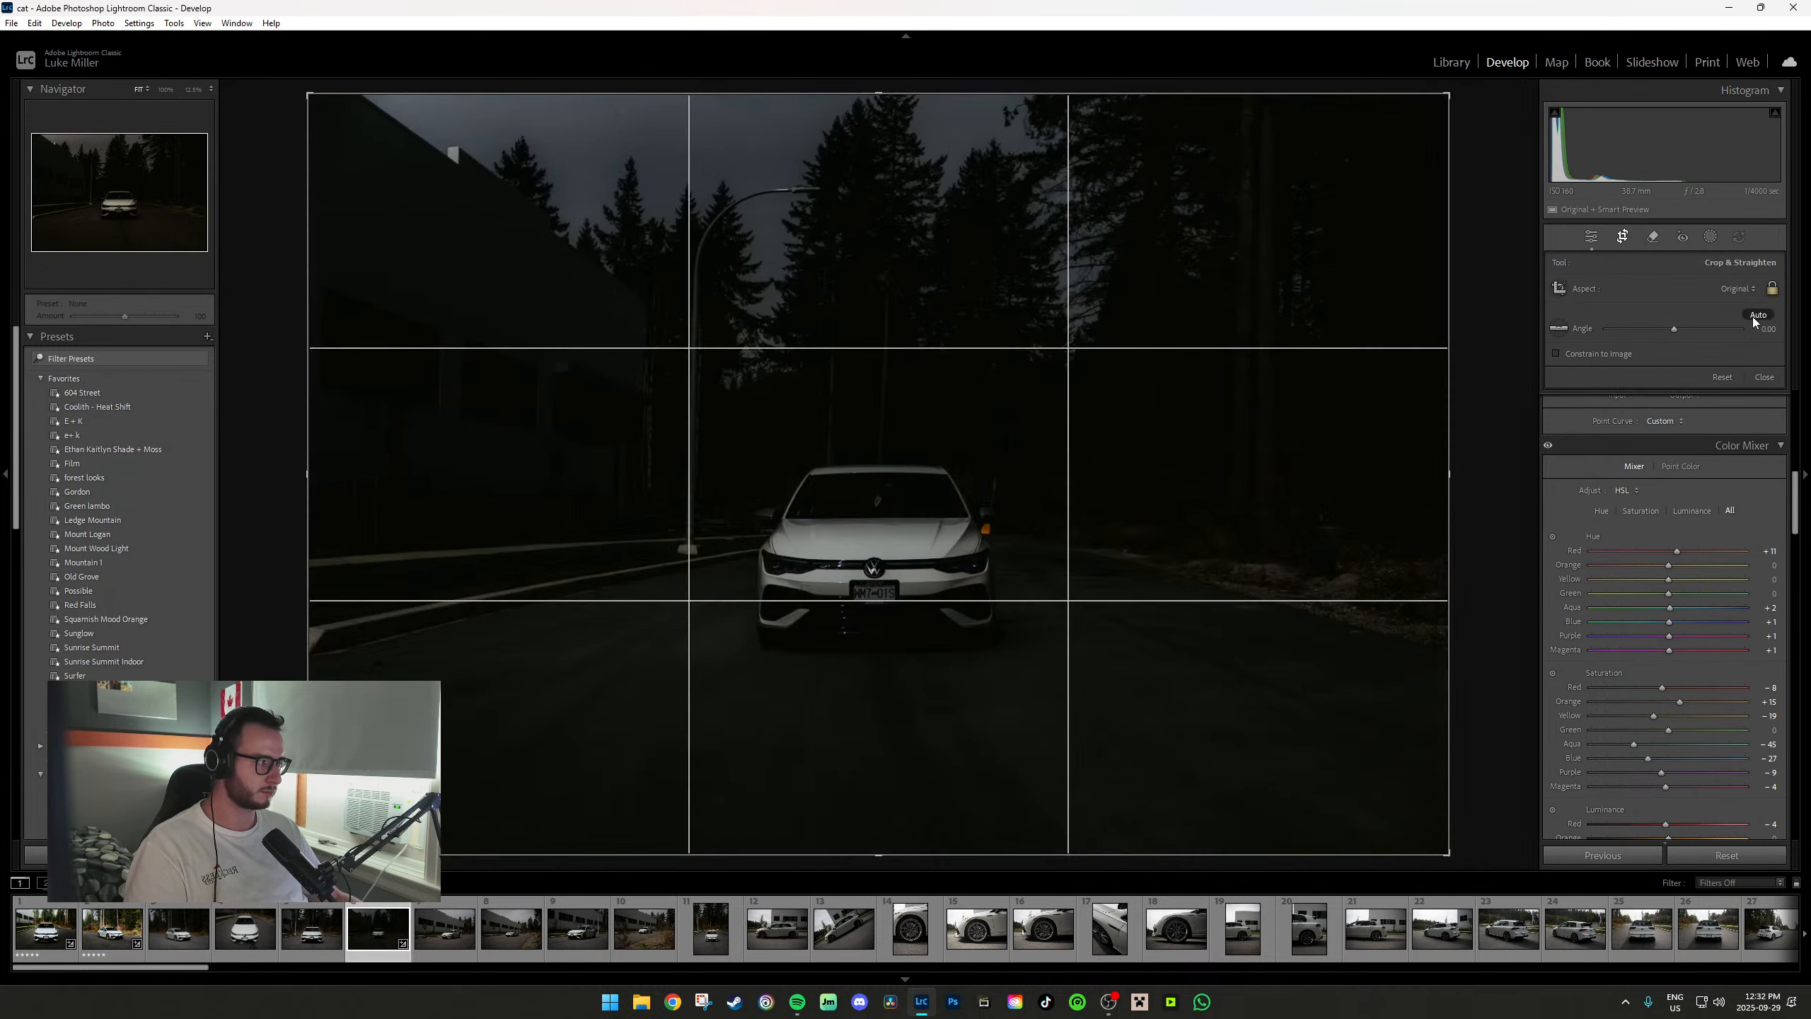
pyautogui.click(1755, 315)
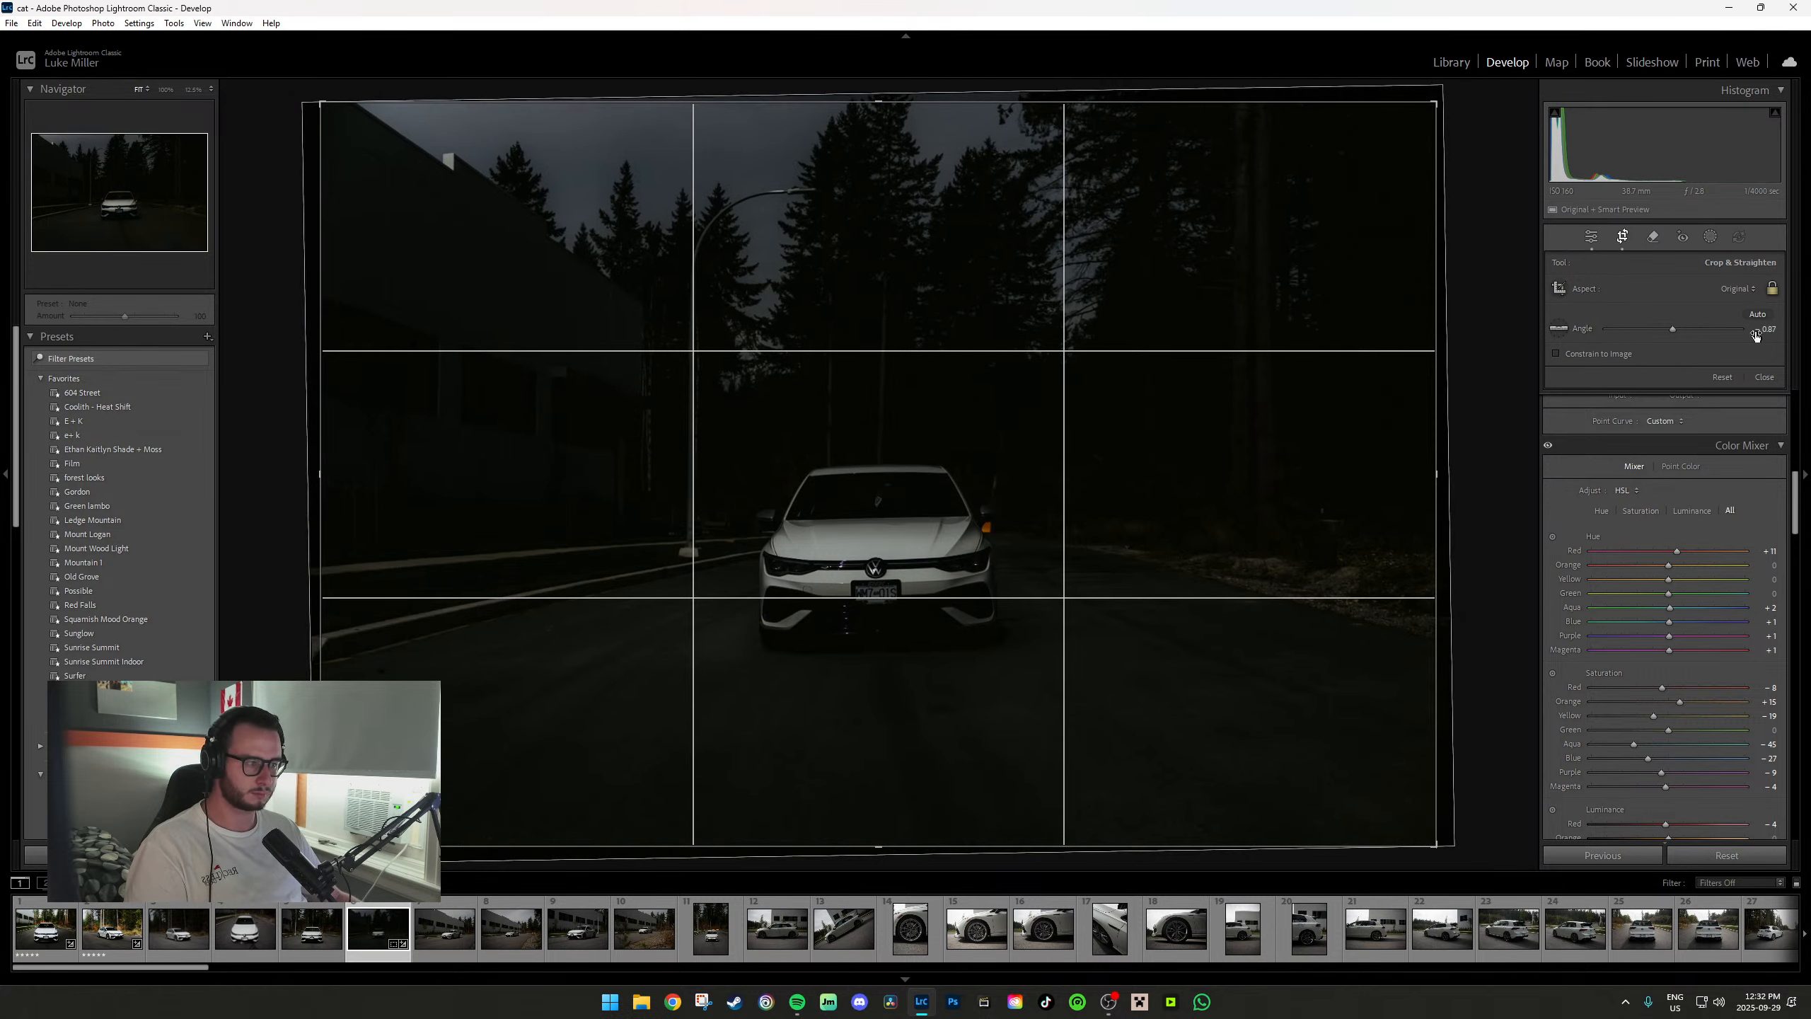
pyautogui.scroll(5, 1684, 538)
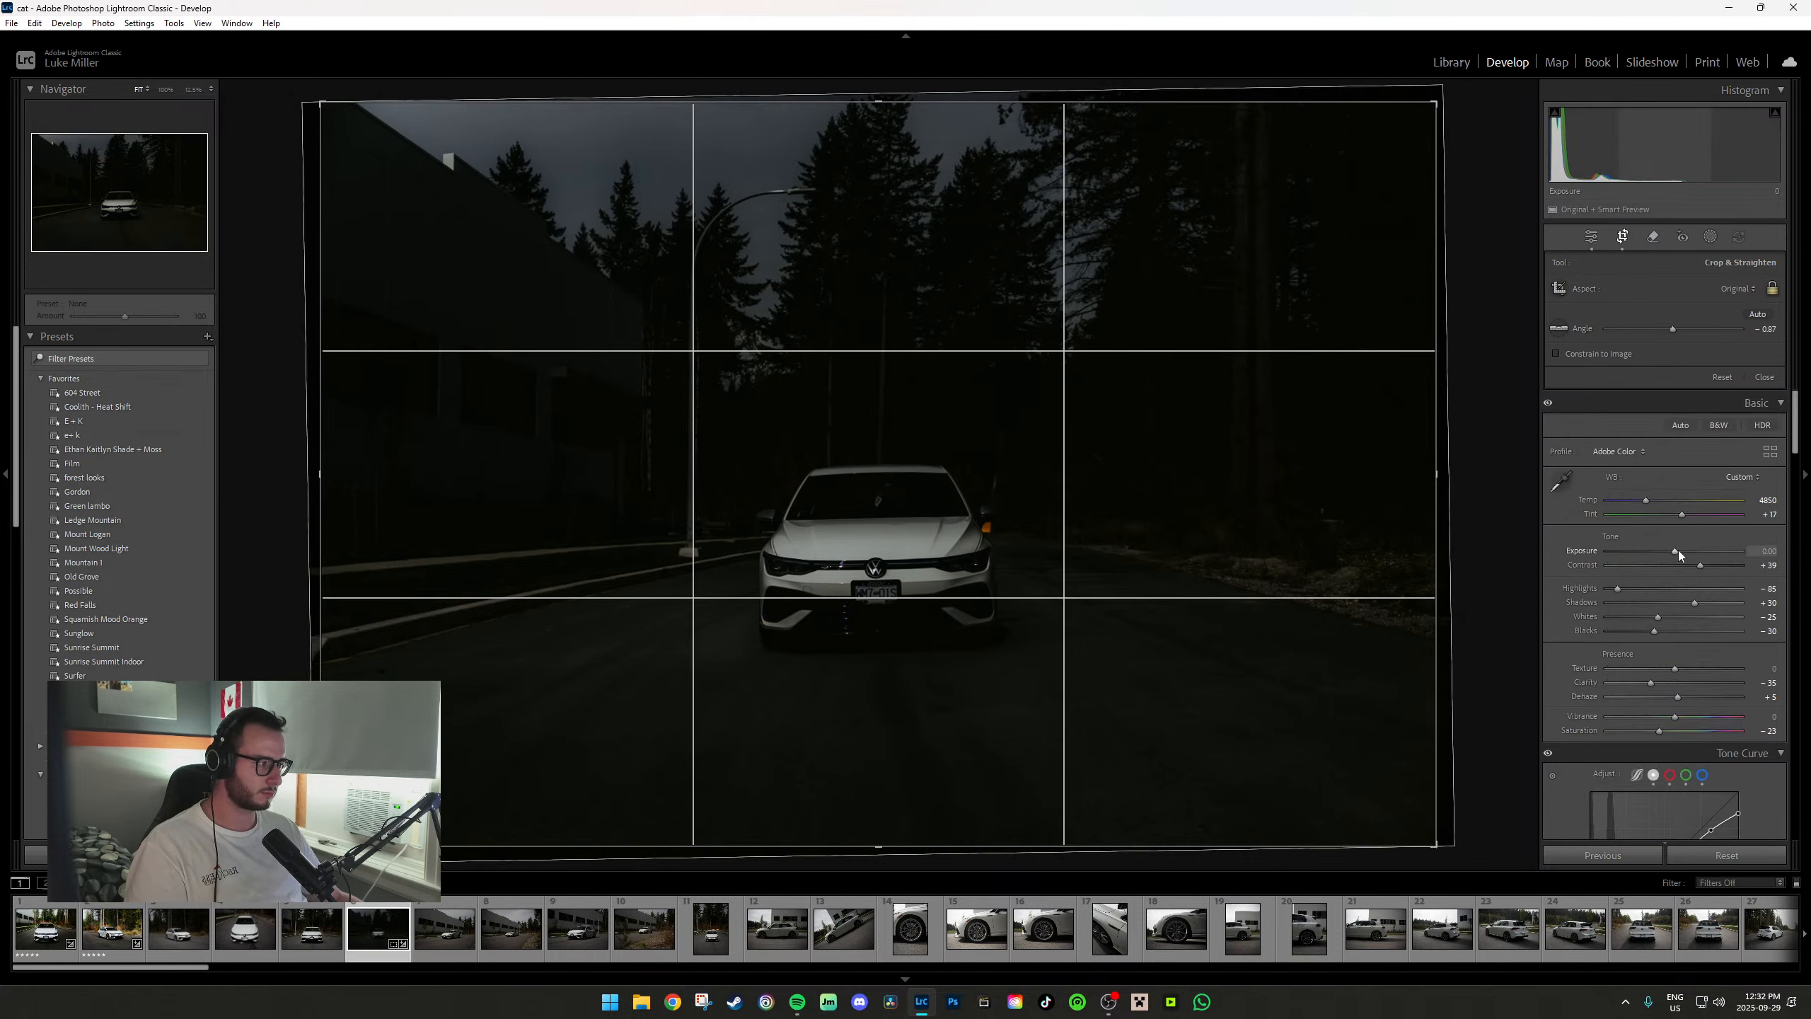
pyautogui.moveTo(1678, 549); pyautogui.dragTo(1698, 549)
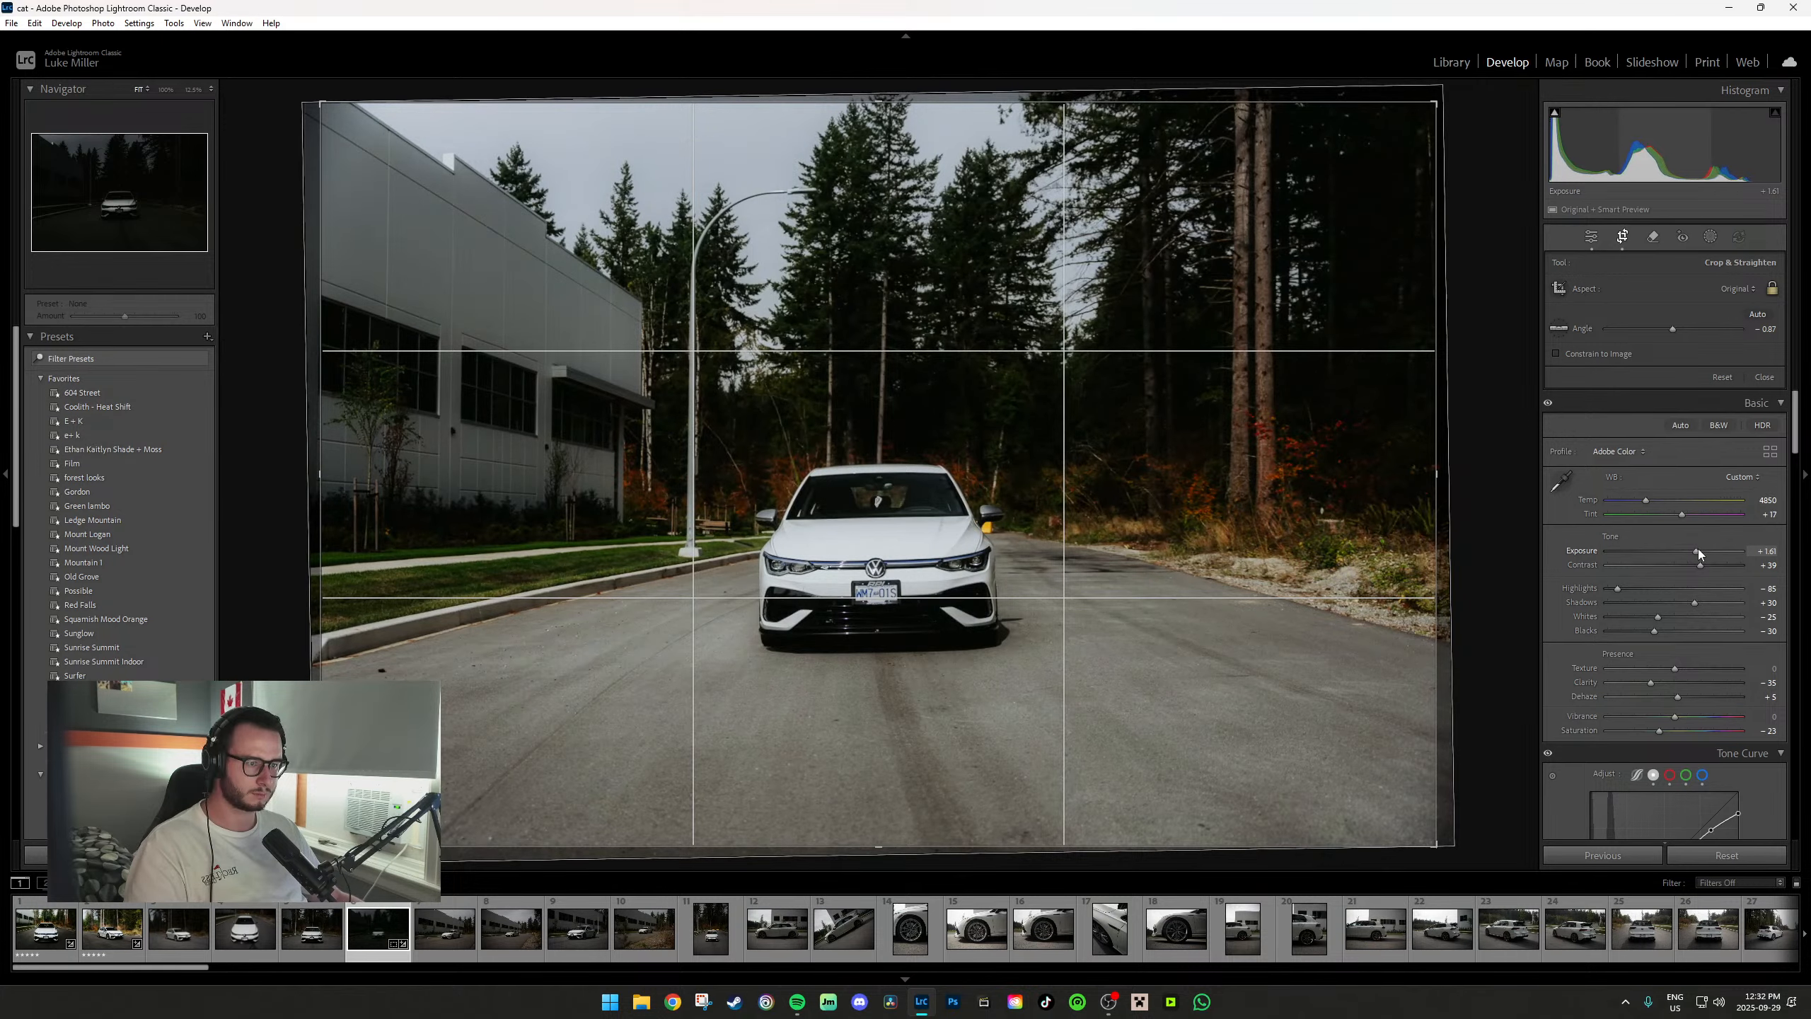
# Rotate the crop by hand to an angle of 0.25, checking against different guide overlays, and apply the crop.
pyautogui.click(1558, 328)
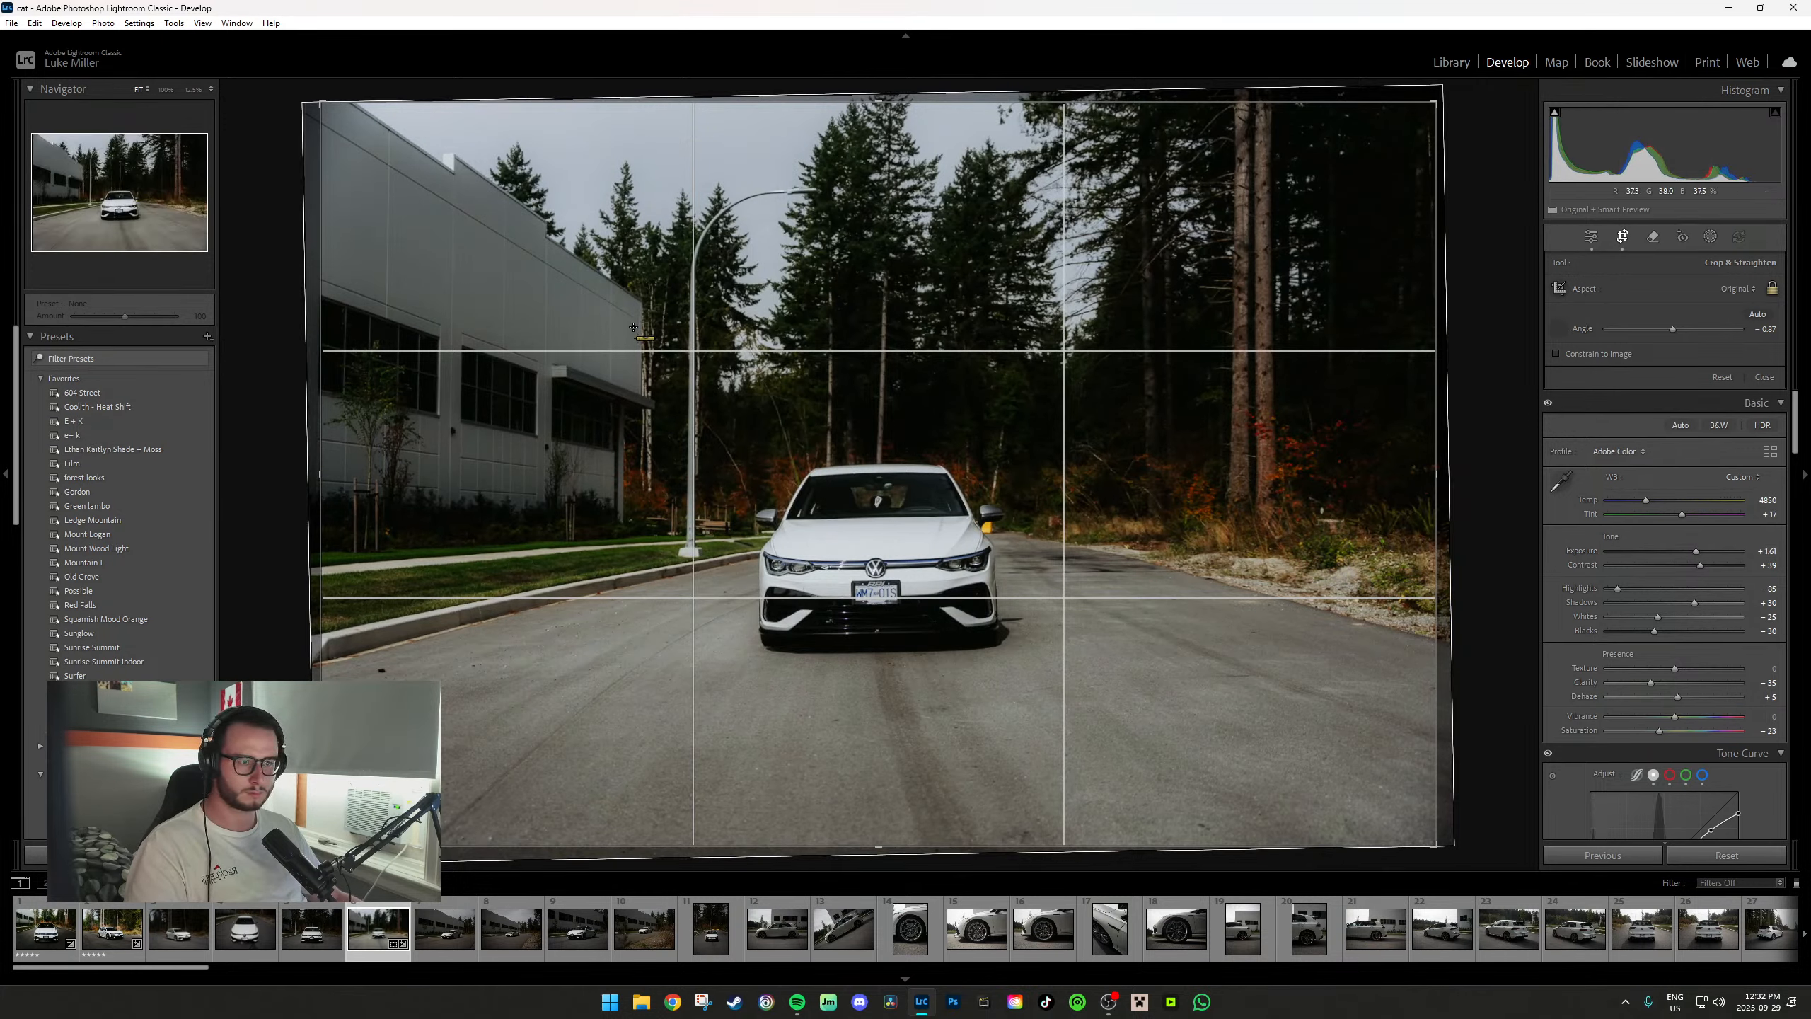
pyautogui.moveTo(643, 300); pyautogui.dragTo(644, 452)
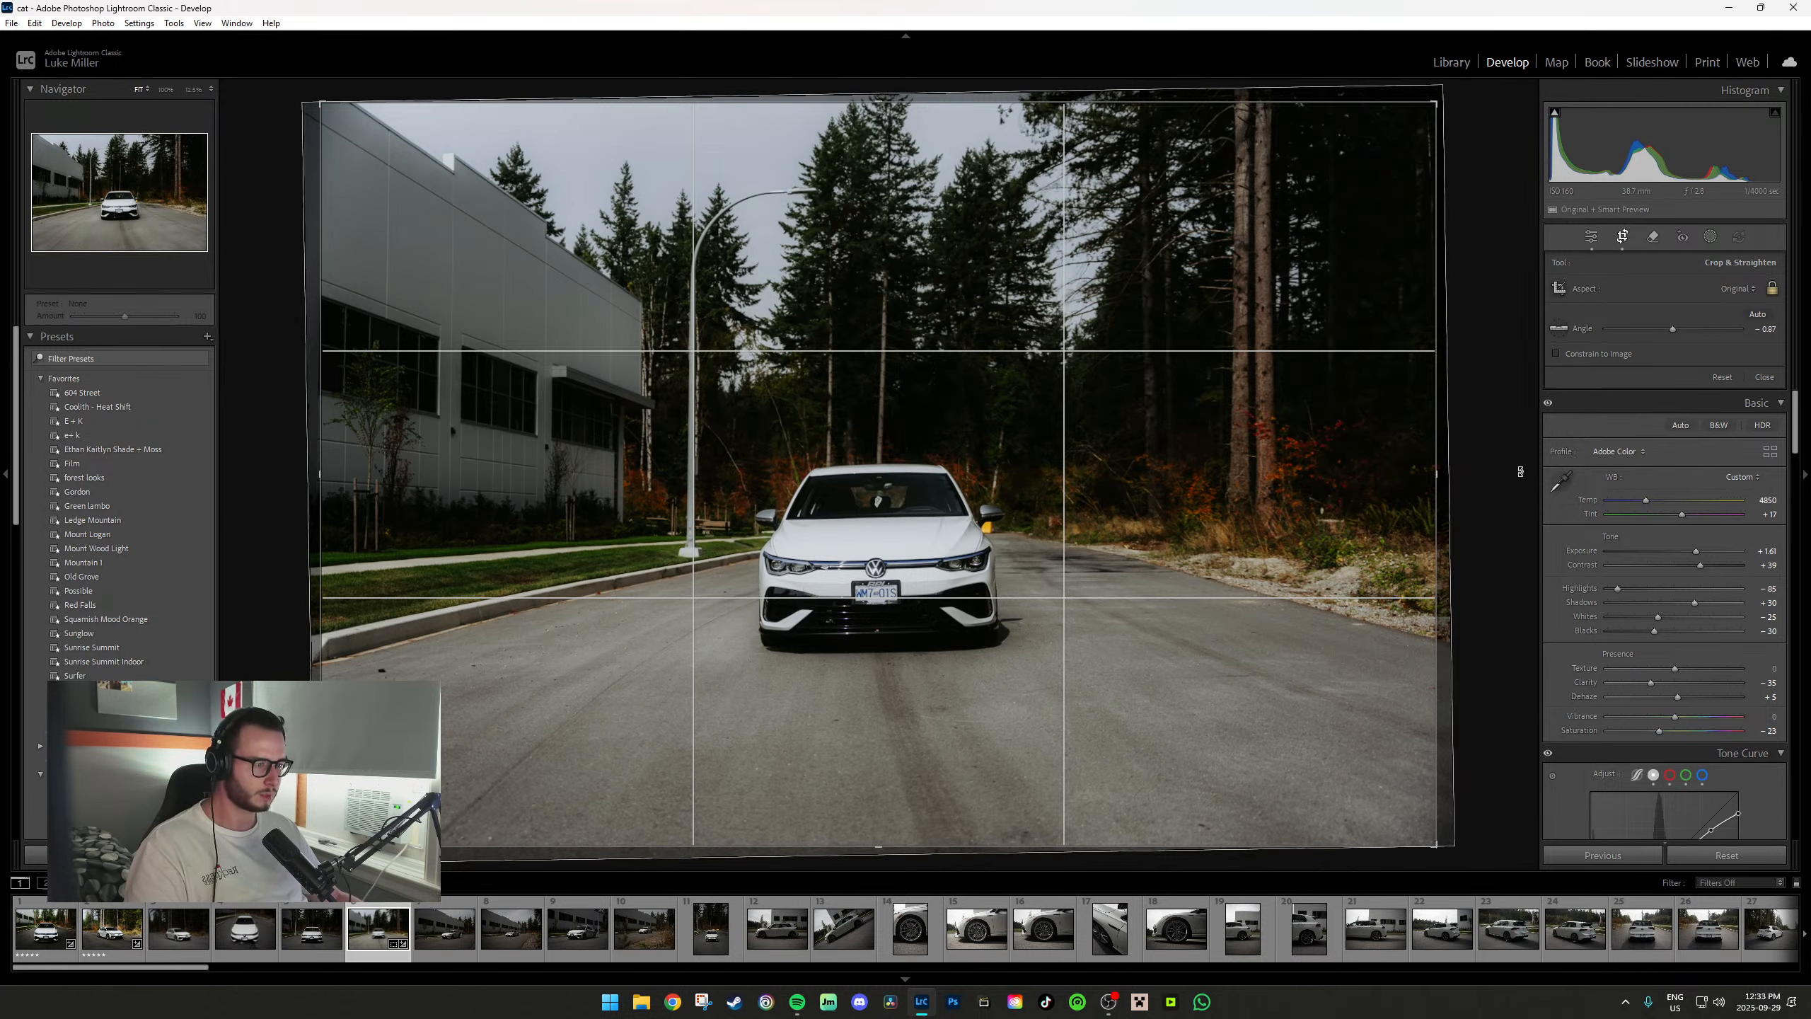
pyautogui.moveTo(1519, 473); pyautogui.dragTo(1512, 487)
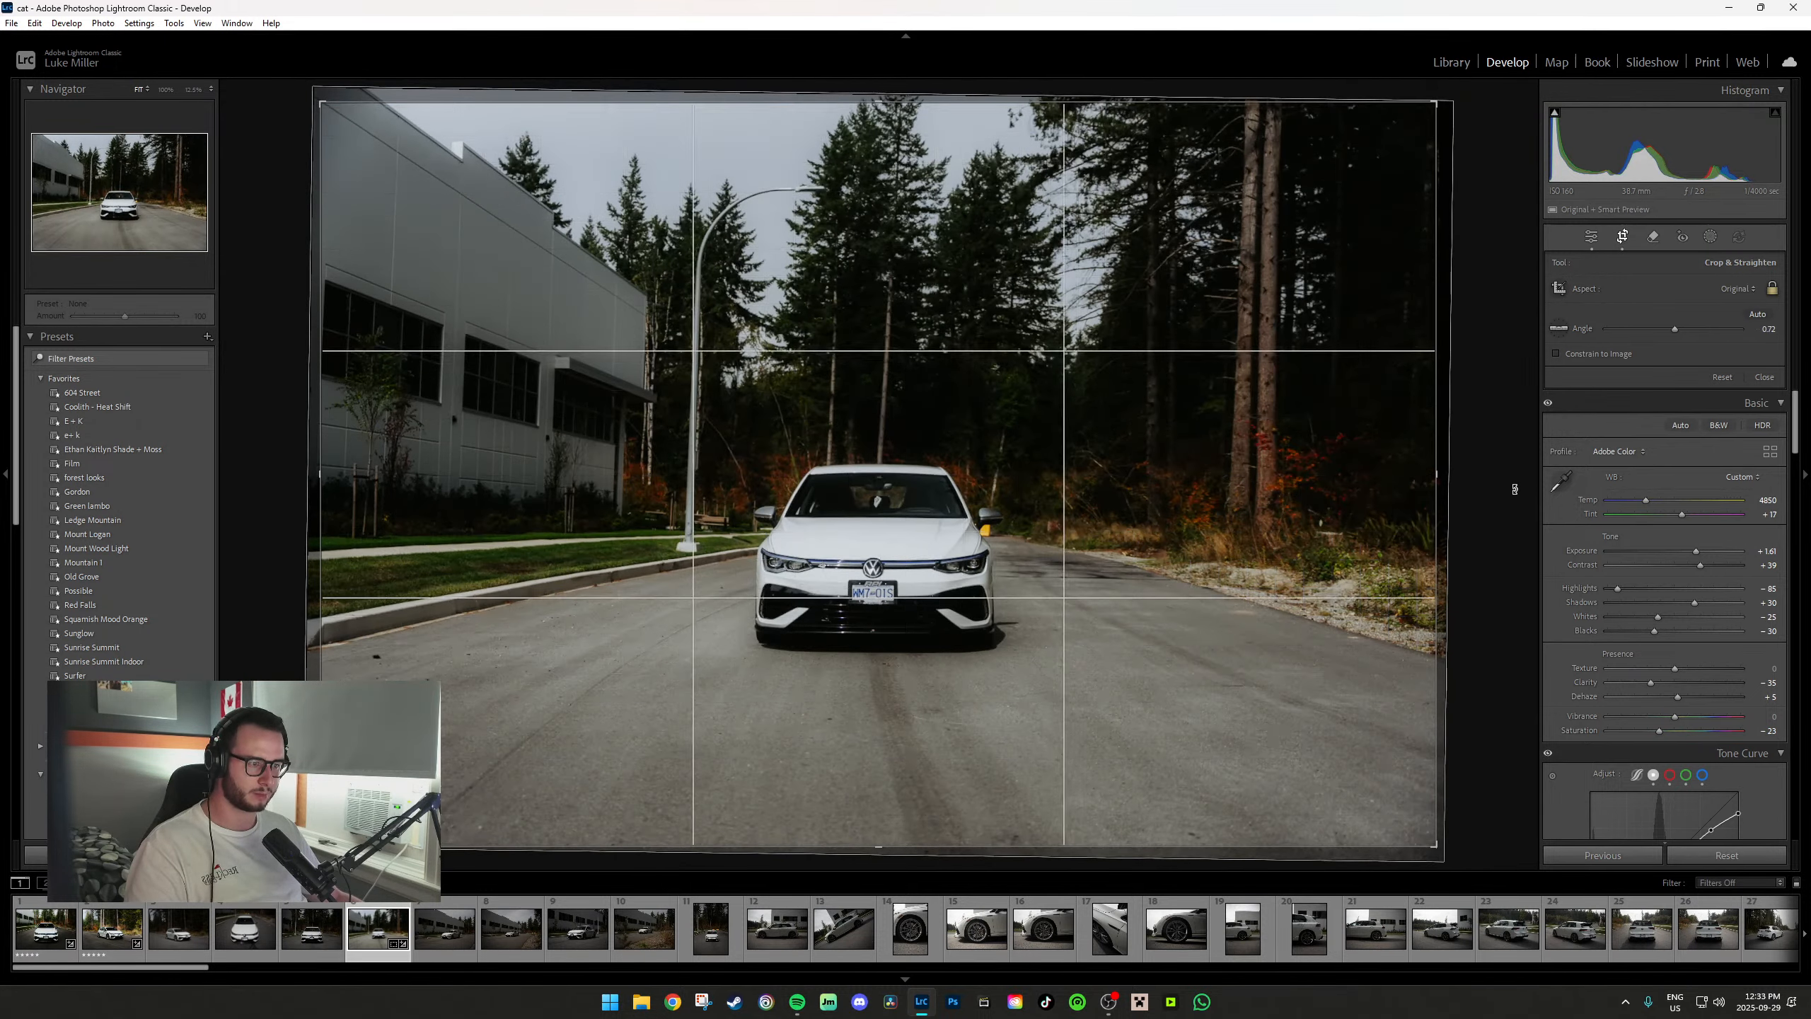
pyautogui.press('r')
pyautogui.press('r')
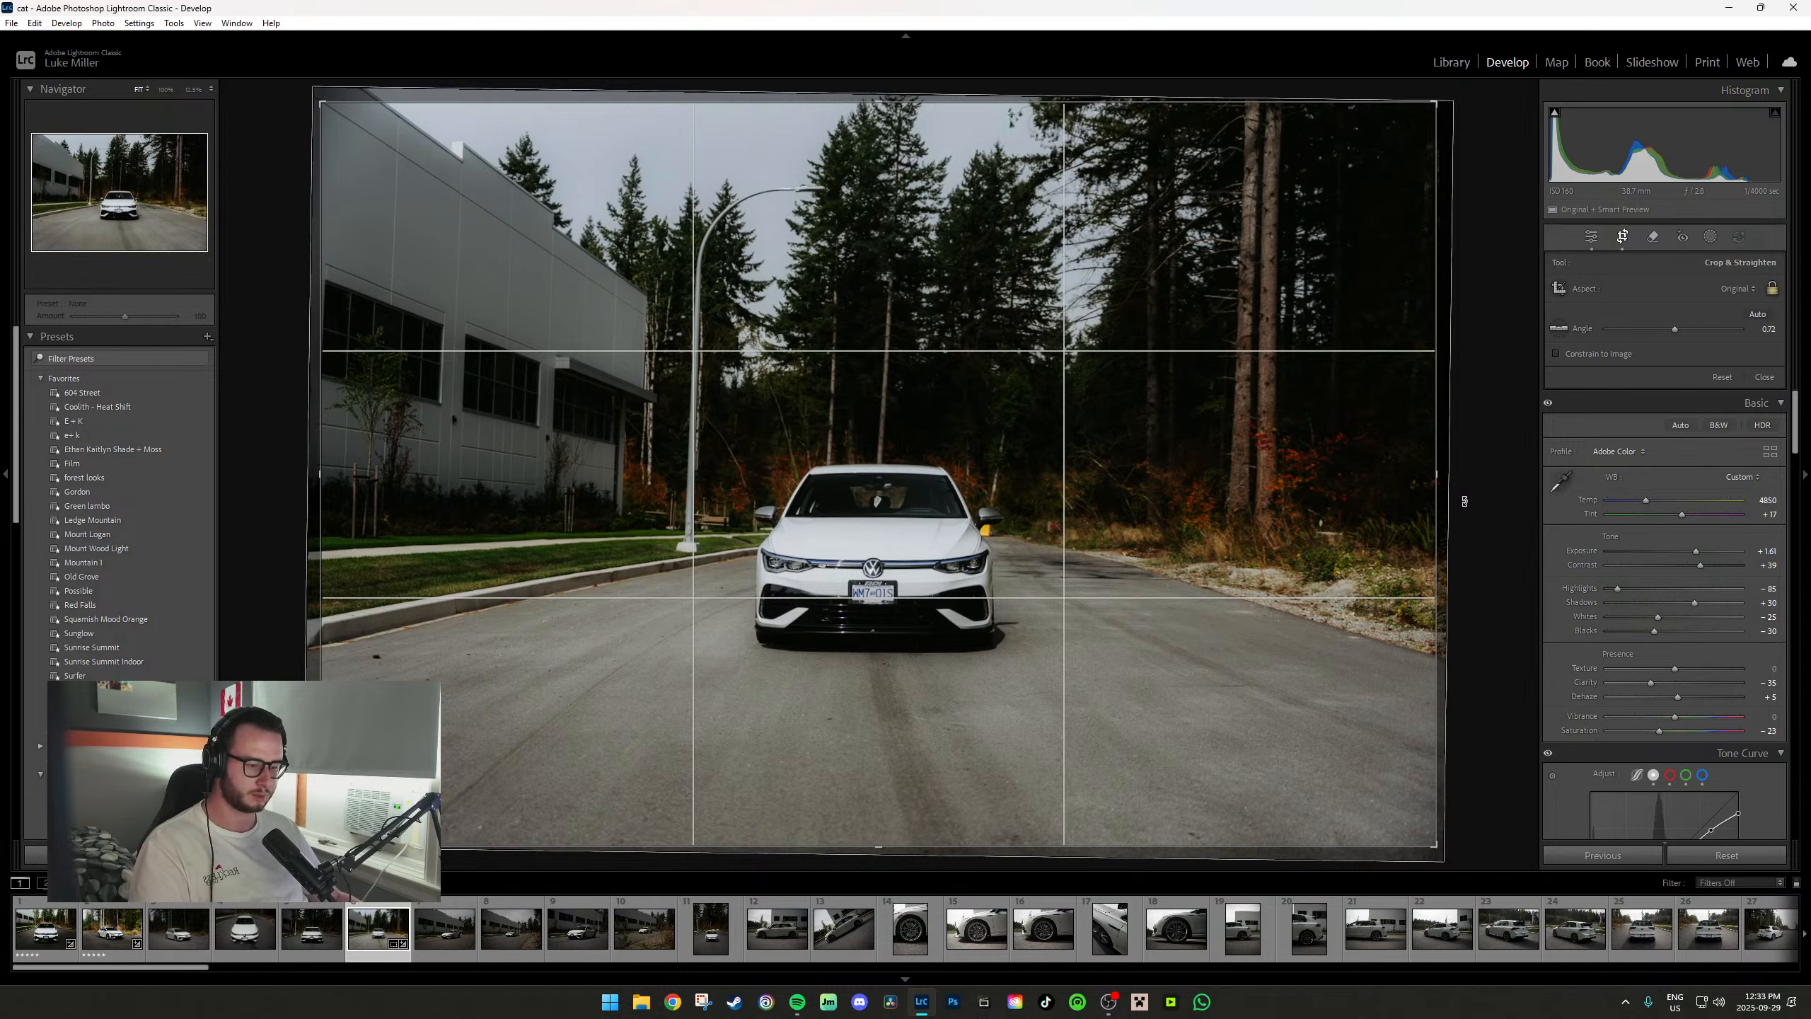
pyautogui.press('o')
pyautogui.moveTo(1438, 474); pyautogui.dragTo(1473, 470)
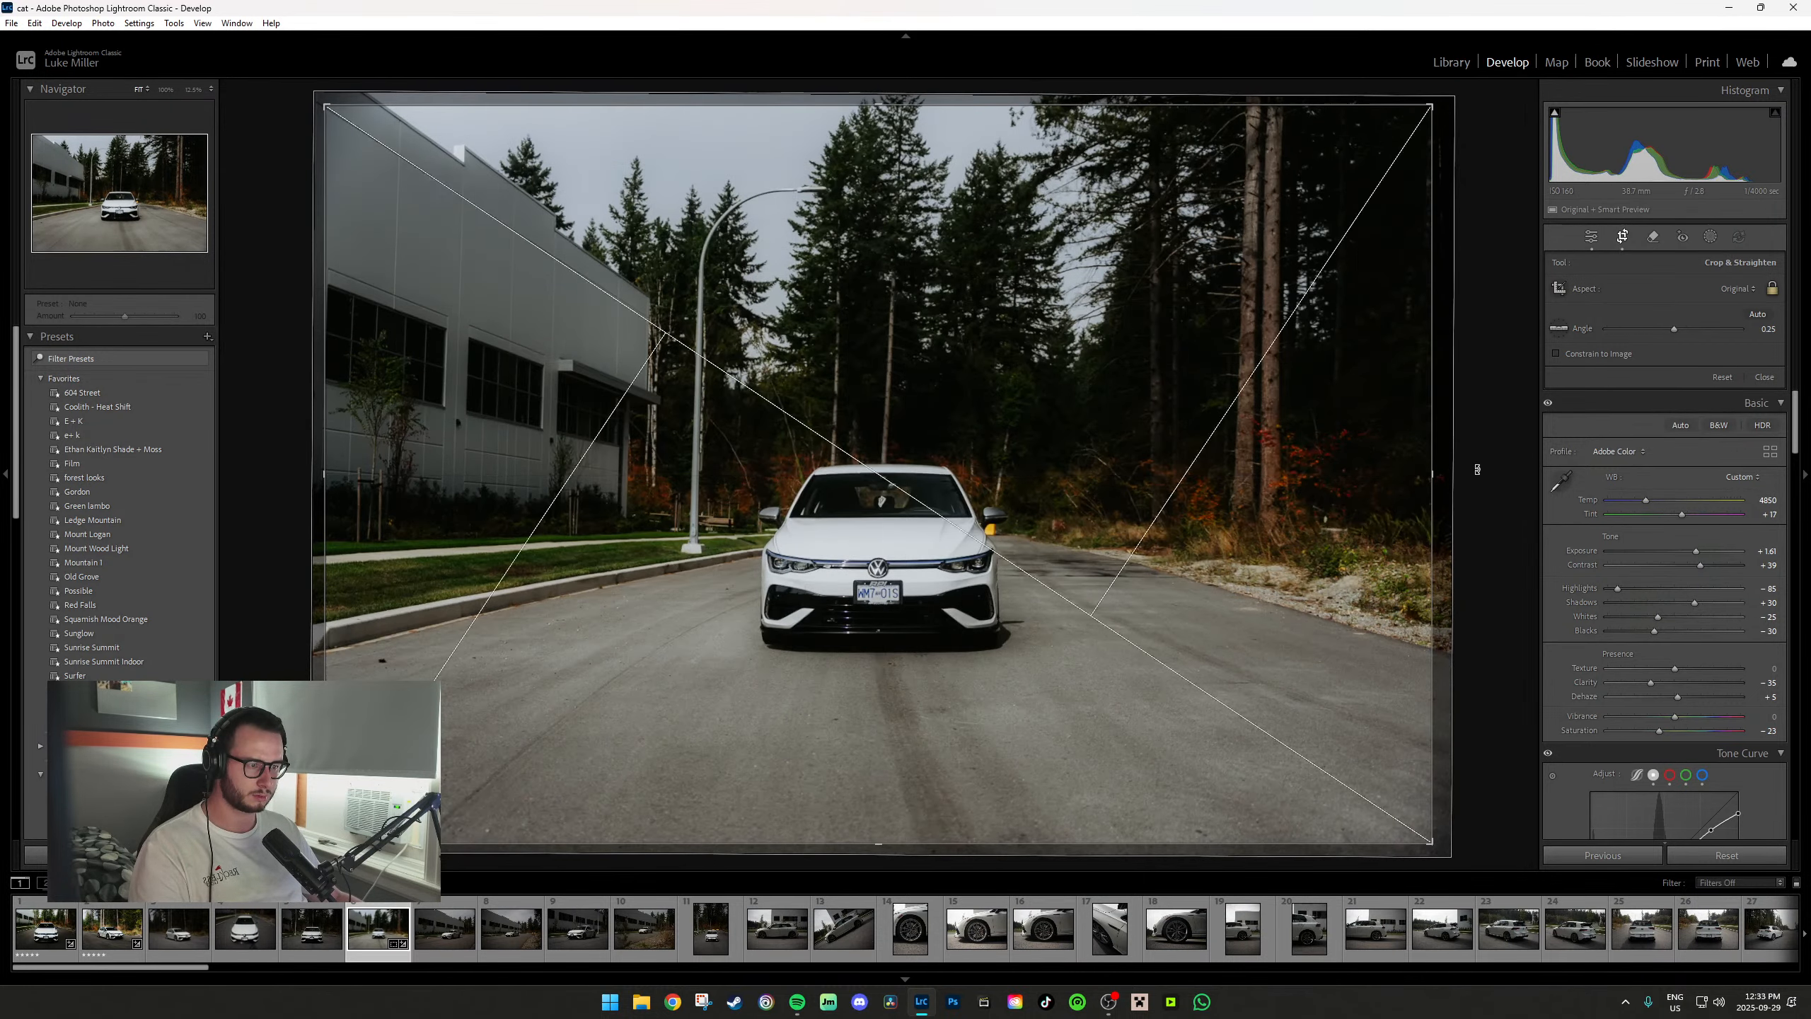
pyautogui.press('o')
pyautogui.press('o')
pyautogui.press('o')
pyautogui.press('r')
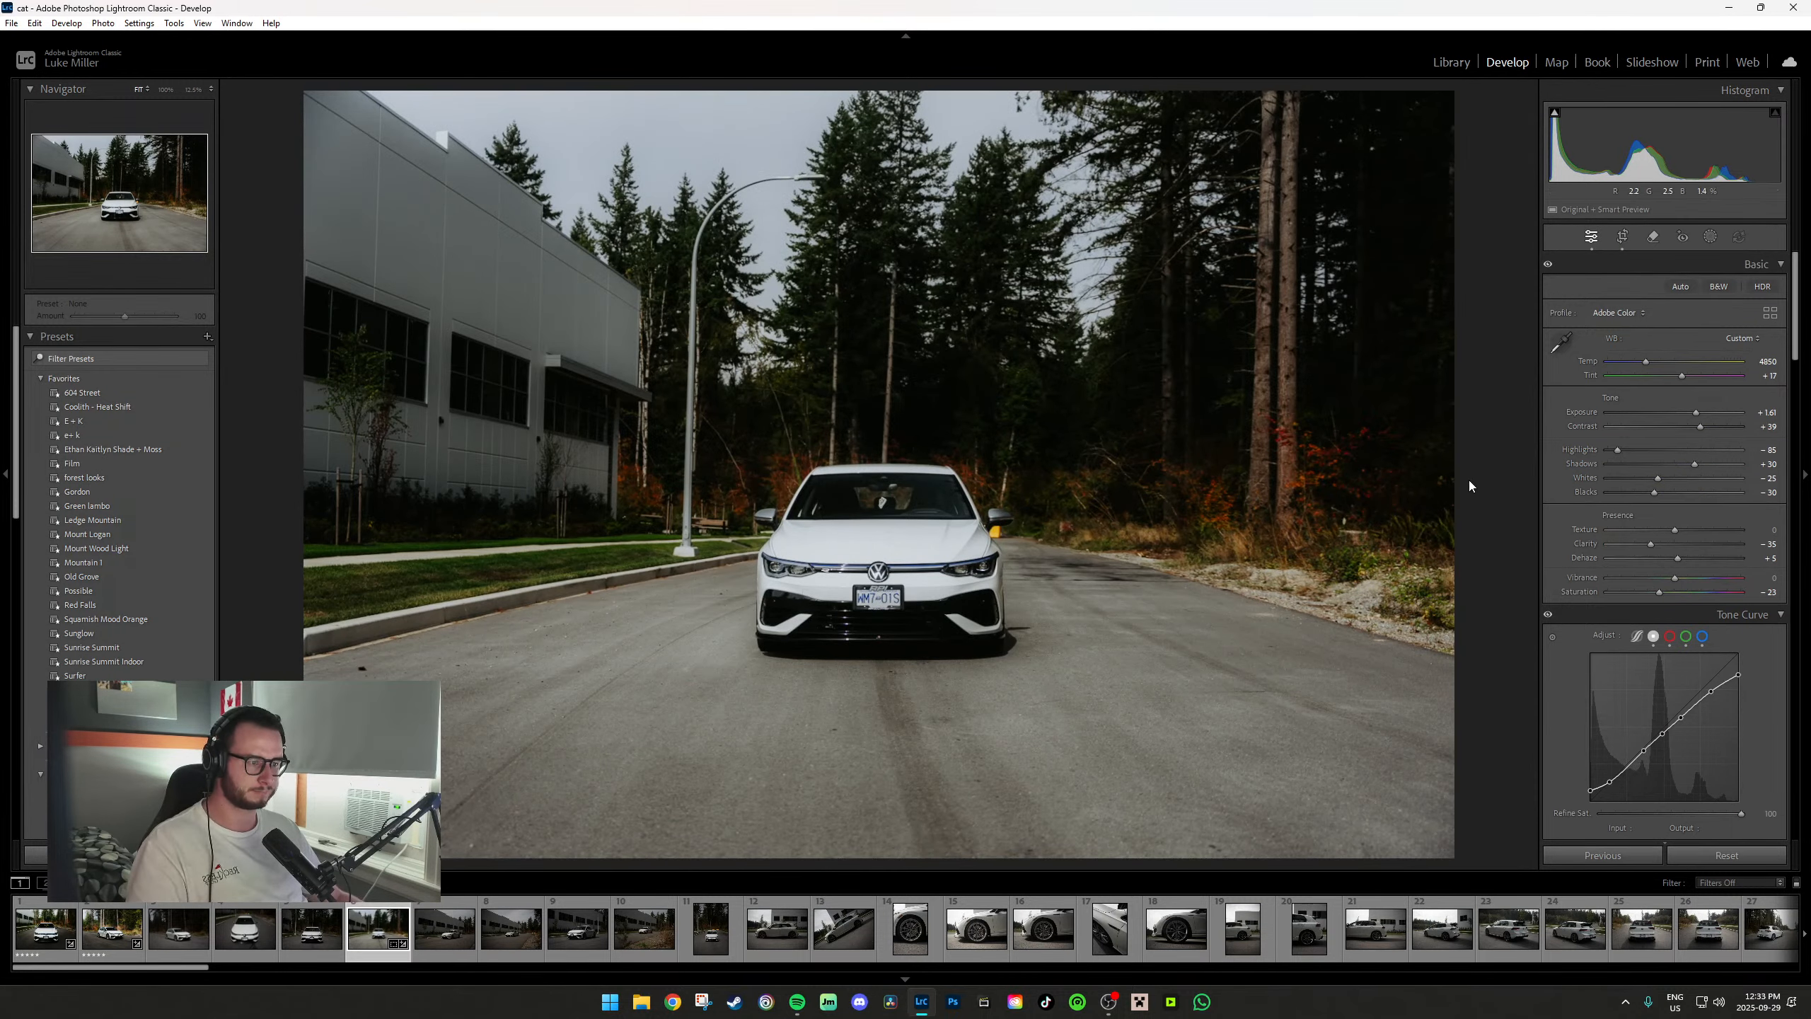
# Set the photo's exposure to +1.46 and mask the road with a linear gradient, subtracting the car from it.
pyautogui.moveTo(1689, 424); pyautogui.dragTo(1687, 424)
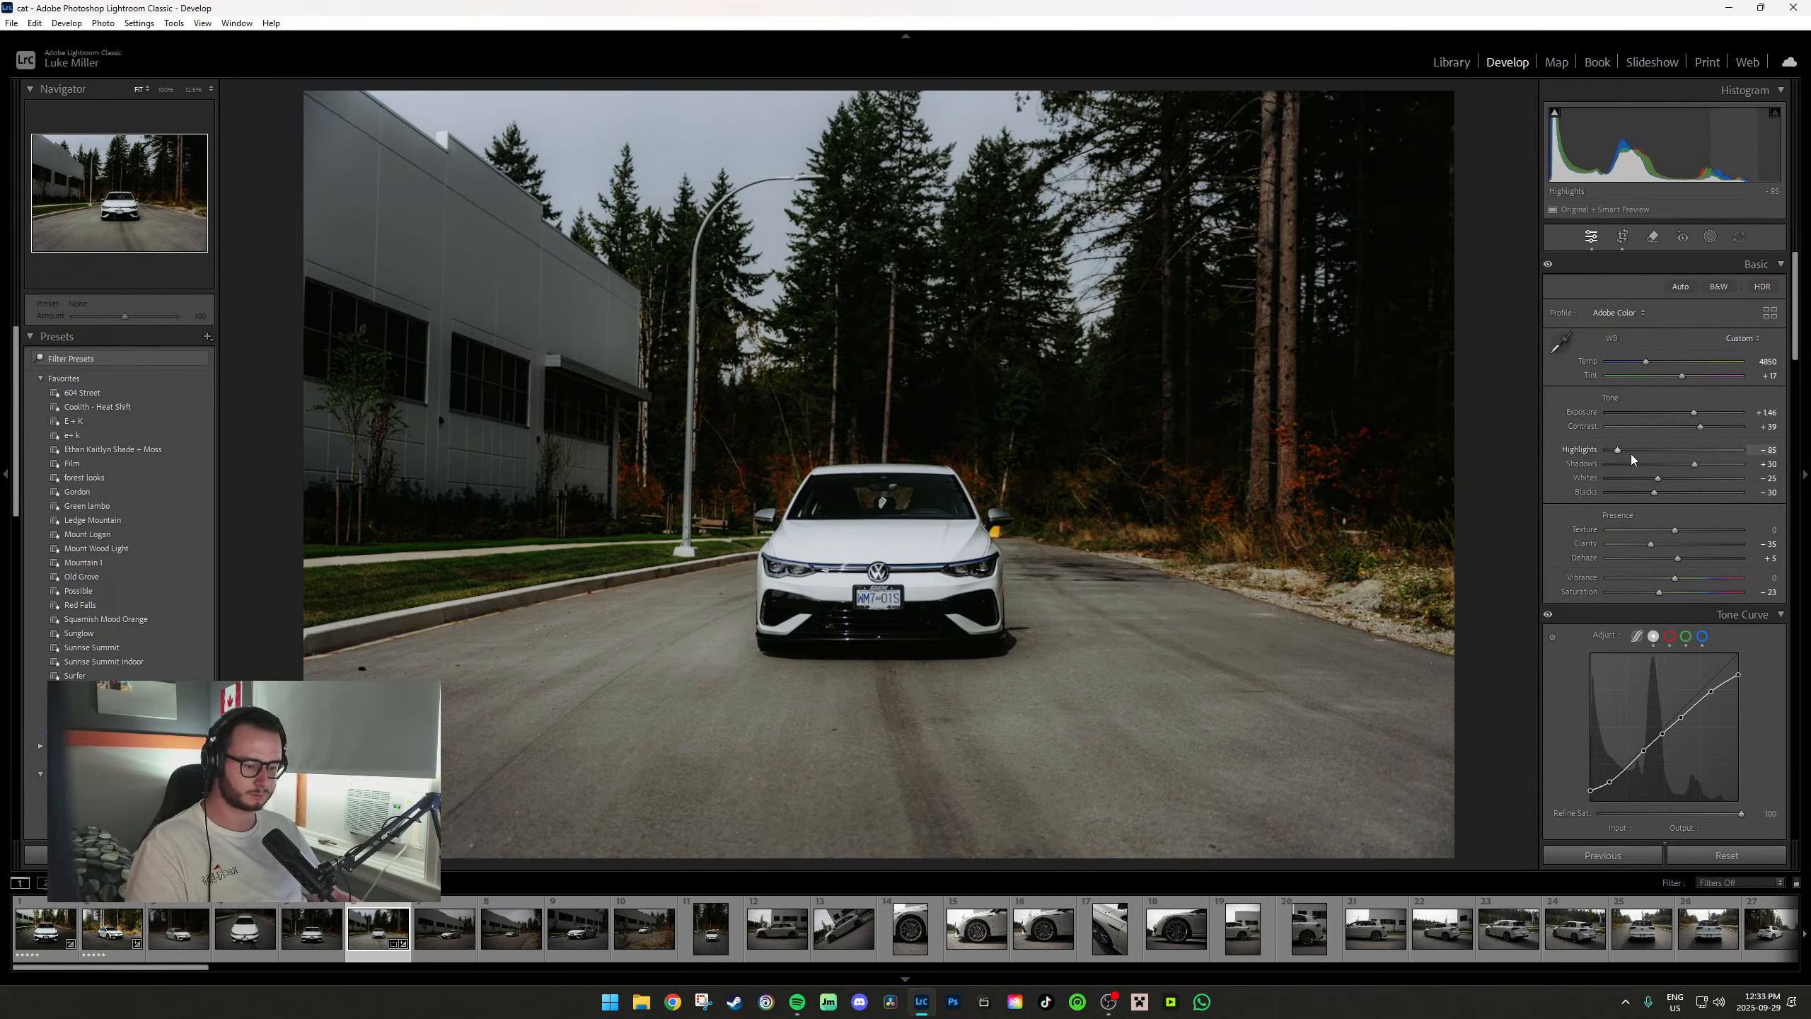
pyautogui.hotkey('shift', 'w')
pyautogui.press('m')
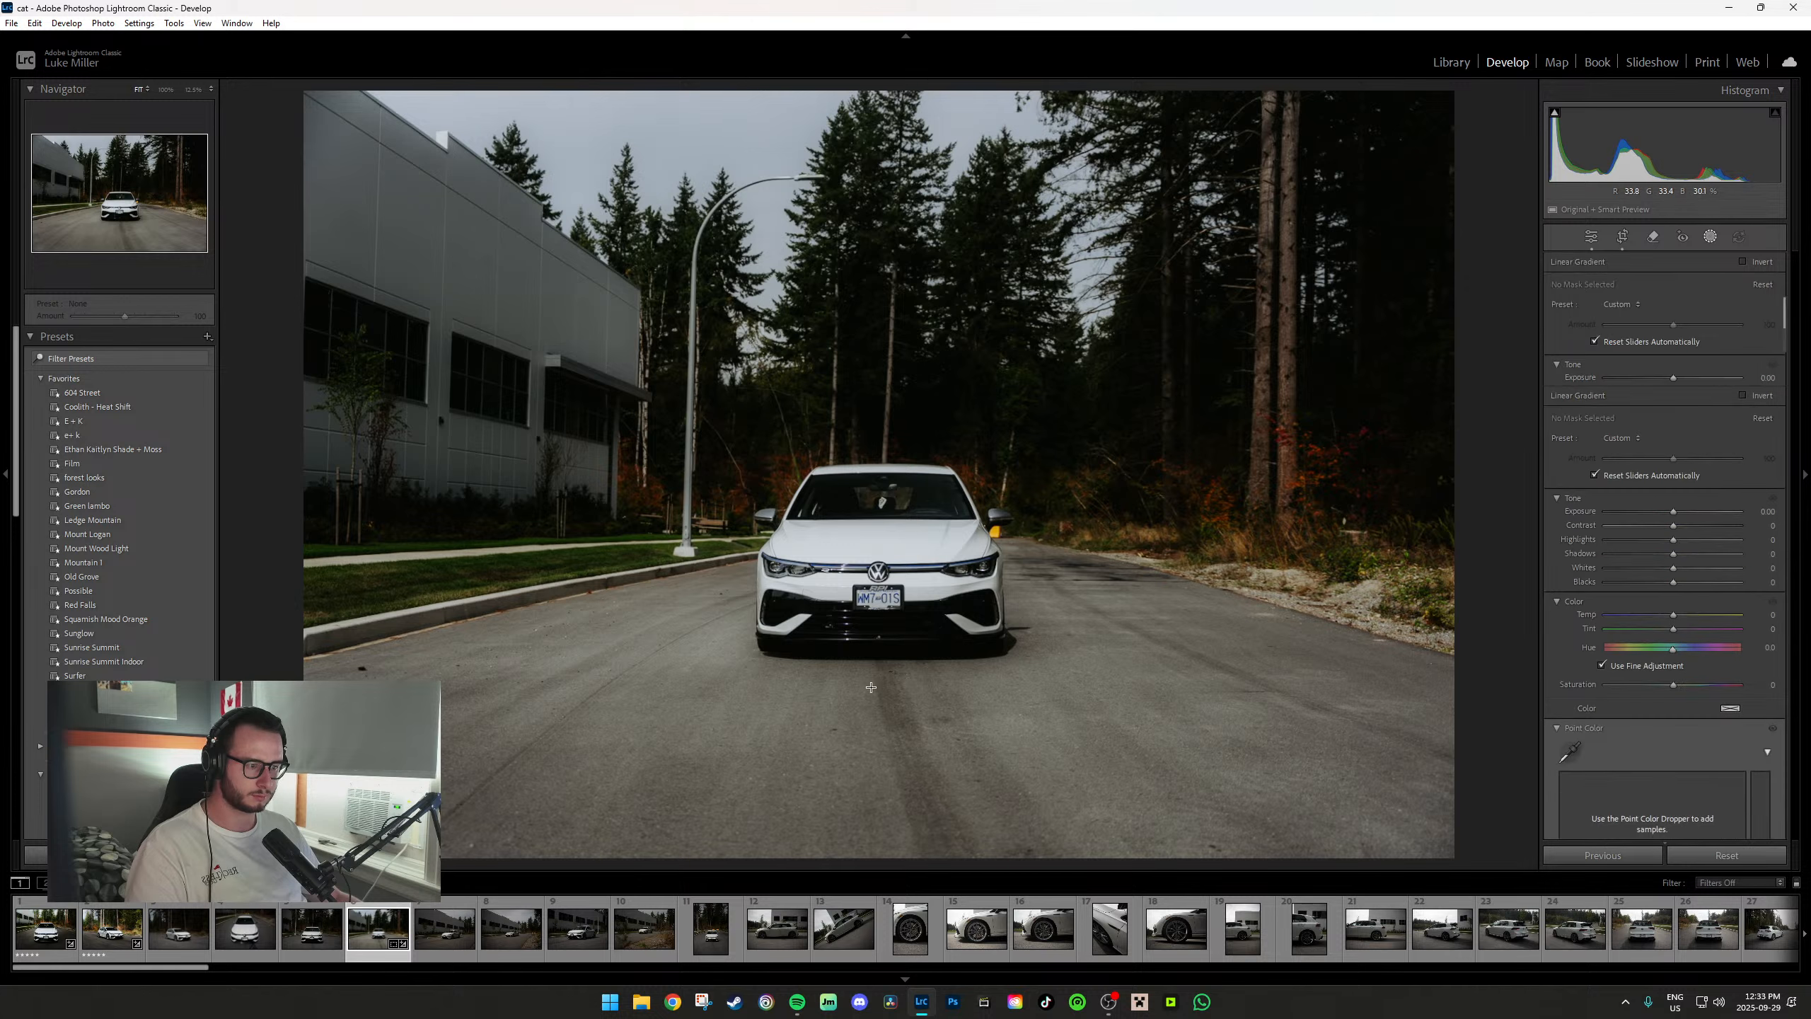
pyautogui.moveTo(873, 663); pyautogui.dragTo(874, 490)
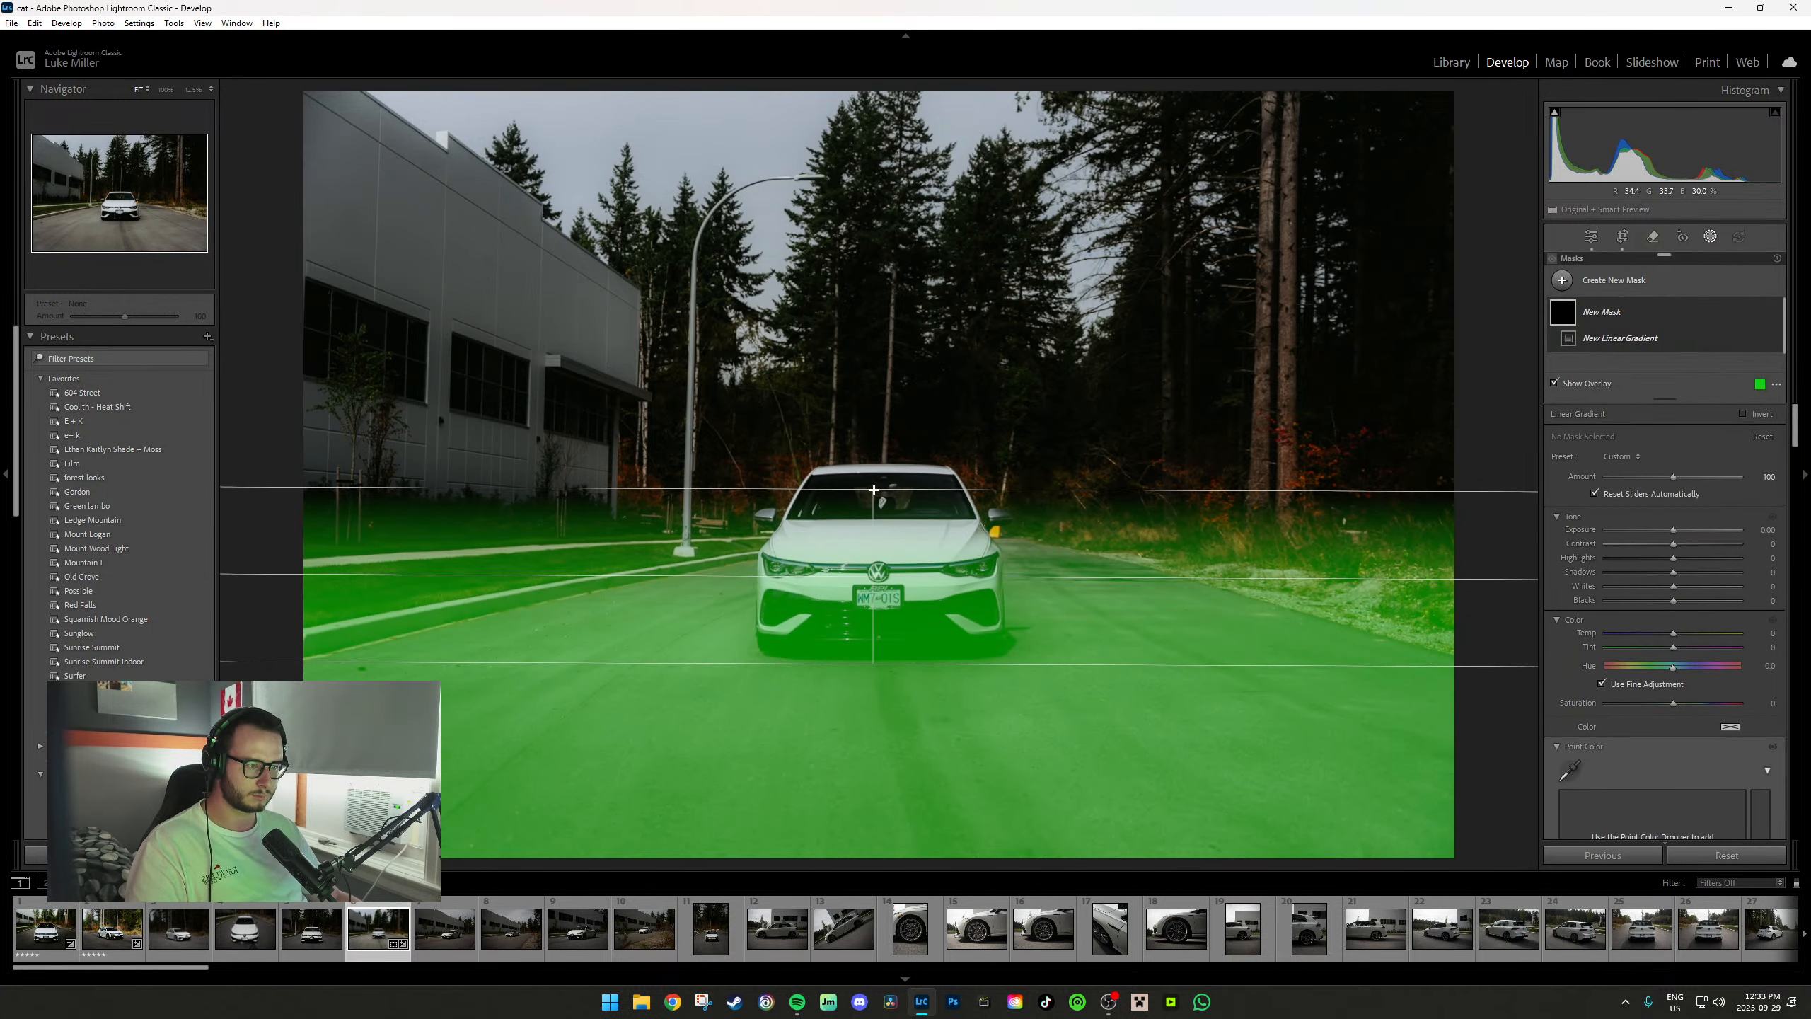
pyautogui.click(1661, 374)
pyautogui.click(1709, 393)
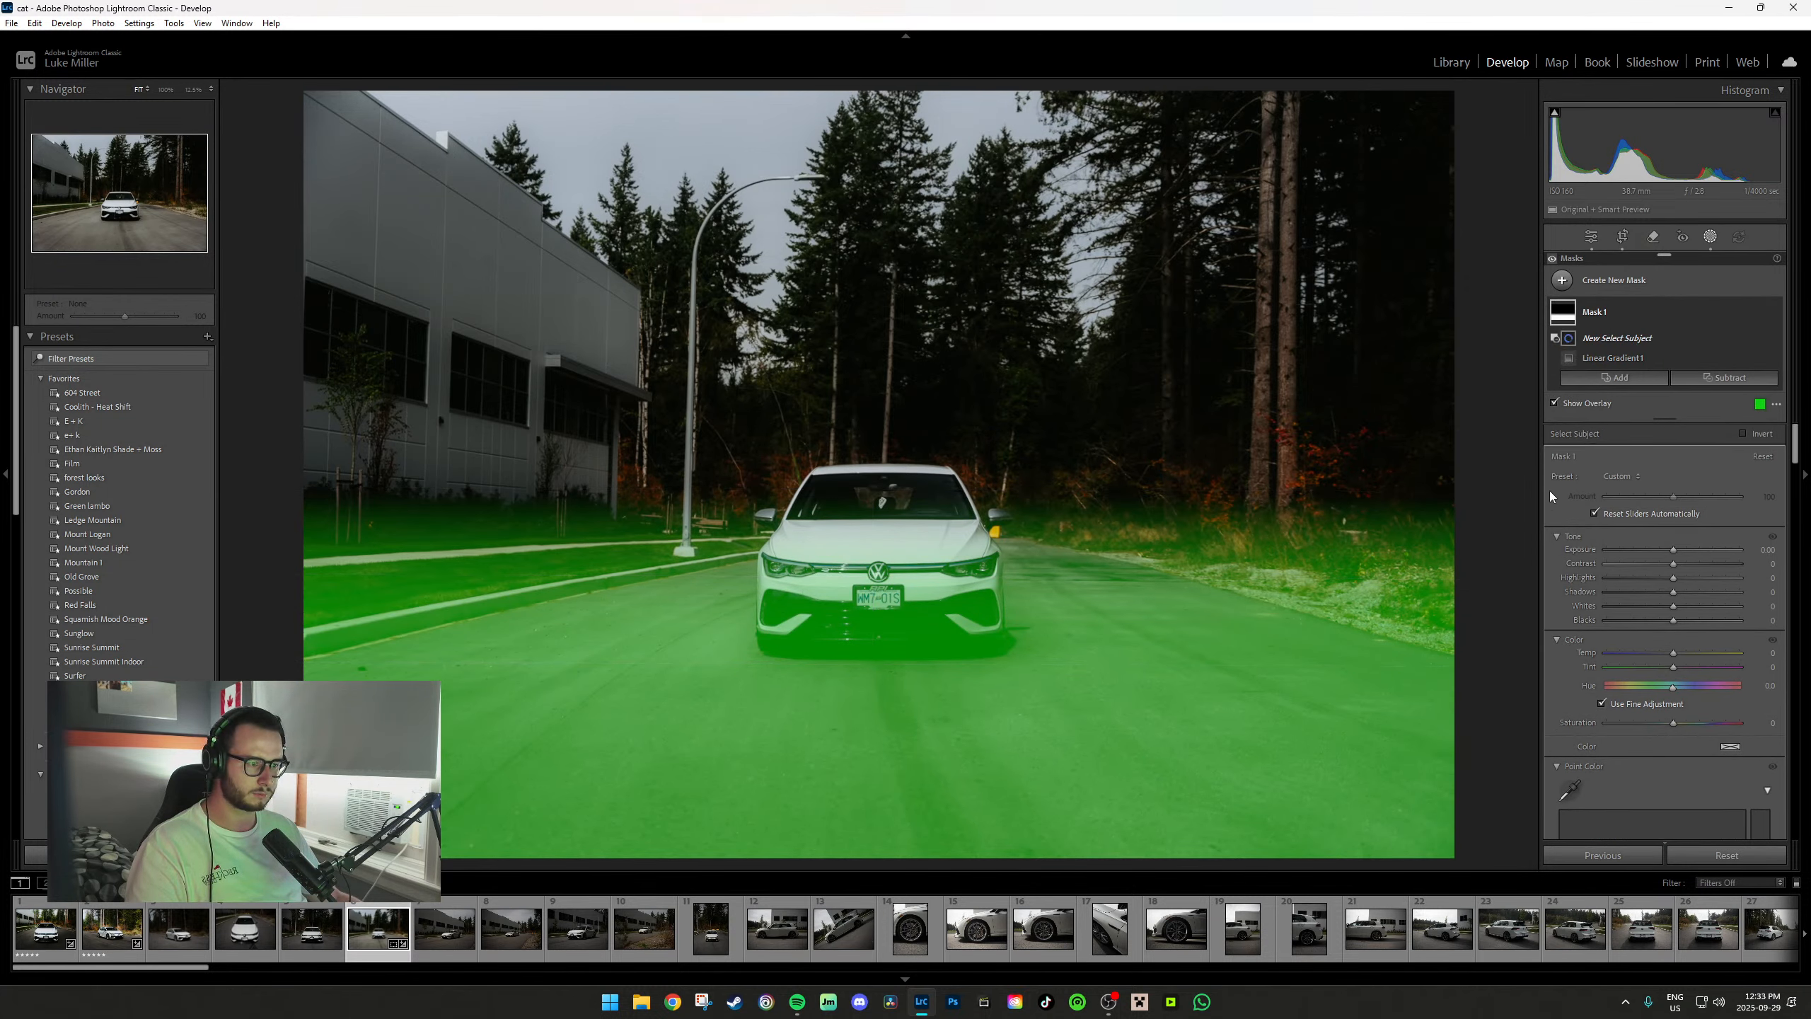
# Subtract two angled linear gradients from the road mask to exclude the verges on both sides of the road.
pyautogui.click(1729, 380)
pyautogui.click(1694, 550)
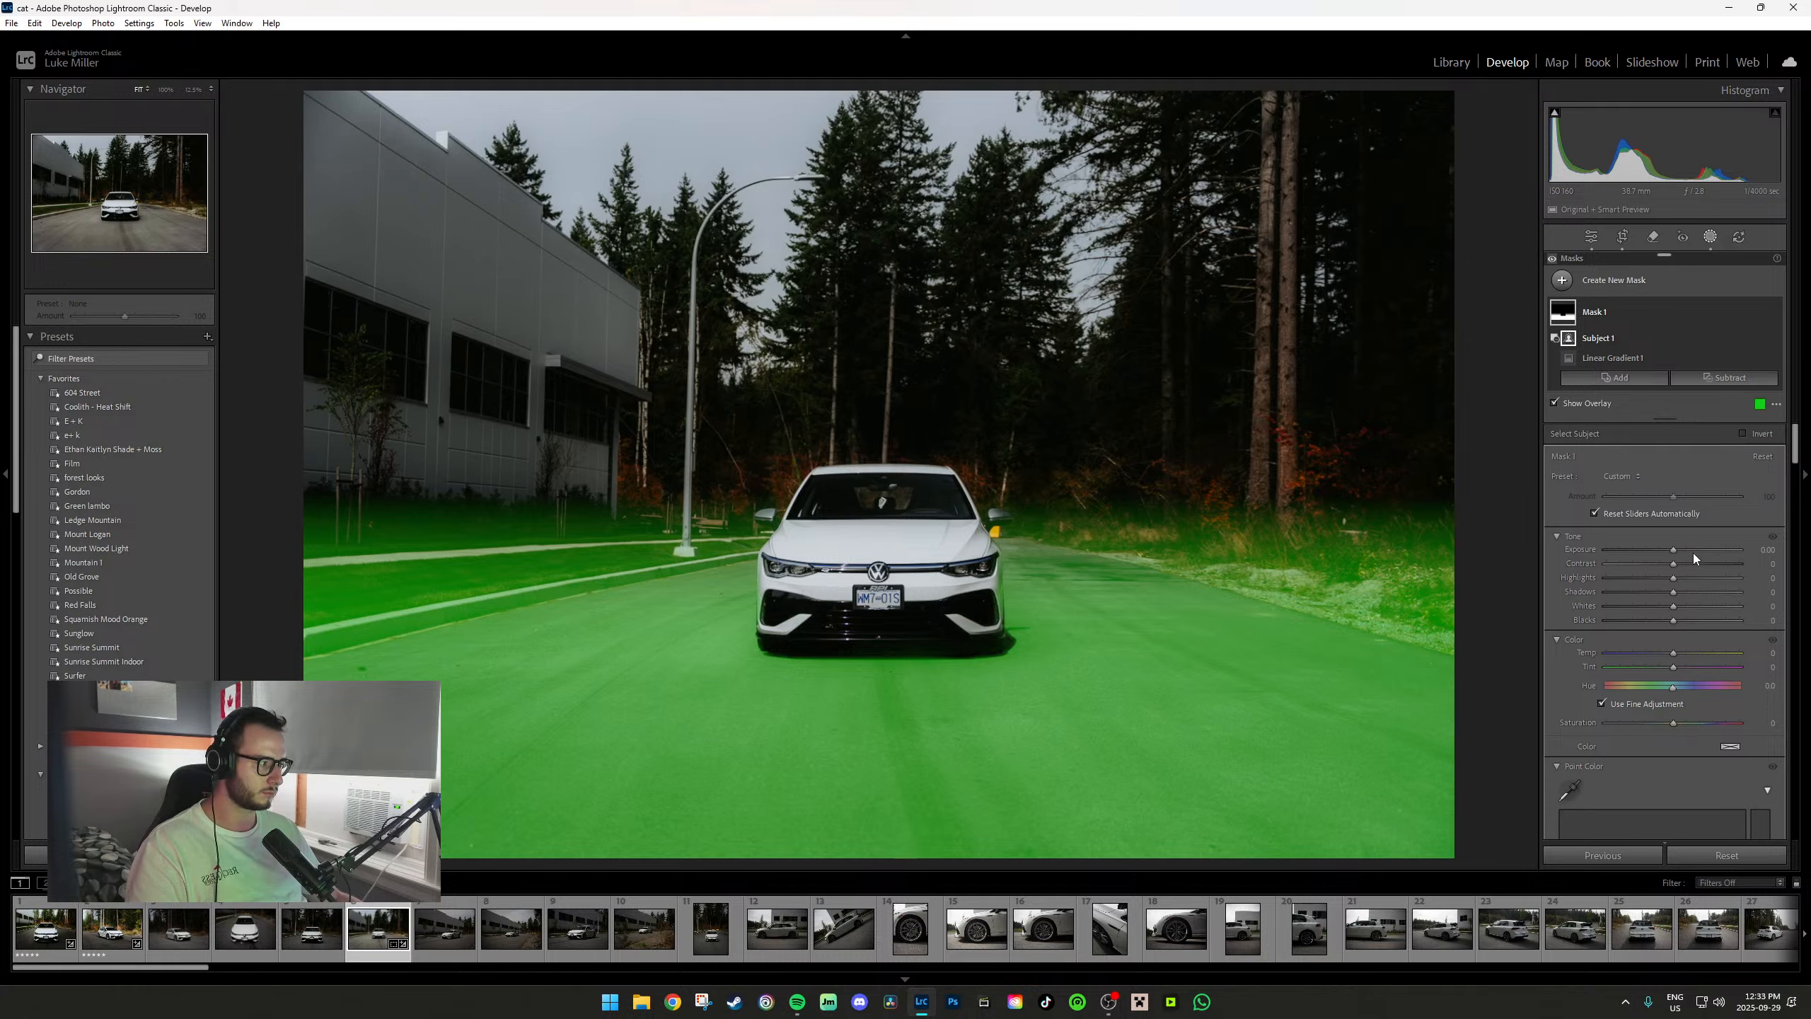
pyautogui.moveTo(1187, 544); pyautogui.dragTo(1168, 622)
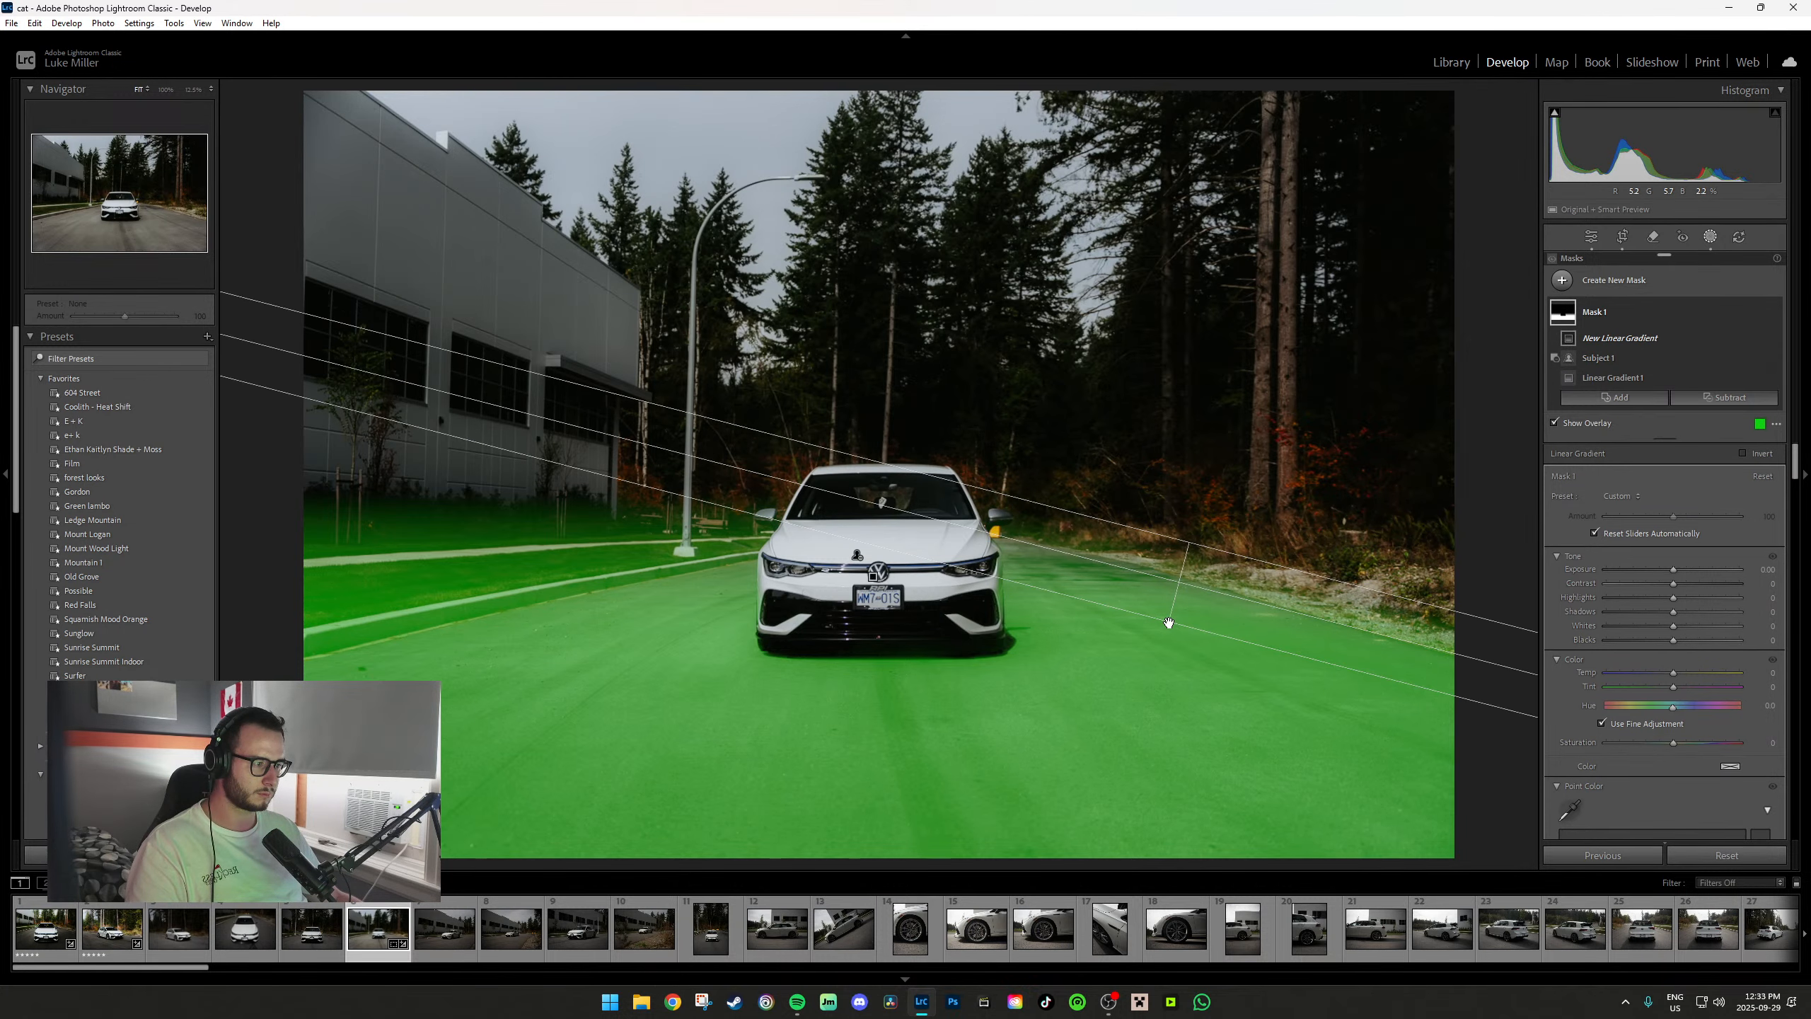
pyautogui.click(1732, 398)
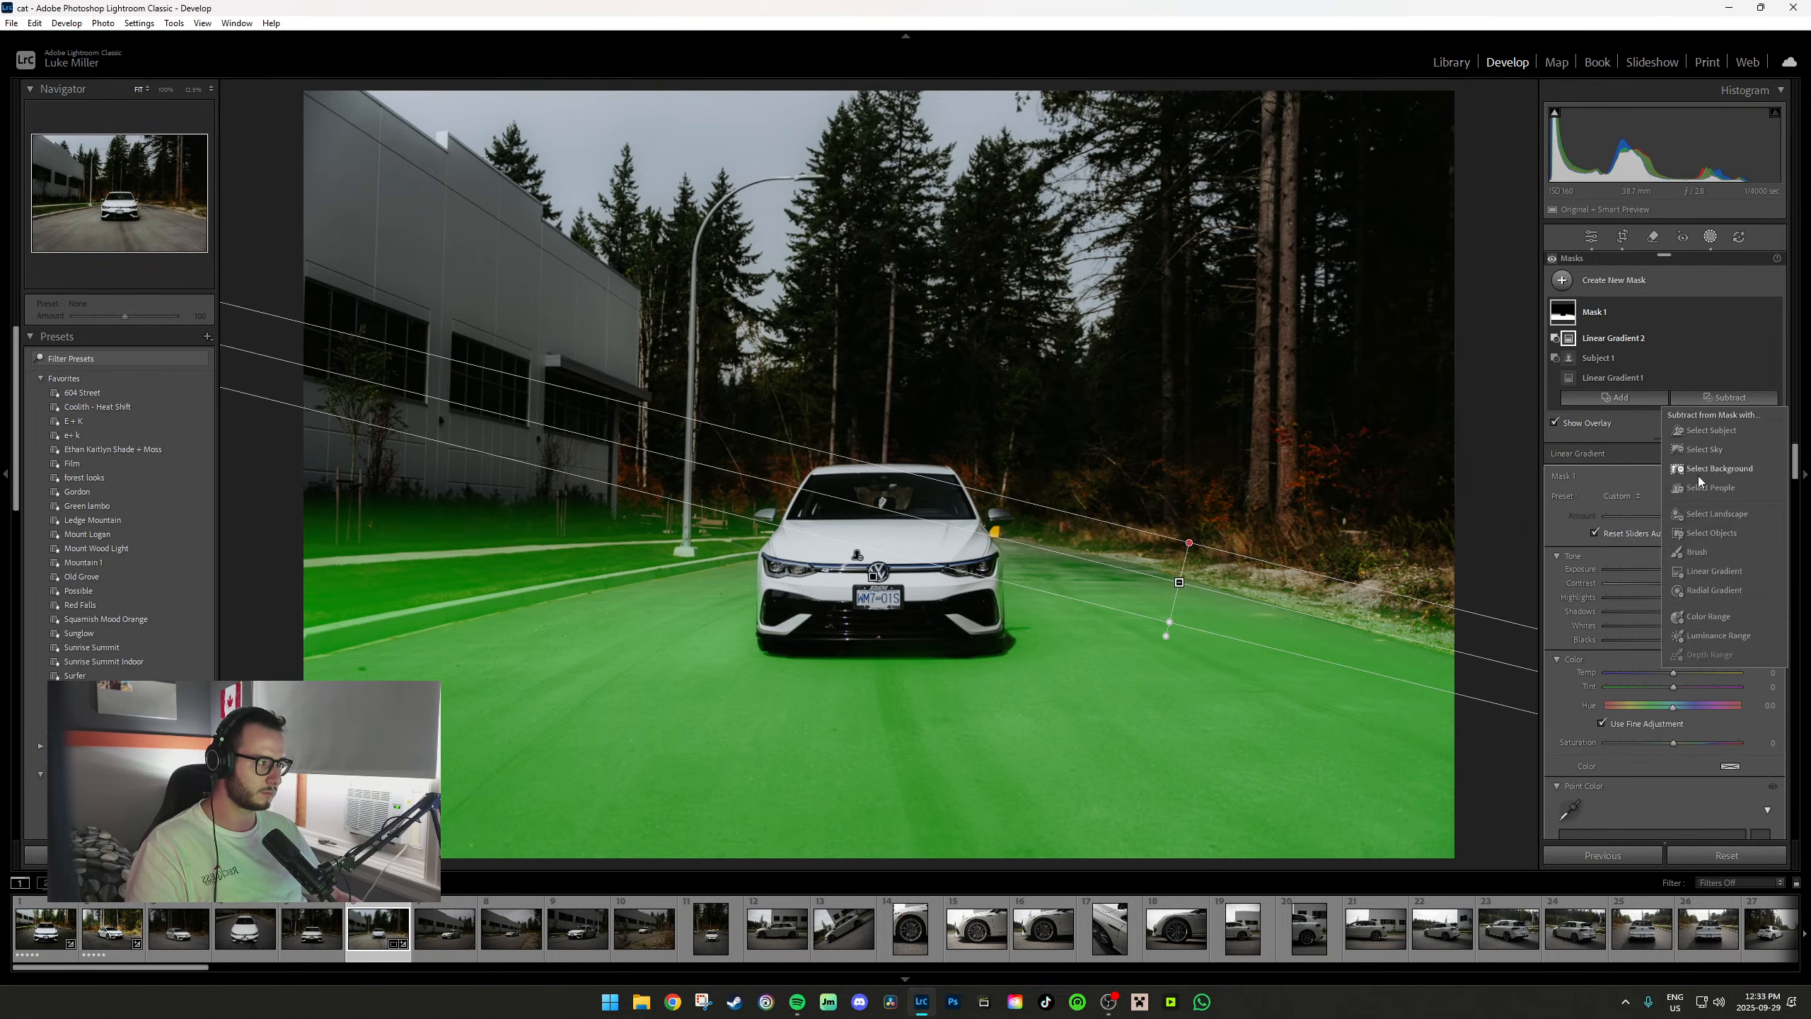
pyautogui.click(1698, 570)
pyautogui.moveTo(577, 541); pyautogui.dragTo(602, 665)
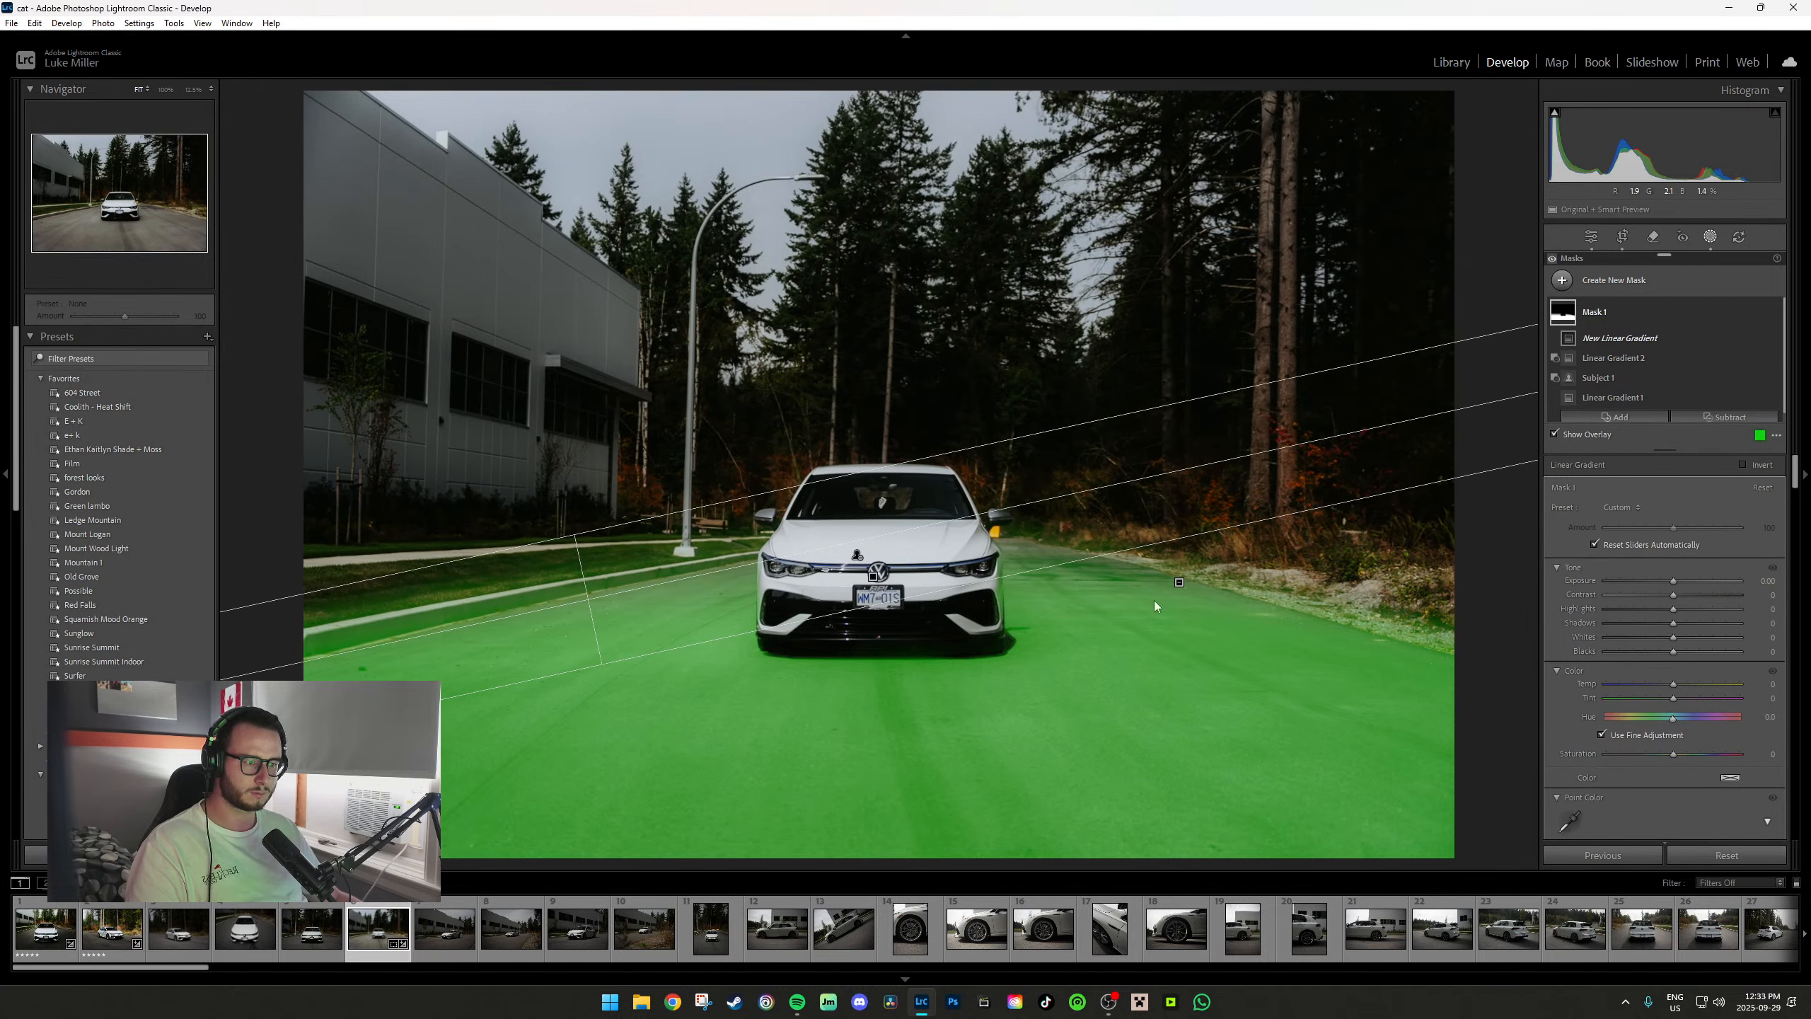
# Darken the road by lowering the mask's exposure, and cool its temperature to -4.
pyautogui.moveTo(1673, 582); pyautogui.dragTo(1659, 585)
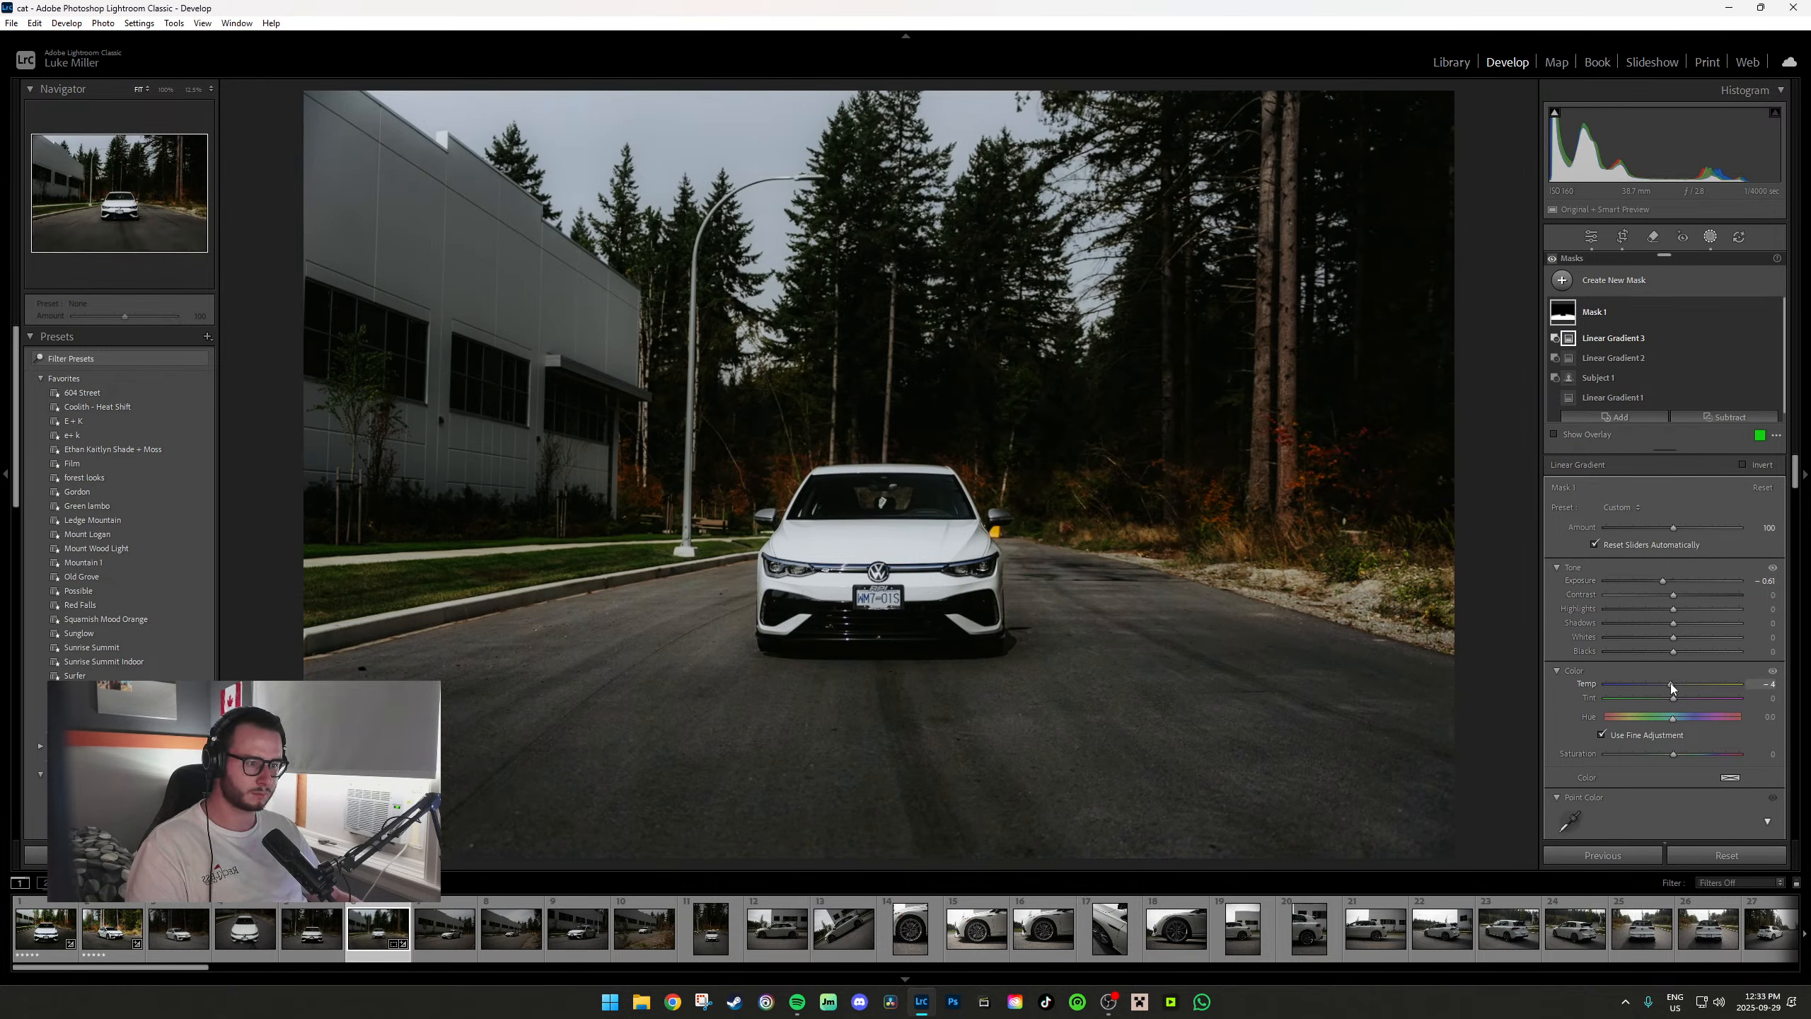
pyautogui.scroll(-2, 1618, 677)
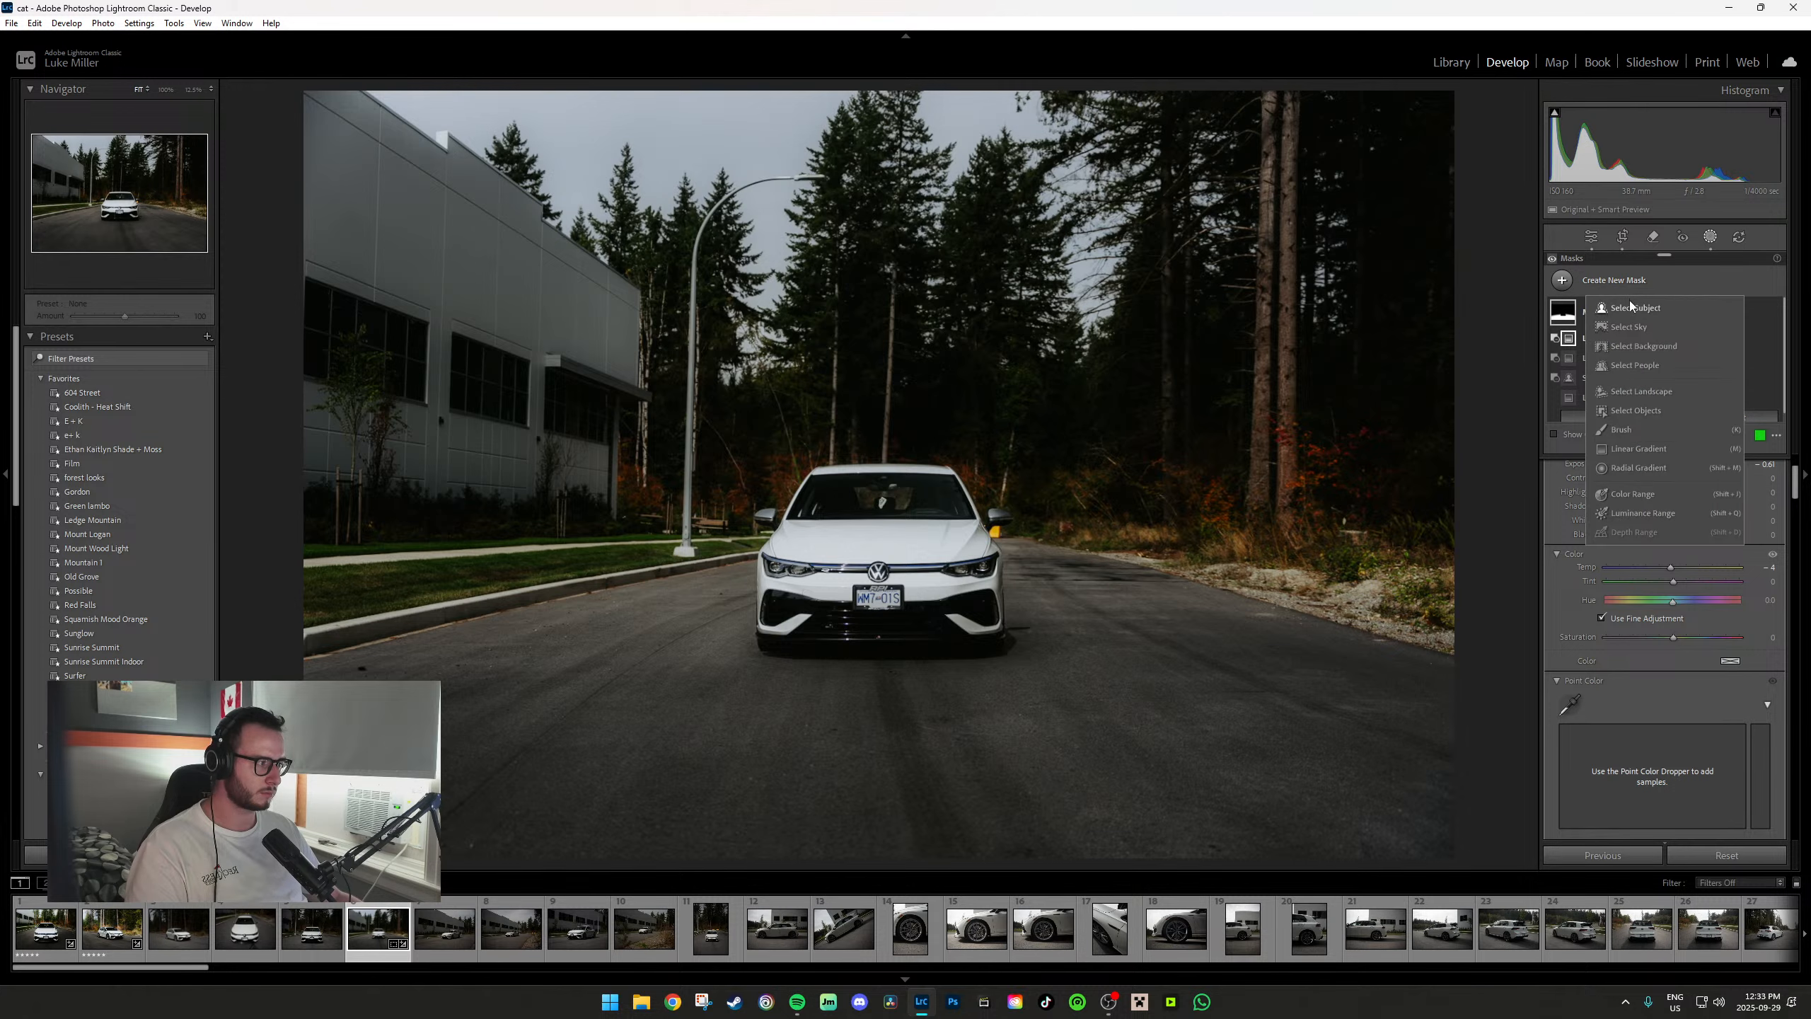
# Add a subject mask for the car and shape its curve into an S with a highlight point at input 189, output 202.
pyautogui.hotkey('shift', 's')
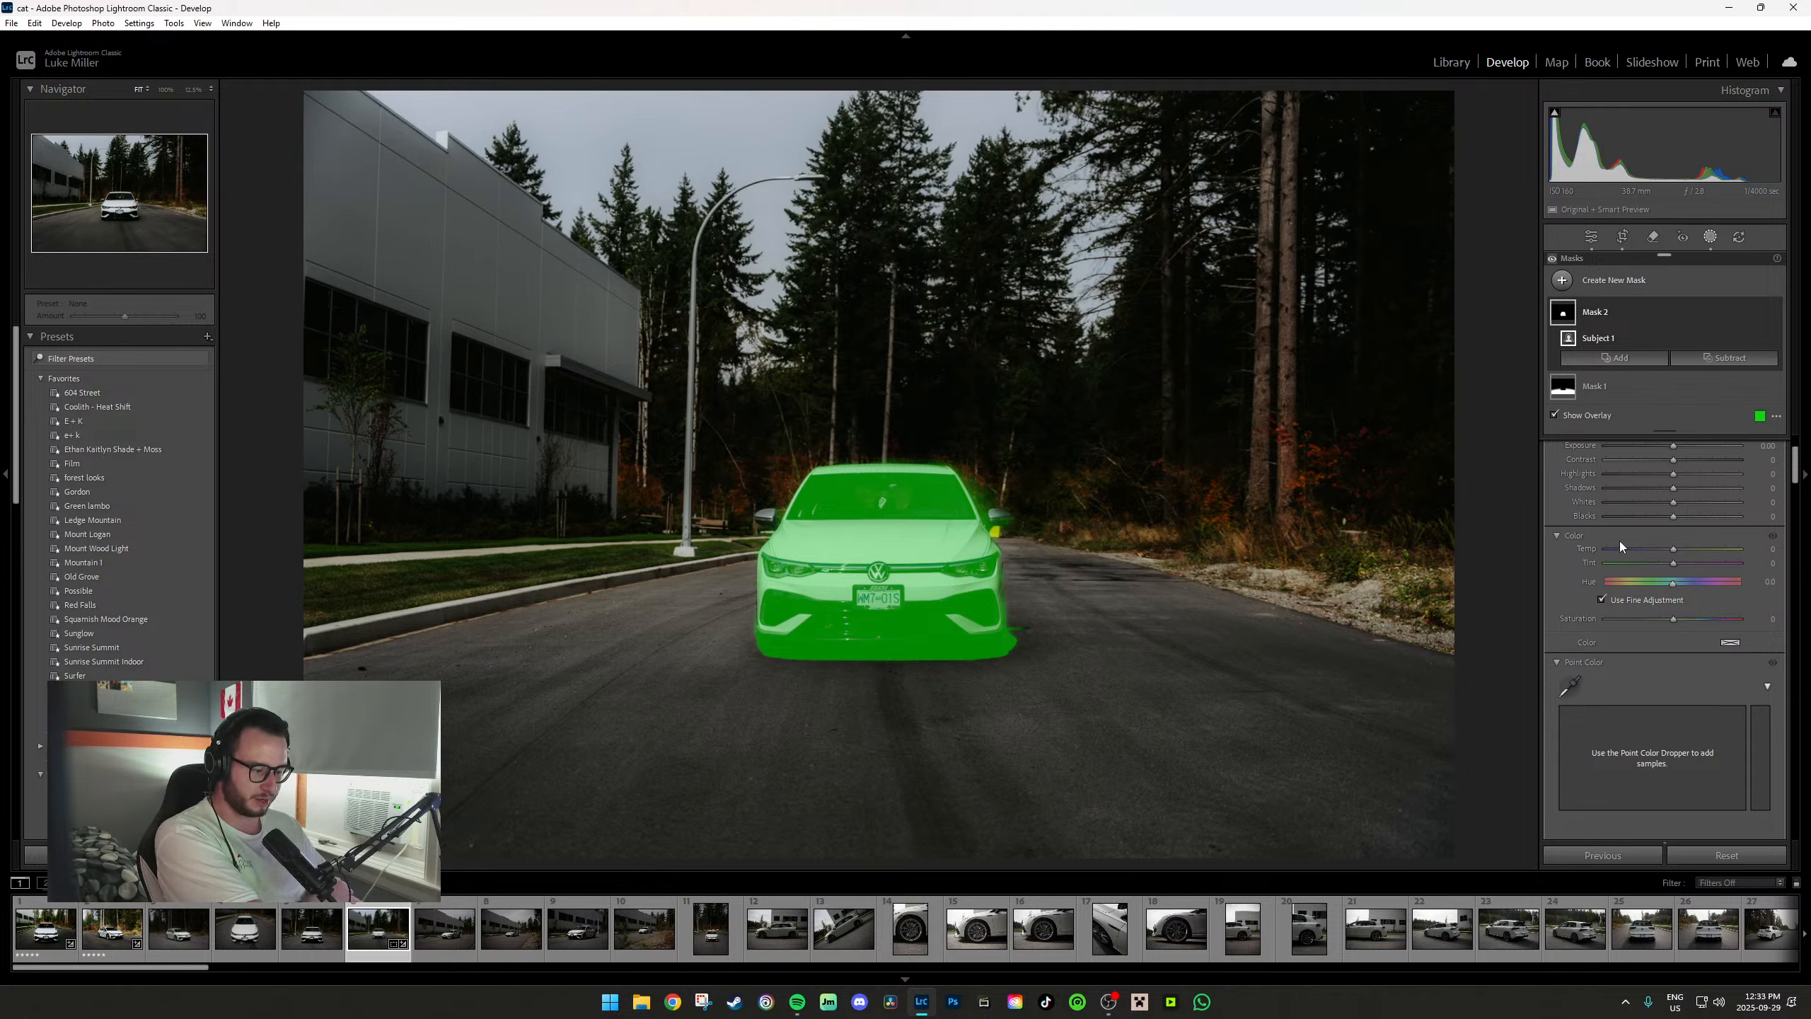
pyautogui.scroll(-5, 1612, 564)
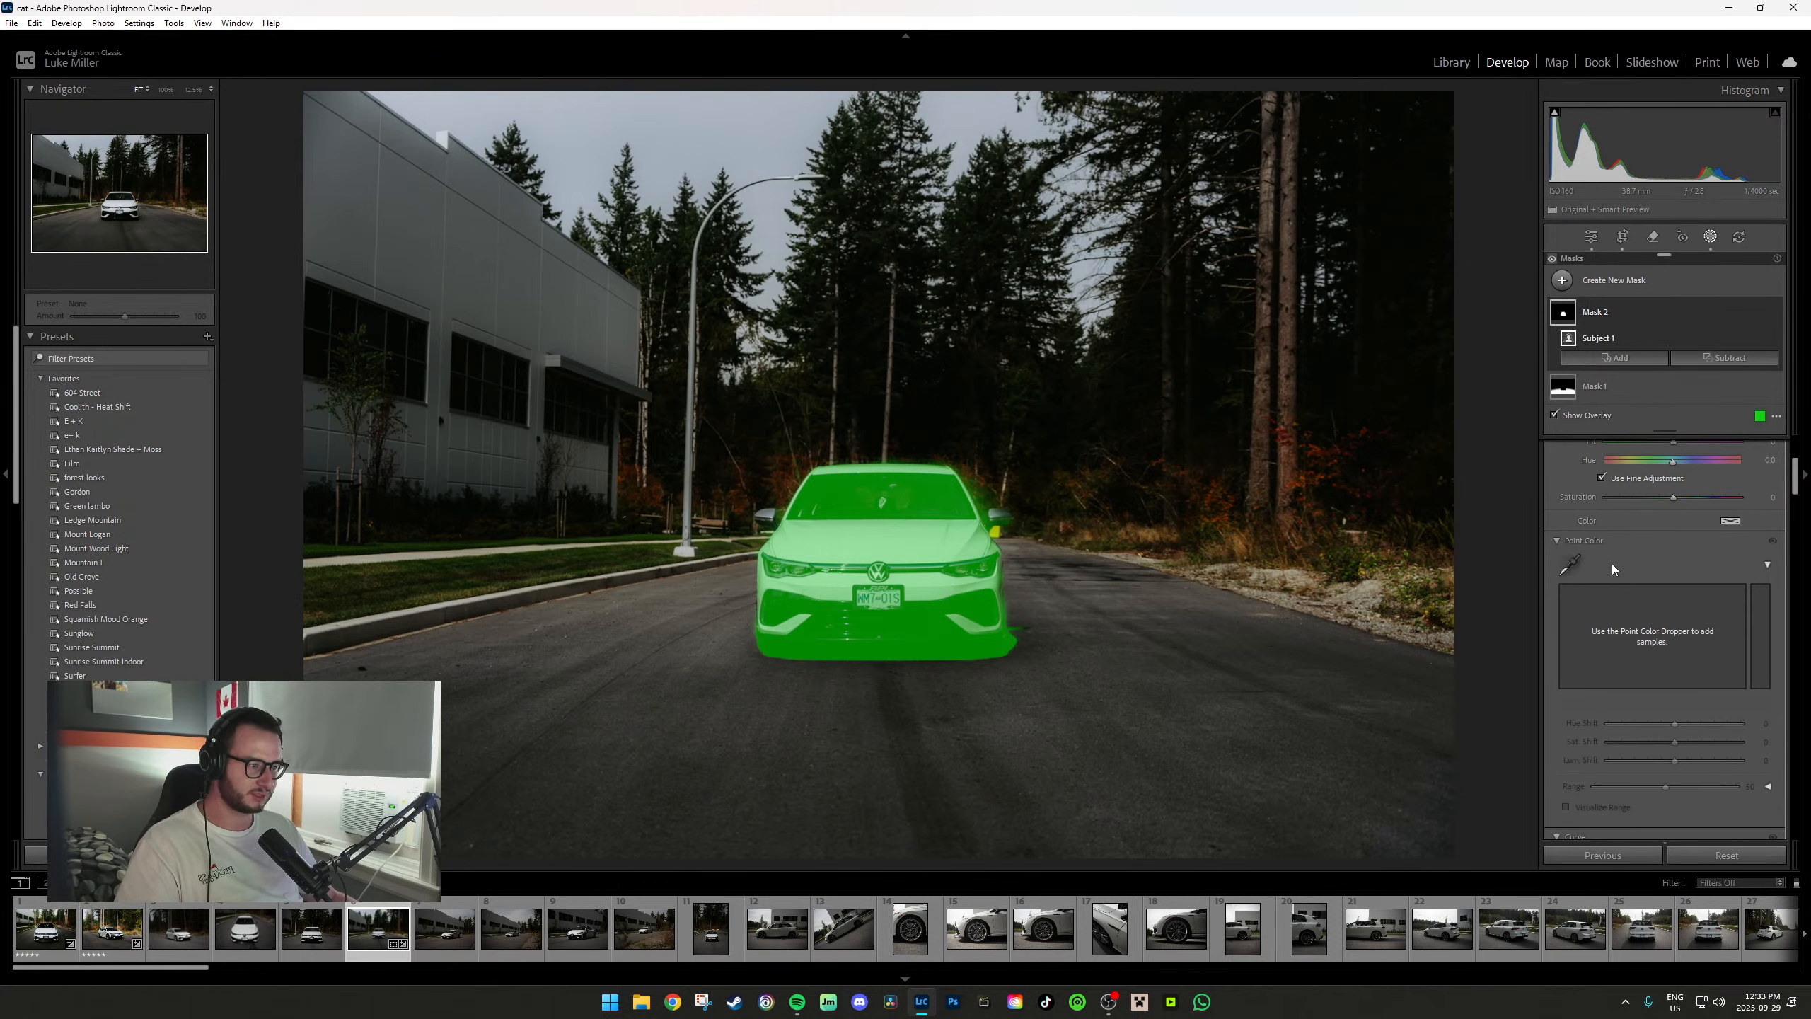
pyautogui.moveTo(1626, 616); pyautogui.dragTo(1635, 614)
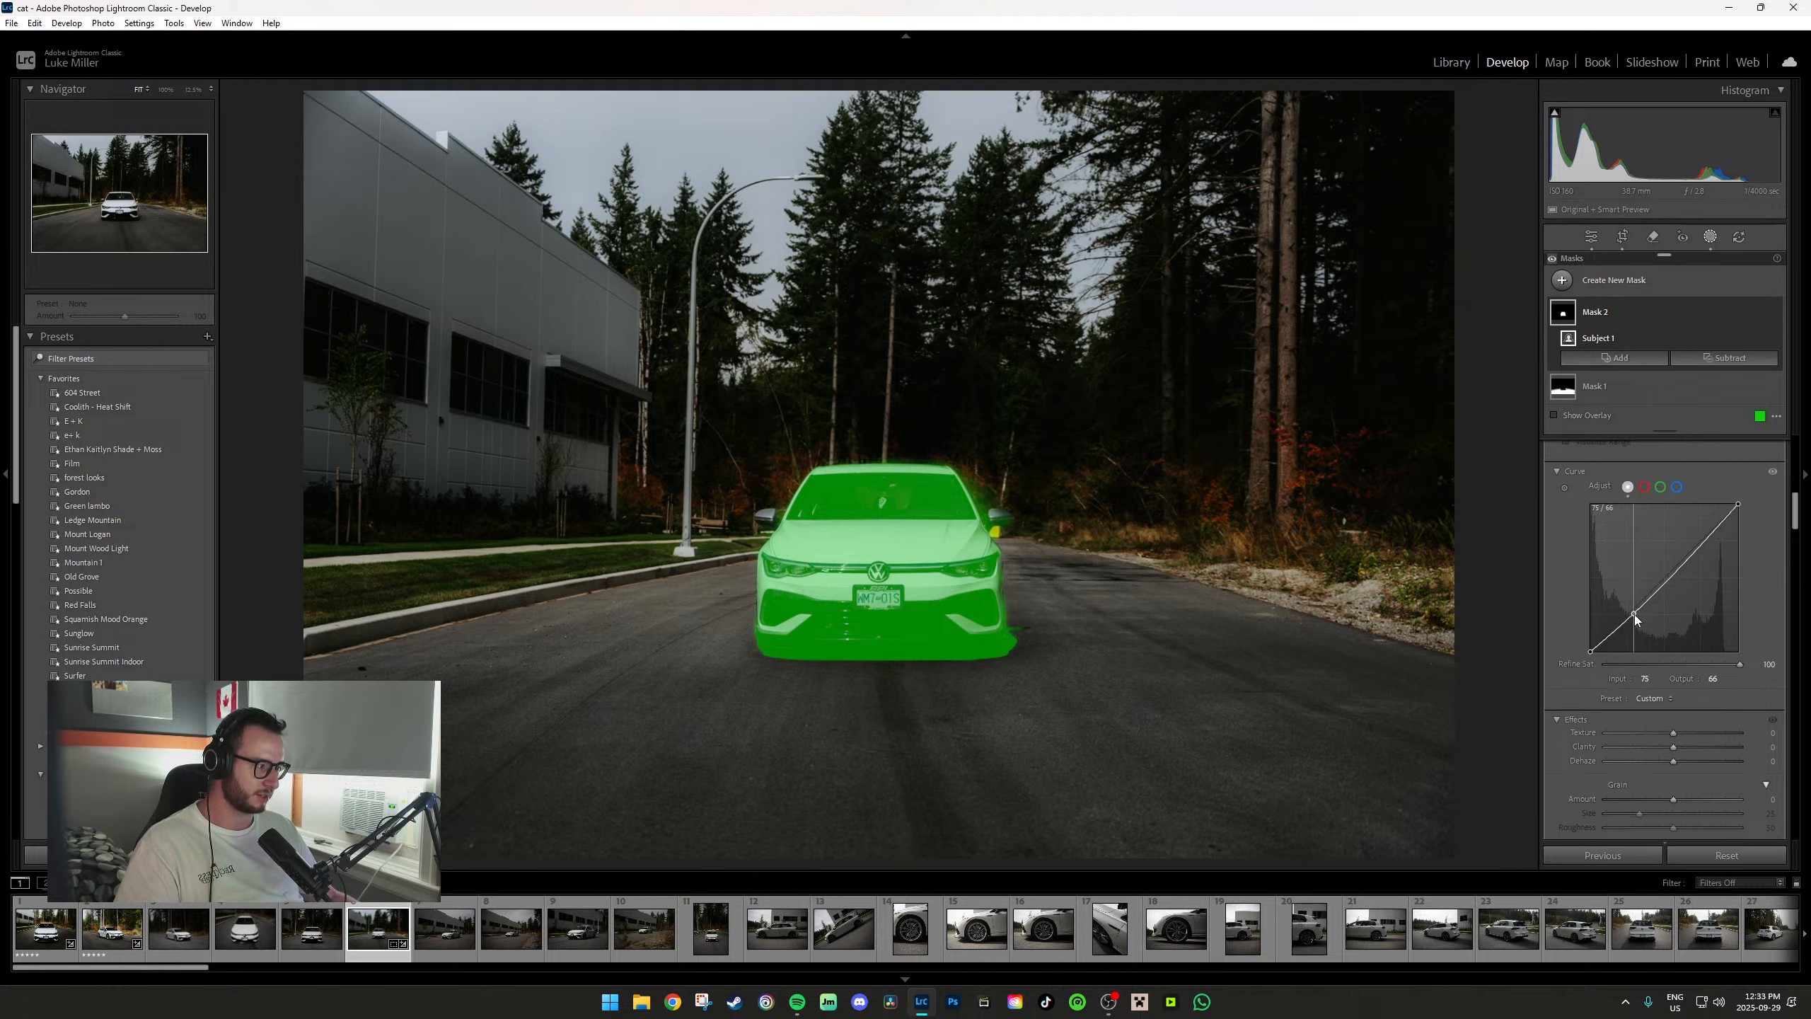
pyautogui.press('o')
pyautogui.moveTo(1704, 552); pyautogui.dragTo(1701, 533)
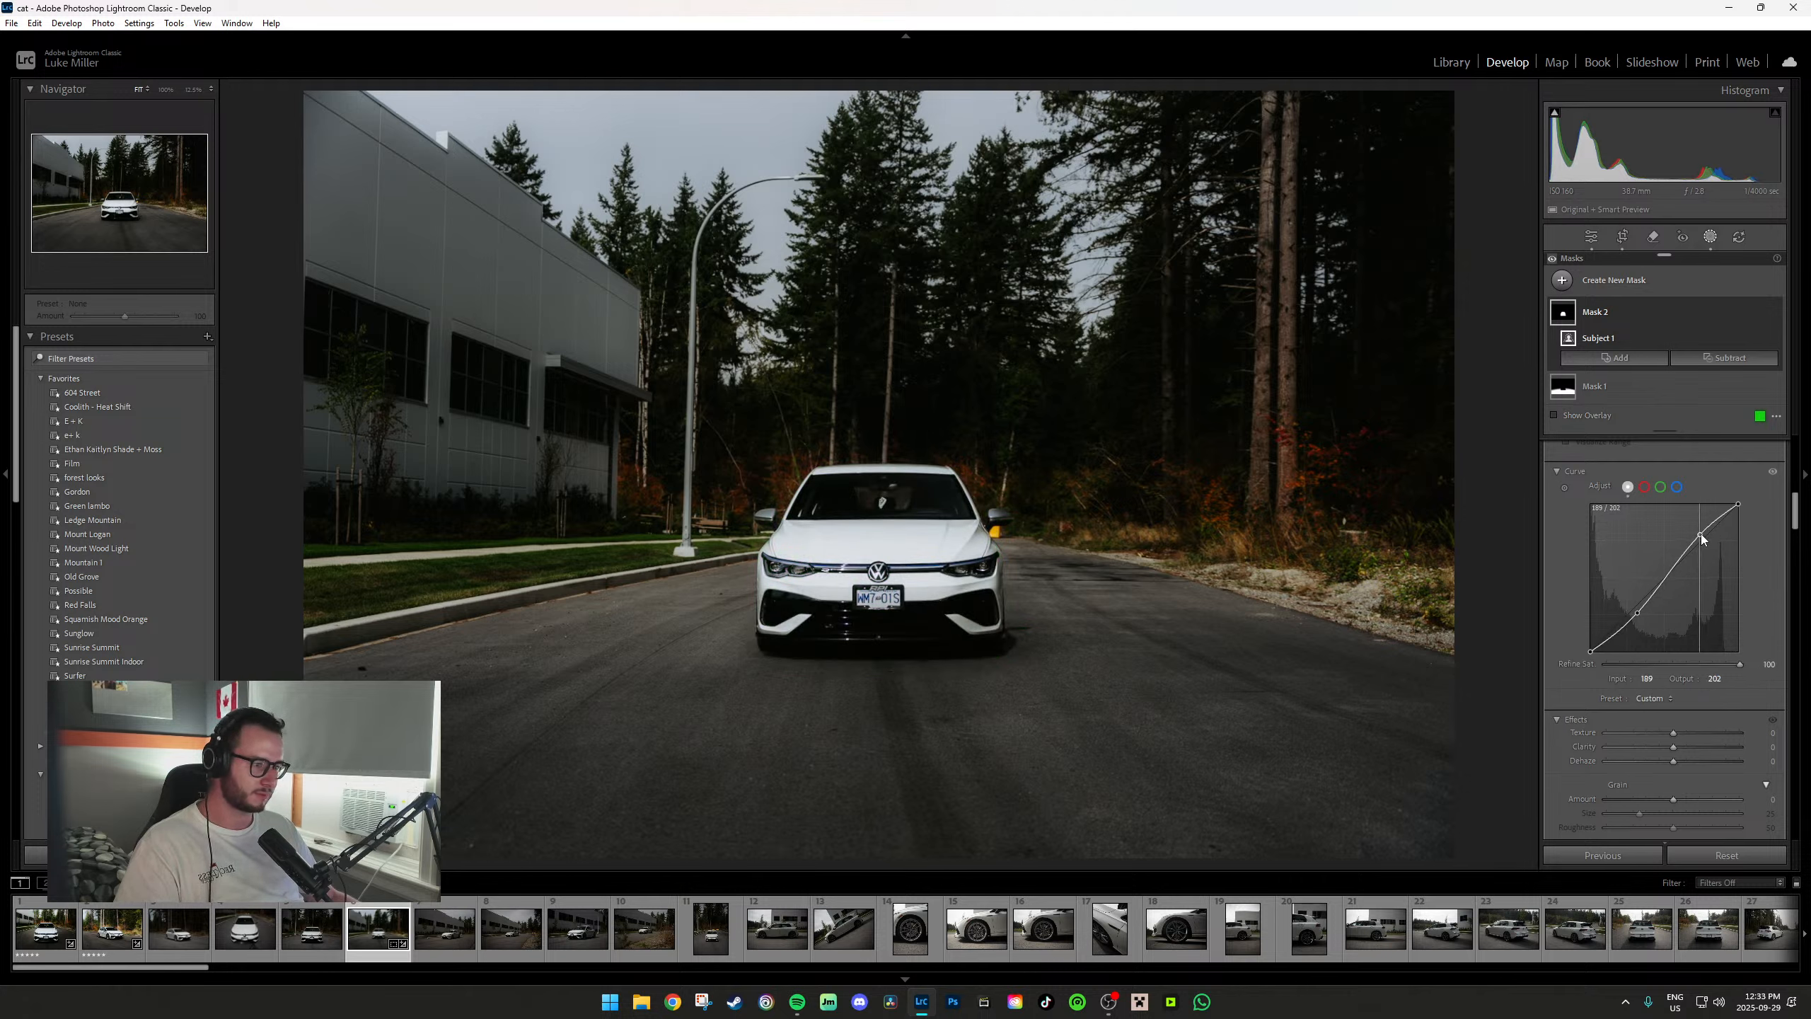
# Raise the car mask's clarity, set its contrast to 16 and lift its exposure slightly.
pyautogui.moveTo(1673, 747); pyautogui.dragTo(1694, 747)
pyautogui.scroll(5, 1640, 728)
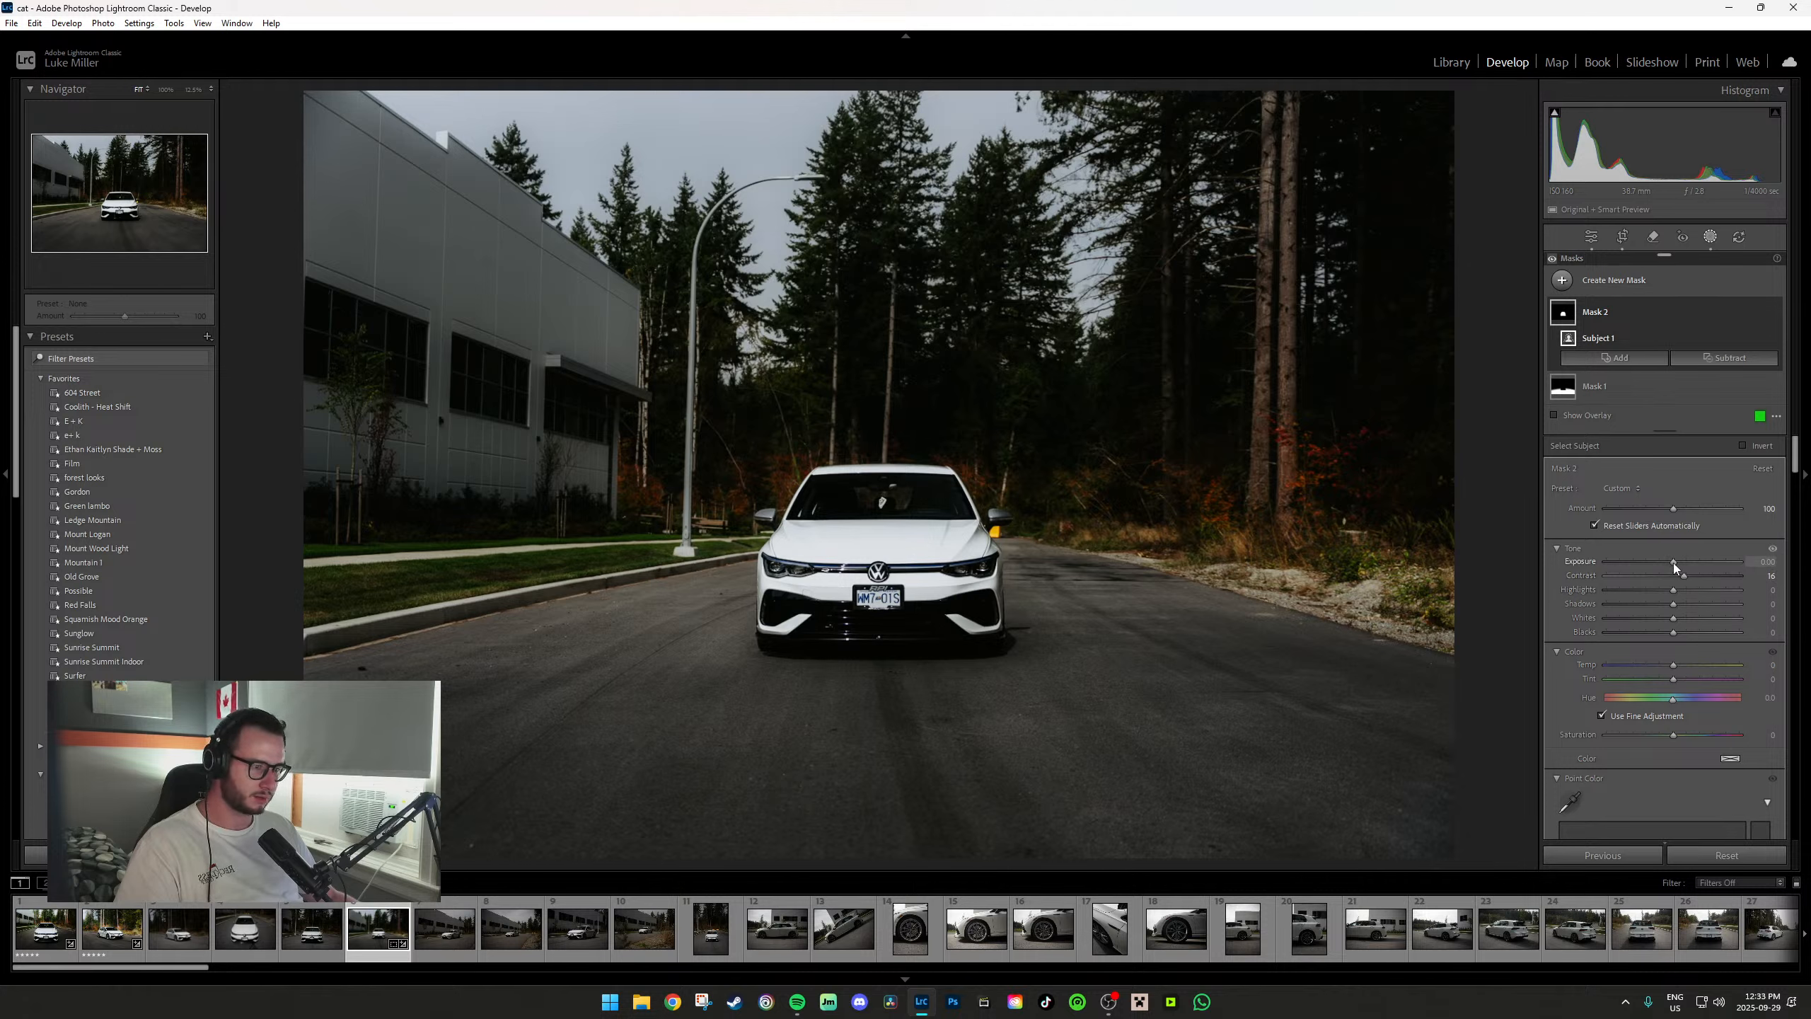
pyautogui.moveTo(1673, 564); pyautogui.dragTo(1676, 564)
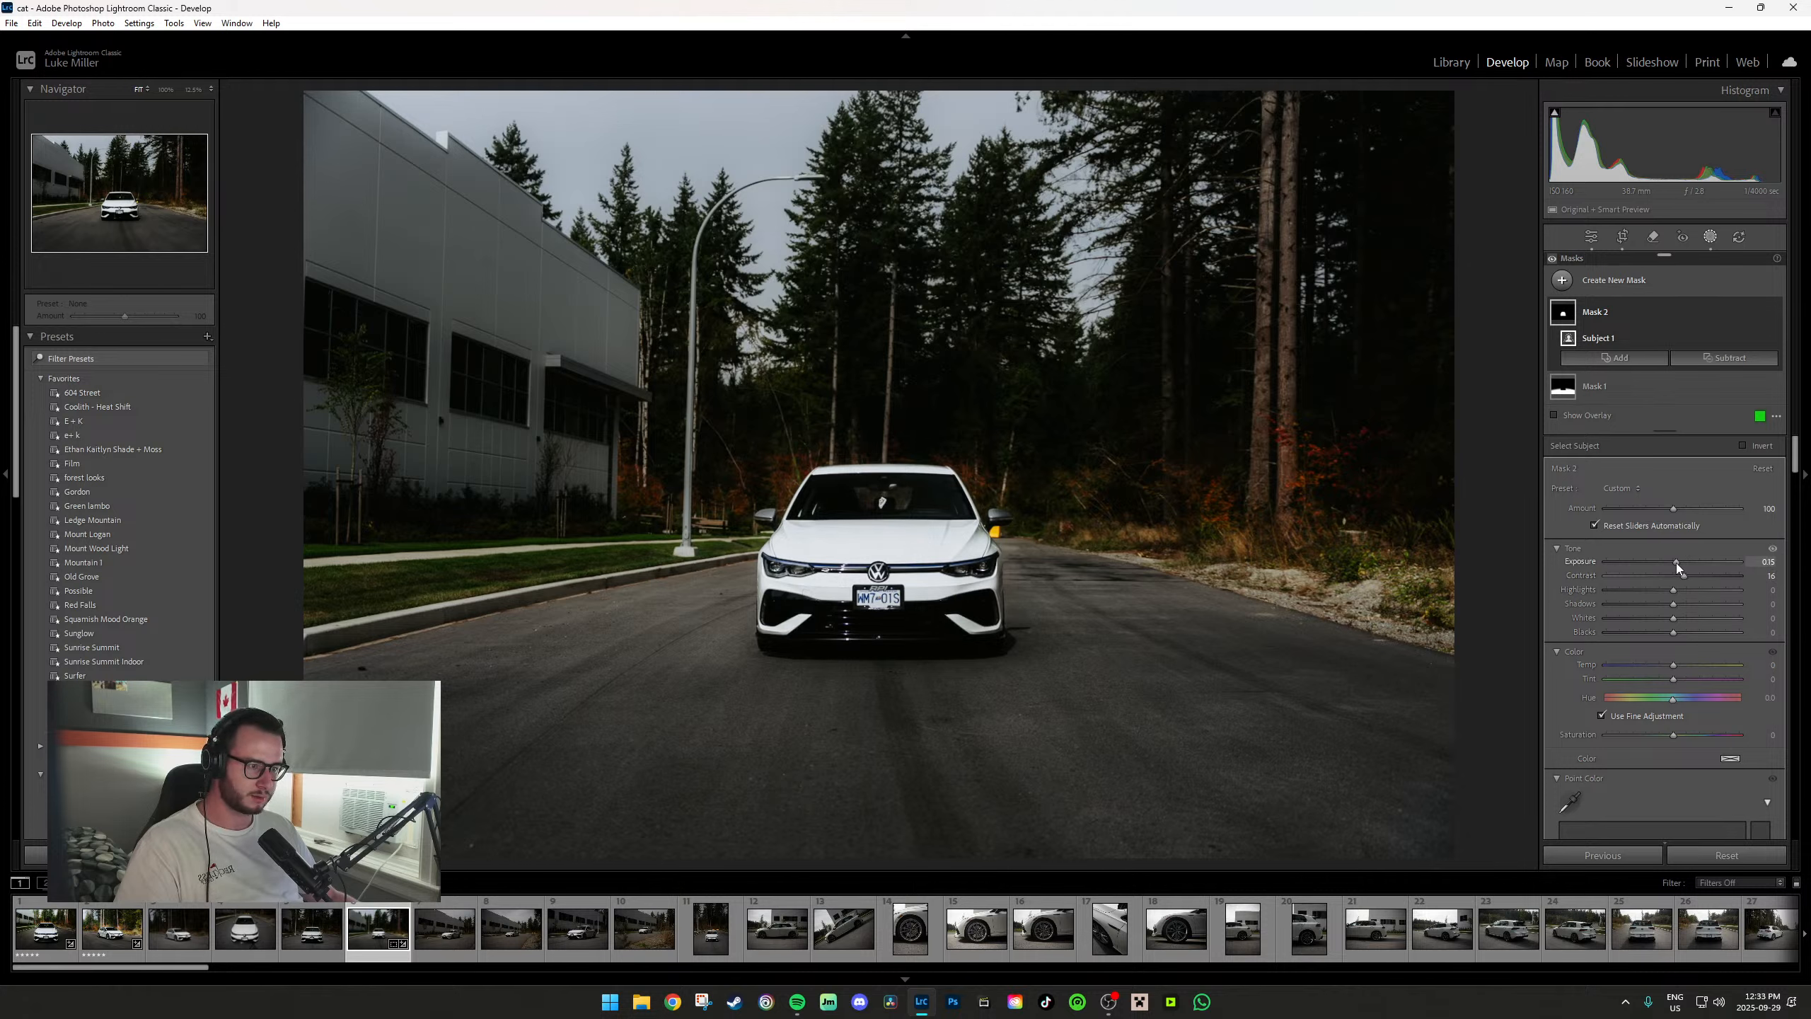
# Mask the sky, trees and building with a downward linear gradient ending near the car's grille, and subtract the car.
pyautogui.click(1561, 279)
pyautogui.click(1557, 468)
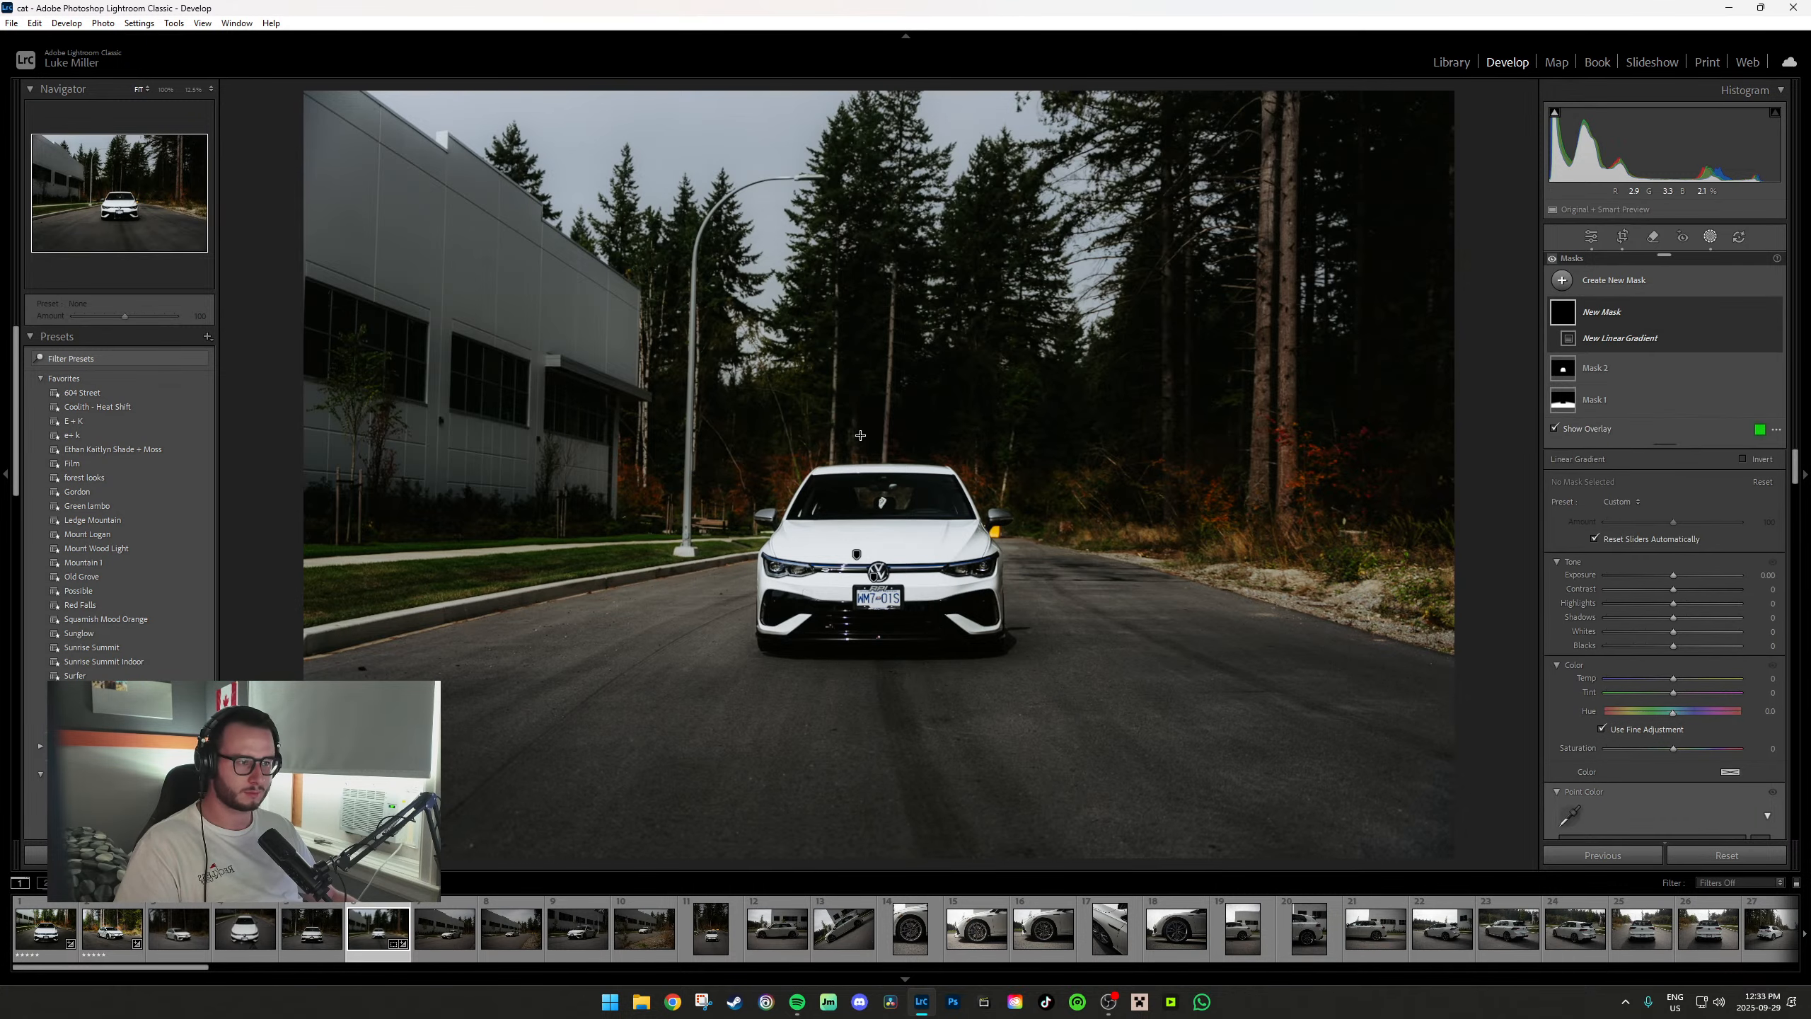
pyautogui.moveTo(860, 339); pyautogui.dragTo(857, 607)
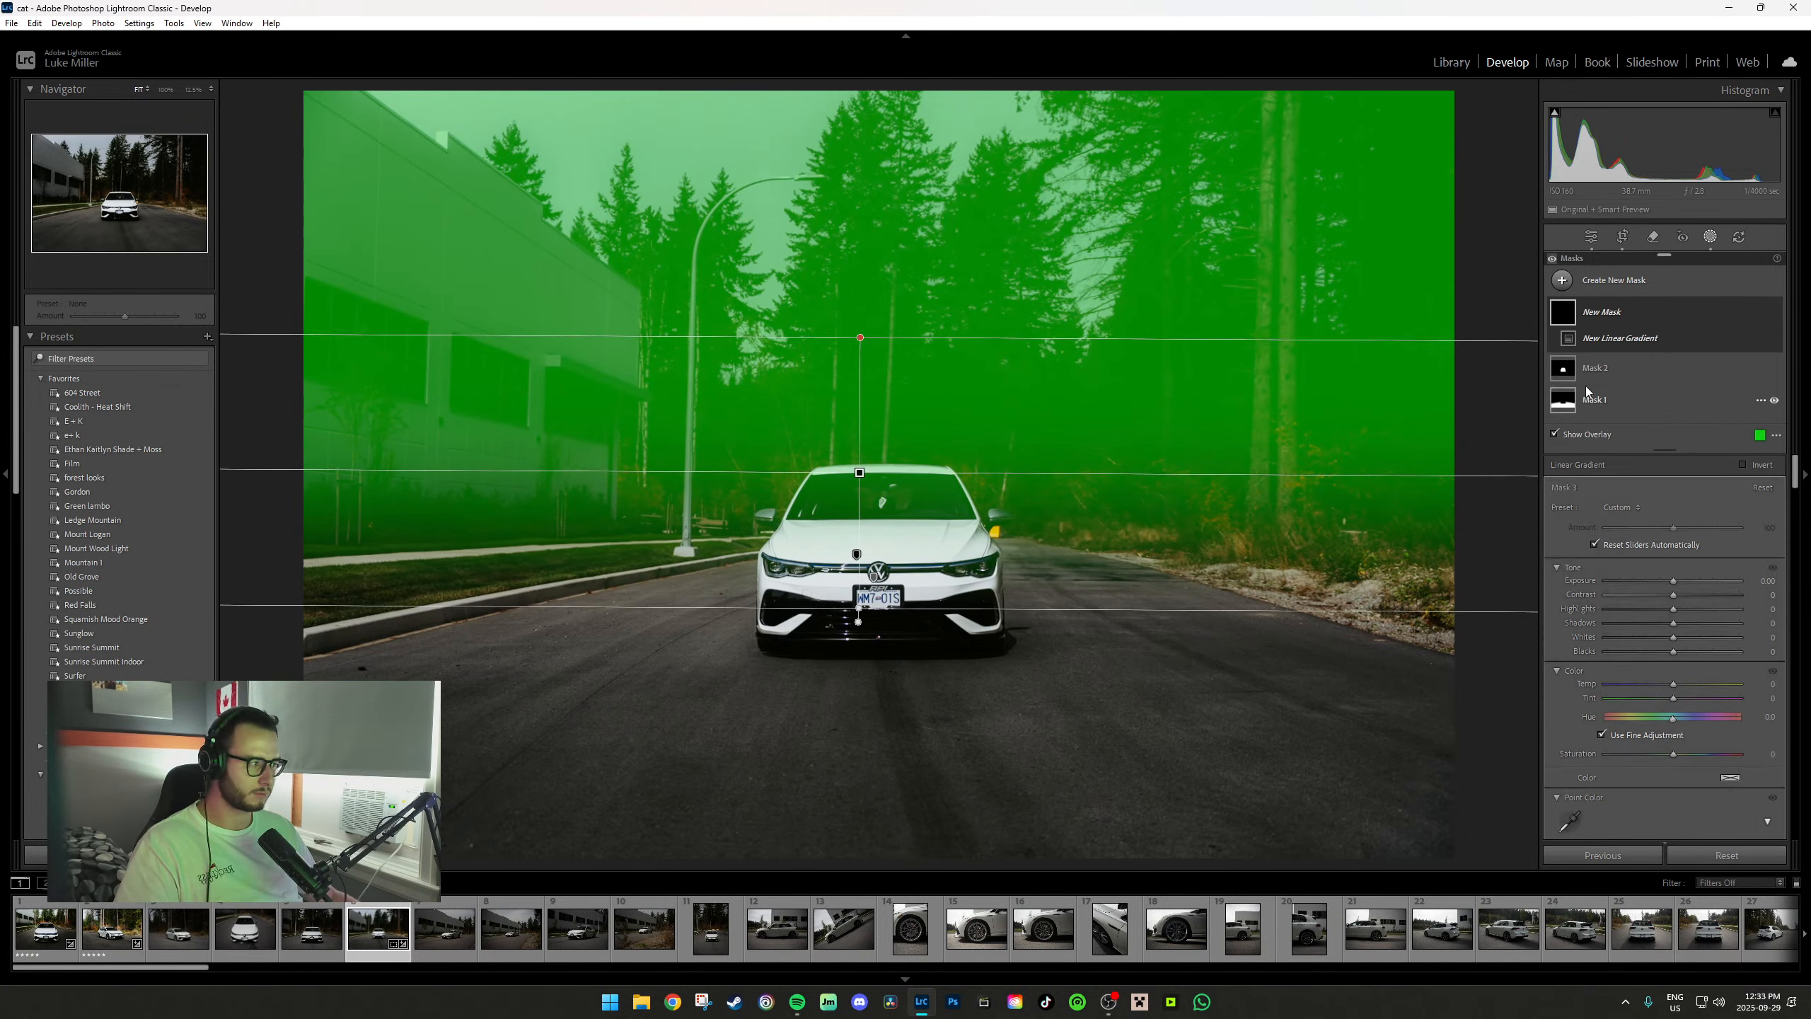
pyautogui.click(1724, 357)
pyautogui.click(1703, 391)
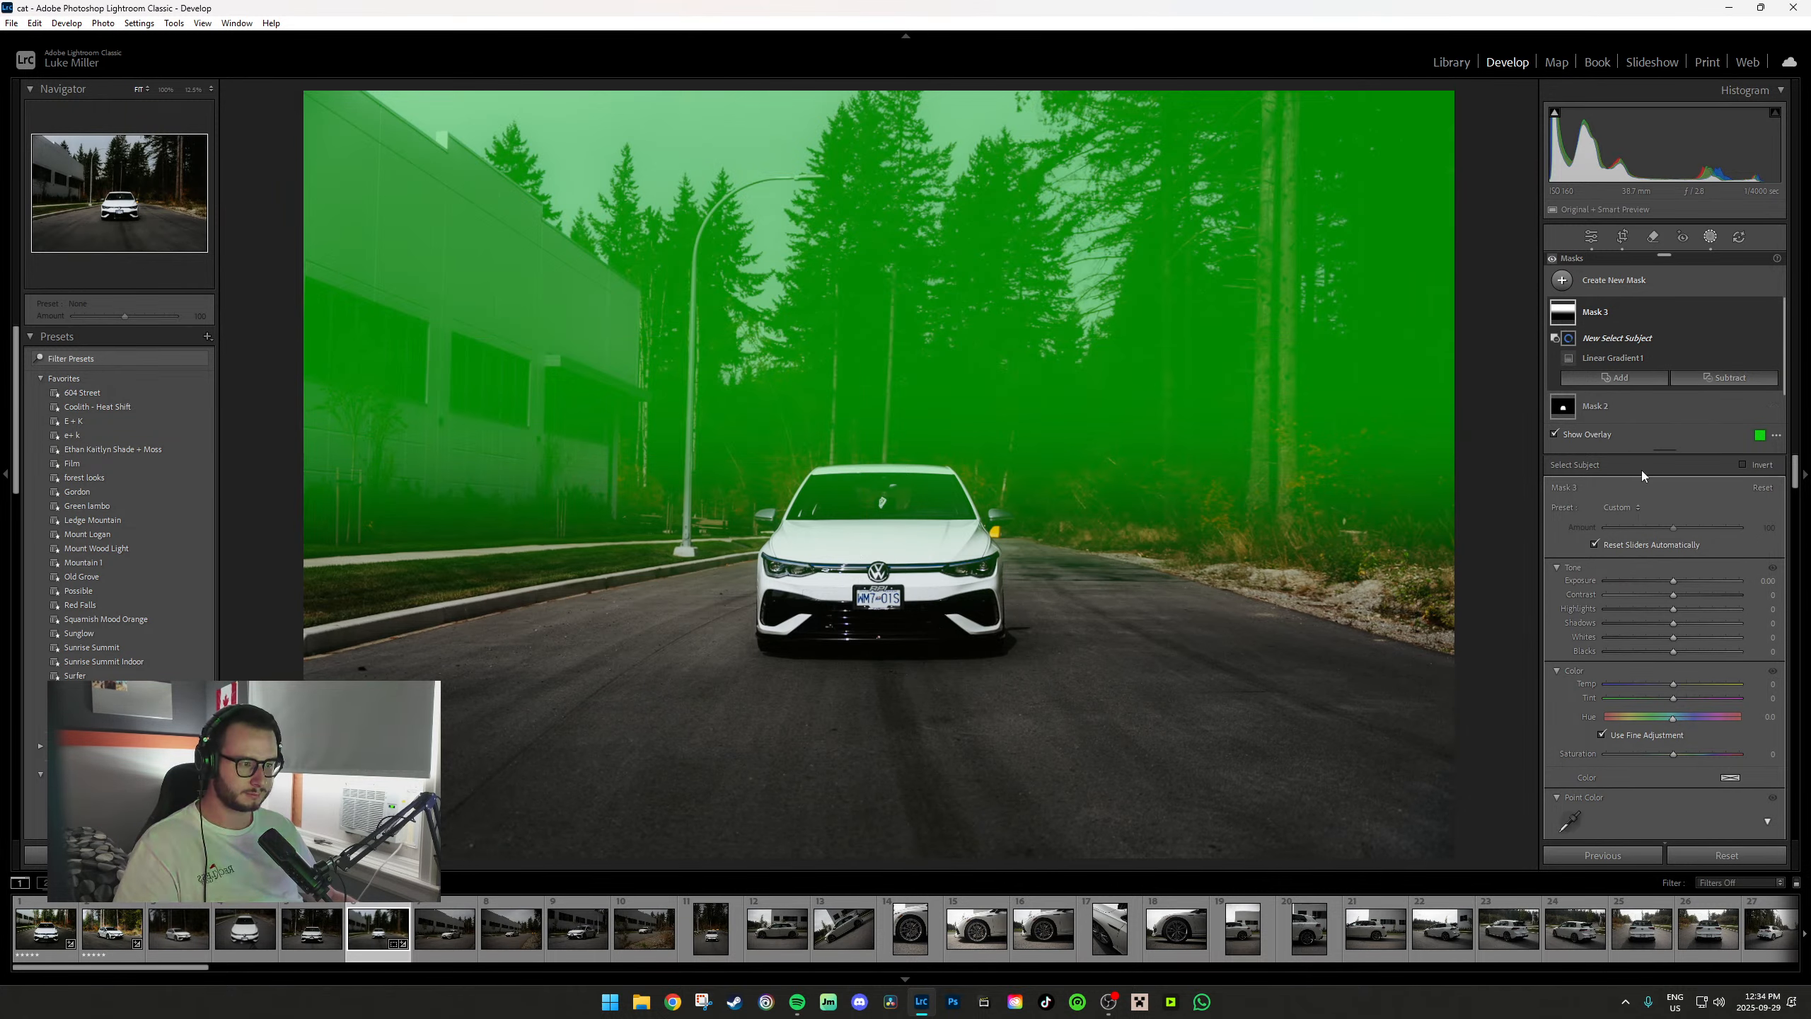
# Brighten the background mask by raising its curve with a point at input 43, output 81.
pyautogui.scroll(-5, 1714, 683)
pyautogui.scroll(2, 1689, 689)
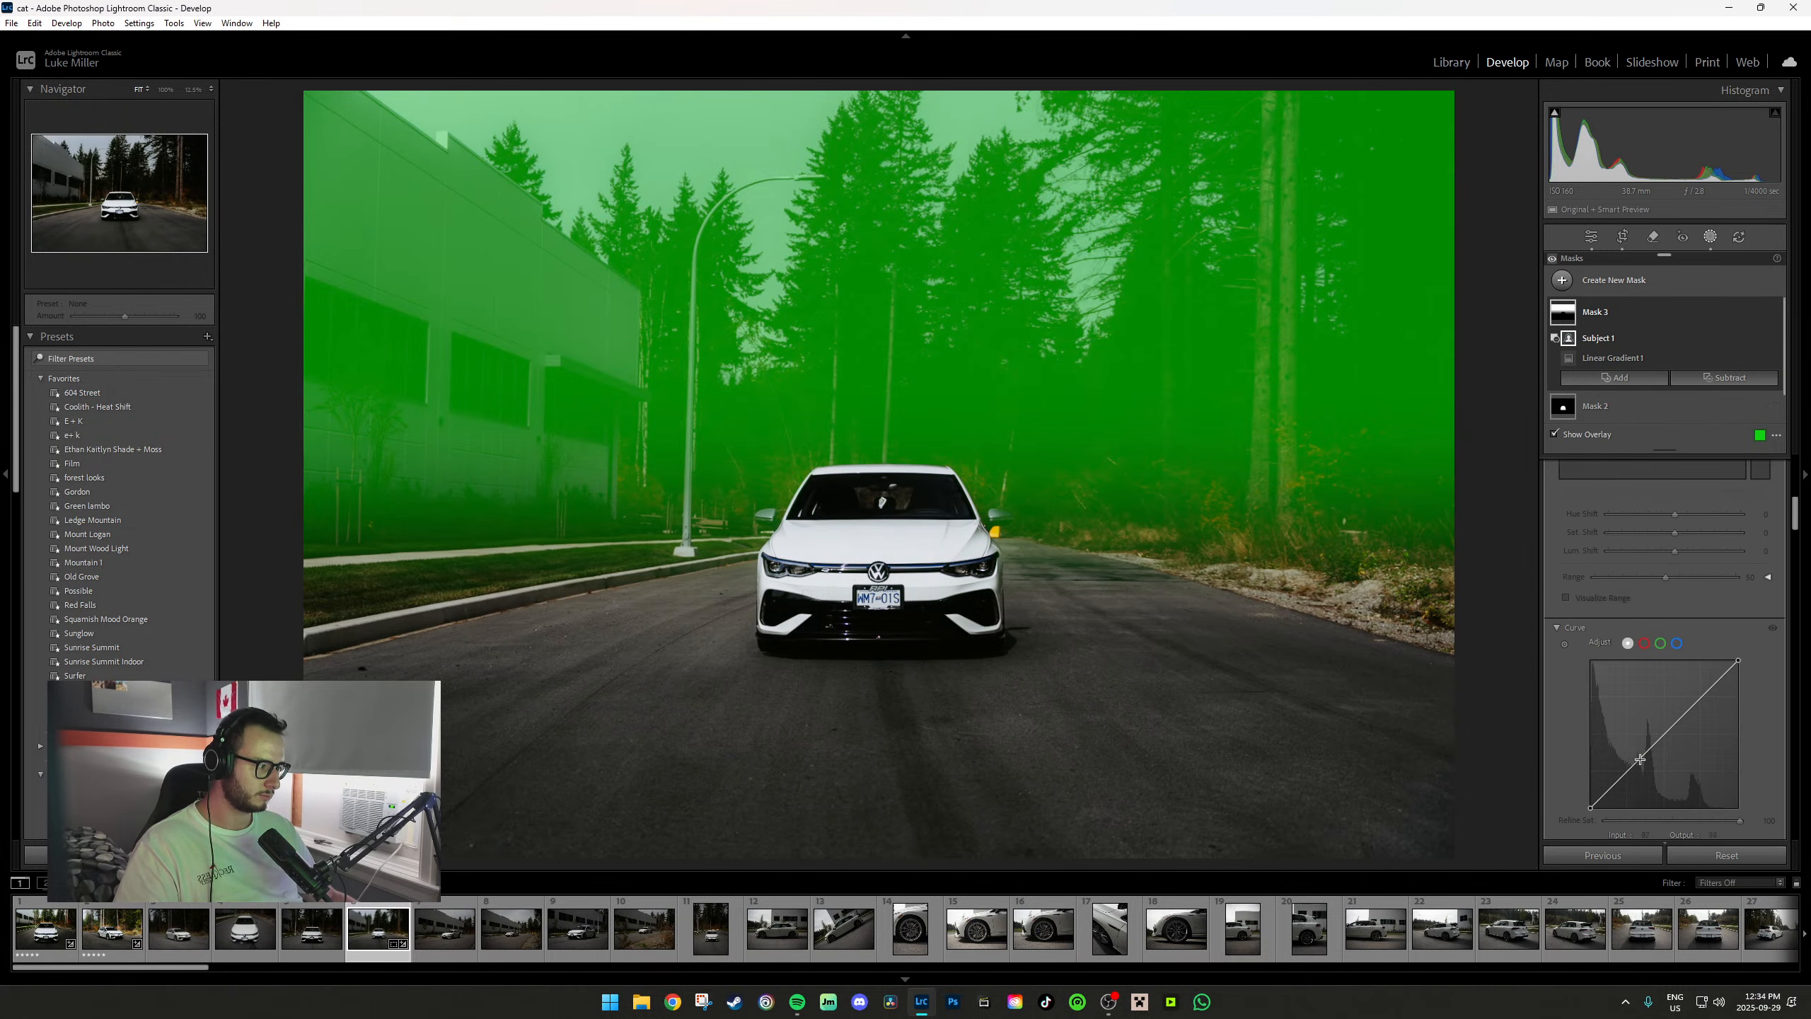
pyautogui.moveTo(1626, 770); pyautogui.dragTo(1614, 762)
pyautogui.scroll(-2, 1664, 753)
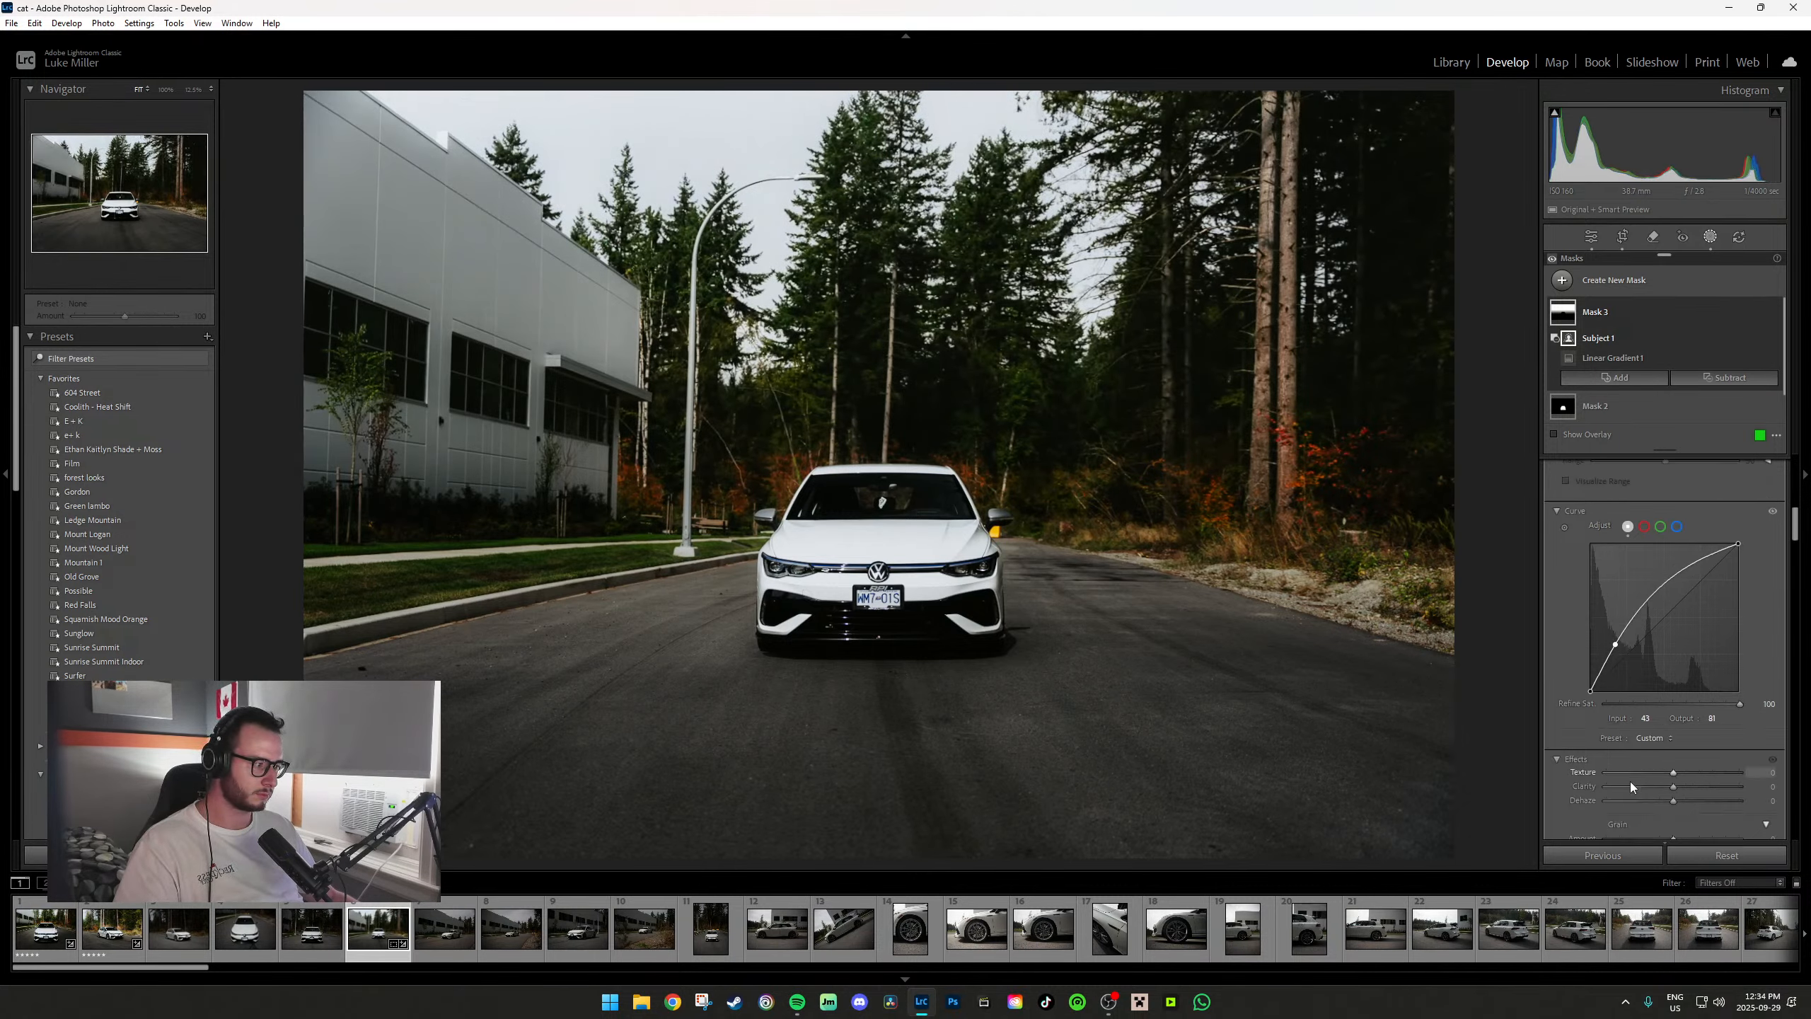
# Set the background mask's contrast to 12, shadows to 32 and saturation to 17, and slightly raise its temperature and tint.
pyautogui.scroll(5, 1706, 713)
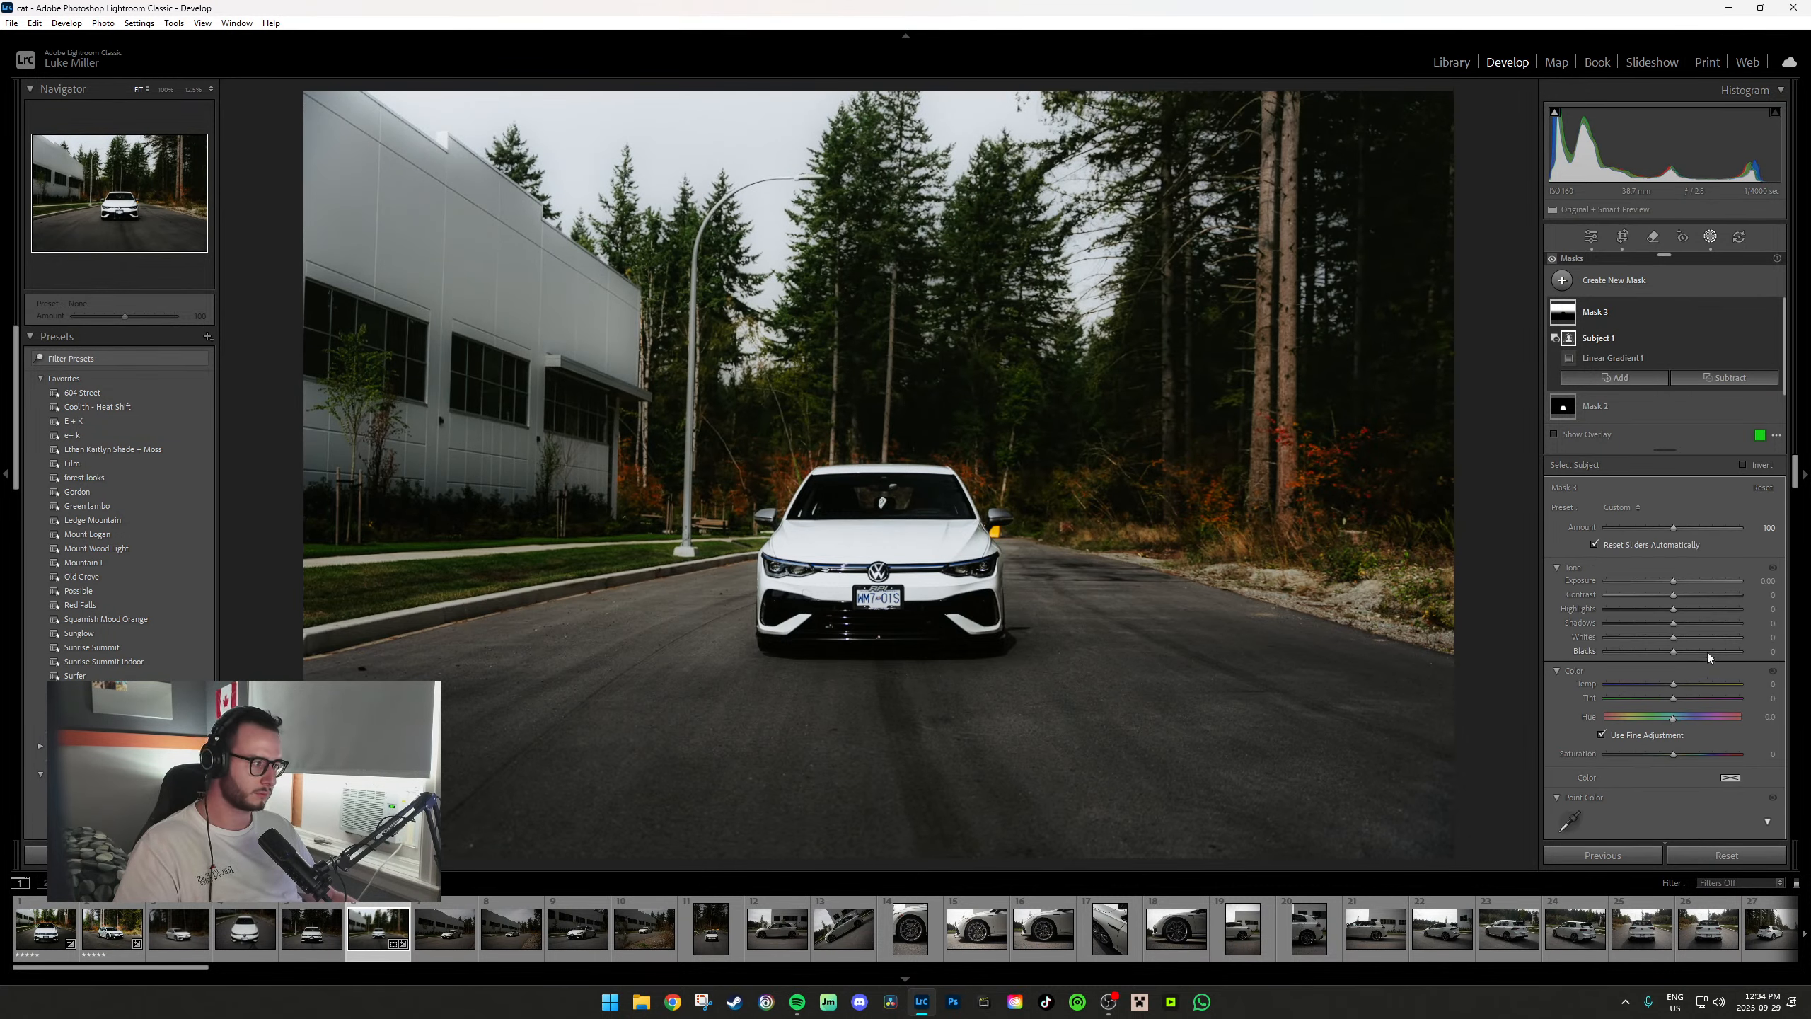
pyautogui.moveTo(1674, 595); pyautogui.dragTo(1694, 622)
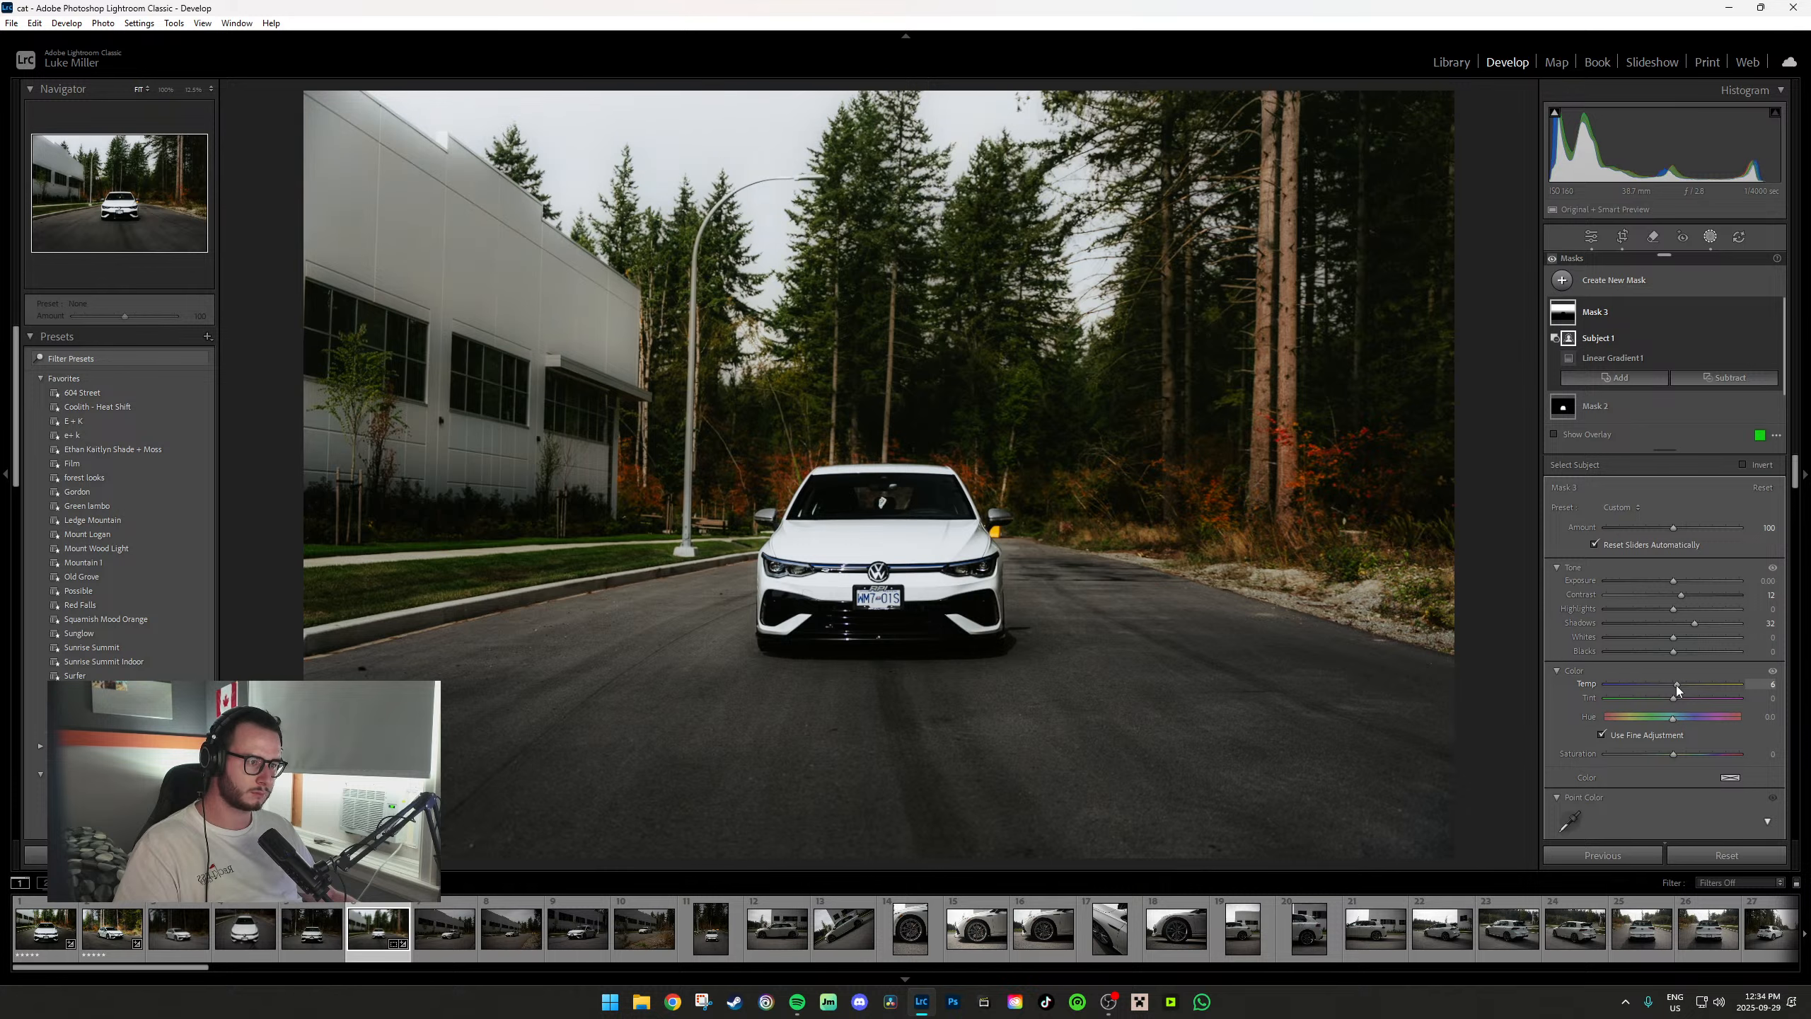
pyautogui.moveTo(1676, 685); pyautogui.dragTo(1678, 698)
pyautogui.scroll(-3, 1713, 745)
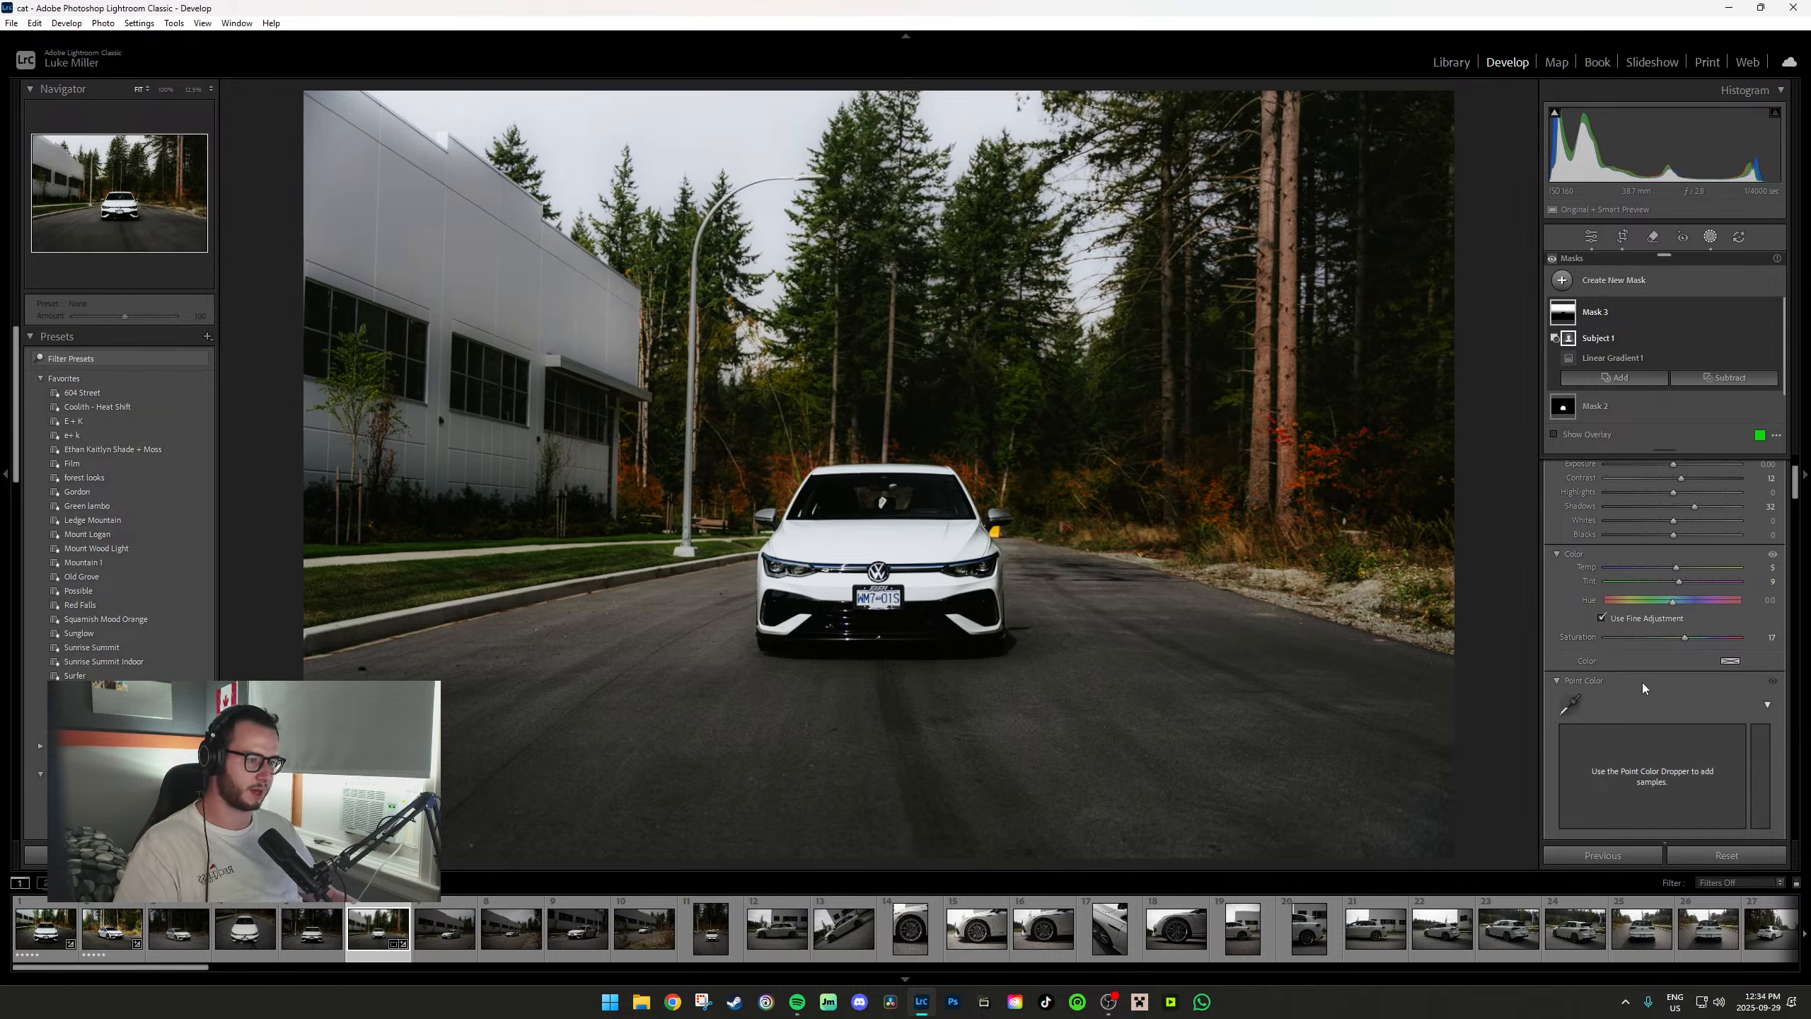
# Soften the background mask with clarity at -71, texture at -24 and dehaze at -11.
pyautogui.scroll(-5, 1641, 682)
pyautogui.scroll(-5, 1674, 696)
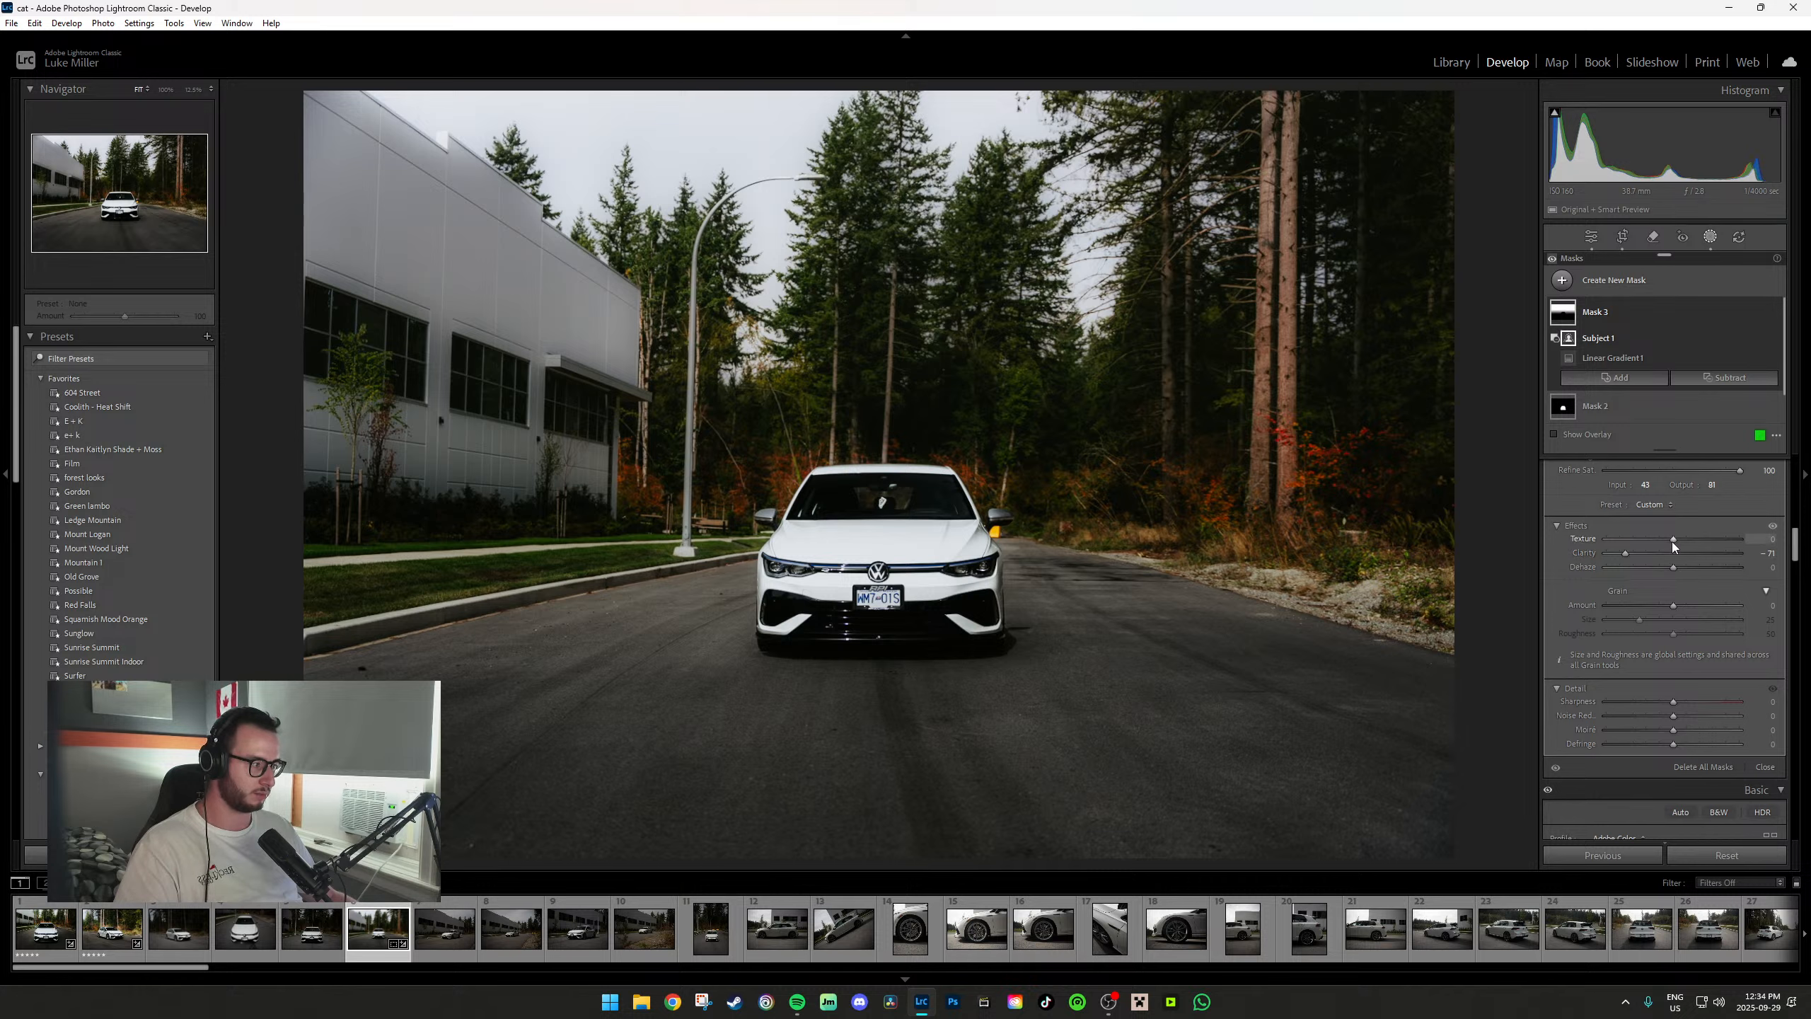
pyautogui.moveTo(1654, 539); pyautogui.dragTo(1666, 568)
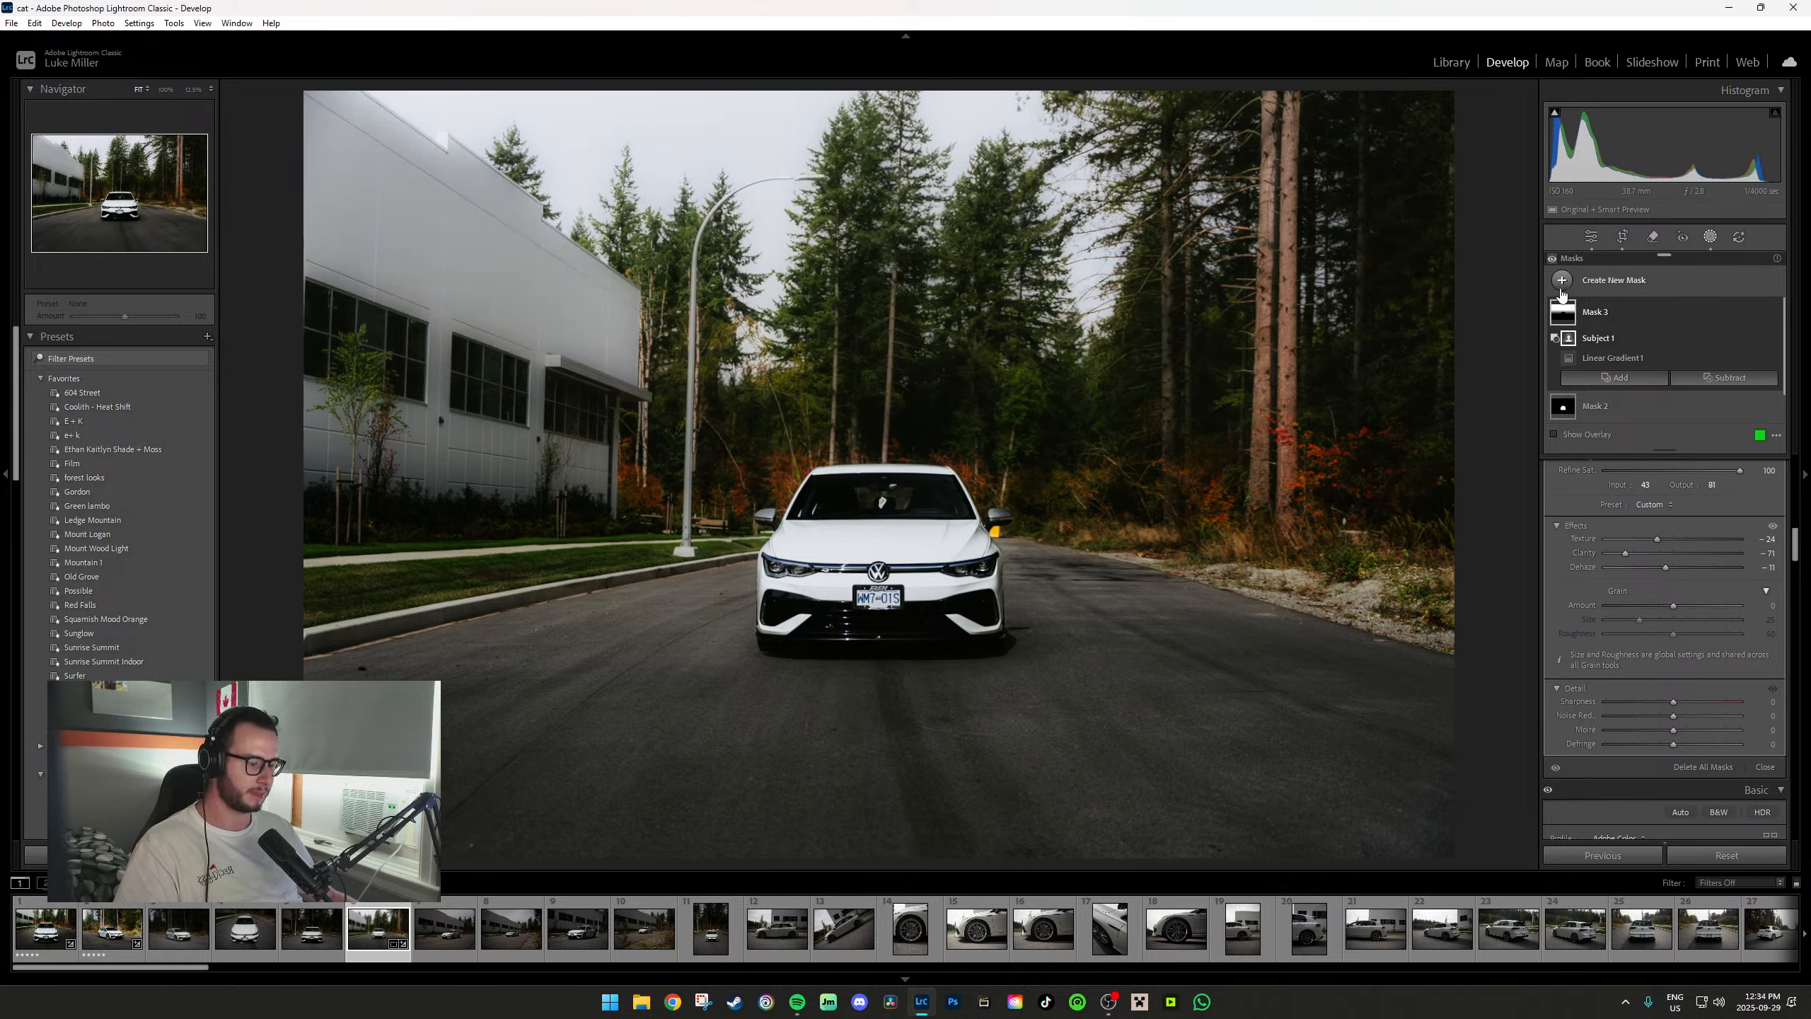
# Add a wide, flat radial gradient mask across the lower tree line behind the car and subtract the car.
pyautogui.press('m')
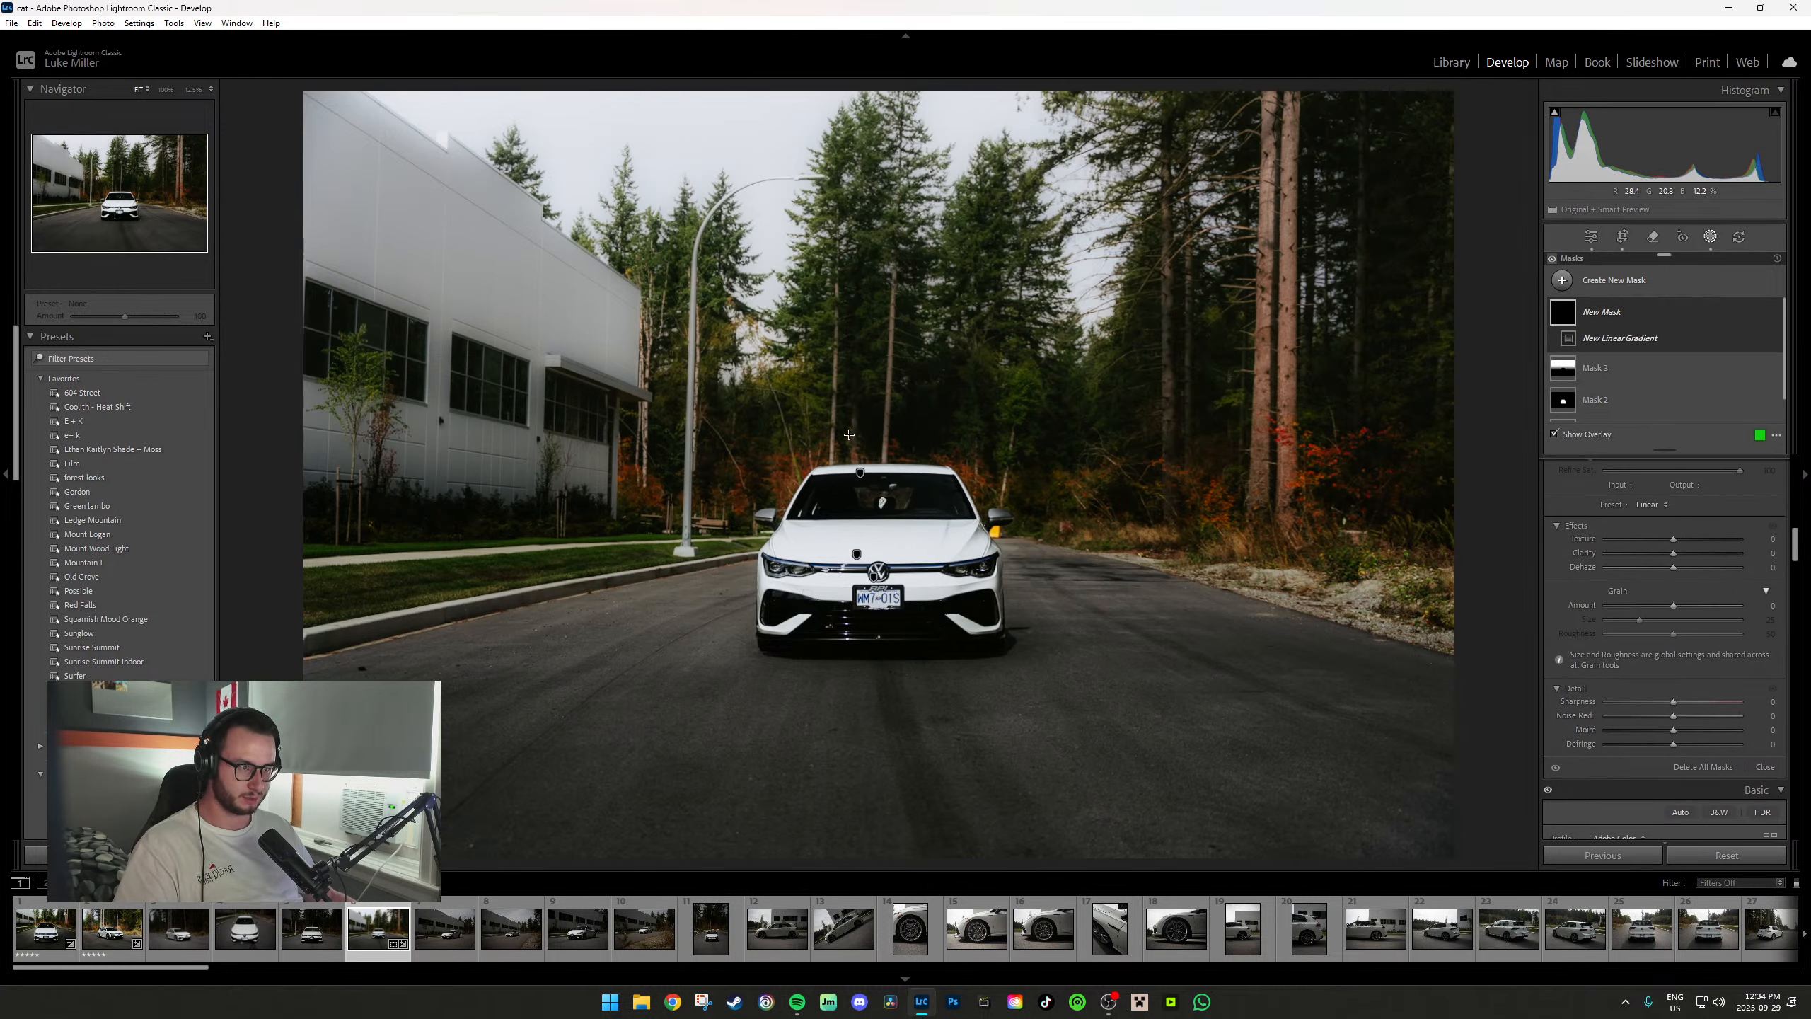
pyautogui.hotkey('shift', 'r')
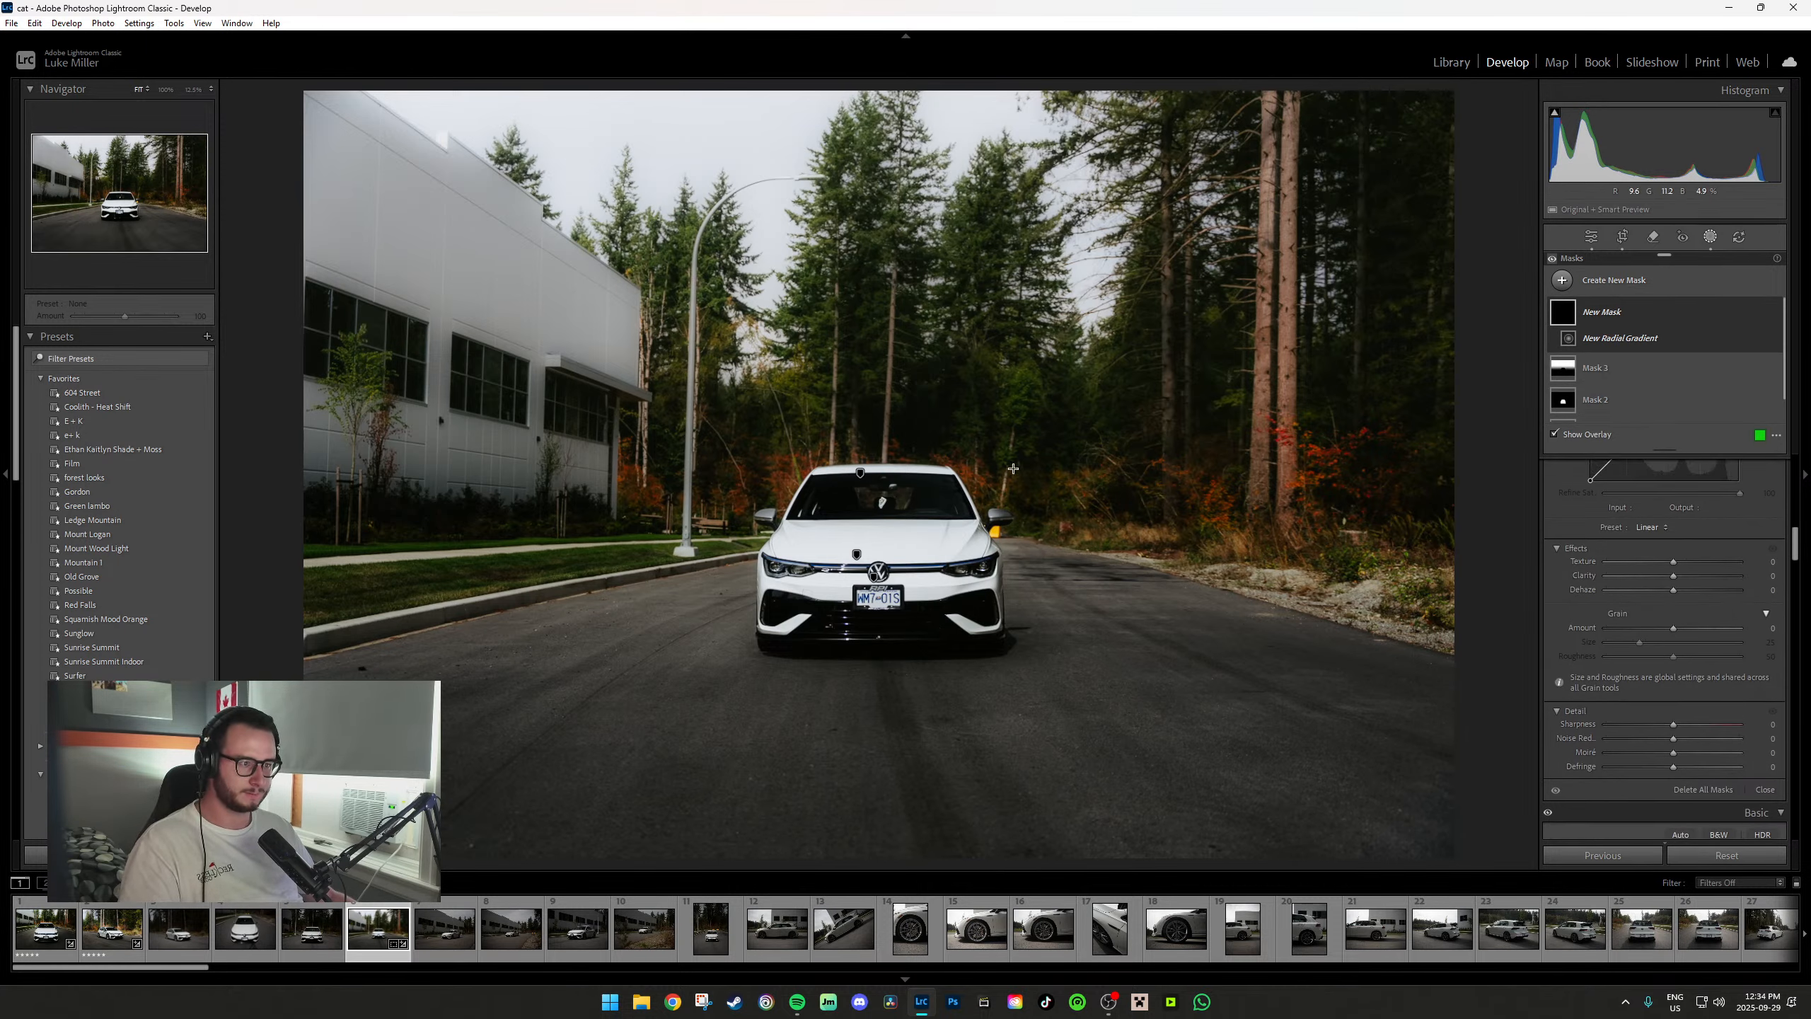
pyautogui.moveTo(794, 421); pyautogui.dragTo(1647, 579)
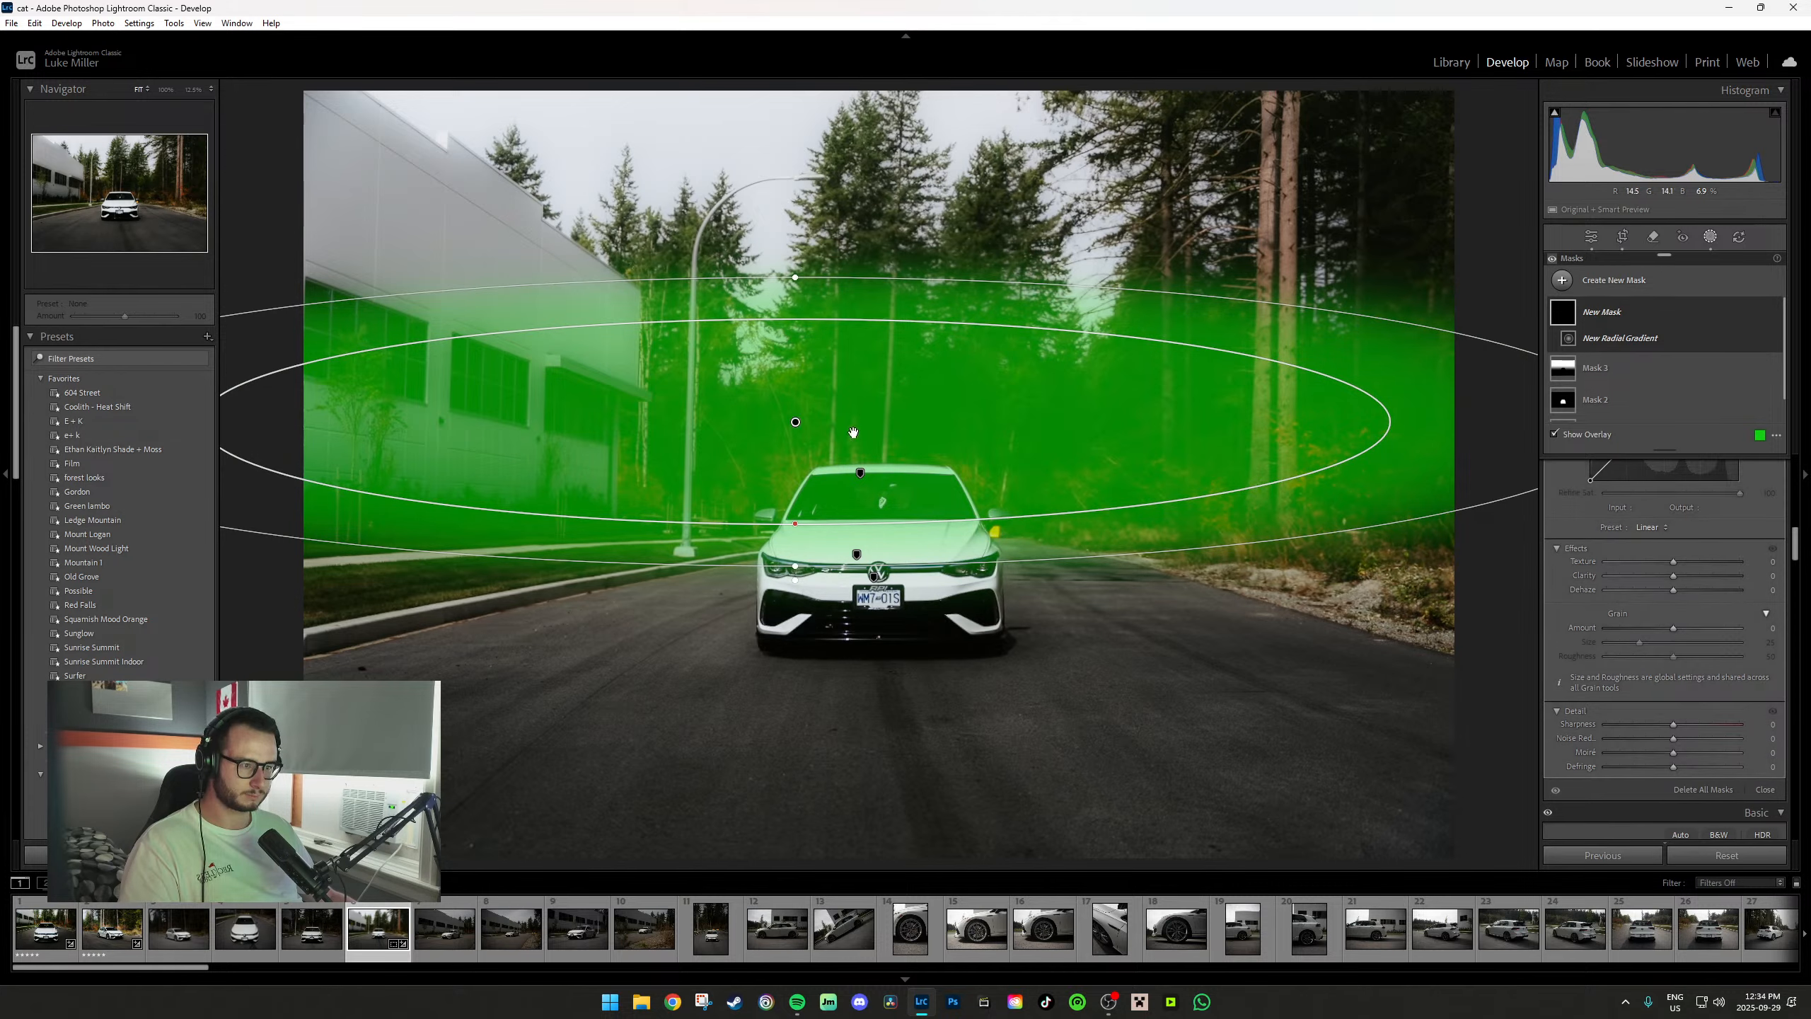
pyautogui.moveTo(866, 441); pyautogui.dragTo(916, 482)
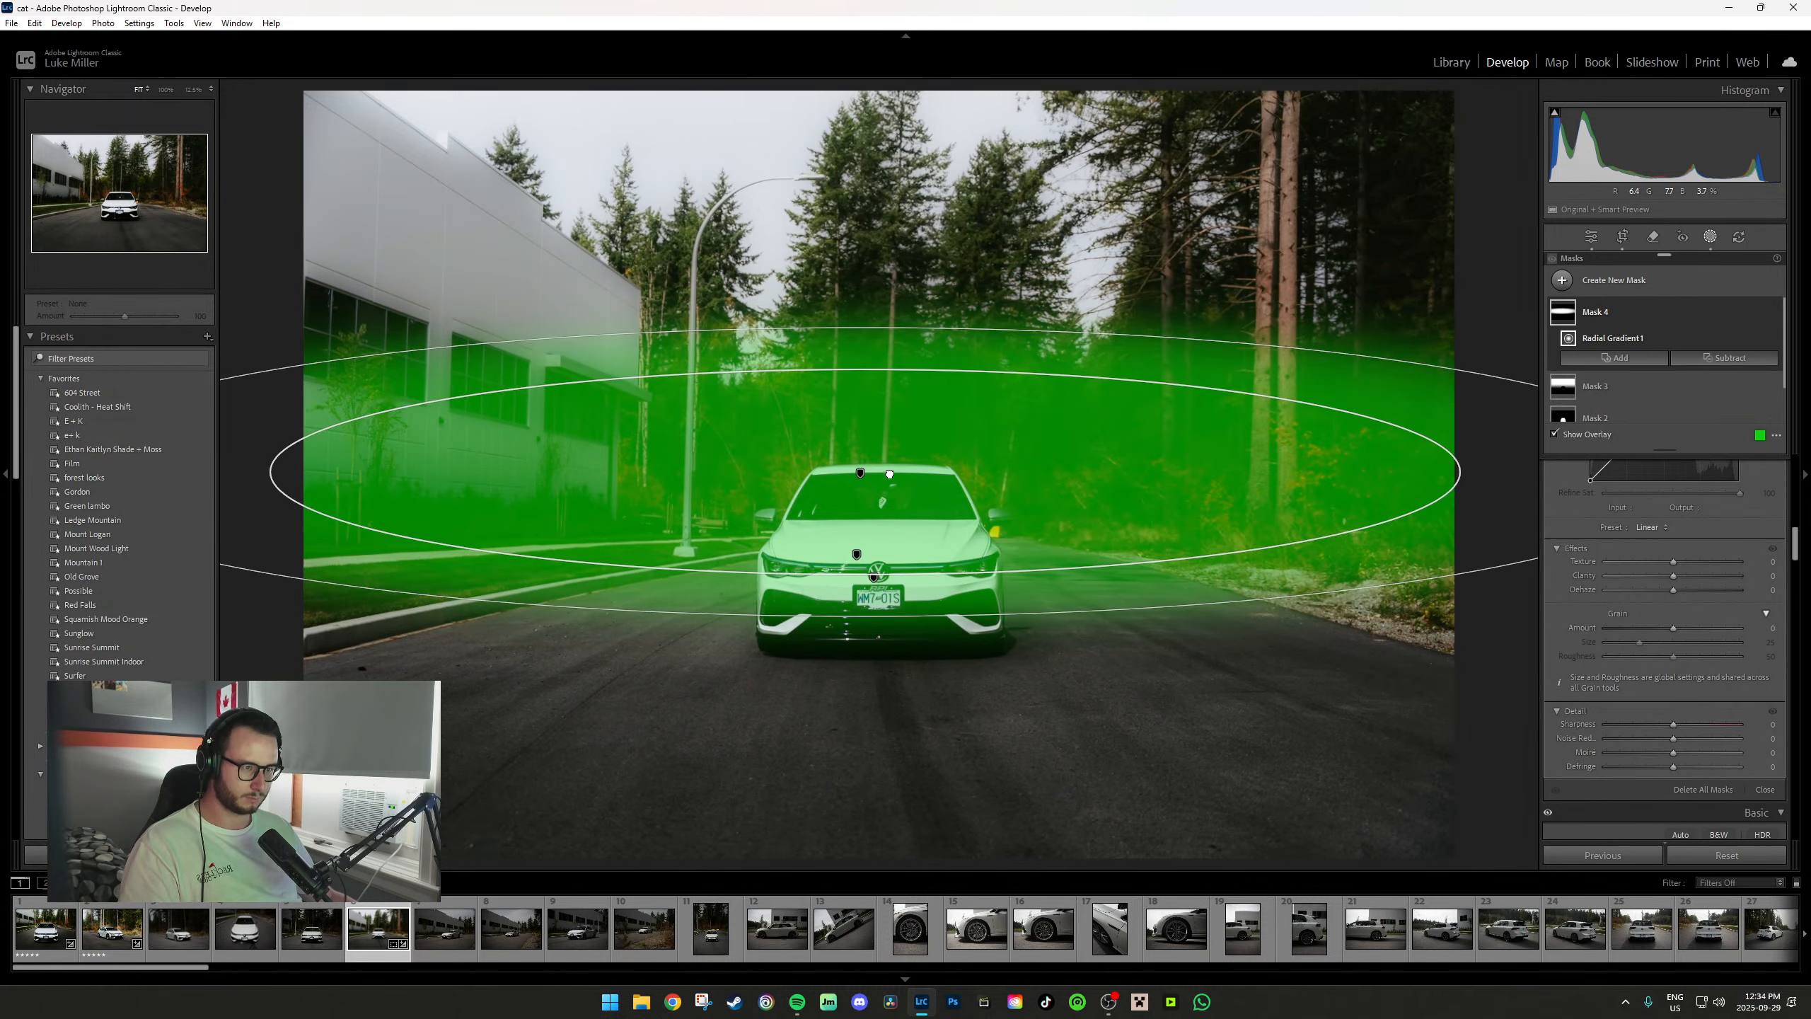
pyautogui.click(1725, 357)
pyautogui.click(1729, 394)
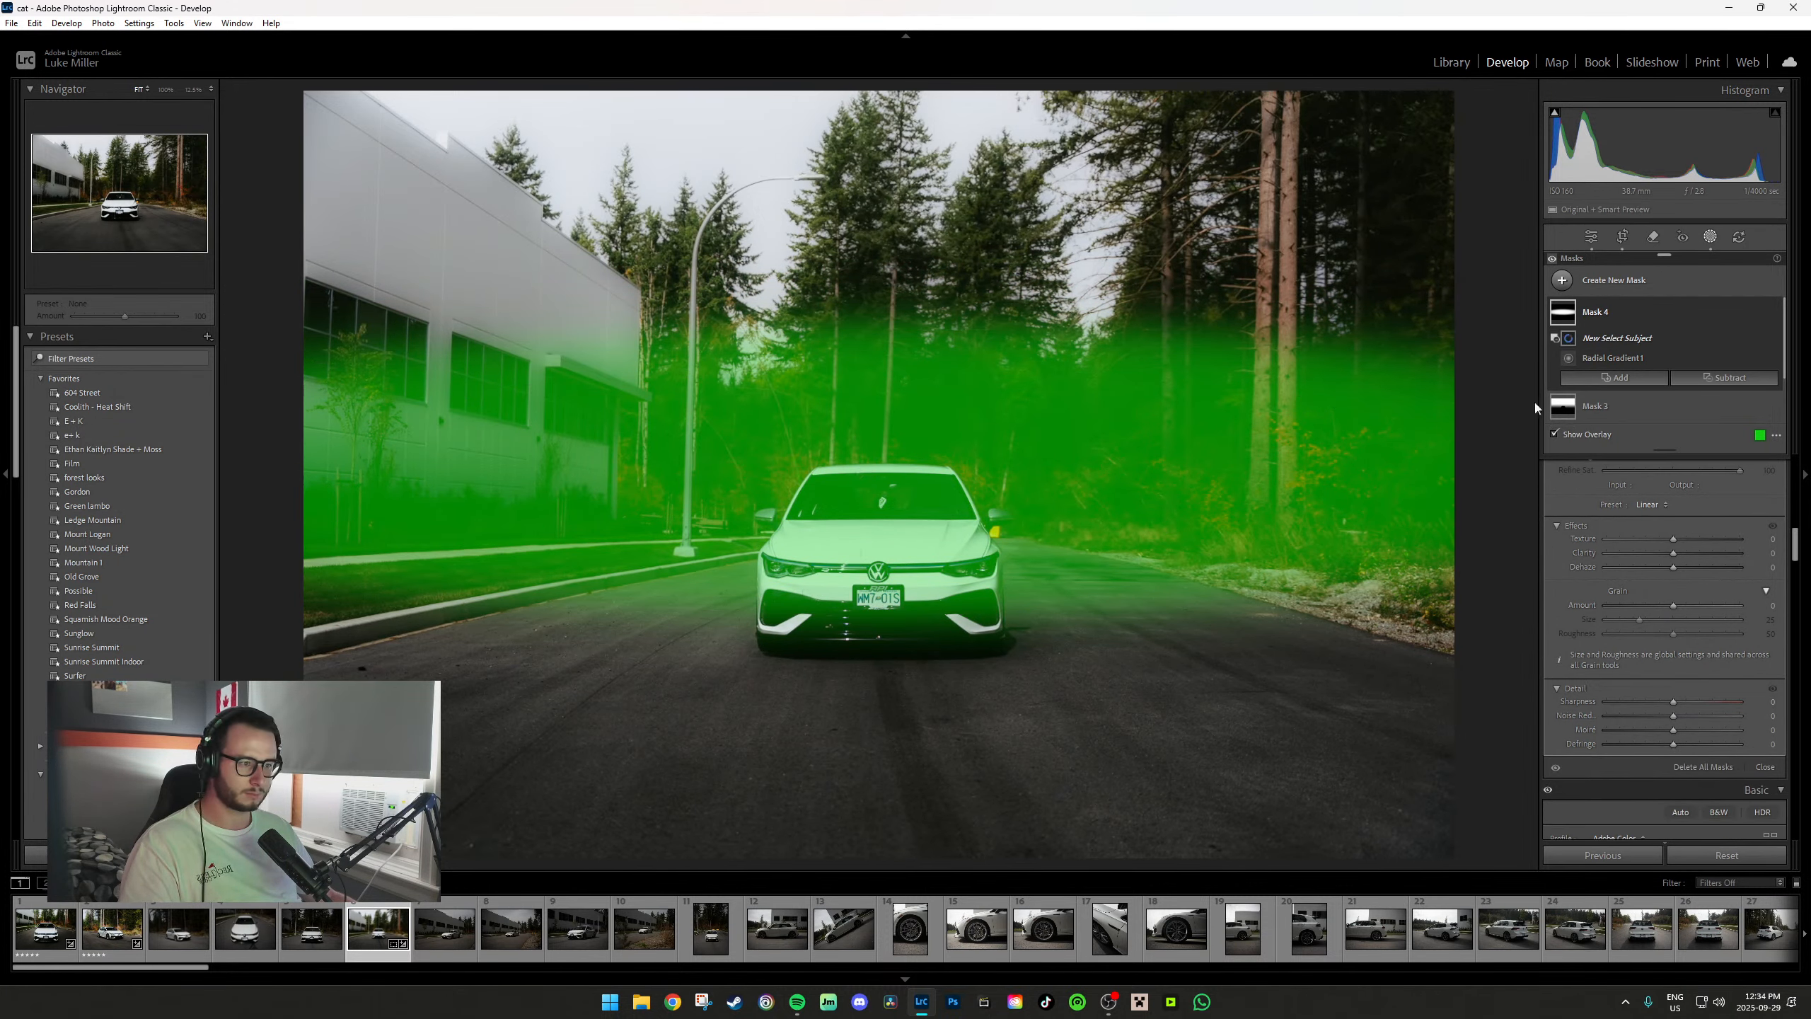
# Give the radial mask a hazy glow with clarity at -80 and exposure at 0.19.
pyautogui.scroll(3, 1688, 678)
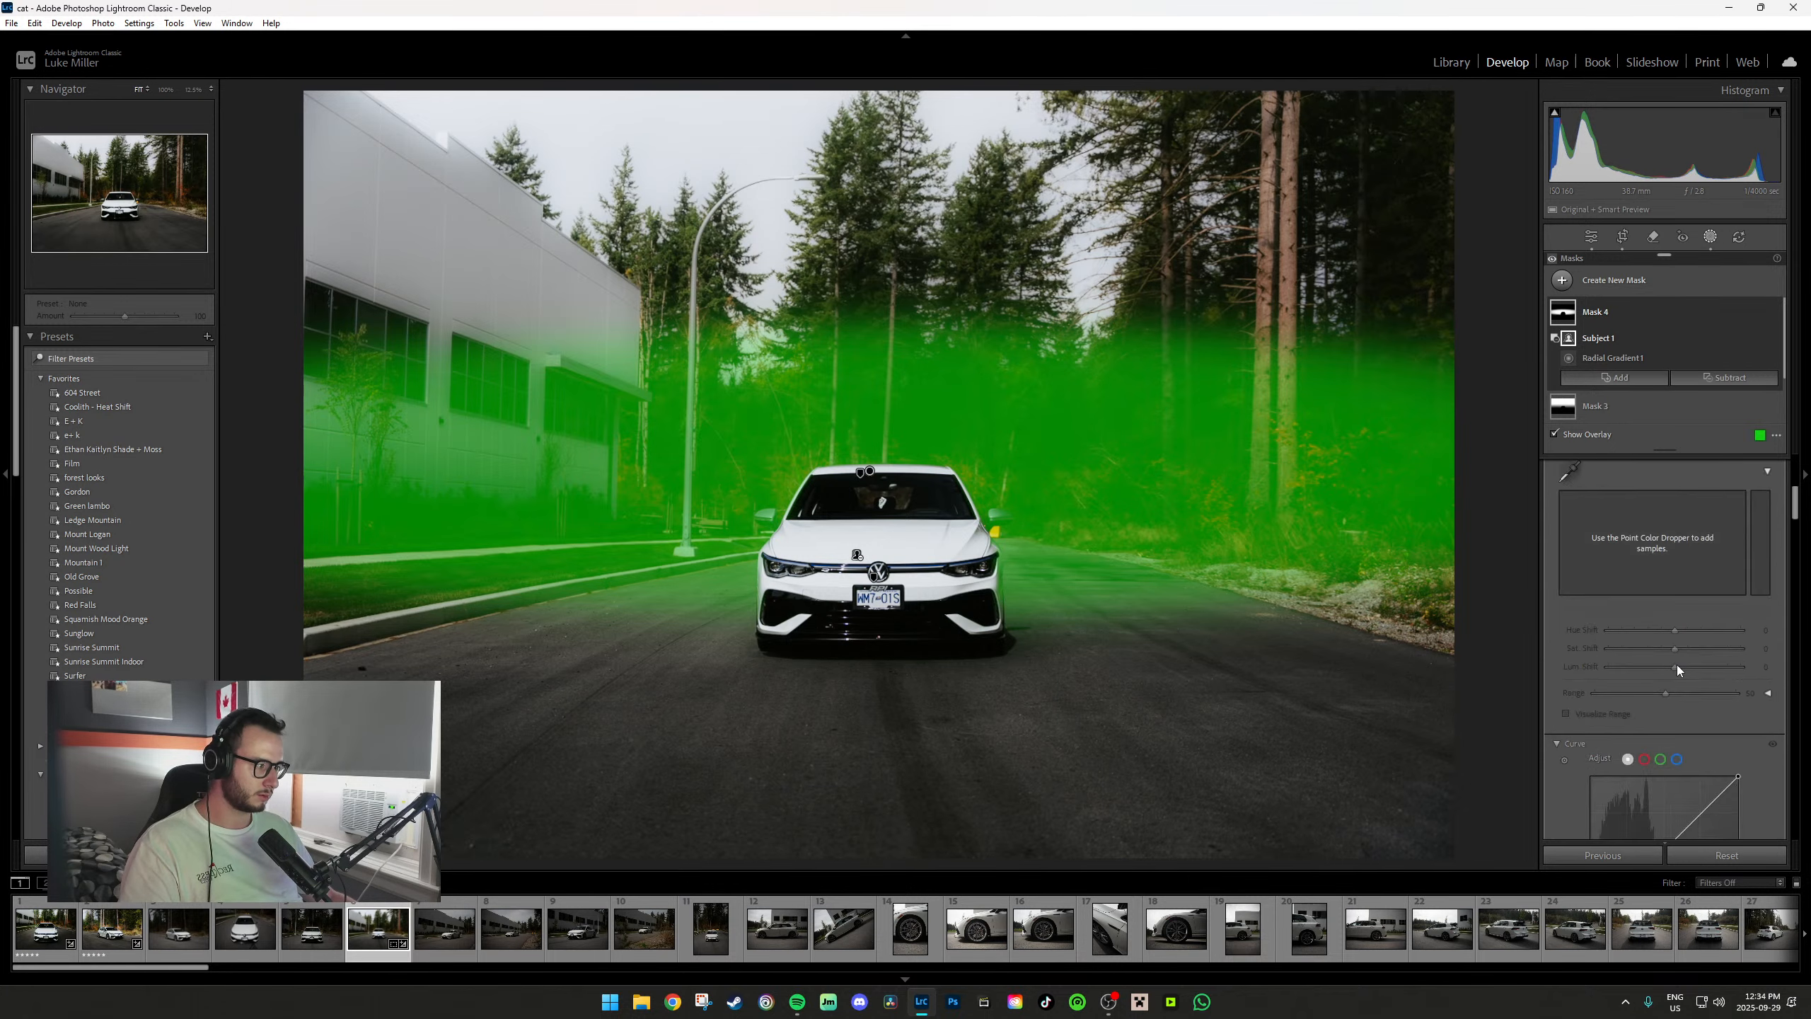
pyautogui.scroll(-3, 1678, 648)
pyautogui.press('o')
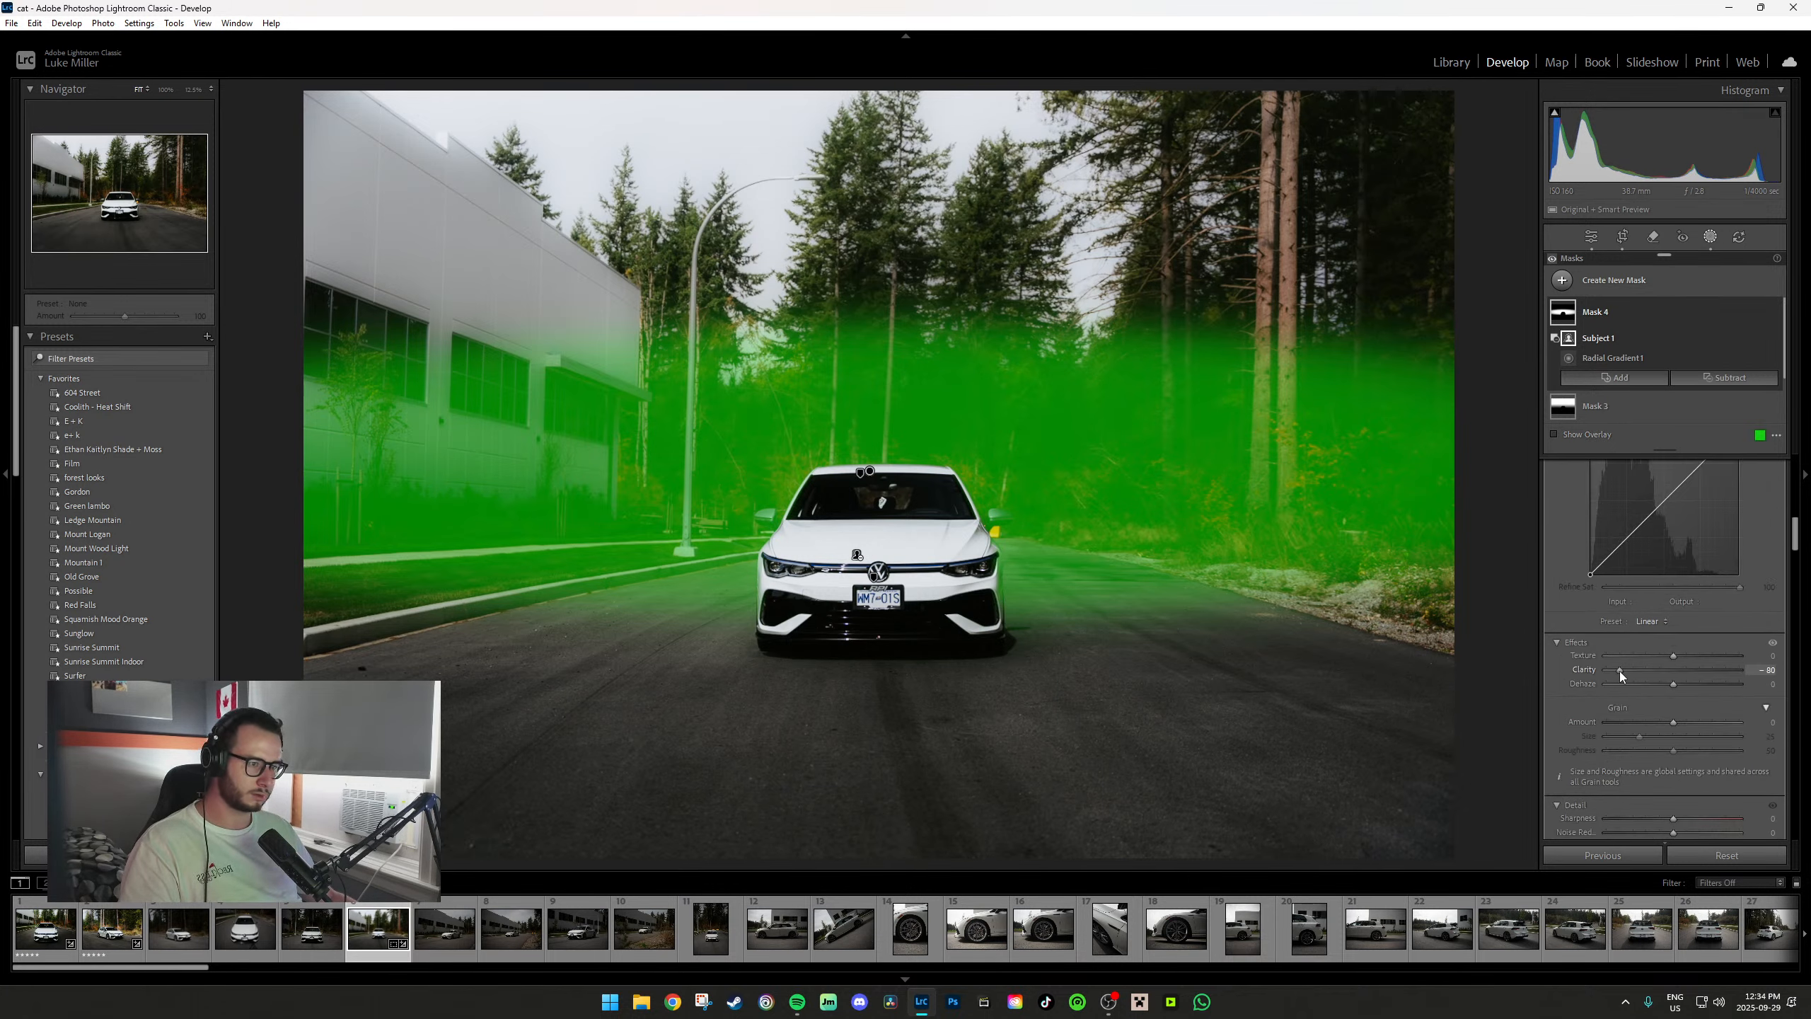
pyautogui.scroll(5, 1712, 696)
pyautogui.scroll(2, 1680, 591)
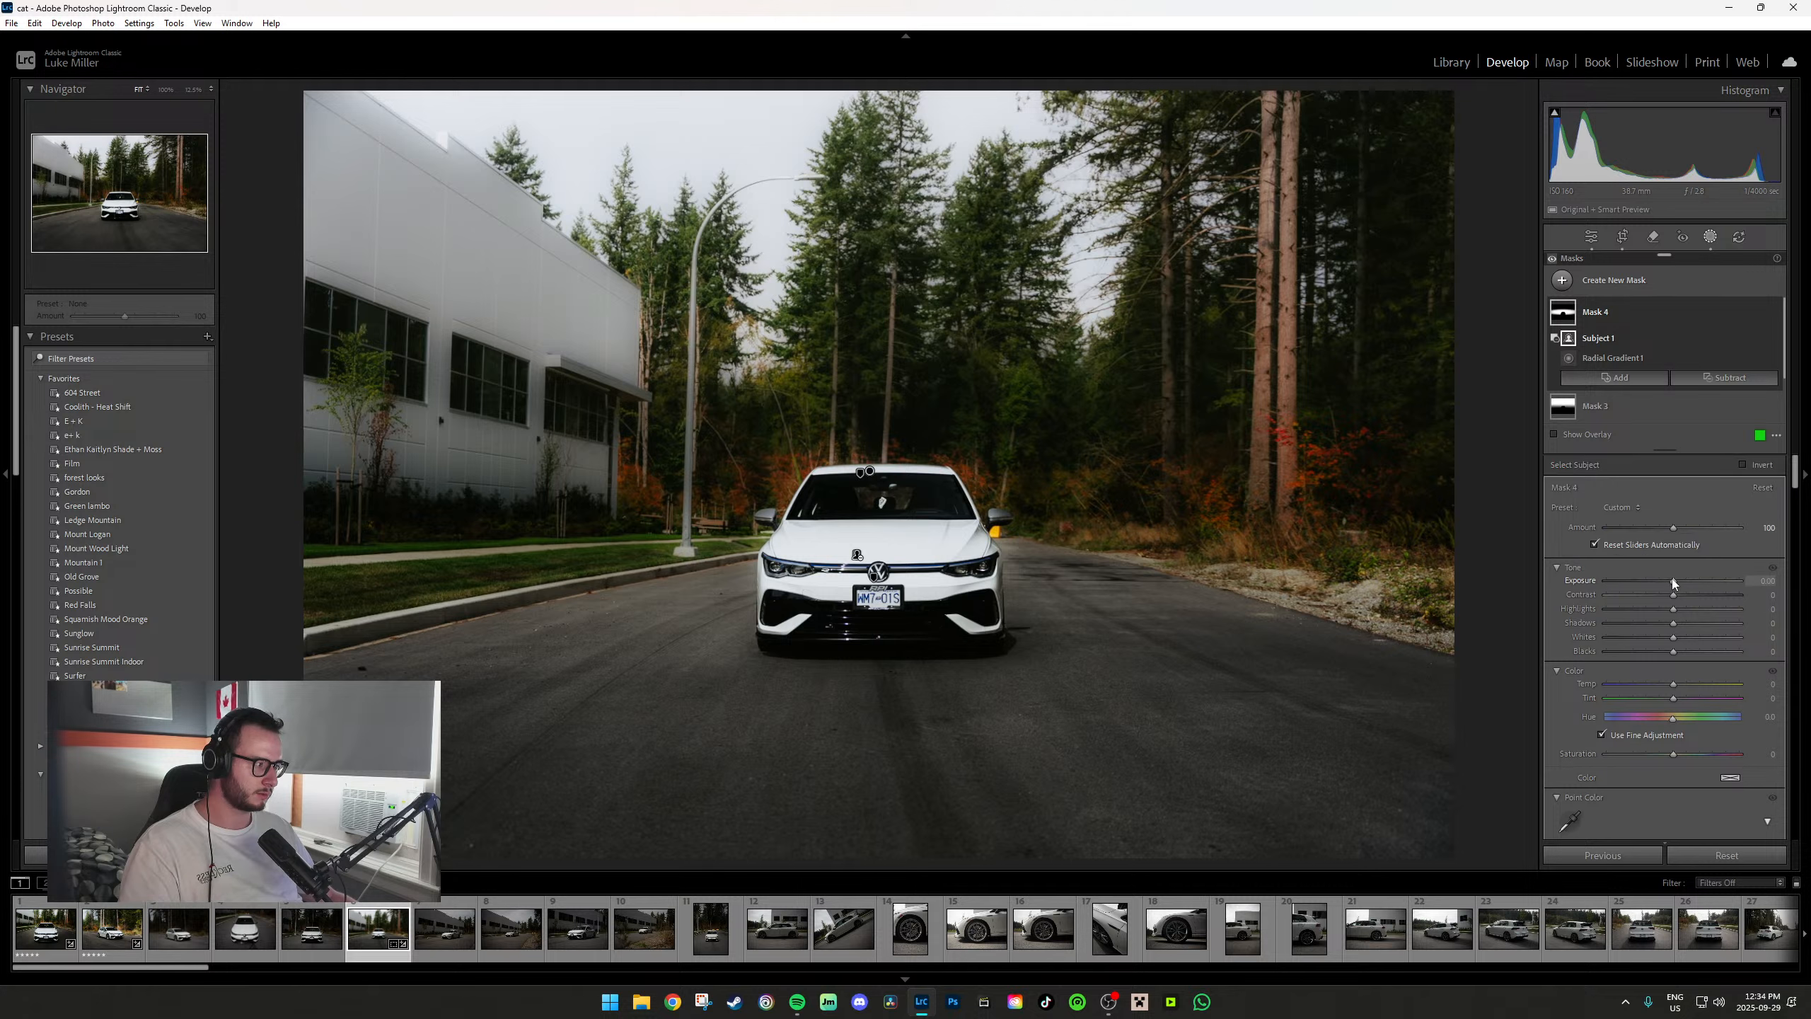
pyautogui.moveTo(1673, 580); pyautogui.dragTo(1678, 581)
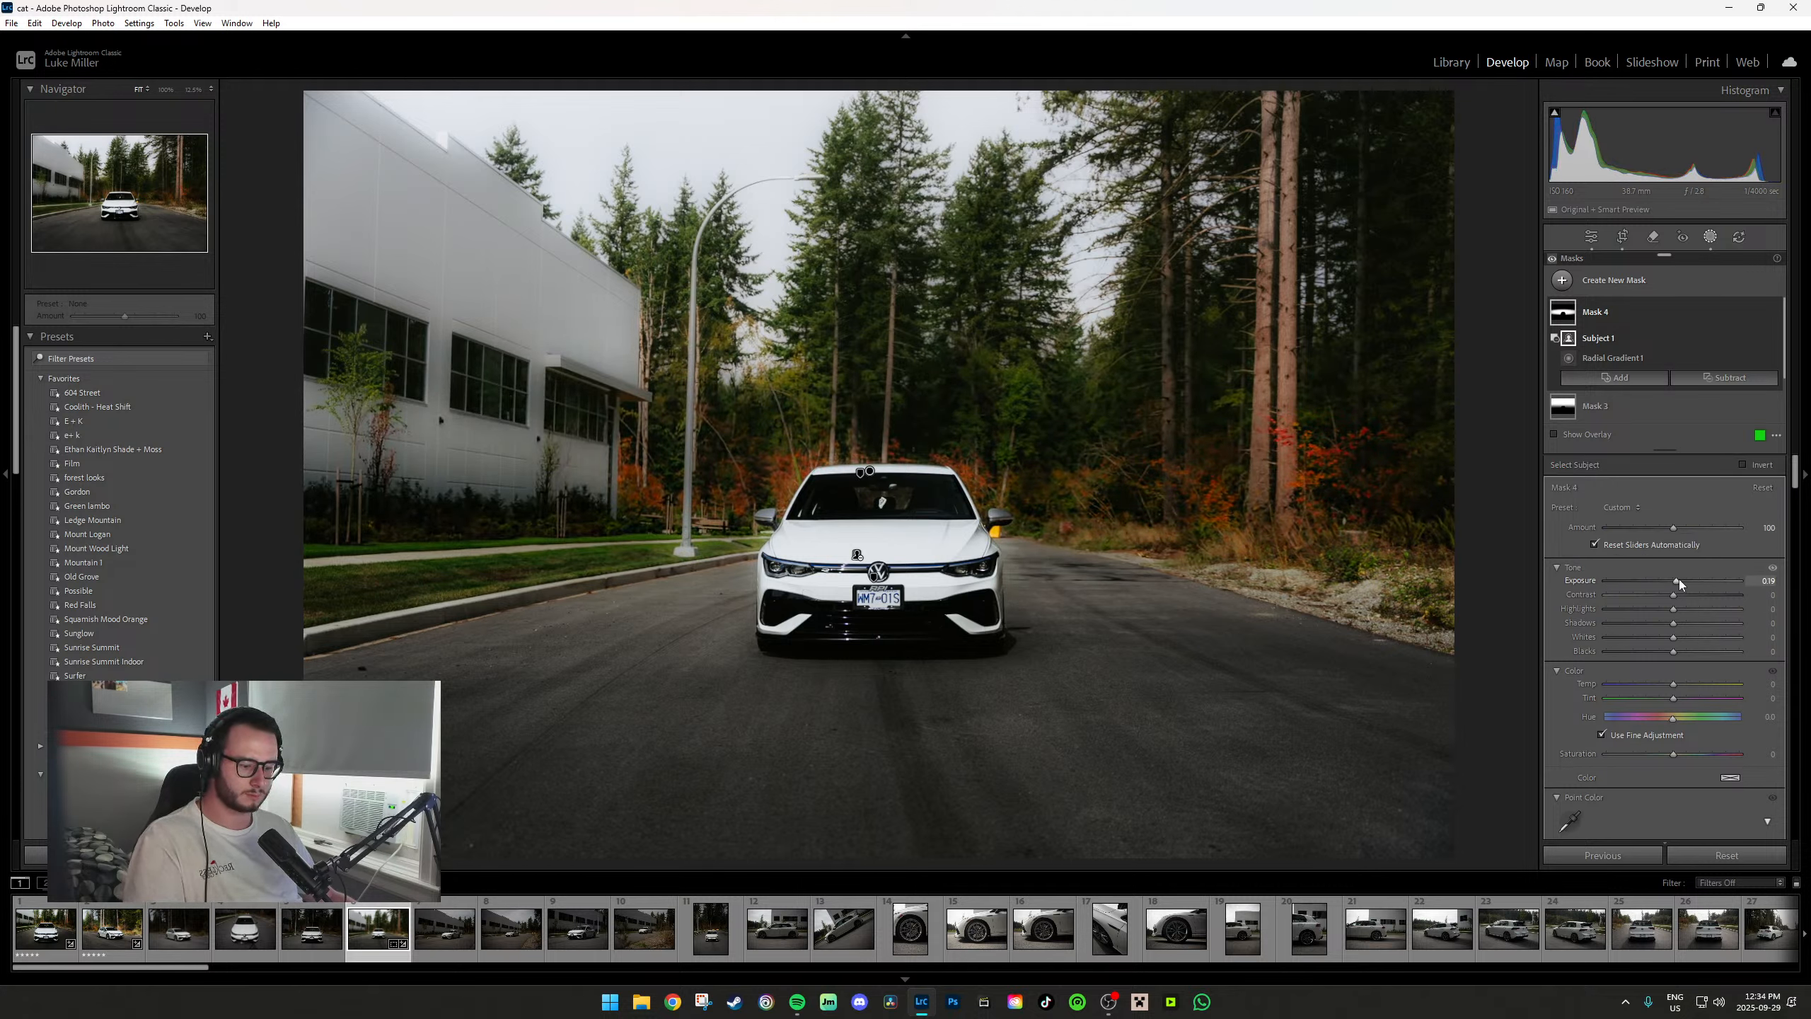
# Add a large radial gradient mask centred on the car with feather 69 and invert it to cover the surroundings.
pyautogui.press('Escape')
pyautogui.hotkey('shift', 'm')
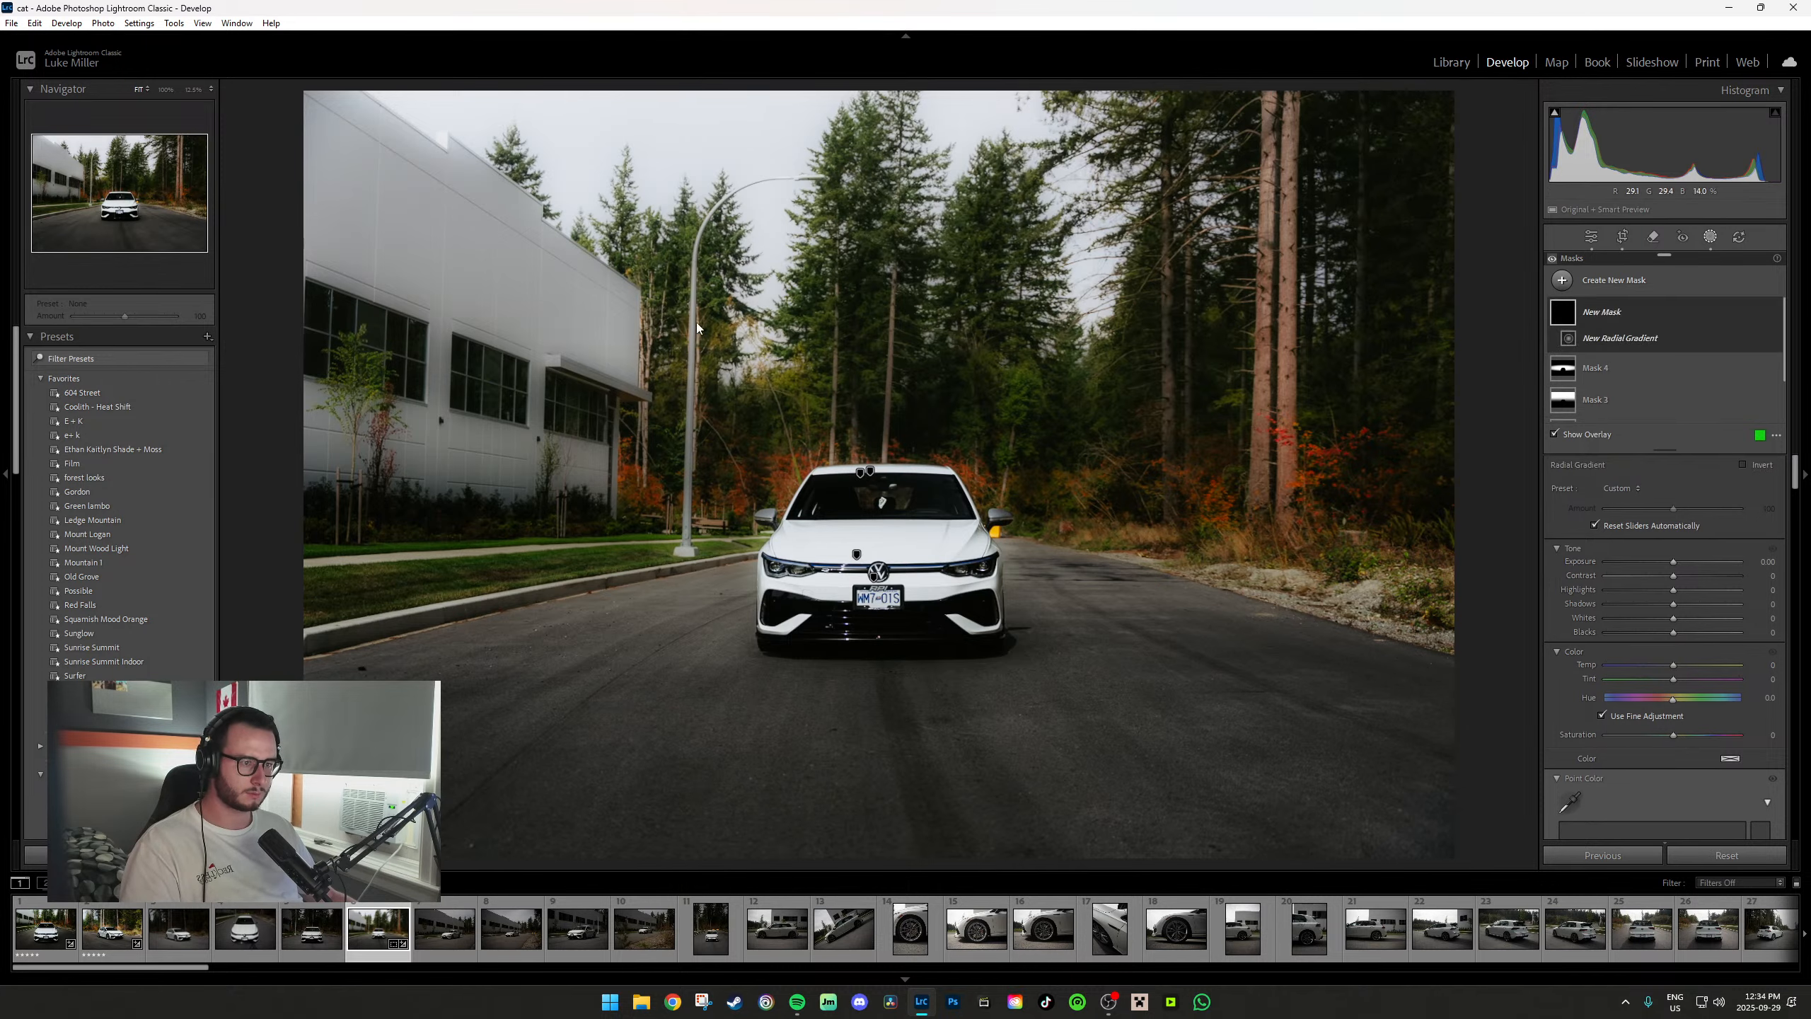
pyautogui.moveTo(773, 464); pyautogui.dragTo(1229, 804)
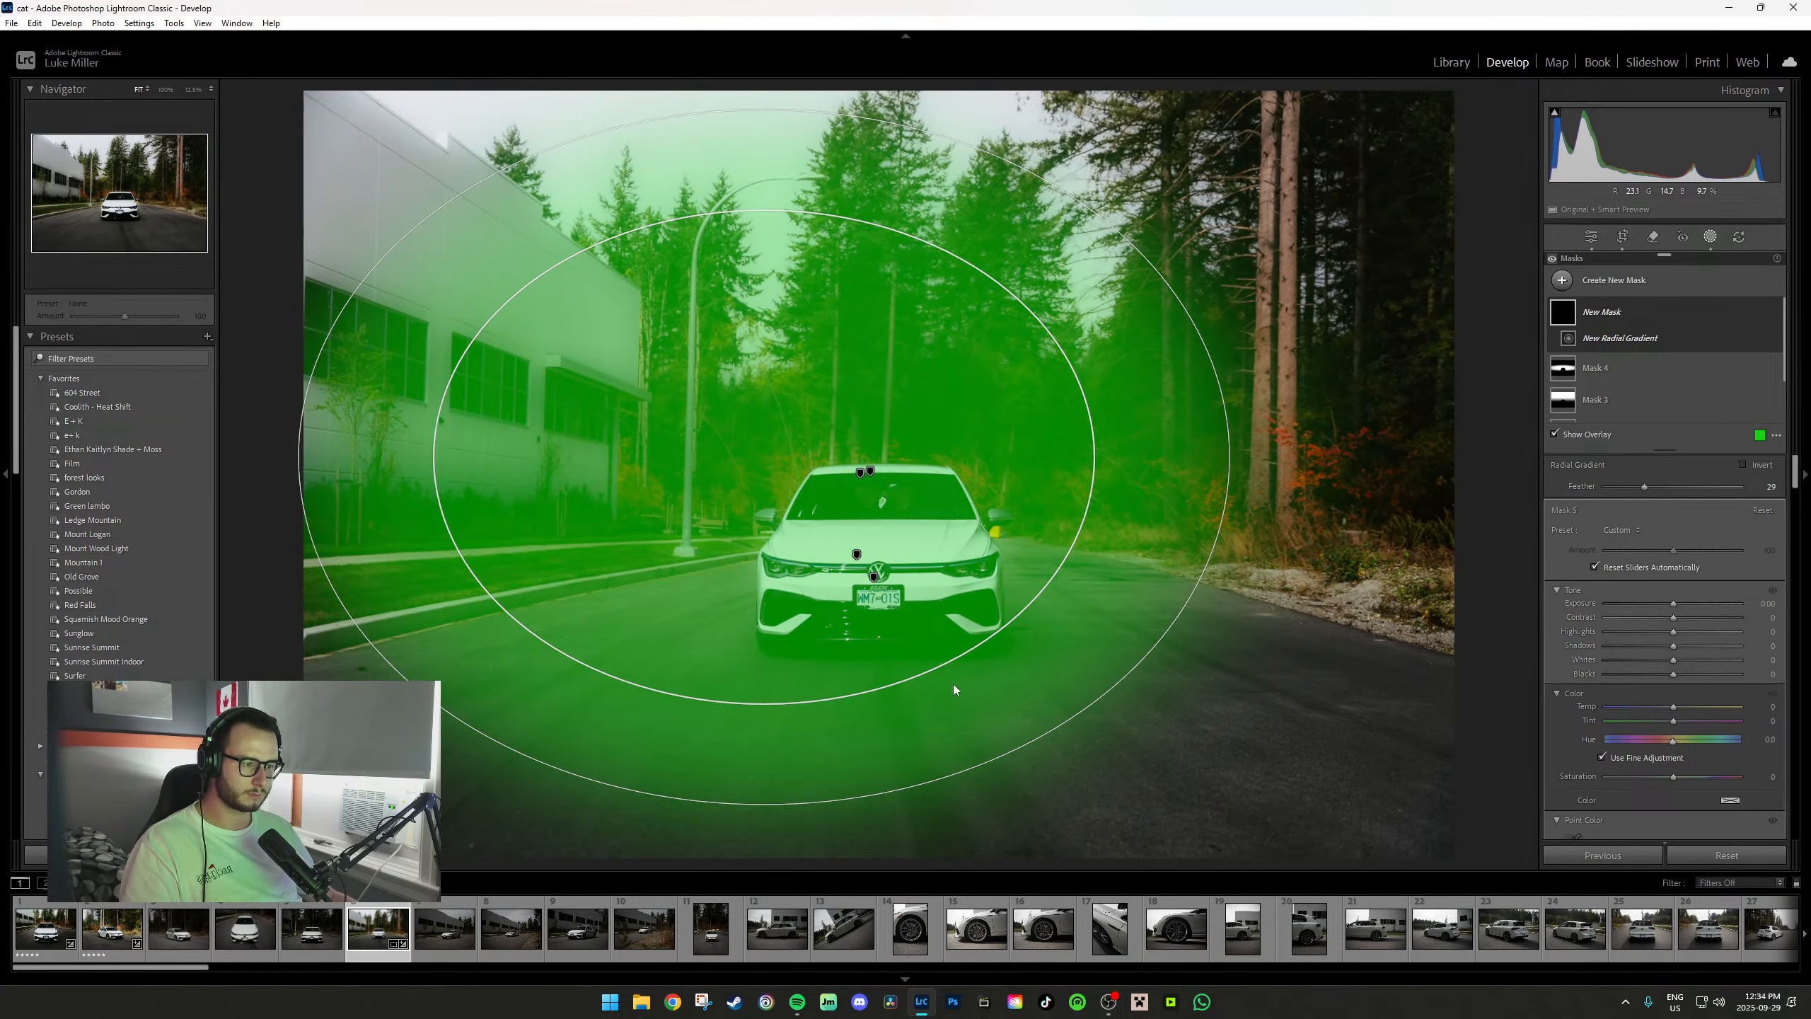
pyautogui.moveTo(763, 703); pyautogui.dragTo(763, 564)
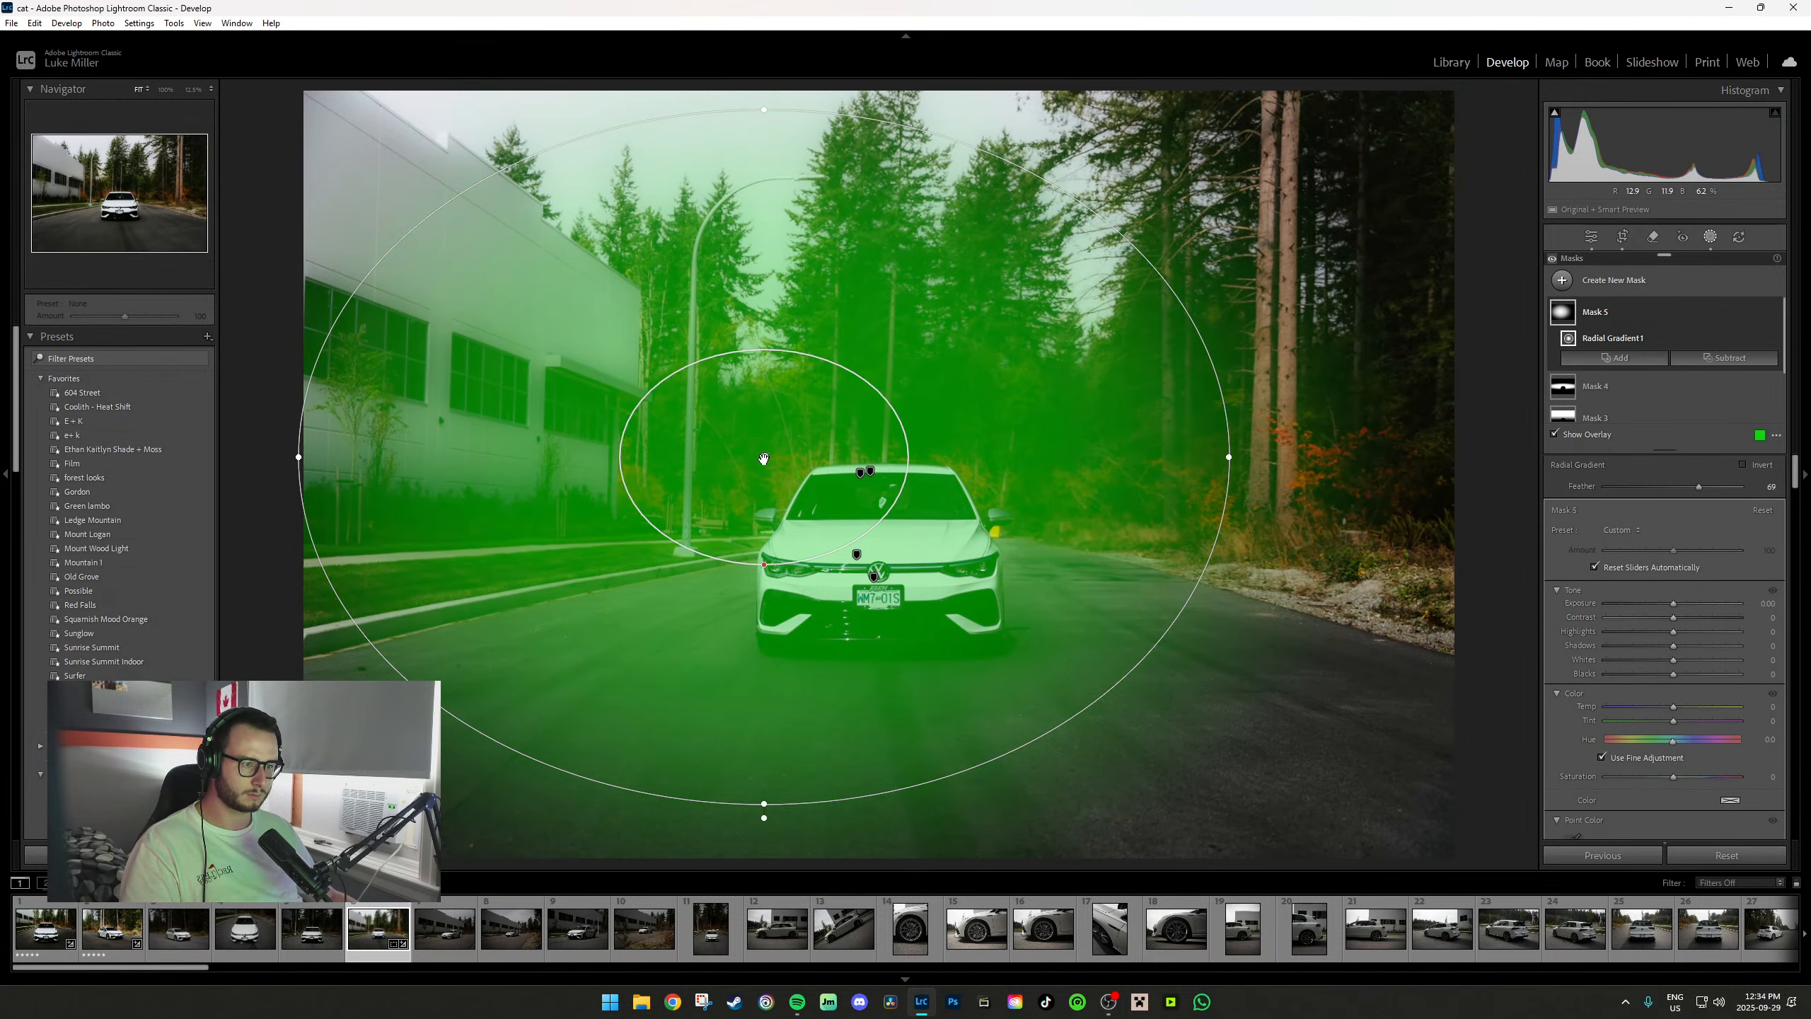
pyautogui.moveTo(763, 457); pyautogui.dragTo(882, 500)
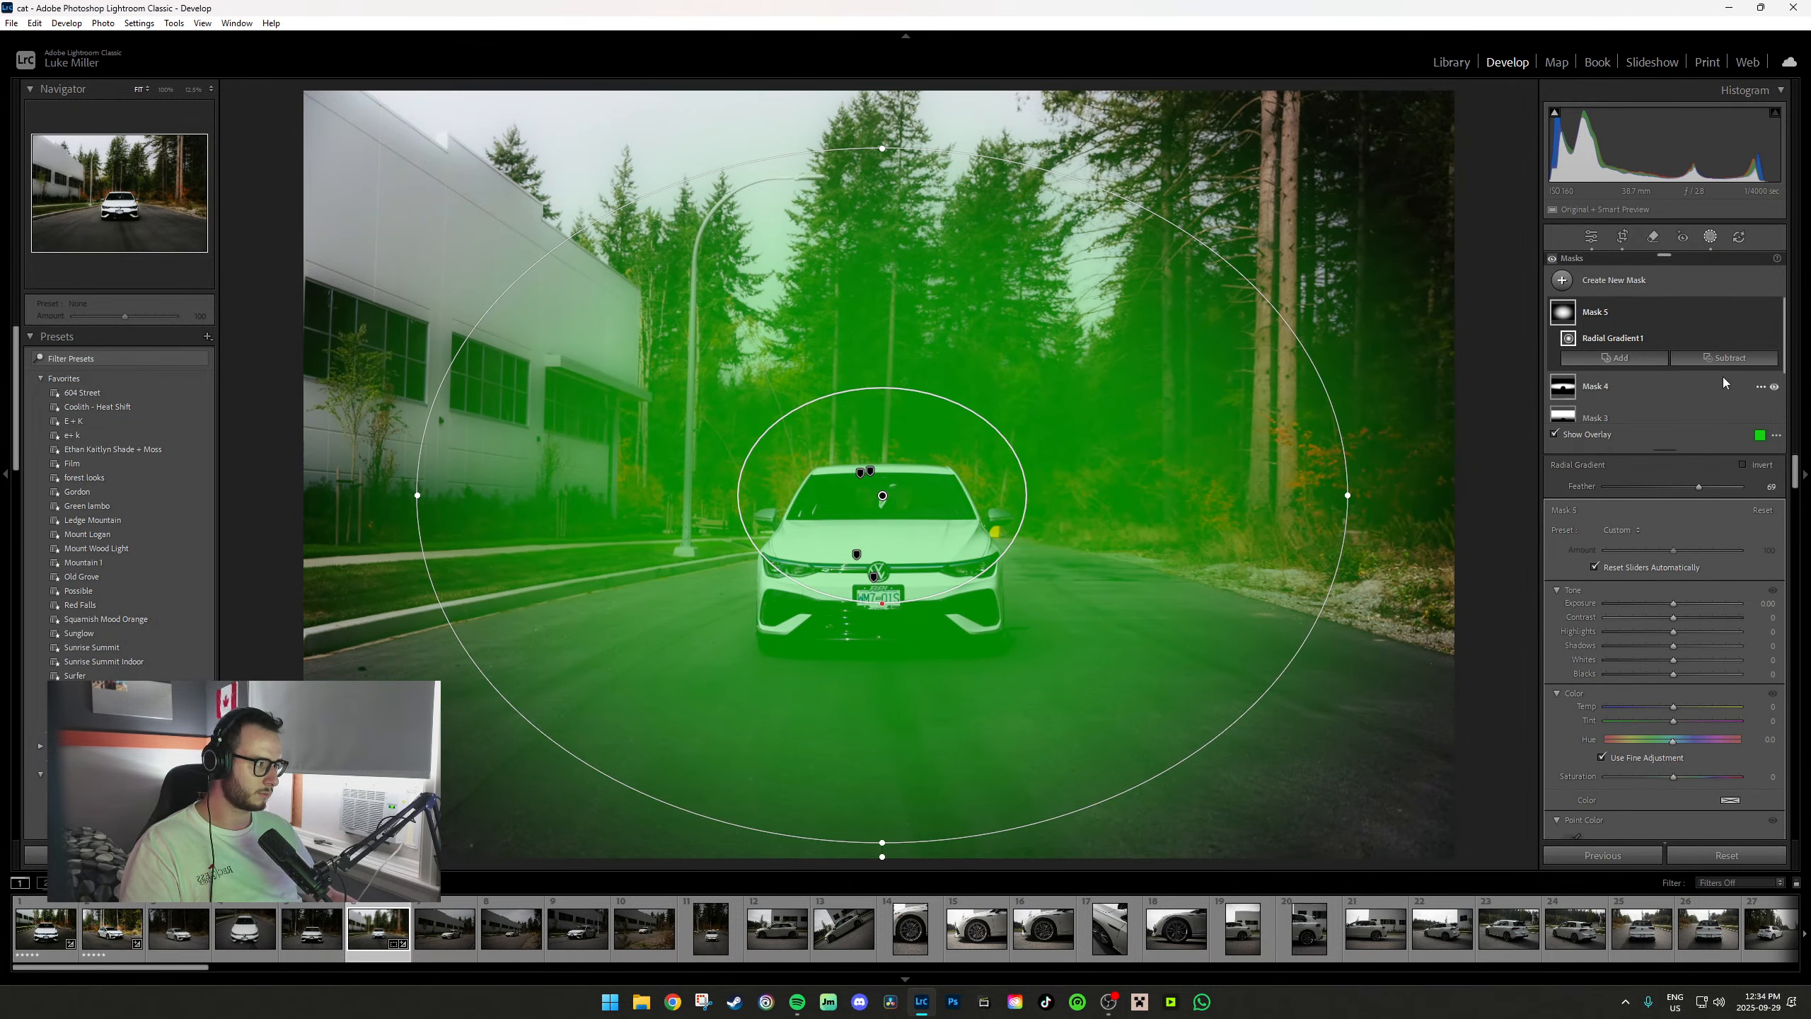
pyautogui.press("'")
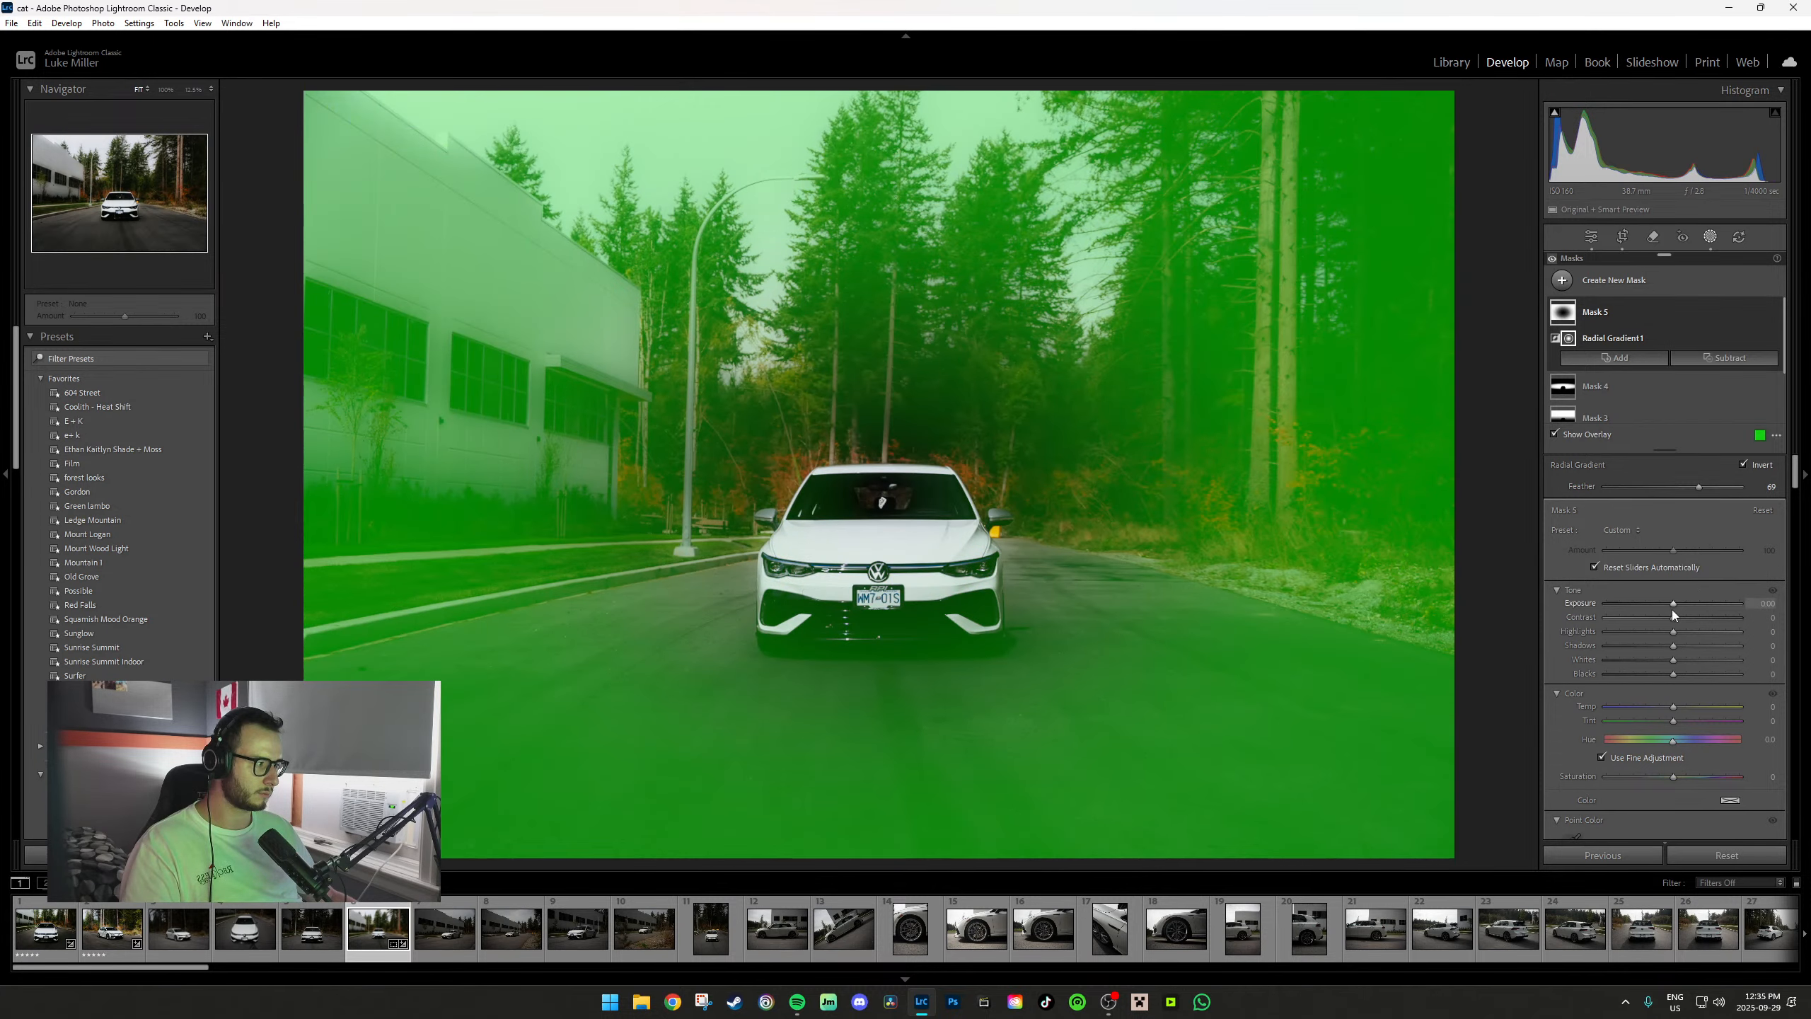
# Darken the inverted radial mask with exposure at -0.23 and close masking.
pyautogui.press('o')
pyautogui.moveTo(1673, 603); pyautogui.dragTo(1670, 600)
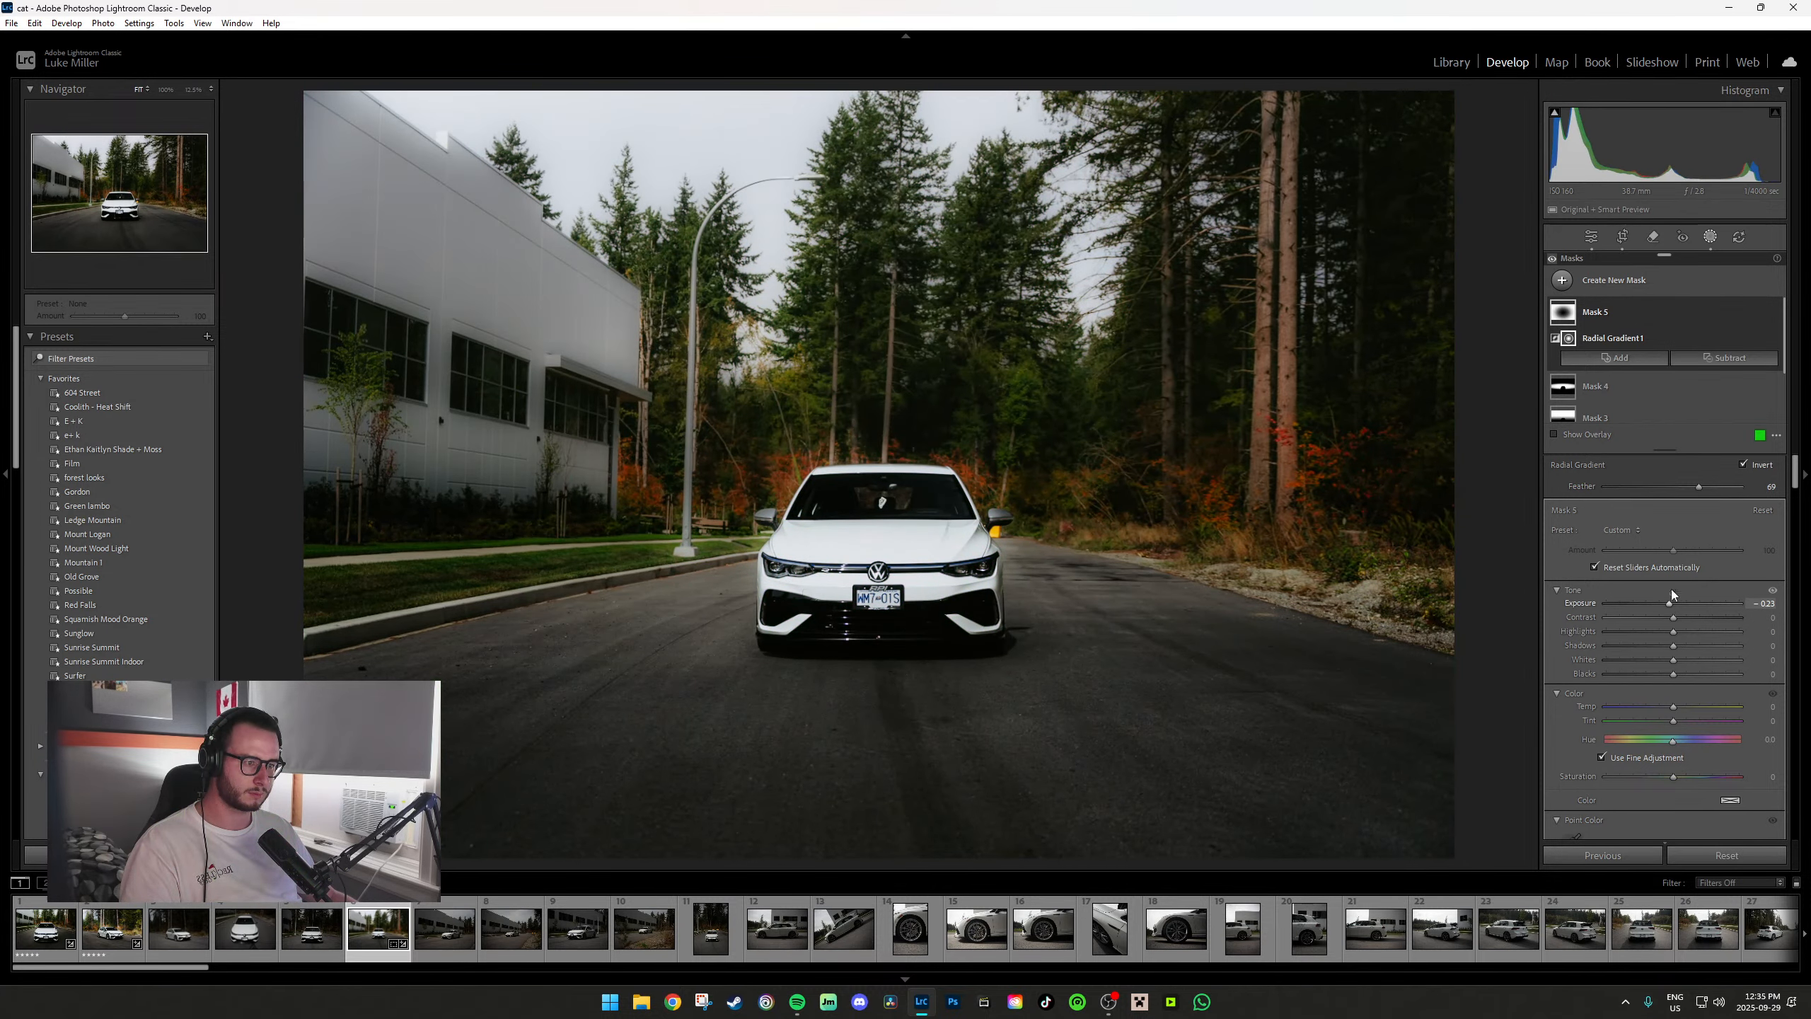
pyautogui.click(1707, 241)
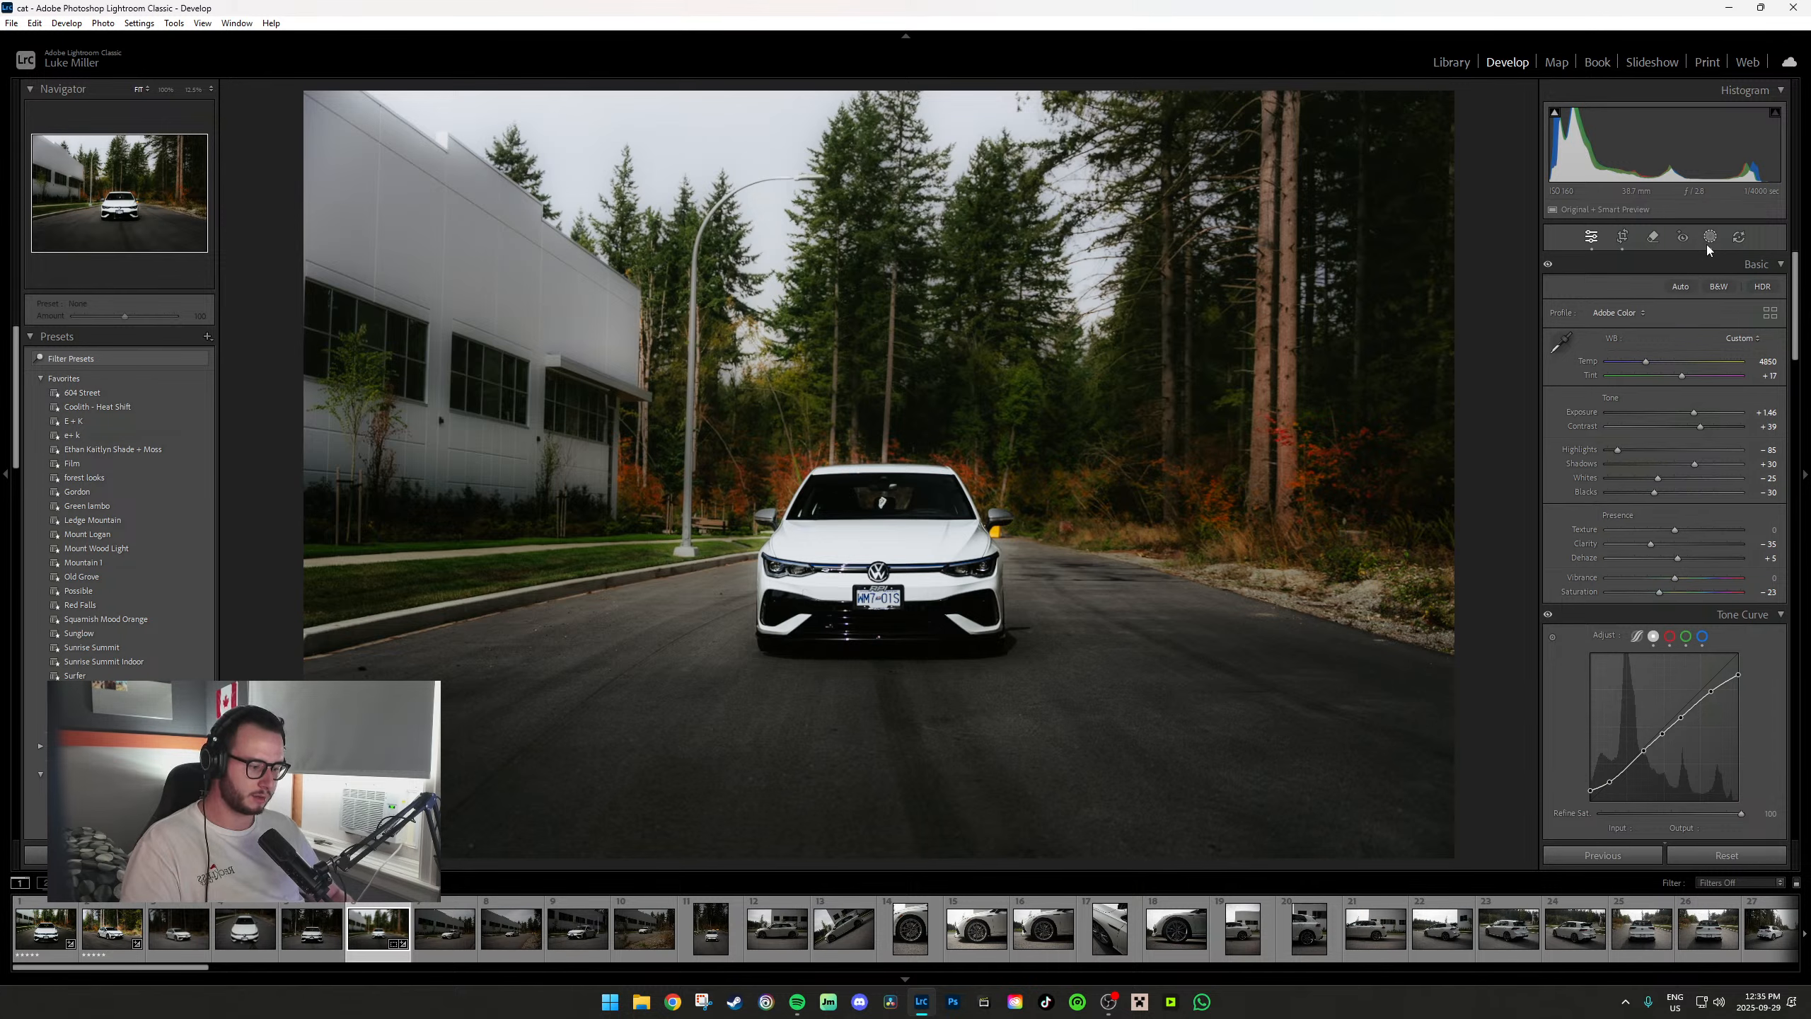
# Try the Sunglow preset on the next photo with white balance sampled from the road and exposure at -2.51, and reset its settings.
pyautogui.press('Right')
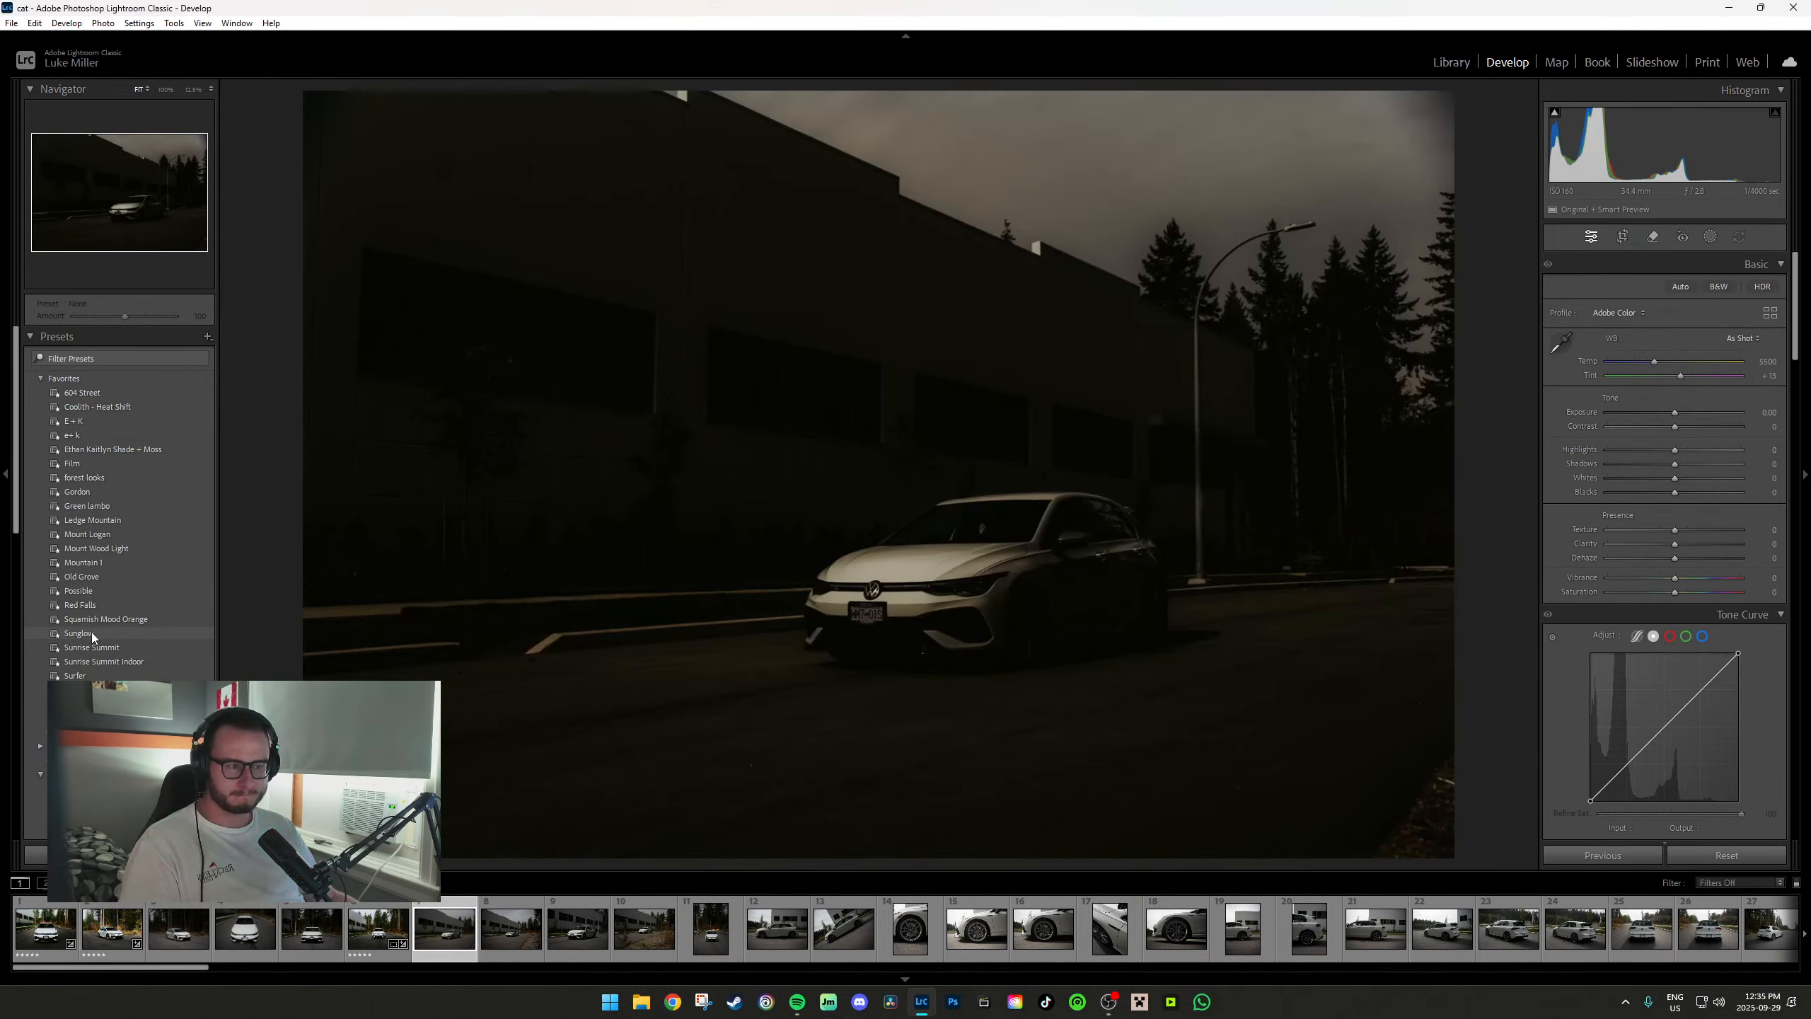
pyautogui.click(90, 631)
pyautogui.press('e')
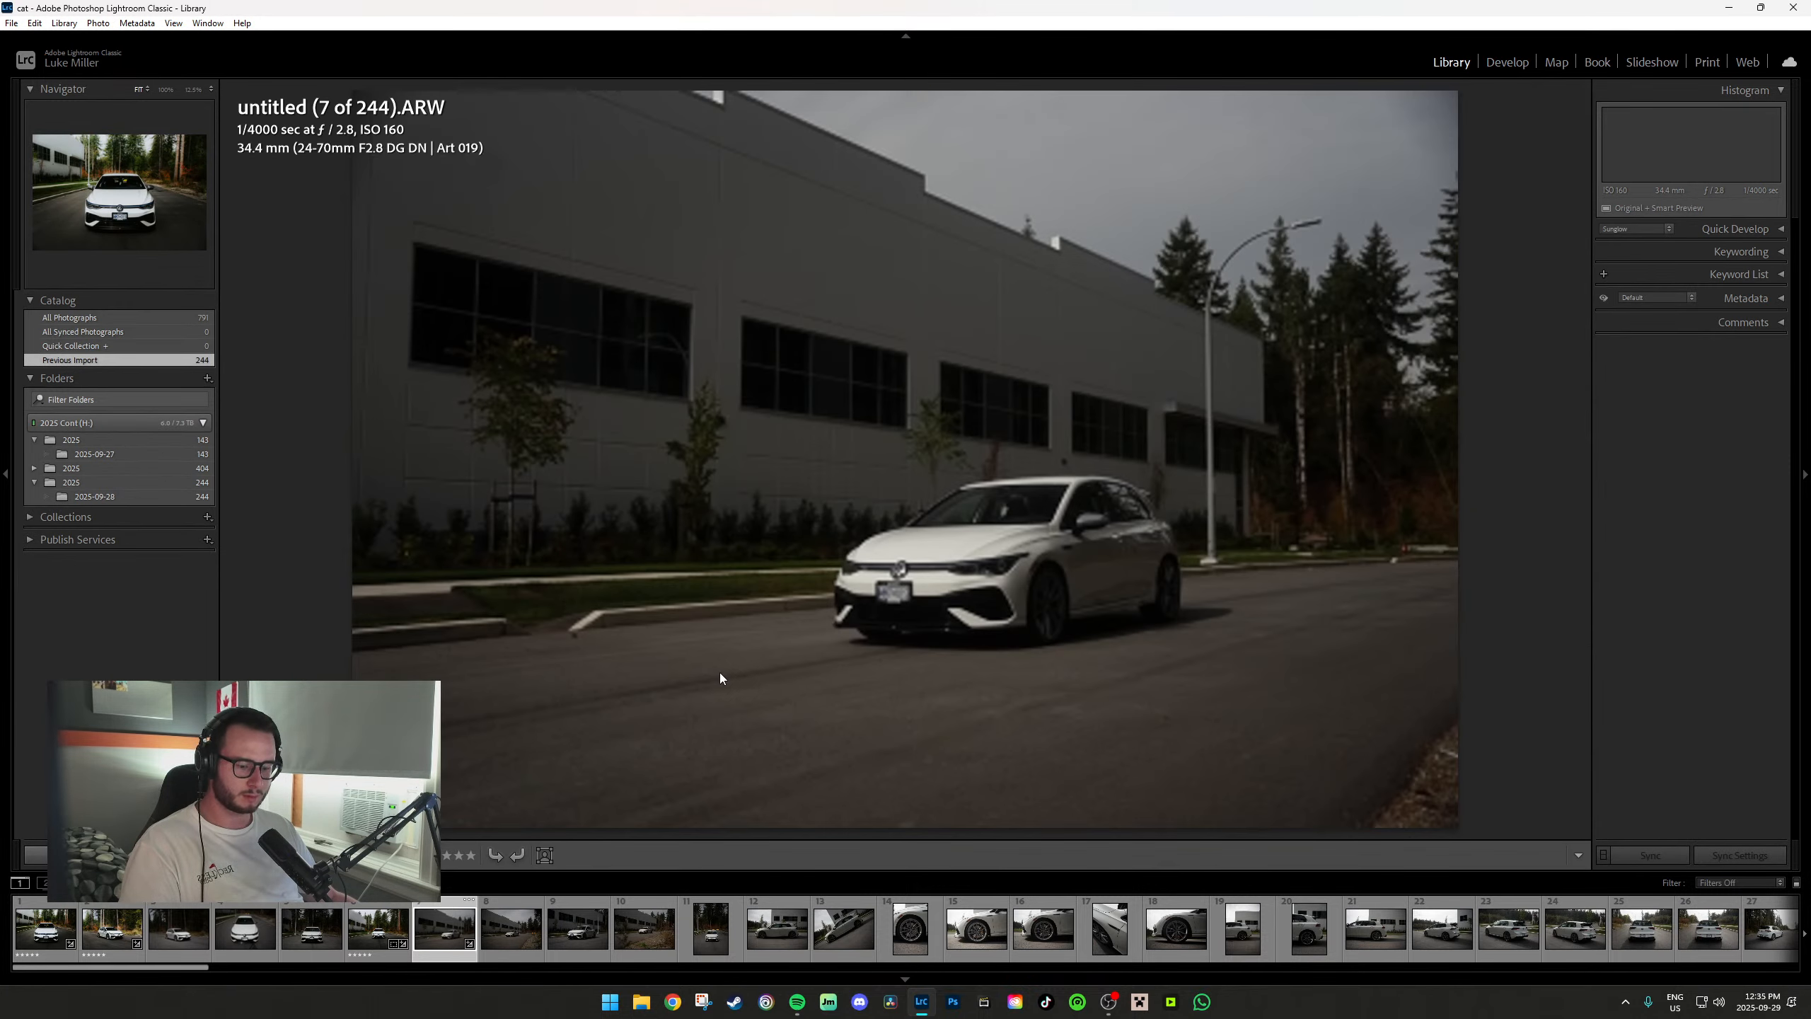
pyautogui.press('w')
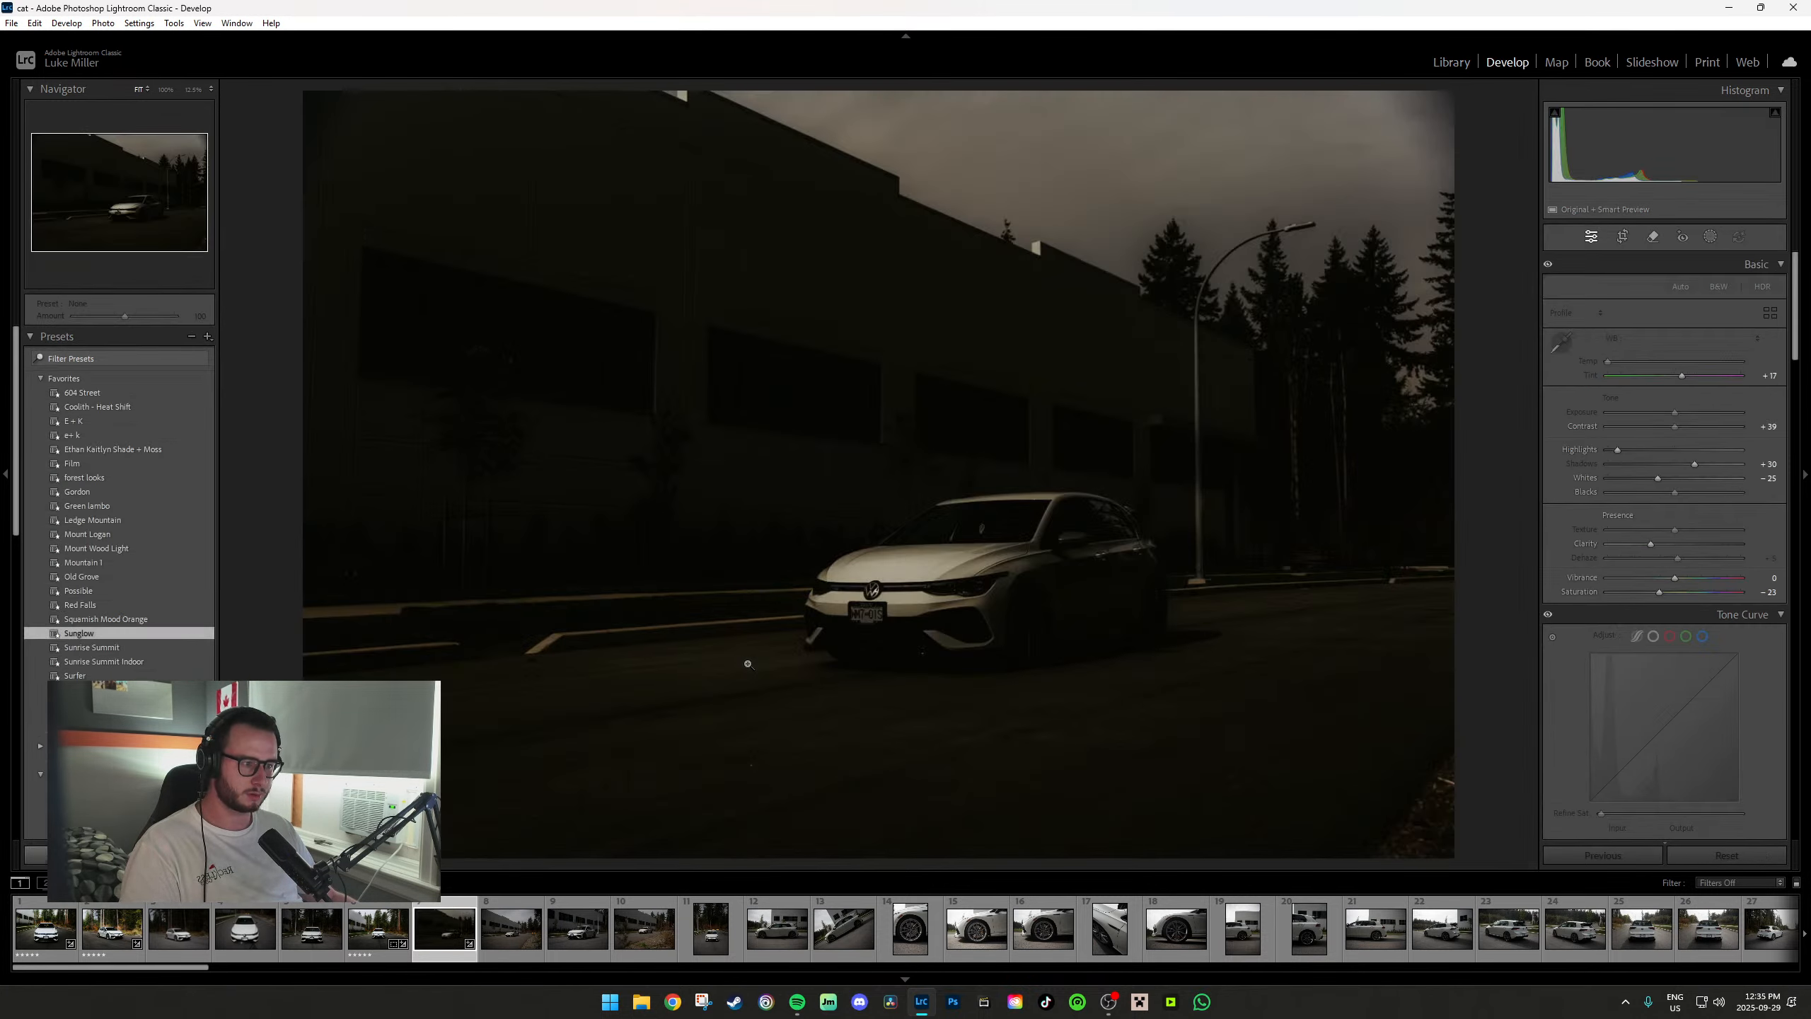
pyautogui.click(743, 674)
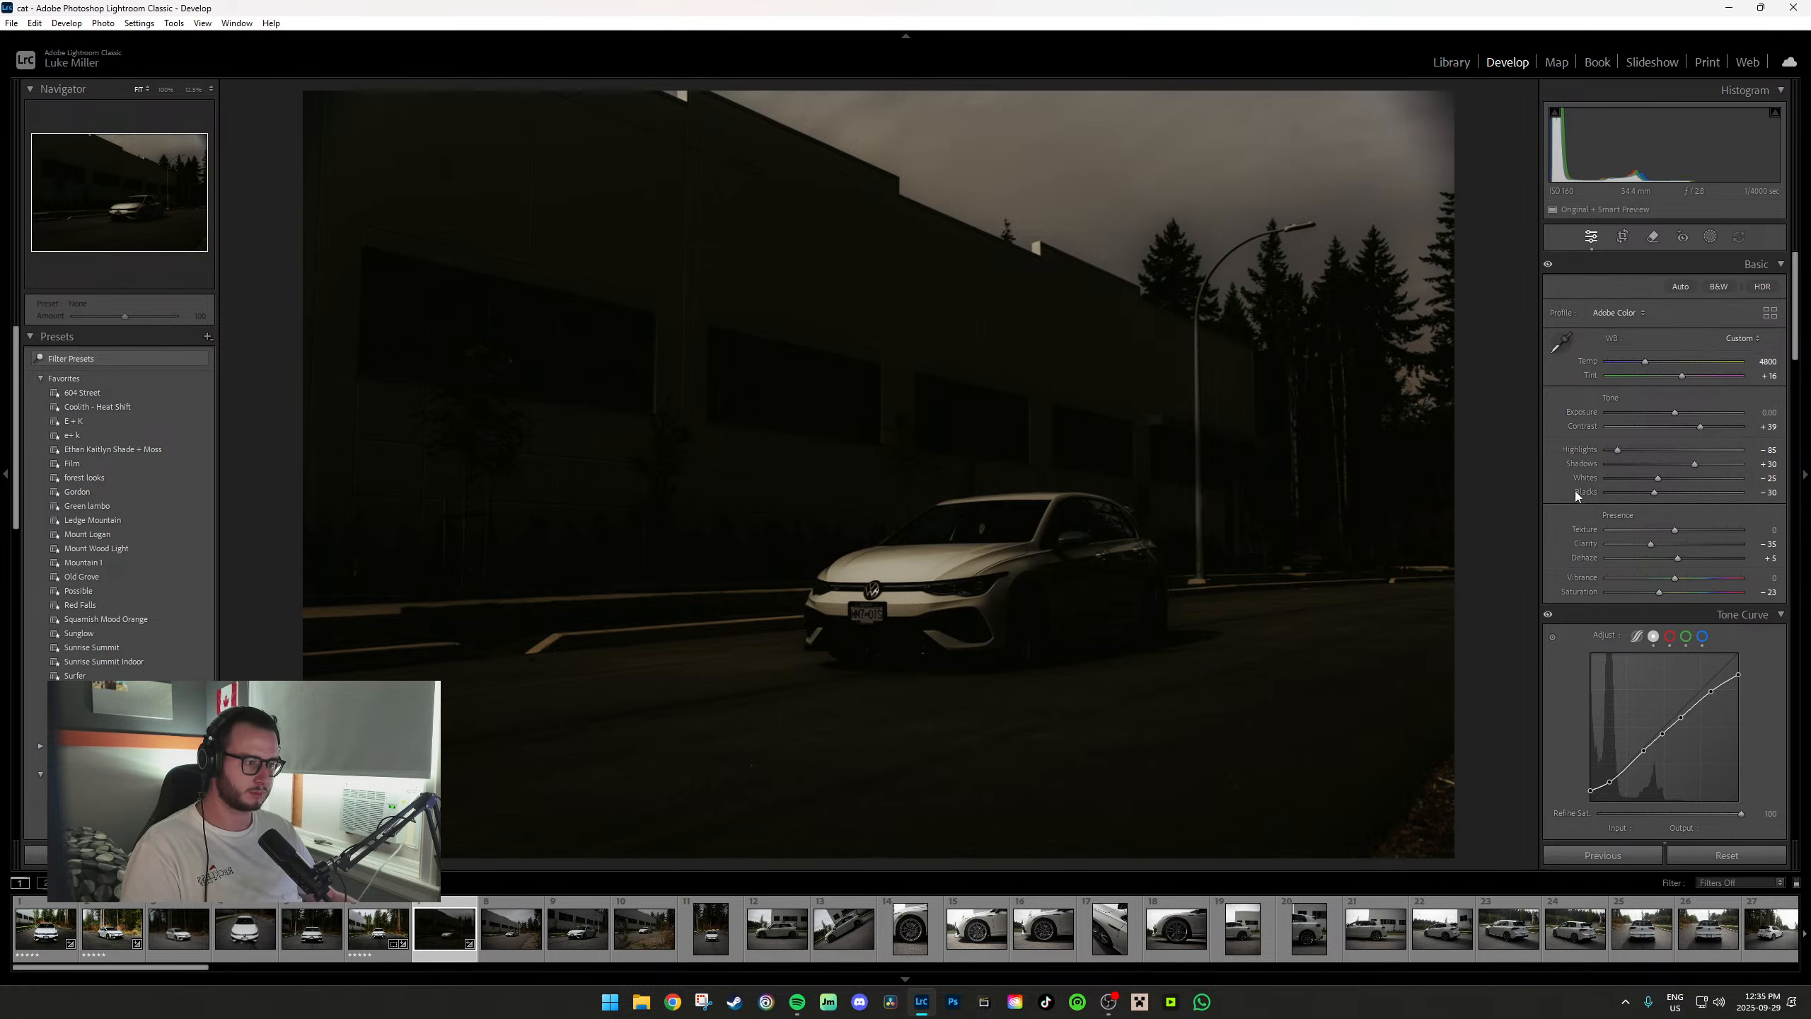
pyautogui.press('Escape')
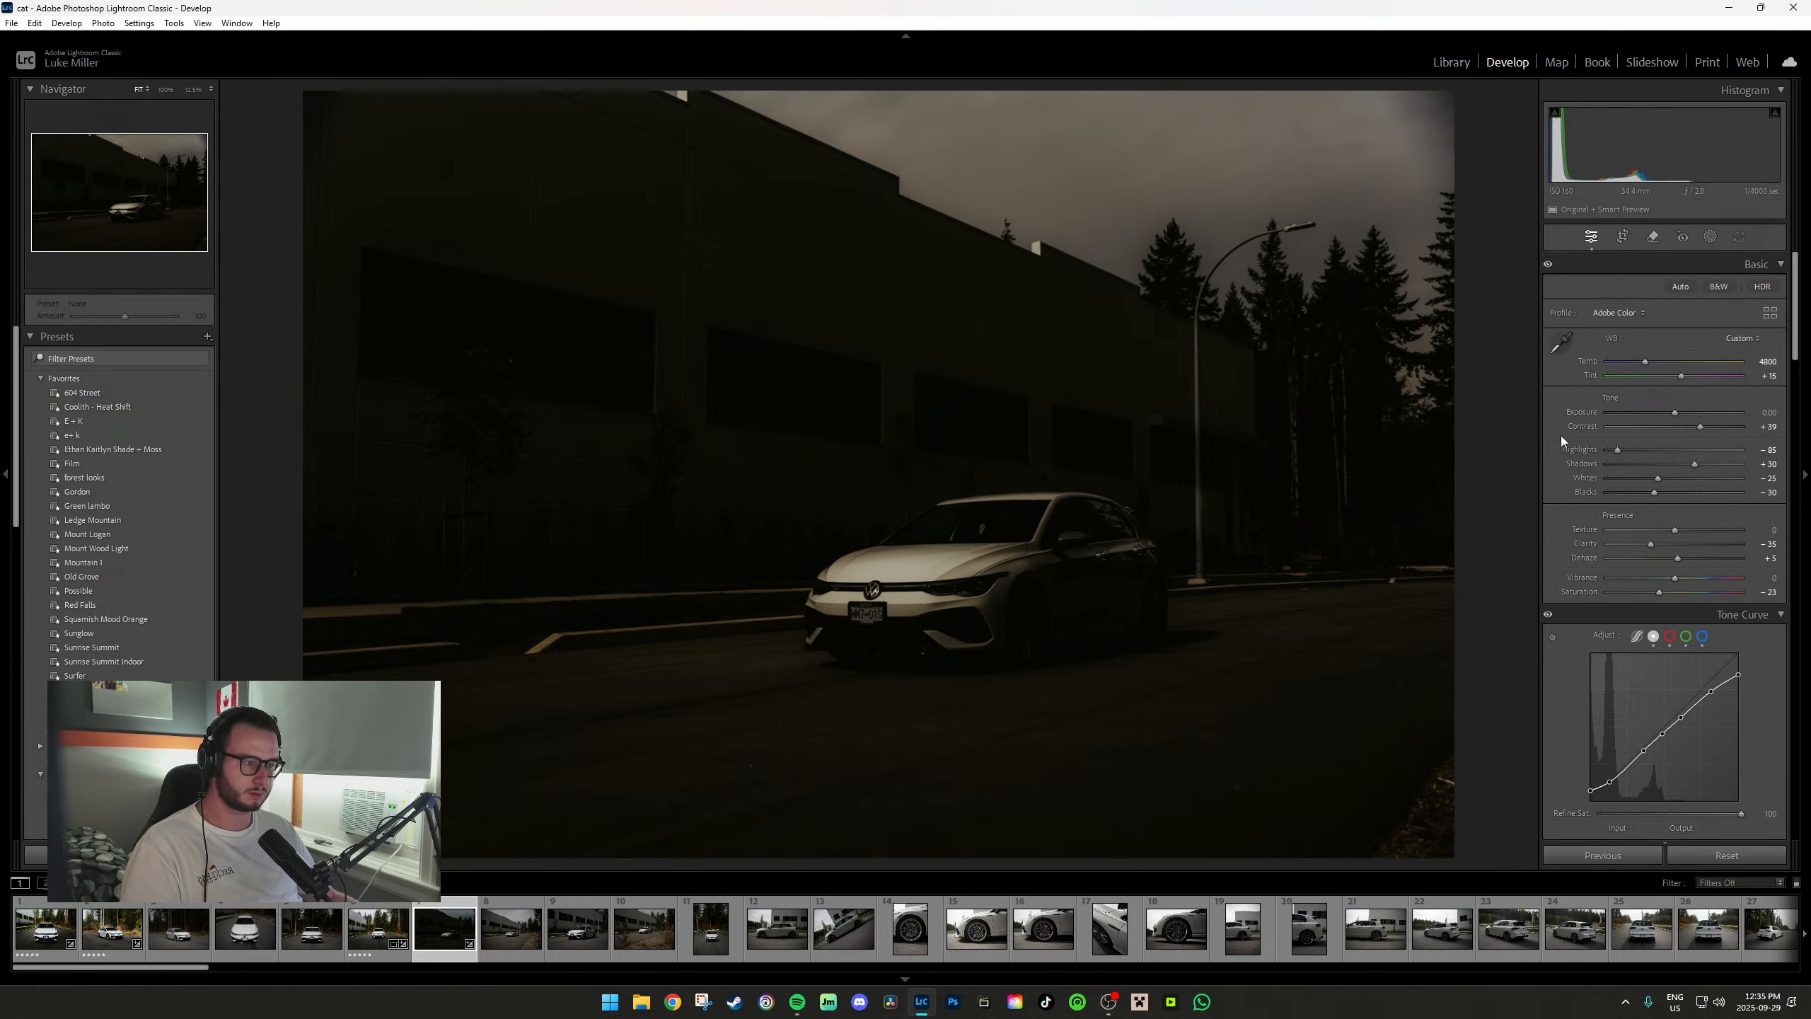
pyautogui.moveTo(1676, 410); pyautogui.dragTo(1582, 493)
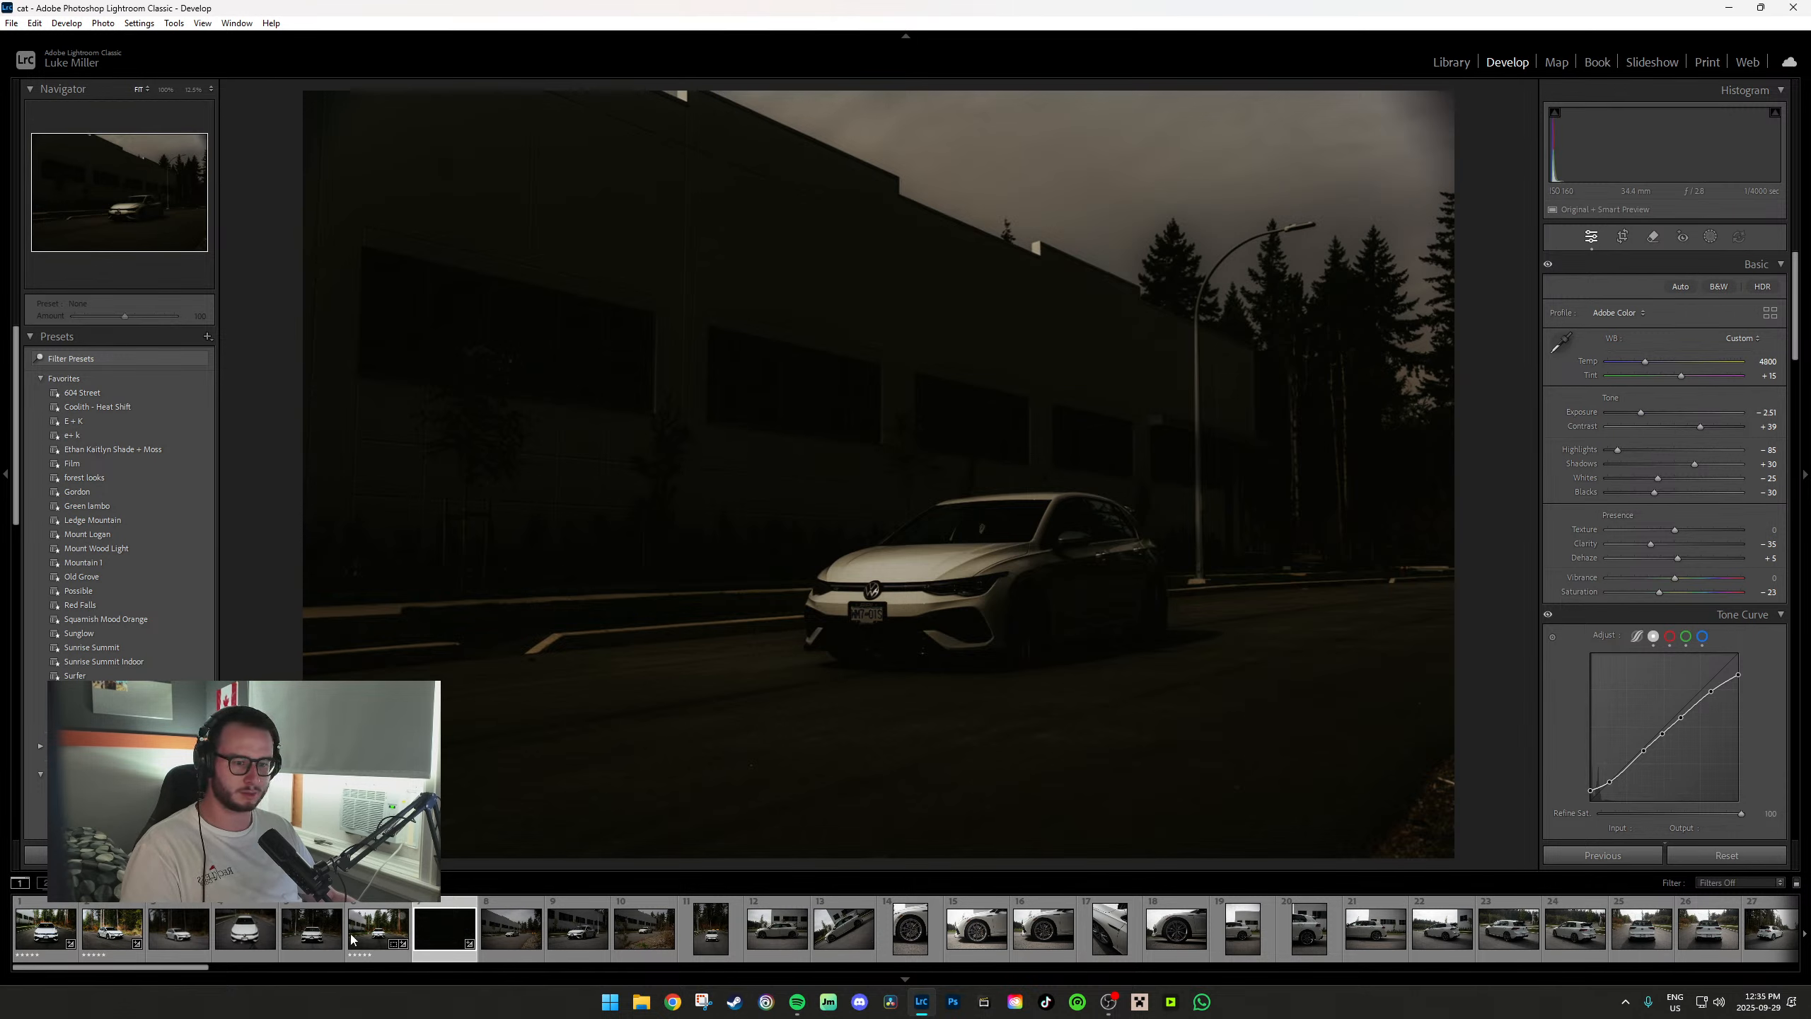
pyautogui.click(1705, 856)
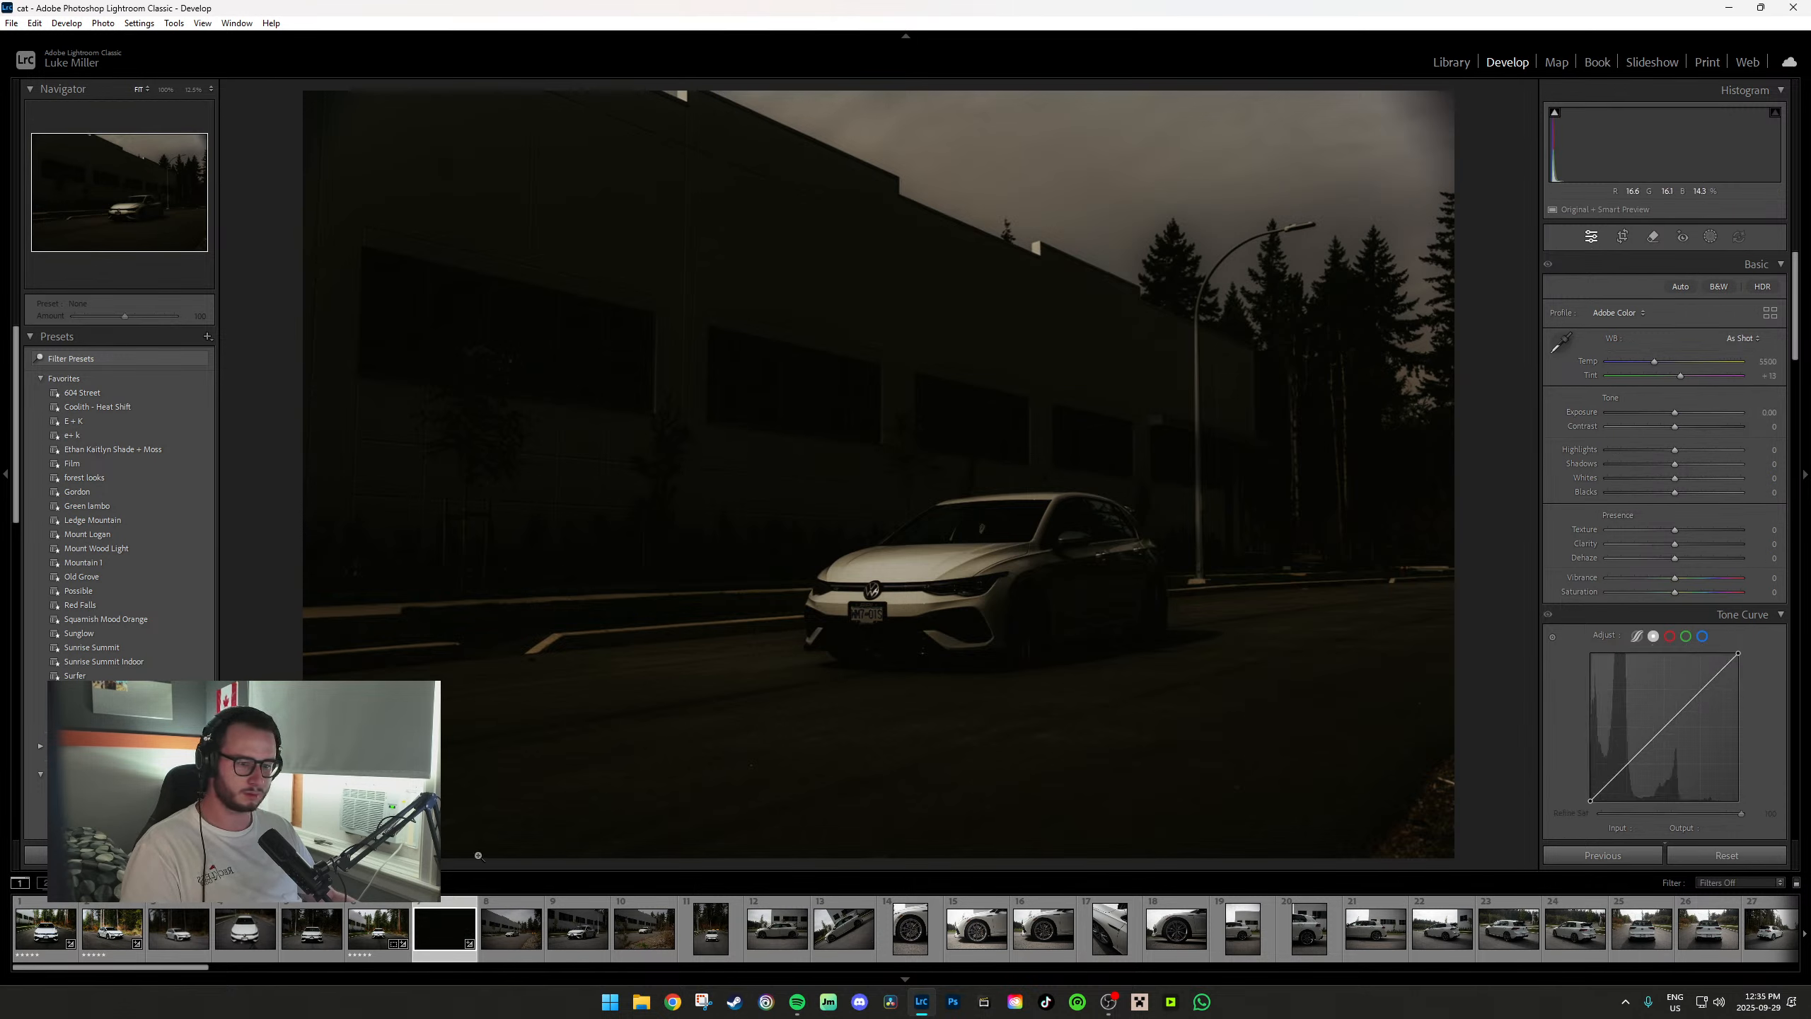
# Compare the reset photo with the previous one, inspect its car up close, and open the wider shot that follows.
pyautogui.press('Left')
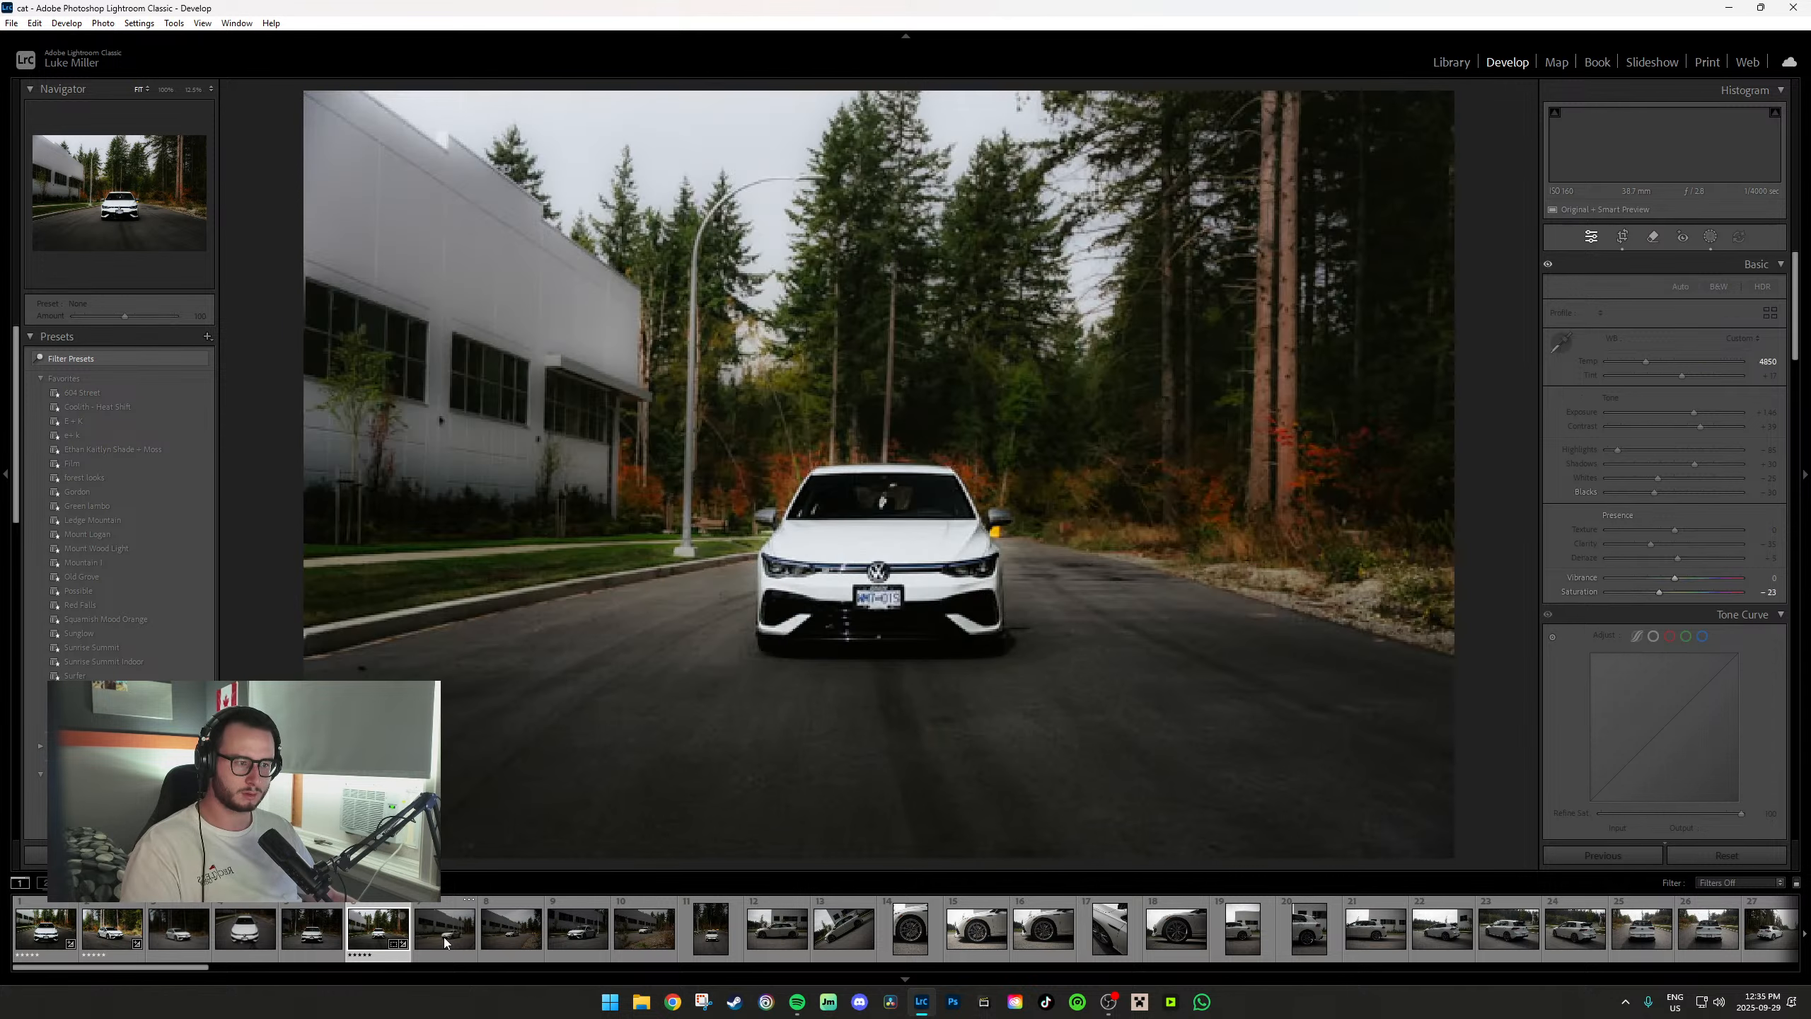
pyautogui.click(444, 937)
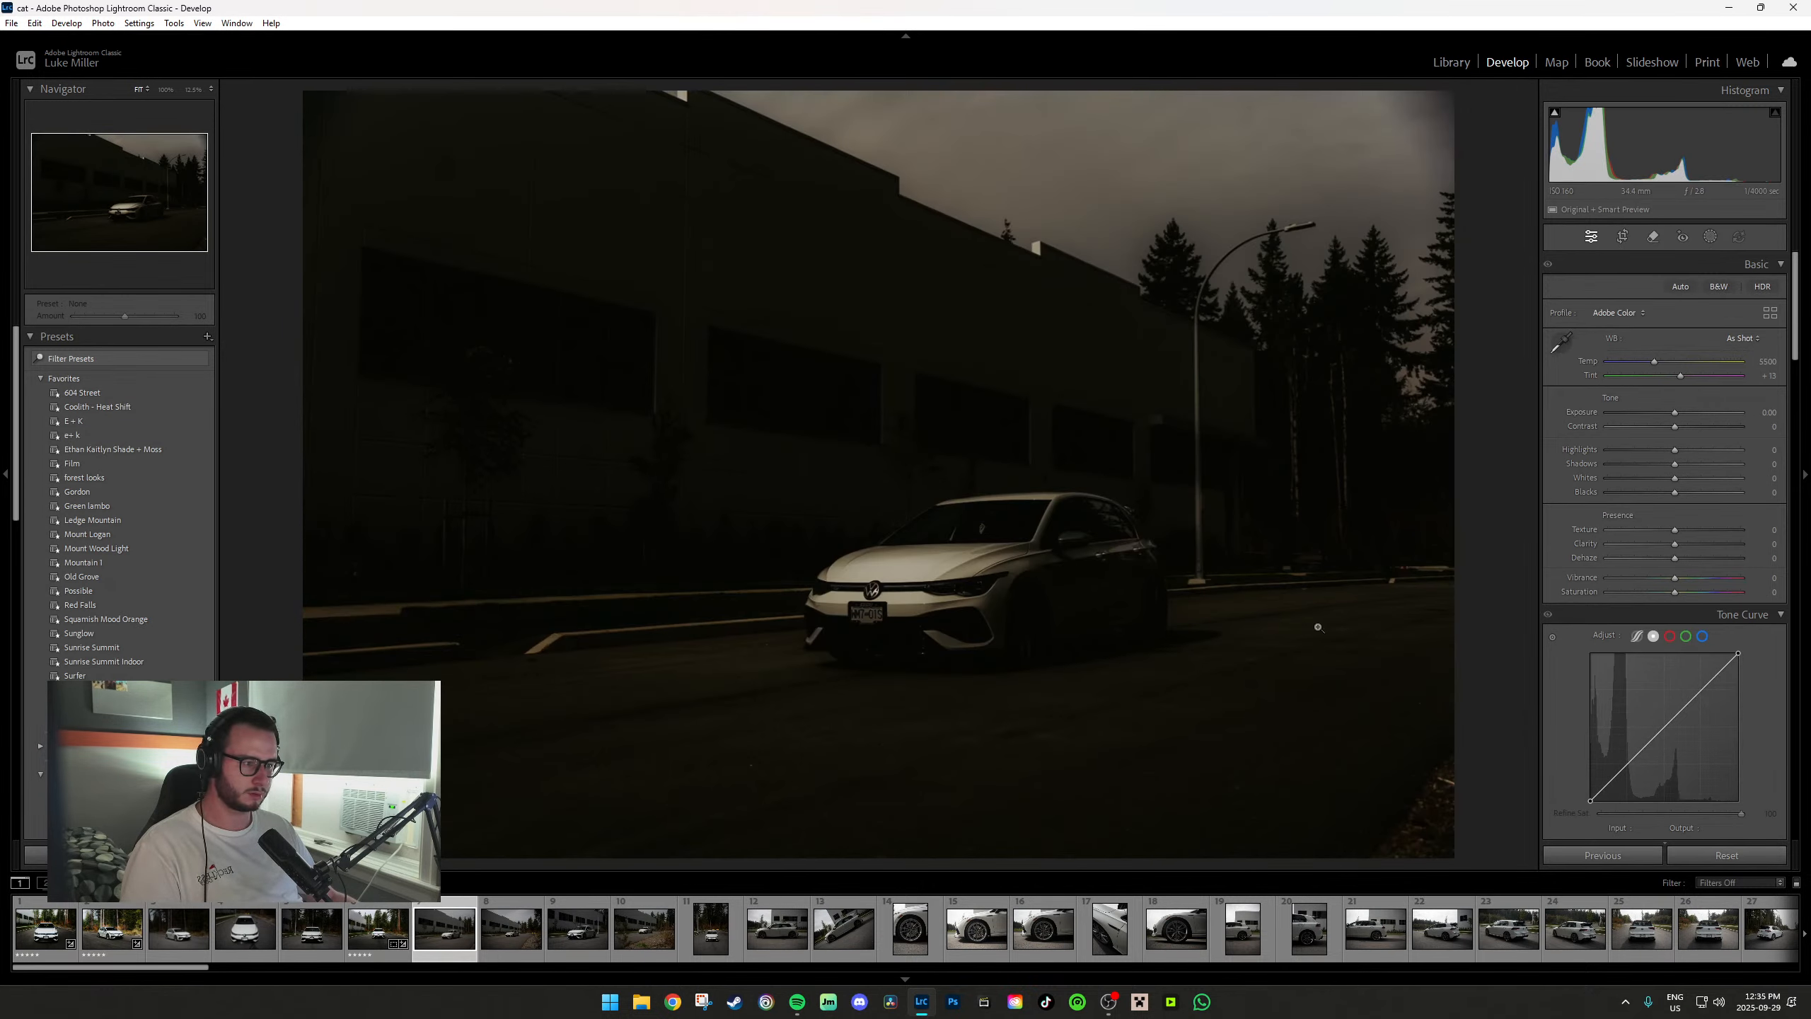
pyautogui.click(1012, 574)
pyautogui.moveTo(885, 566); pyautogui.dragTo(805, 460)
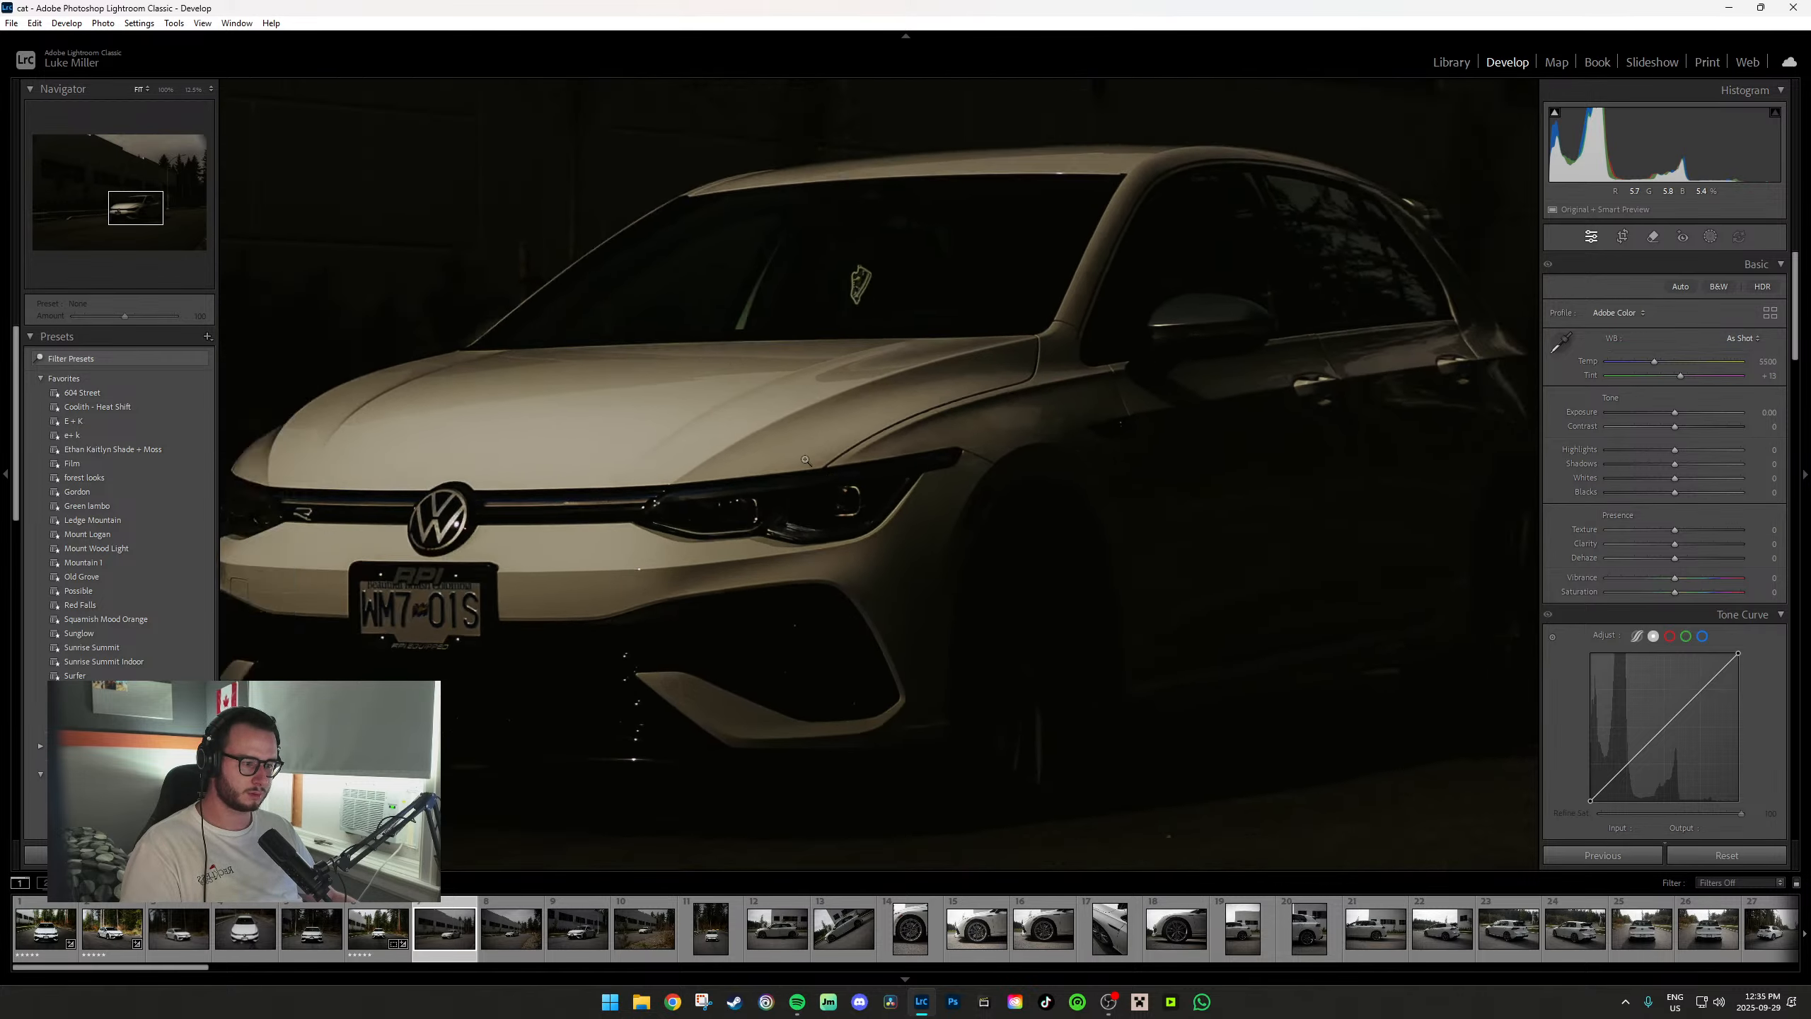
pyautogui.click(805, 459)
pyautogui.click(500, 933)
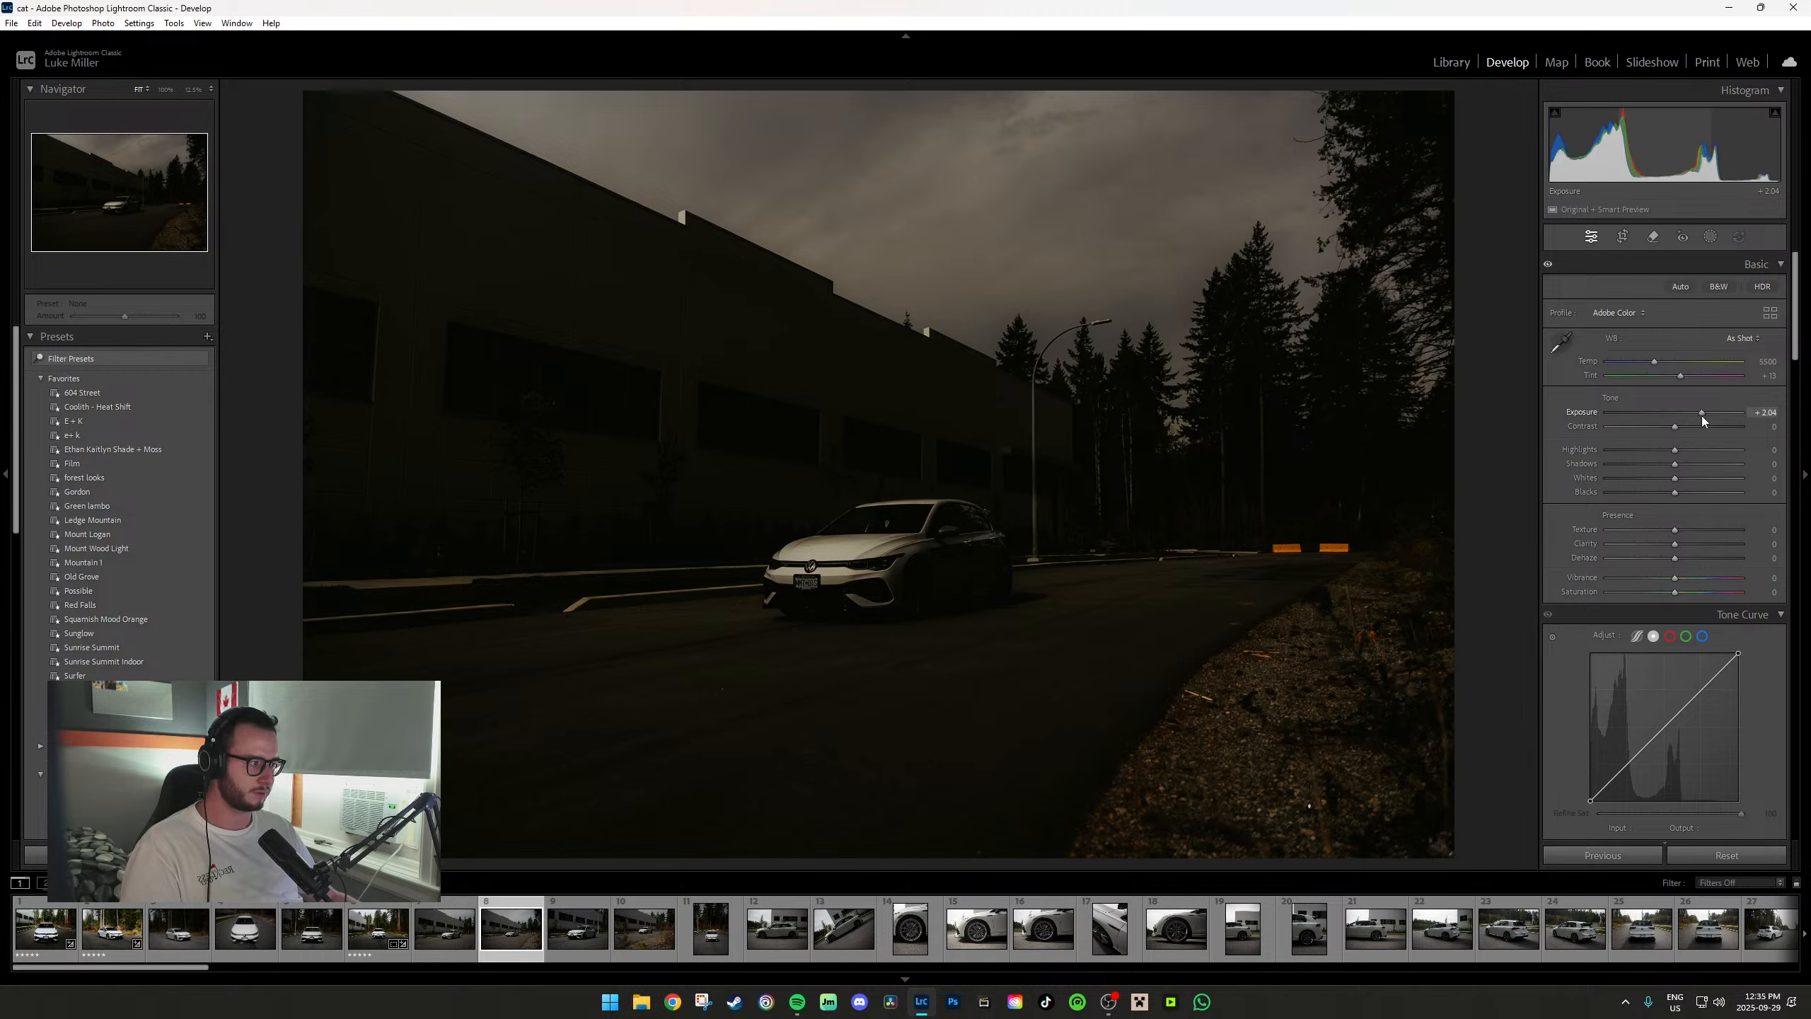
# Try lowering the wide shot's exposure to -0.82 and check its available settings commands.
pyautogui.moveTo(1697, 416)
pyautogui.mouseDown()
pyautogui.moveTo(1588, 421)
pyautogui.moveTo(1689, 422)
pyautogui.moveTo(1661, 423)
pyautogui.mouseUp()
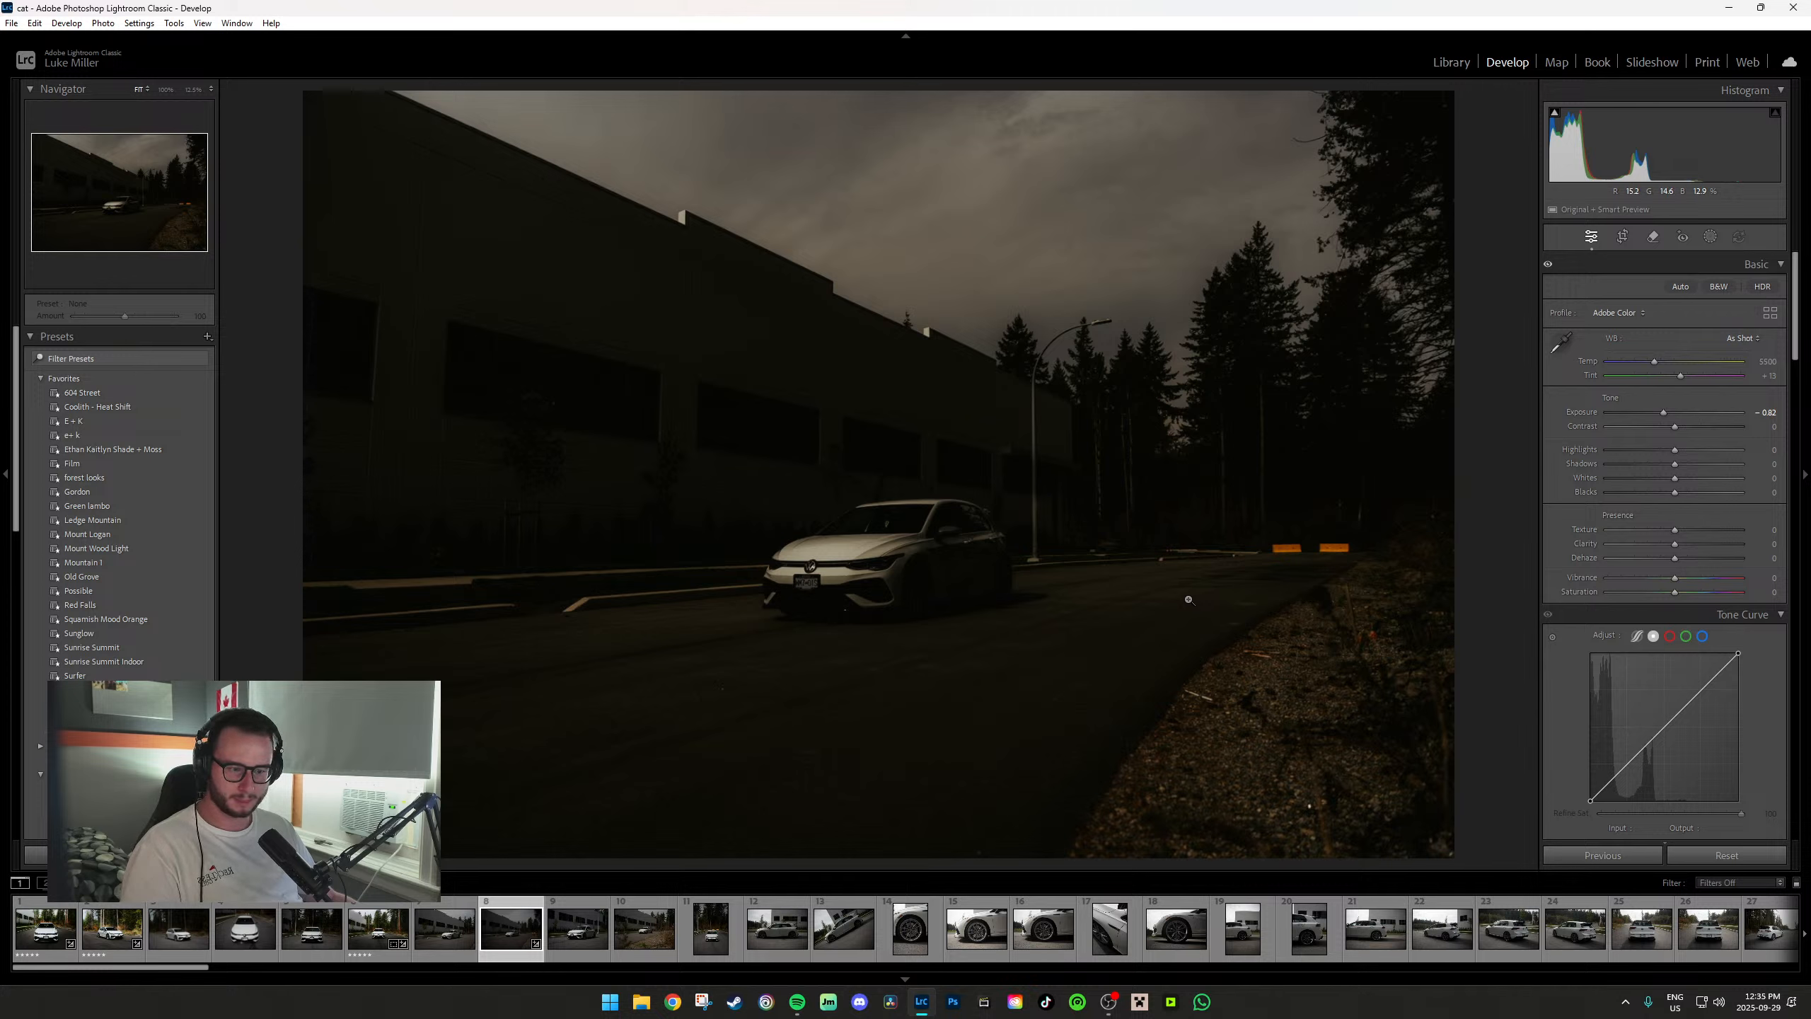
pyautogui.rightClick(882, 562)
pyautogui.moveTo(943, 551)
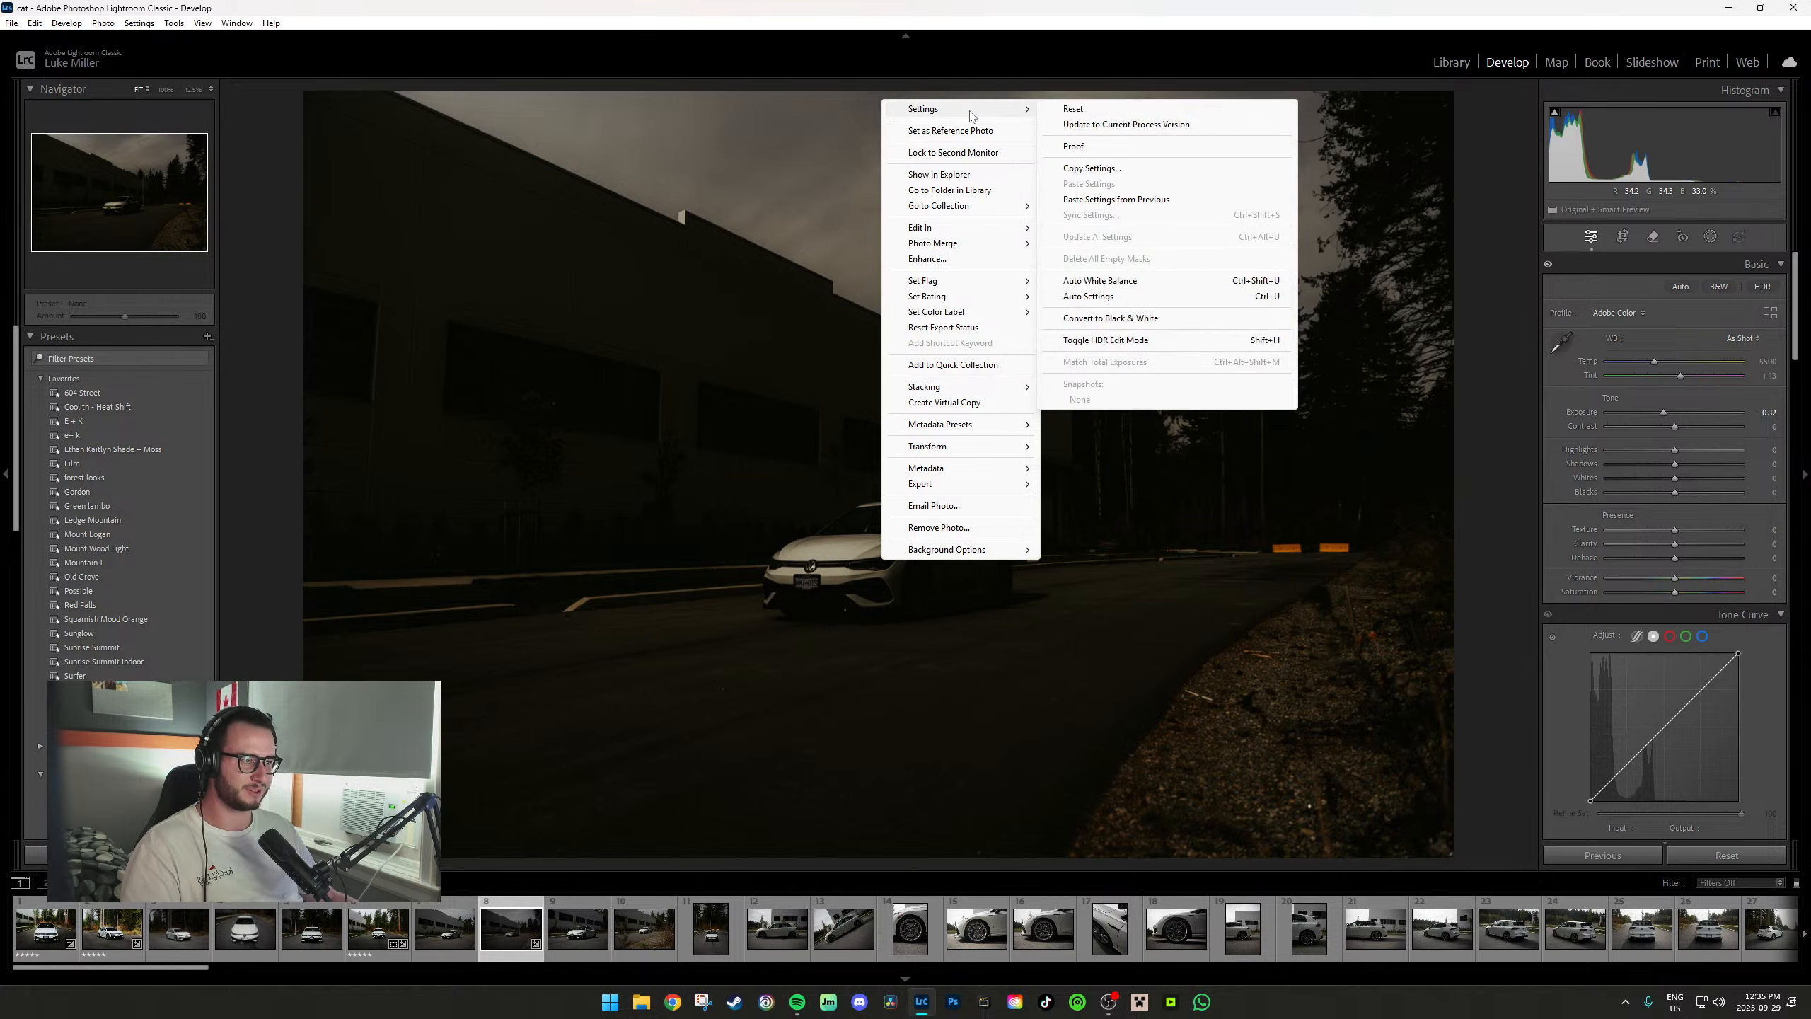
pyautogui.click(1497, 464)
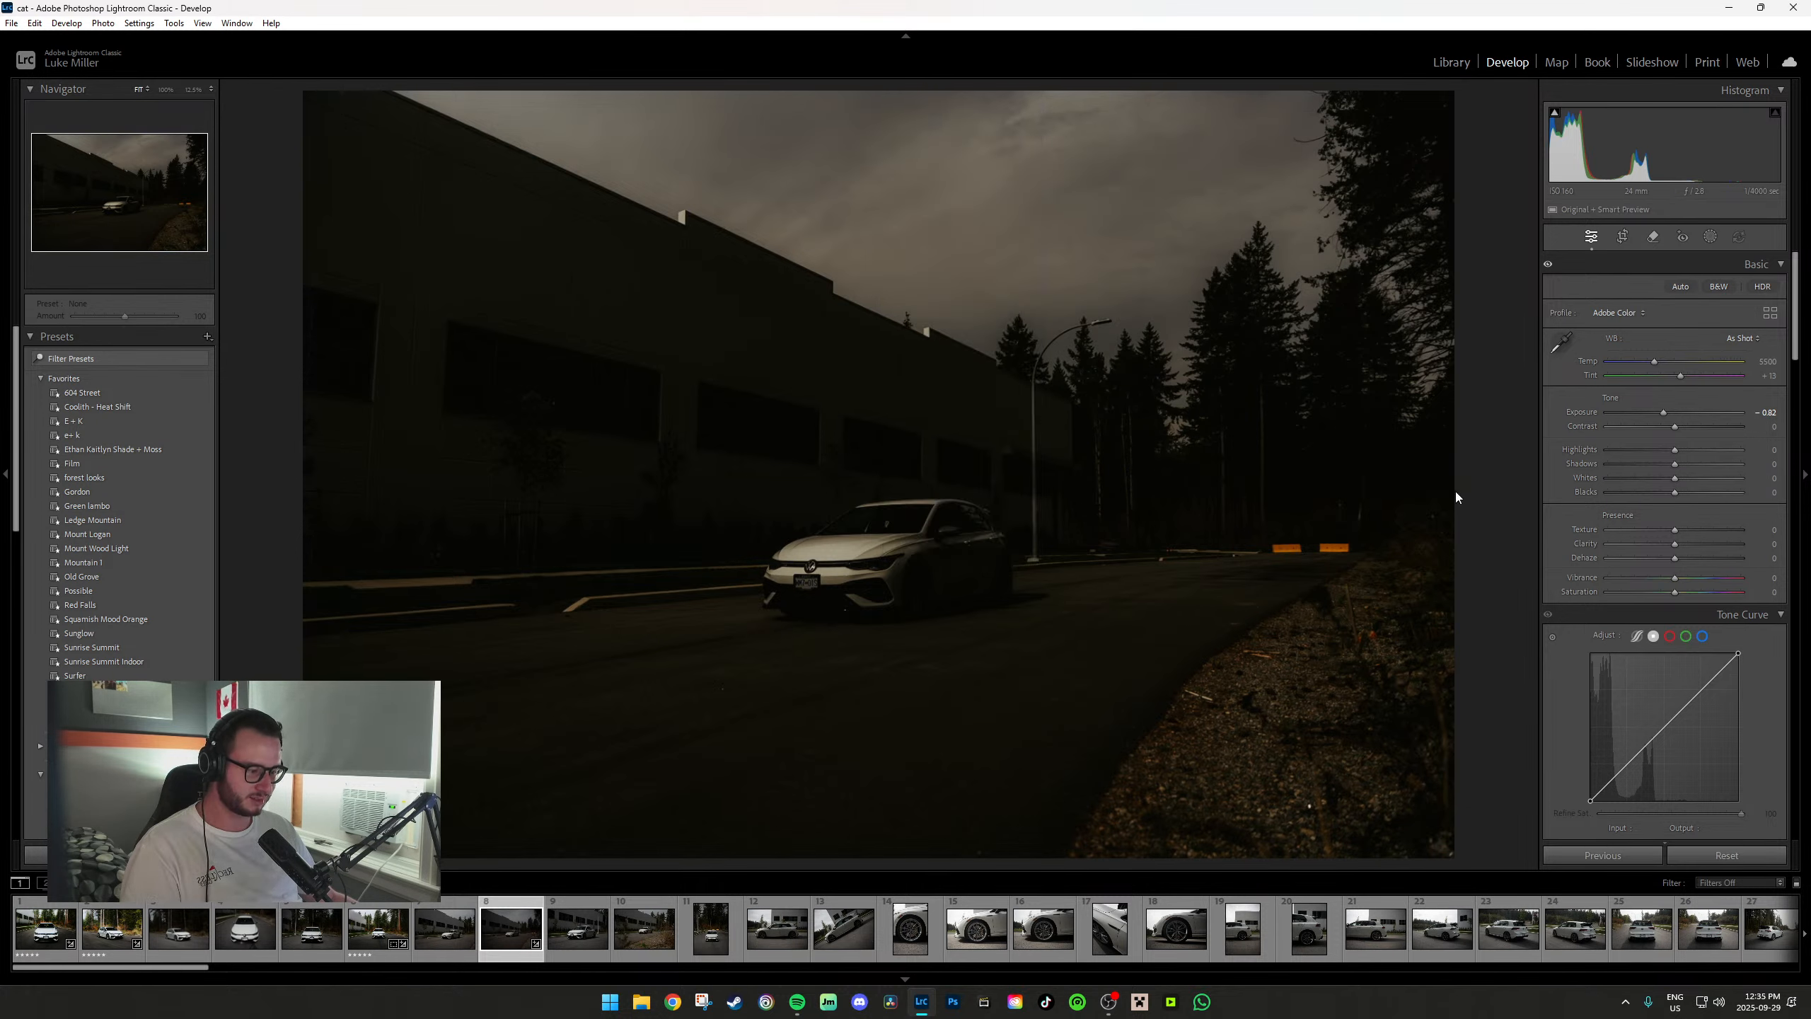
# Inspect the car in the wide shot up close and compare the photo's before and after views.
pyautogui.click(991, 686)
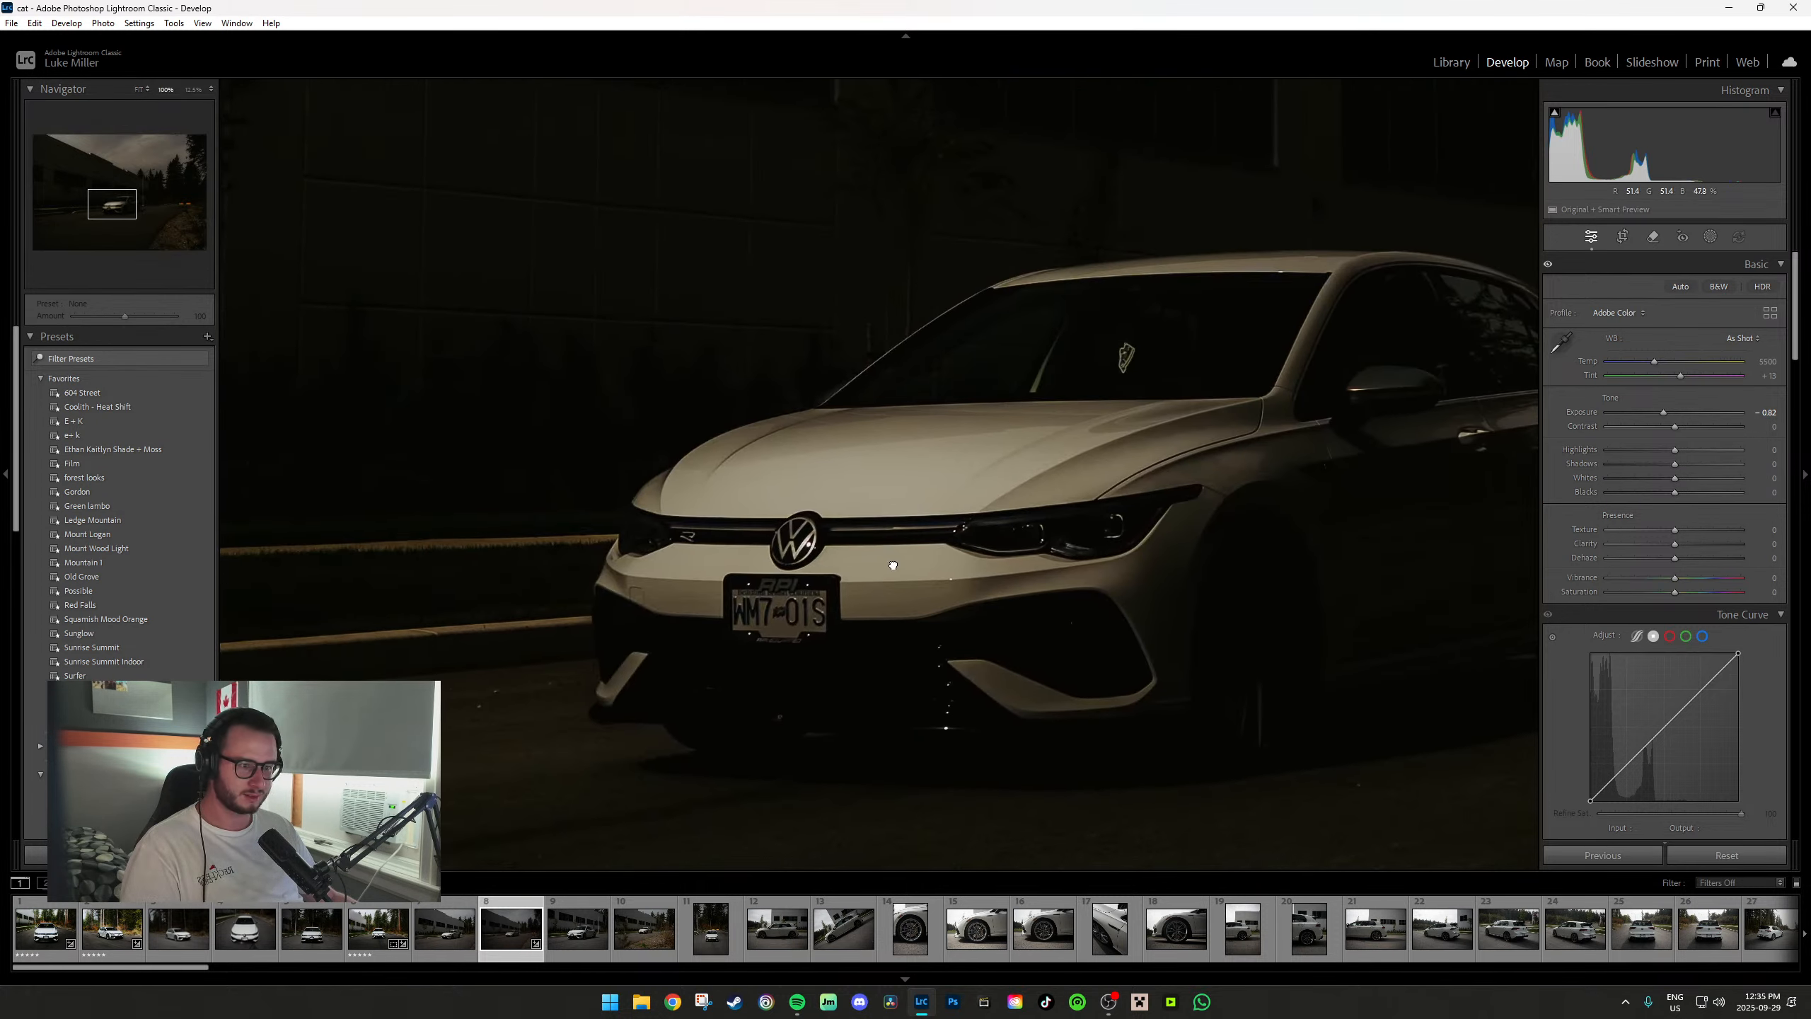
pyautogui.click(825, 590)
pyautogui.press('\\')
pyautogui.press('\\')
pyautogui.press('\\')
pyautogui.press('\\')
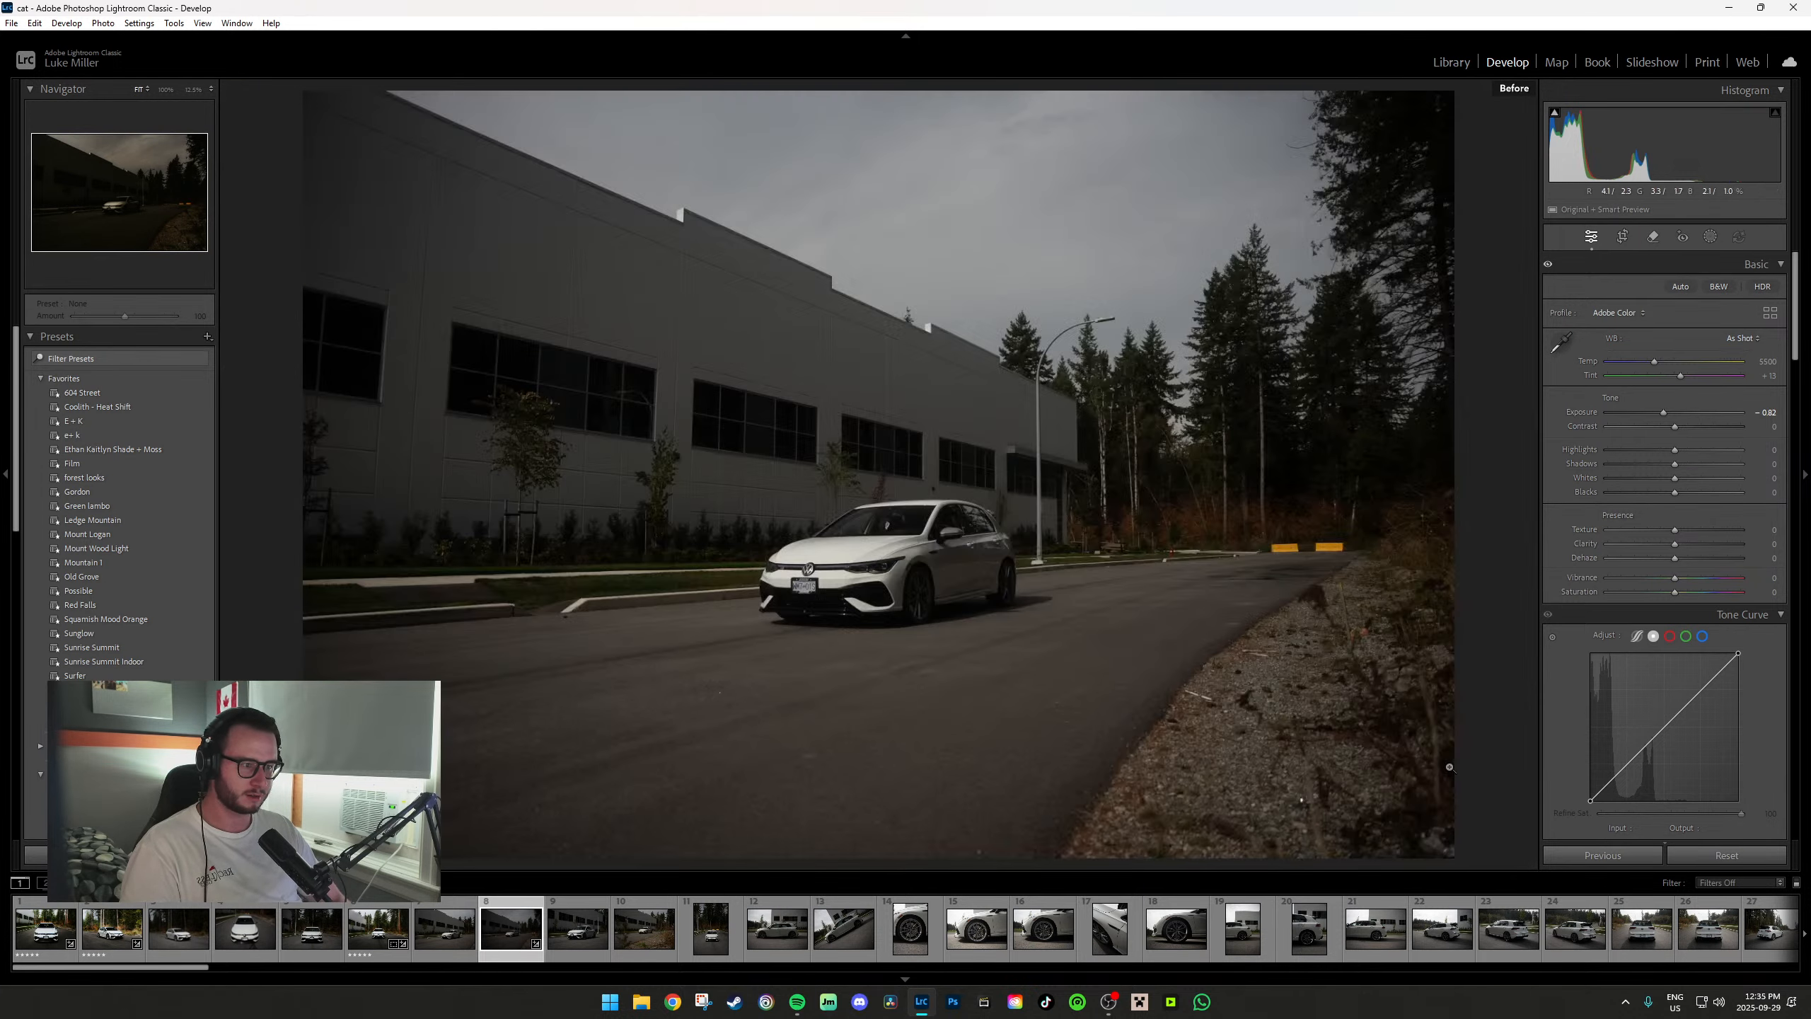
pyautogui.press('\\')
pyautogui.press('\\')
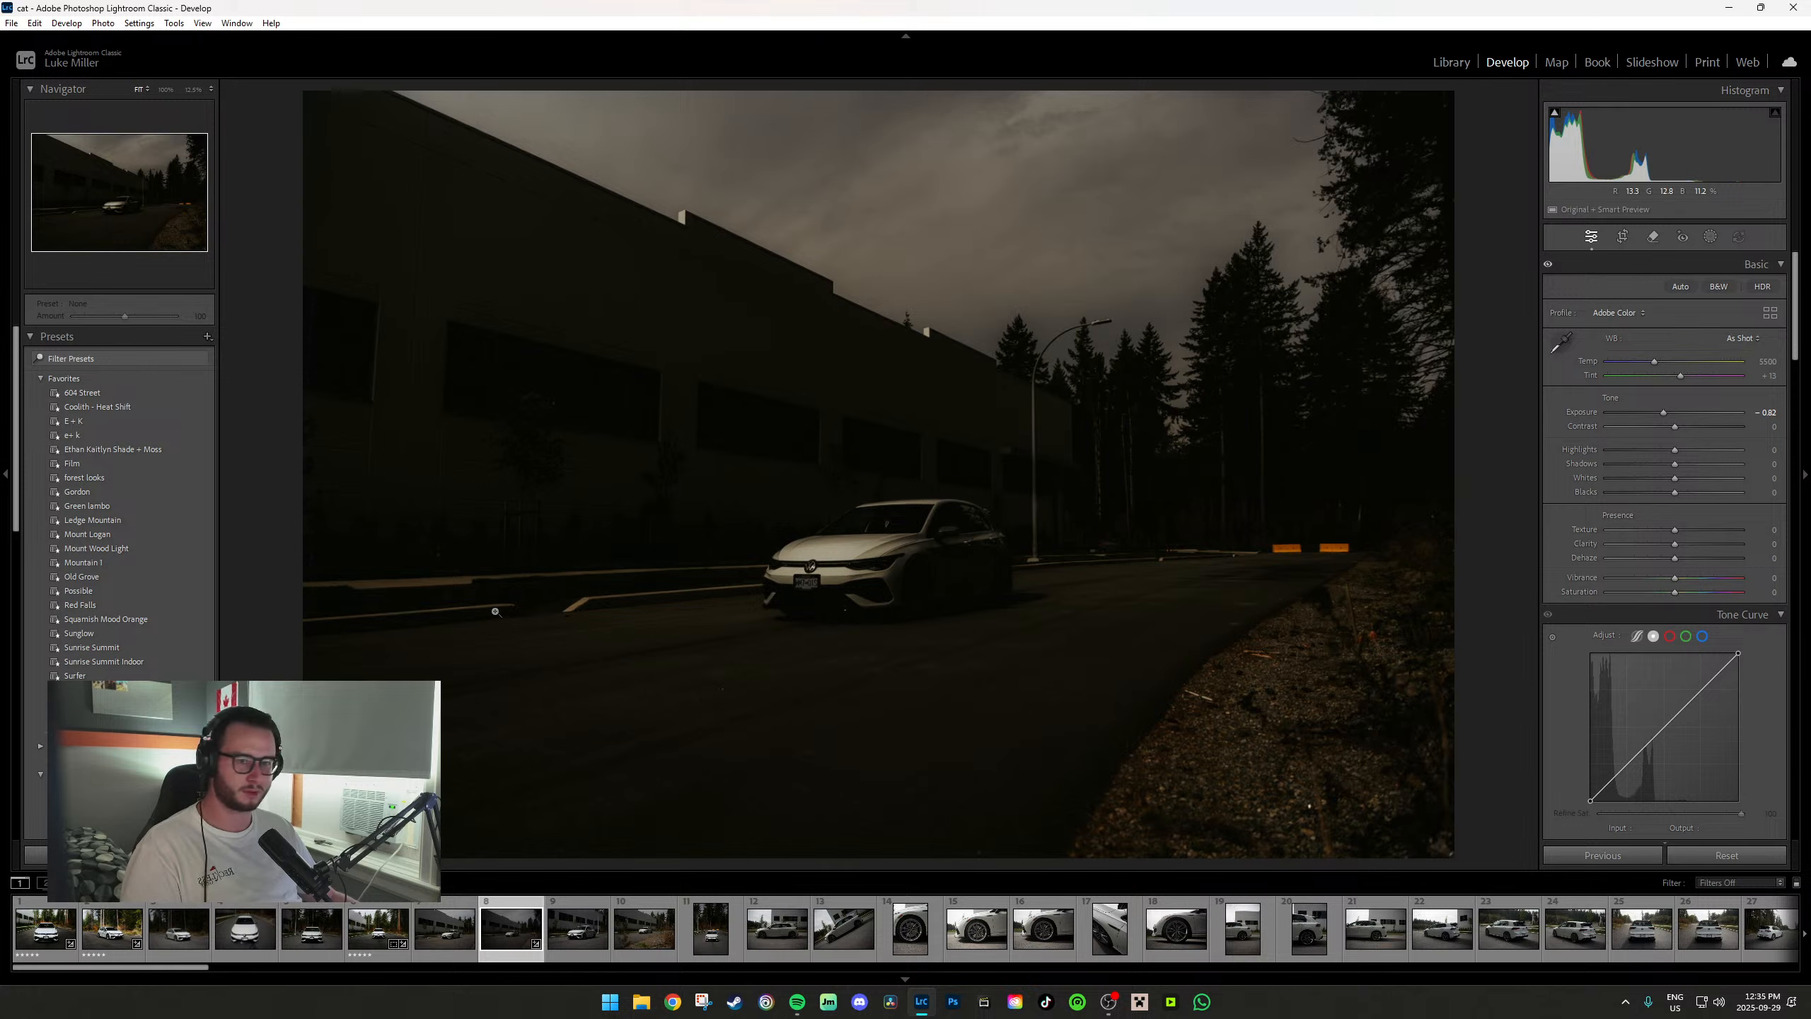
pyautogui.press('\\')
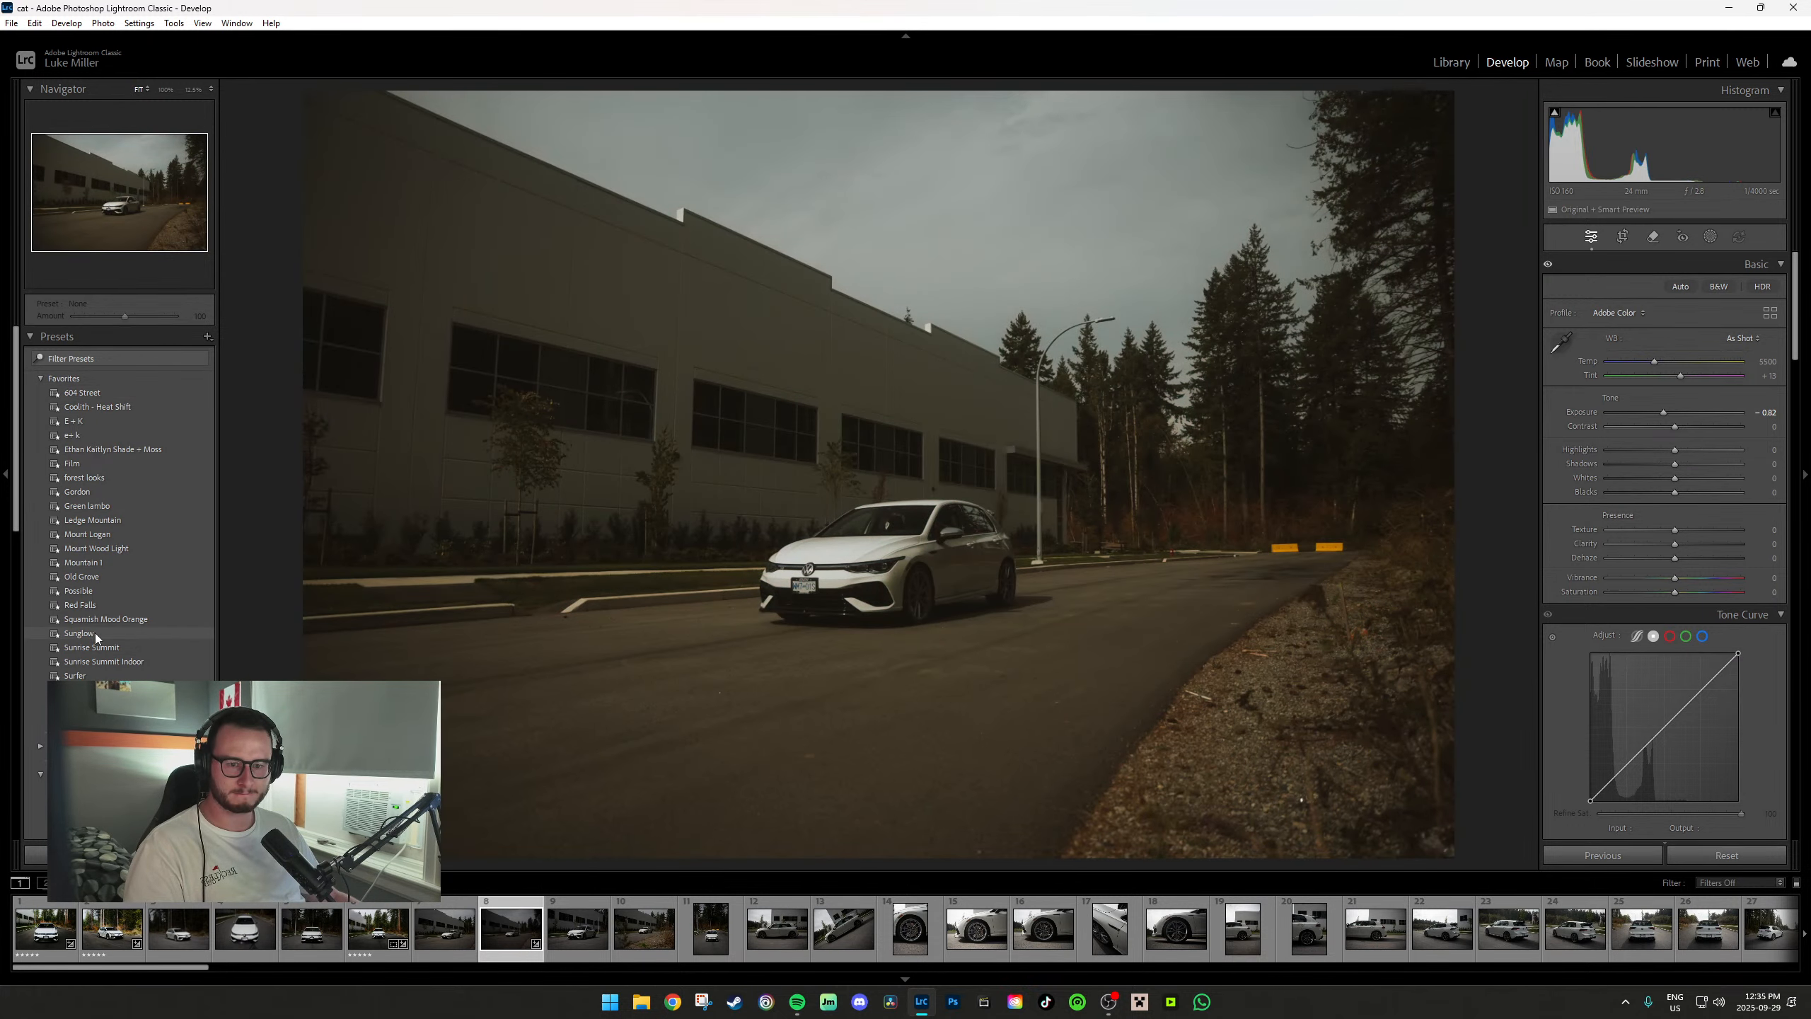
# Apply the Sunglow preset to the wide shot, sample white balance from the road, and set exposure to 1.46.
pyautogui.click(95, 633)
pyautogui.press('w')
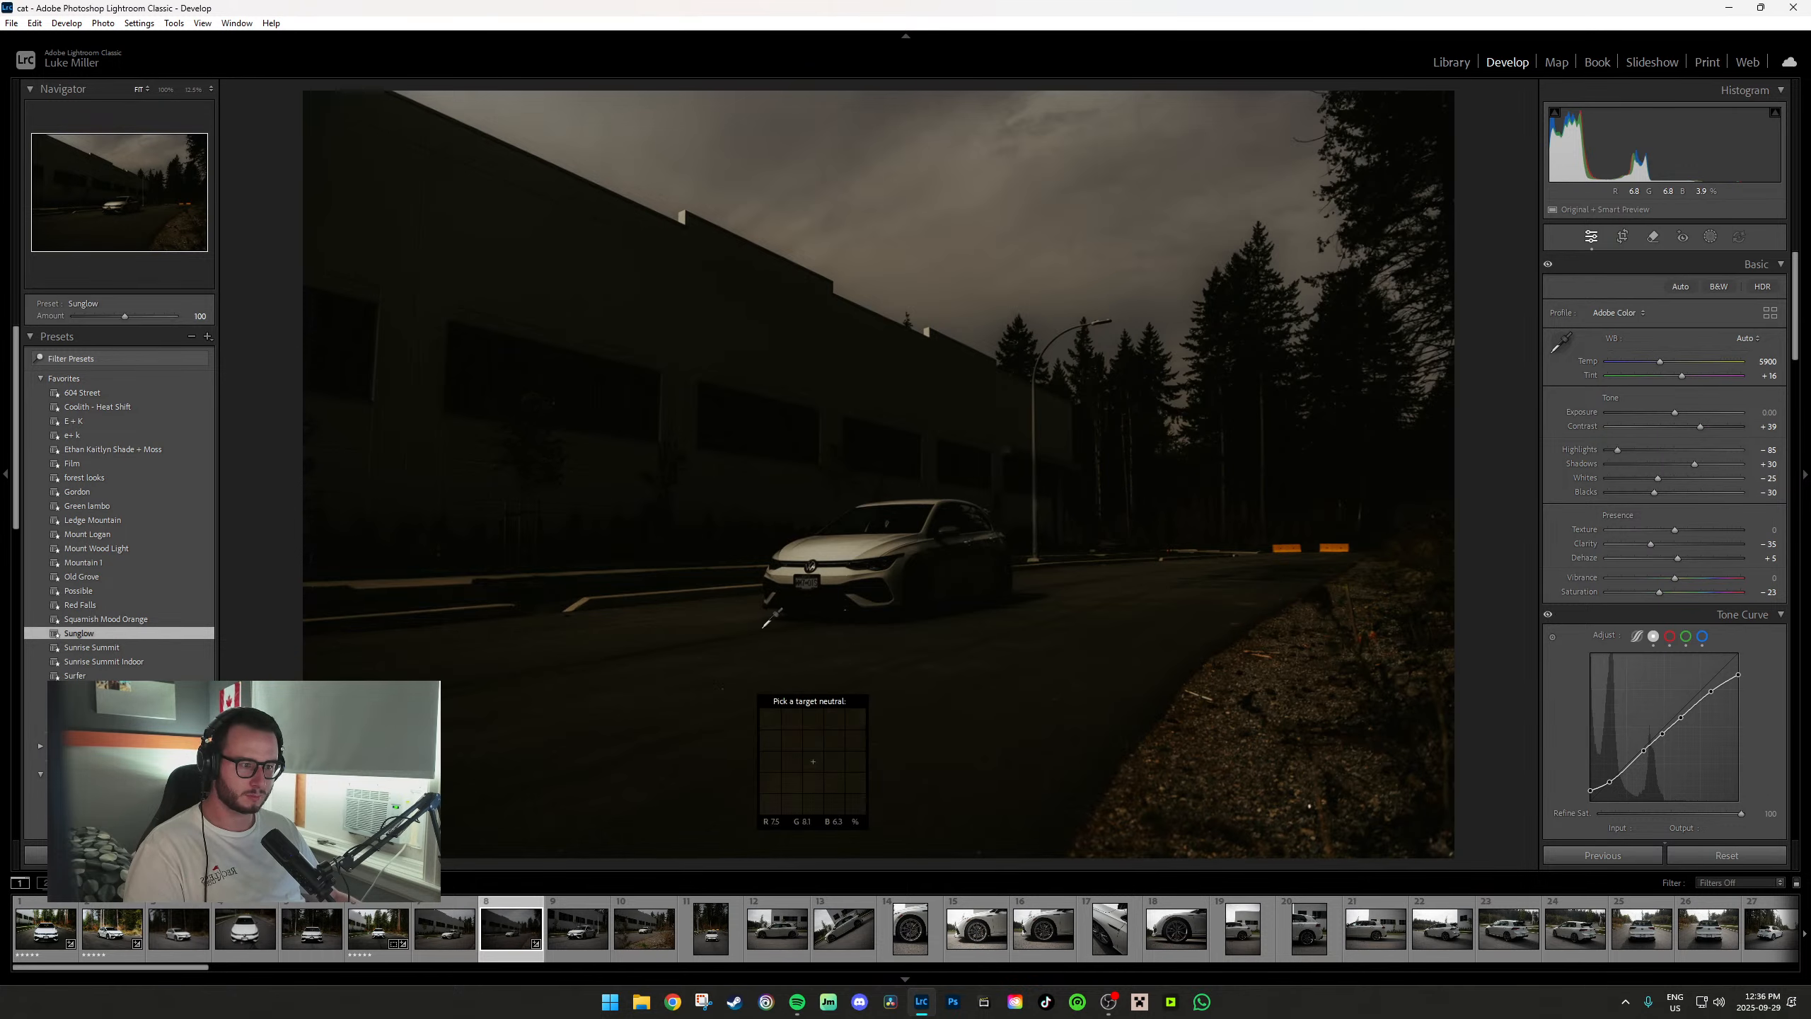
pyautogui.click(759, 633)
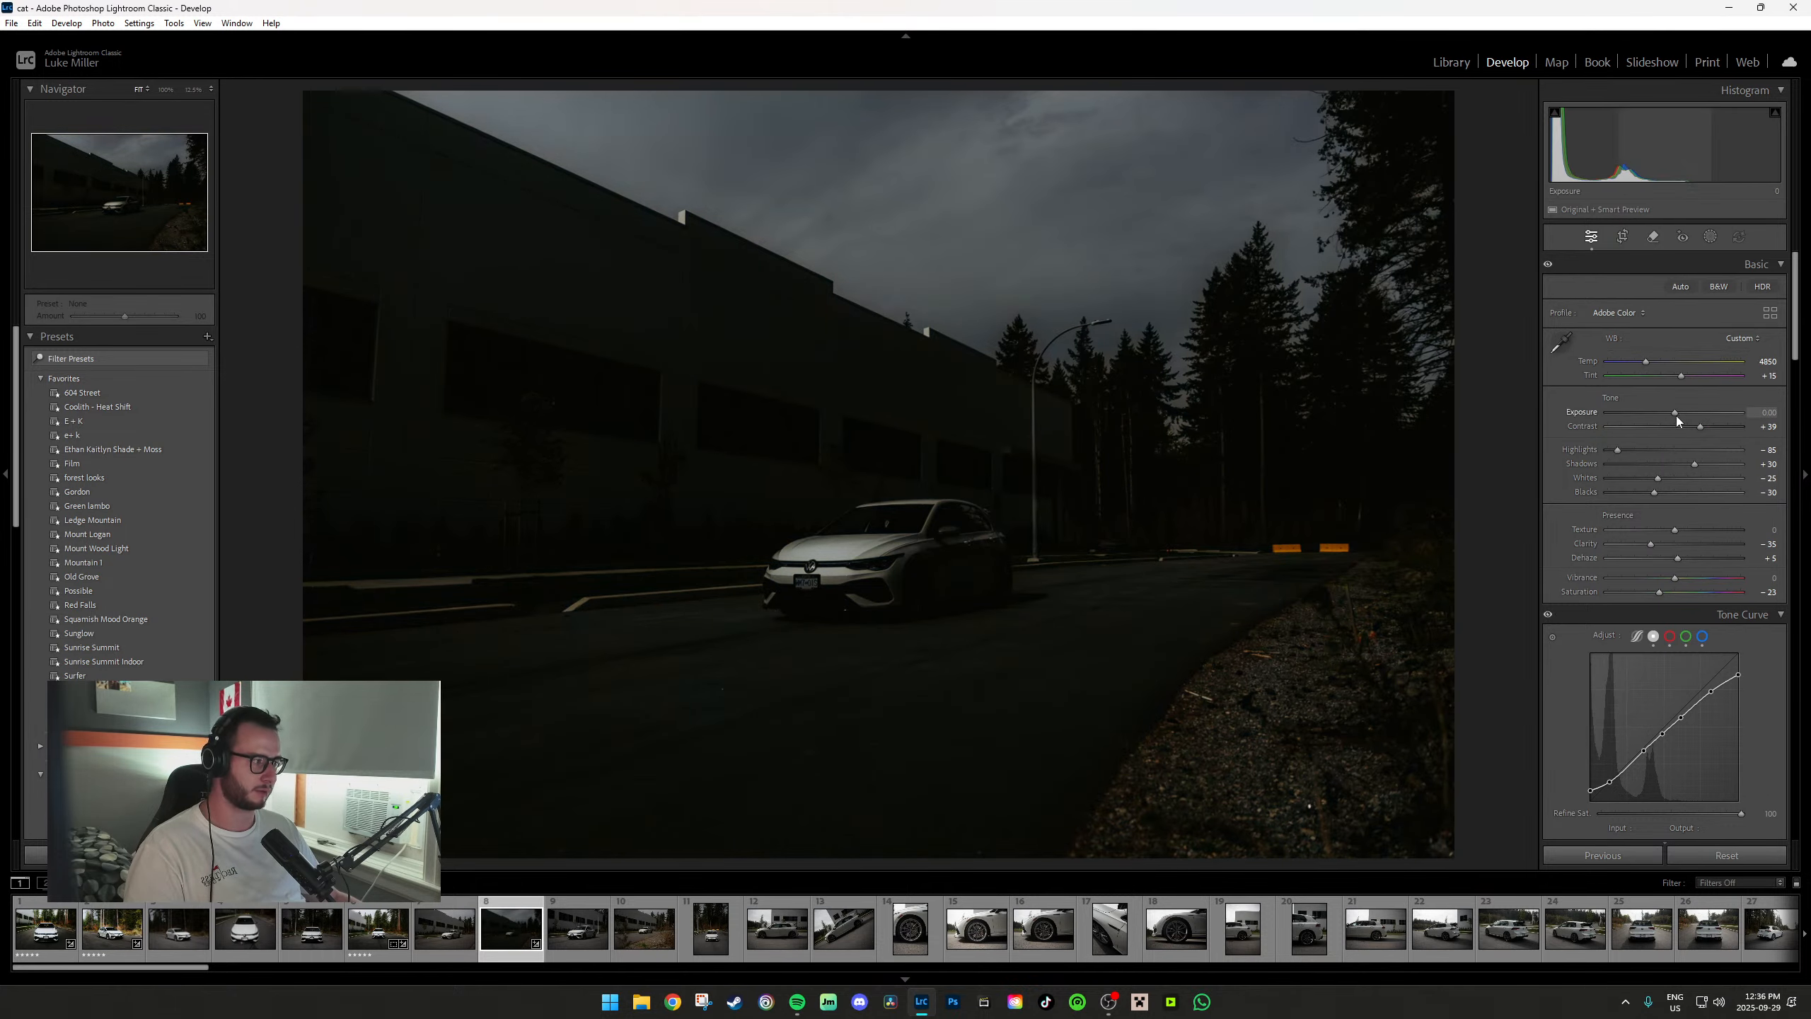
pyautogui.moveTo(1674, 414); pyautogui.dragTo(1695, 414)
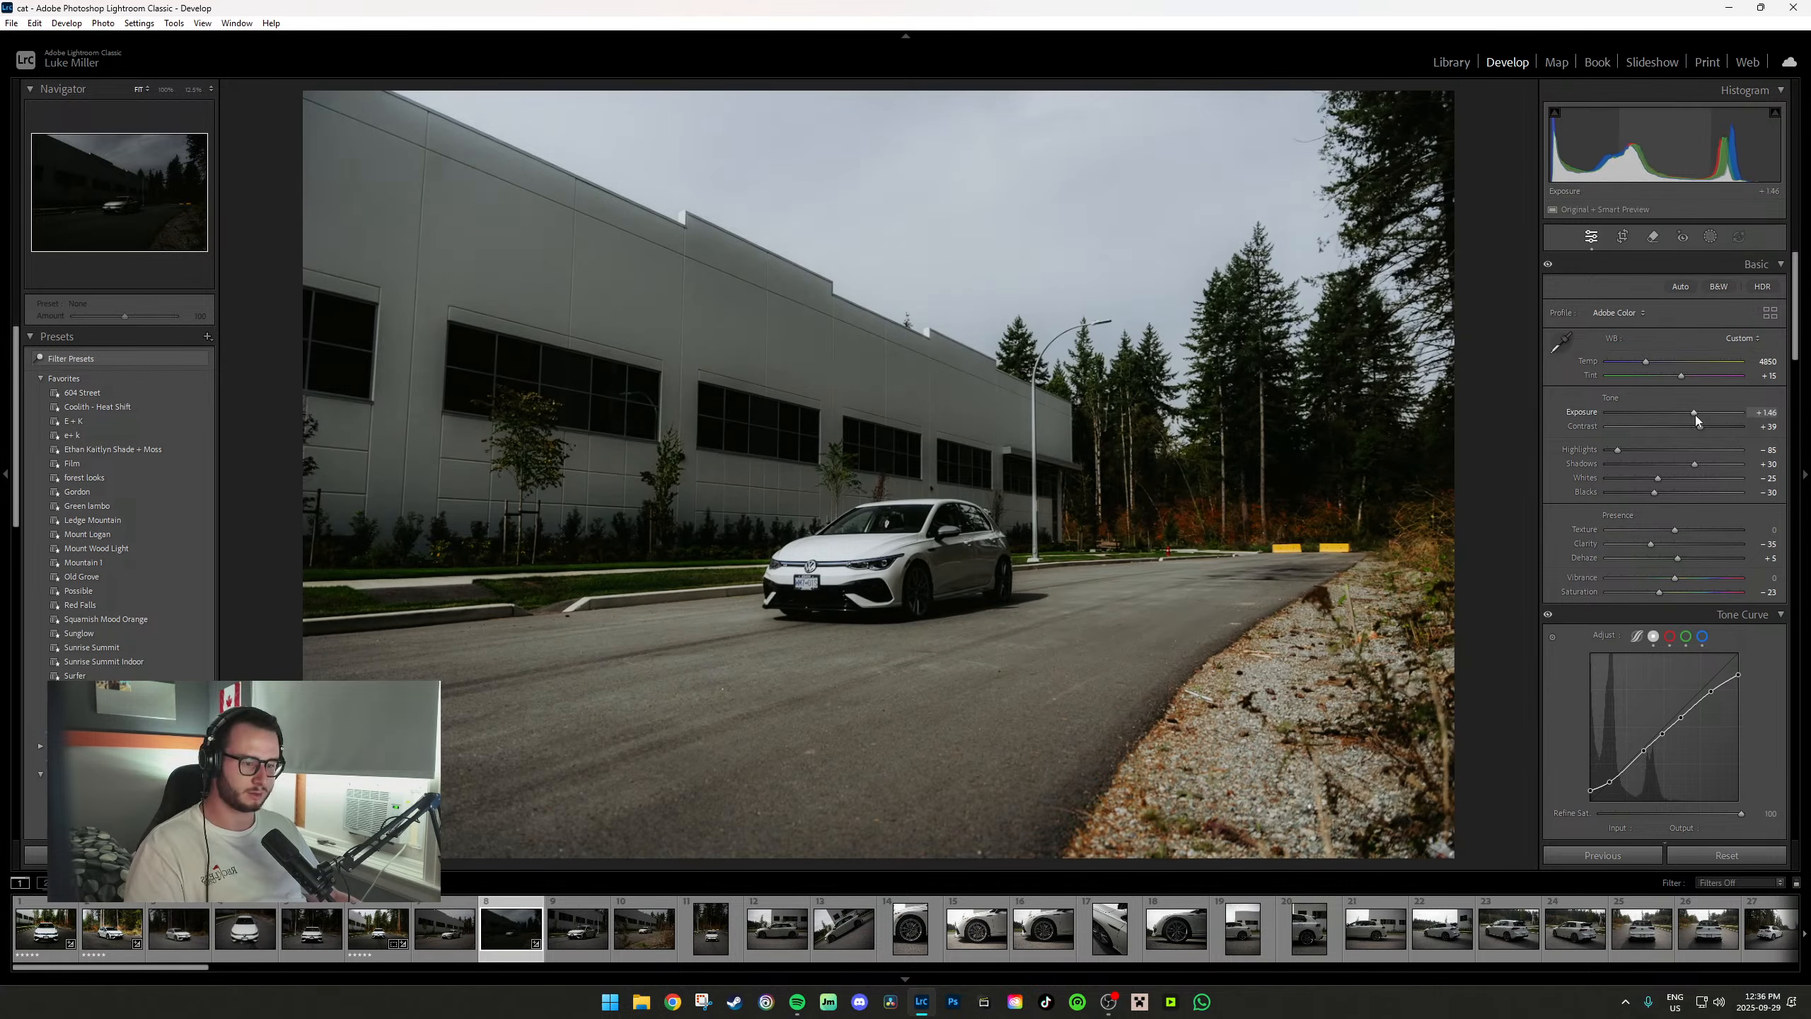
# Apply the Sunglow preset to the previous photo, neutralise its white balance on the road, and set exposure to 1.46.
pyautogui.press('Left')
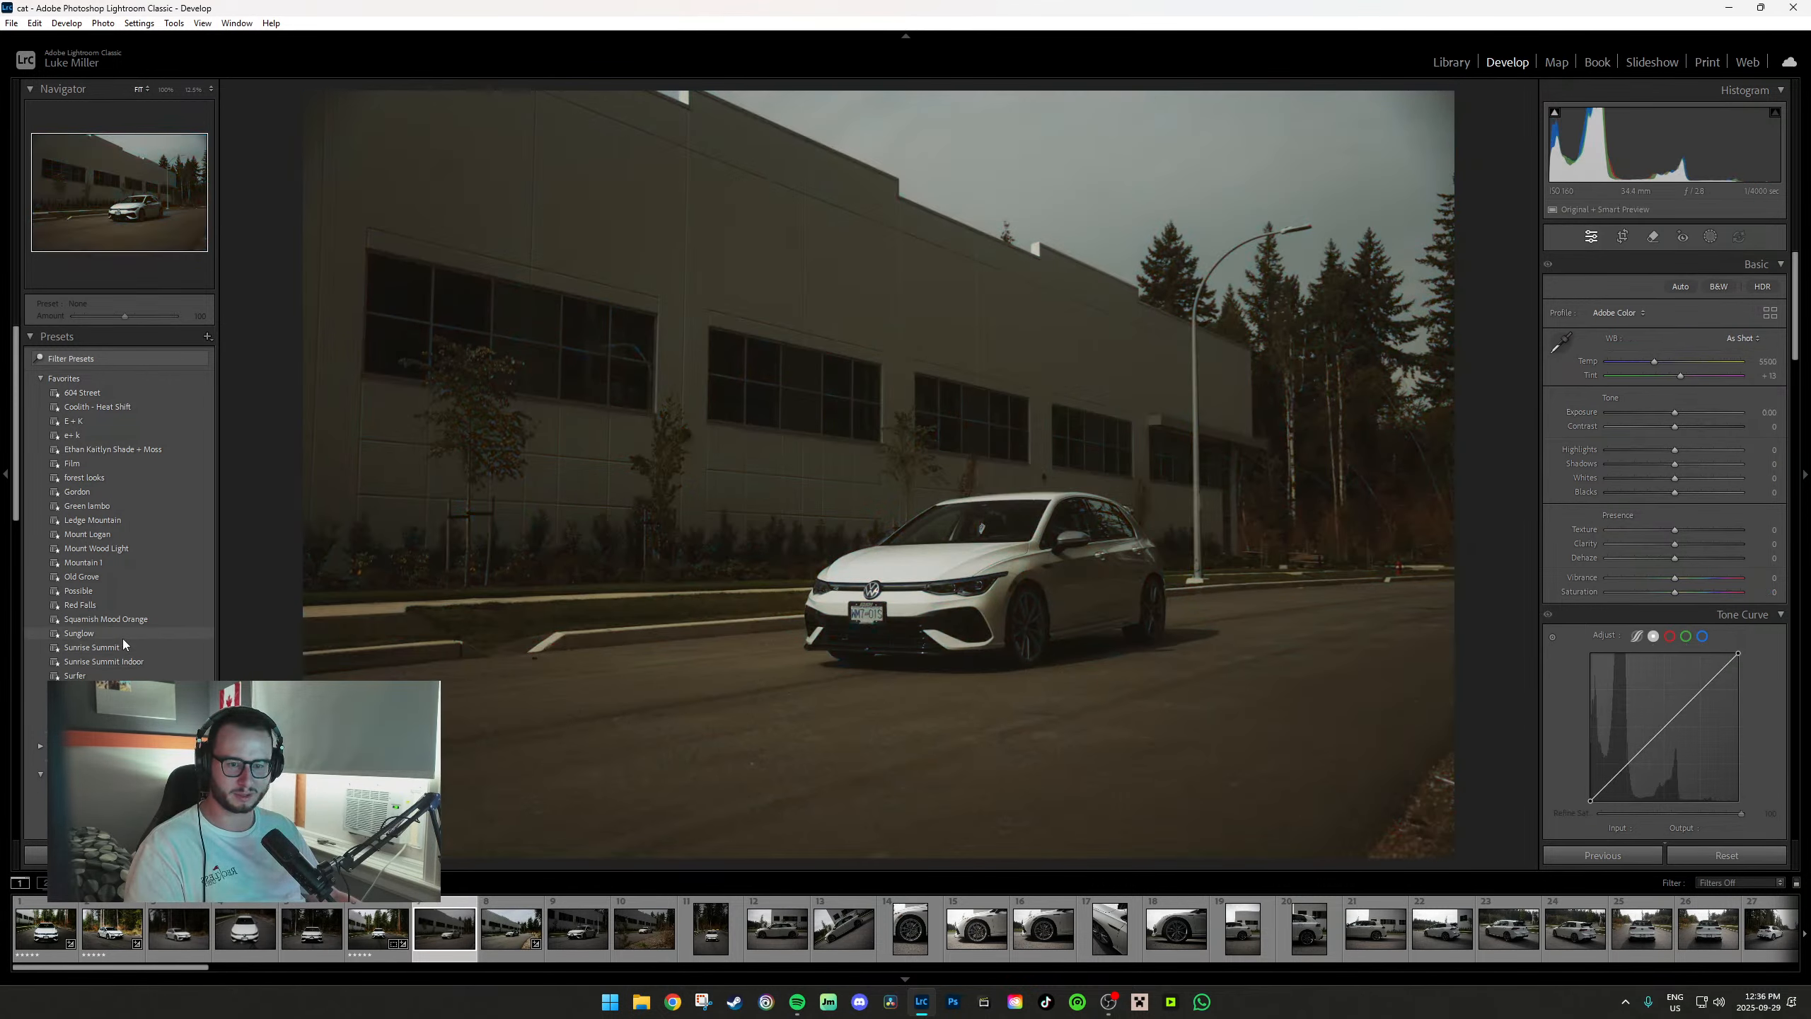
pyautogui.click(106, 632)
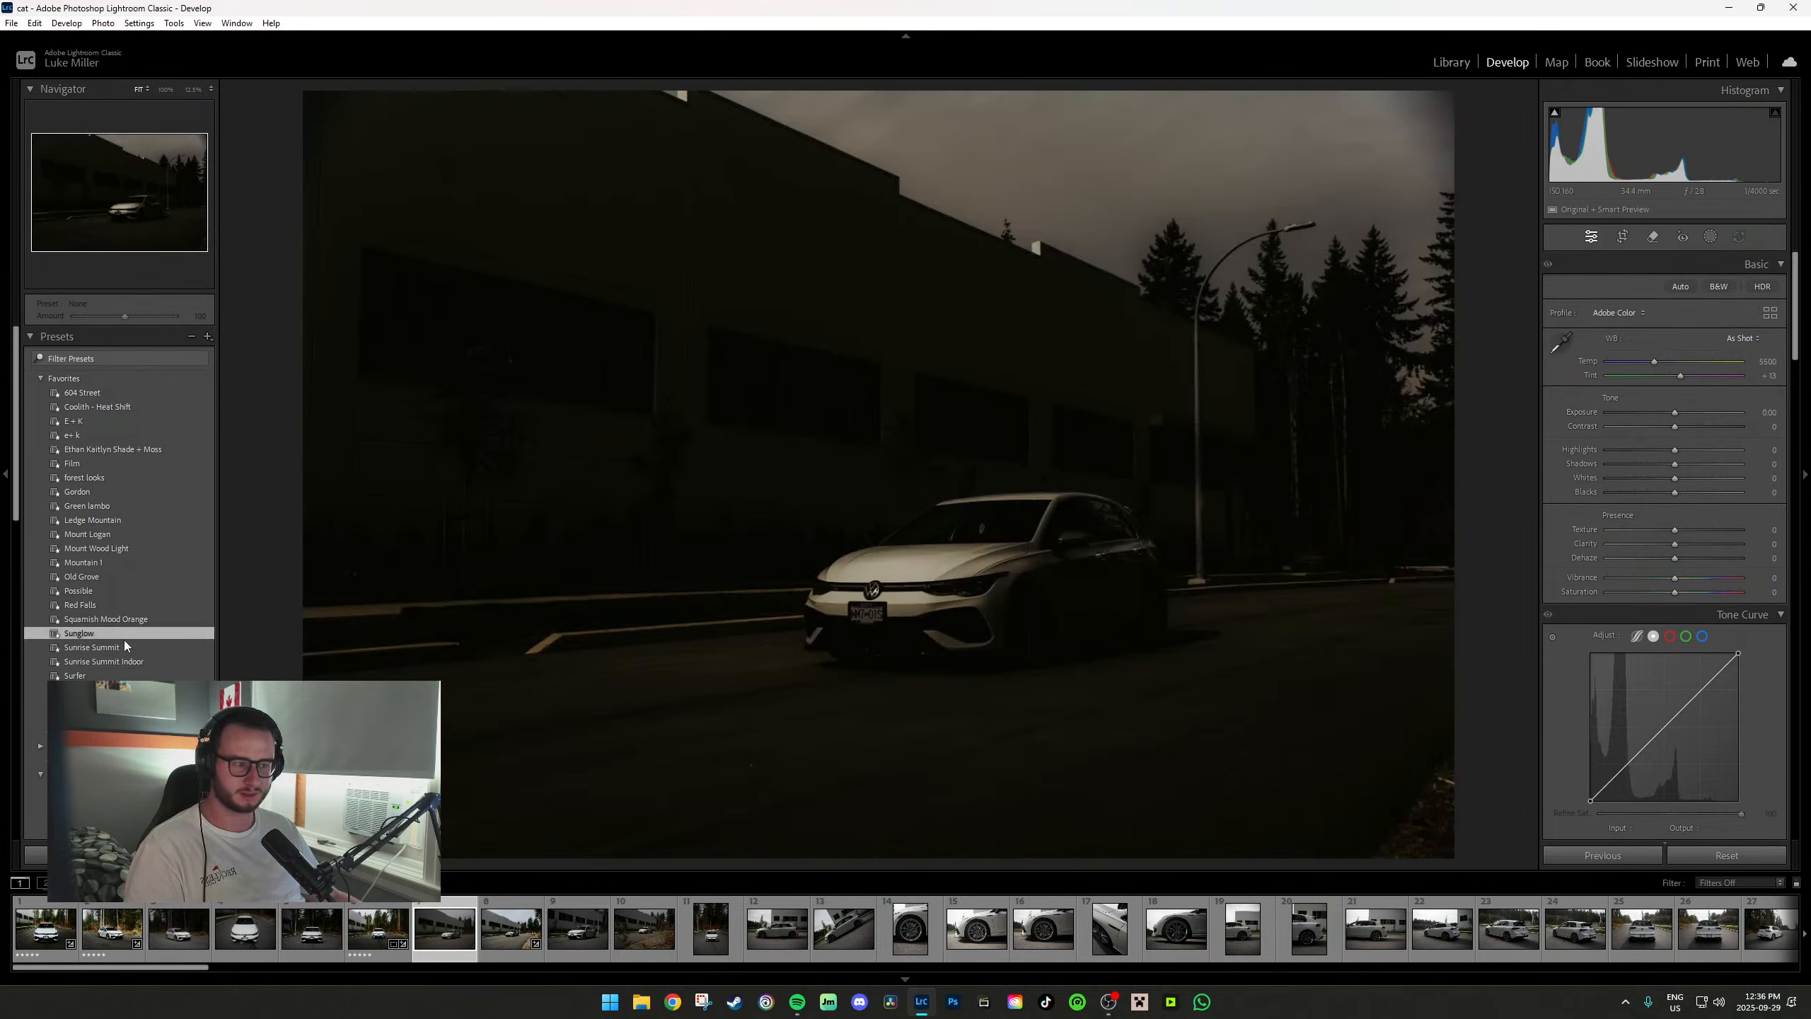
pyautogui.press('w')
pyautogui.click(768, 683)
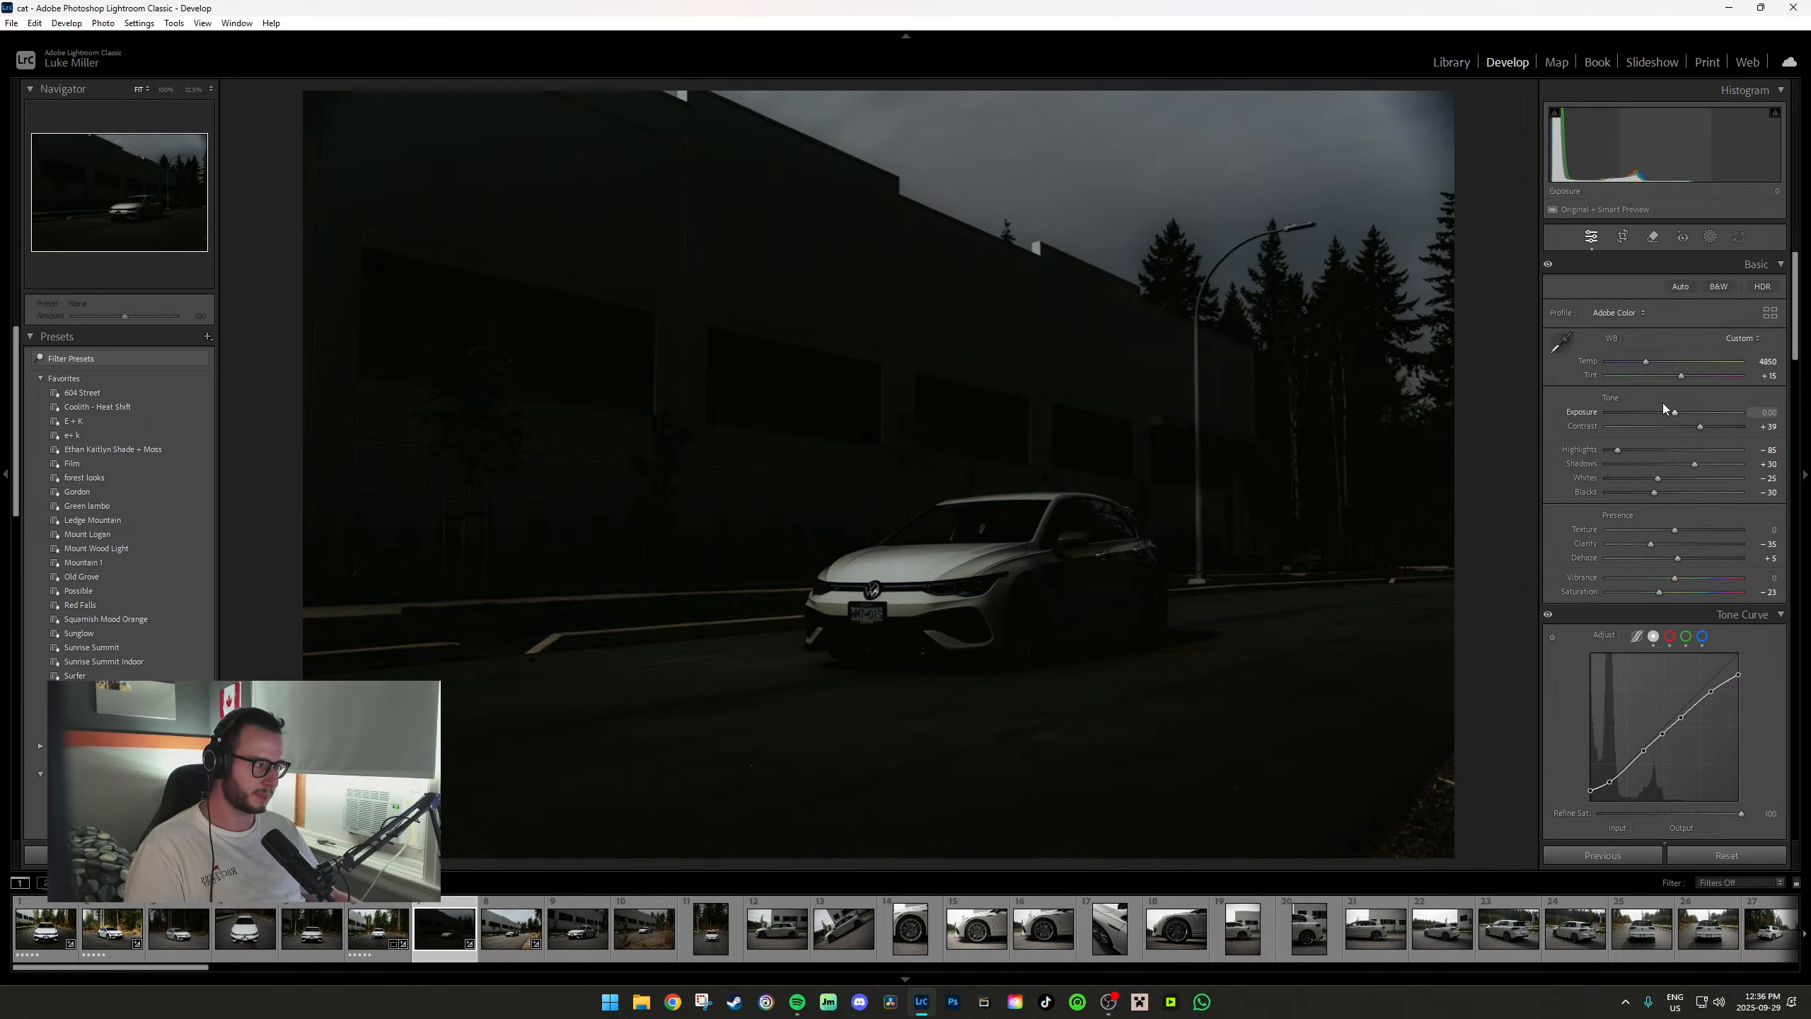
pyautogui.moveTo(1674, 411); pyautogui.dragTo(1695, 412)
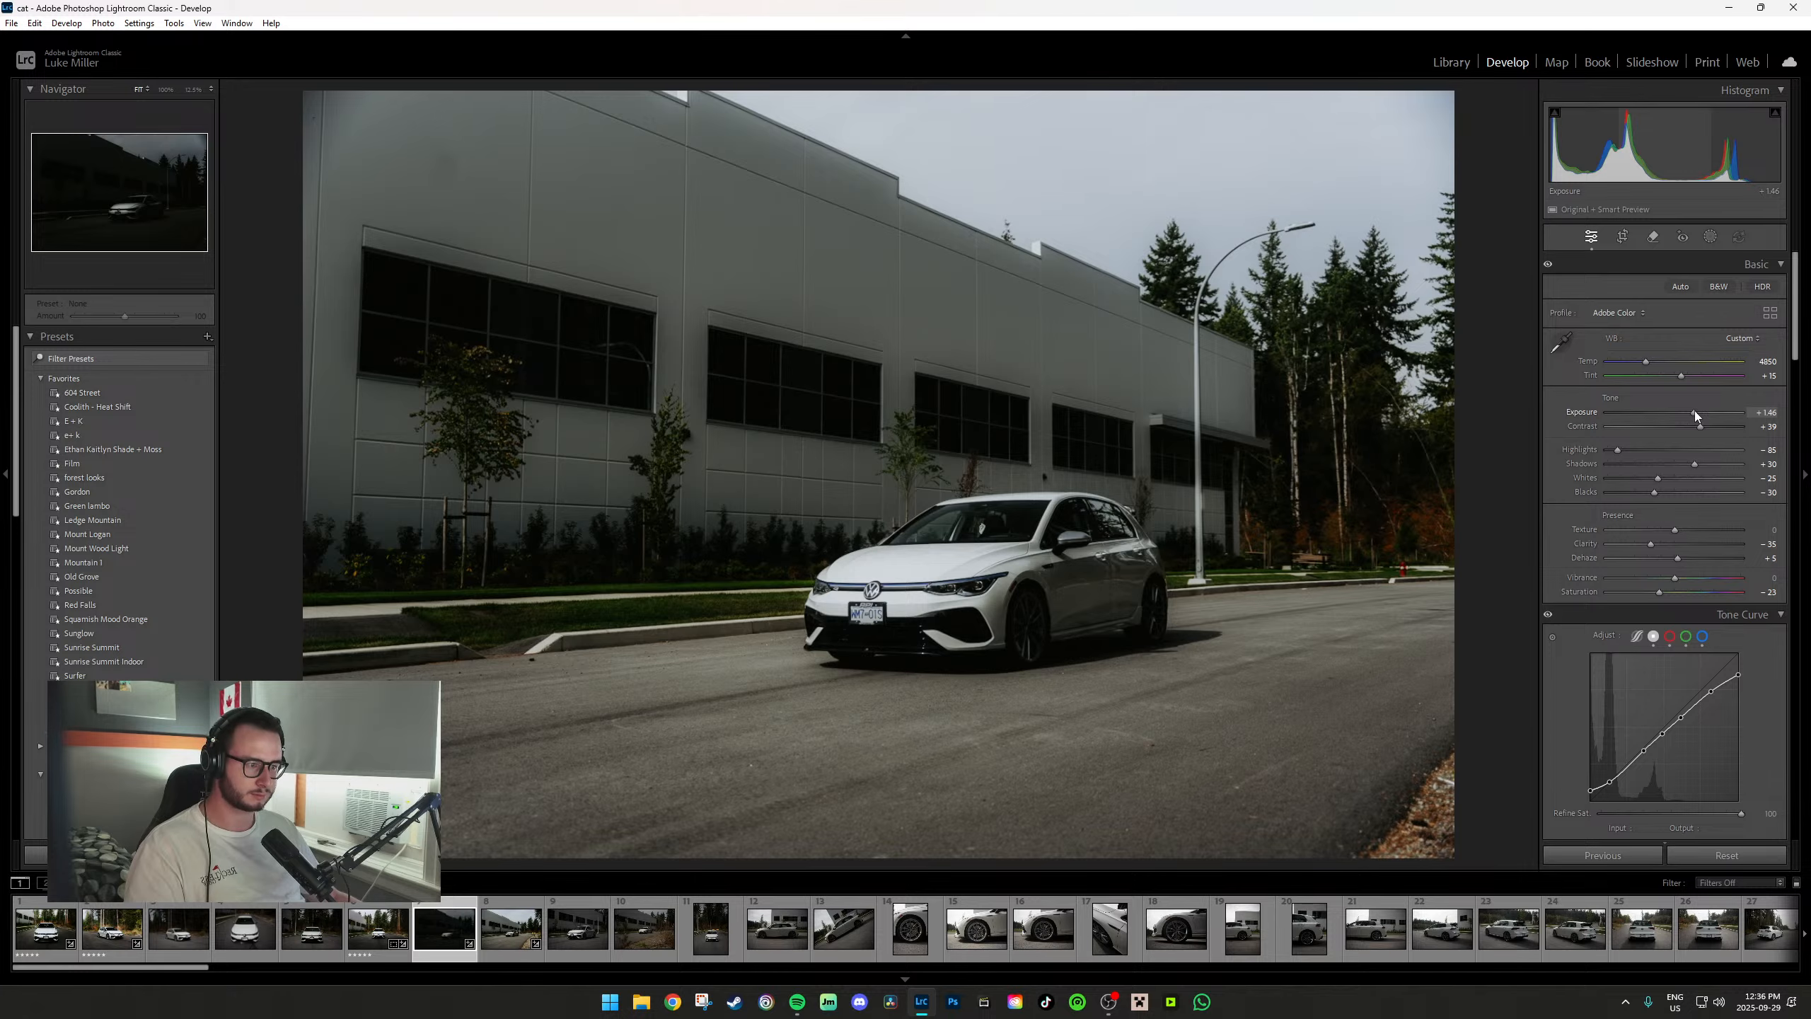
# Crop the photo slightly tighter at its original aspect ratio, trimming the gravel corner from the right edge.
pyautogui.press('r')
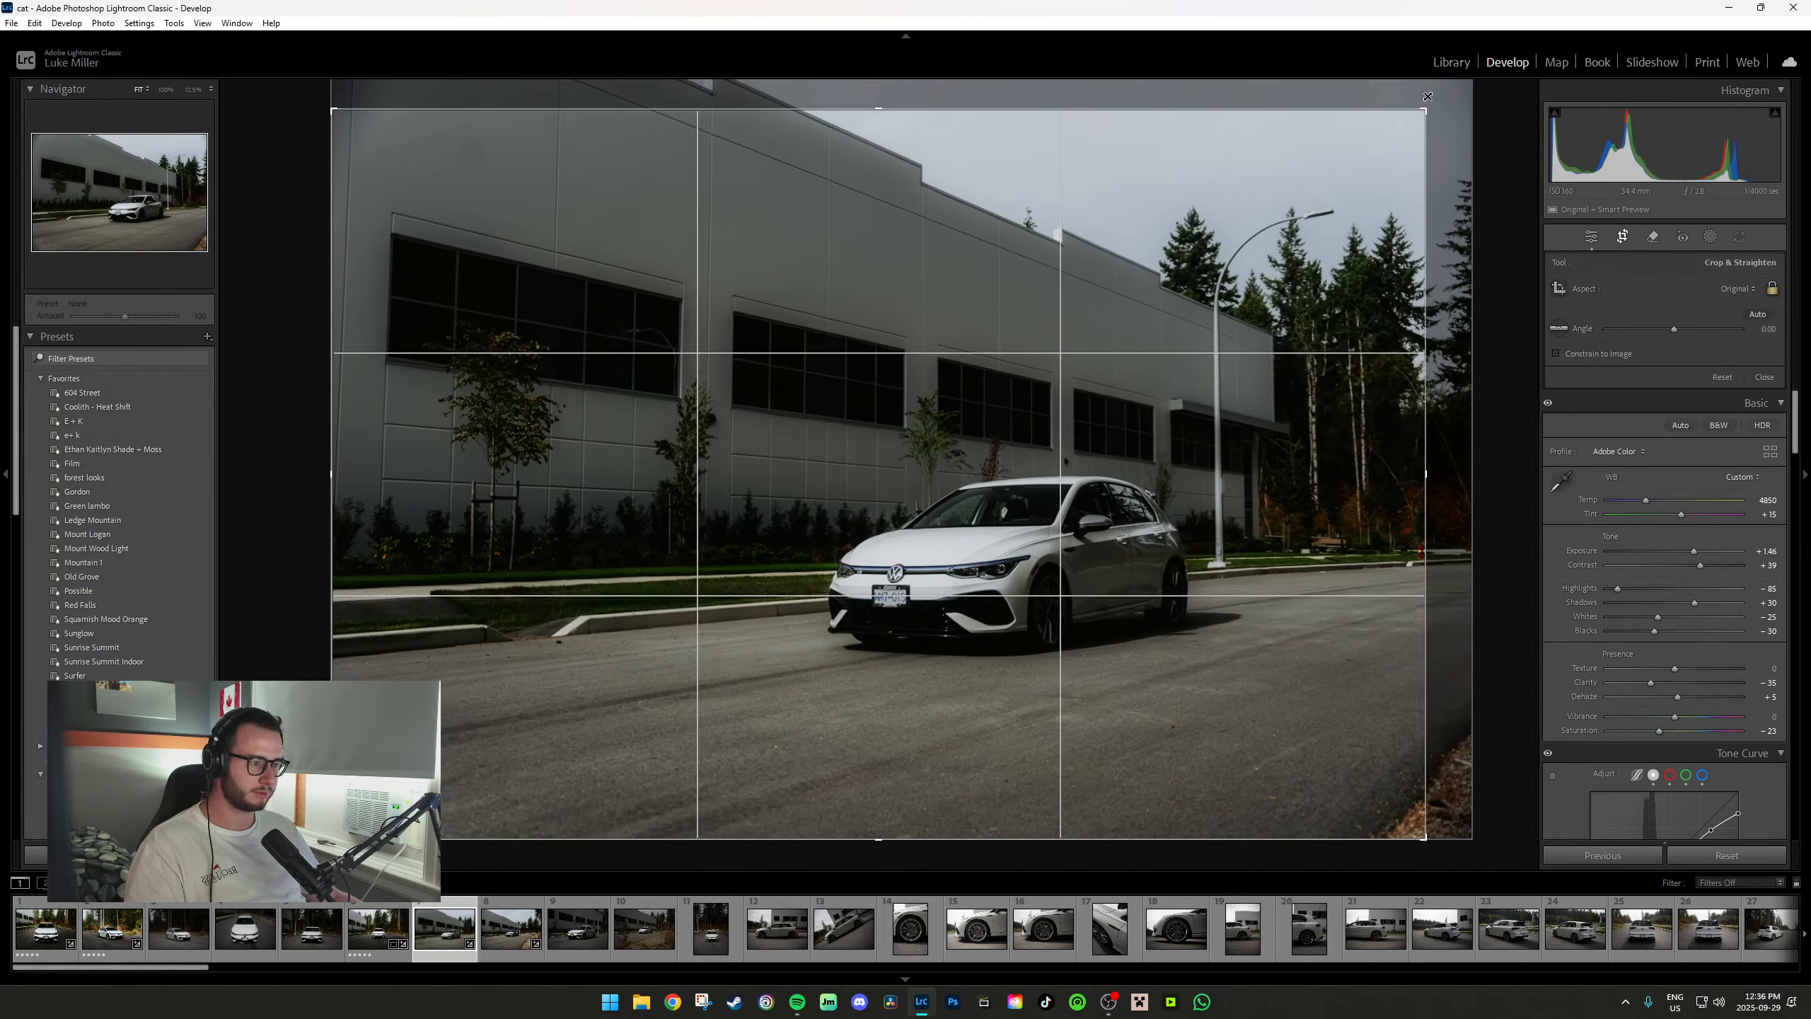
pyautogui.moveTo(1428, 96); pyautogui.dragTo(1417, 112)
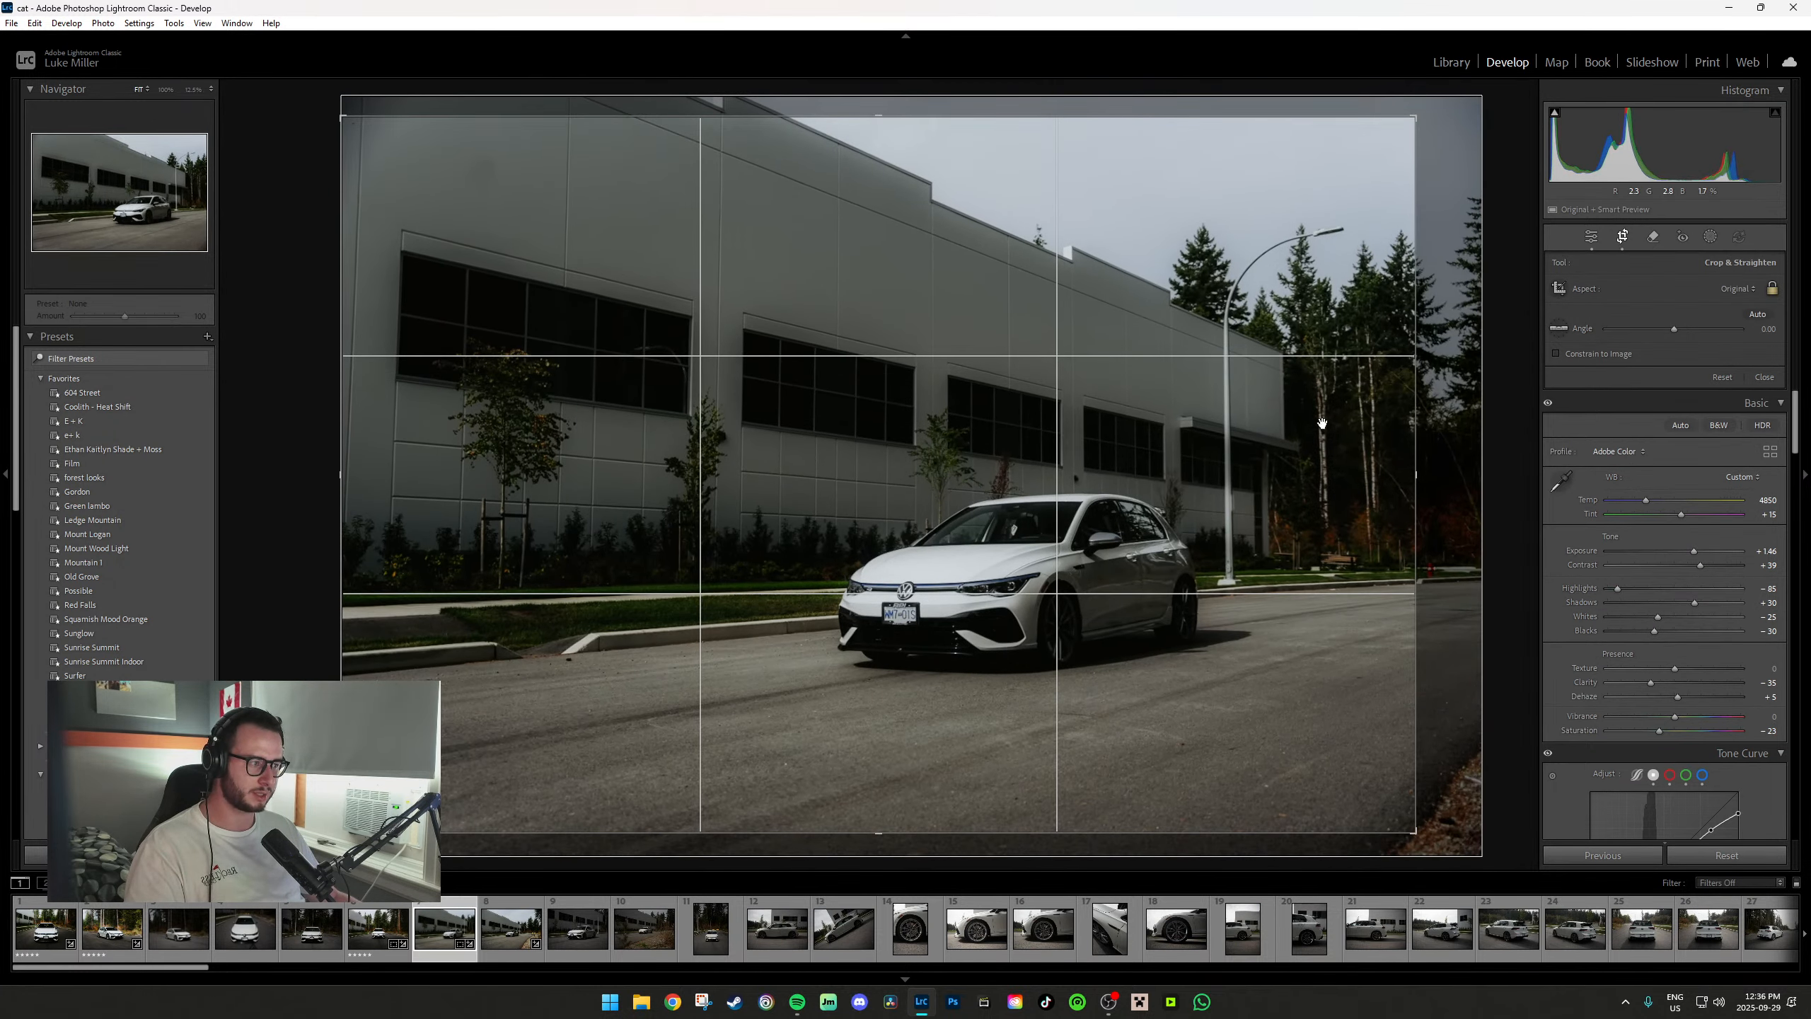
pyautogui.press('r')
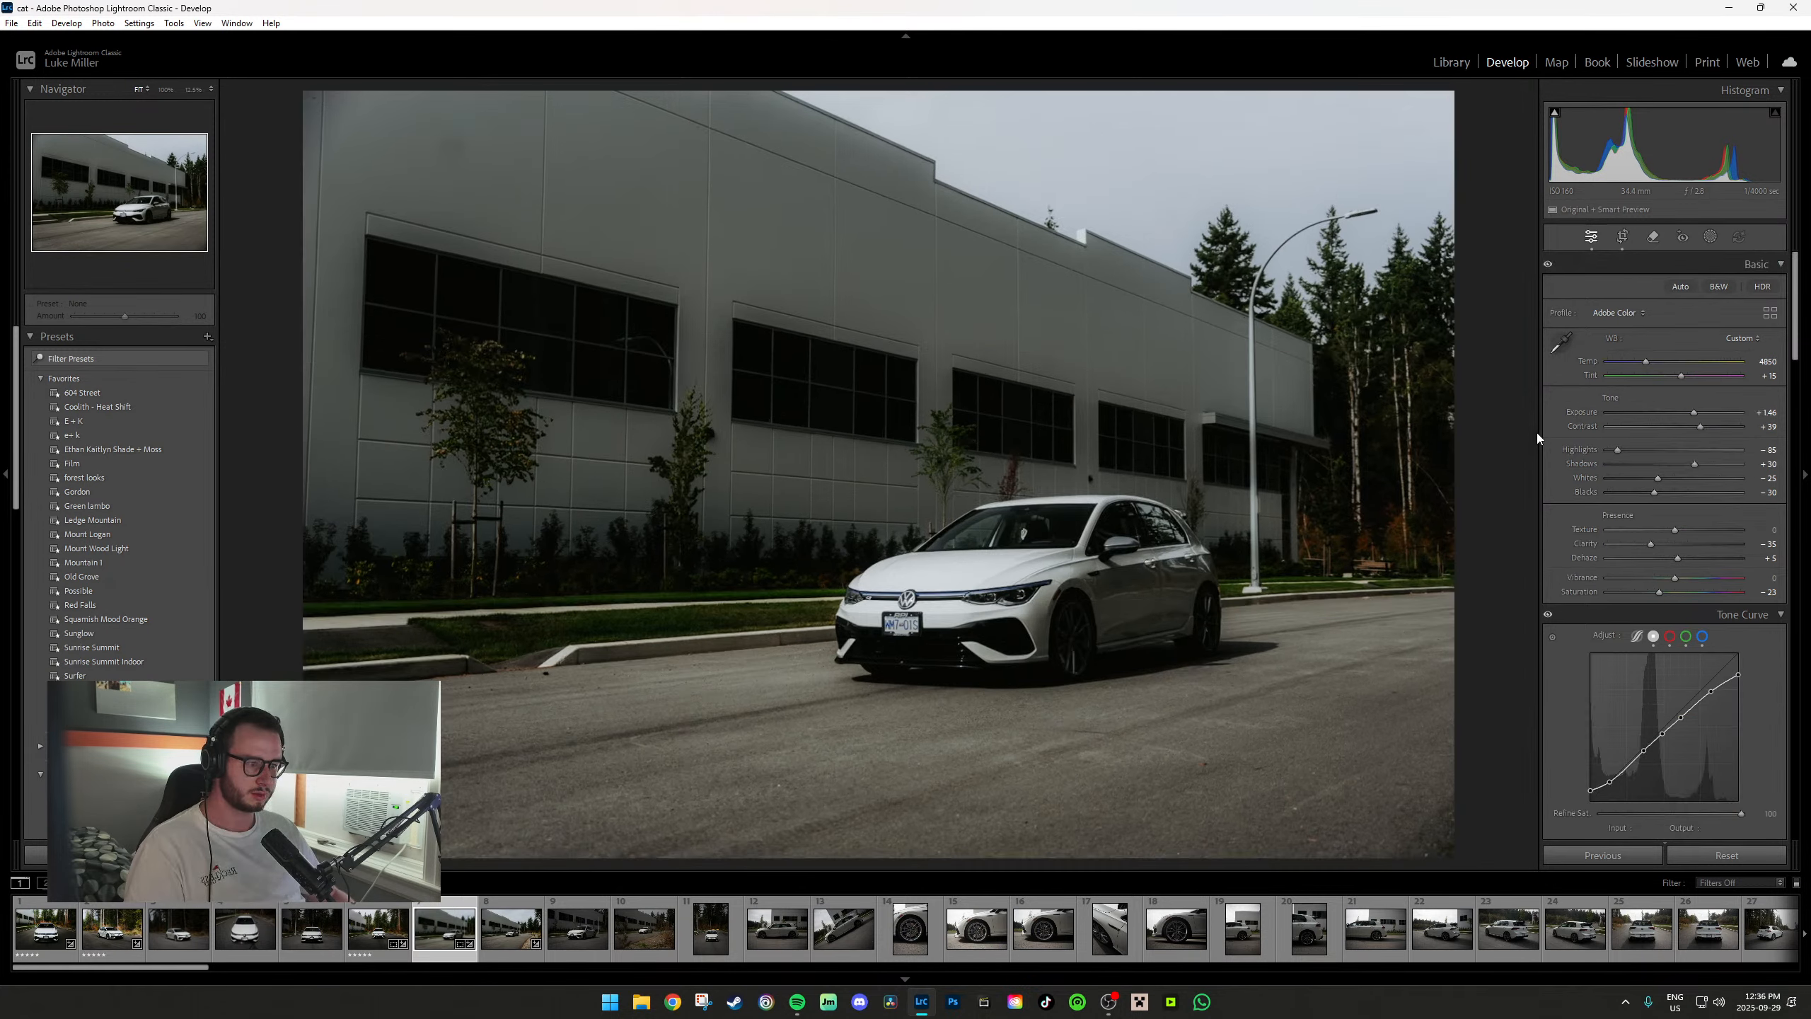
# Mask the road with a linear gradient, lower its exposure to -0.53, and subtract the car subject from the mask.
pyautogui.hotkey('shift', 'w')
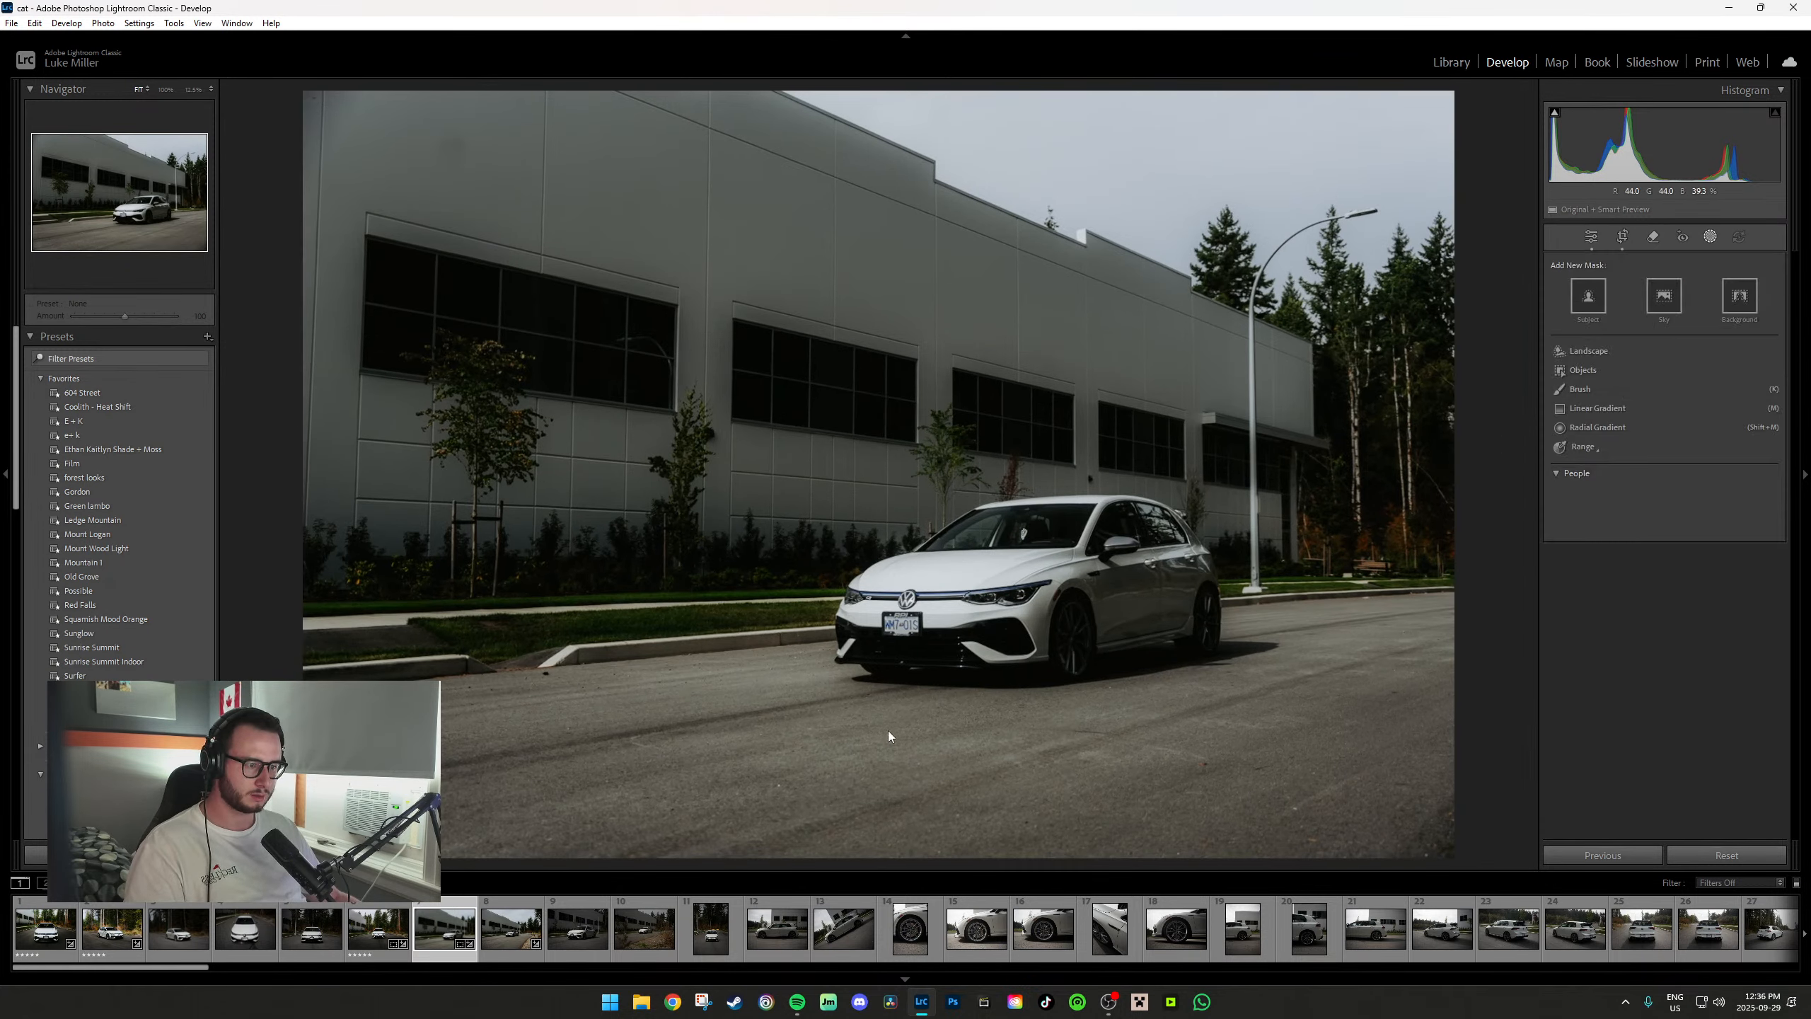
pyautogui.press('m')
pyautogui.moveTo(893, 731); pyautogui.dragTo(883, 553)
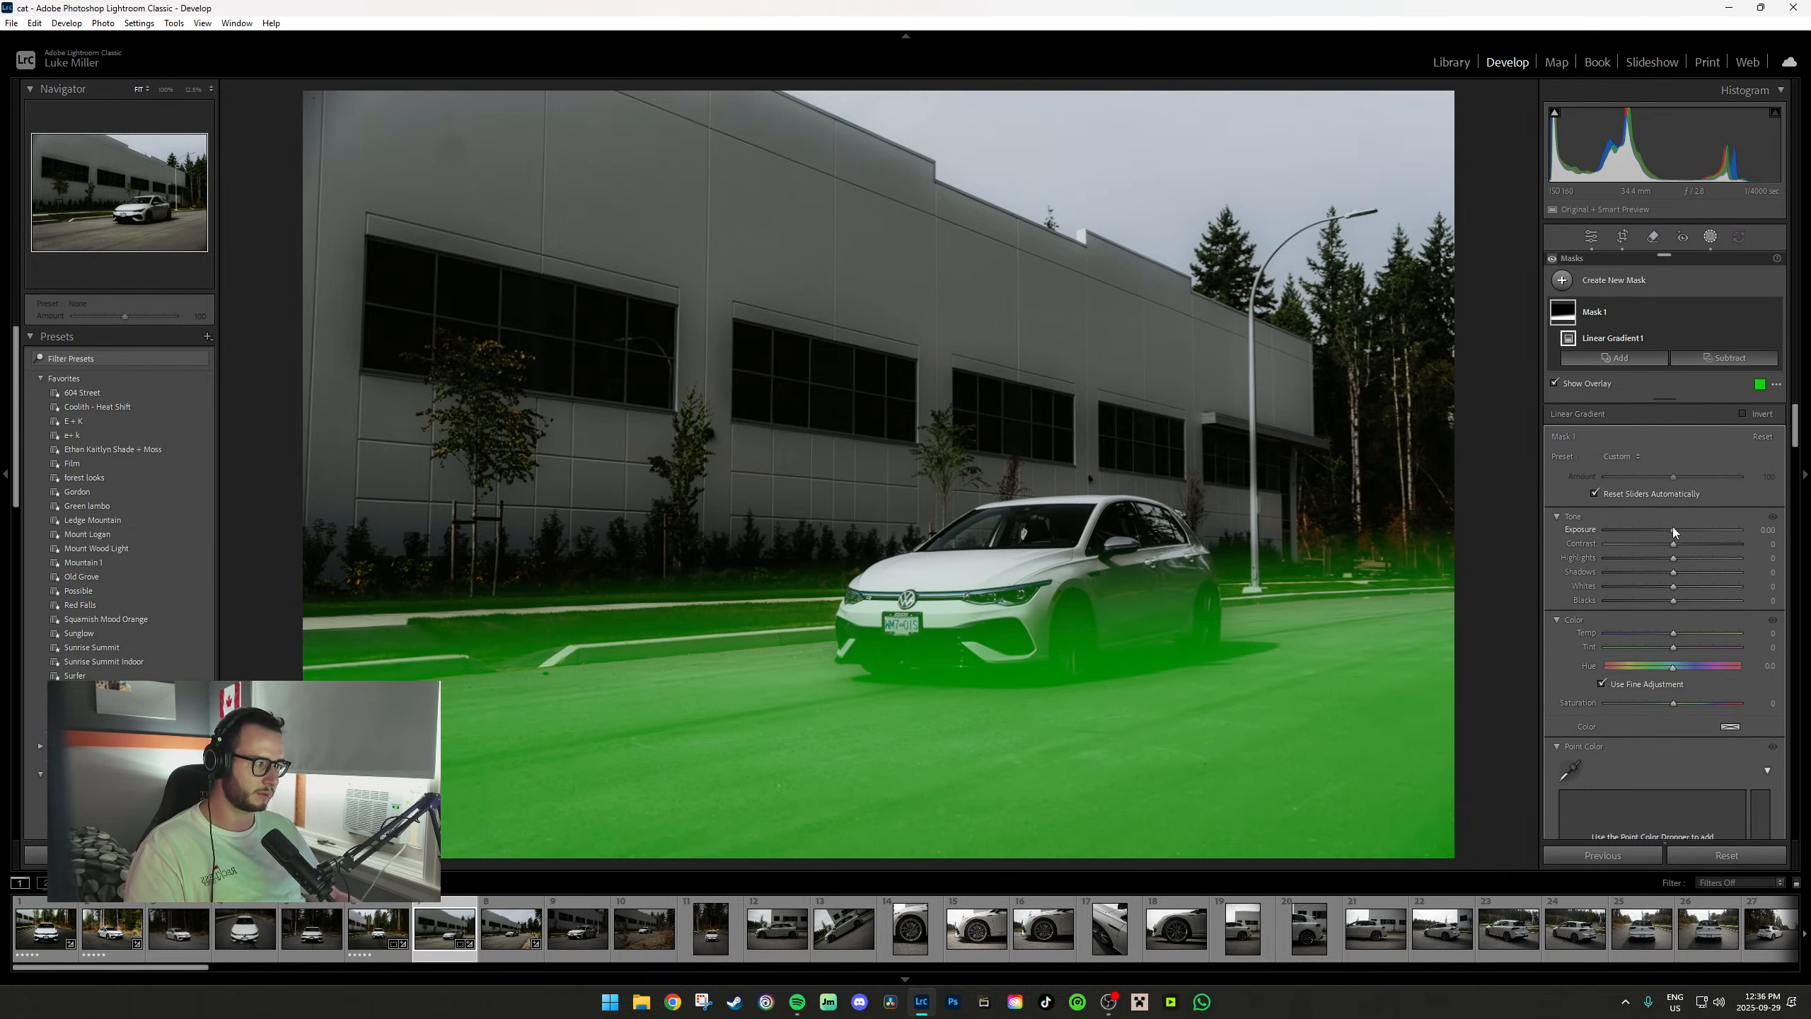
pyautogui.moveTo(1672, 529); pyautogui.dragTo(1664, 529)
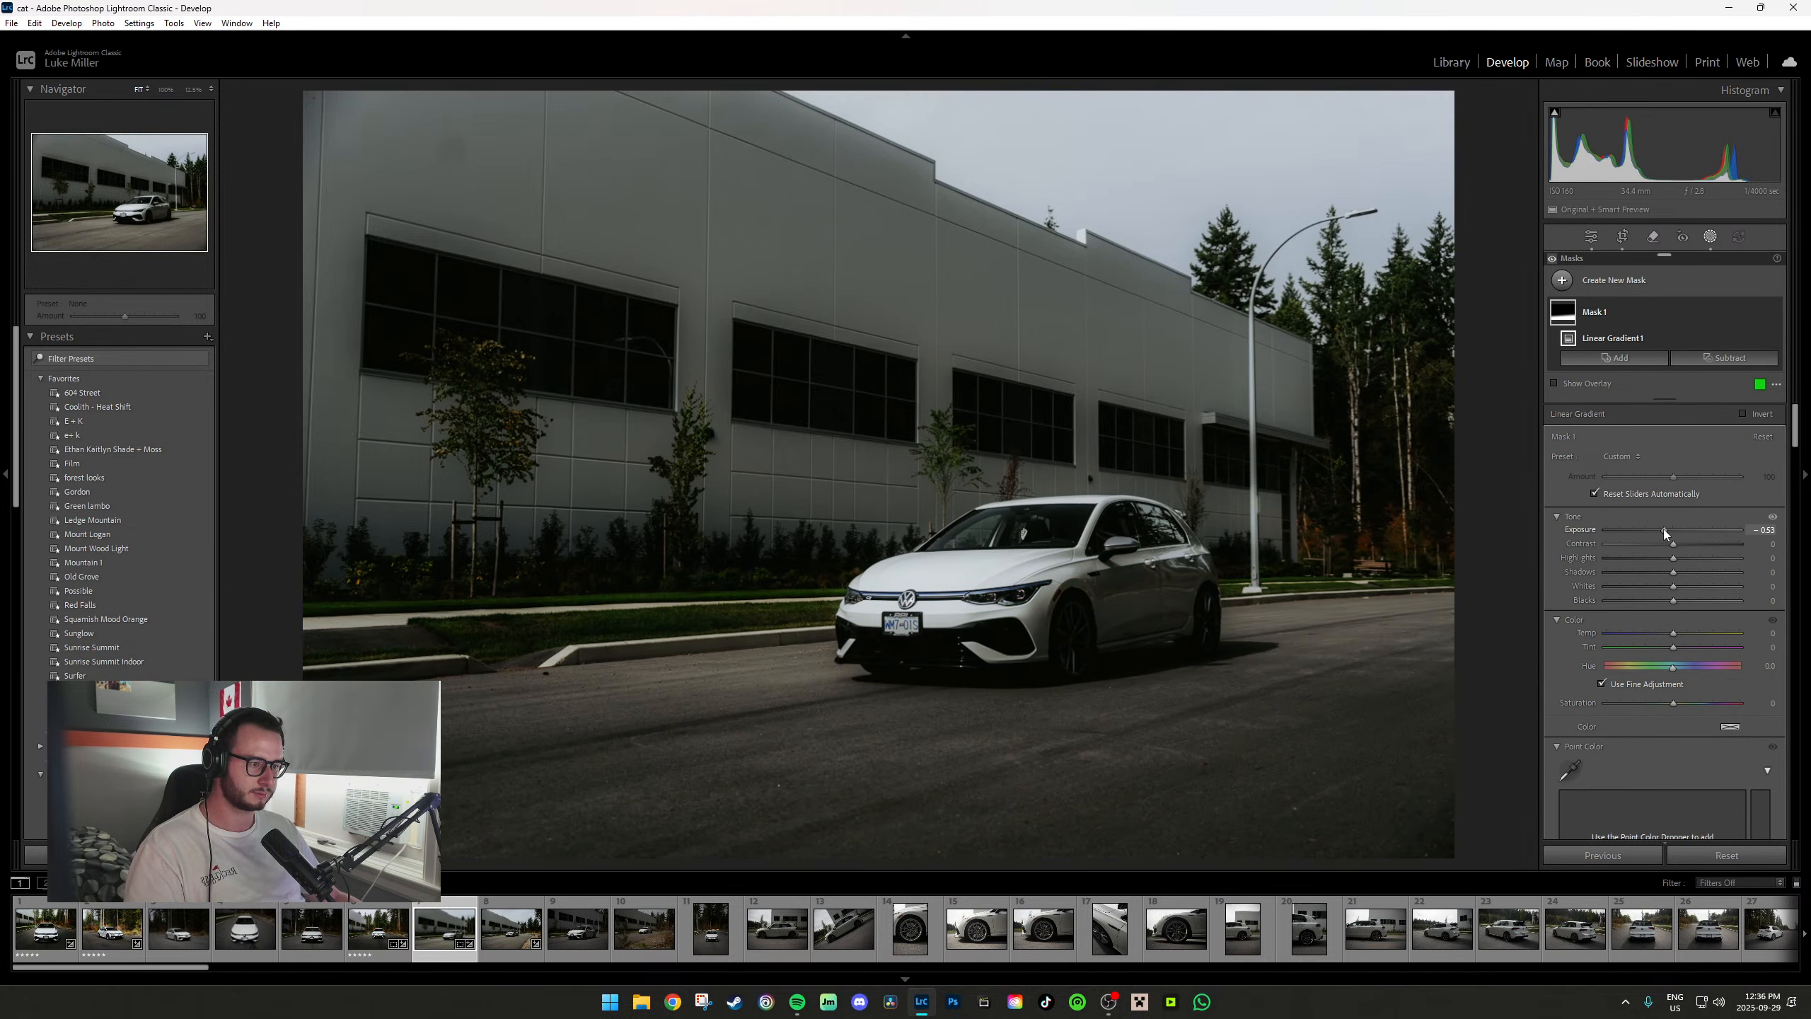
pyautogui.click(1724, 357)
pyautogui.click(1711, 394)
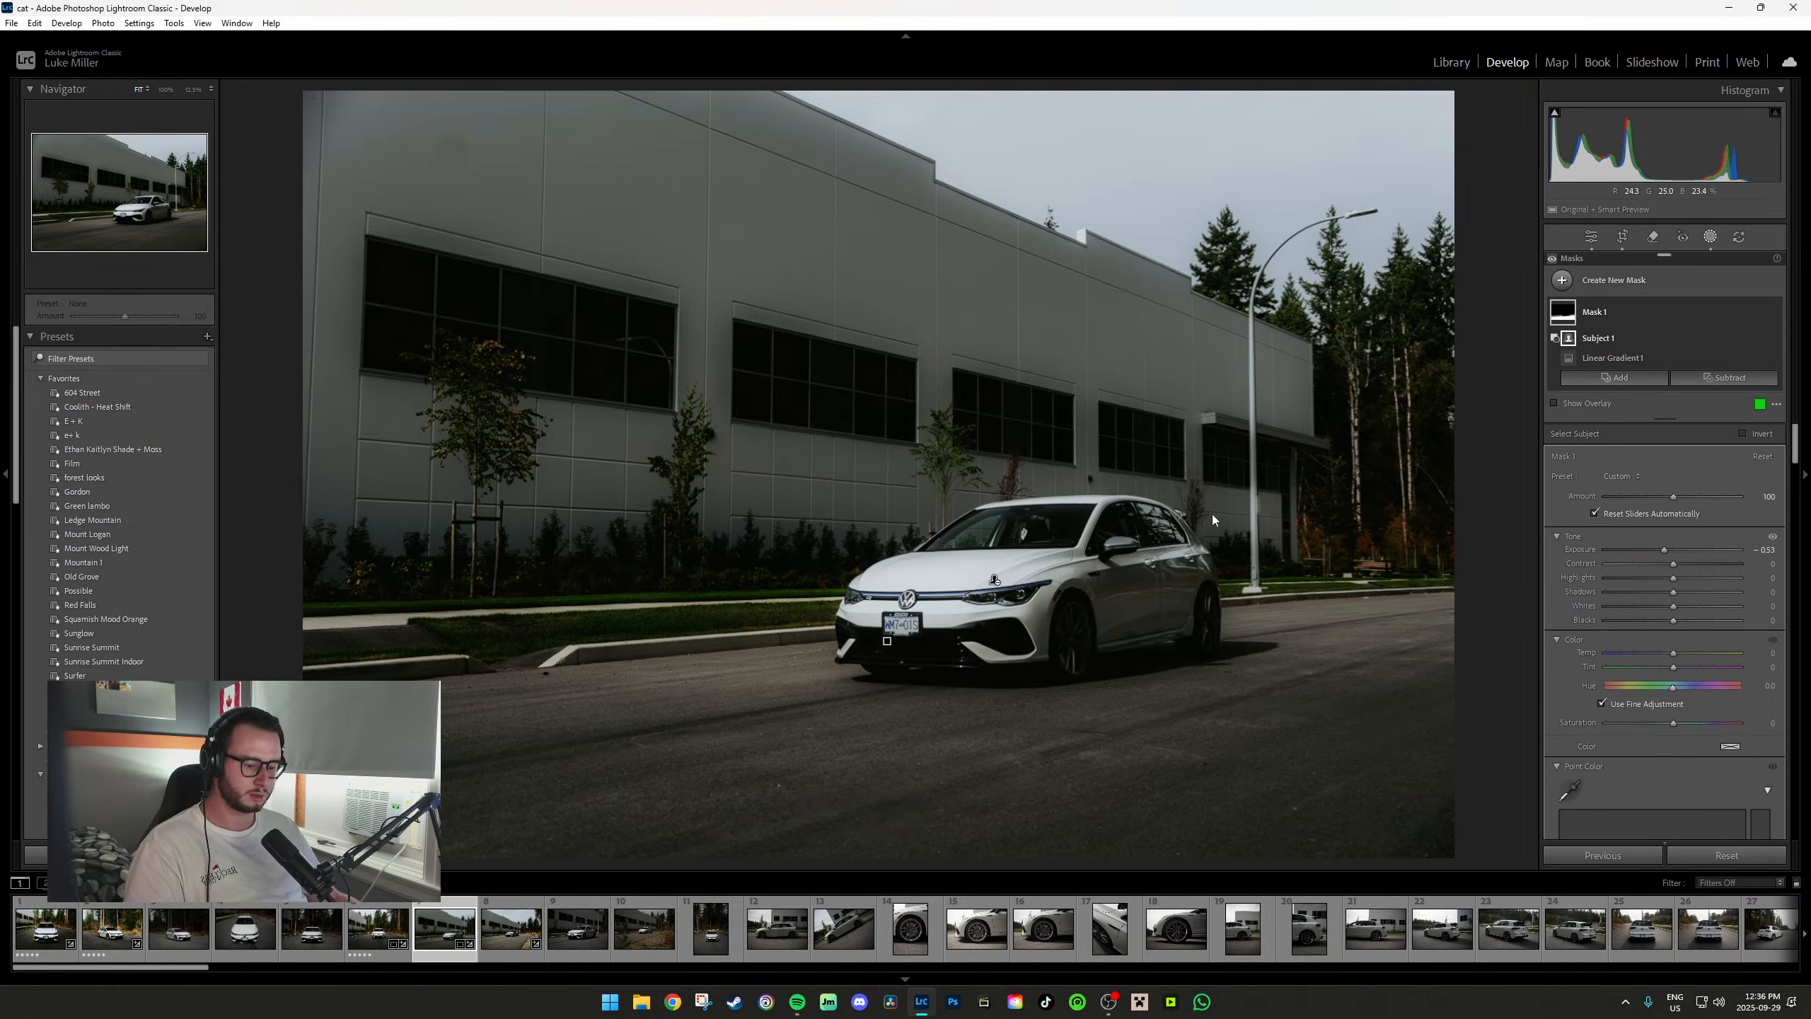
# Add a linear gradient mask over the building and sky, fading out at the road, and subtract the car subject.
pyautogui.press('m')
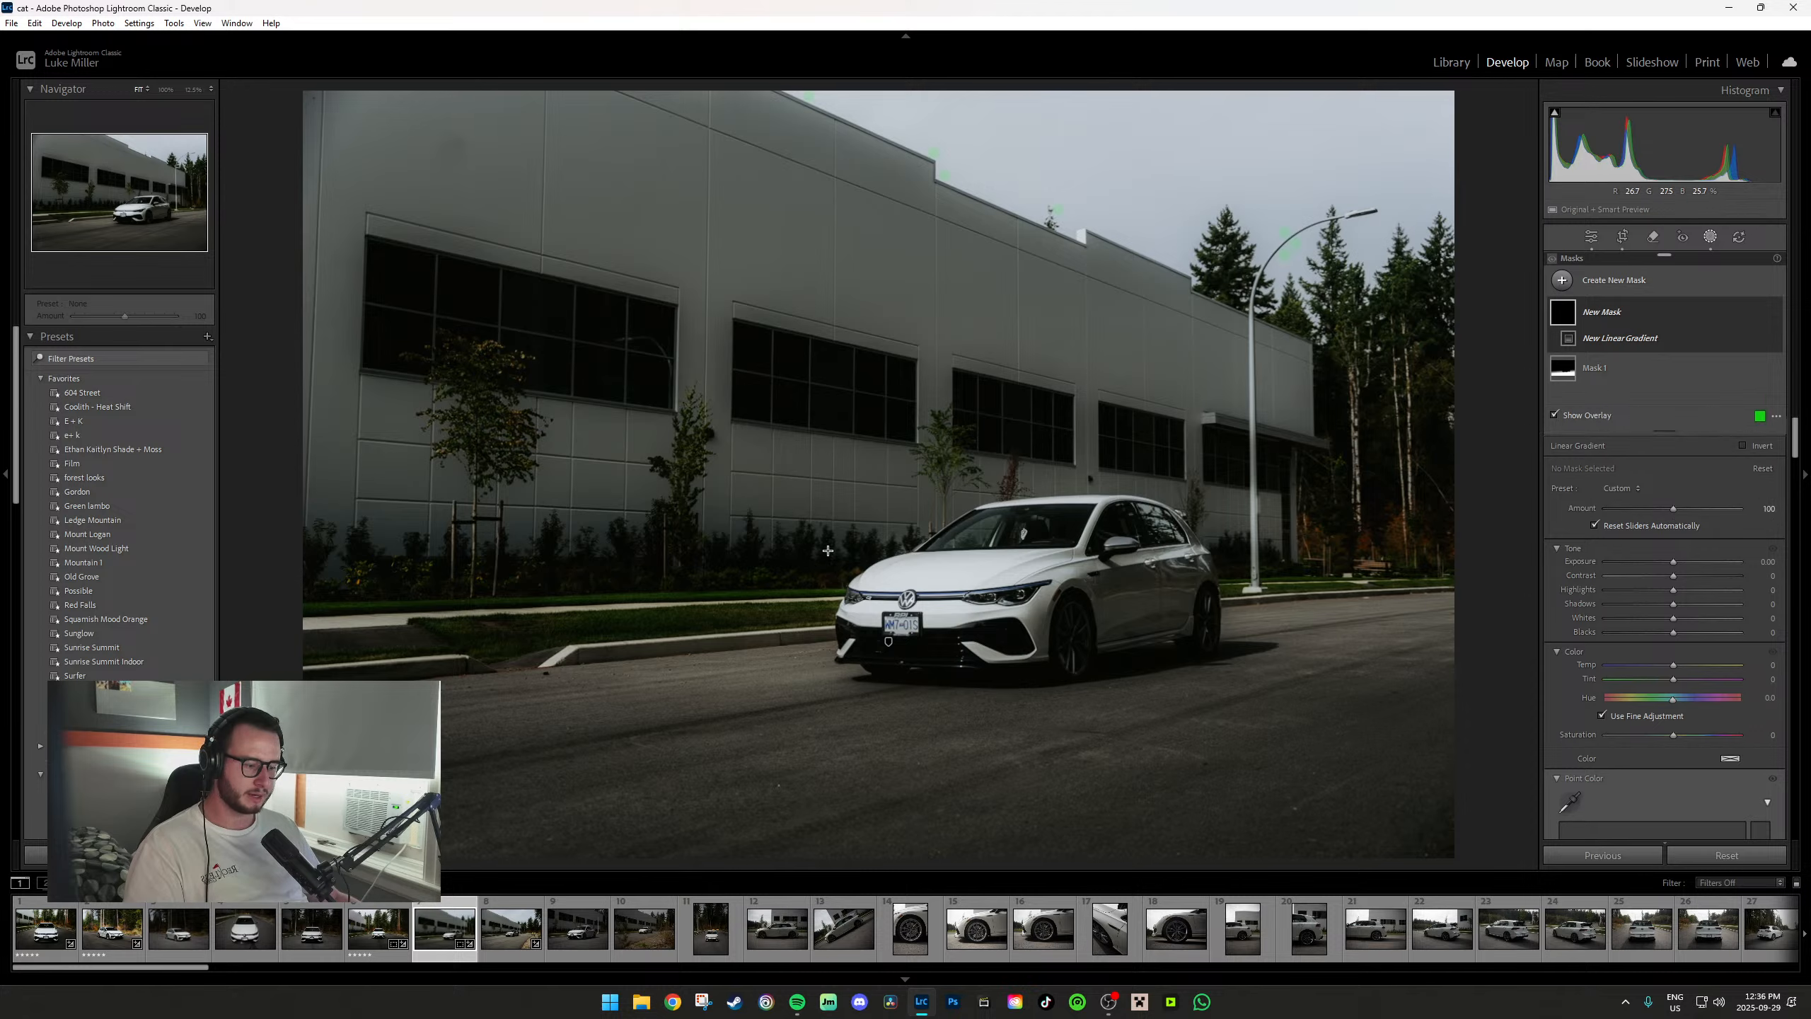
pyautogui.moveTo(821, 460); pyautogui.dragTo(833, 653)
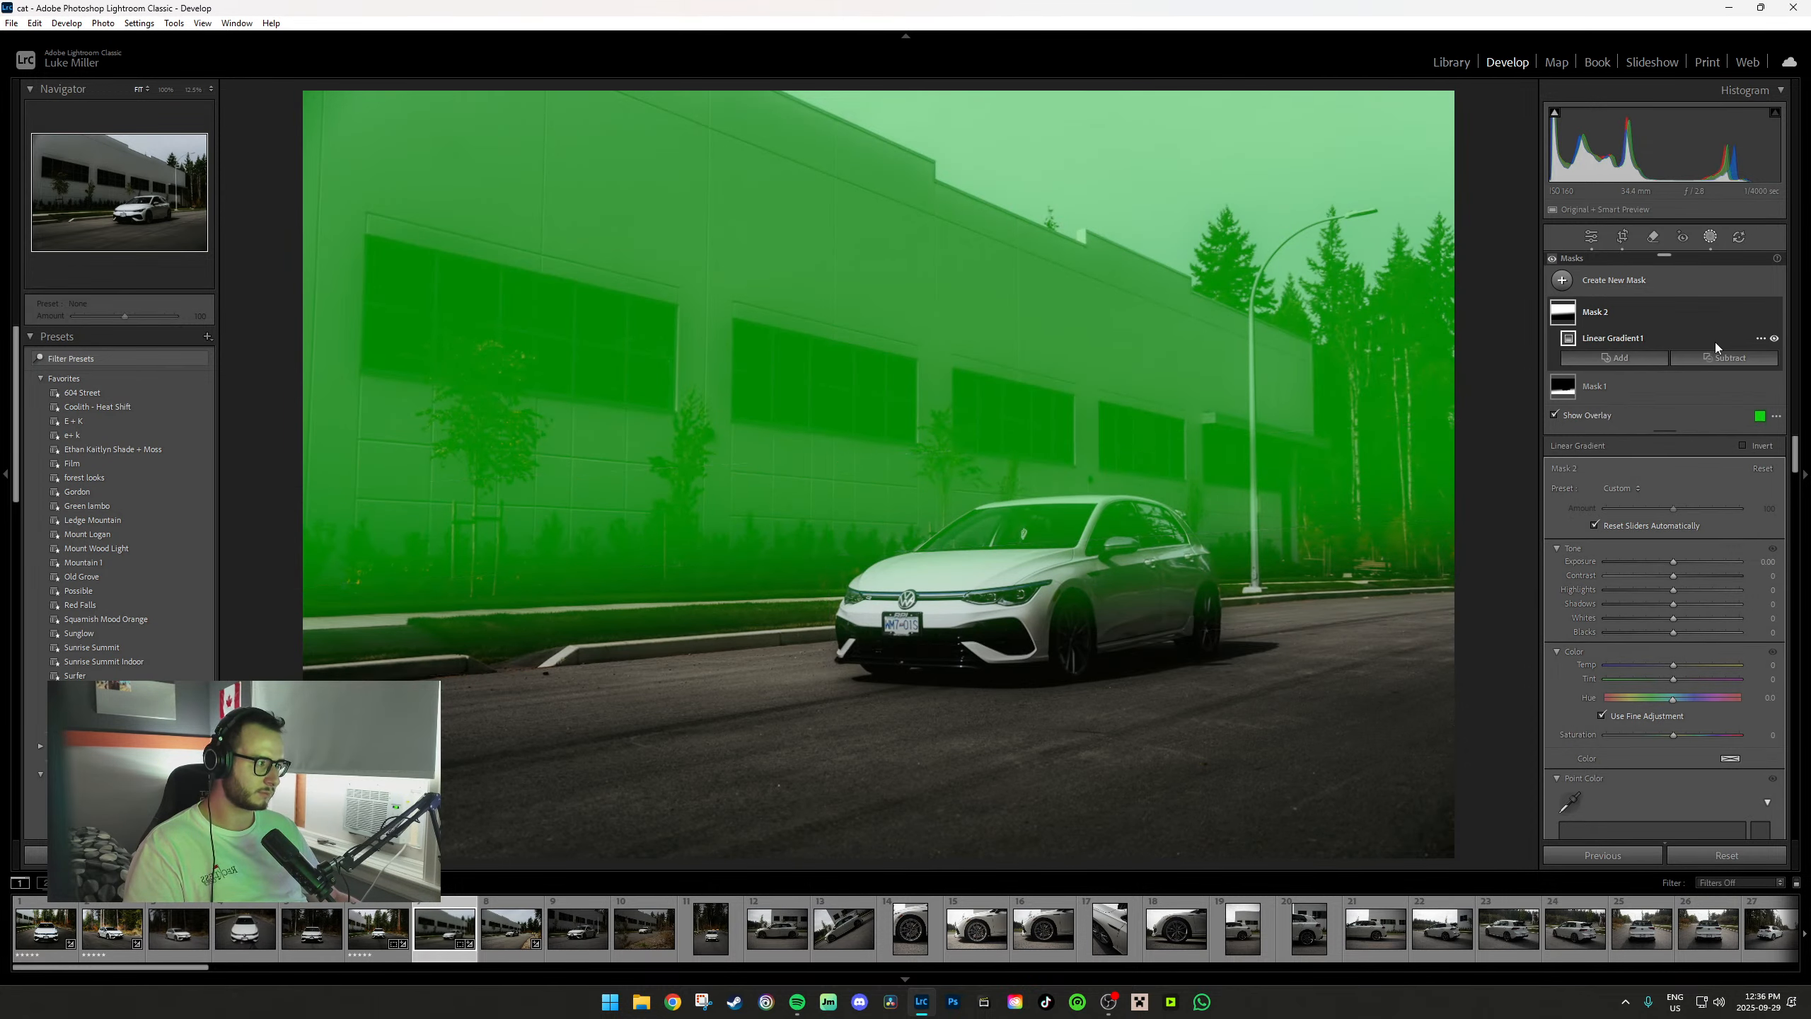
pyautogui.click(1712, 358)
pyautogui.click(1712, 392)
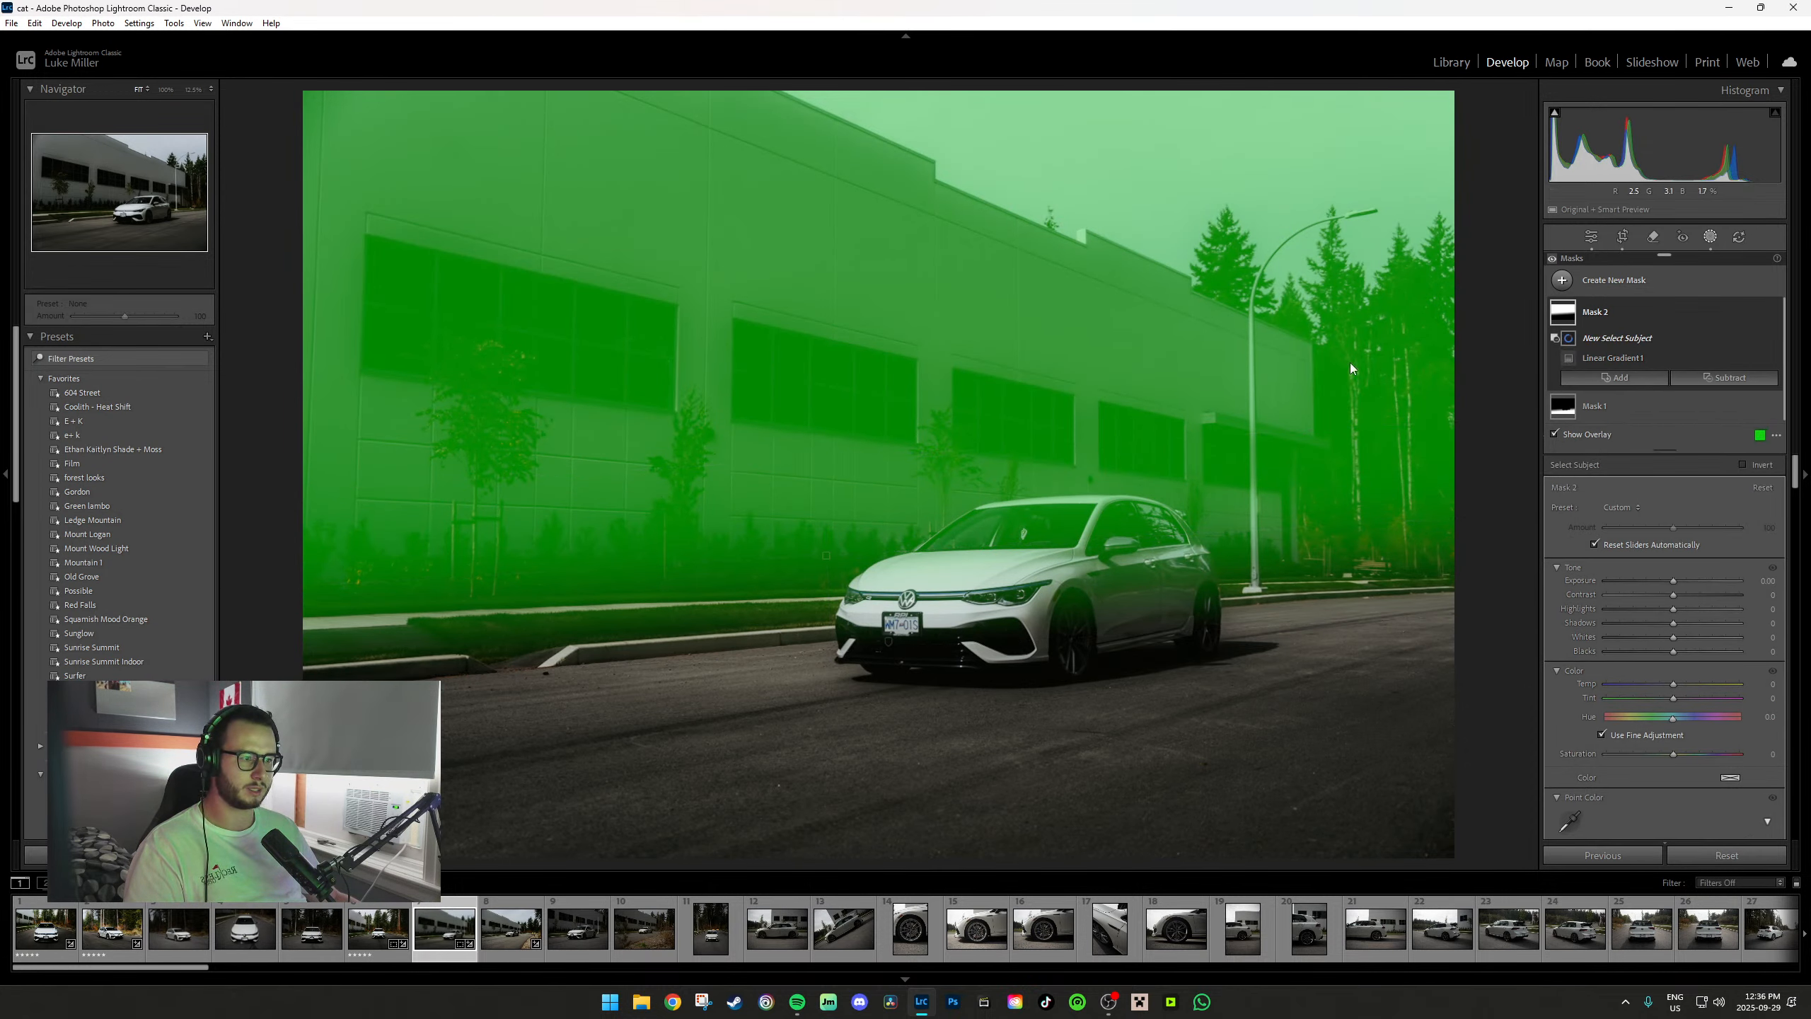
# Raise the background mask's exposure to 0.87 and shift its gradient down to the edge of the road.
pyautogui.scroll(-8, 1643, 622)
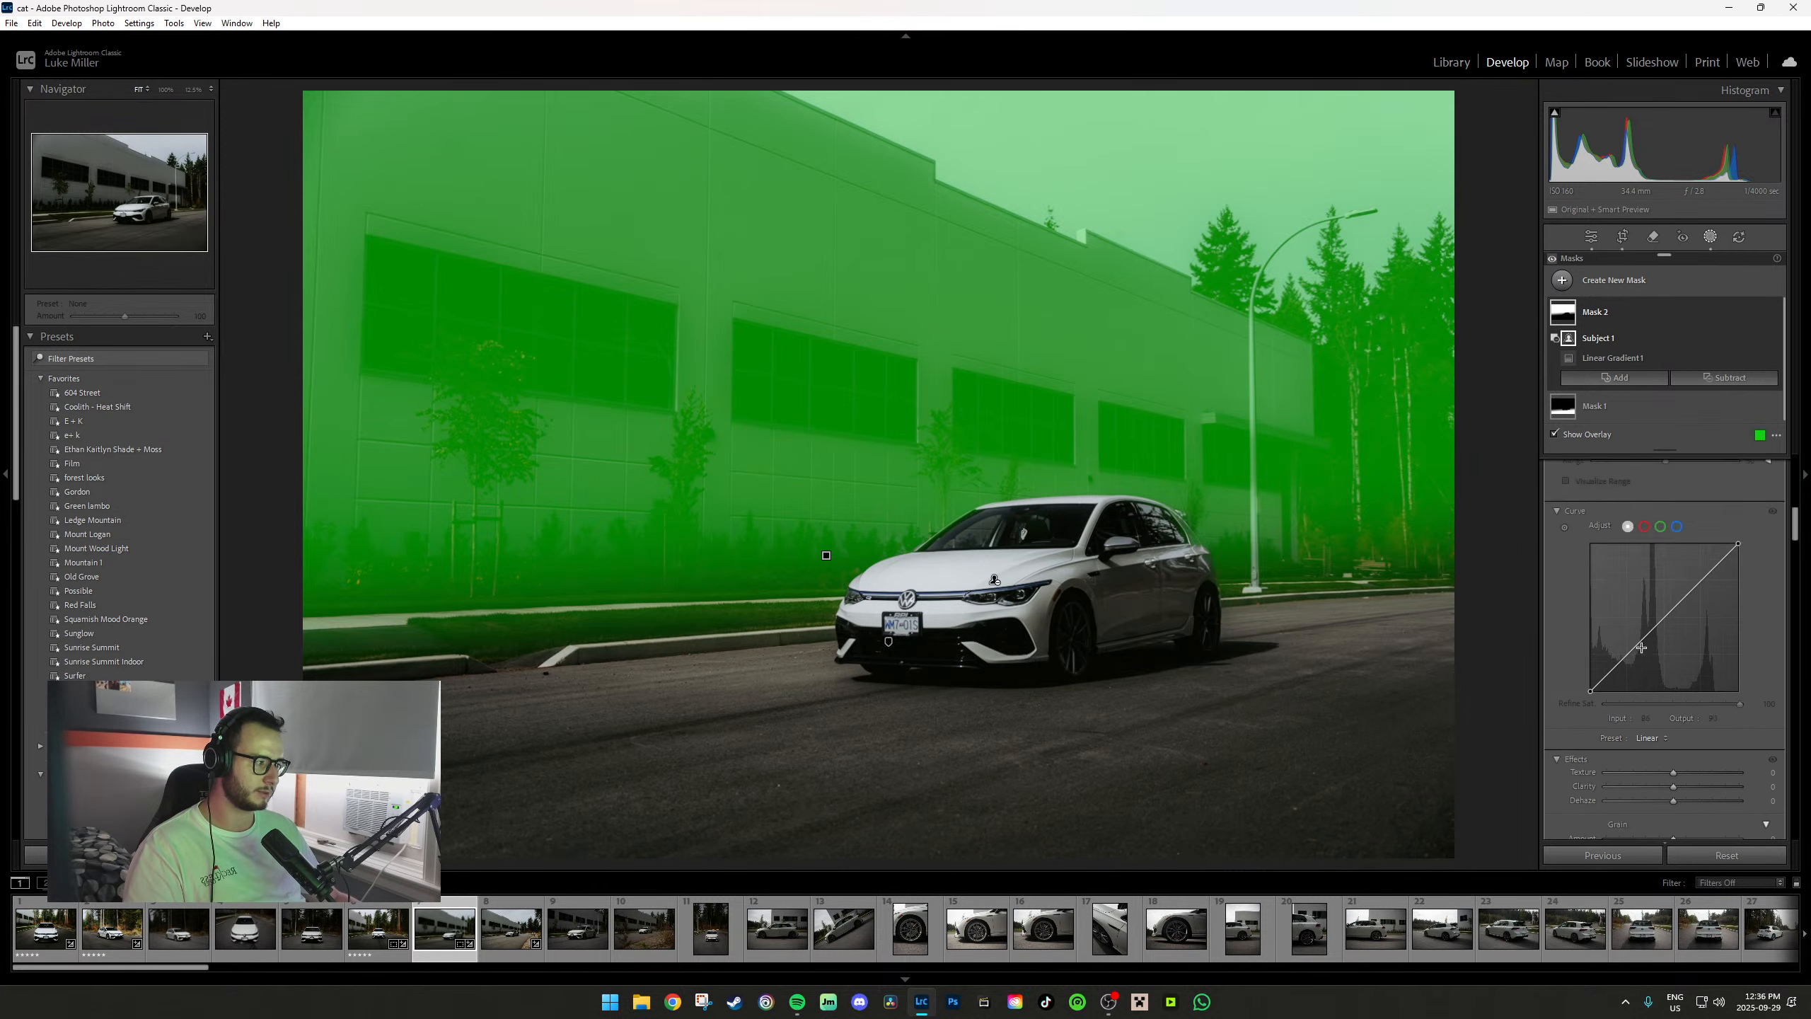
pyautogui.press('o')
pyautogui.scroll(8, 1661, 679)
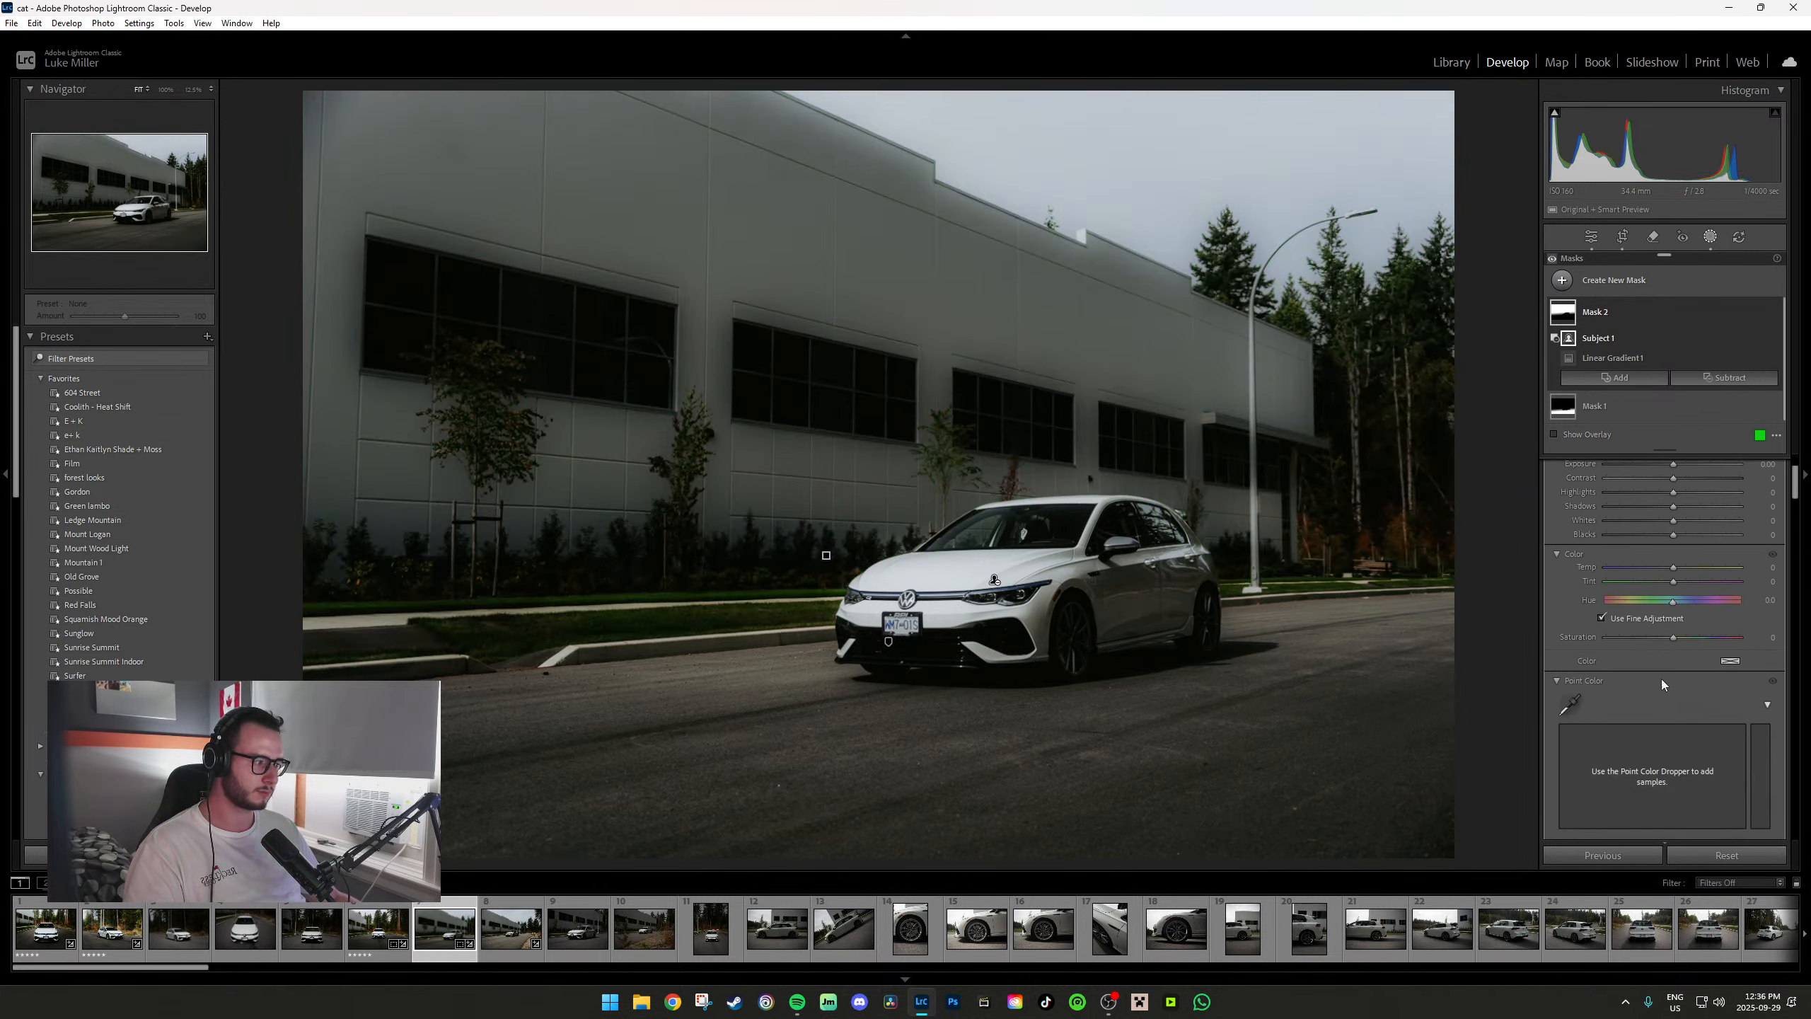
pyautogui.moveTo(1677, 581); pyautogui.dragTo(1686, 581)
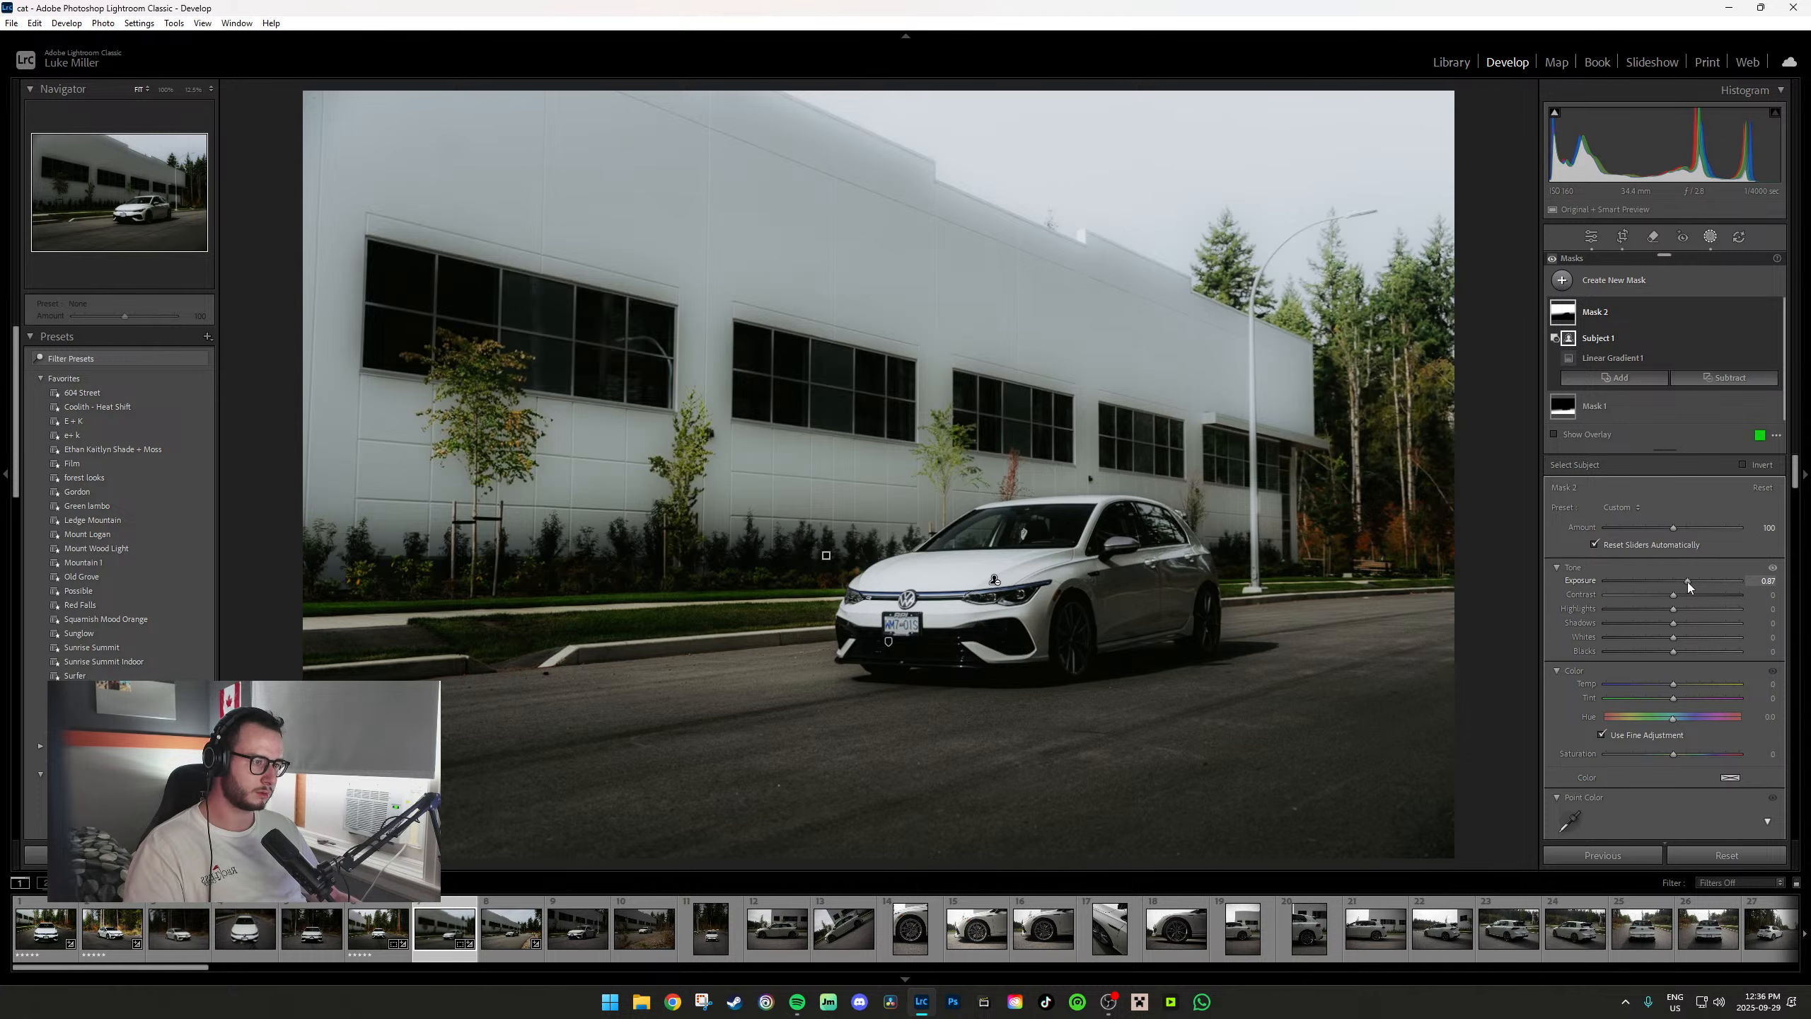
pyautogui.click(825, 555)
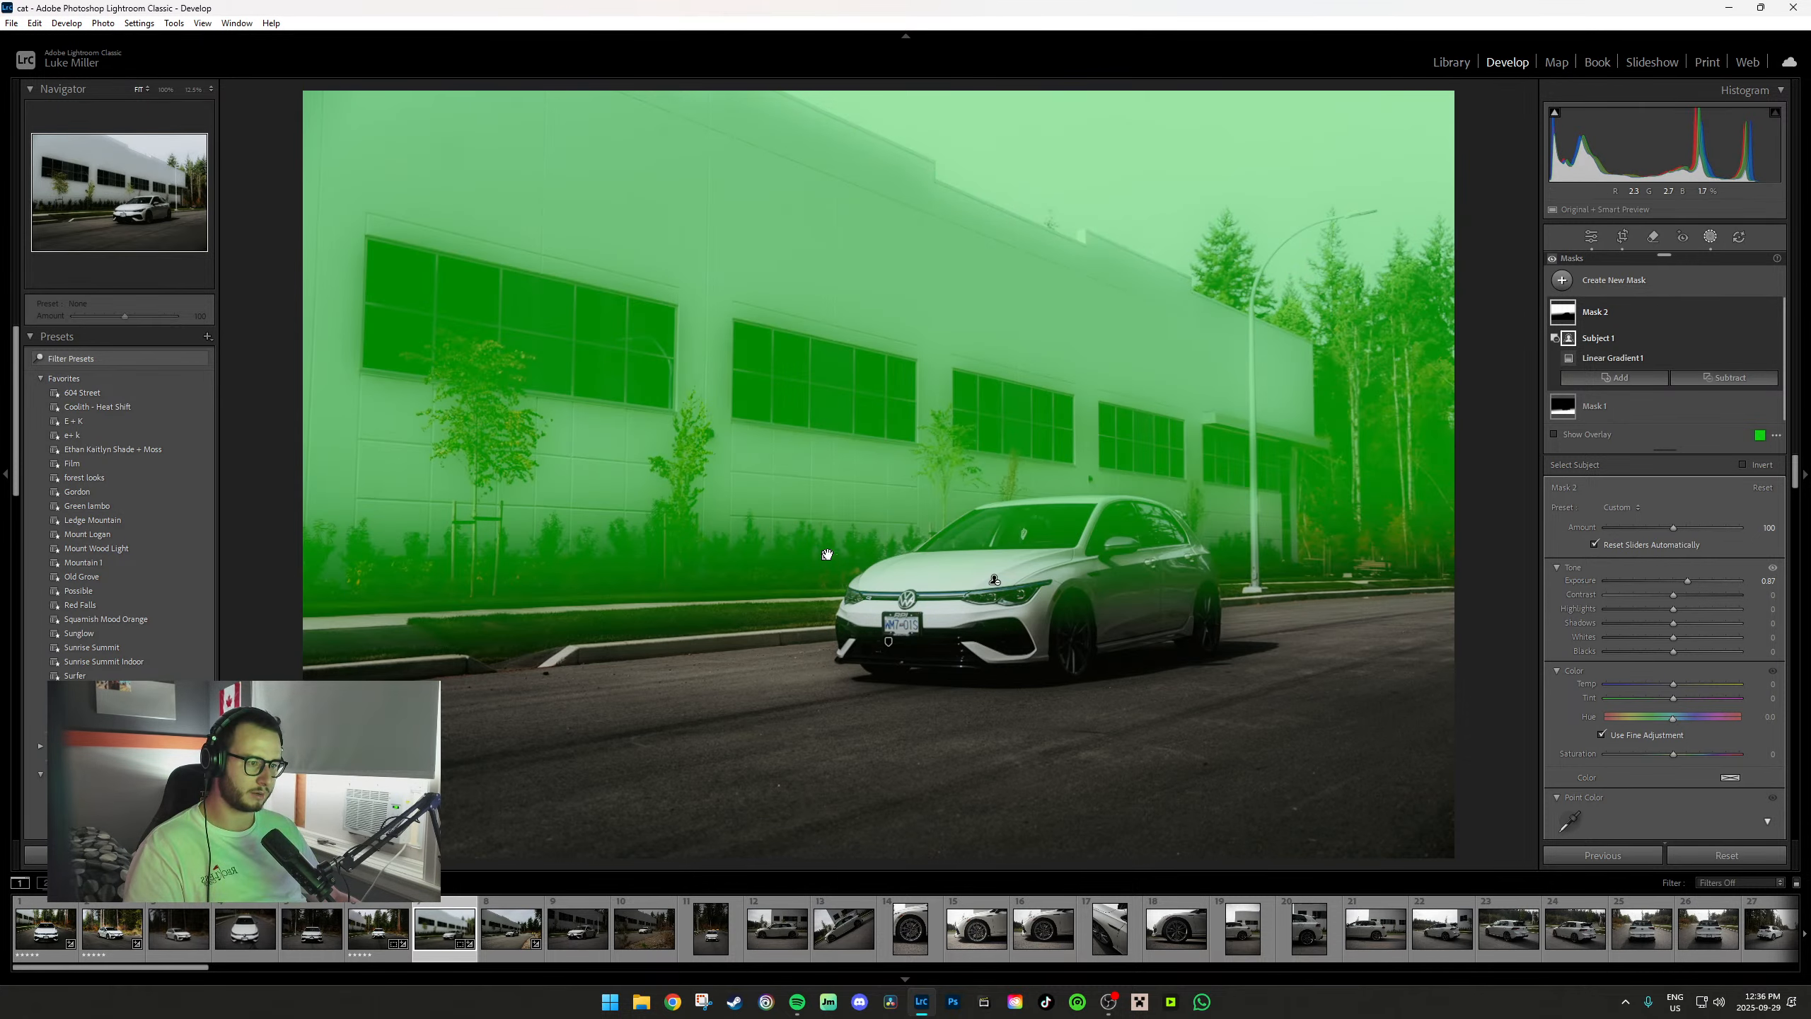
pyautogui.moveTo(825, 556); pyautogui.dragTo(836, 626)
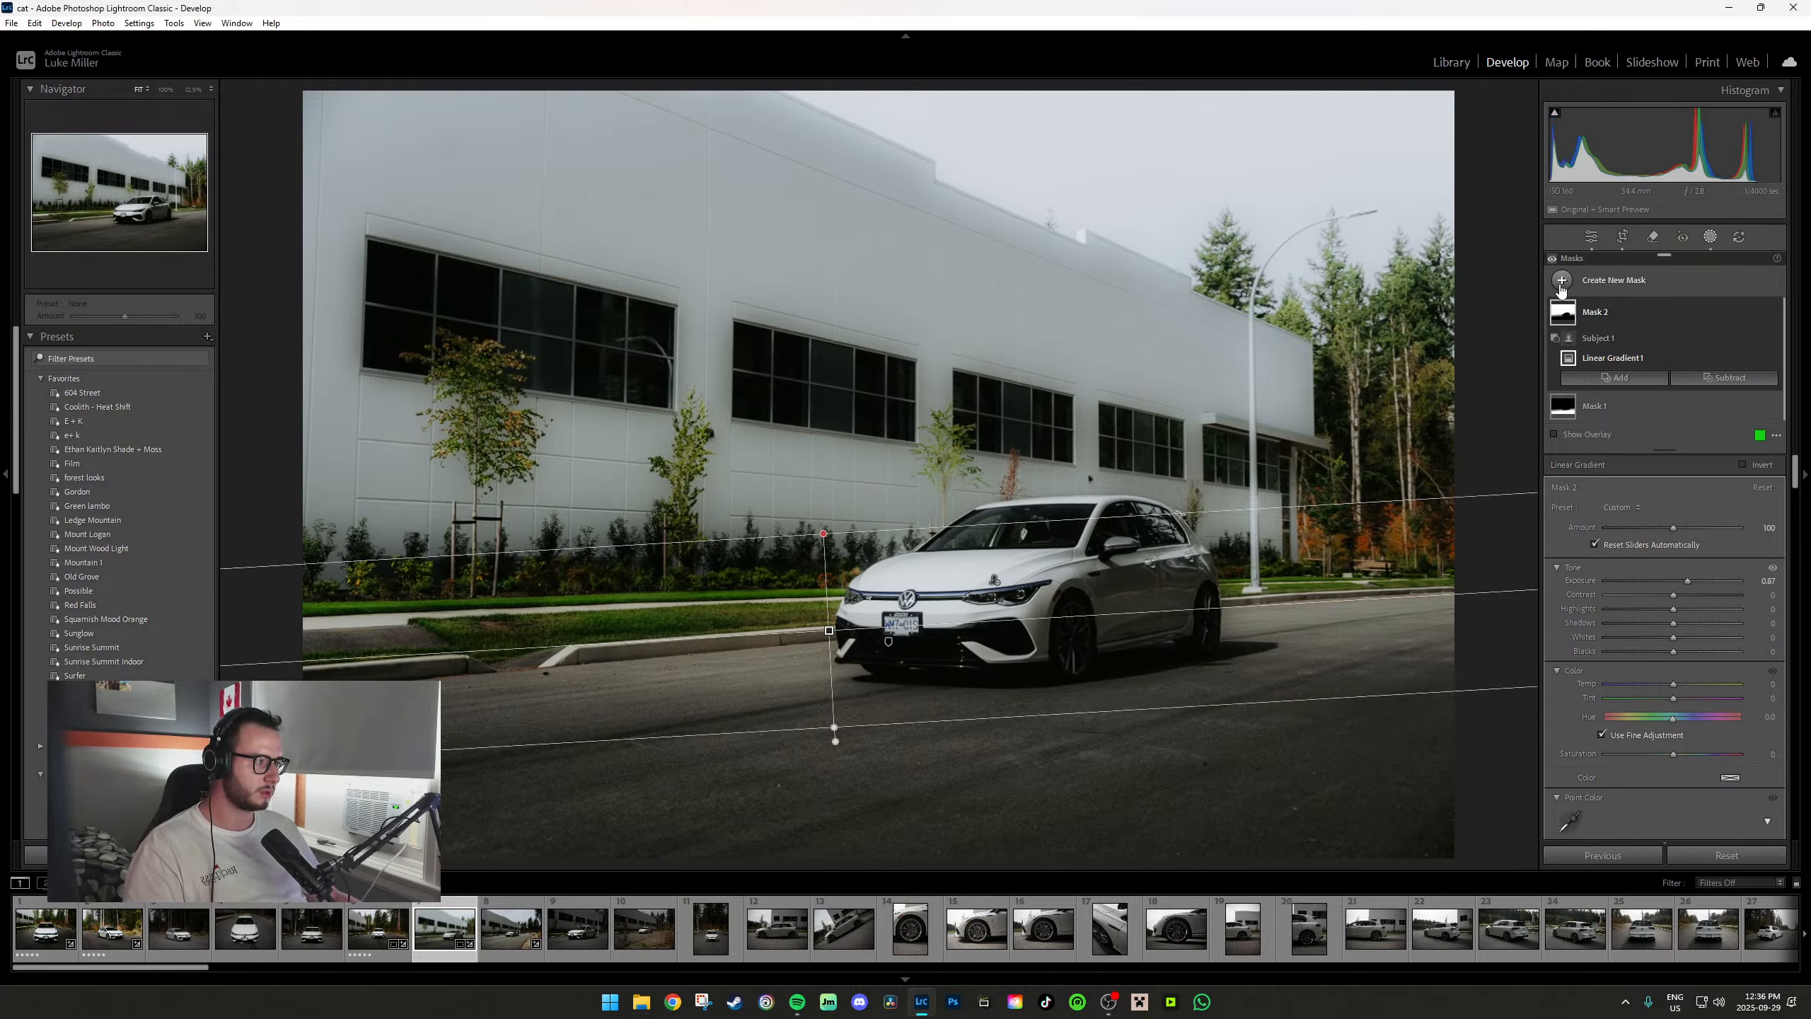
# Create a subject mask for the car with shadows 47, highlights -24 and contrast 7, and fine-tune its temperature.
pyautogui.hotkey('shift', 's')
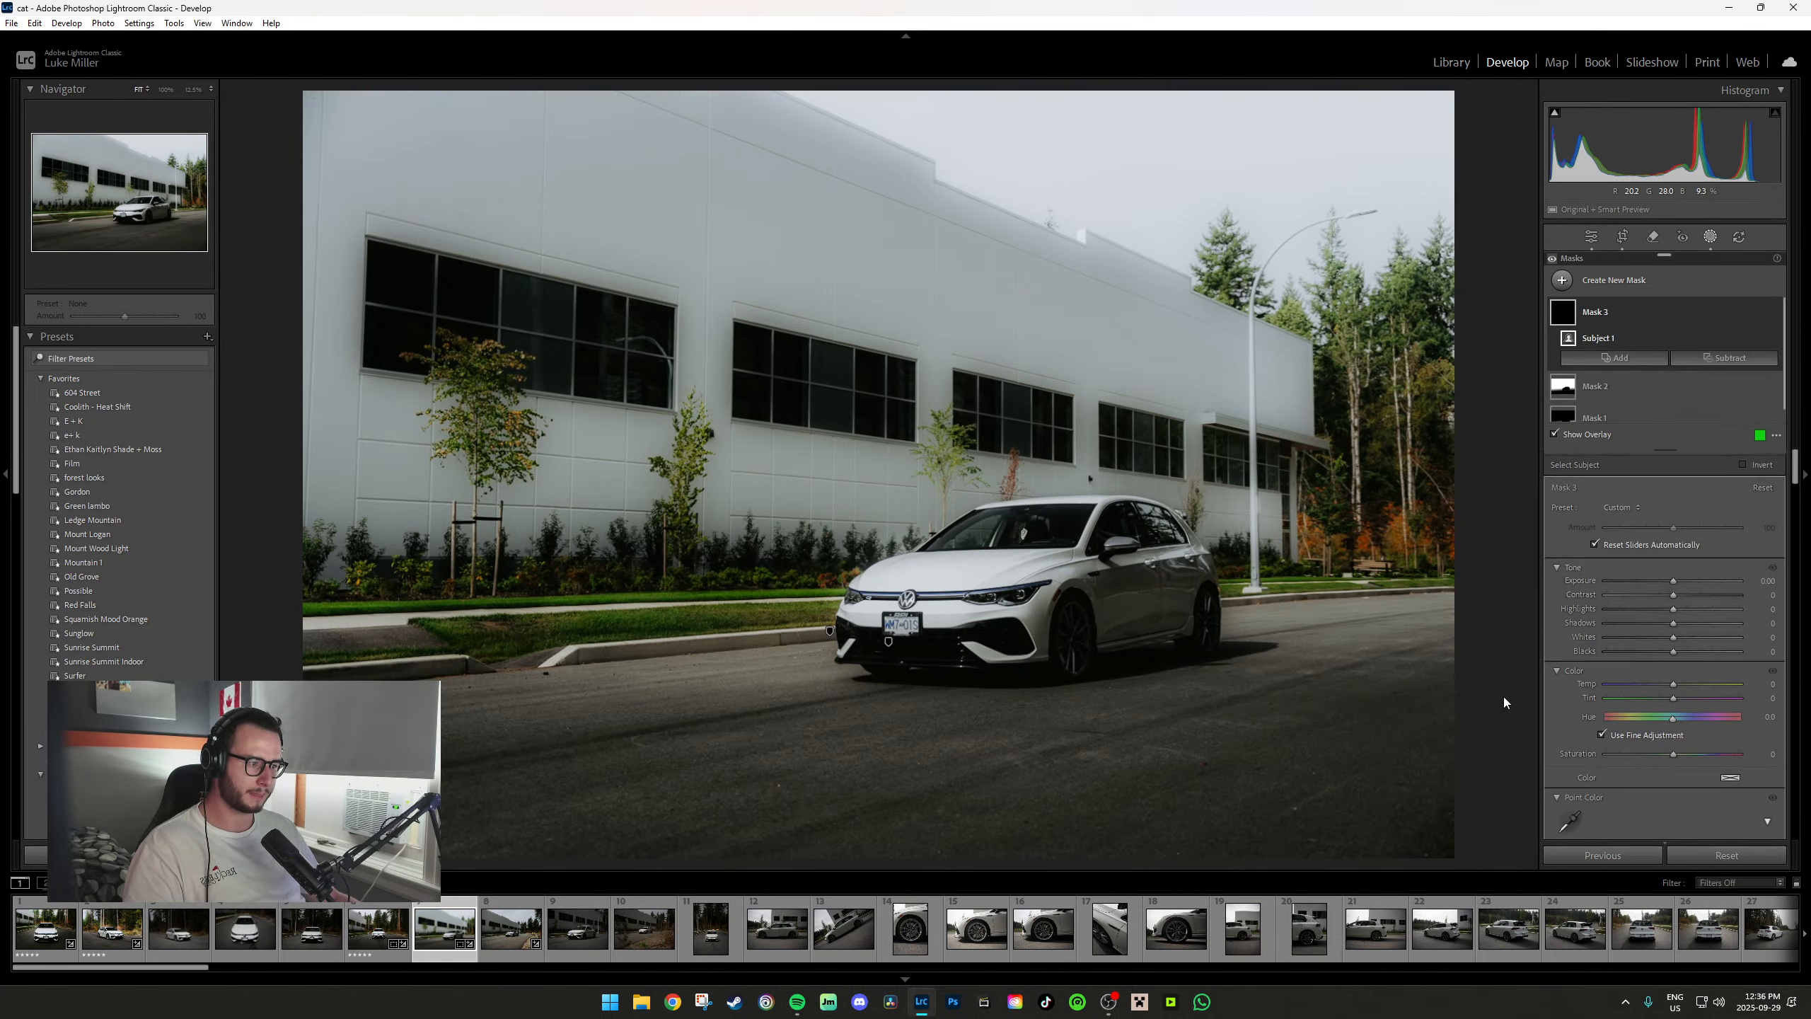
pyautogui.moveTo(1672, 623); pyautogui.dragTo(1698, 623)
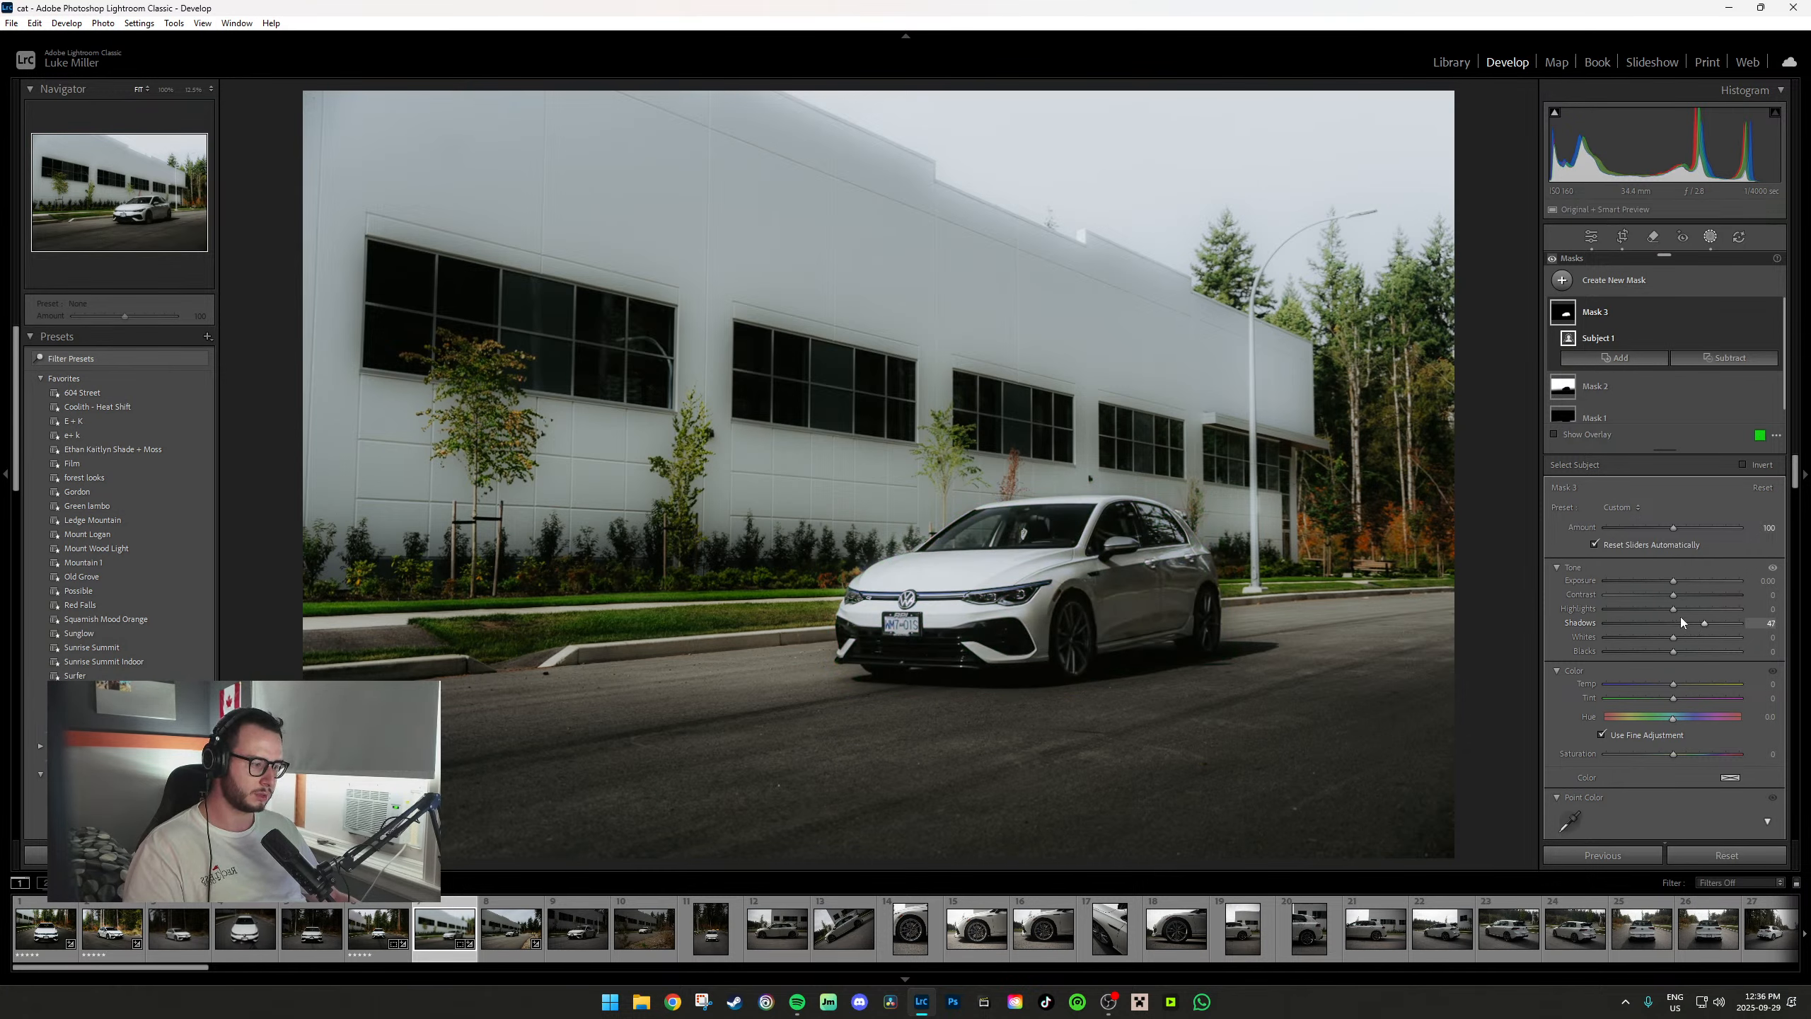
pyautogui.moveTo(1672, 608)
pyautogui.mouseDown()
pyautogui.moveTo(1655, 609)
pyautogui.moveTo(1678, 600)
pyautogui.mouseUp()
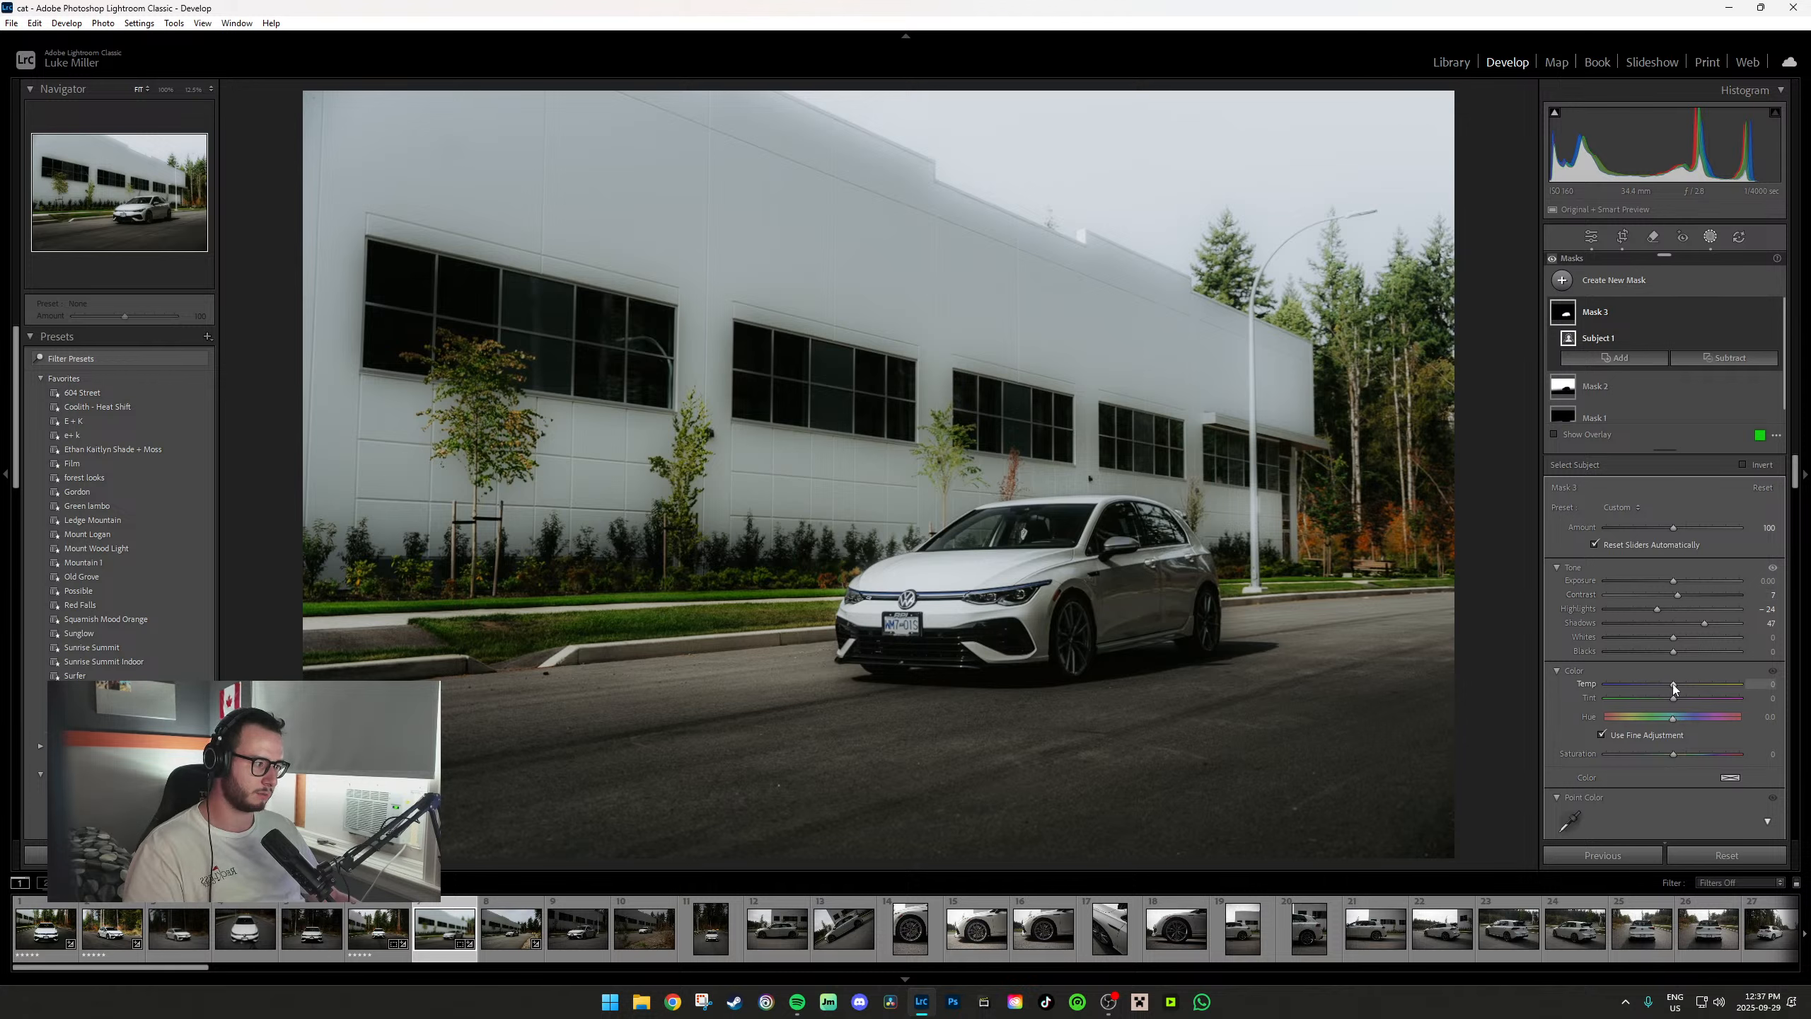
pyautogui.moveTo(1672, 683); pyautogui.dragTo(1670, 684)
# Shape a gentle contrast curve on the car mask, set its clarity to 30, and compare the photo with its before view.
pyautogui.scroll(-5, 1682, 756)
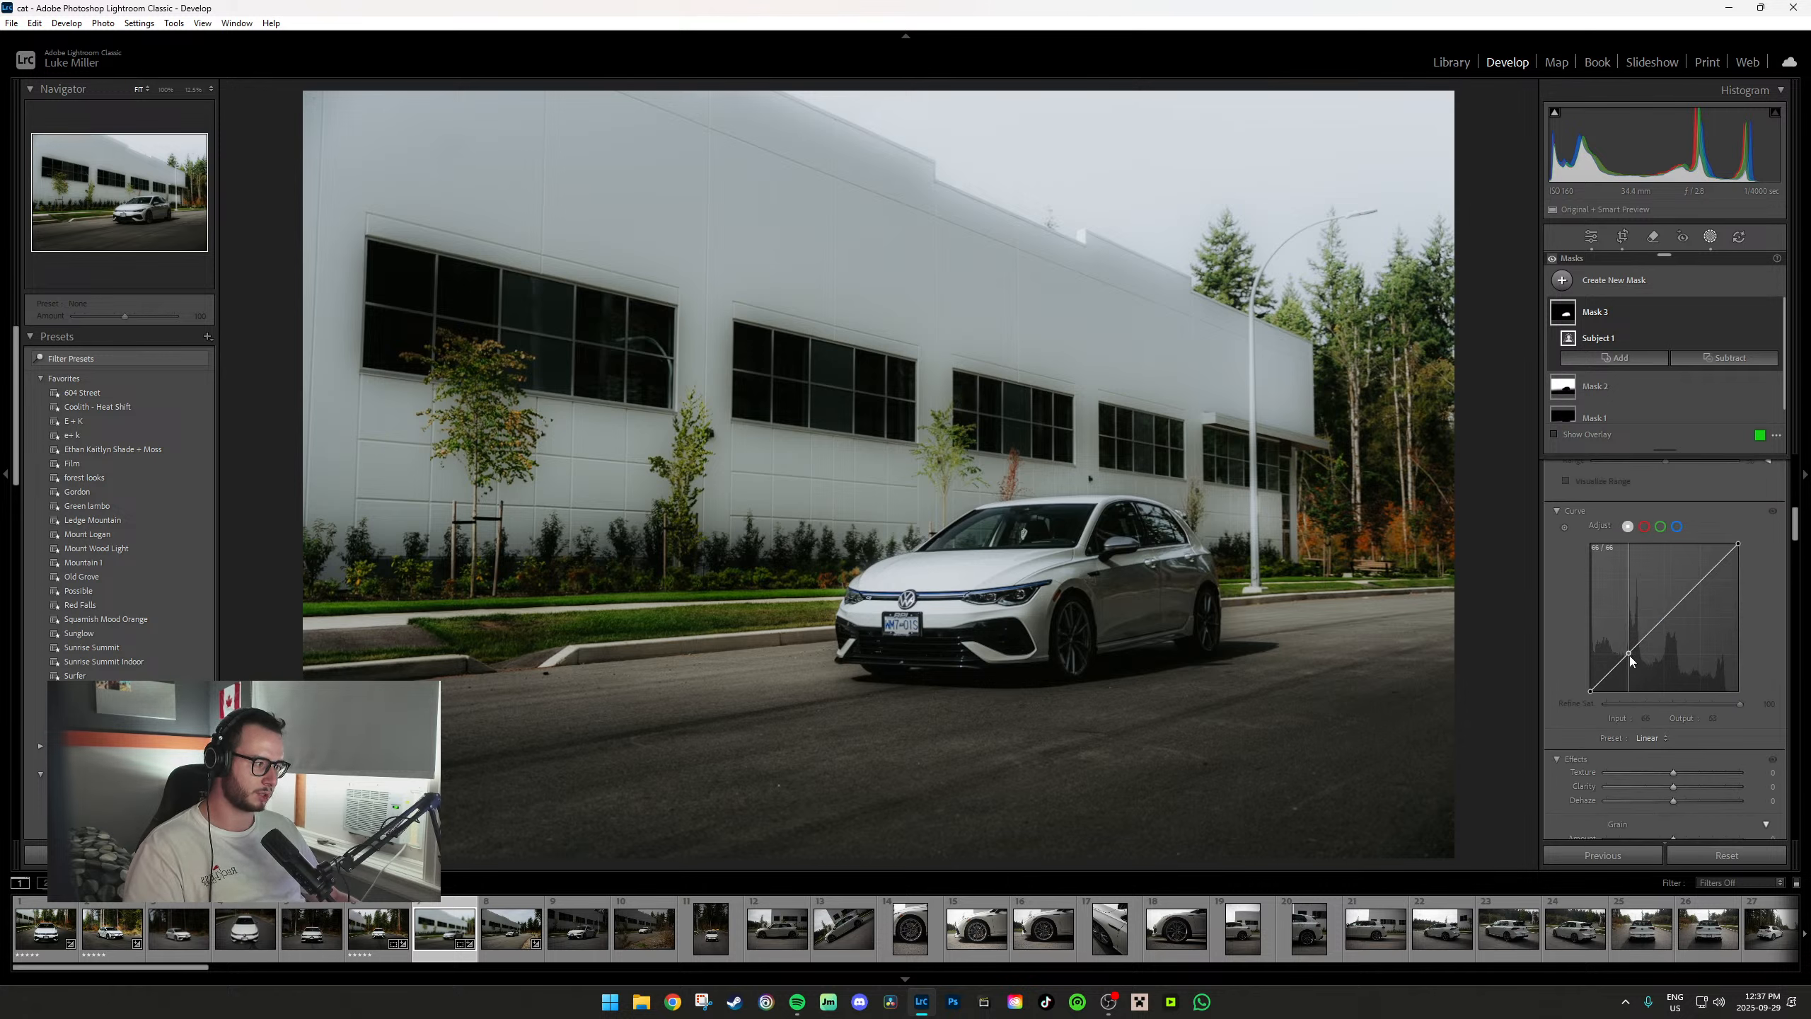
pyautogui.moveTo(1630, 654); pyautogui.dragTo(1638, 655)
pyautogui.moveTo(1704, 576); pyautogui.dragTo(1703, 574)
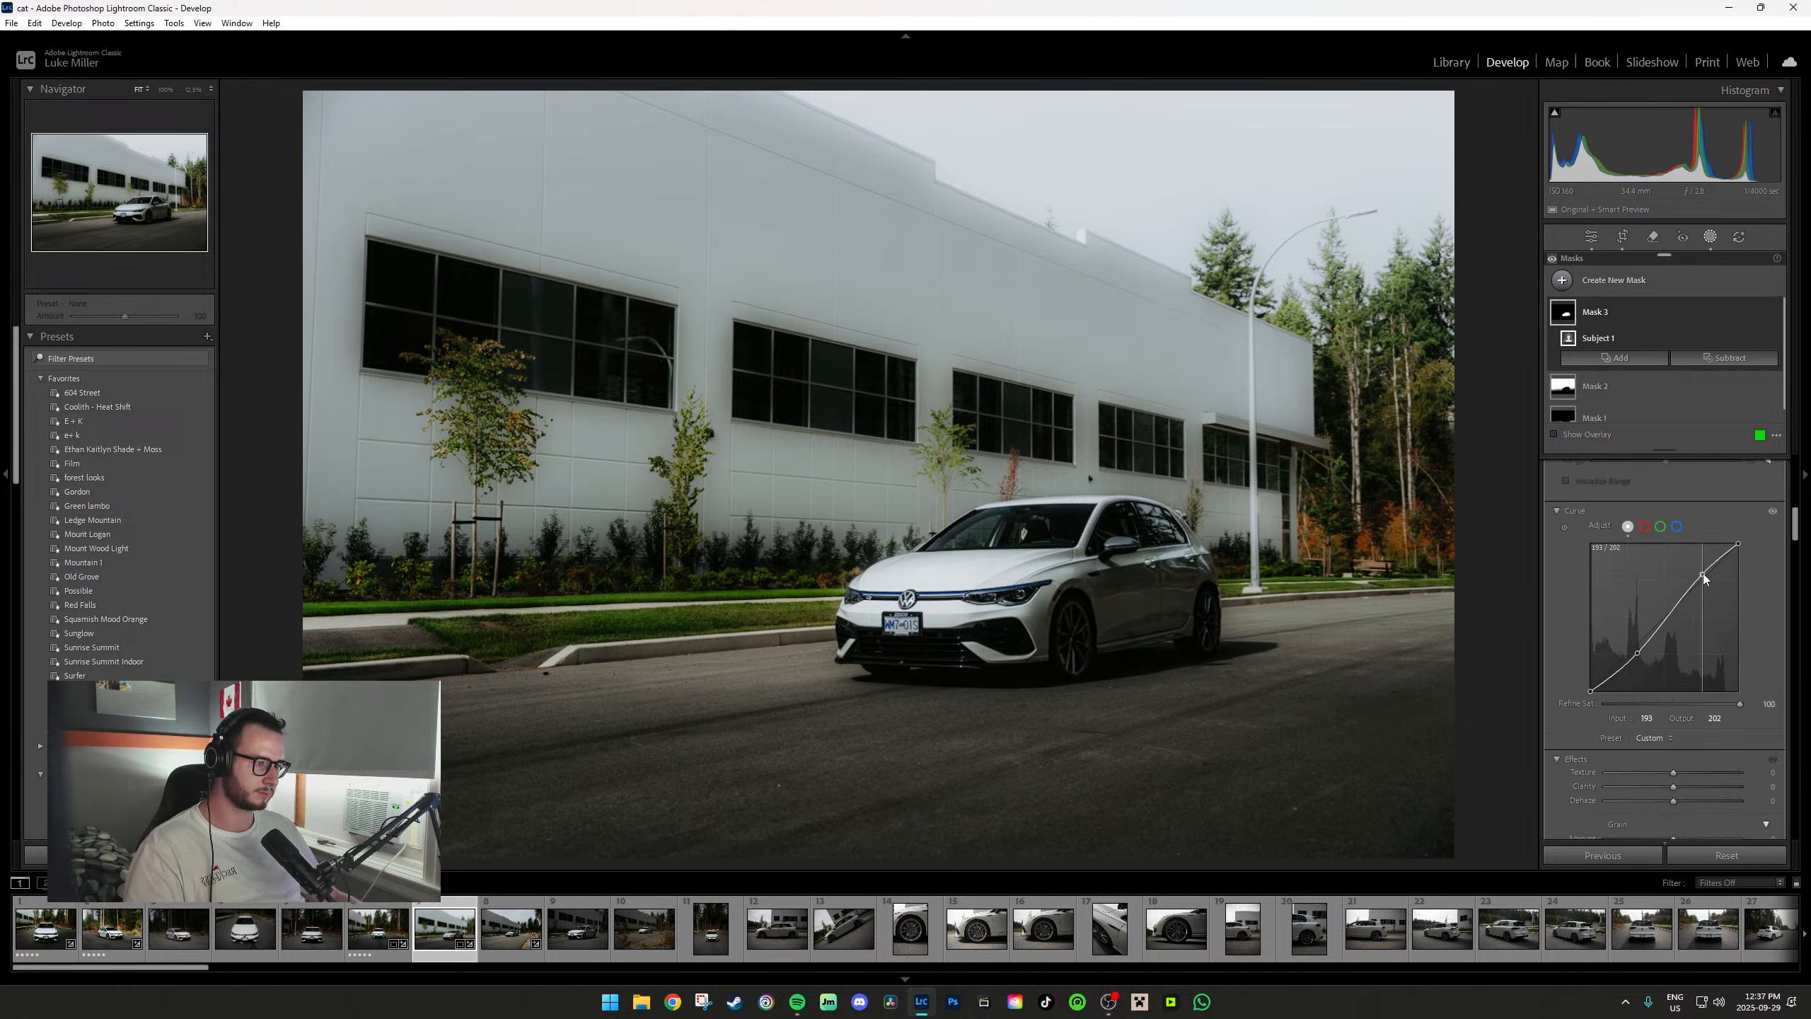
pyautogui.click(1692, 784)
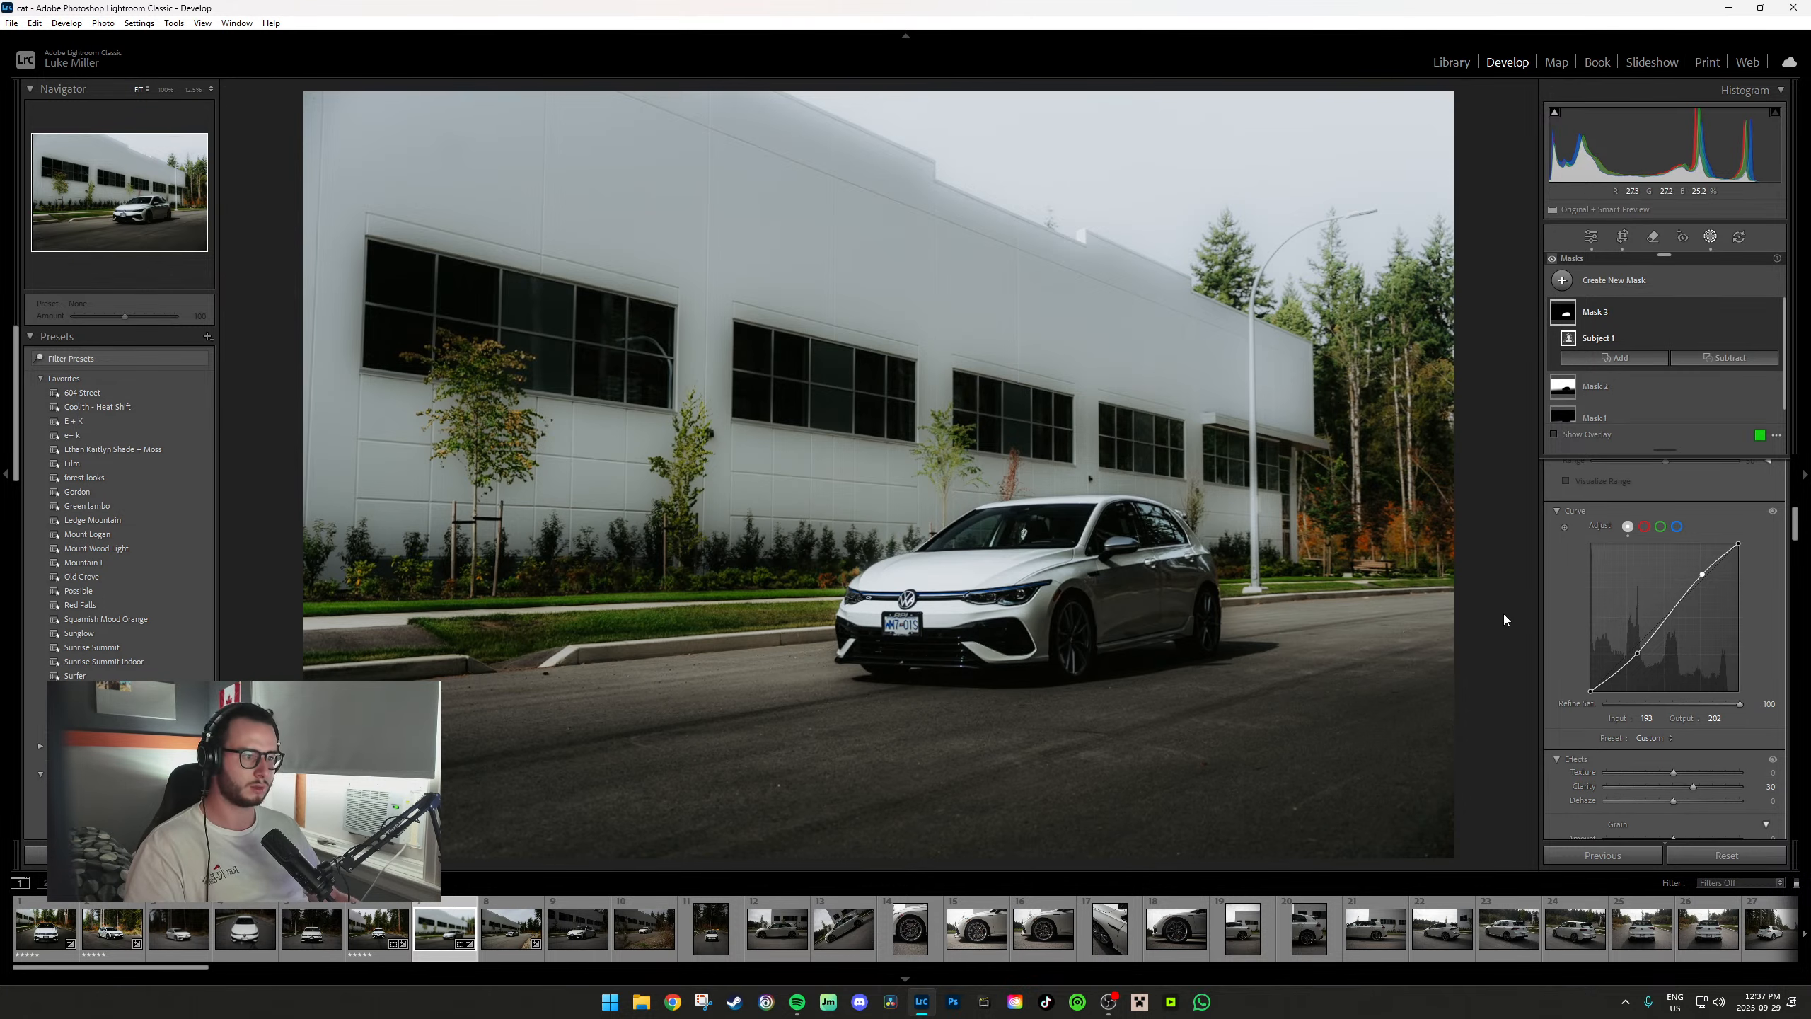
pyautogui.click(1710, 239)
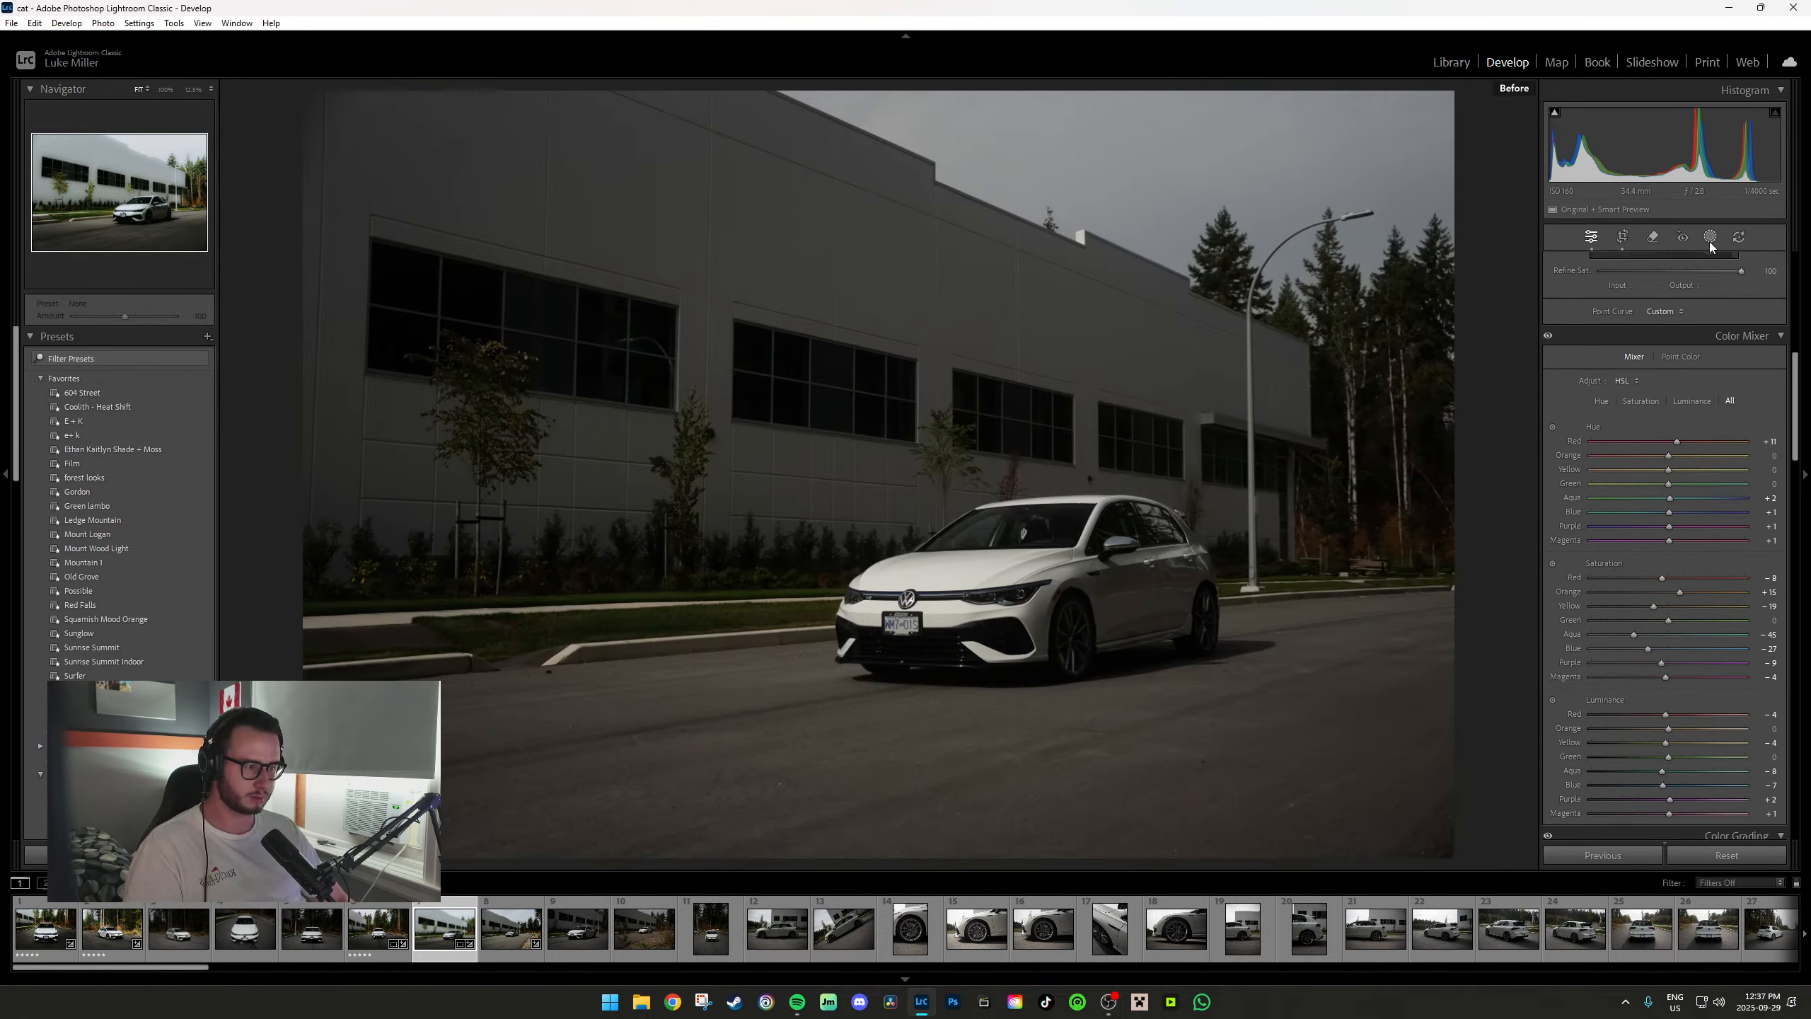
# Open photo 34 with the car behind dry grass, apply the Sunglow preset, sample white balance from the road, and set exposure to 0.77.
pyautogui.press('Right')
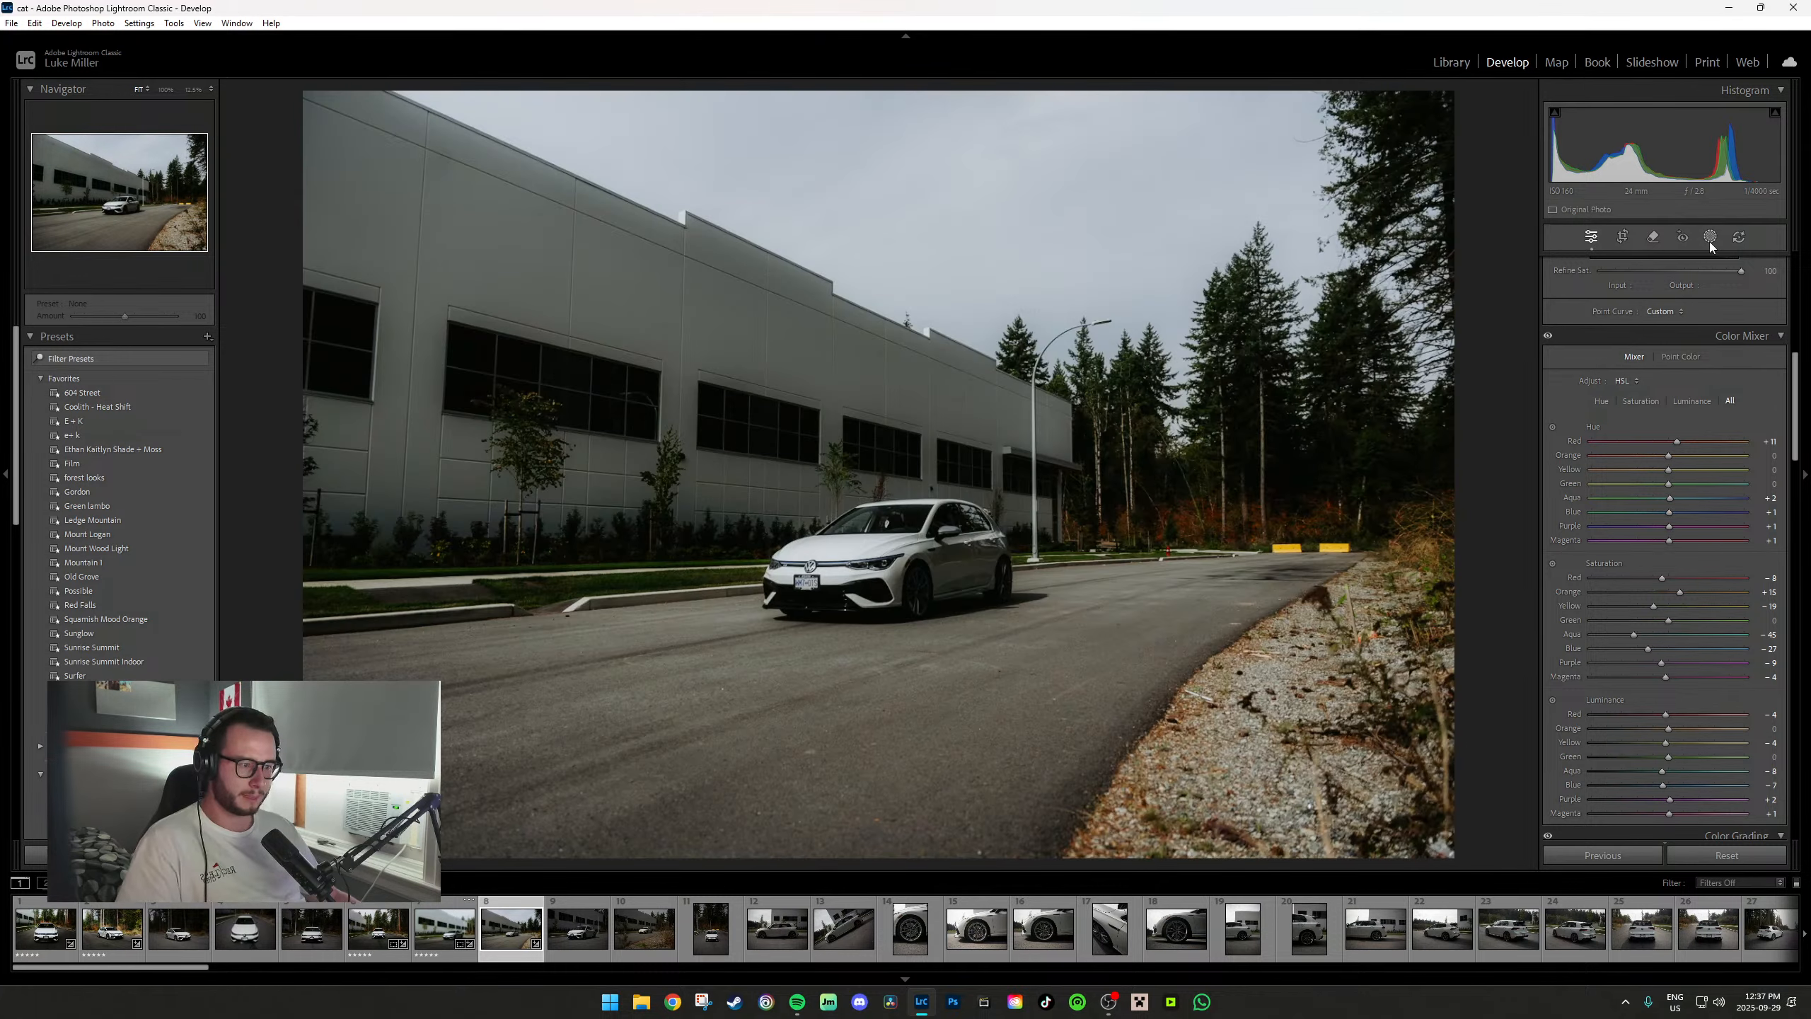
pyautogui.scroll(-8, 642, 928)
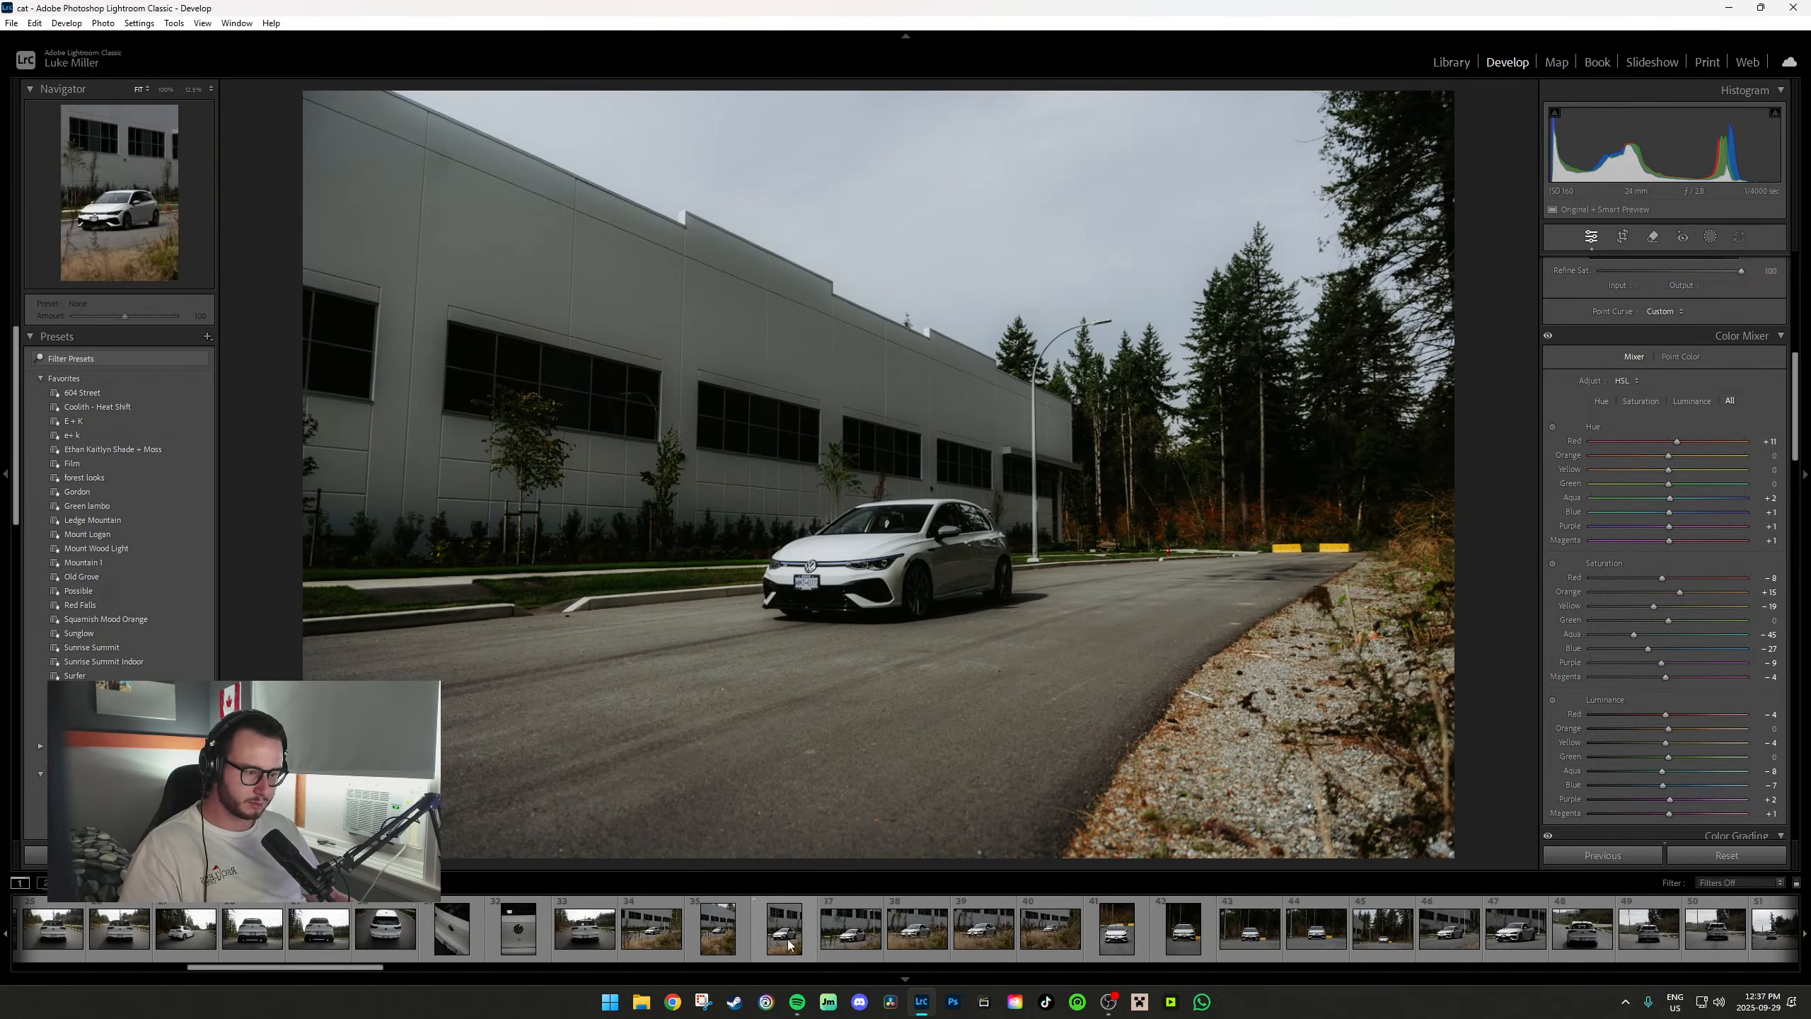
pyautogui.click(651, 927)
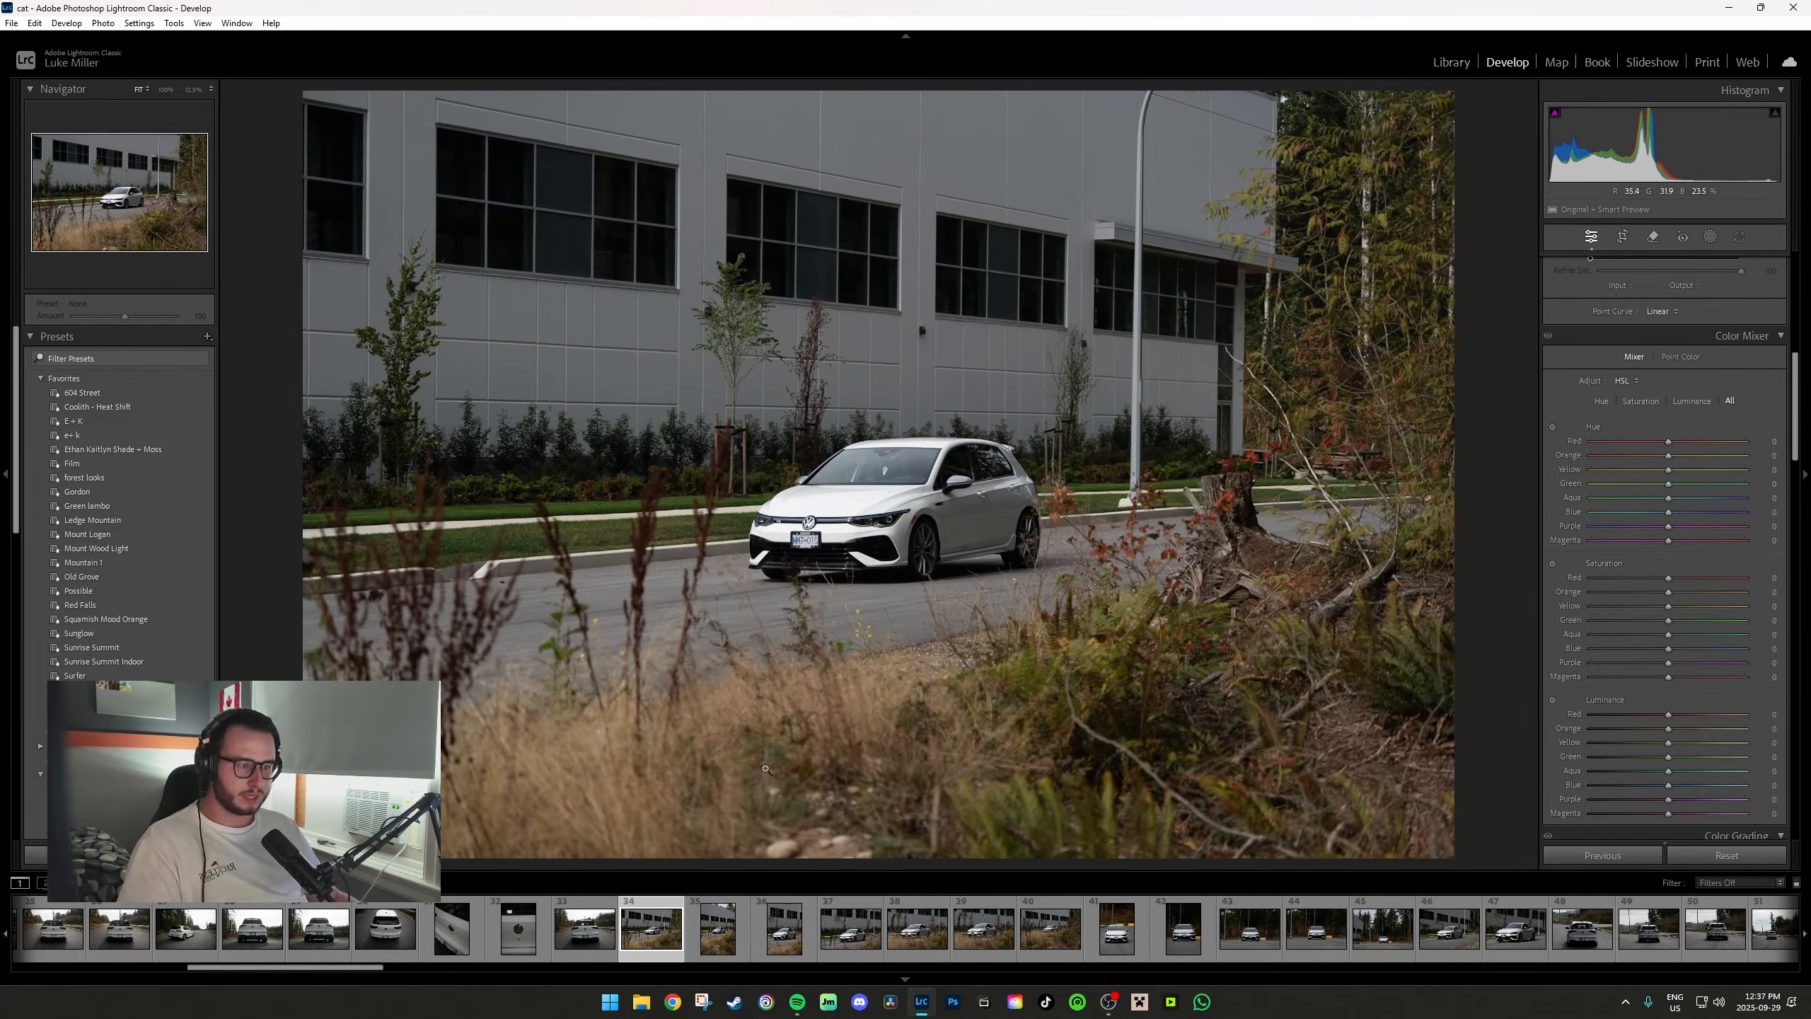
pyautogui.click(79, 632)
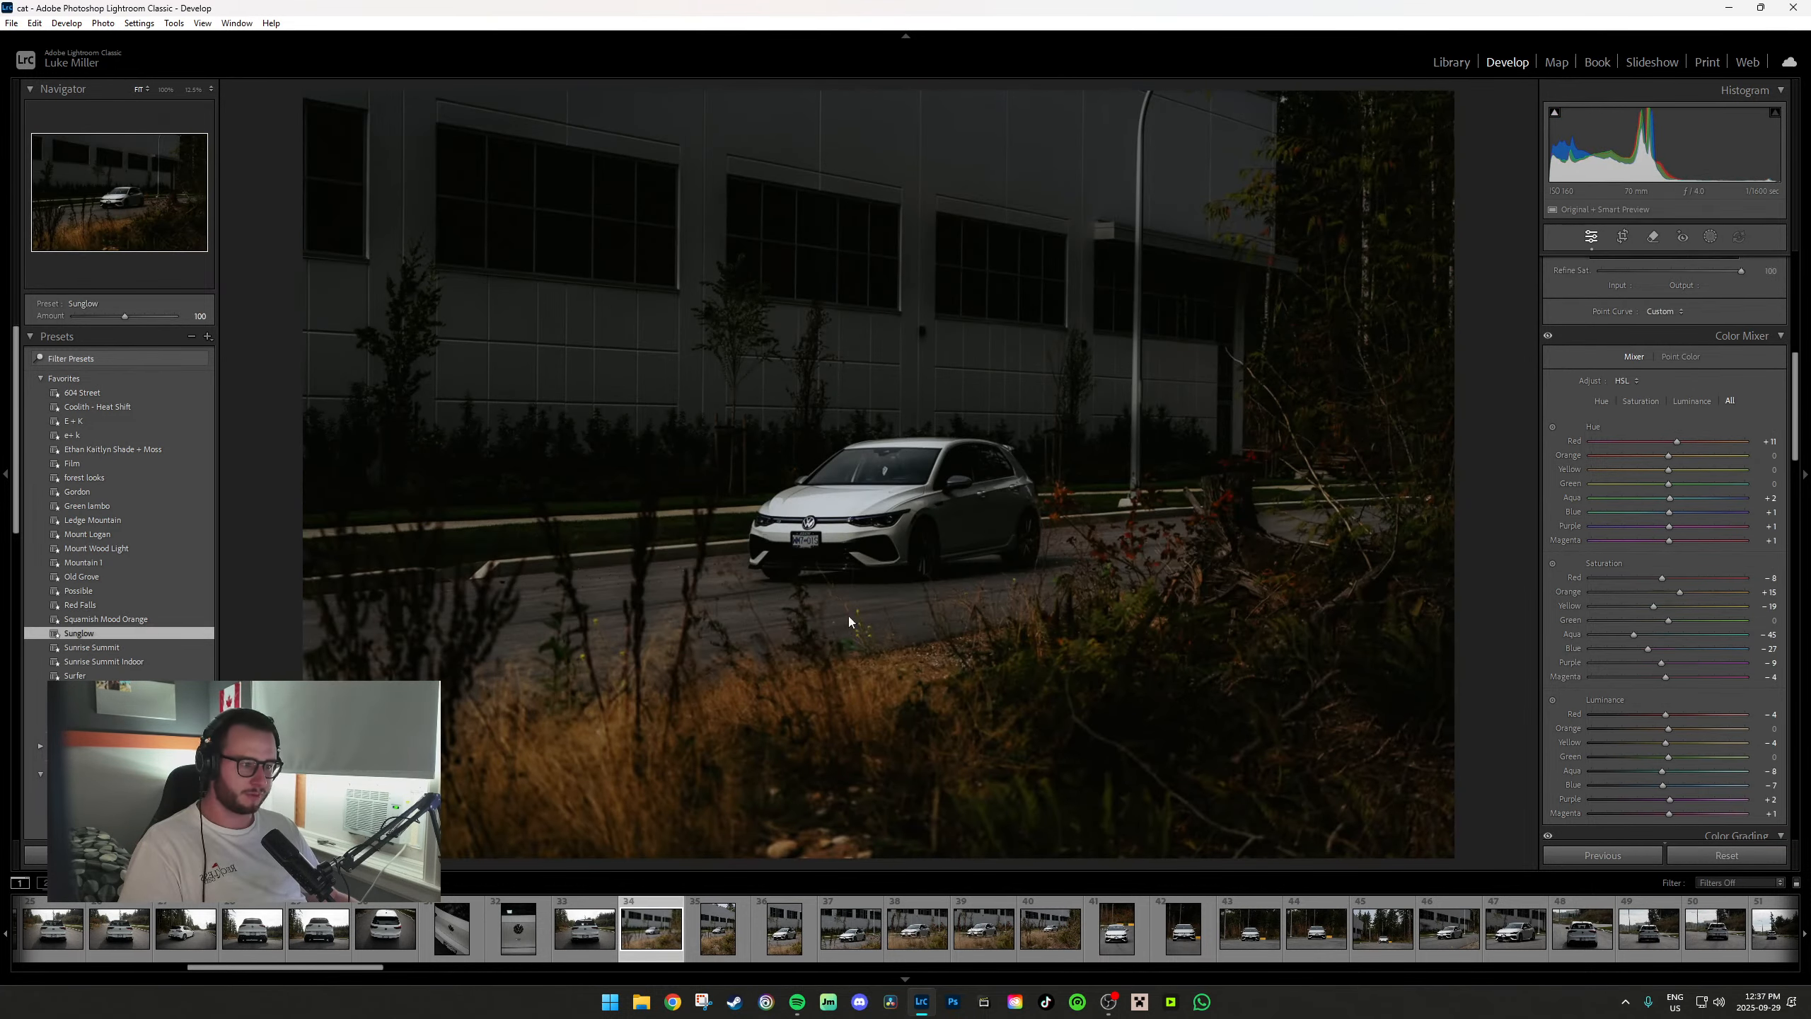
pyautogui.press('w')
pyautogui.click(891, 595)
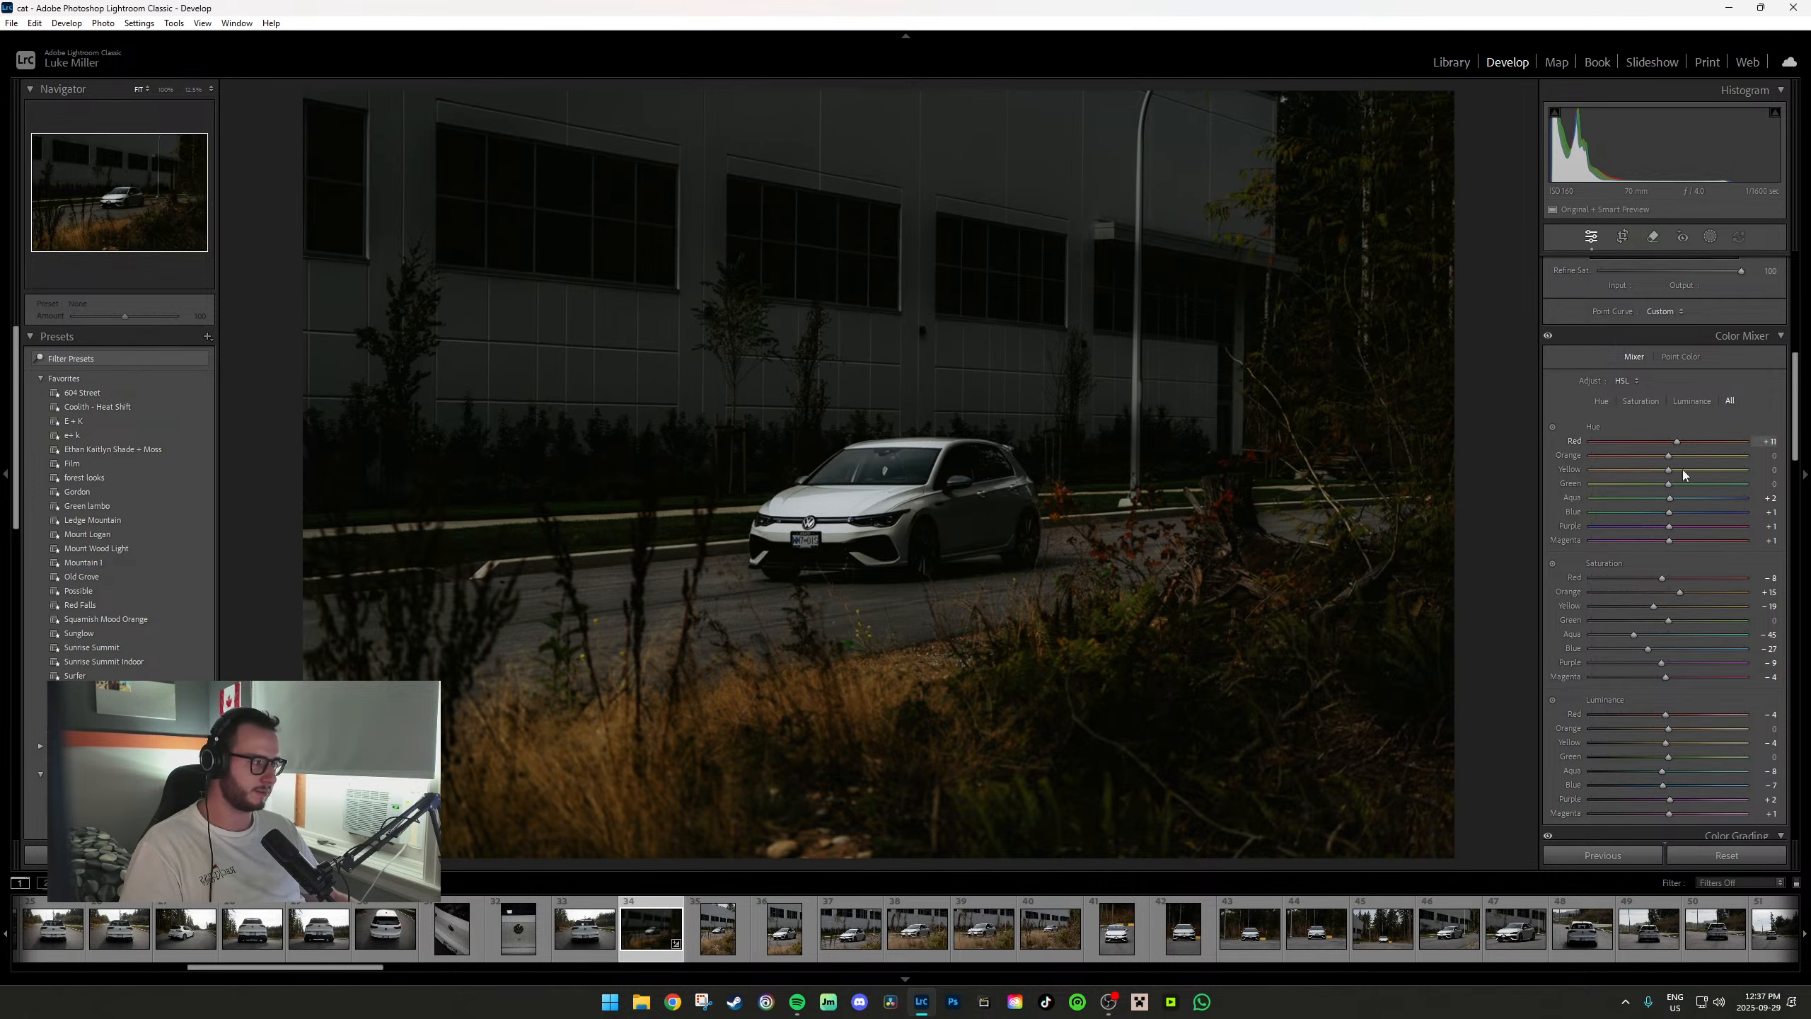
pyautogui.scroll(6, 1683, 475)
pyautogui.moveTo(1668, 410); pyautogui.dragTo(1684, 410)
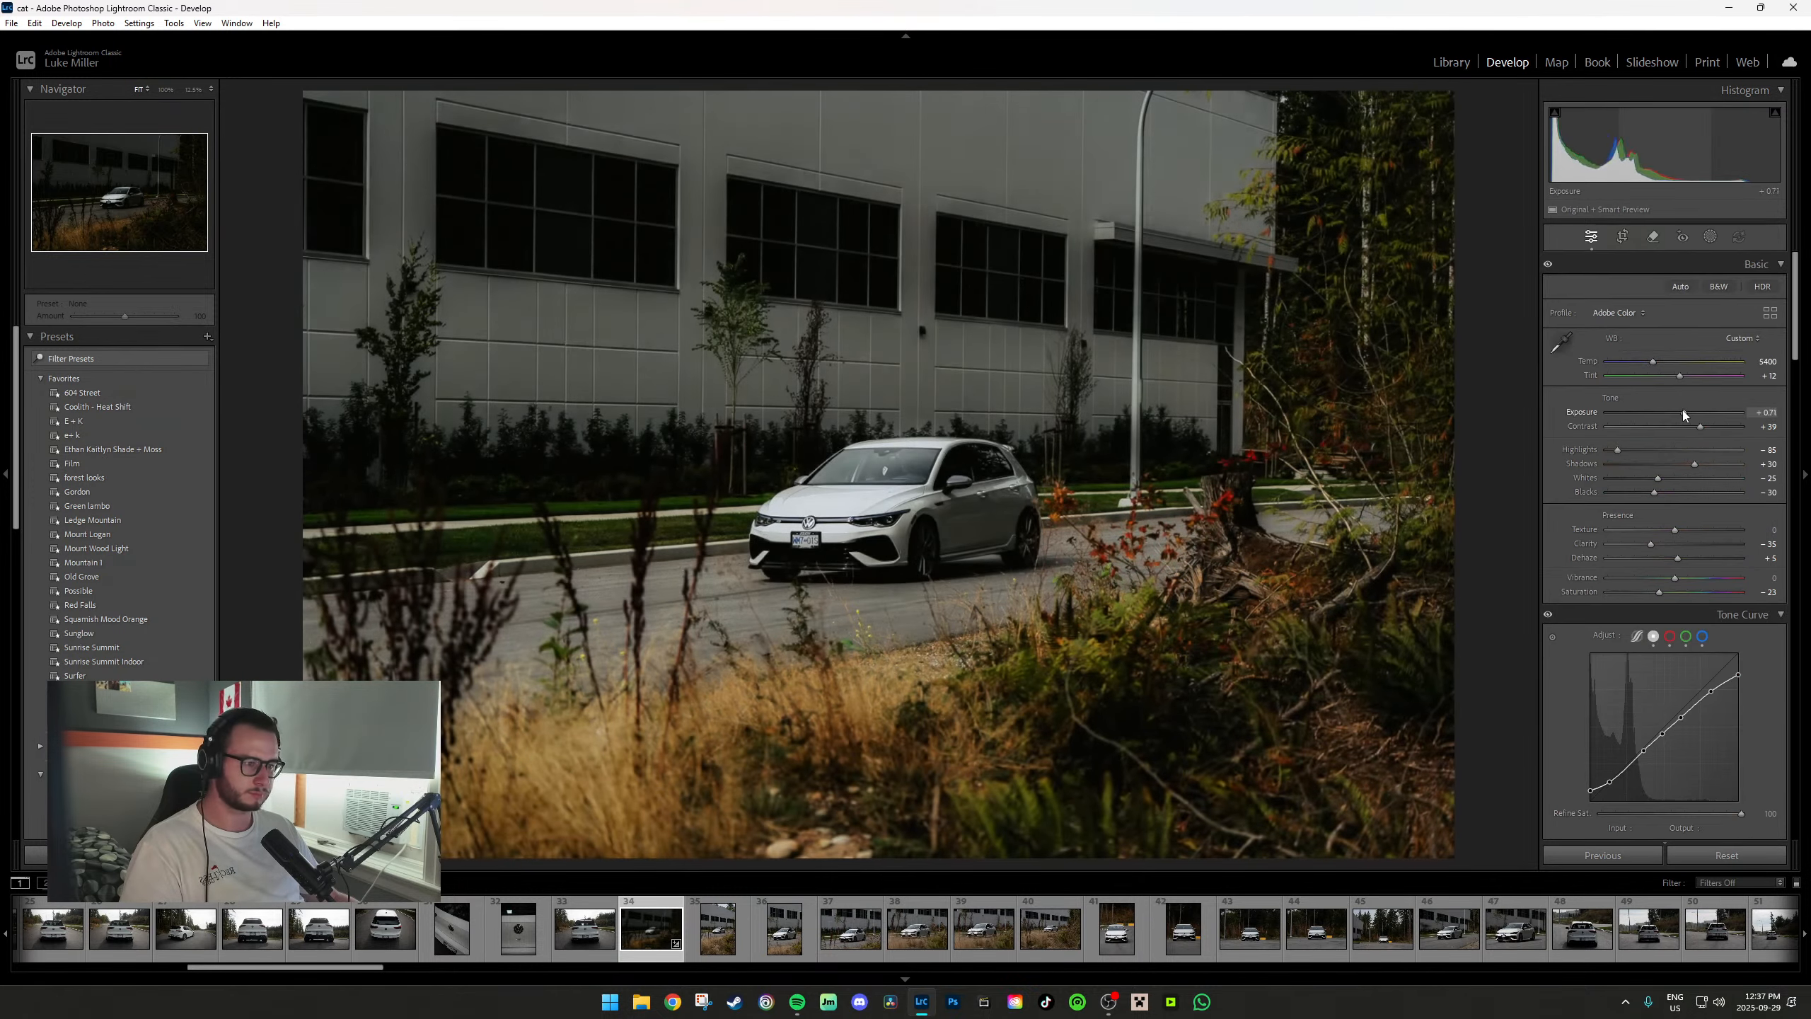
# Crop the photo tighter around the car at its original aspect ratio, trimming some foreground grass and building.
pyautogui.press('r')
pyautogui.moveTo(1259, 770); pyautogui.dragTo(308, 94)
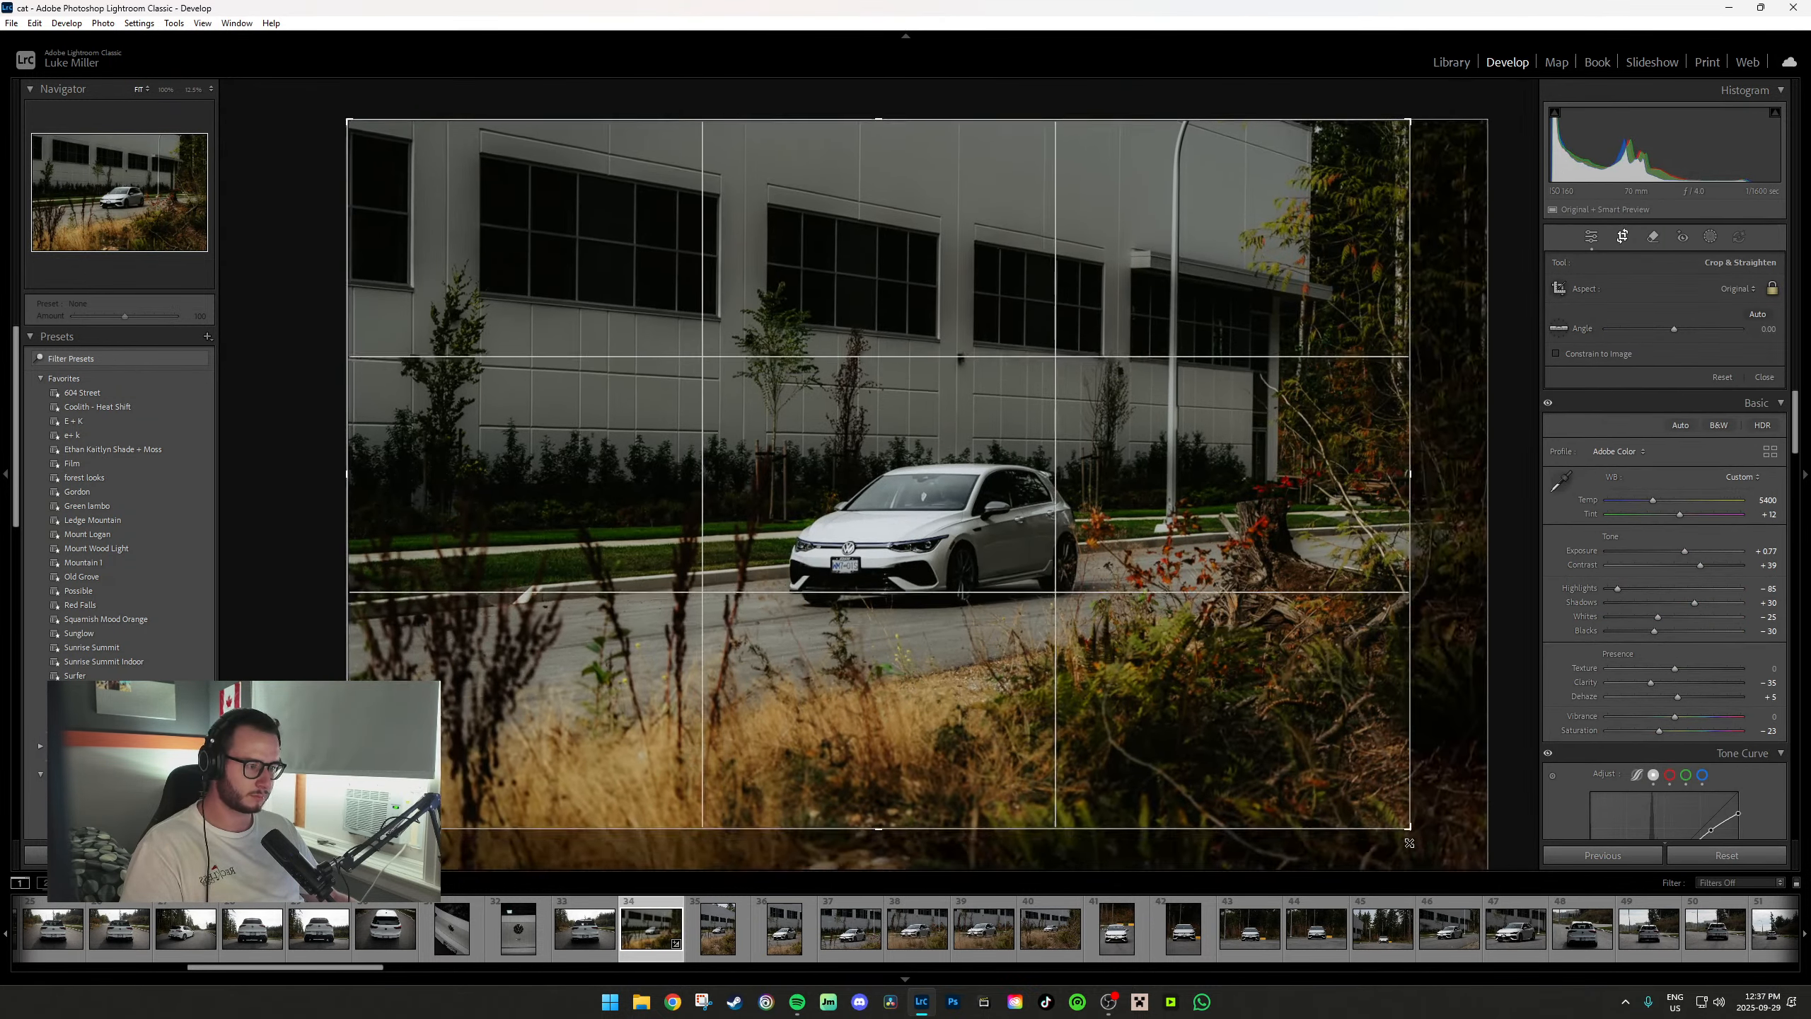
pyautogui.moveTo(1249, 692); pyautogui.dragTo(1268, 646)
pyautogui.press('Return')
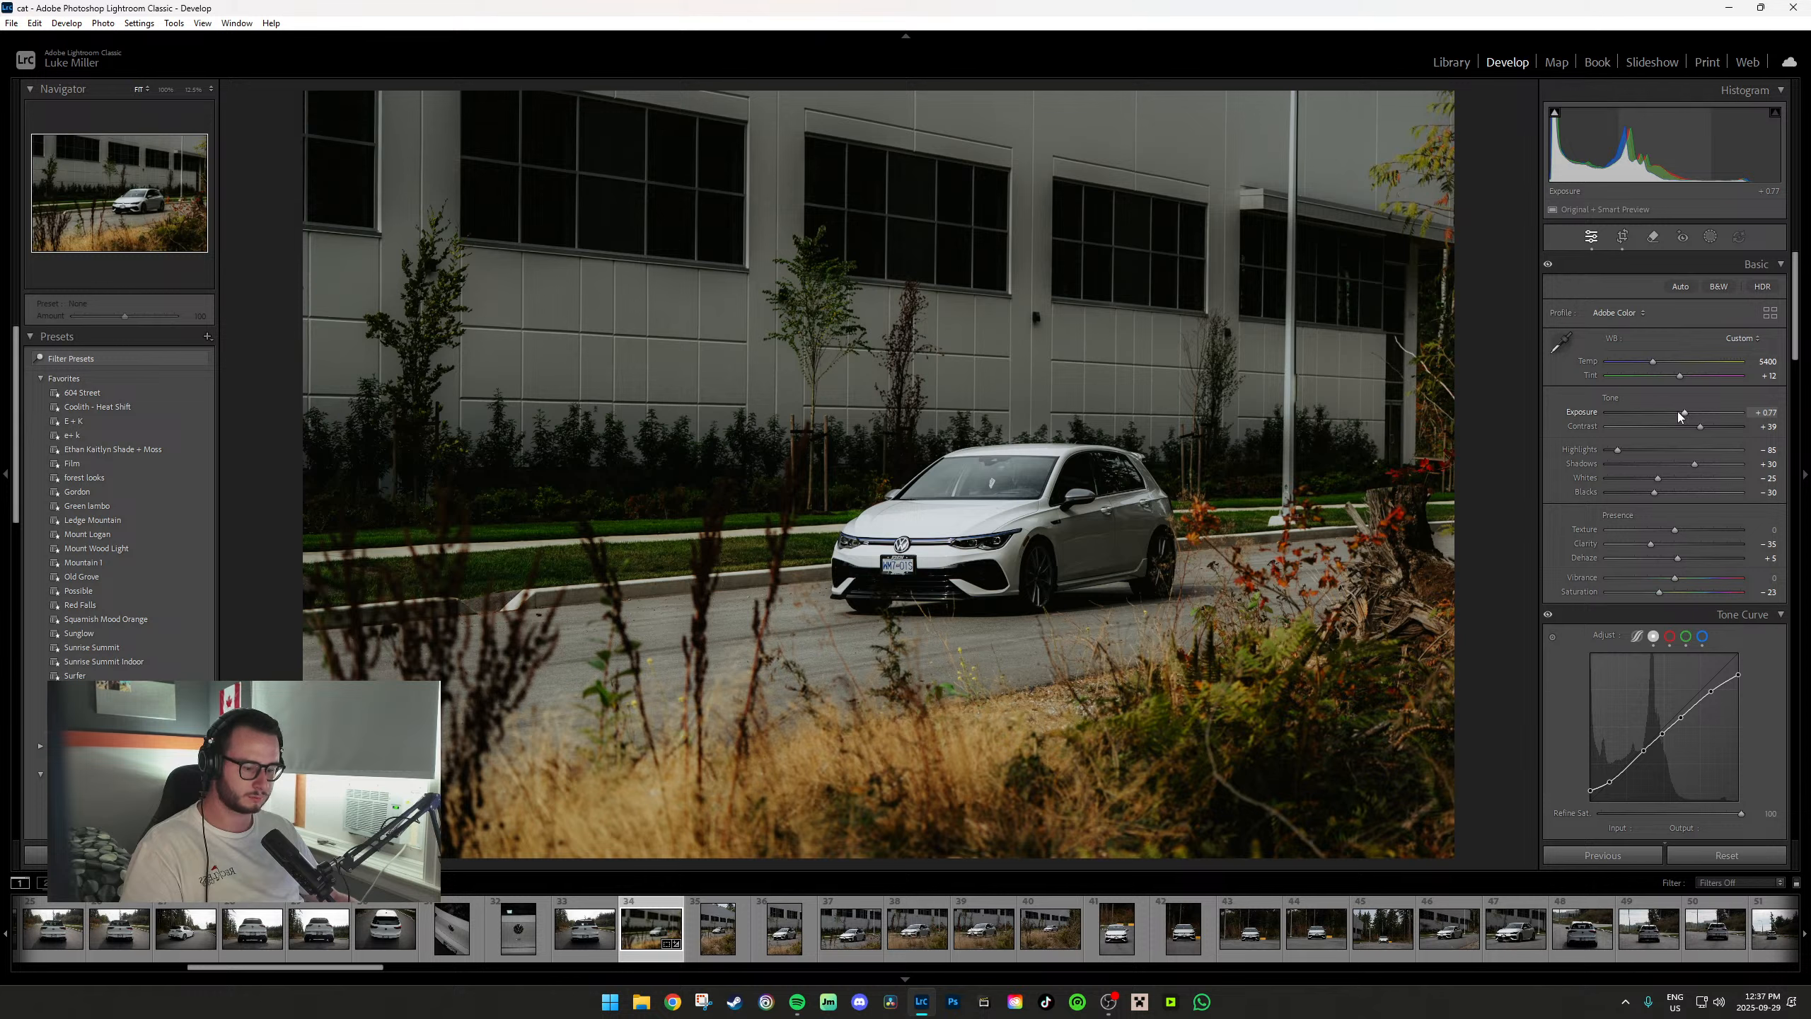
# Add a linear gradient mask over the foreground grass and road, and subtract the car subject from it.
pyautogui.hotkey('shift', 'w')
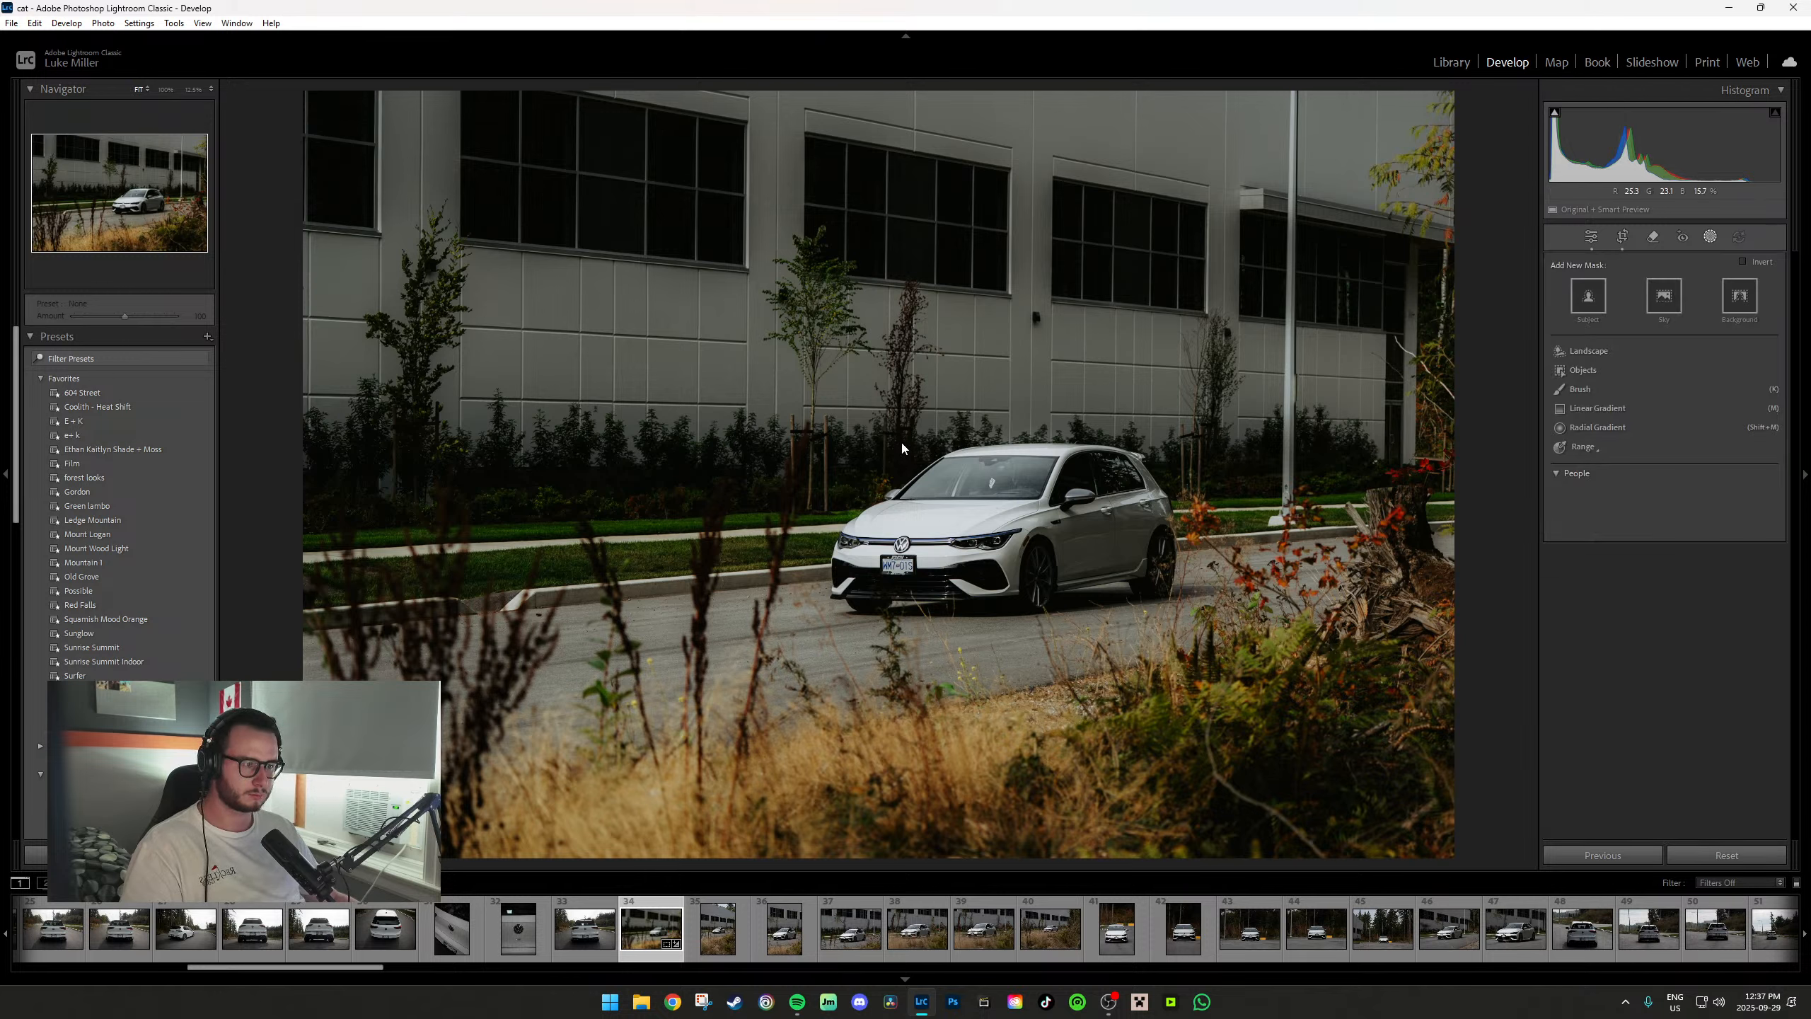
pyautogui.press('m')
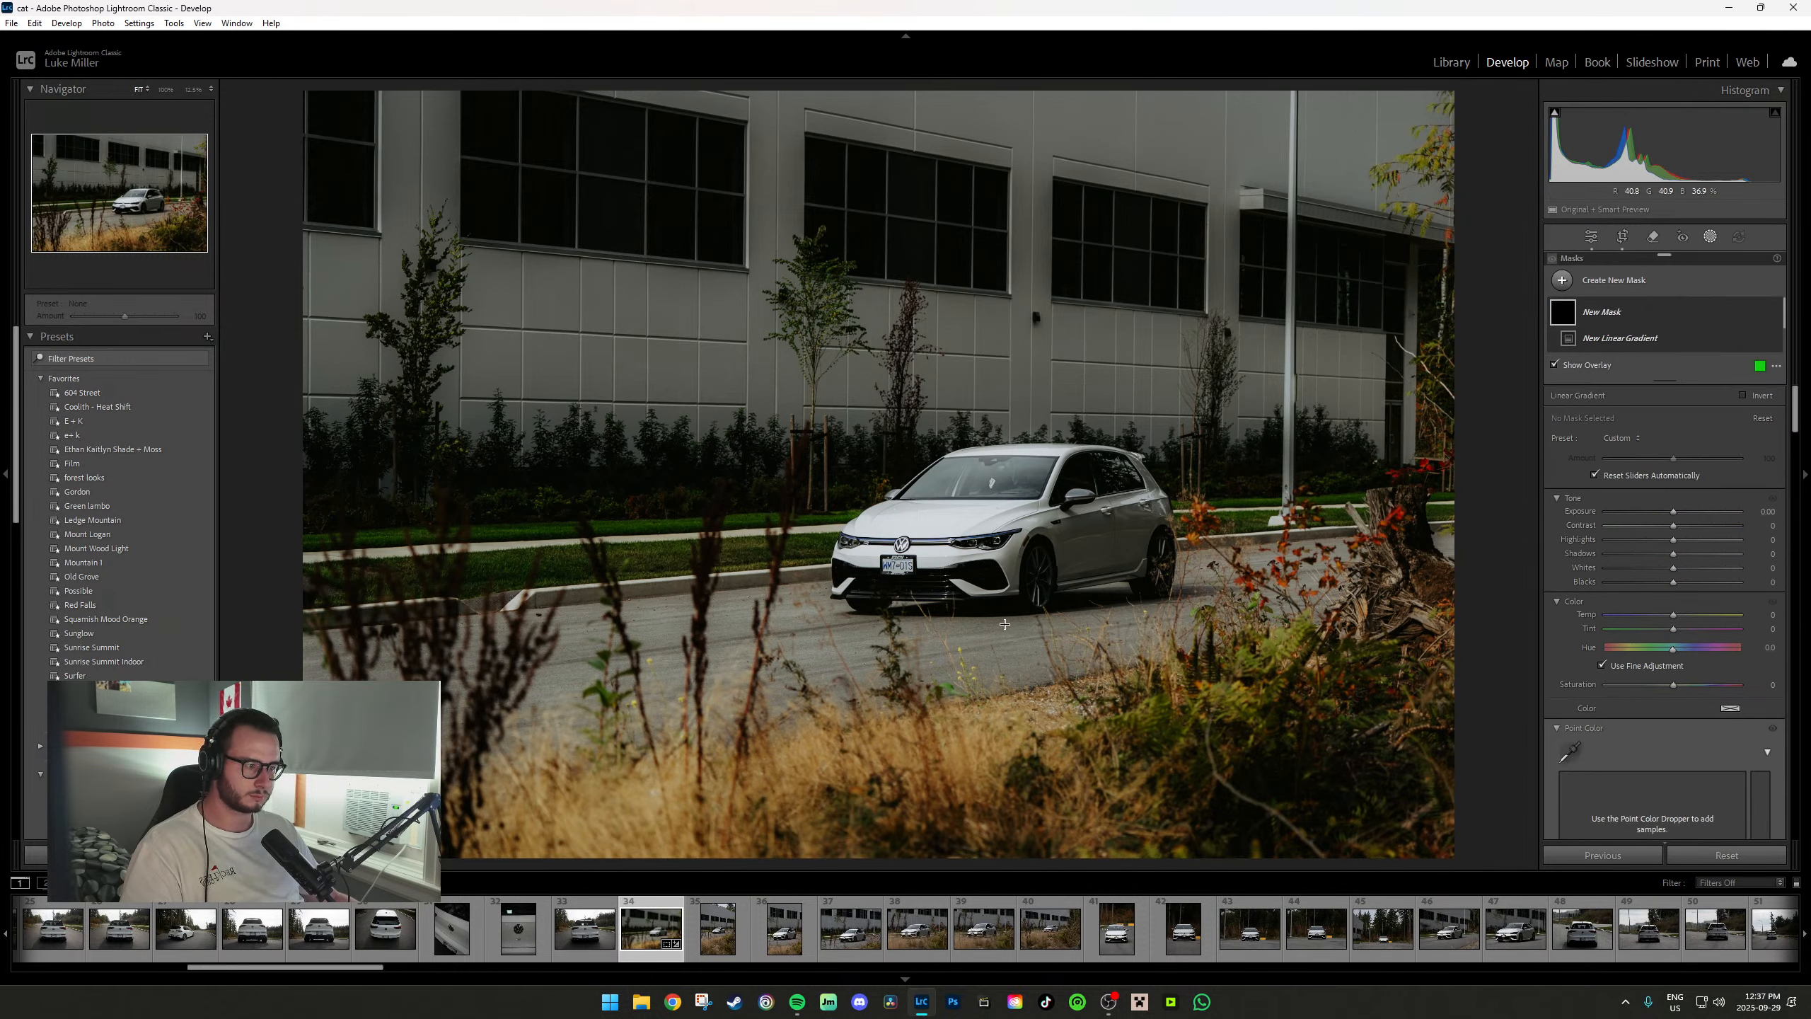
pyautogui.moveTo(1004, 624); pyautogui.dragTo(1093, 483)
pyautogui.click(1722, 375)
pyautogui.click(1710, 397)
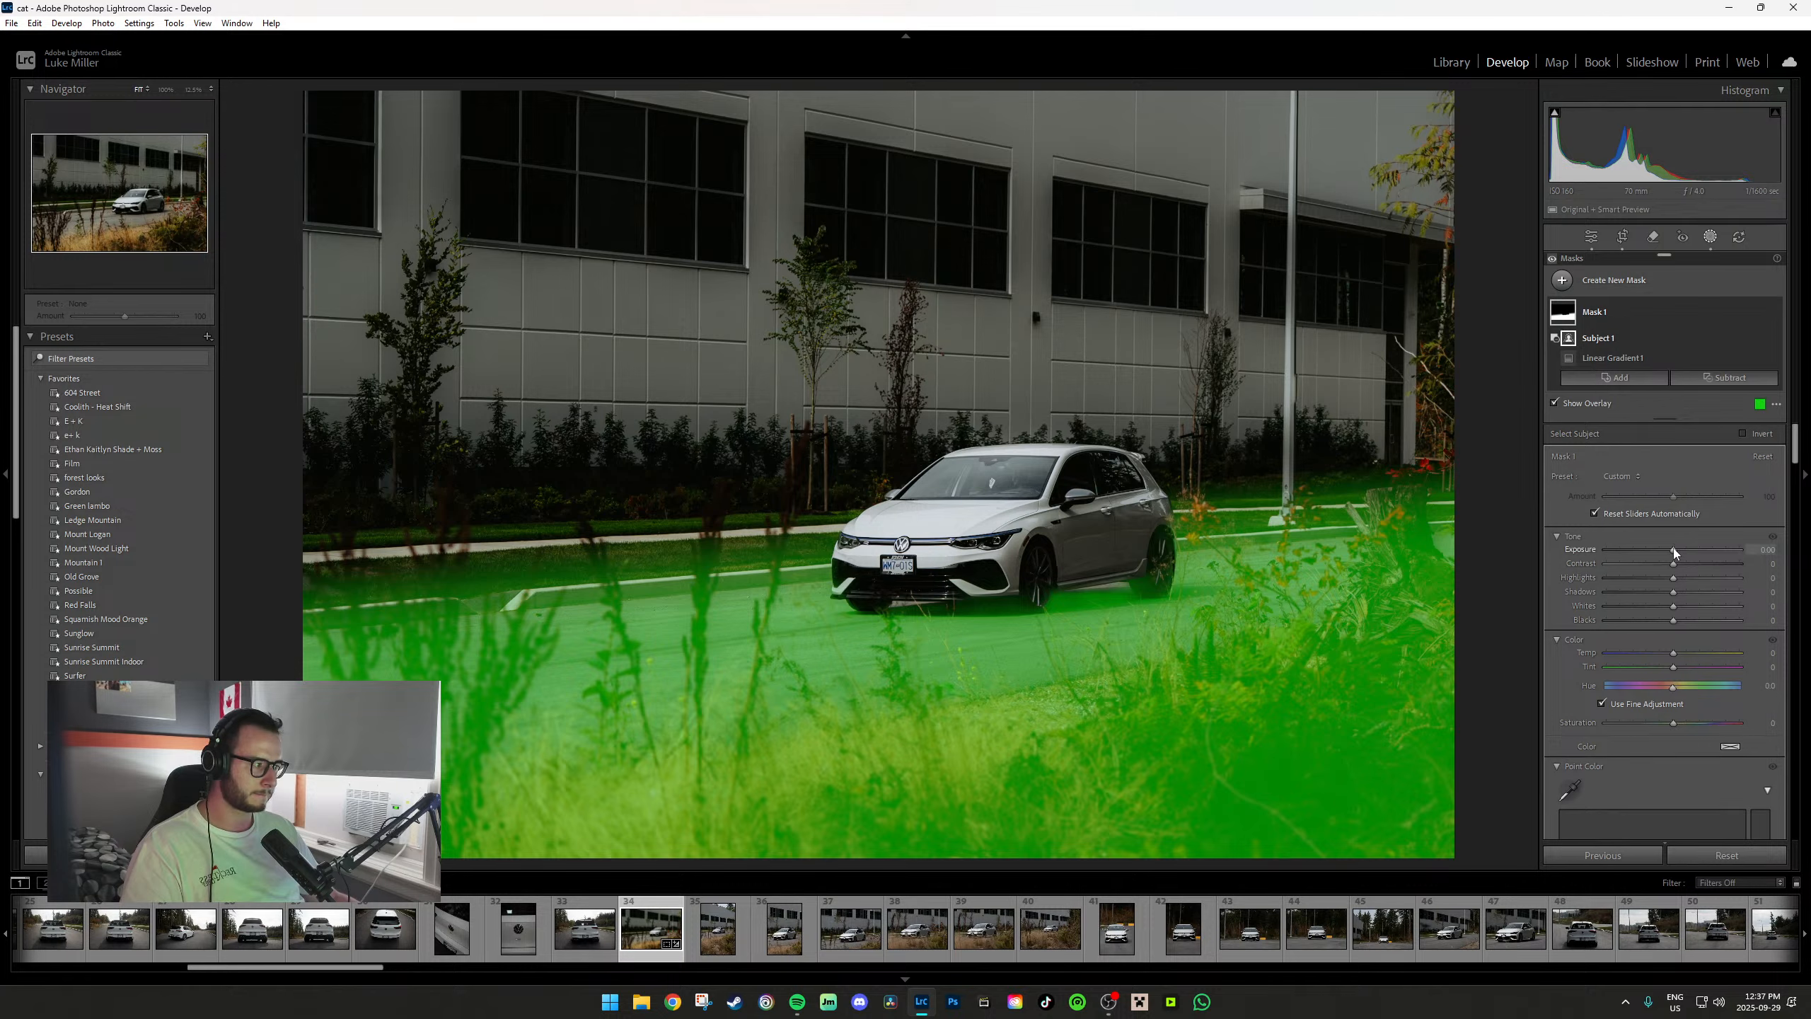
# Set the foreground mask's exposure to -0.36, temperature to -4, tint to 6 and saturation to 48.
pyautogui.moveTo(1673, 547); pyautogui.dragTo(1667, 547)
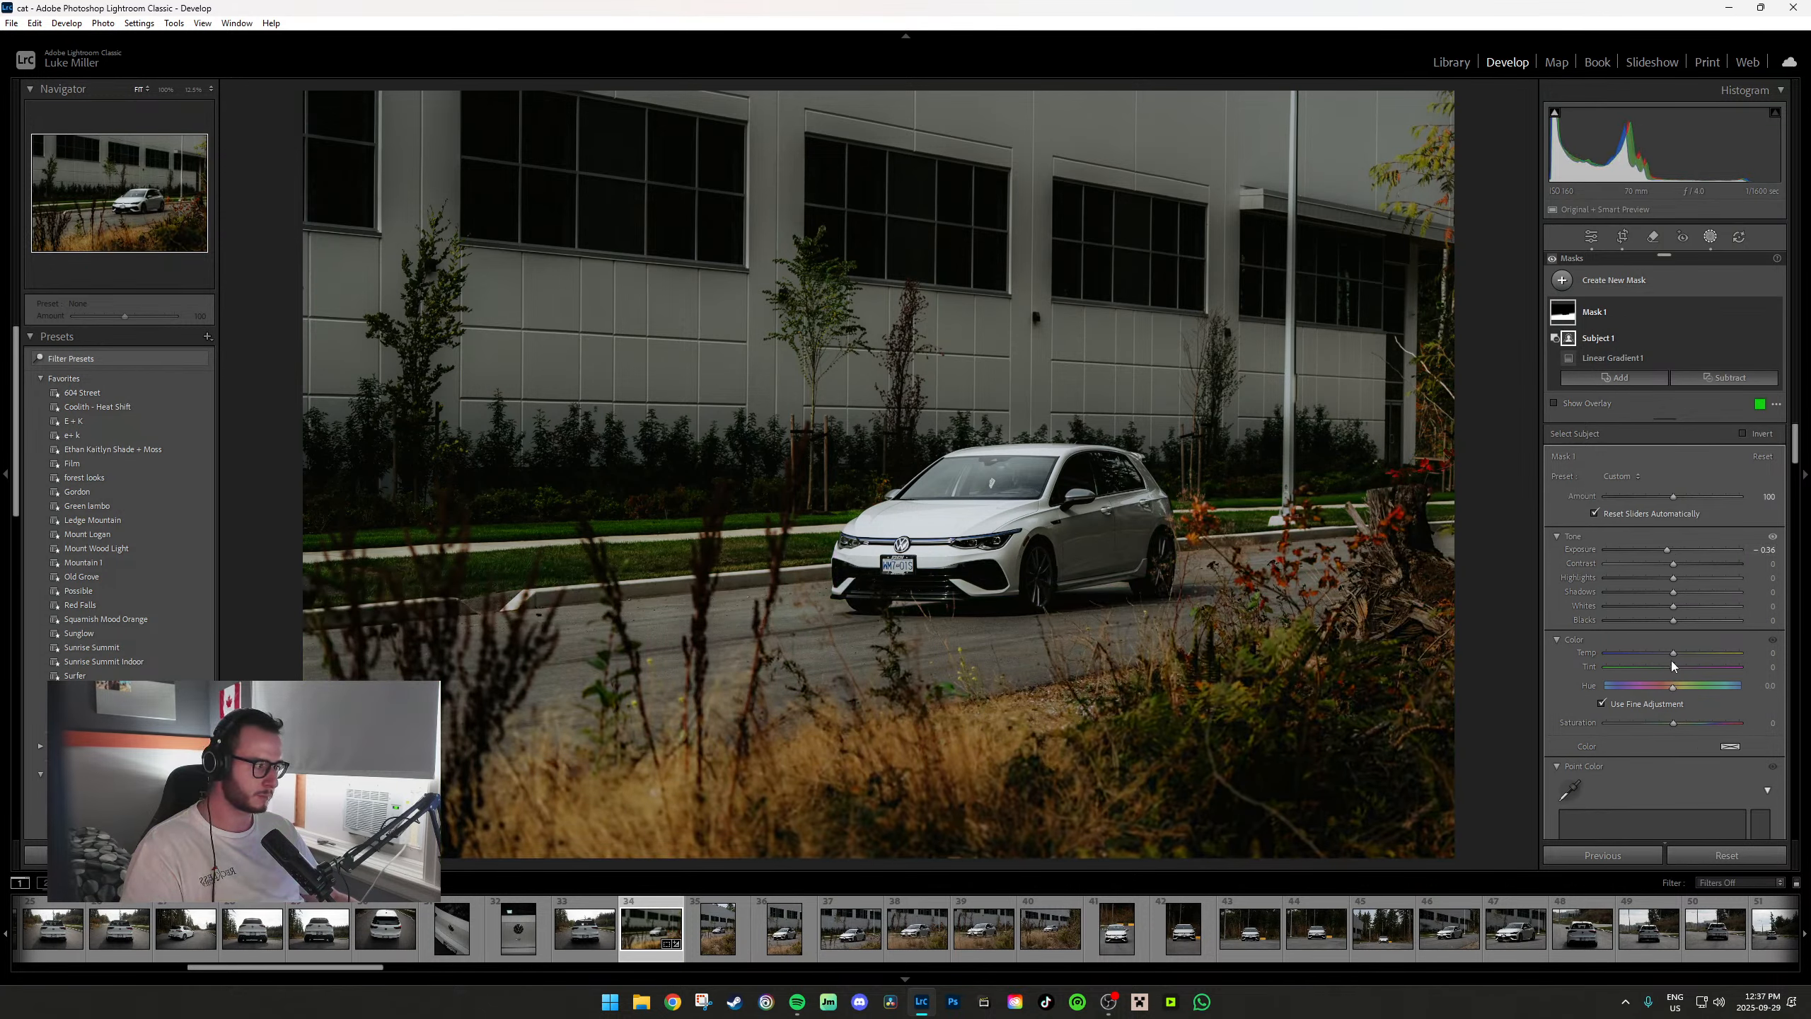
pyautogui.moveTo(1670, 654)
pyautogui.mouseDown()
pyautogui.moveTo(1679, 667)
pyautogui.moveTo(1670, 654)
pyautogui.mouseUp()
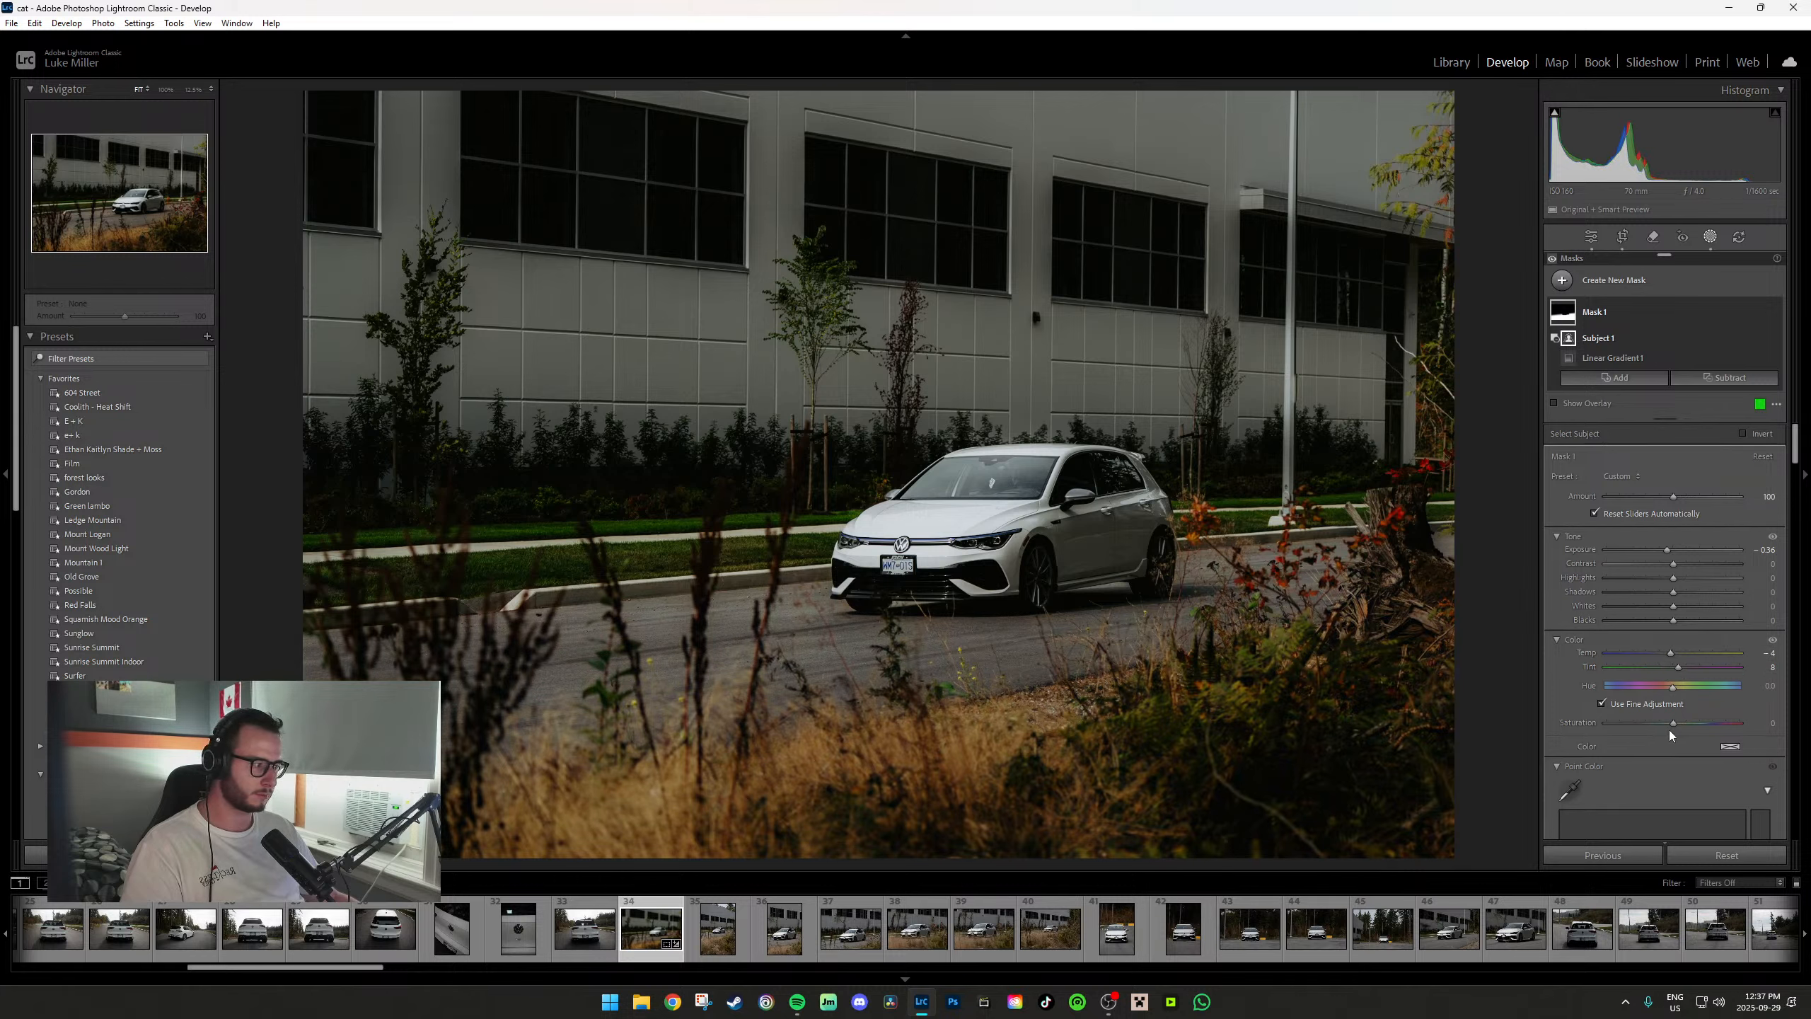
pyautogui.moveTo(1673, 724); pyautogui.dragTo(1706, 725)
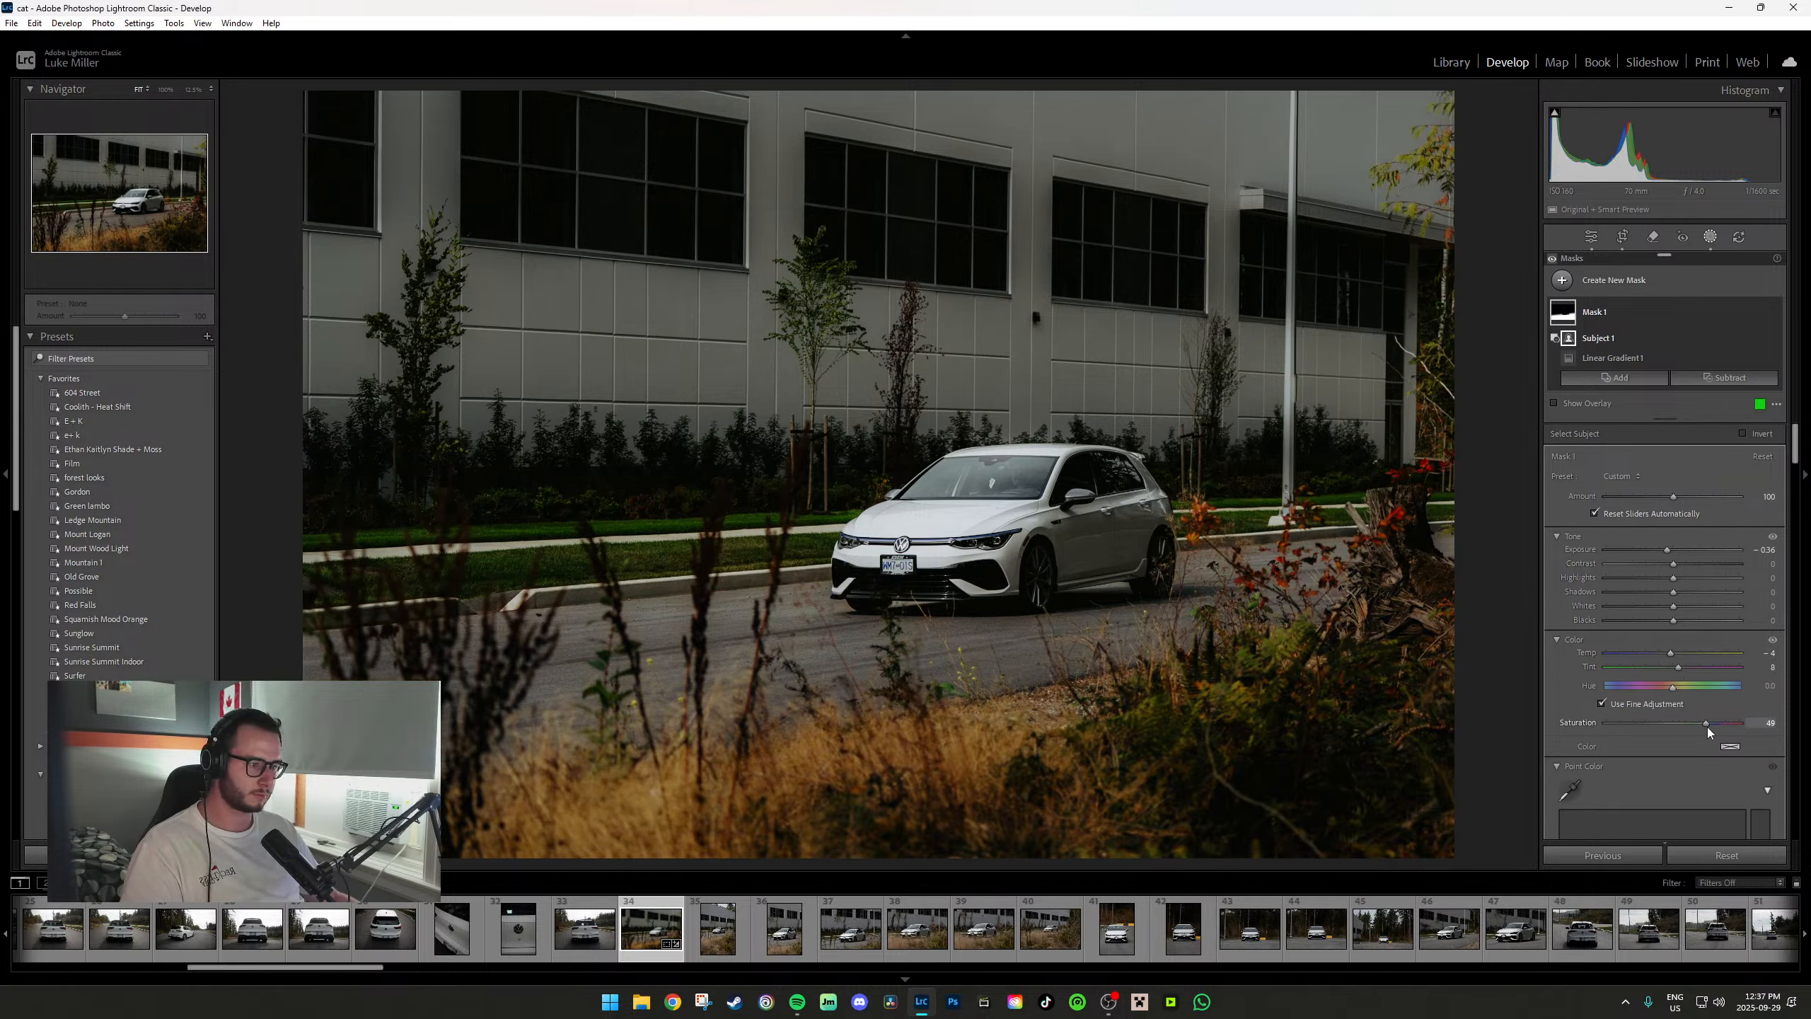
pyautogui.click(1549, 413)
# Add a linear gradient mask over the building and background, set its exposure to 0.78, and subtract the car subject from it.
pyautogui.press('m')
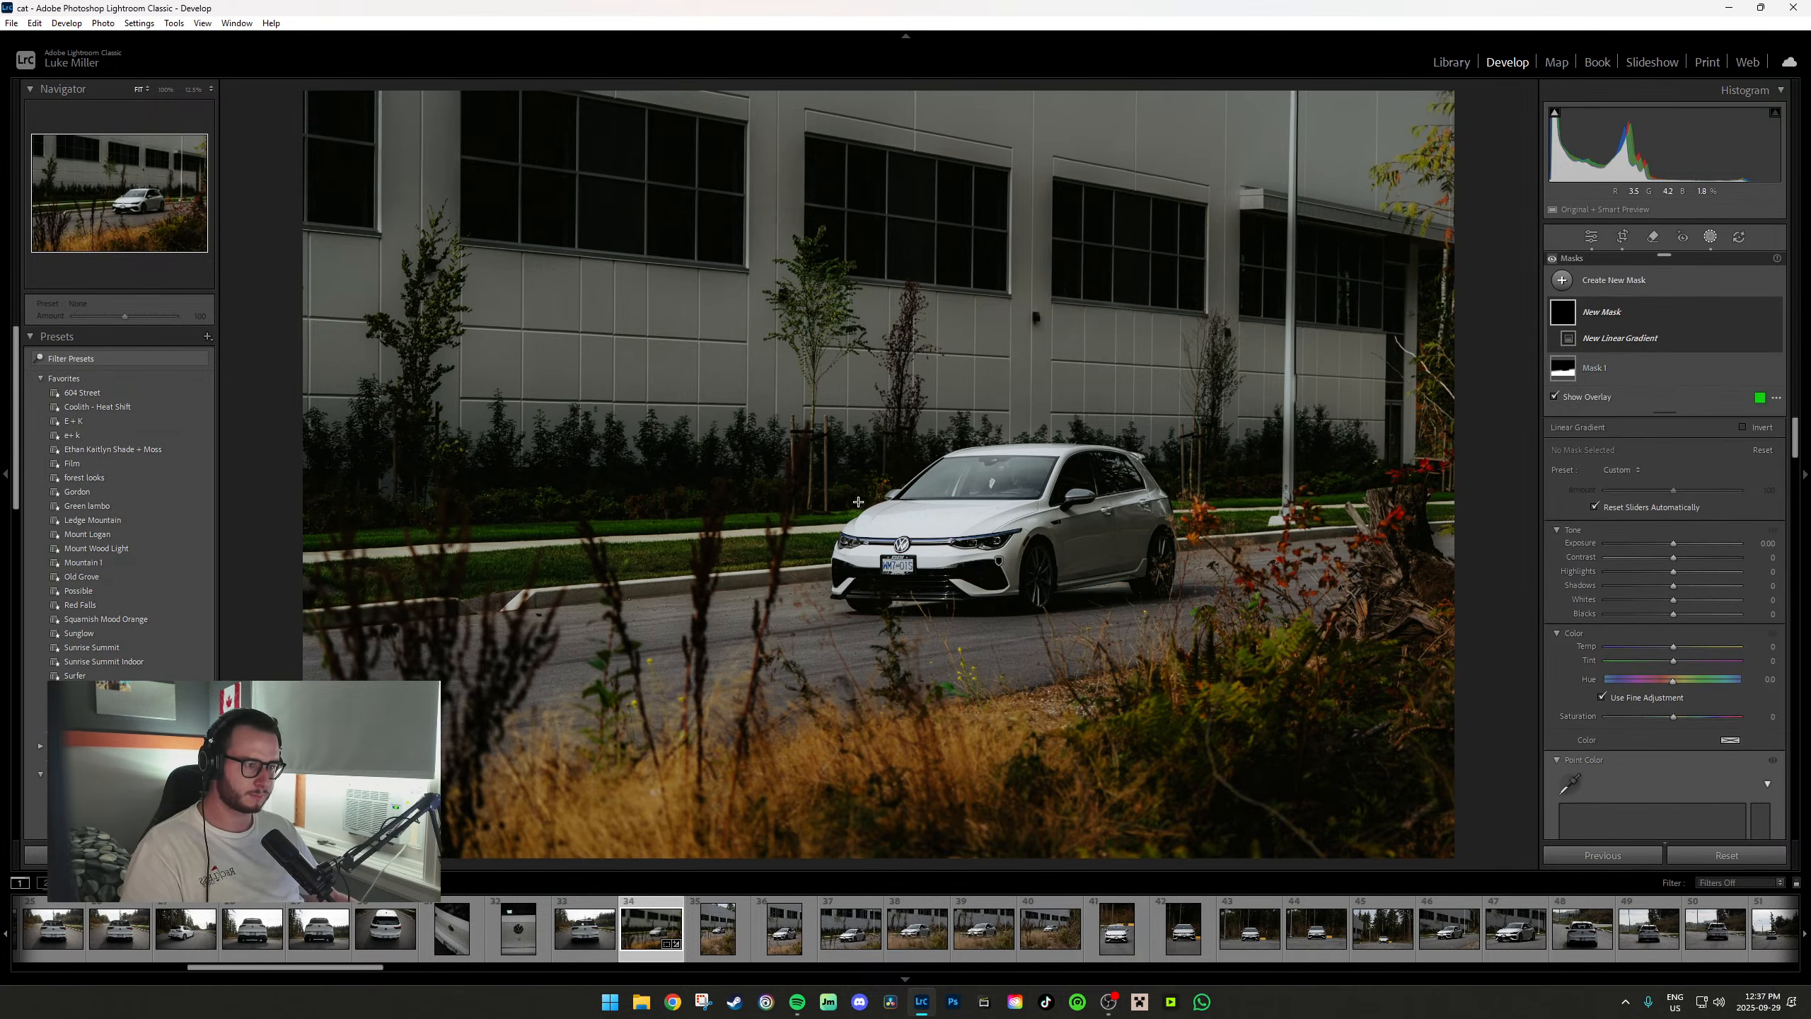
pyautogui.moveTo(844, 471); pyautogui.dragTo(856, 614)
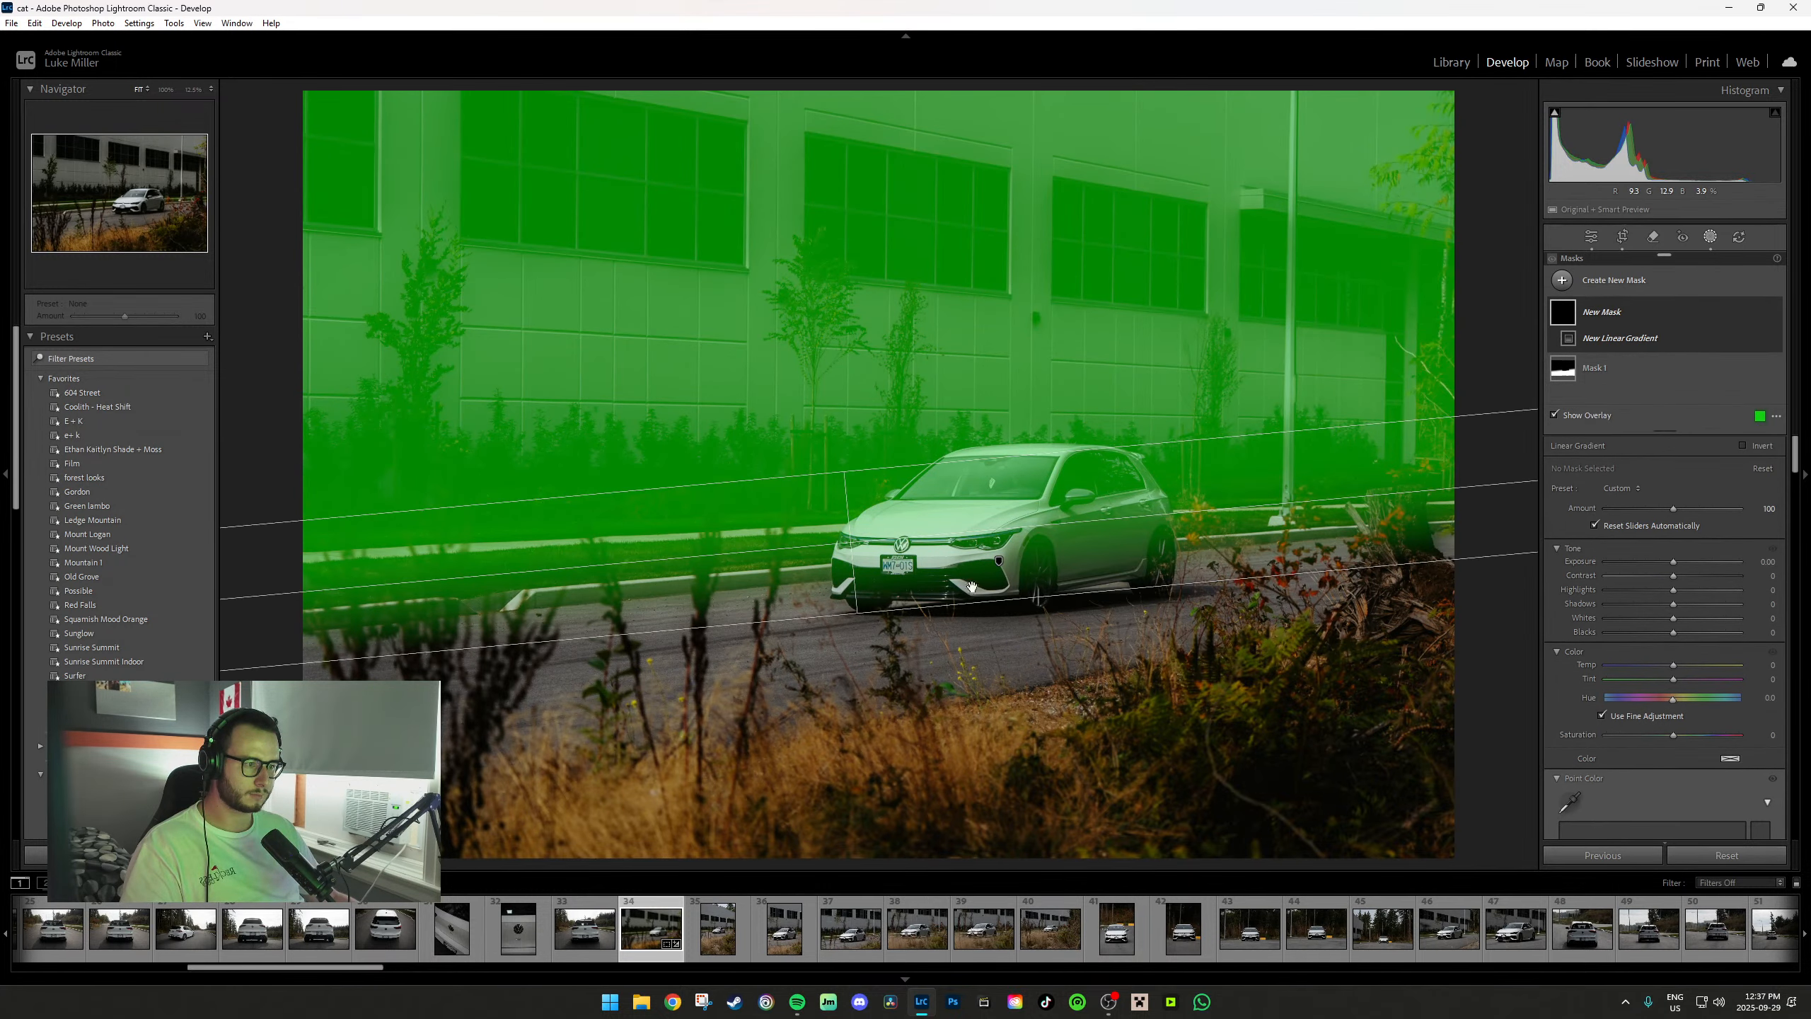
pyautogui.press('o')
pyautogui.moveTo(1673, 567); pyautogui.dragTo(1684, 657)
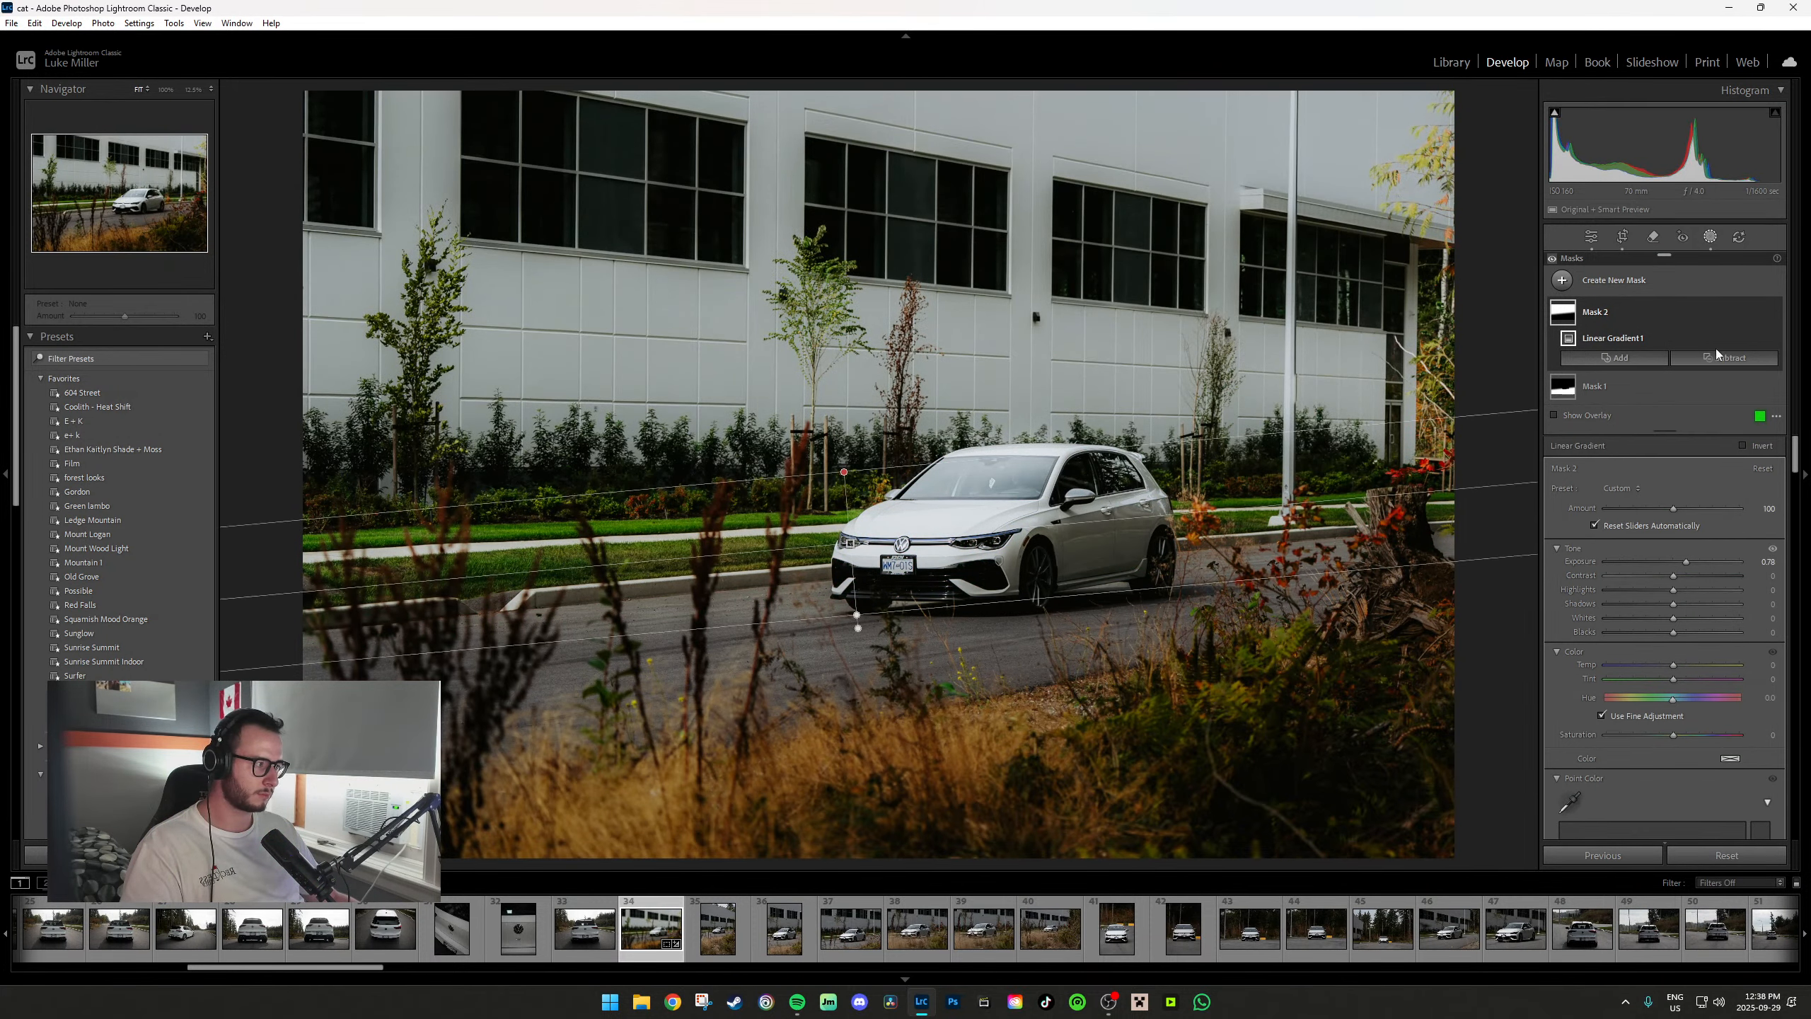
pyautogui.click(1718, 358)
pyautogui.click(1703, 397)
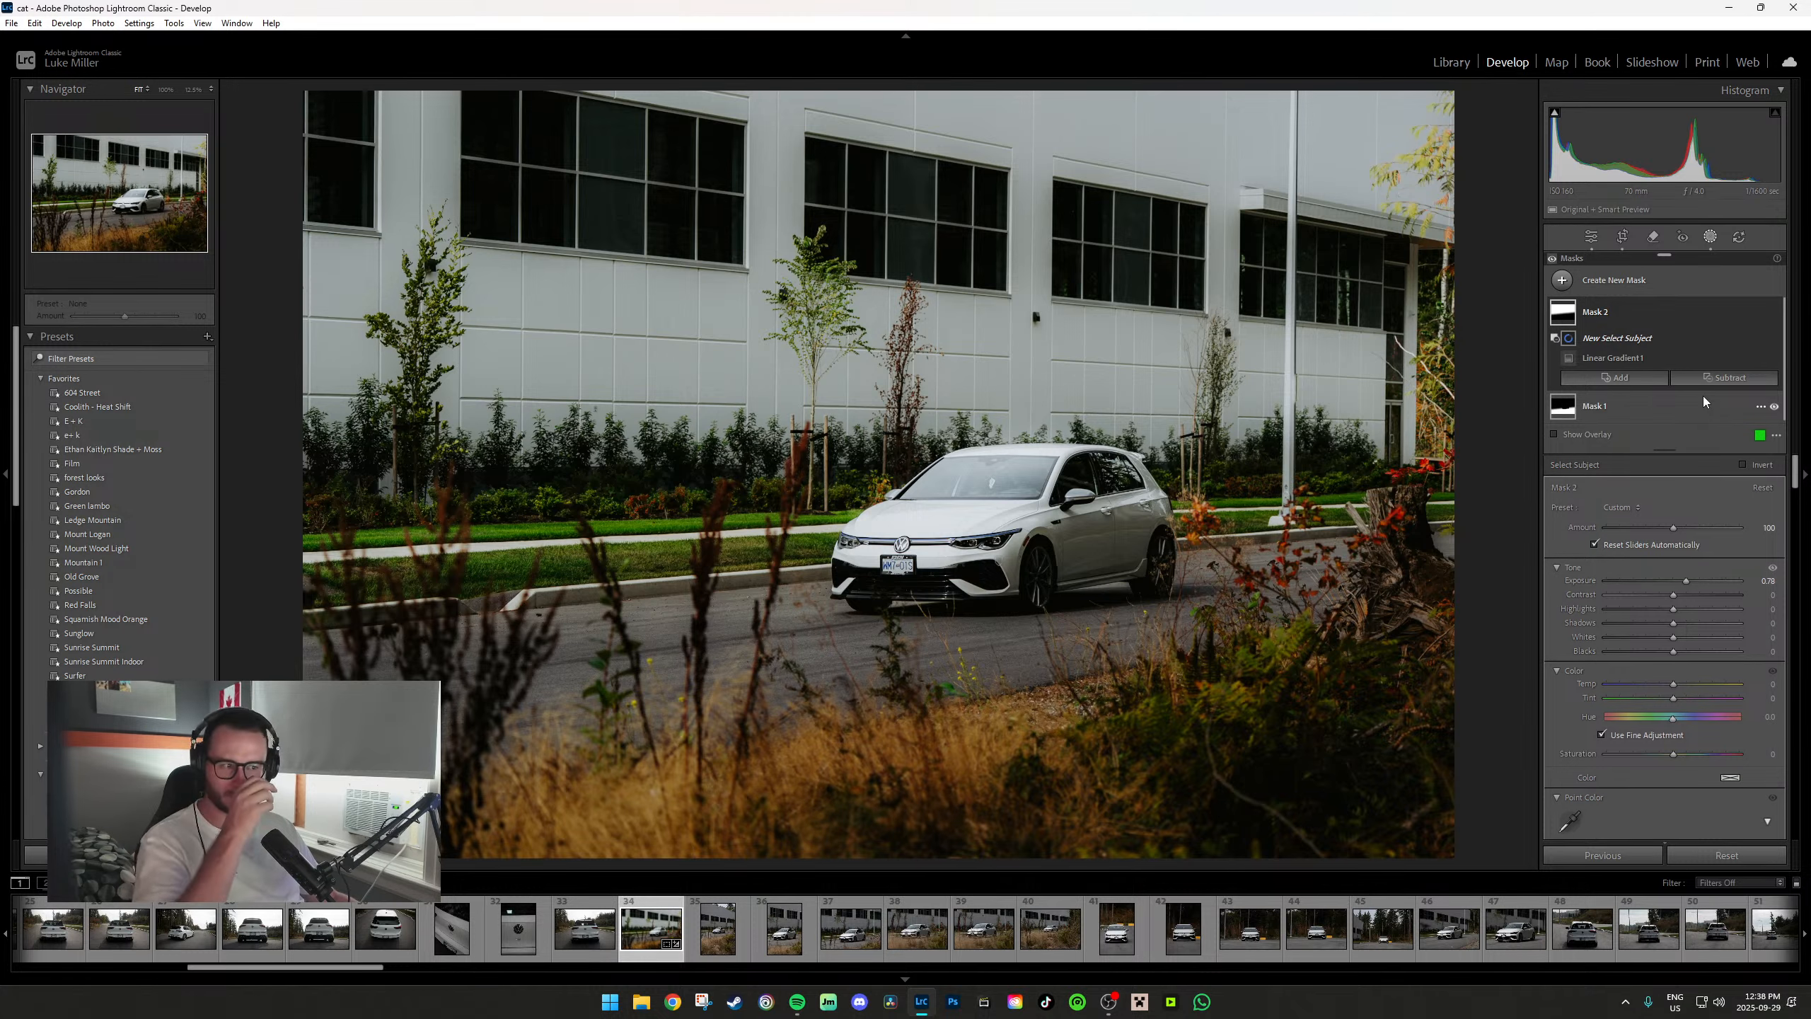
# Create a subject mask of the car and shape its tone curve into a gentle S with darker shadows and brighter highlights.
pyautogui.click(1561, 282)
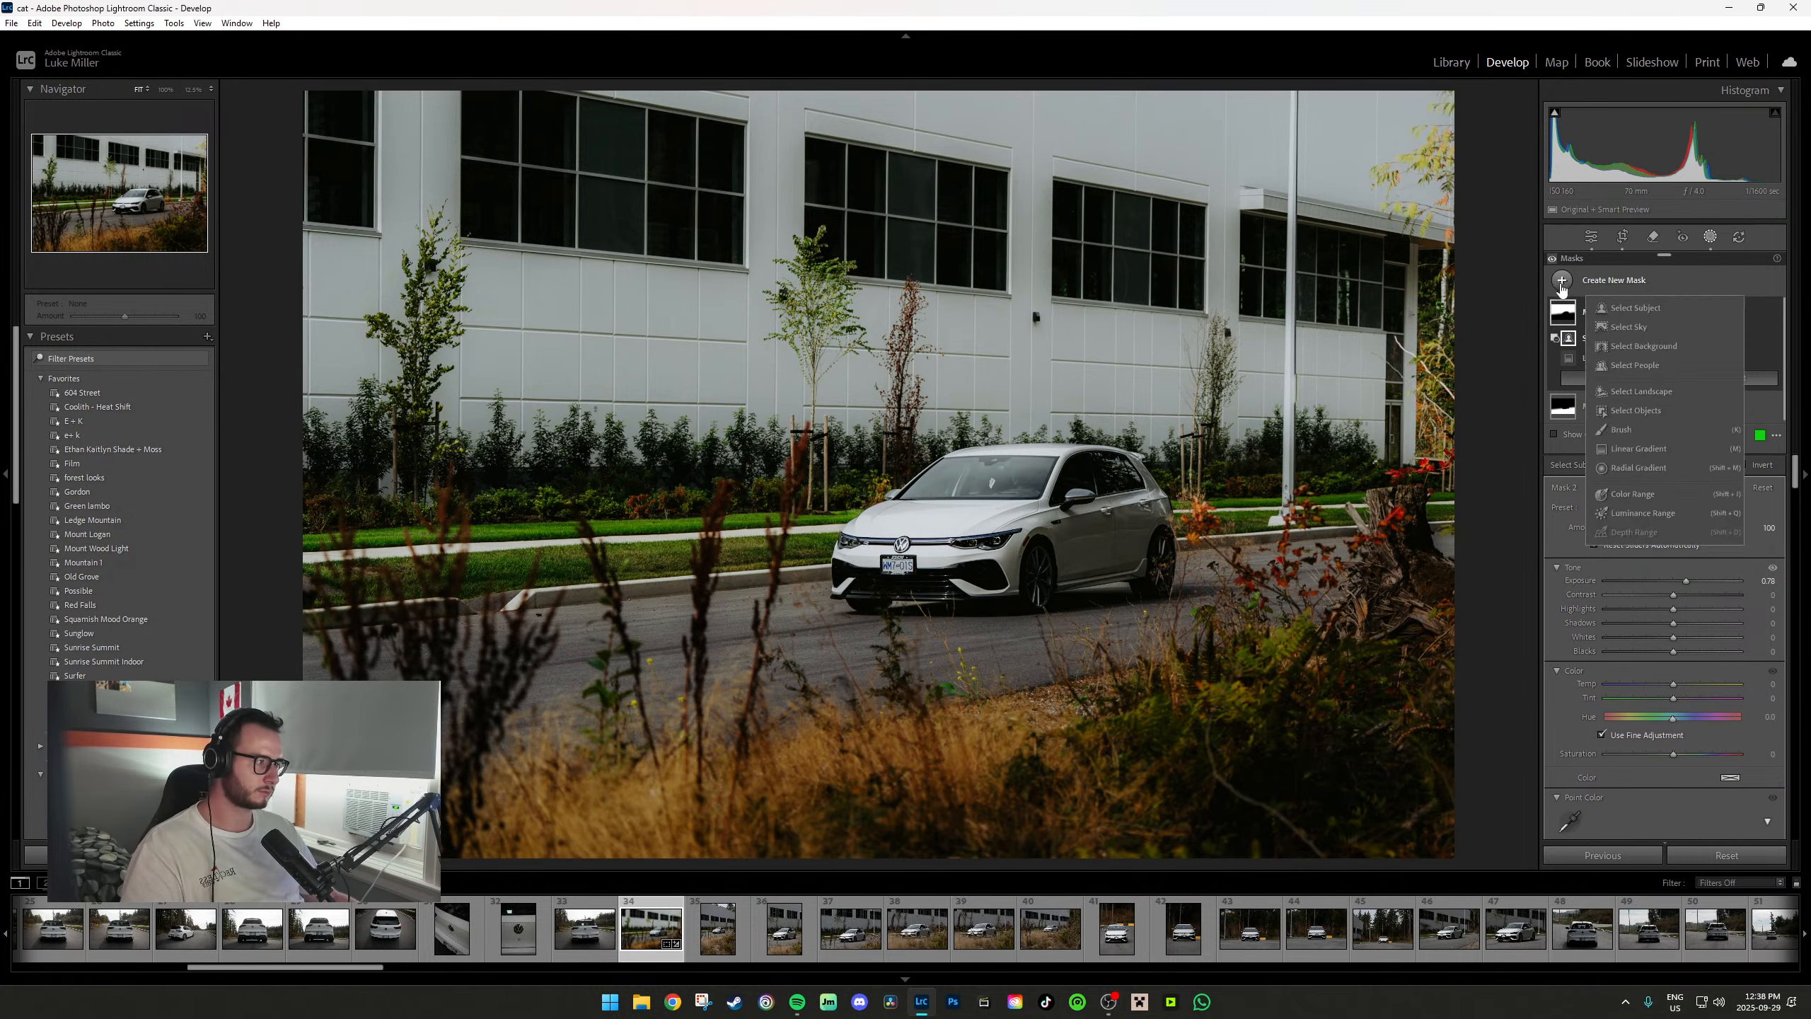
pyautogui.click(1644, 314)
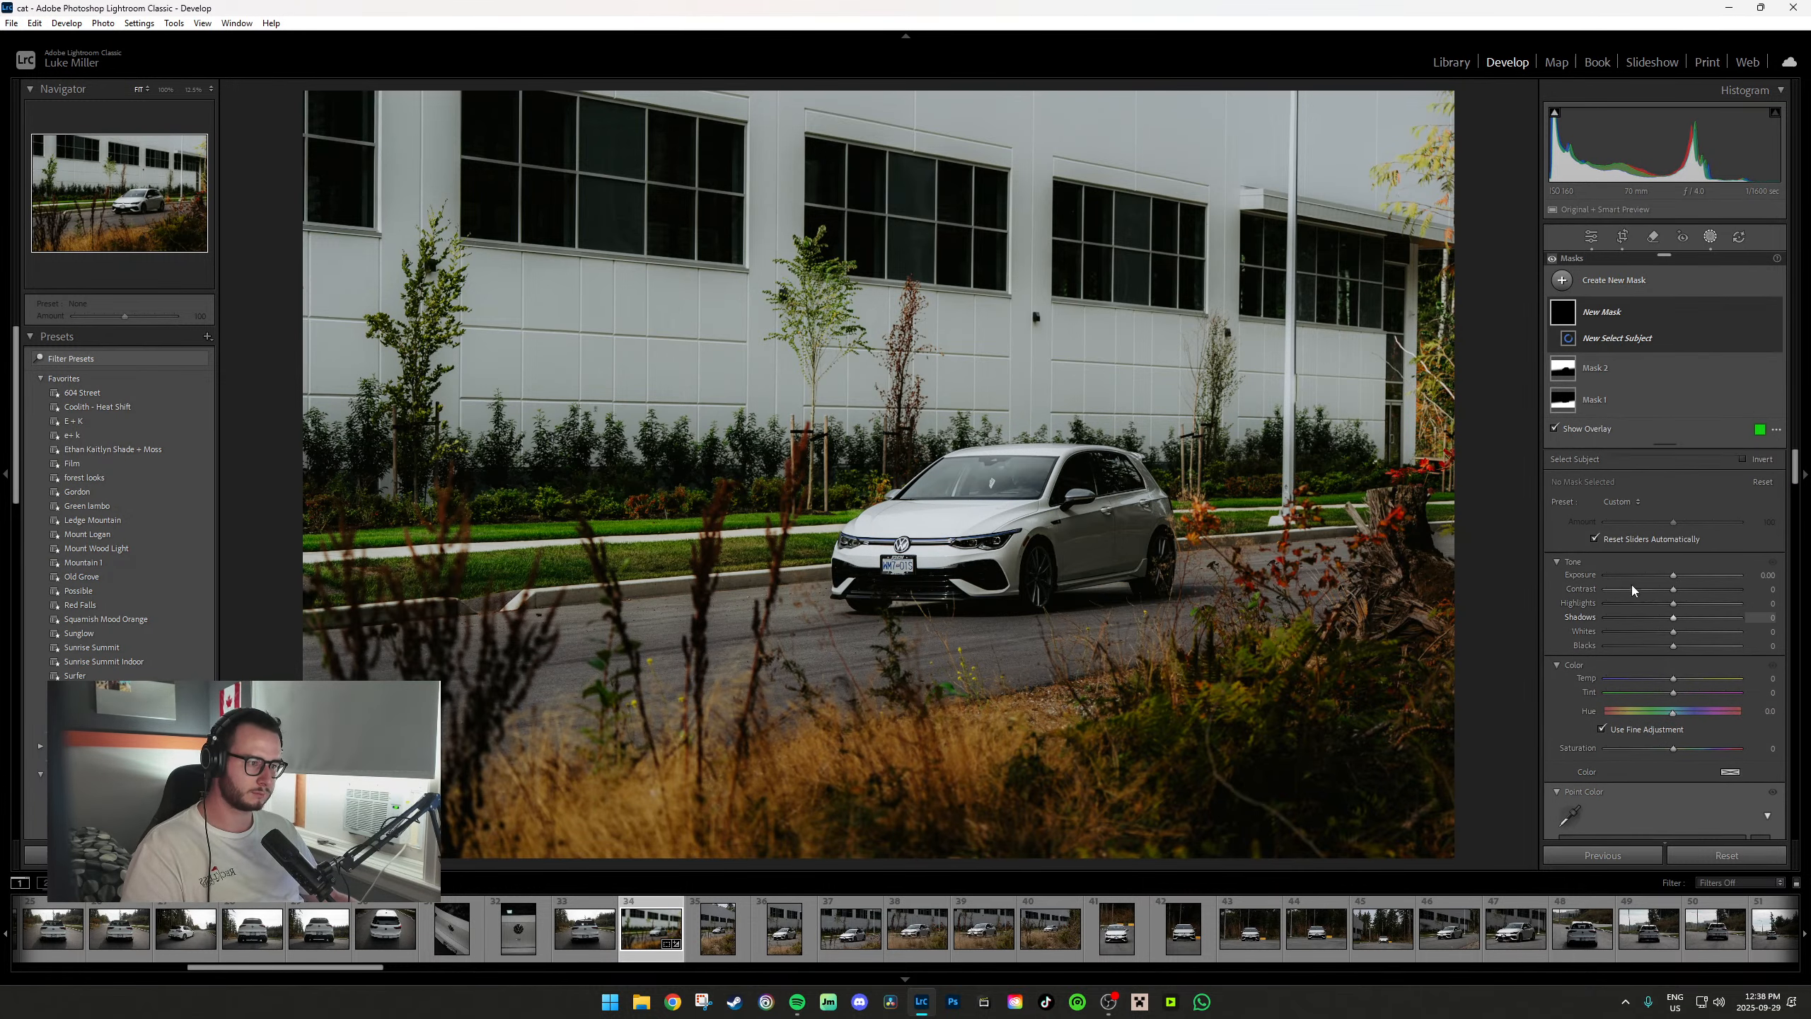
pyautogui.scroll(-8, 1646, 624)
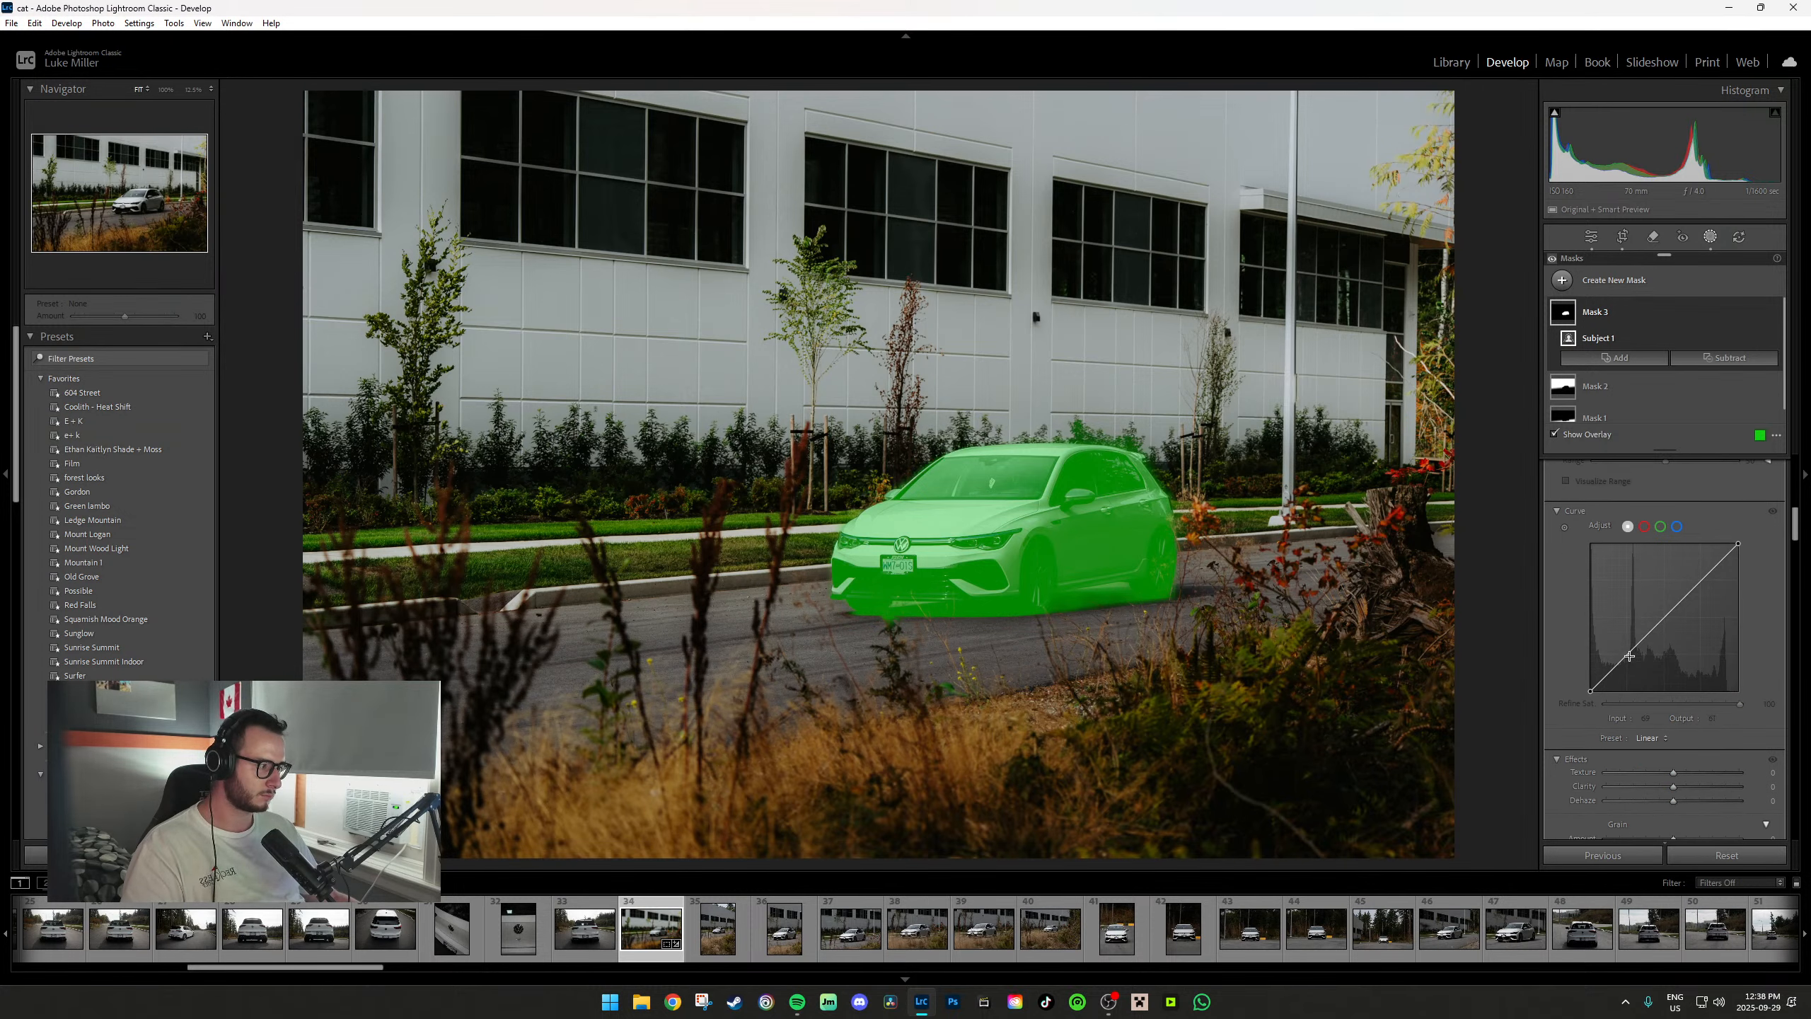
pyautogui.moveTo(1639, 642); pyautogui.dragTo(1638, 653)
pyautogui.moveTo(1702, 582); pyautogui.dragTo(1702, 571)
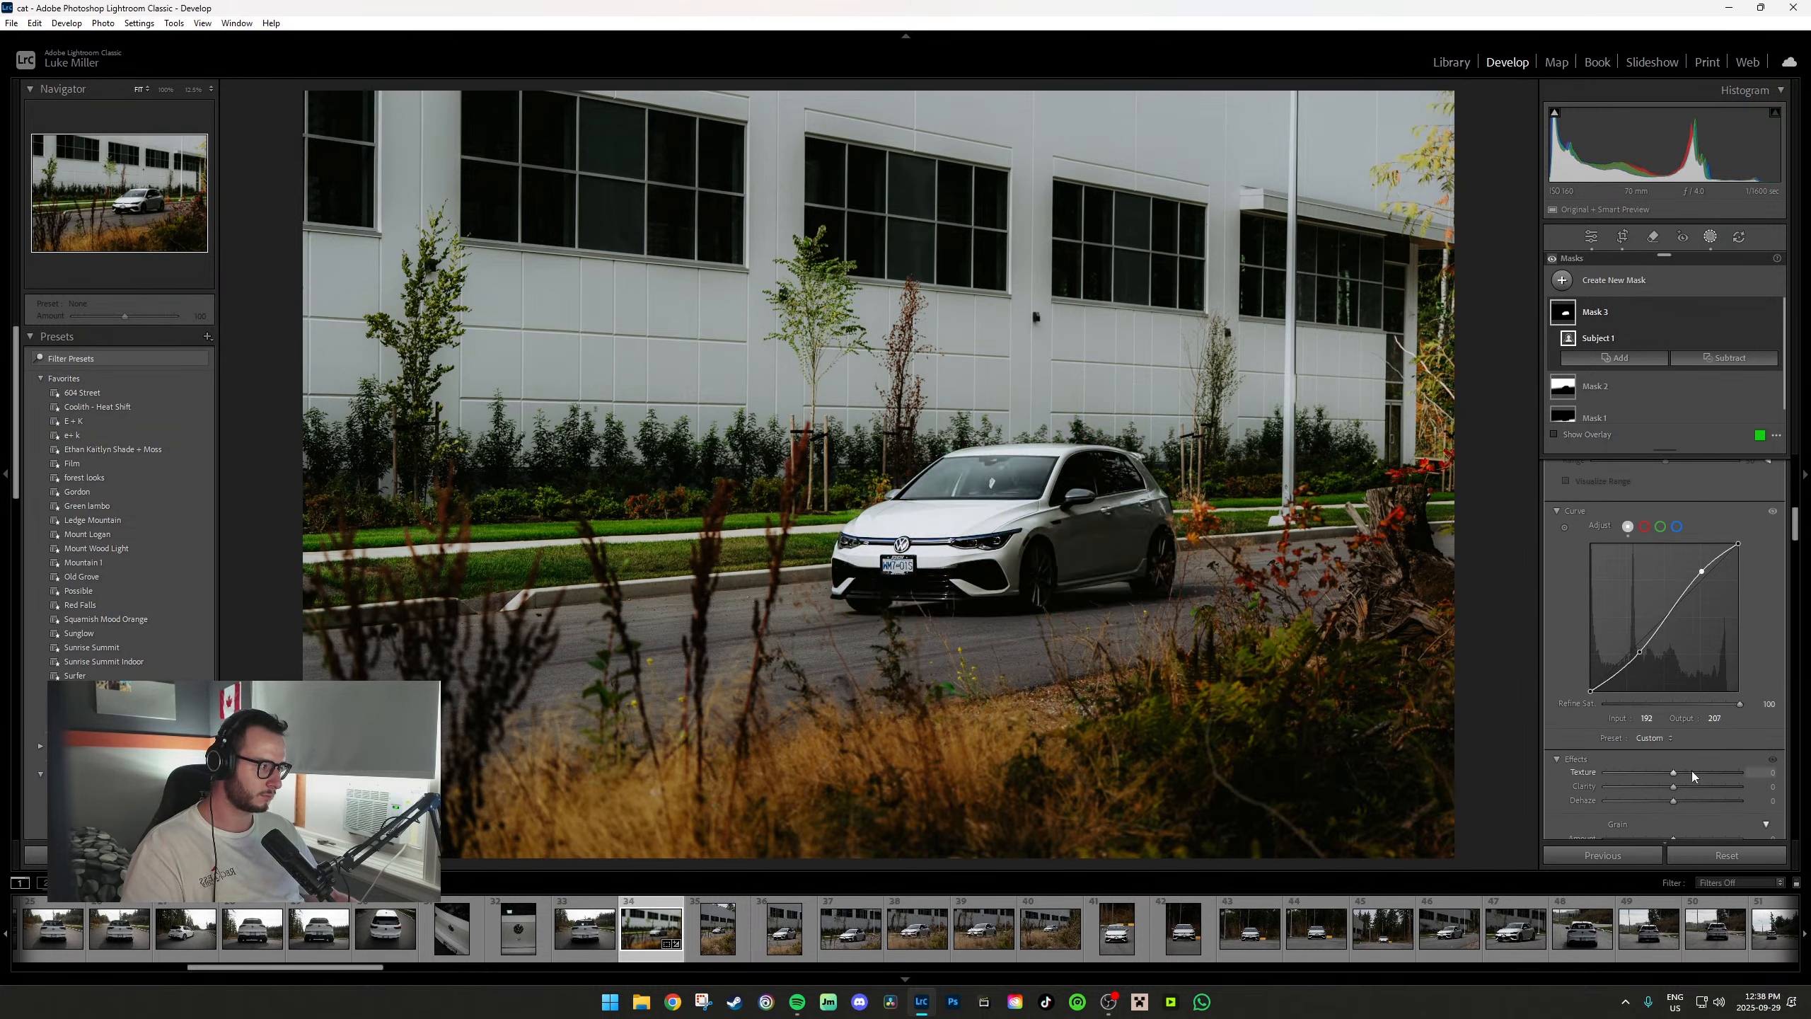
# Raise the car mask's clarity, set its shadows to 60 and highlights to -27, and add slight contrast.
pyautogui.moveTo(1673, 786); pyautogui.dragTo(1692, 785)
pyautogui.scroll(10, 1697, 770)
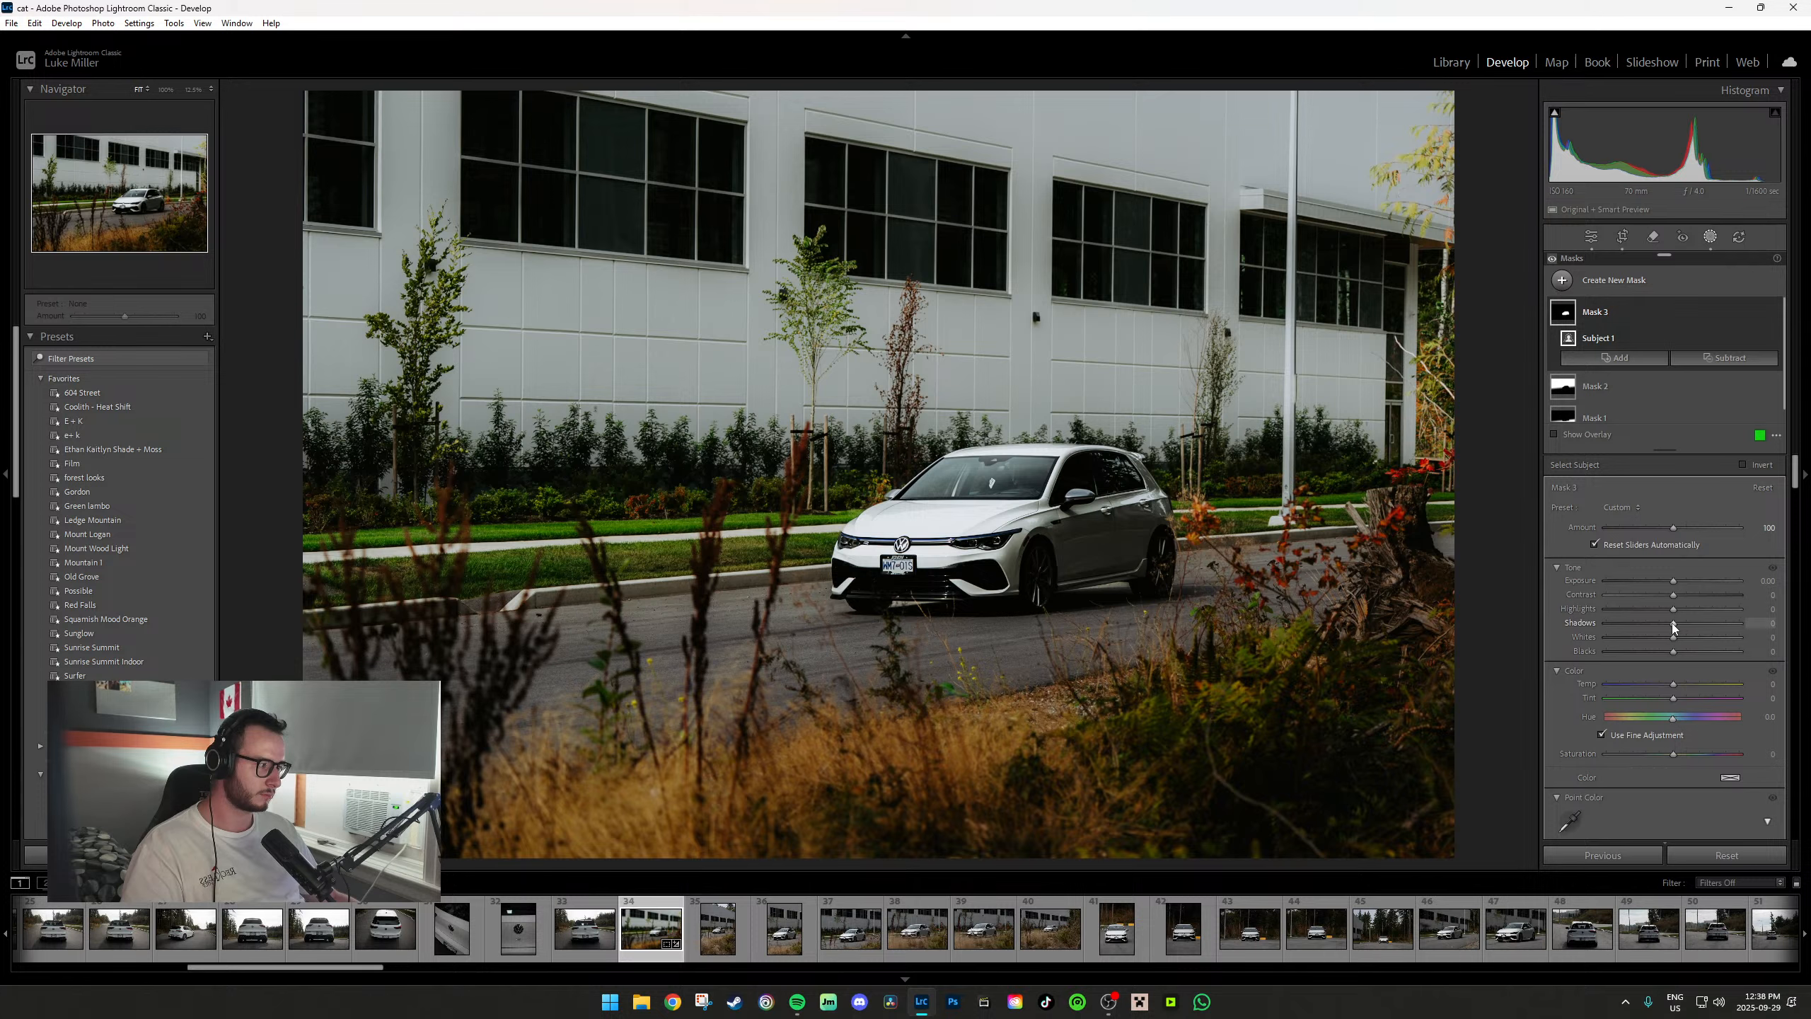
pyautogui.moveTo(1689, 626)
pyautogui.mouseDown()
pyautogui.moveTo(1718, 628)
pyautogui.moveTo(1622, 611)
pyautogui.moveTo(1678, 596)
pyautogui.mouseUp()
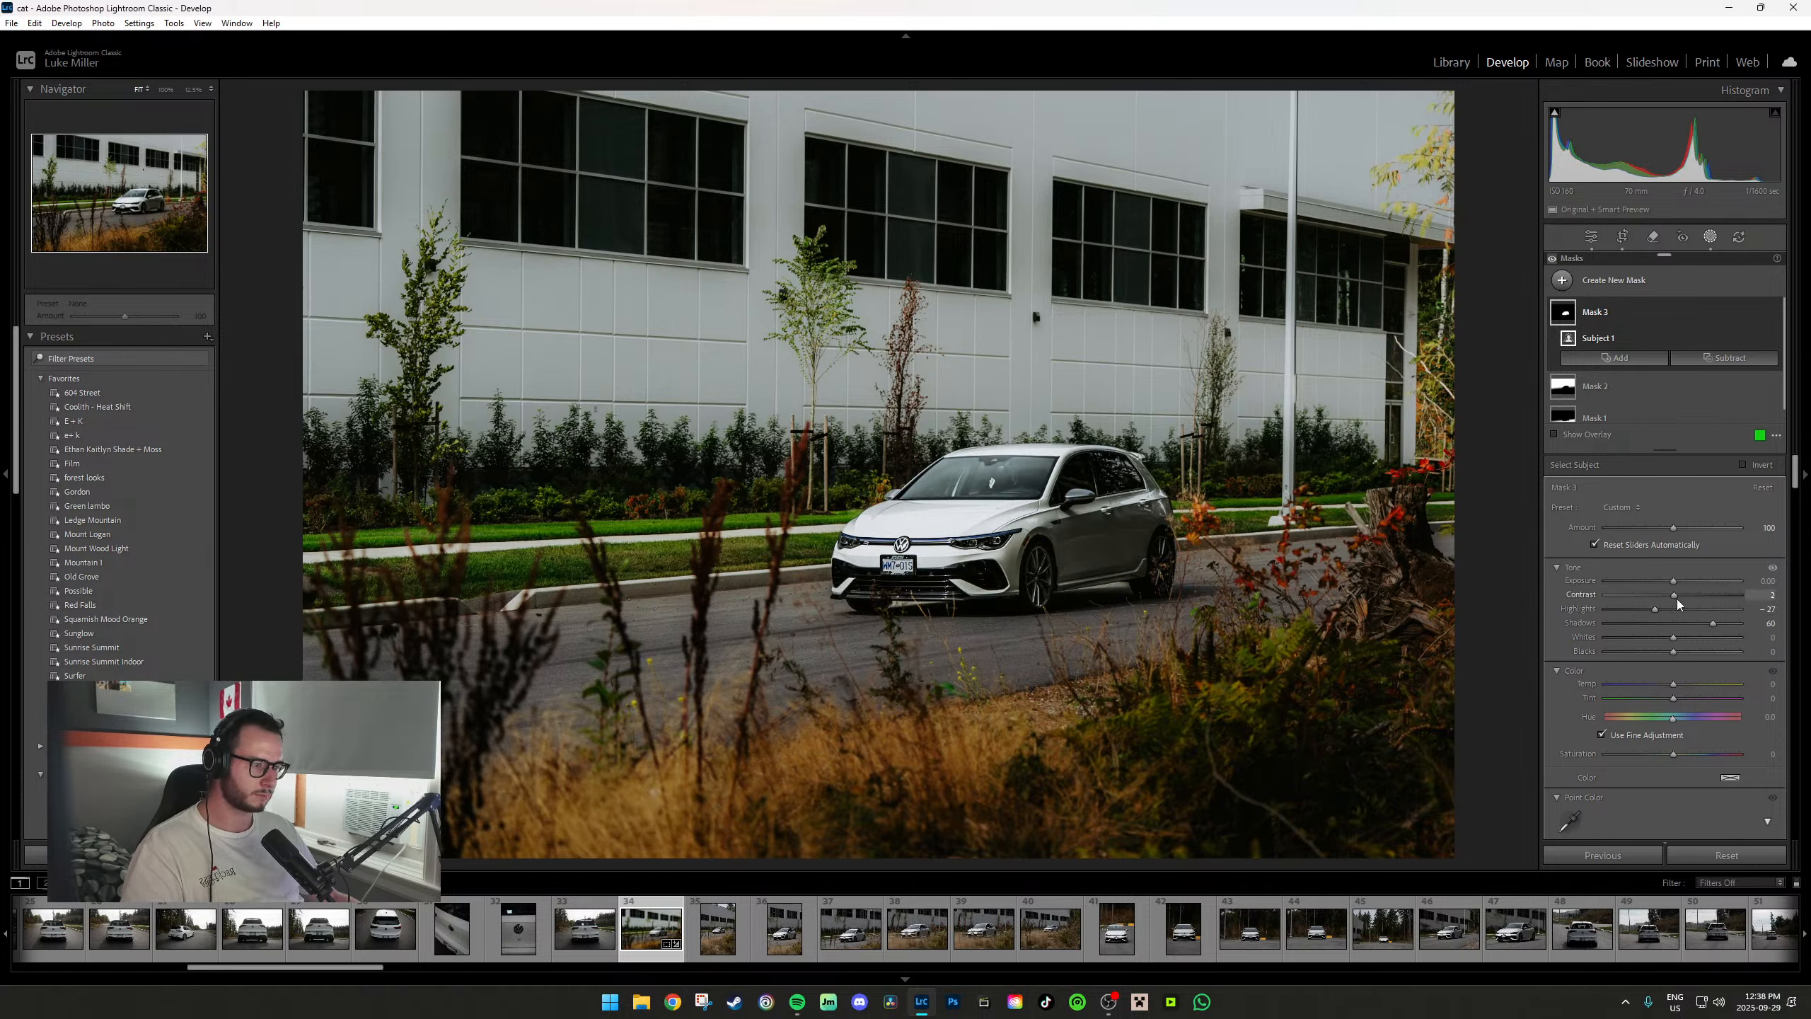
pyautogui.click(1711, 236)
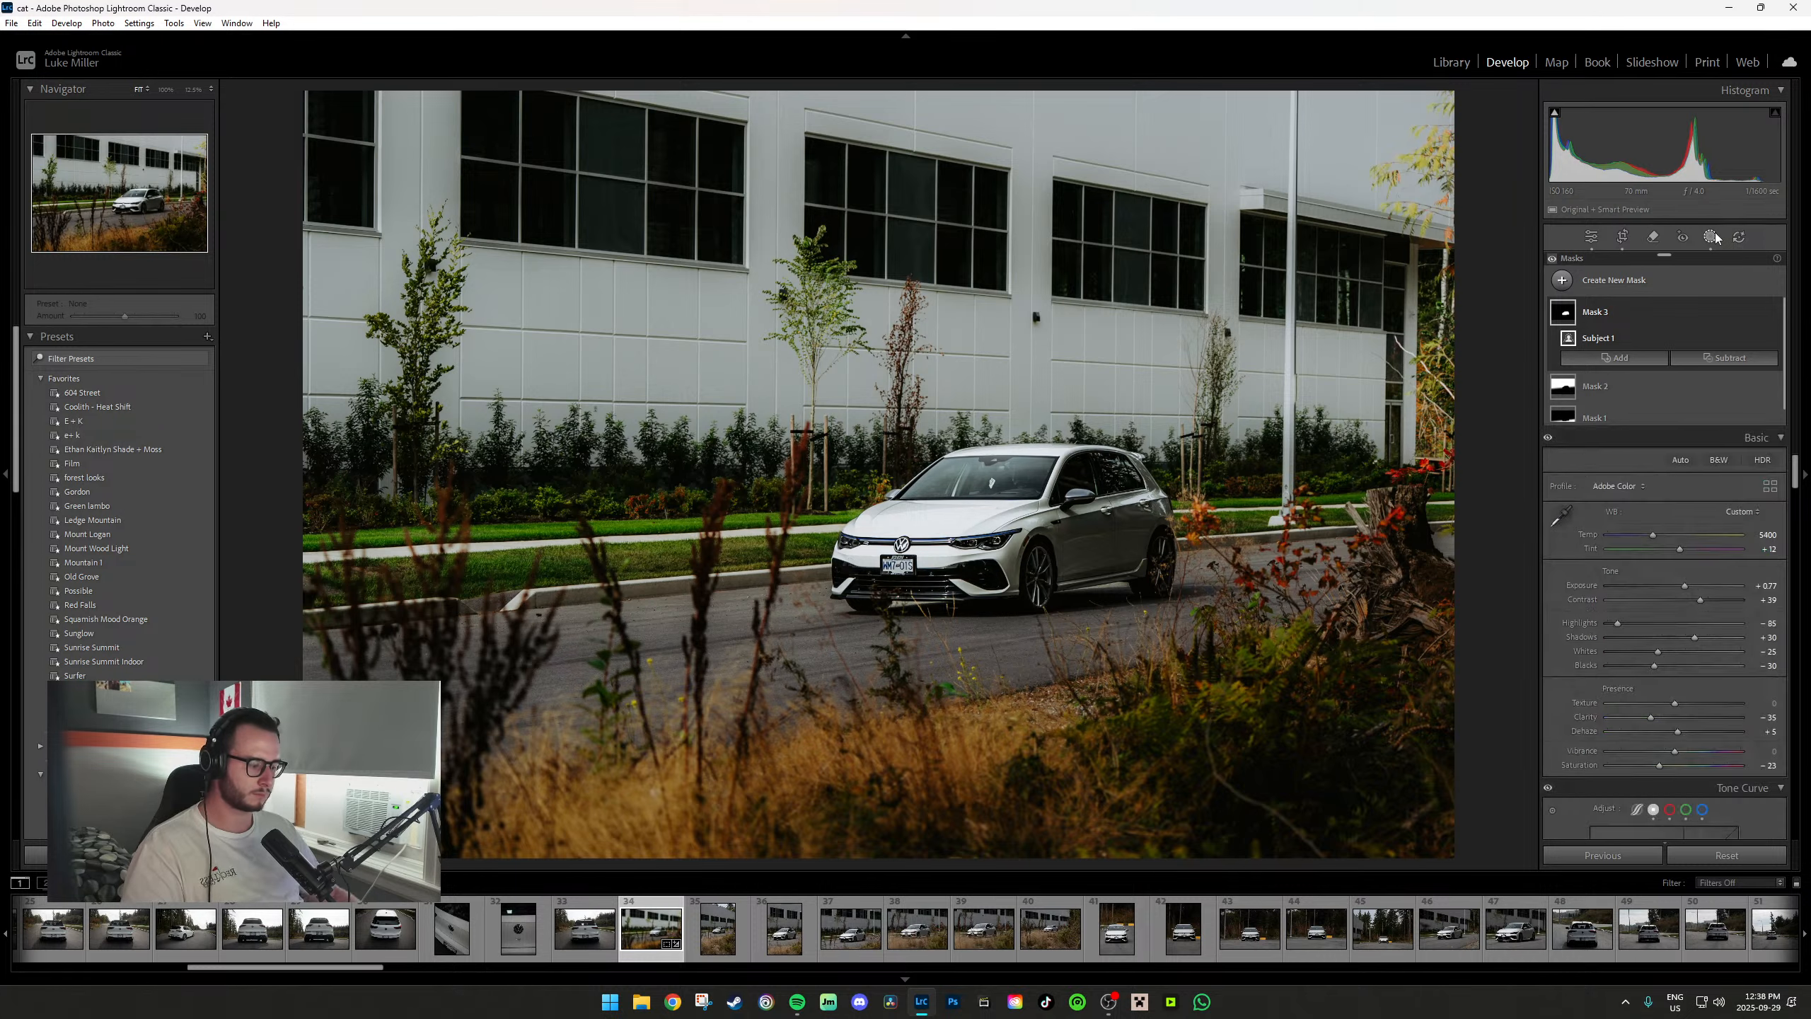
# Open photo 35, the vertical shot, apply the preset with its Car, Sky and Ground masks, and set the Car mask's exposure to -0.25.
pyautogui.press('Right')
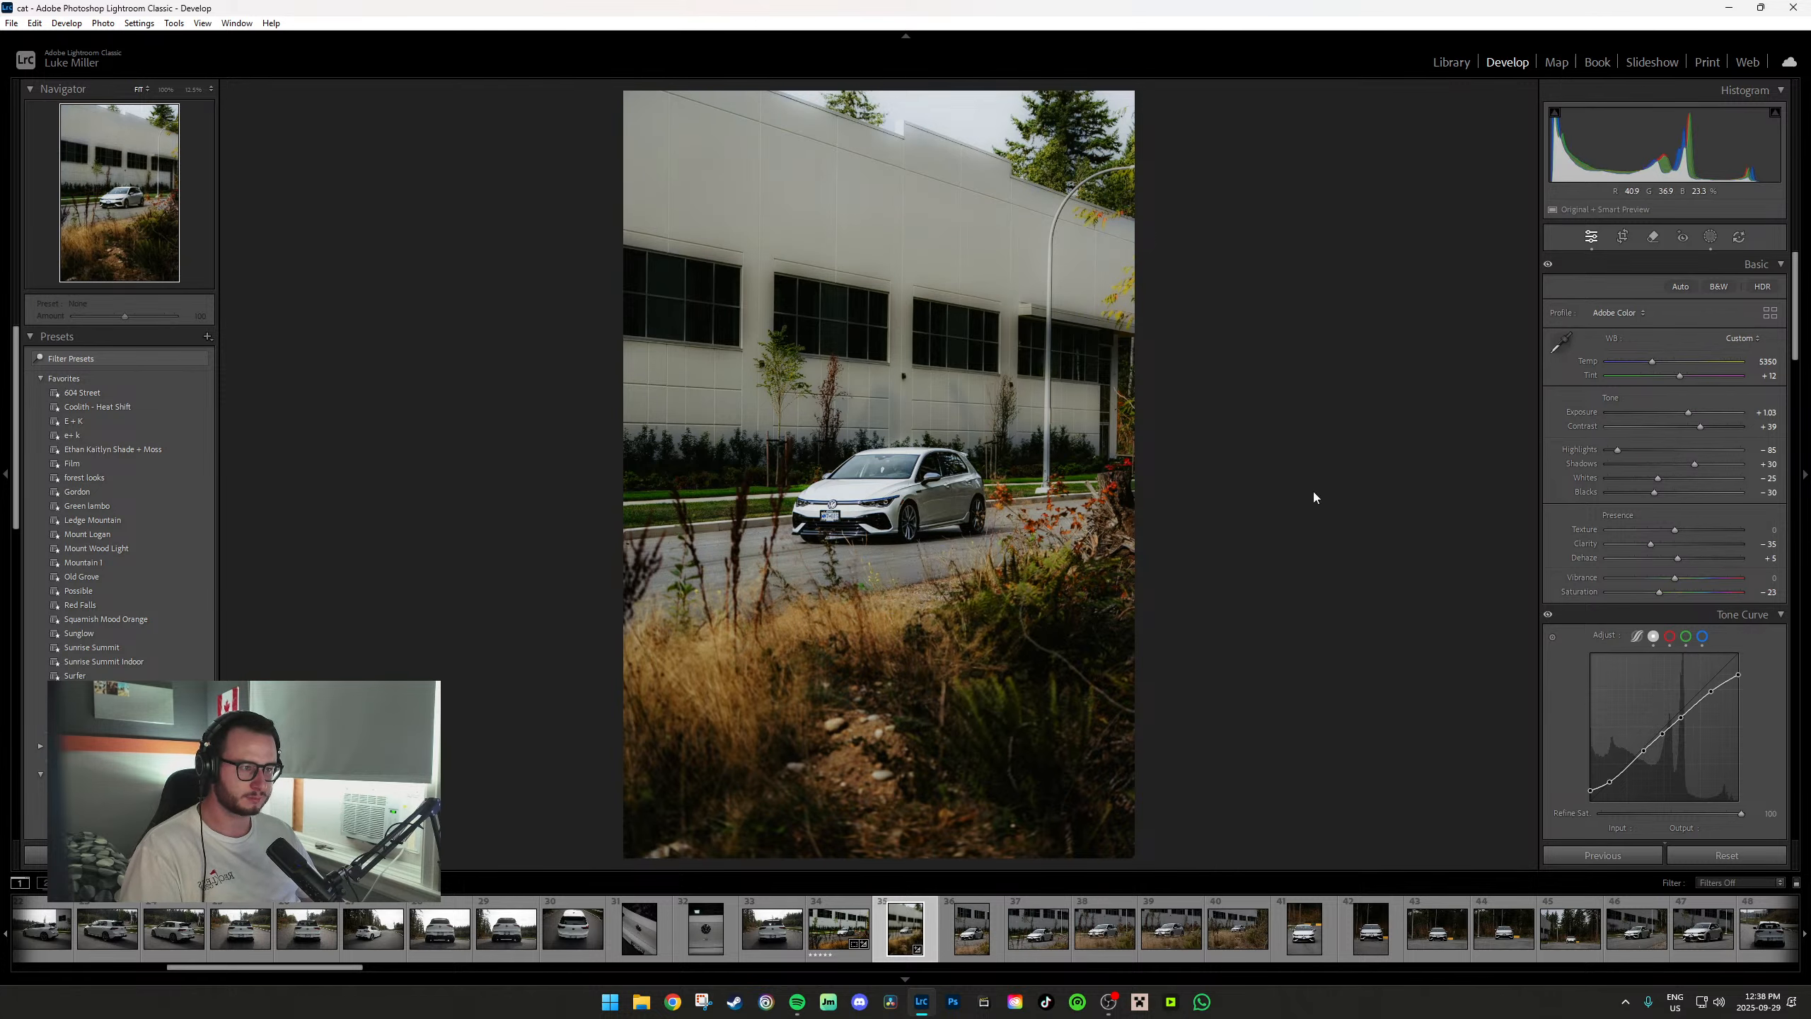
pyautogui.click(1706, 242)
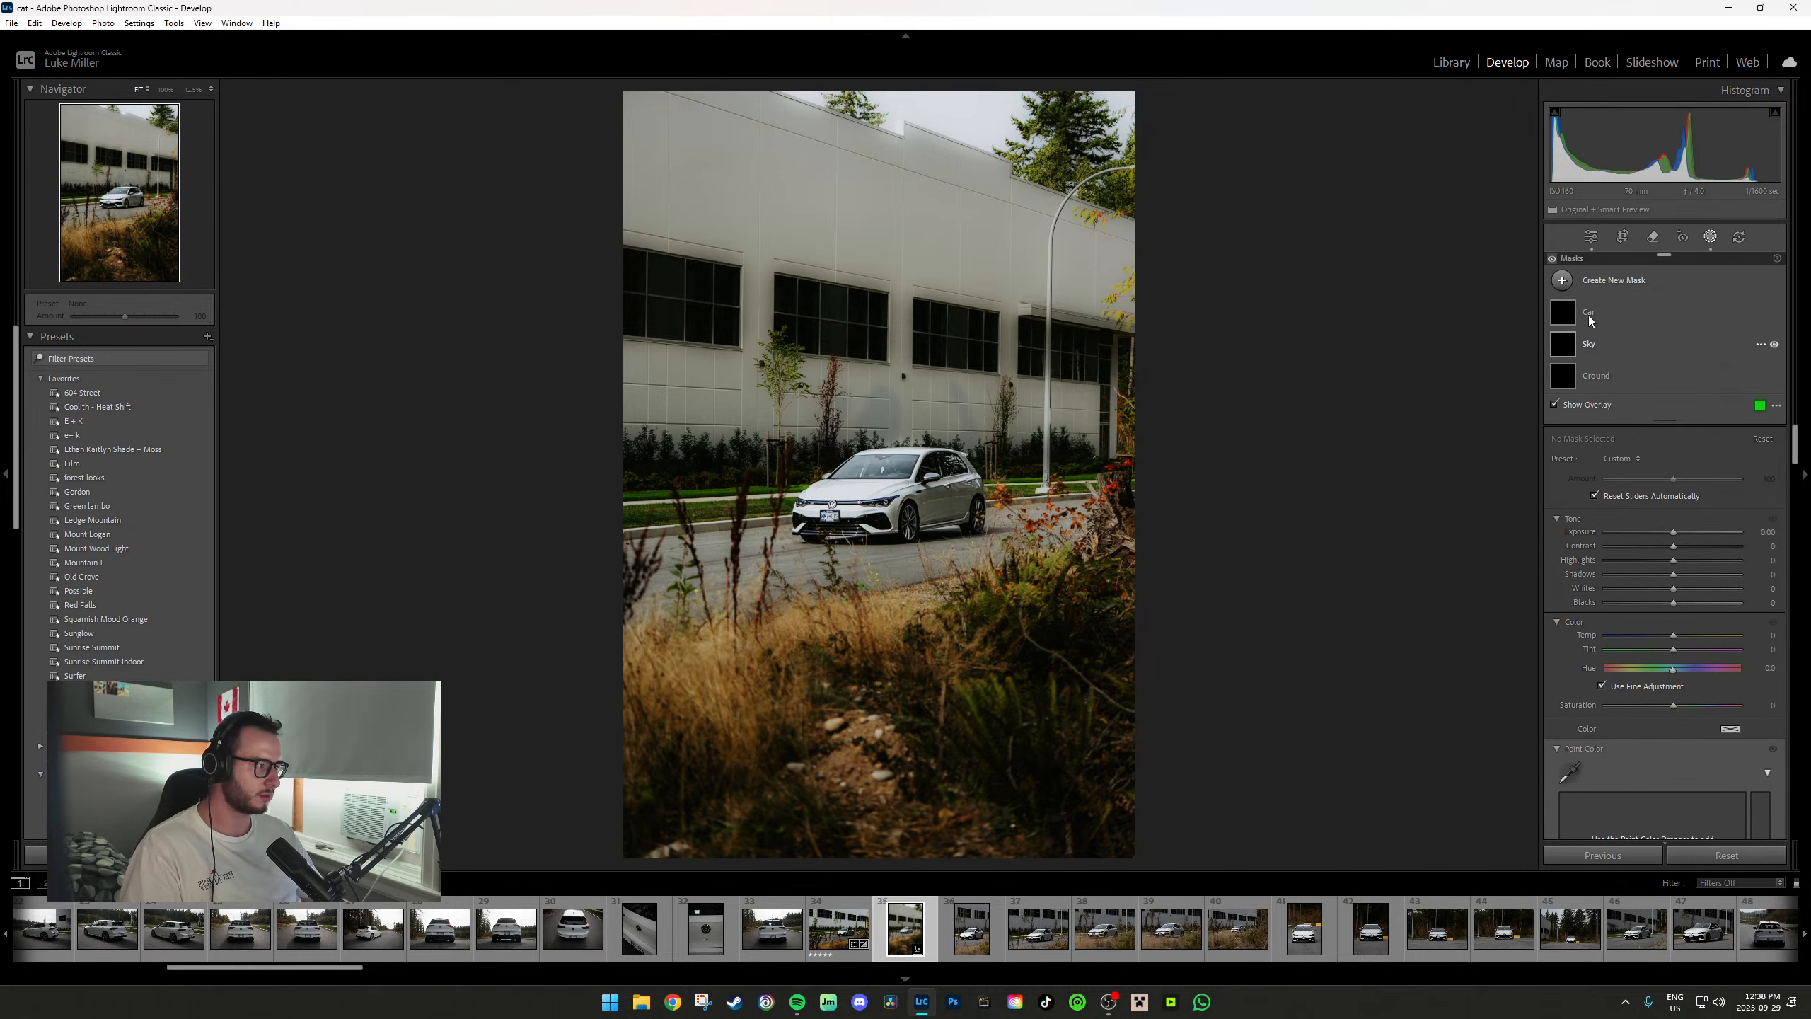
pyautogui.click(1565, 314)
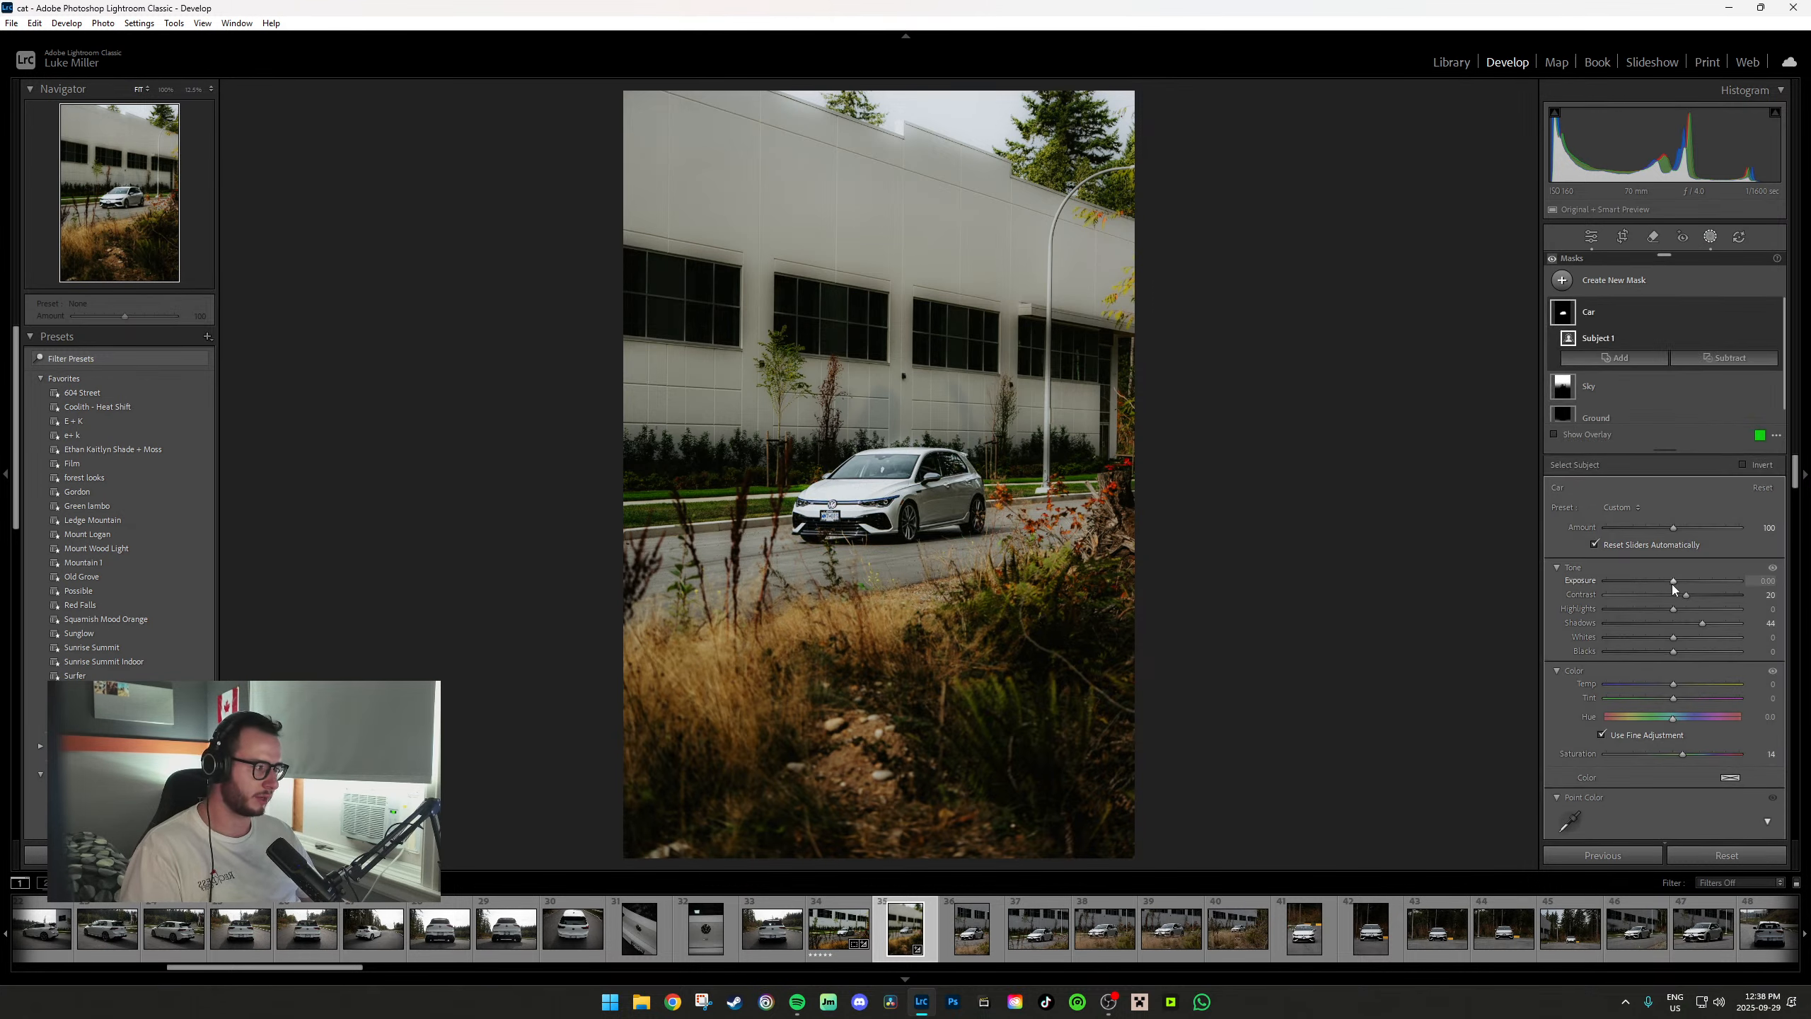
pyautogui.moveTo(1673, 583); pyautogui.dragTo(1666, 584)
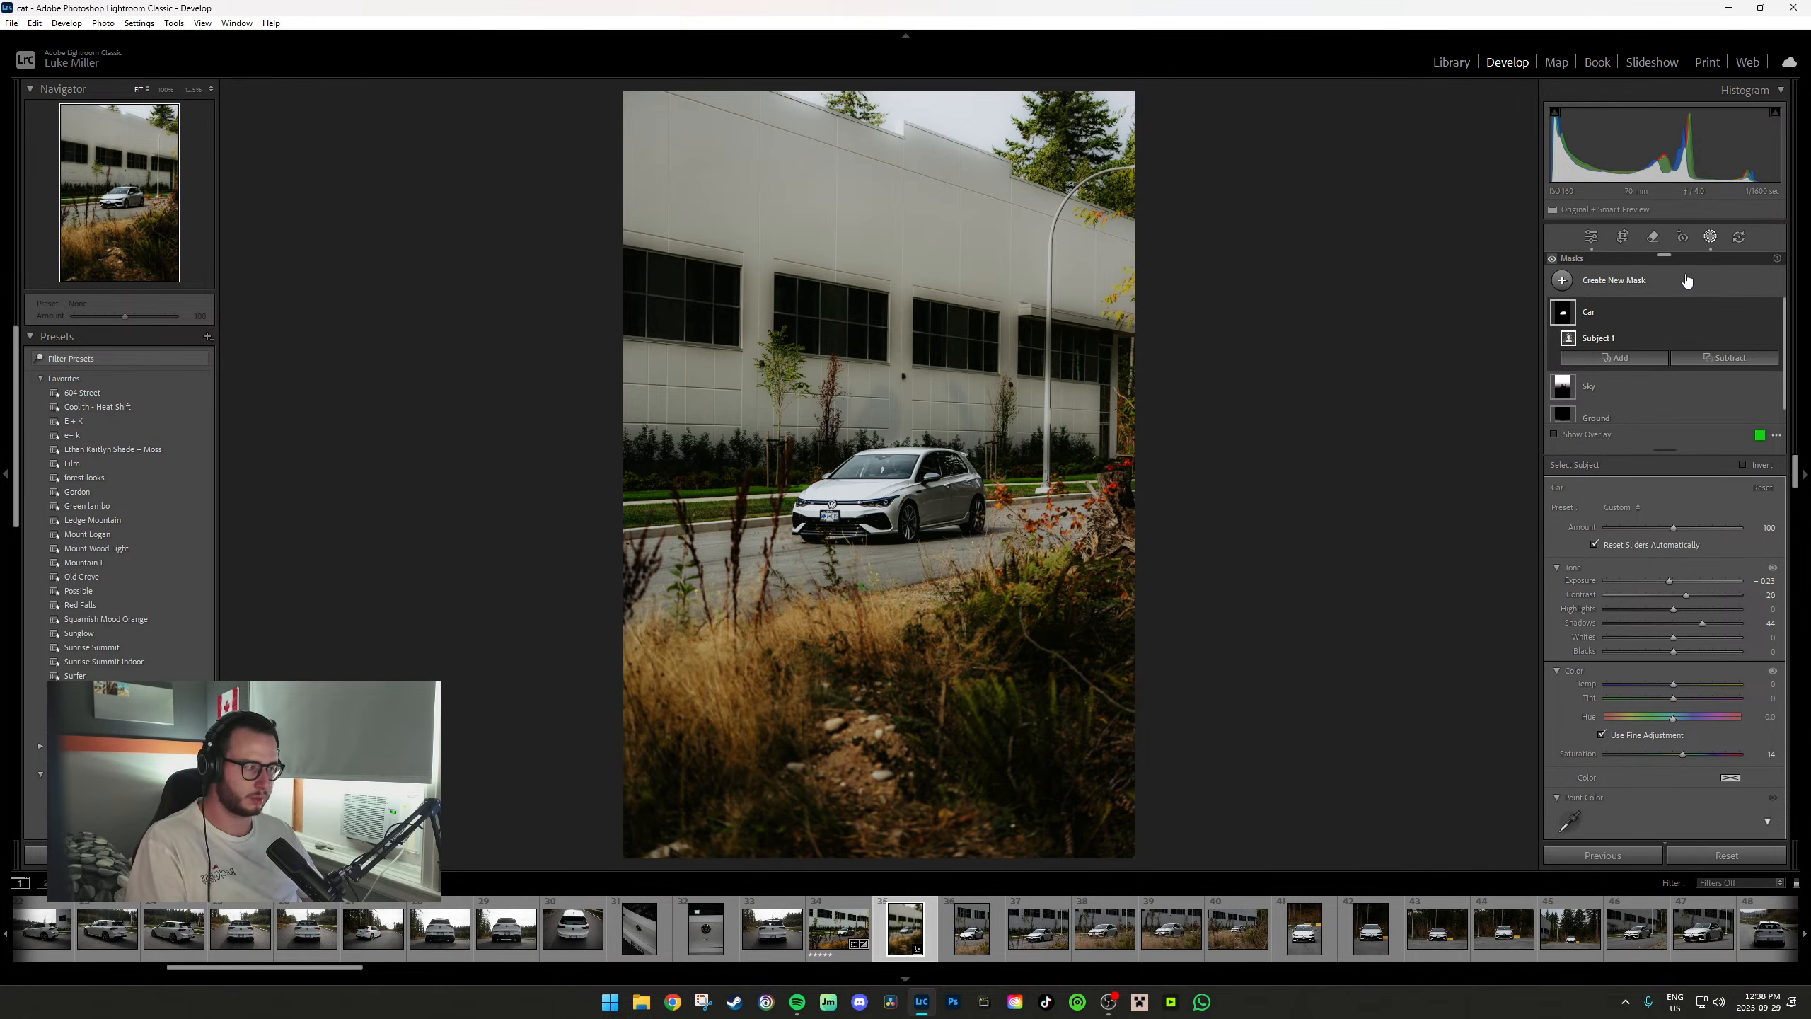
# Add a large radial gradient mask centred on the car, invert it to cover the surroundings, and set its exposure to -0.40.
pyautogui.hotkey('shift', 'm')
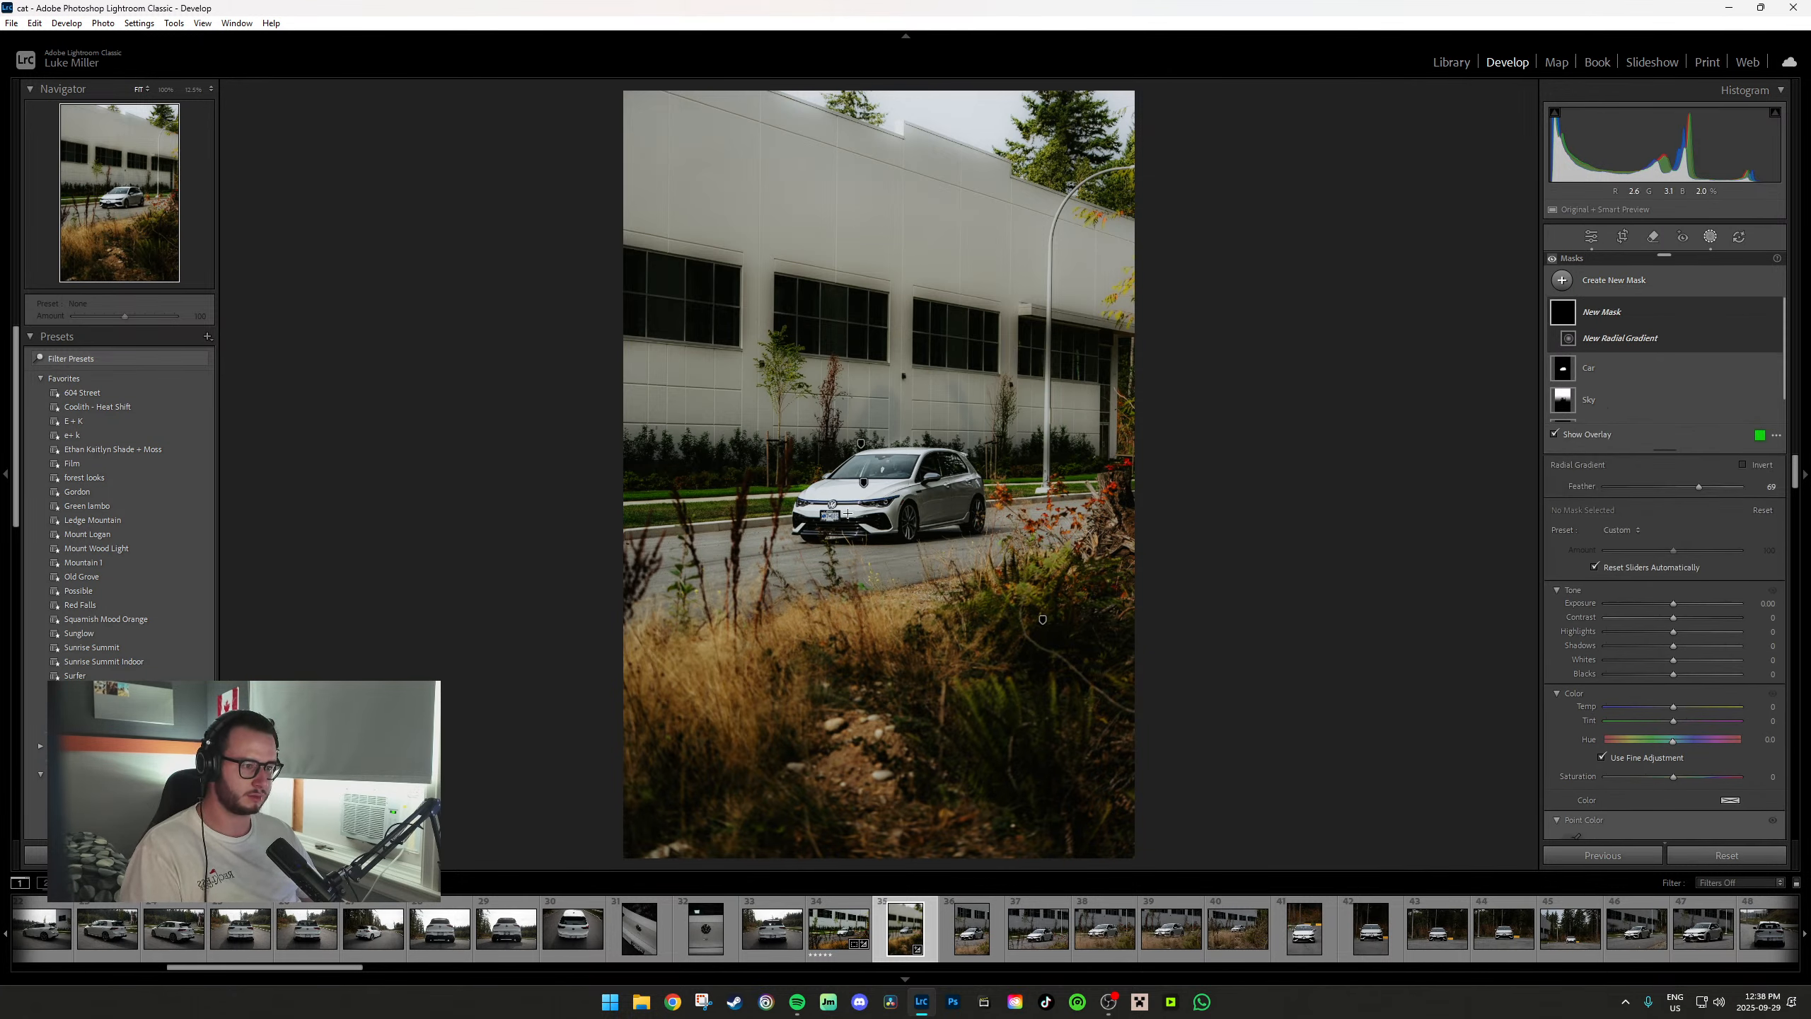
pyautogui.moveTo(832, 454); pyautogui.dragTo(1055, 777)
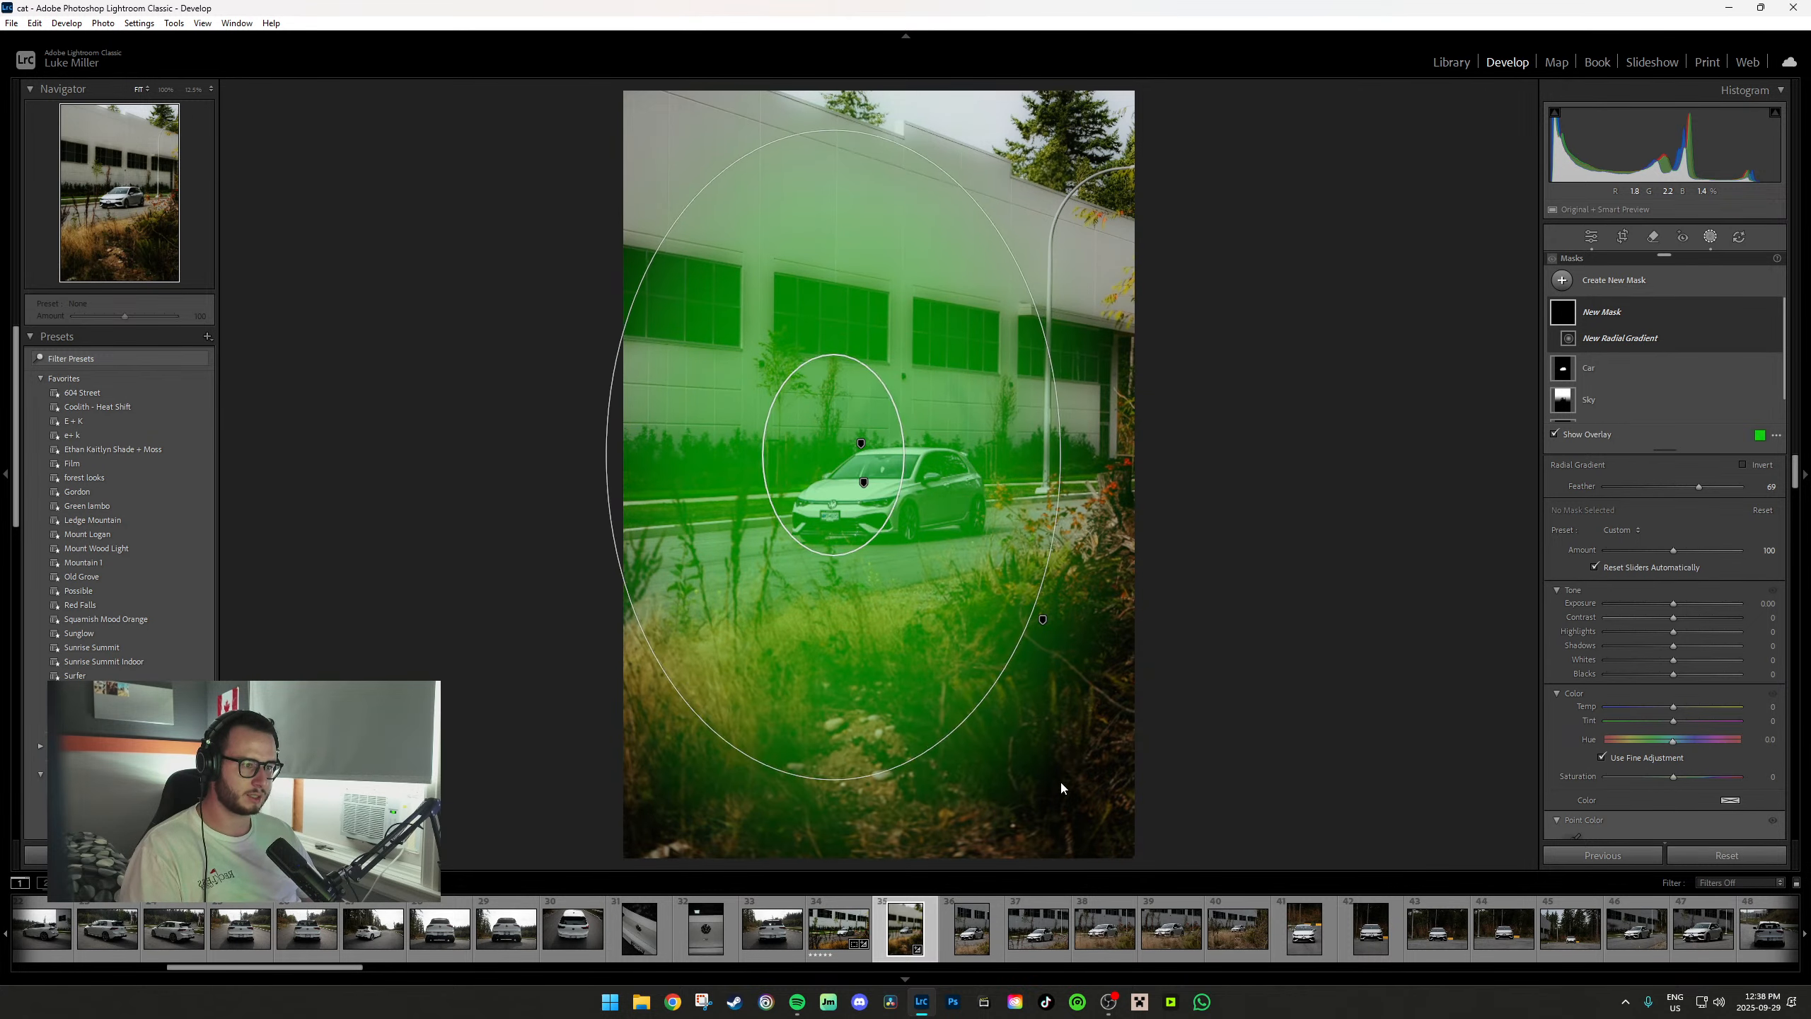
pyautogui.moveTo(848, 579); pyautogui.dragTo(906, 614)
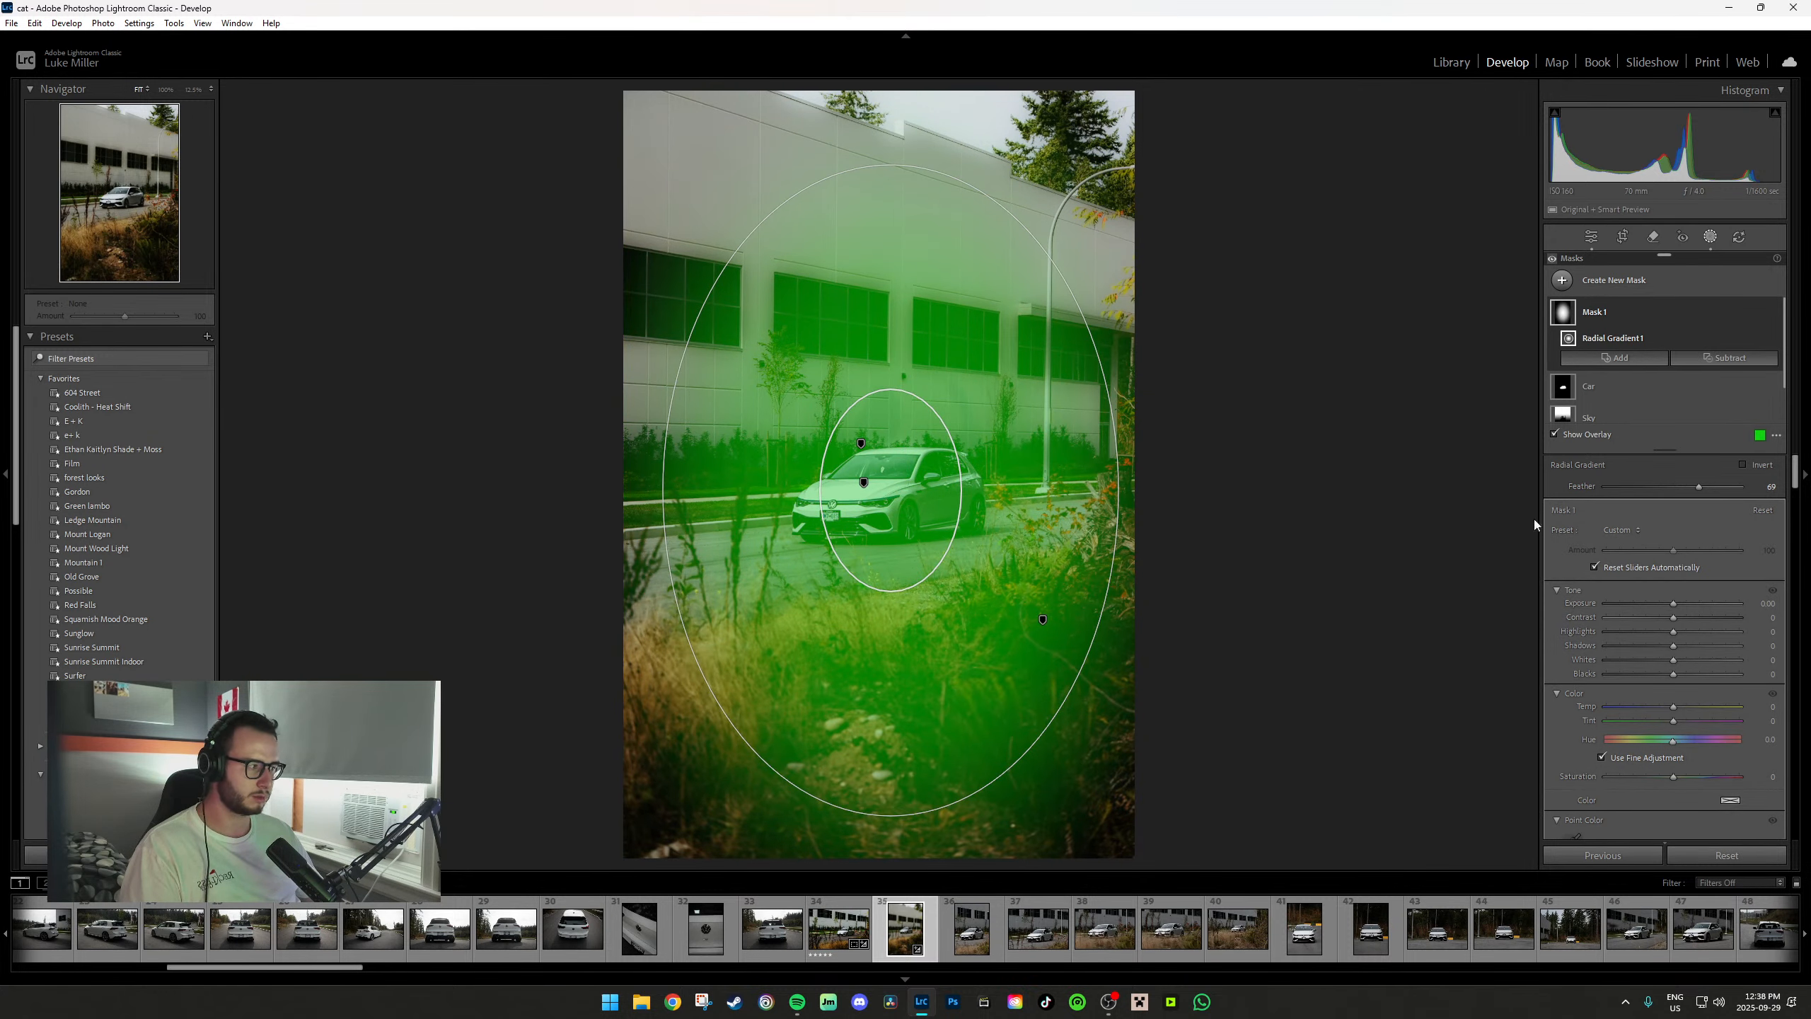
pyautogui.click(1742, 464)
pyautogui.press('o')
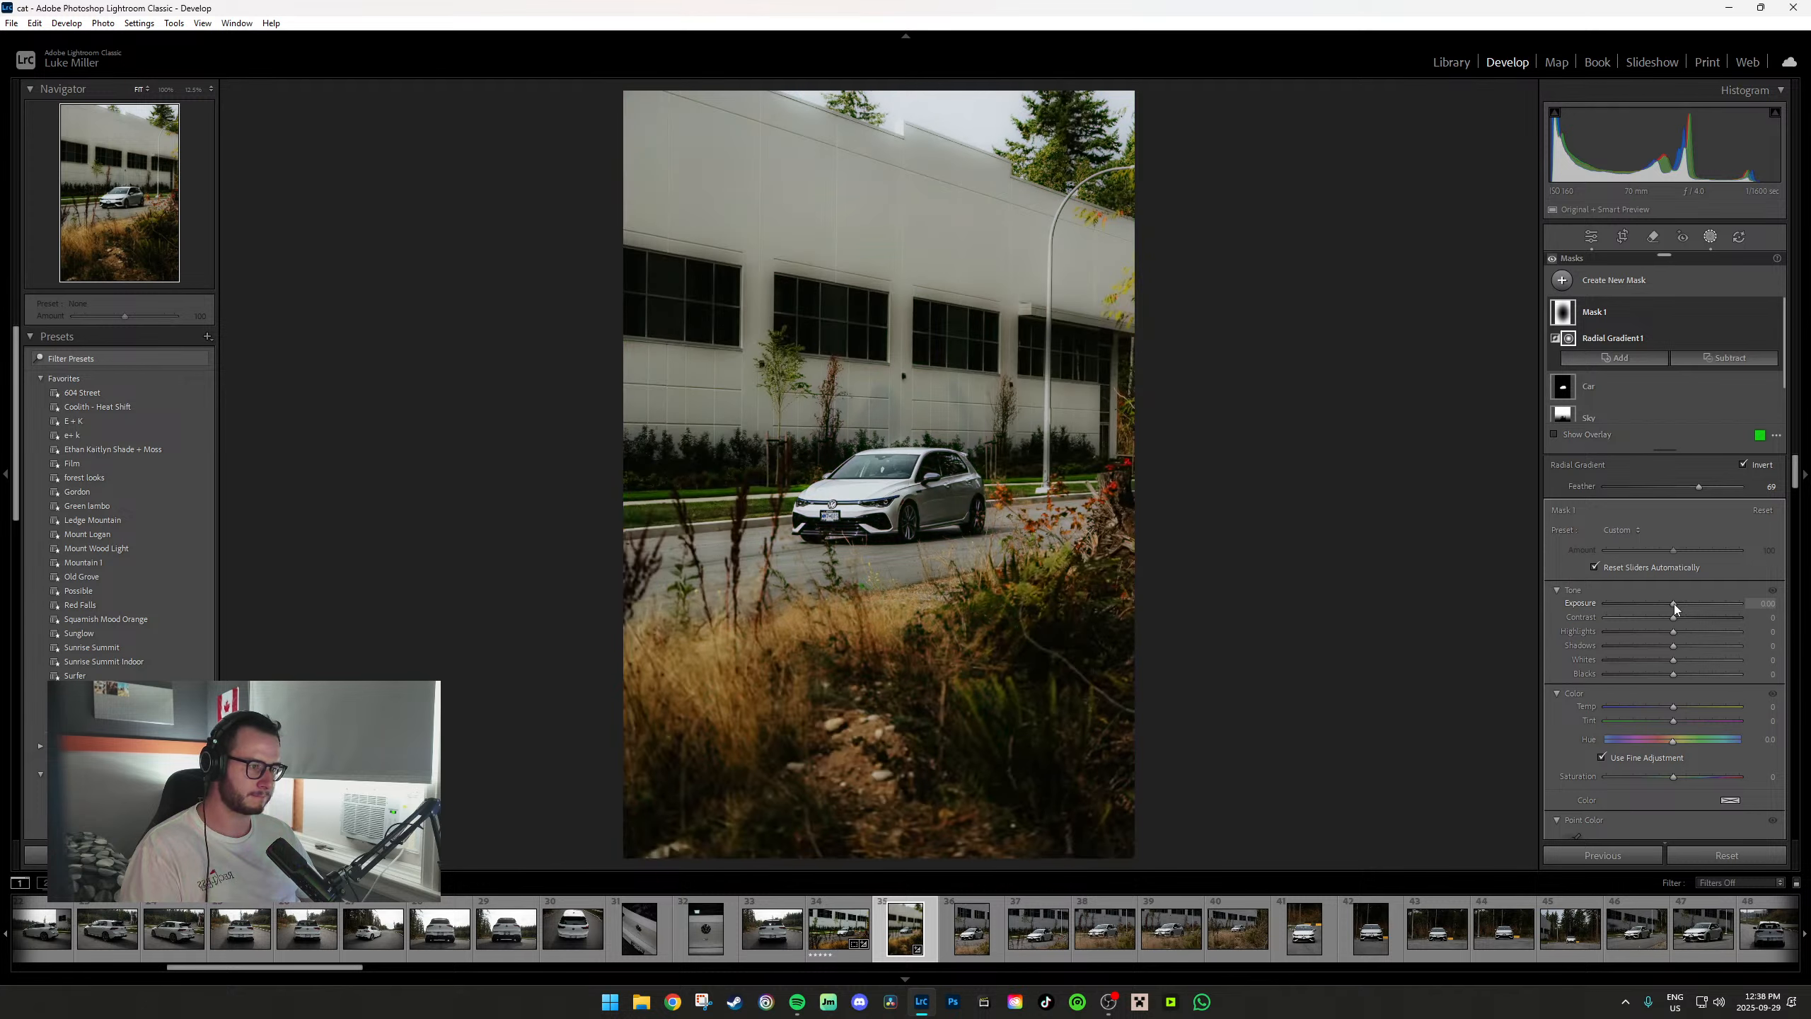
pyautogui.moveTo(1674, 603); pyautogui.dragTo(1664, 603)
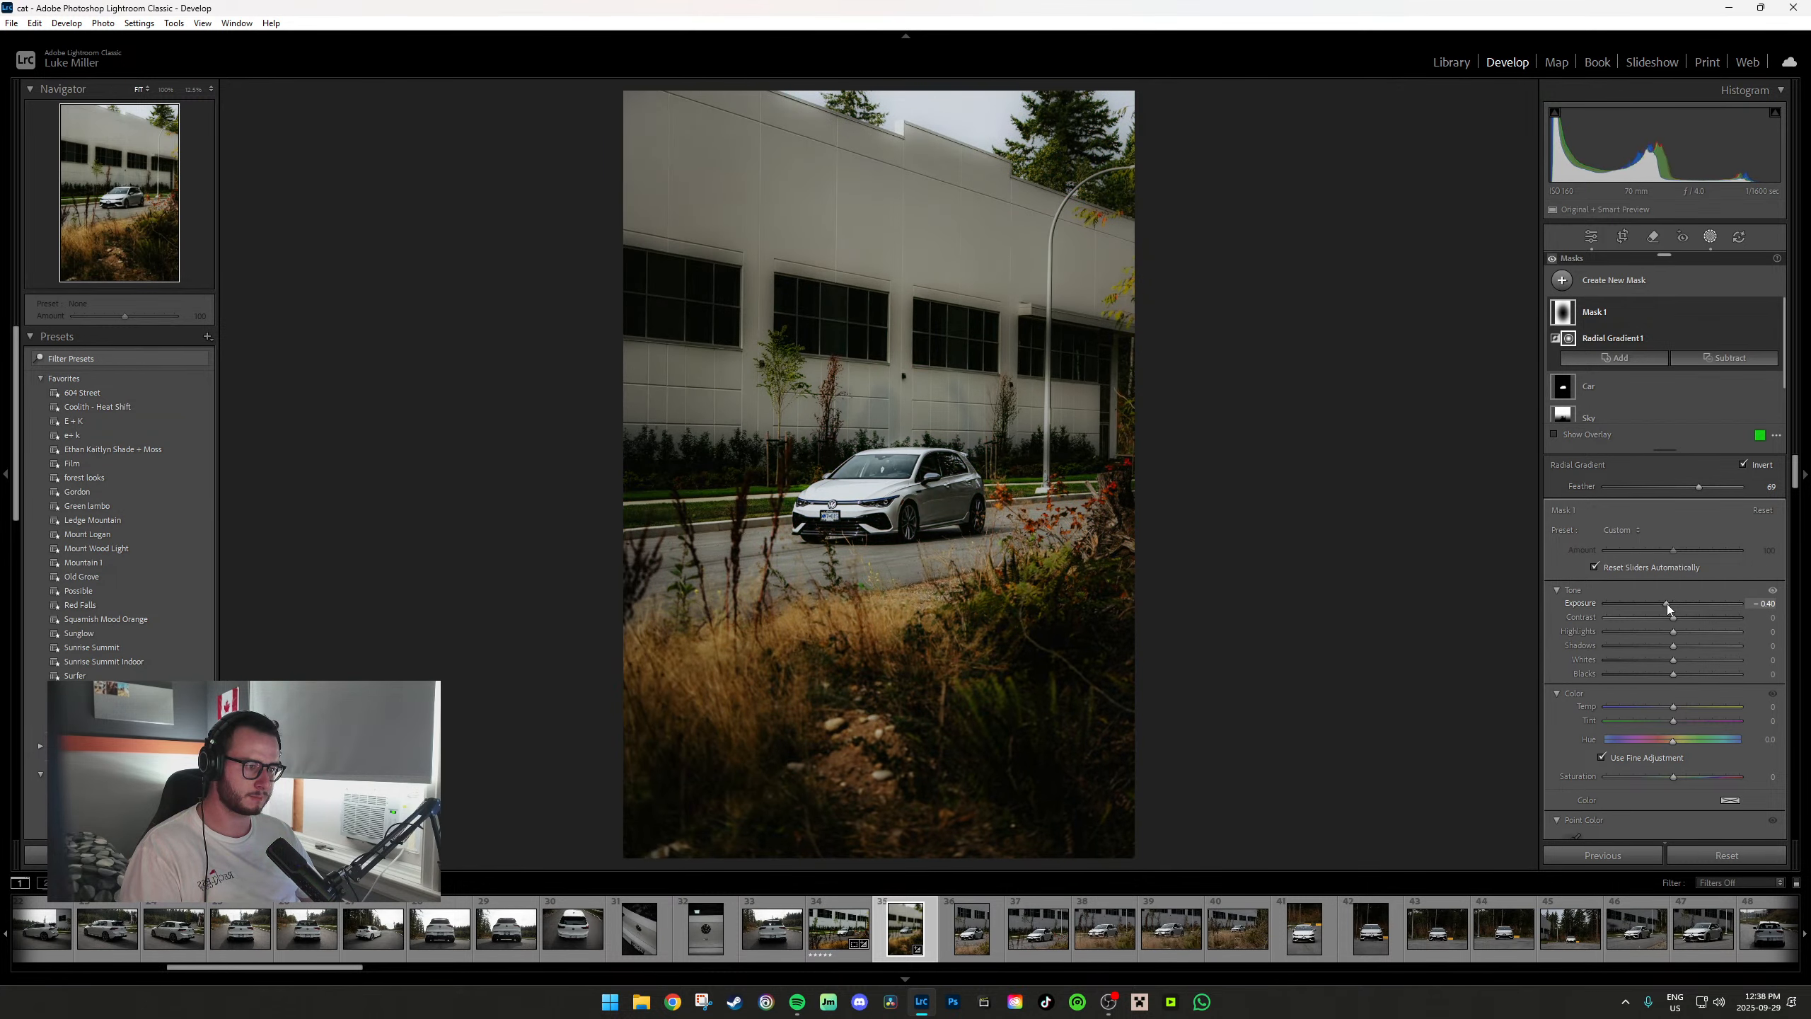
pyautogui.click(1709, 240)
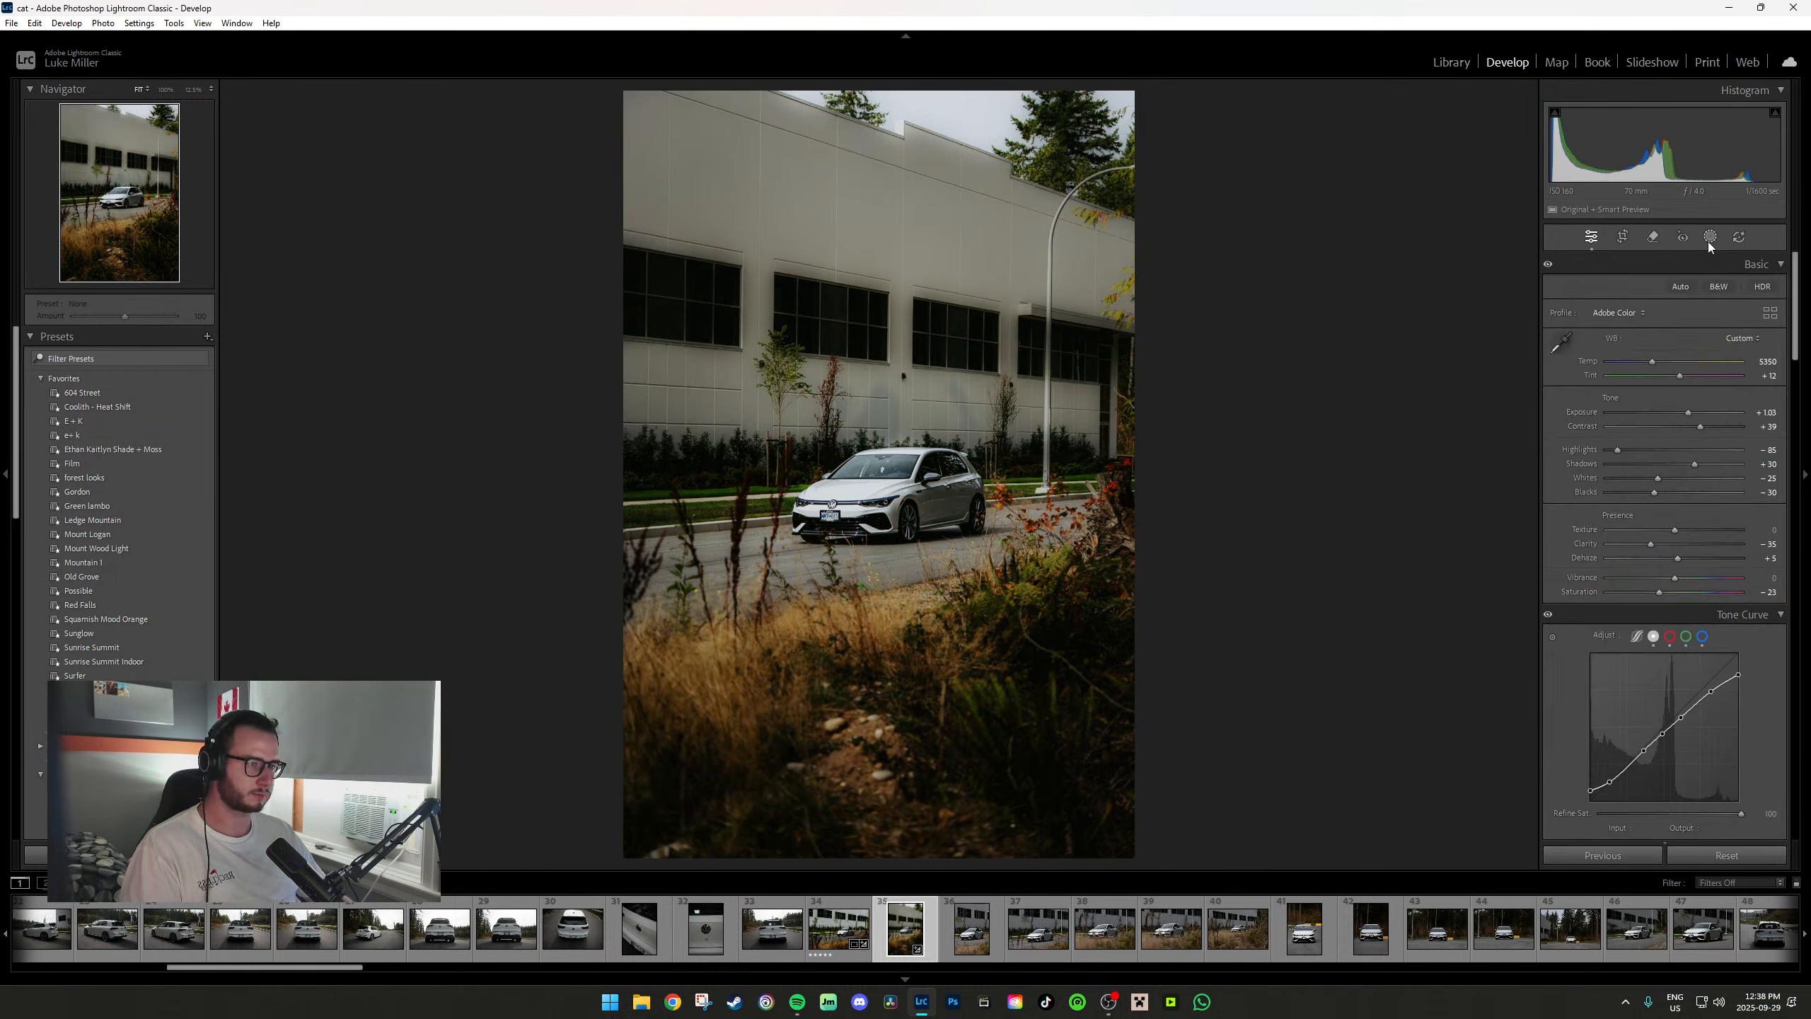
# Open photo 36, the closer vertical shot of the car, and apply the Light Cool Rain preset to it.
pyautogui.press('Right')
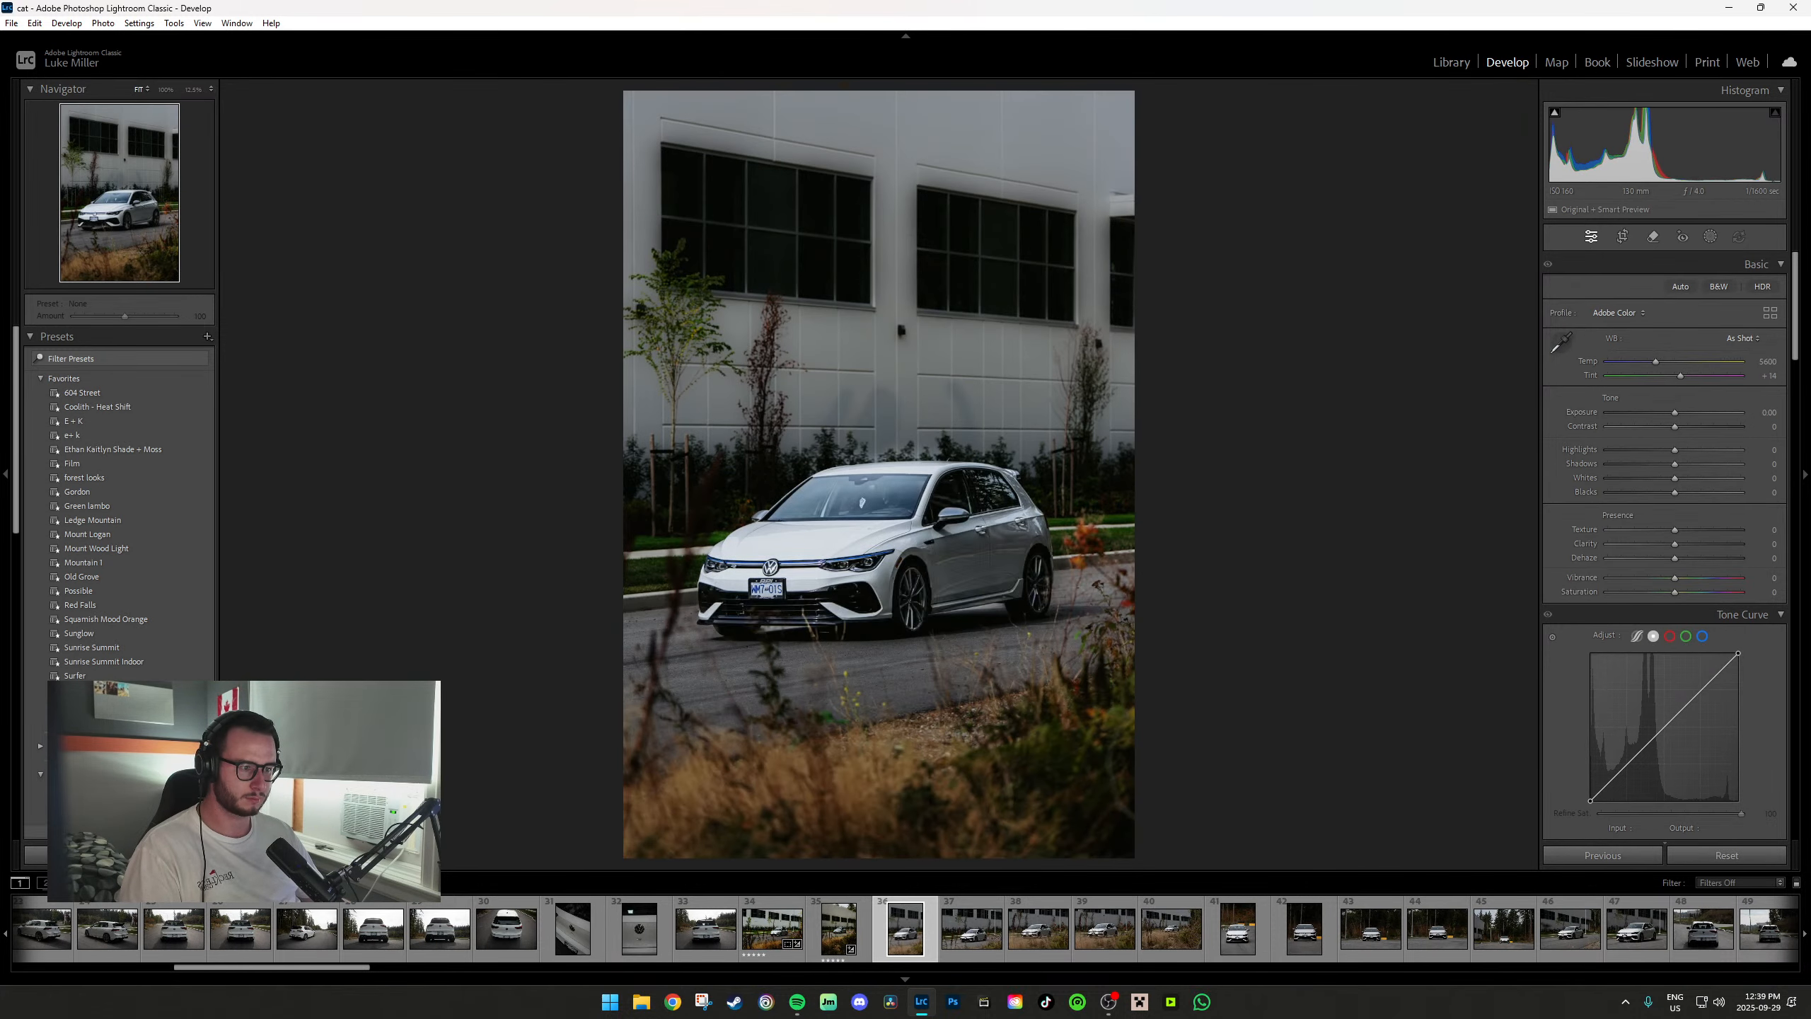
pyautogui.hotkey('ctrl', 'shift', 'v')
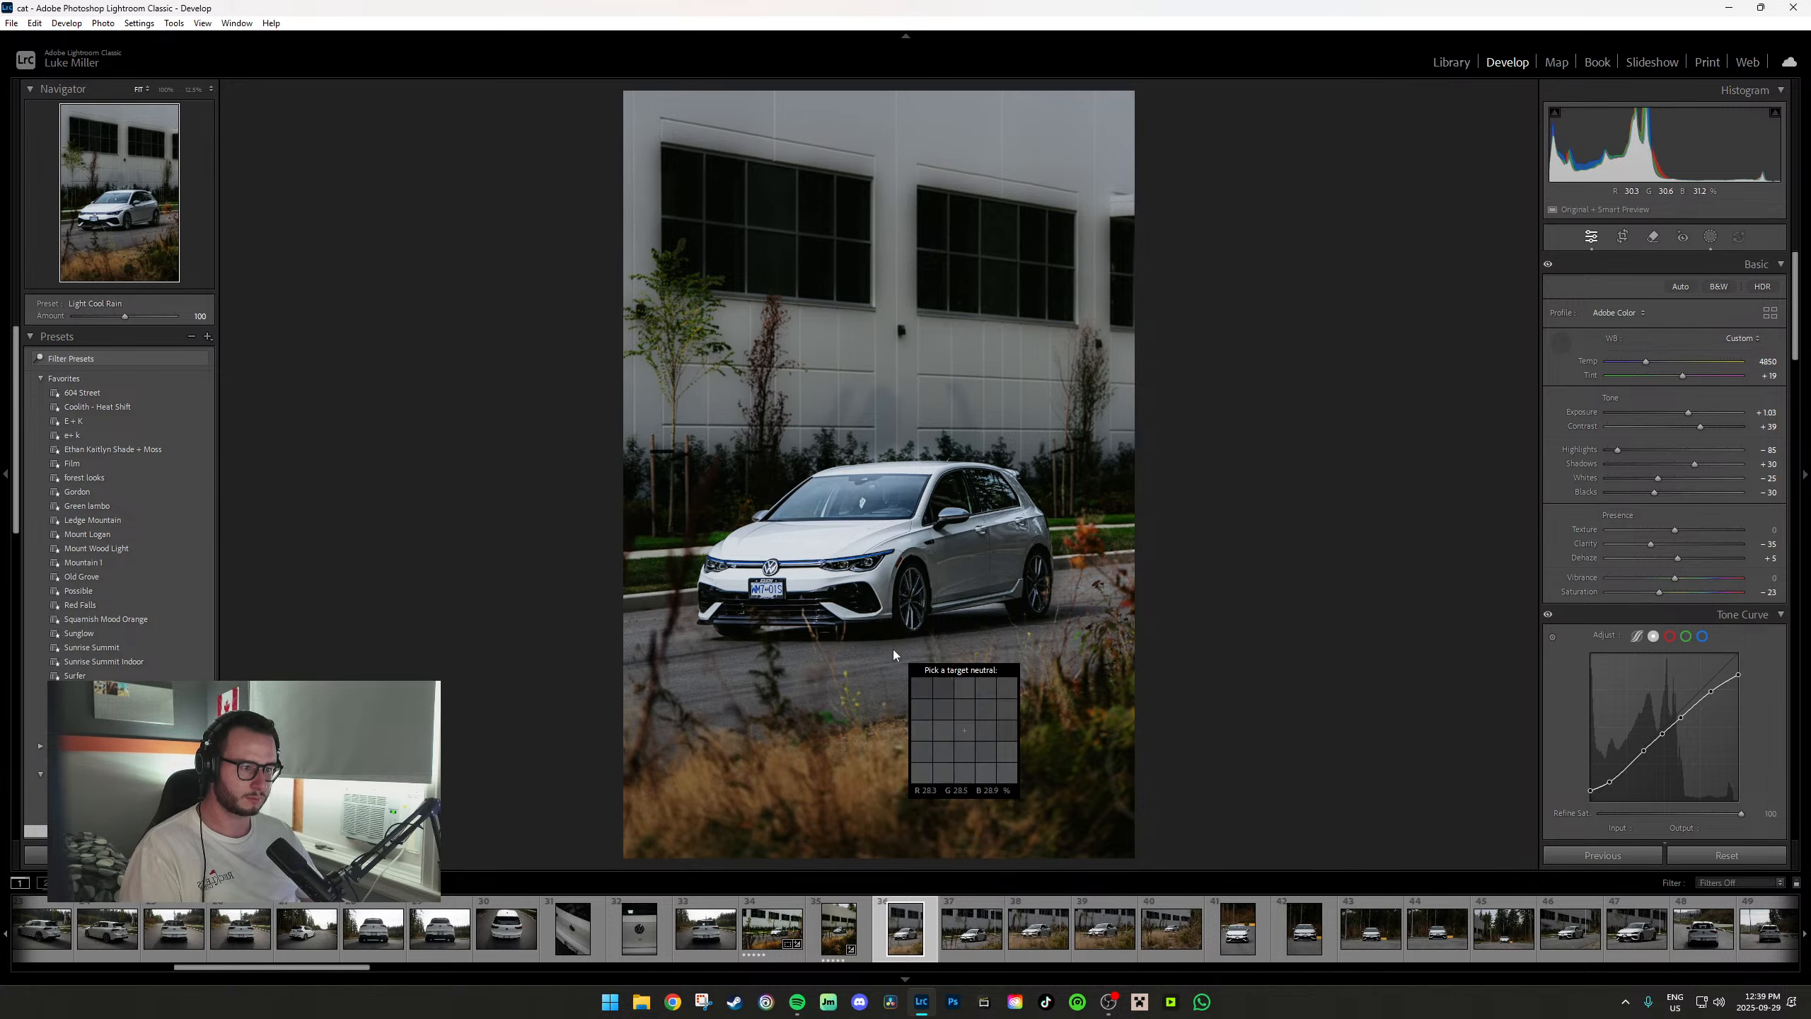
# Open photo 37, auto-straighten it, and crop it tighter around the car at its original aspect ratio, trimming the building above.
pyautogui.press('Right')
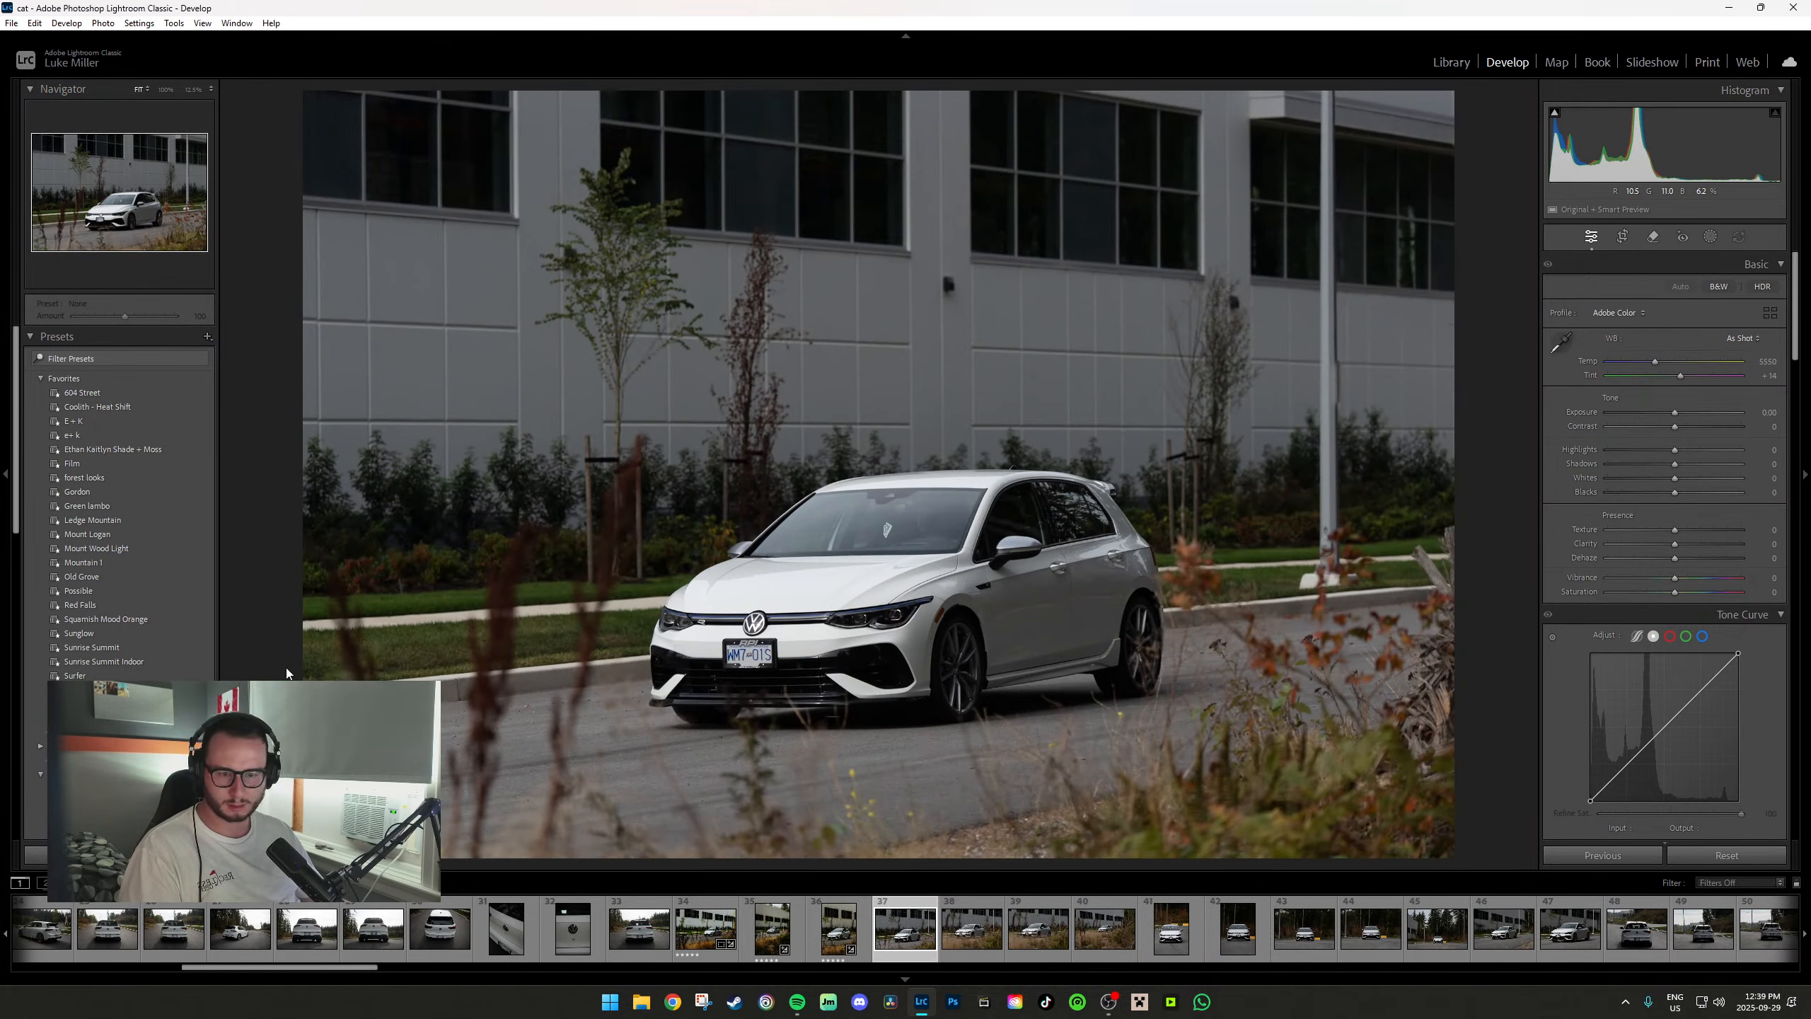
pyautogui.press('r')
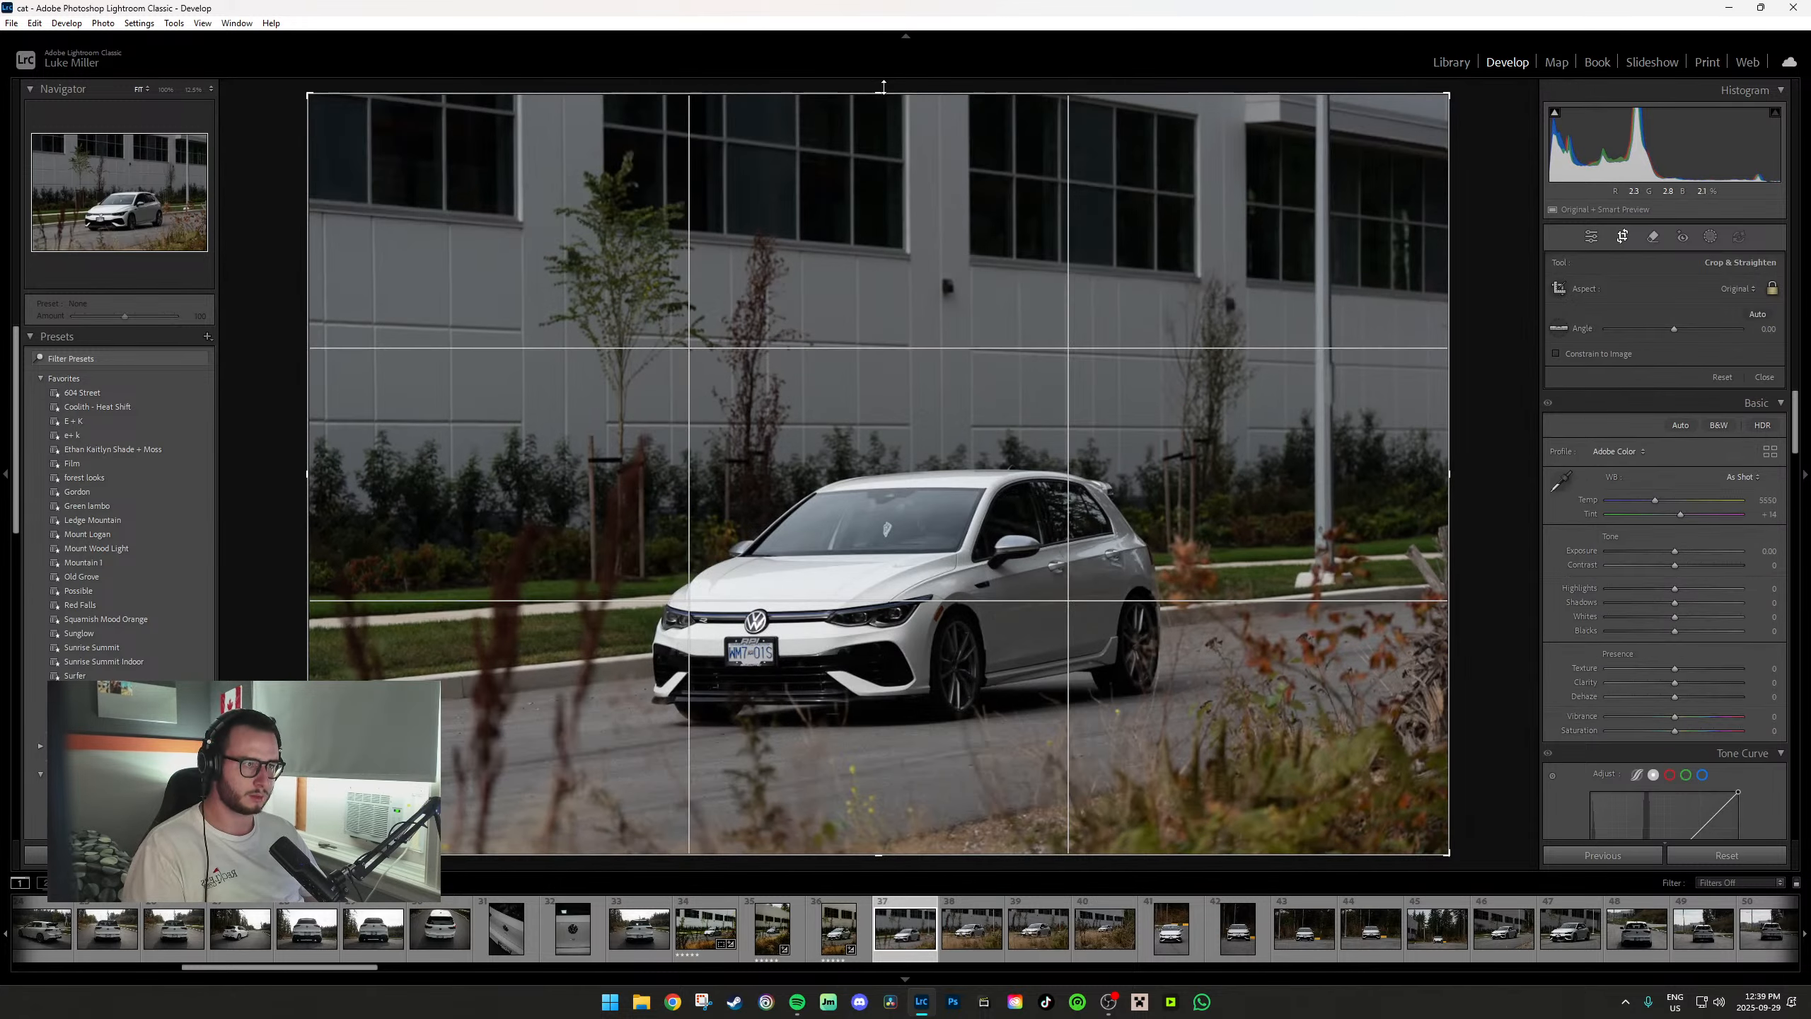
pyautogui.moveTo(883, 87); pyautogui.dragTo(882, 134)
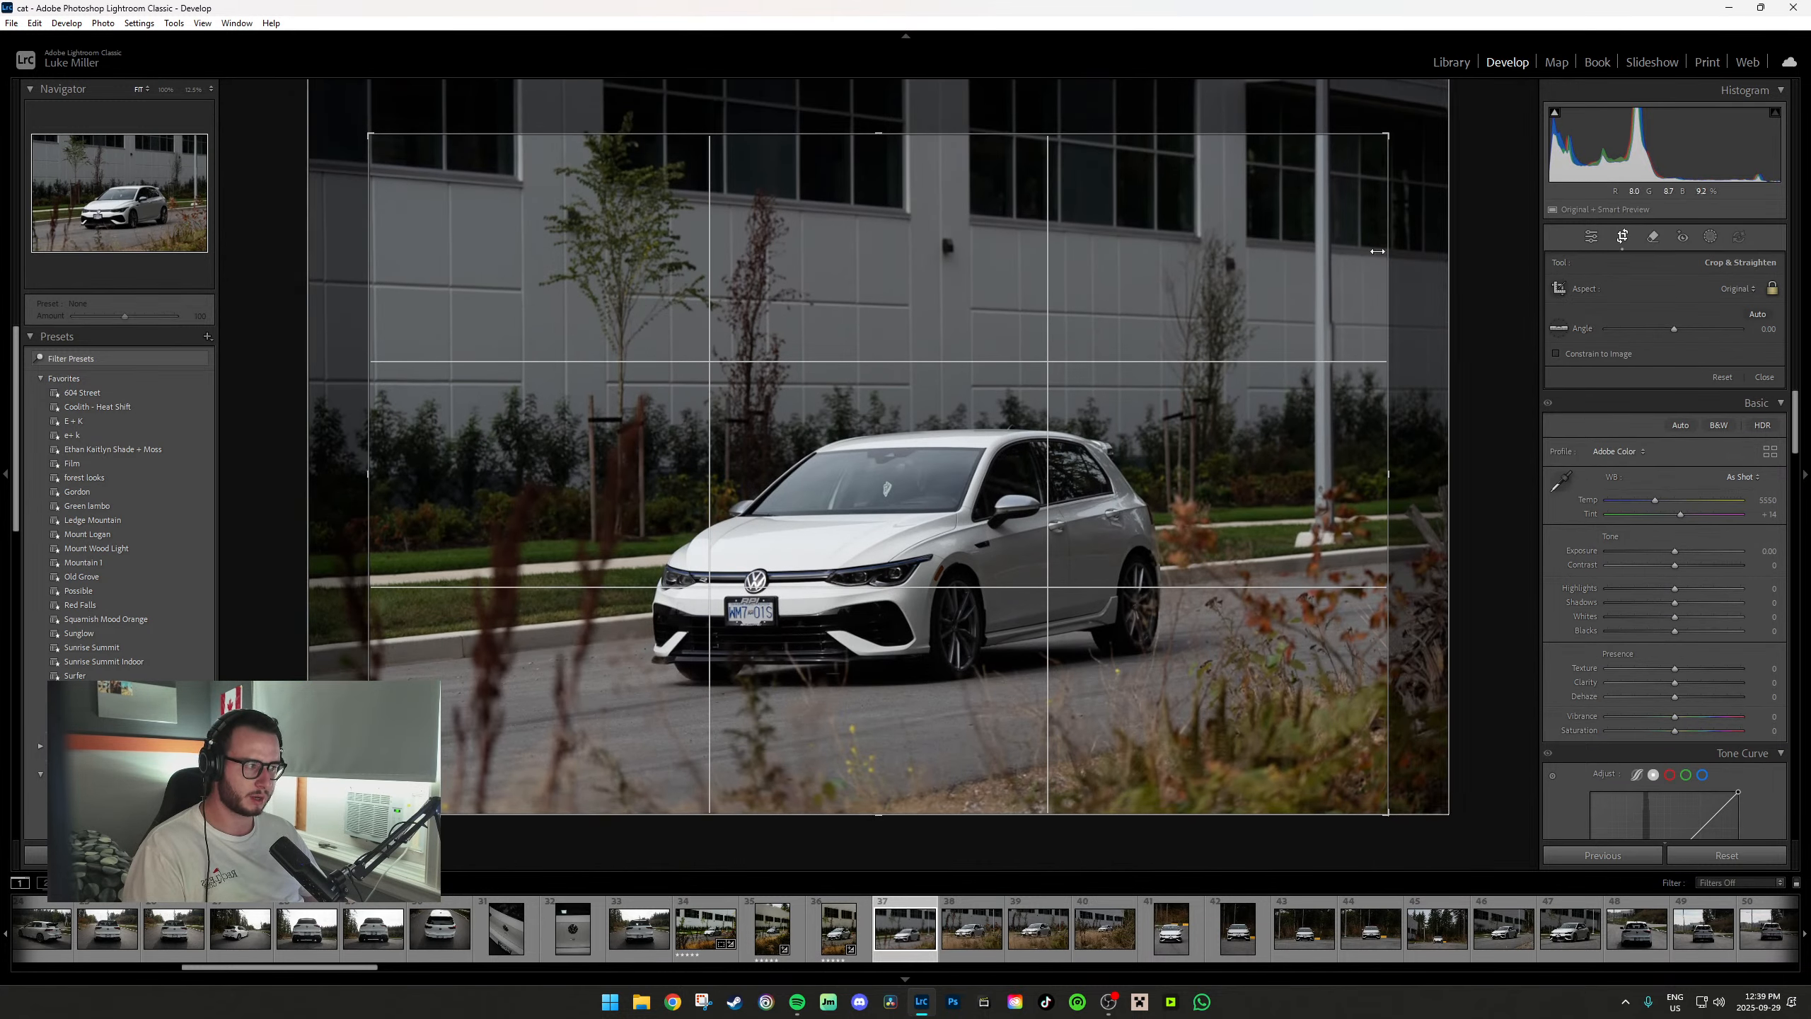
pyautogui.click(1754, 316)
pyautogui.moveTo(1192, 408); pyautogui.dragTo(1173, 407)
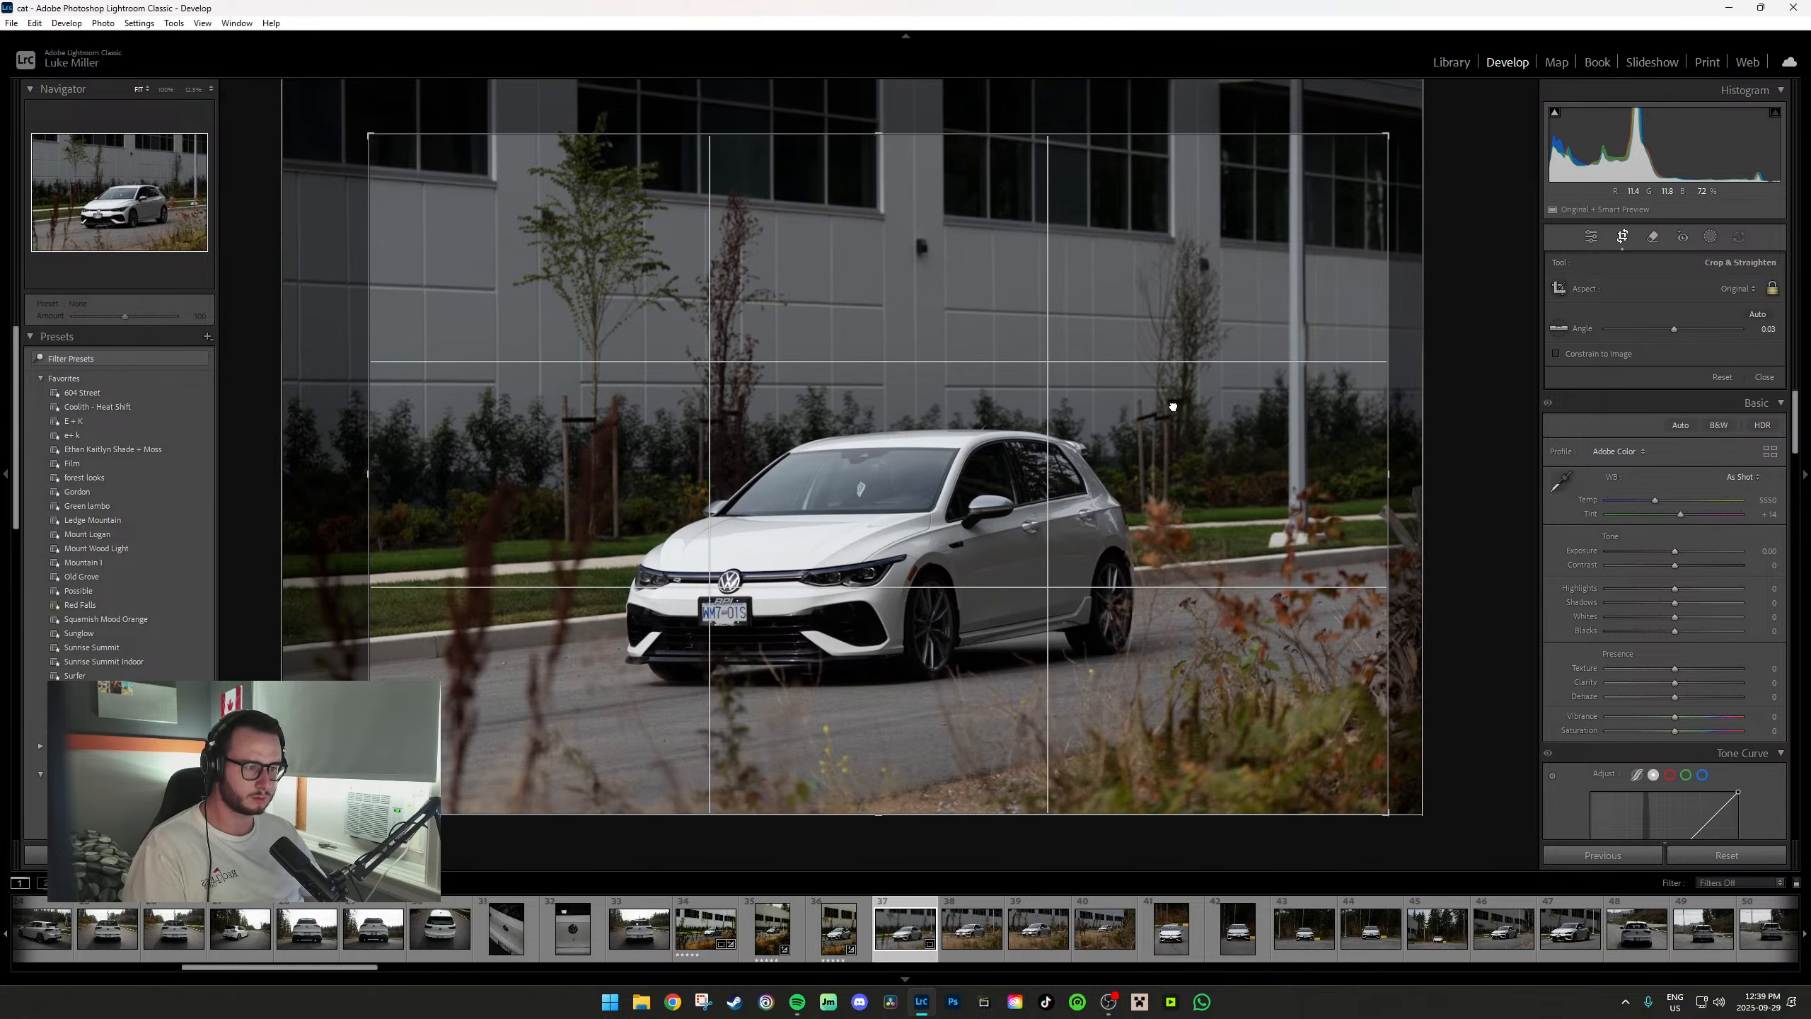
pyautogui.press('r')
pyautogui.press('r')
pyautogui.moveTo(871, 135); pyautogui.dragTo(871, 184)
pyautogui.press('r')
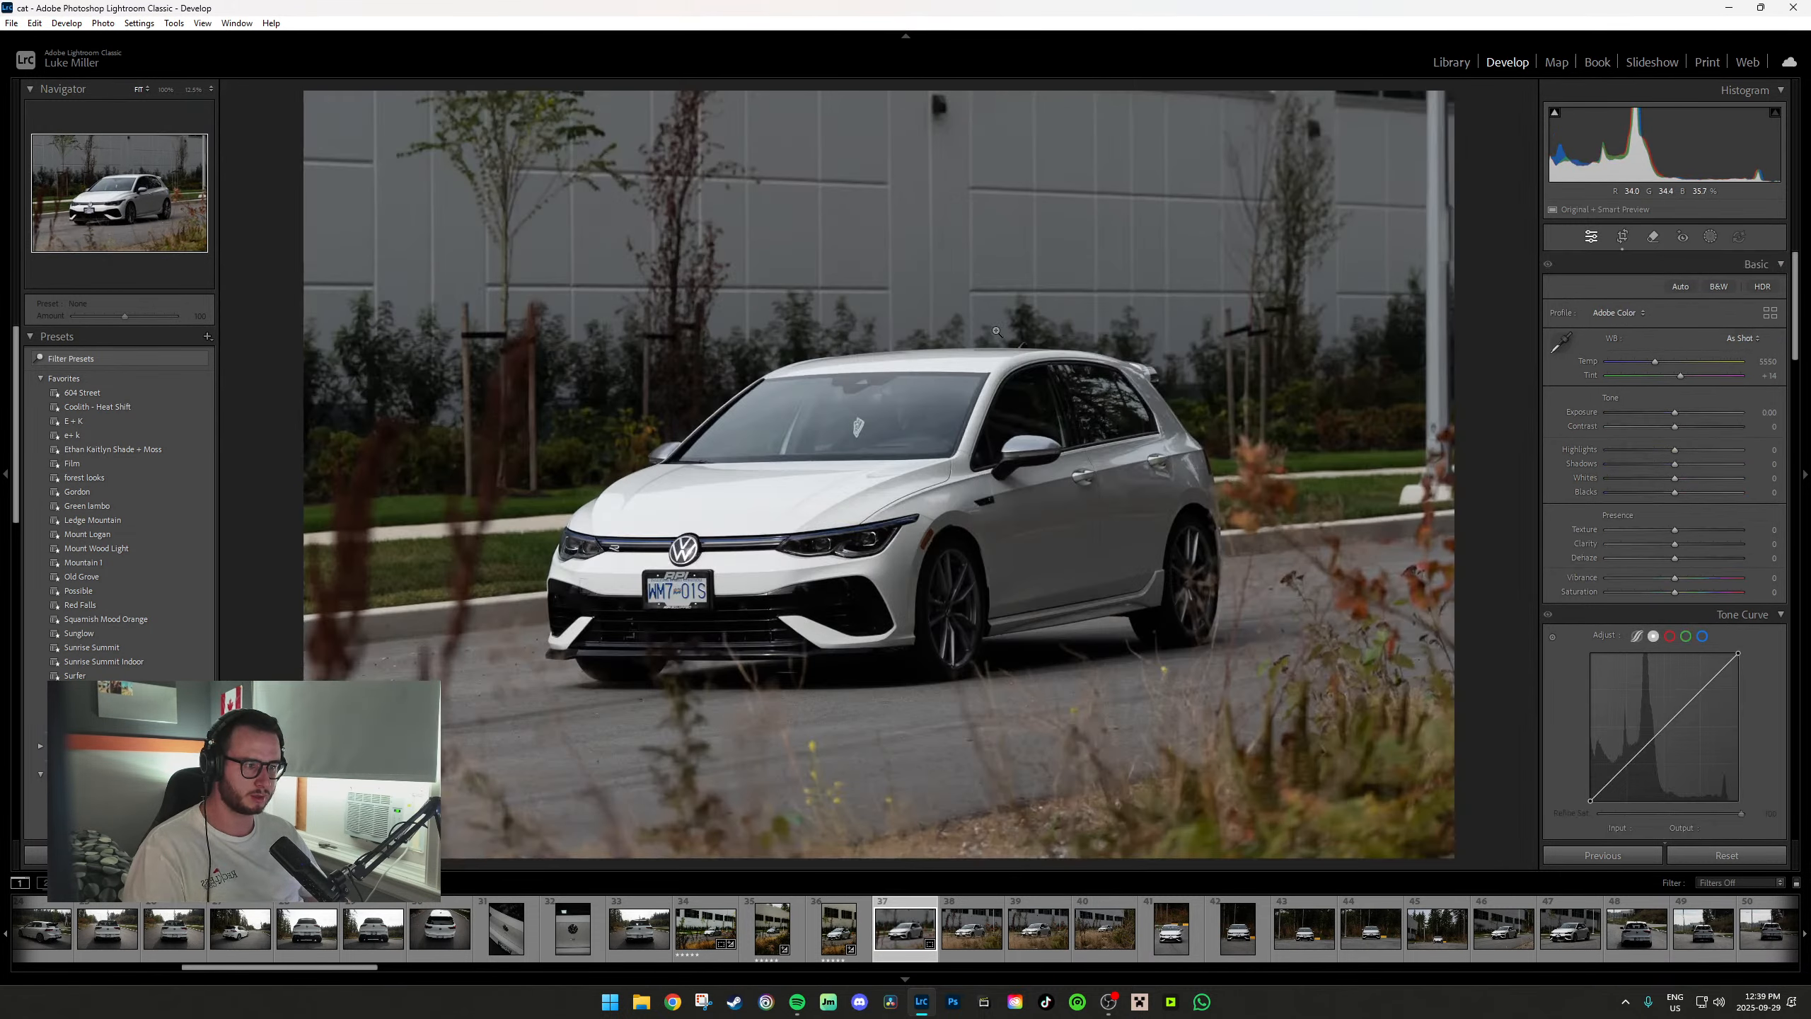
# Fine-tune the crop of photo 37, apply the Light Cool Rain preset, and set white balance to temperature 5500 and tint 12.
pyautogui.press('r')
pyautogui.moveTo(1484, 411); pyautogui.dragTo(1468, 408)
pyautogui.press('r')
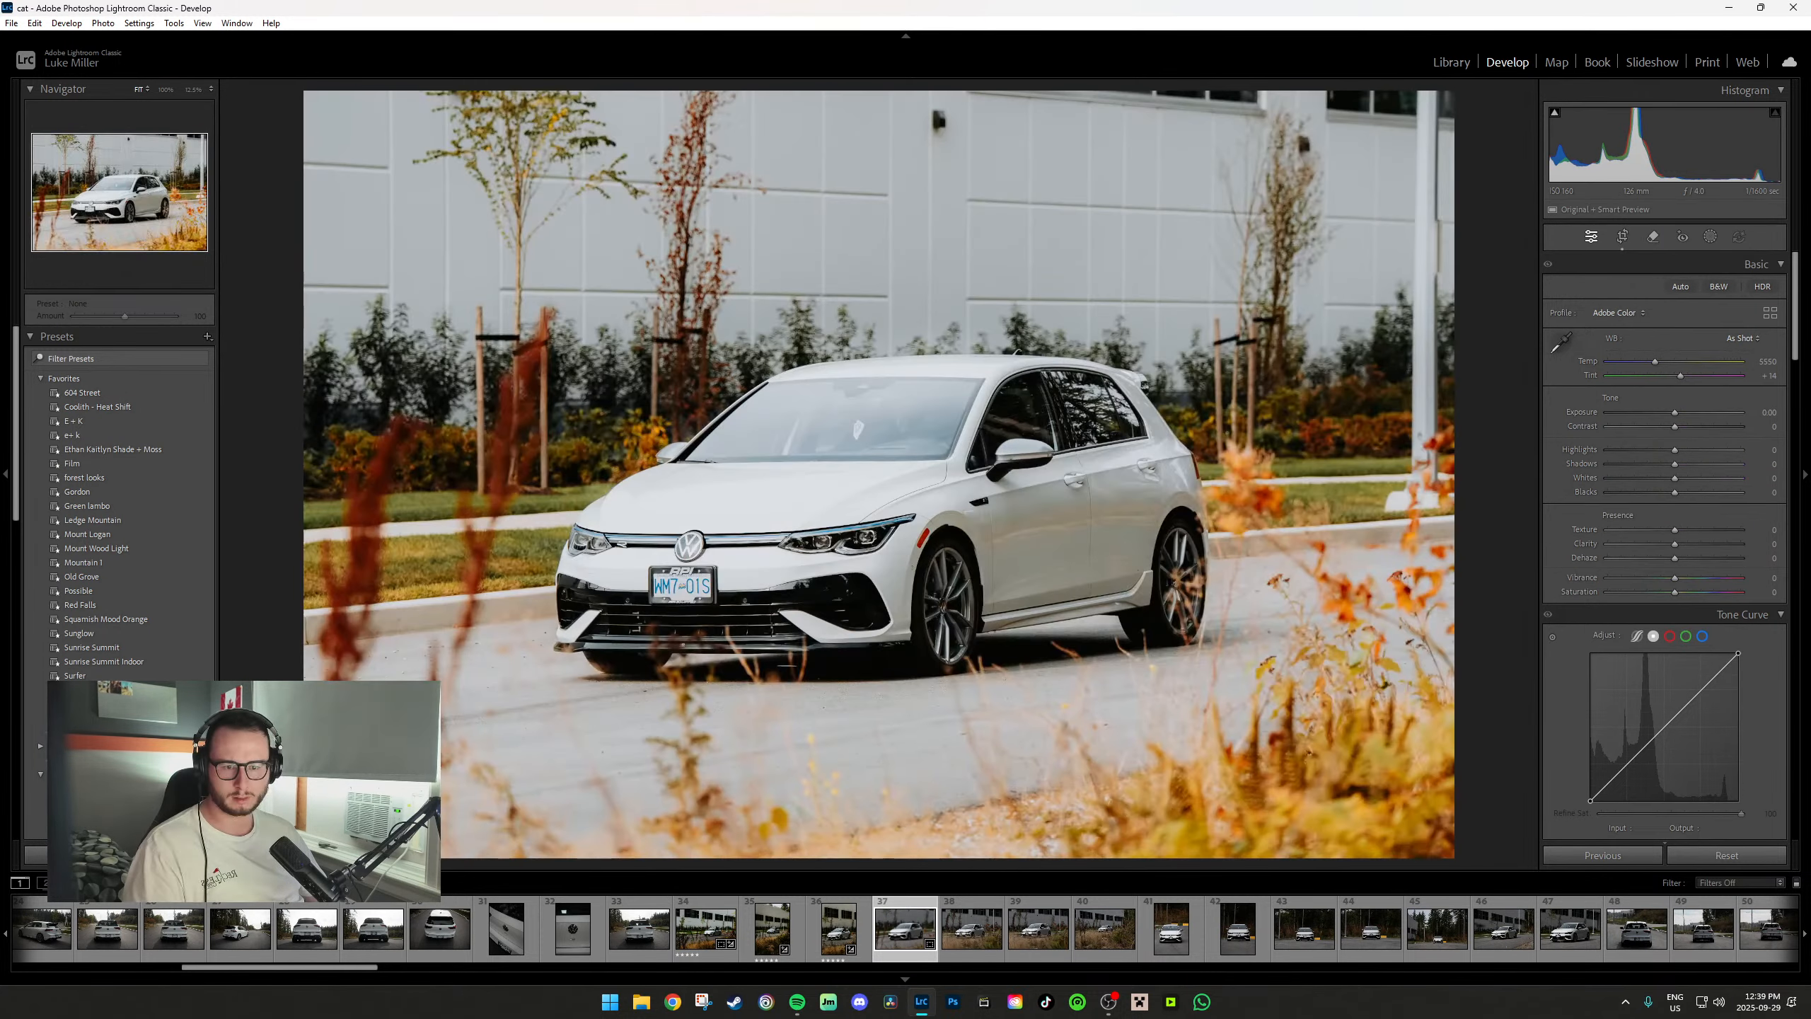
pyautogui.click(74, 675)
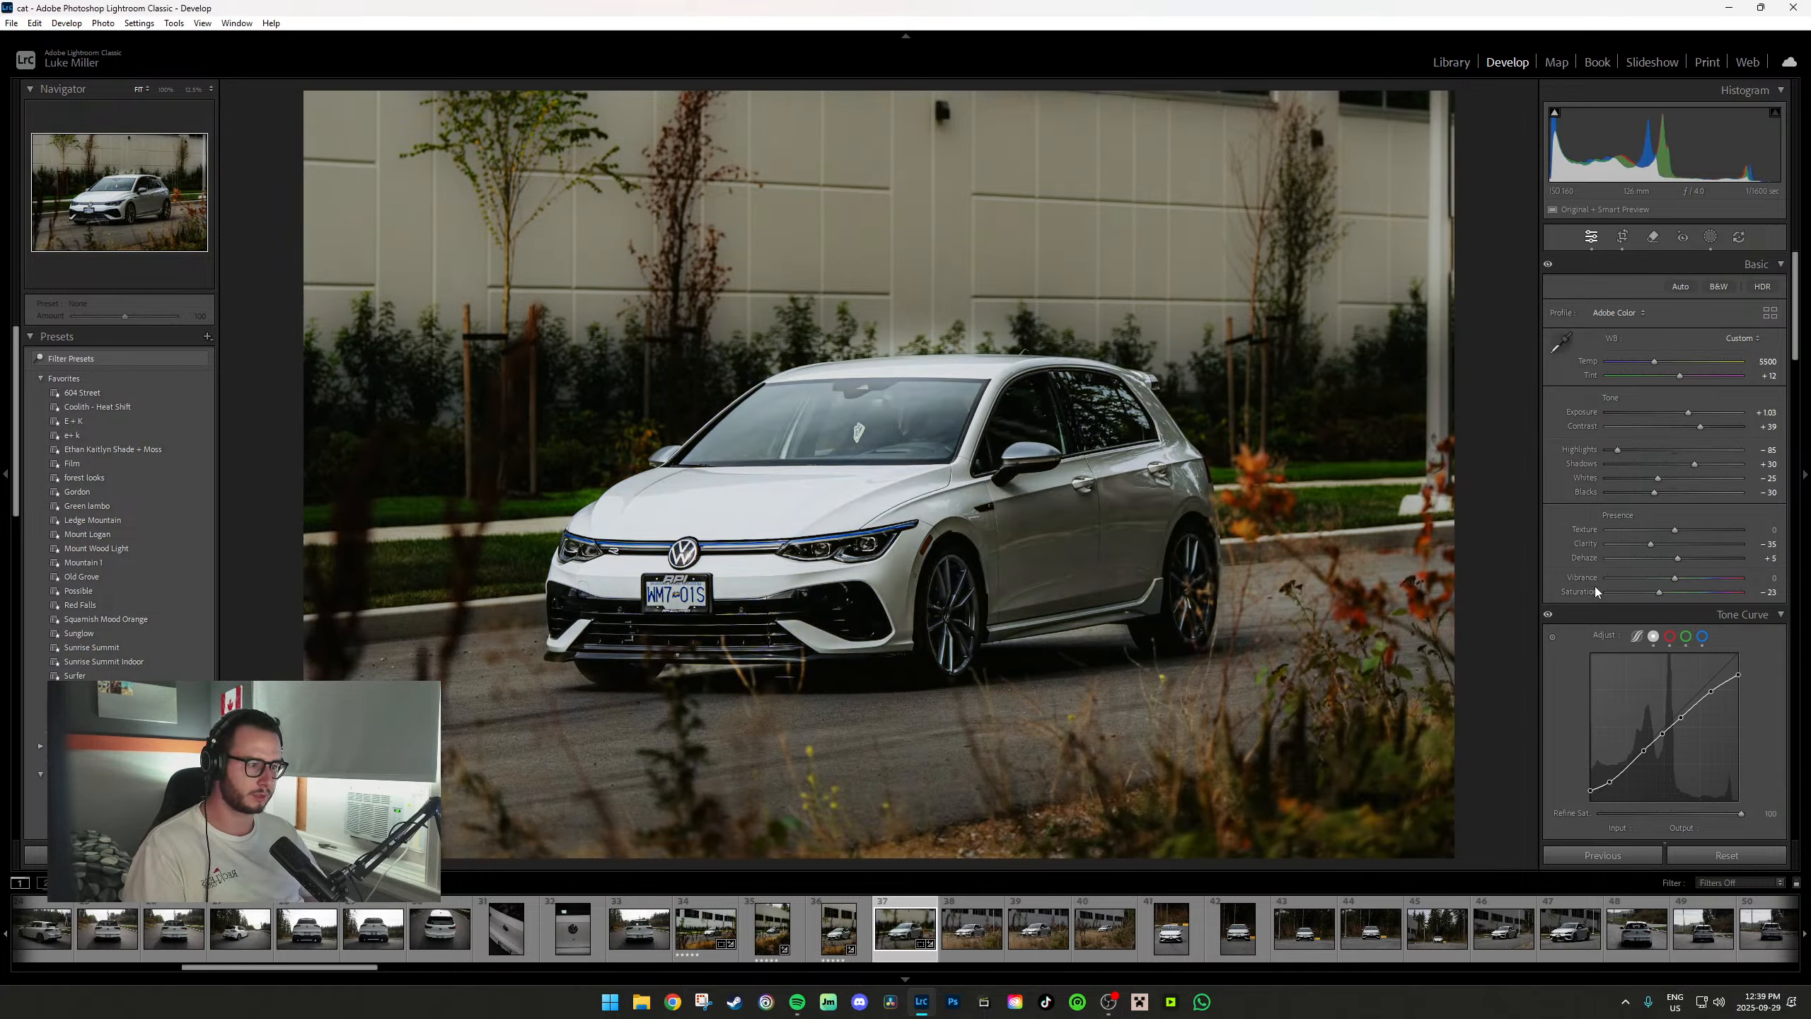
# Open photo 38 with the car behind blurred grass, apply the Light Cool Rain preset, sample its white balance, and auto-straighten it.
pyautogui.press('Right')
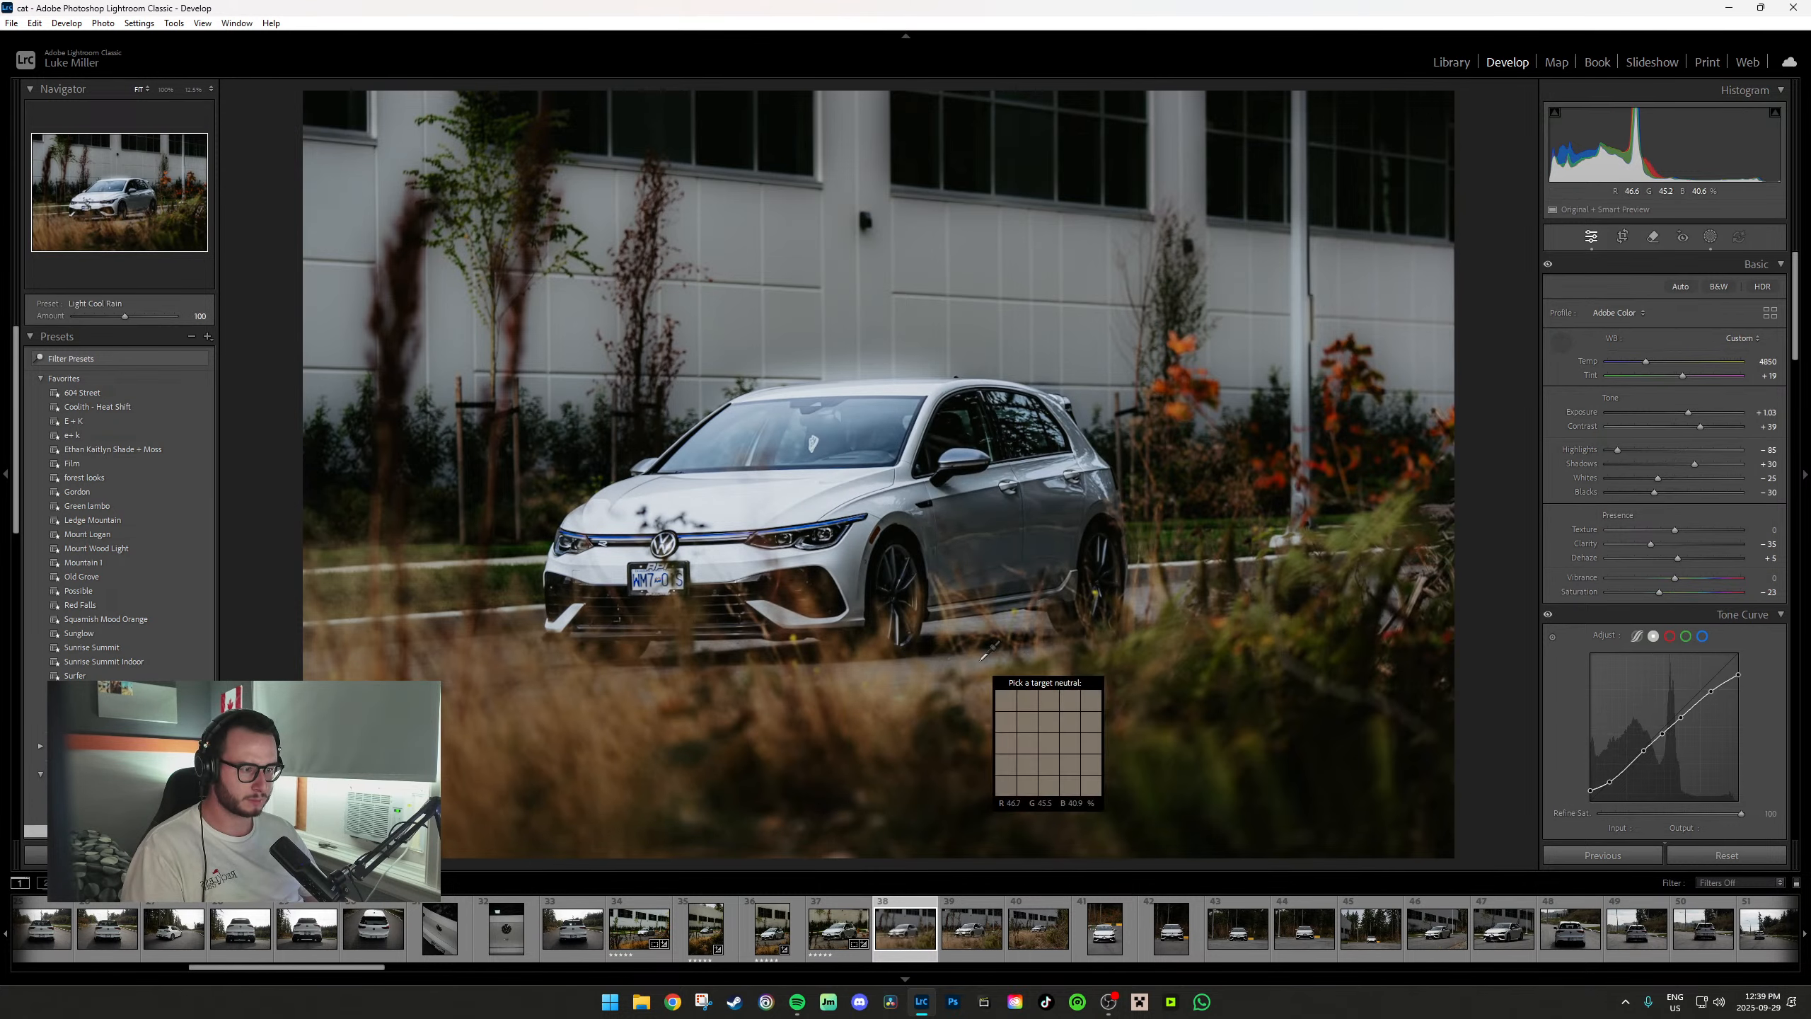
pyautogui.press('r')
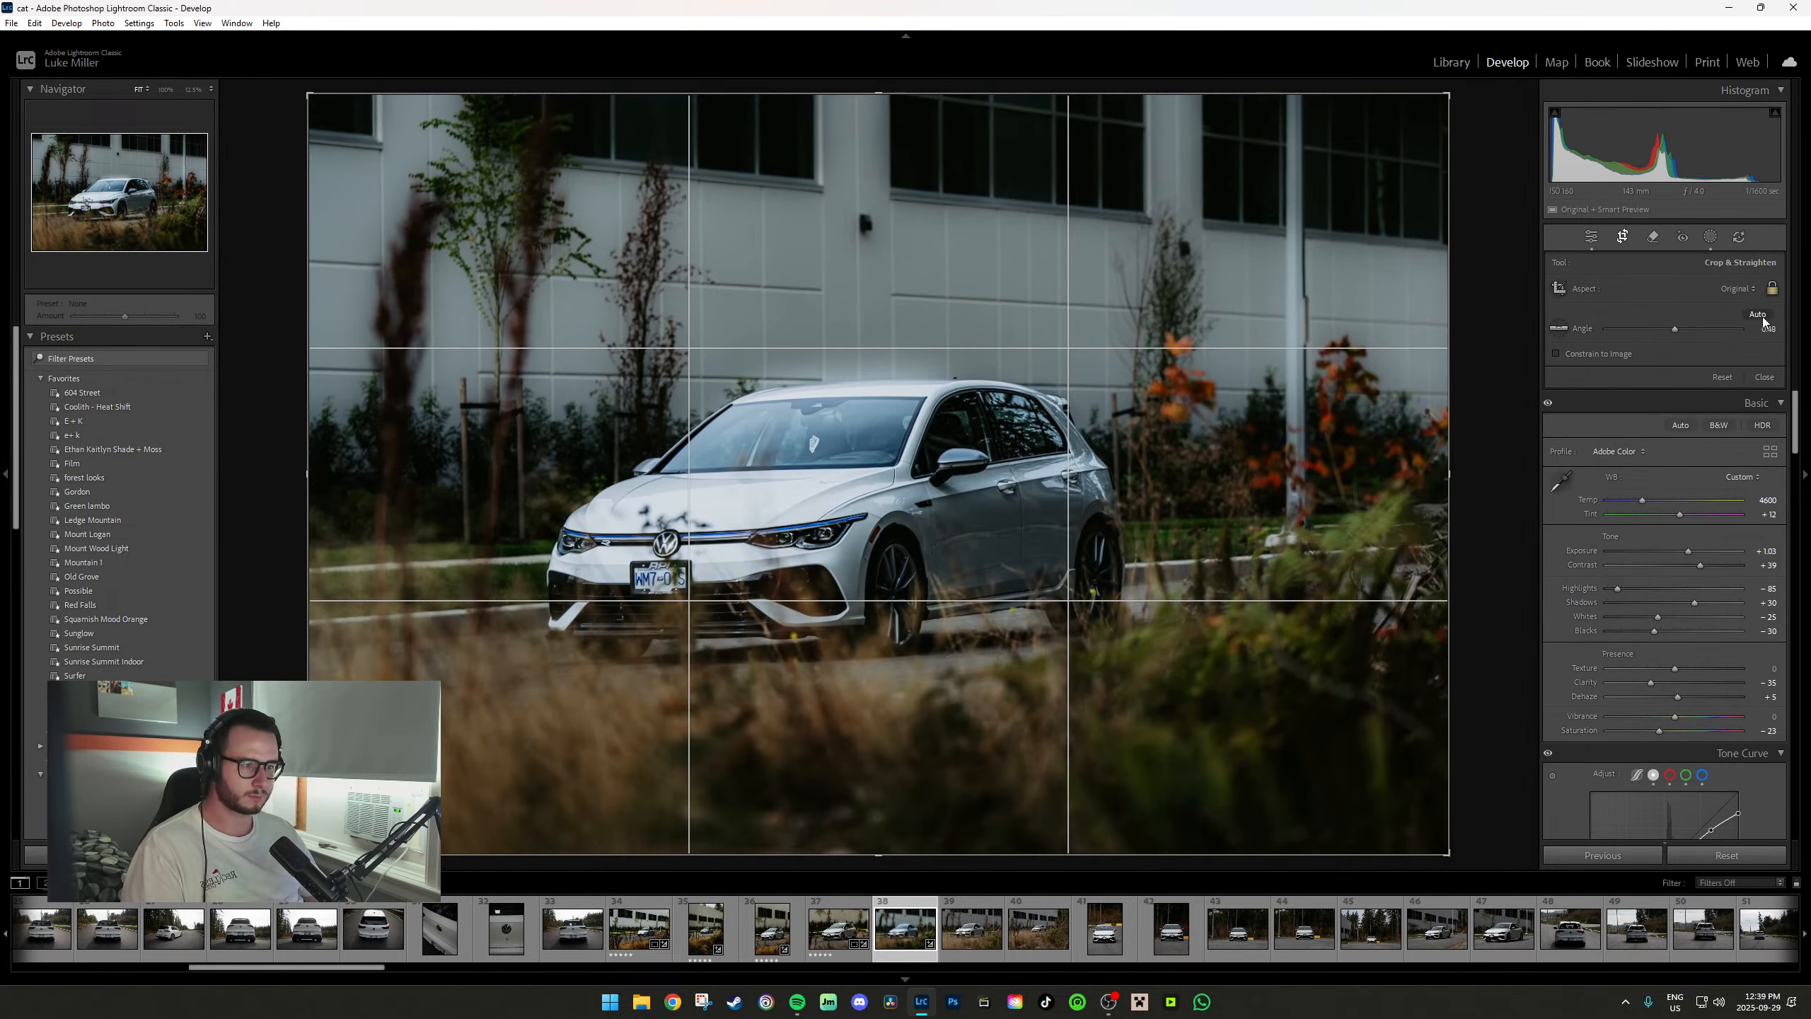
pyautogui.press('r')
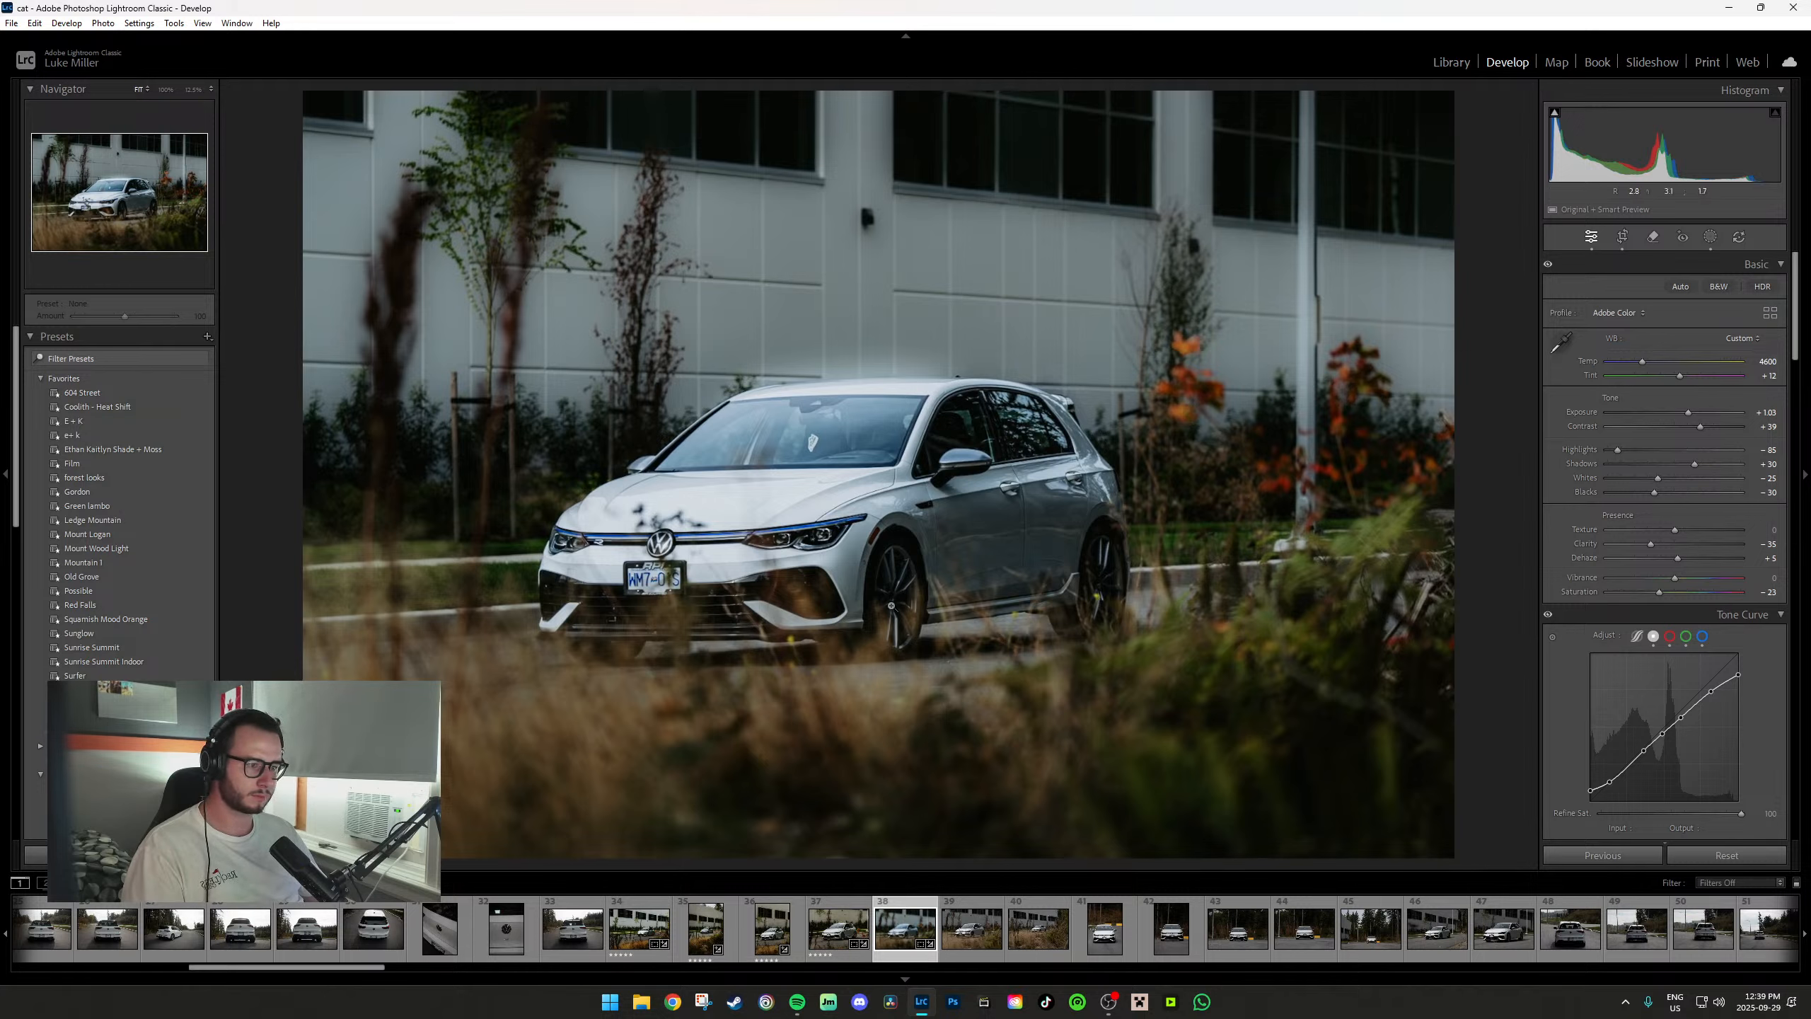
# Resample white balance from the road behind the car, giving temperature 5000 and tint 15, and reset the saturation to 0.
pyautogui.press('w')
pyautogui.click(1189, 574)
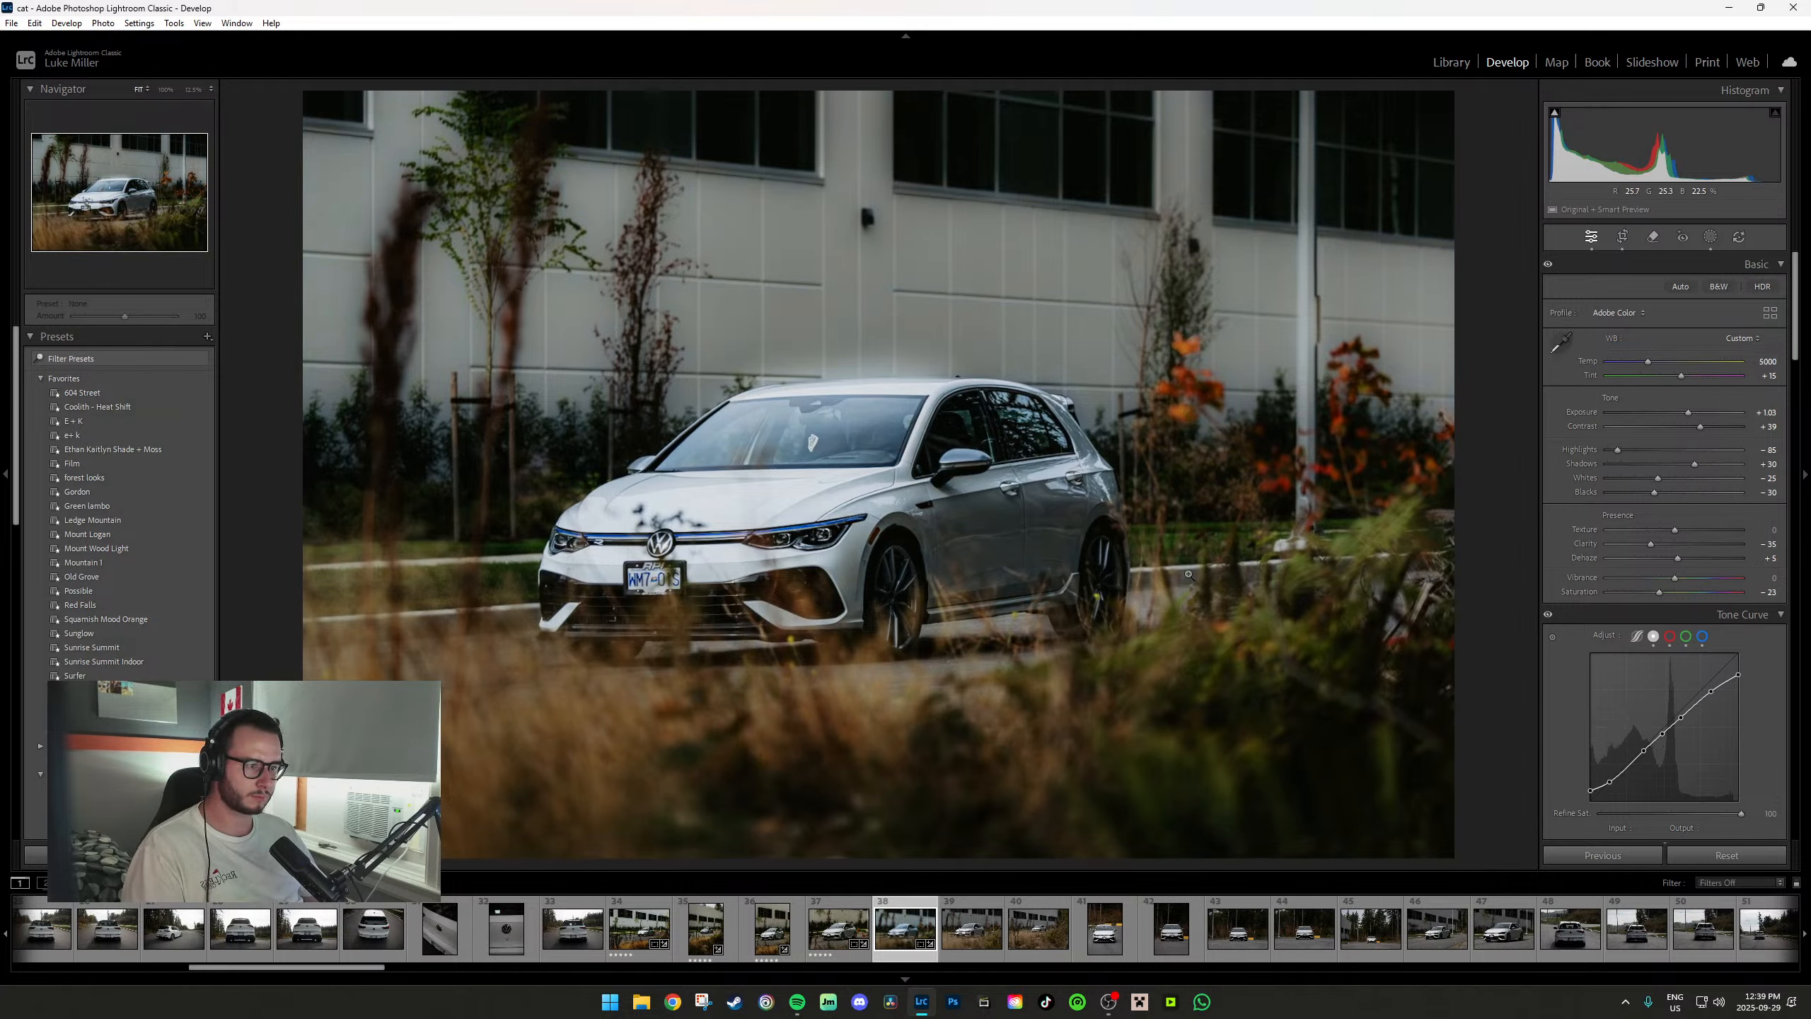
pyautogui.doubleClick(1660, 591)
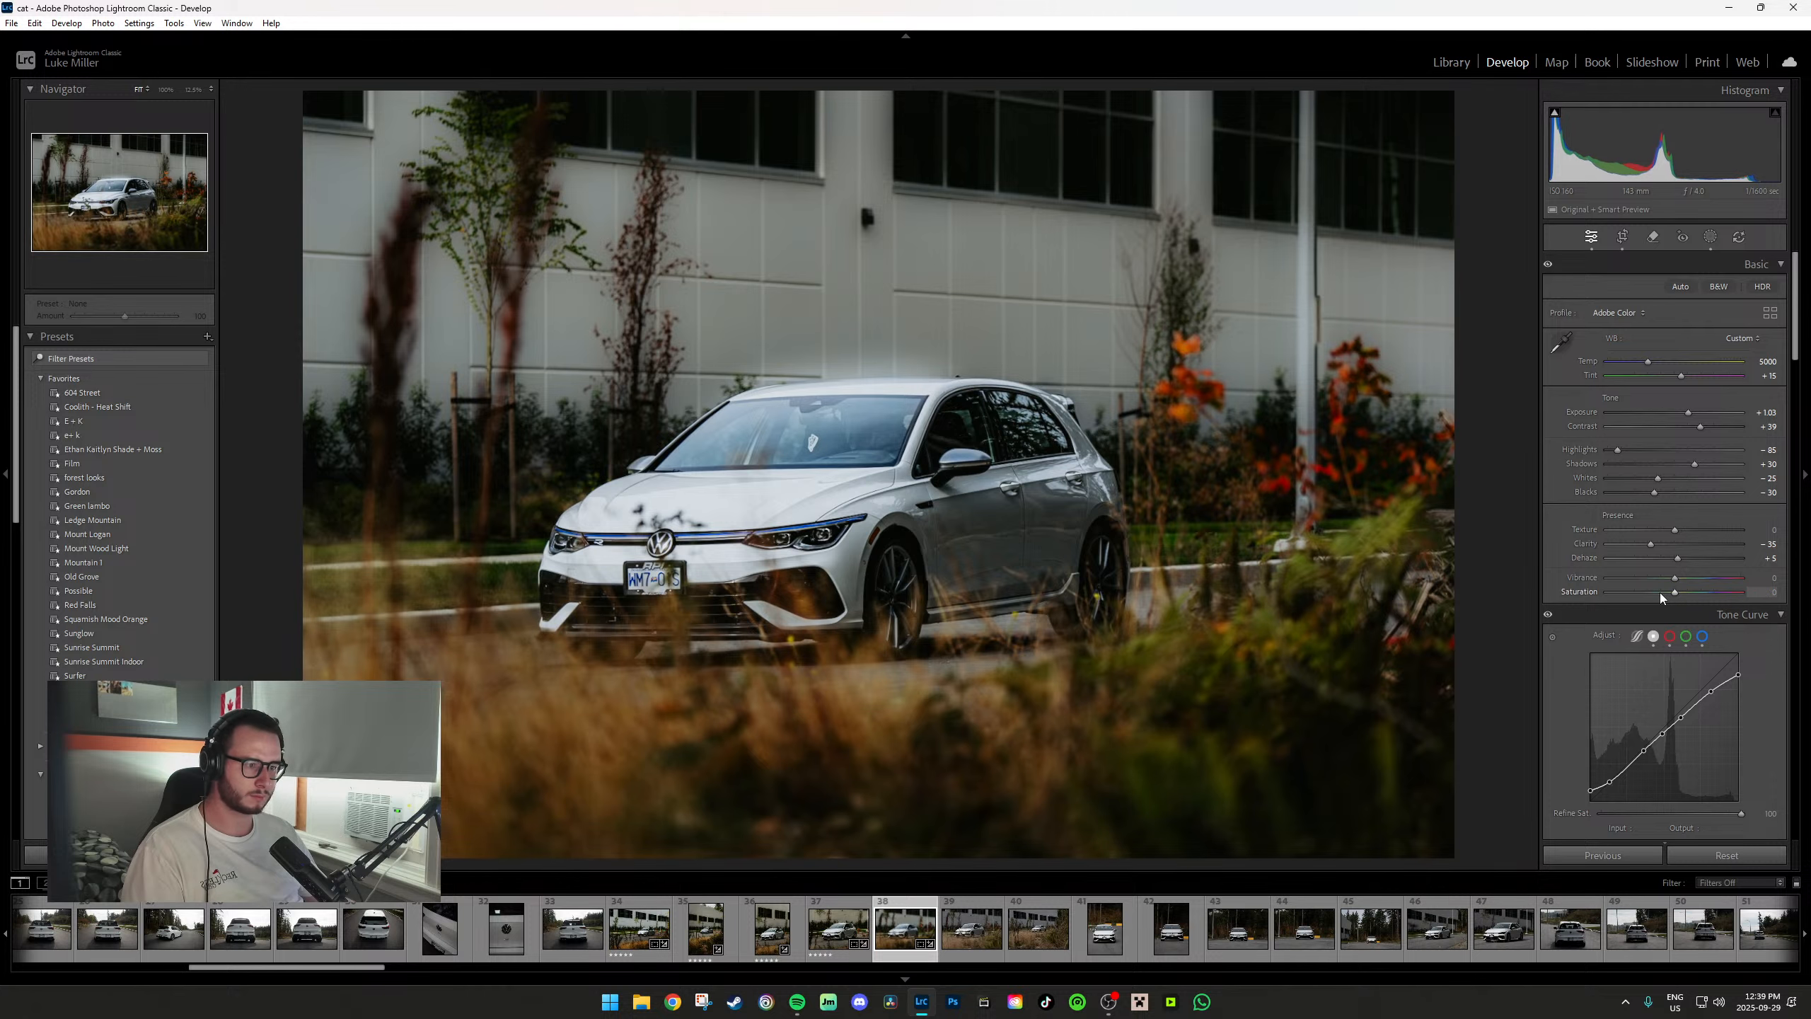
# Open photo 41 with the car seen head-on, apply the Light Cool Rain preset, and sample white balance from the road beside the car.
pyautogui.press('Right')
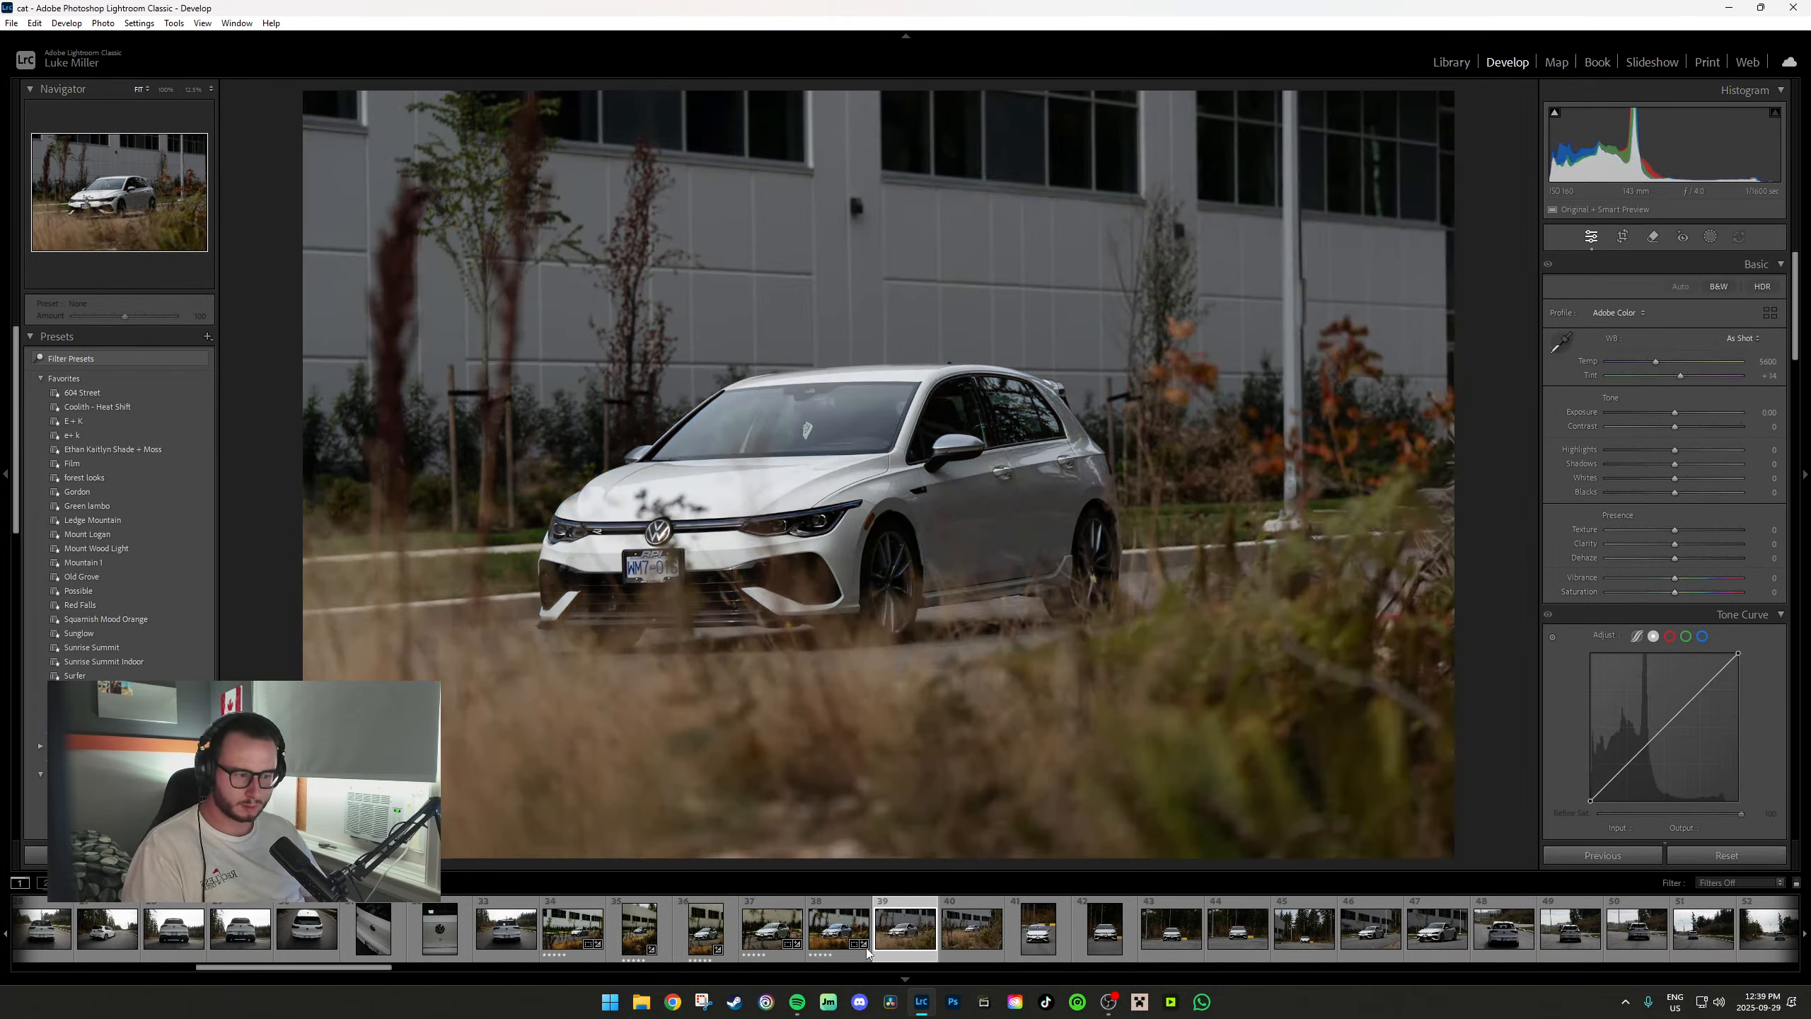
pyautogui.press('Right')
pyautogui.press('Right')
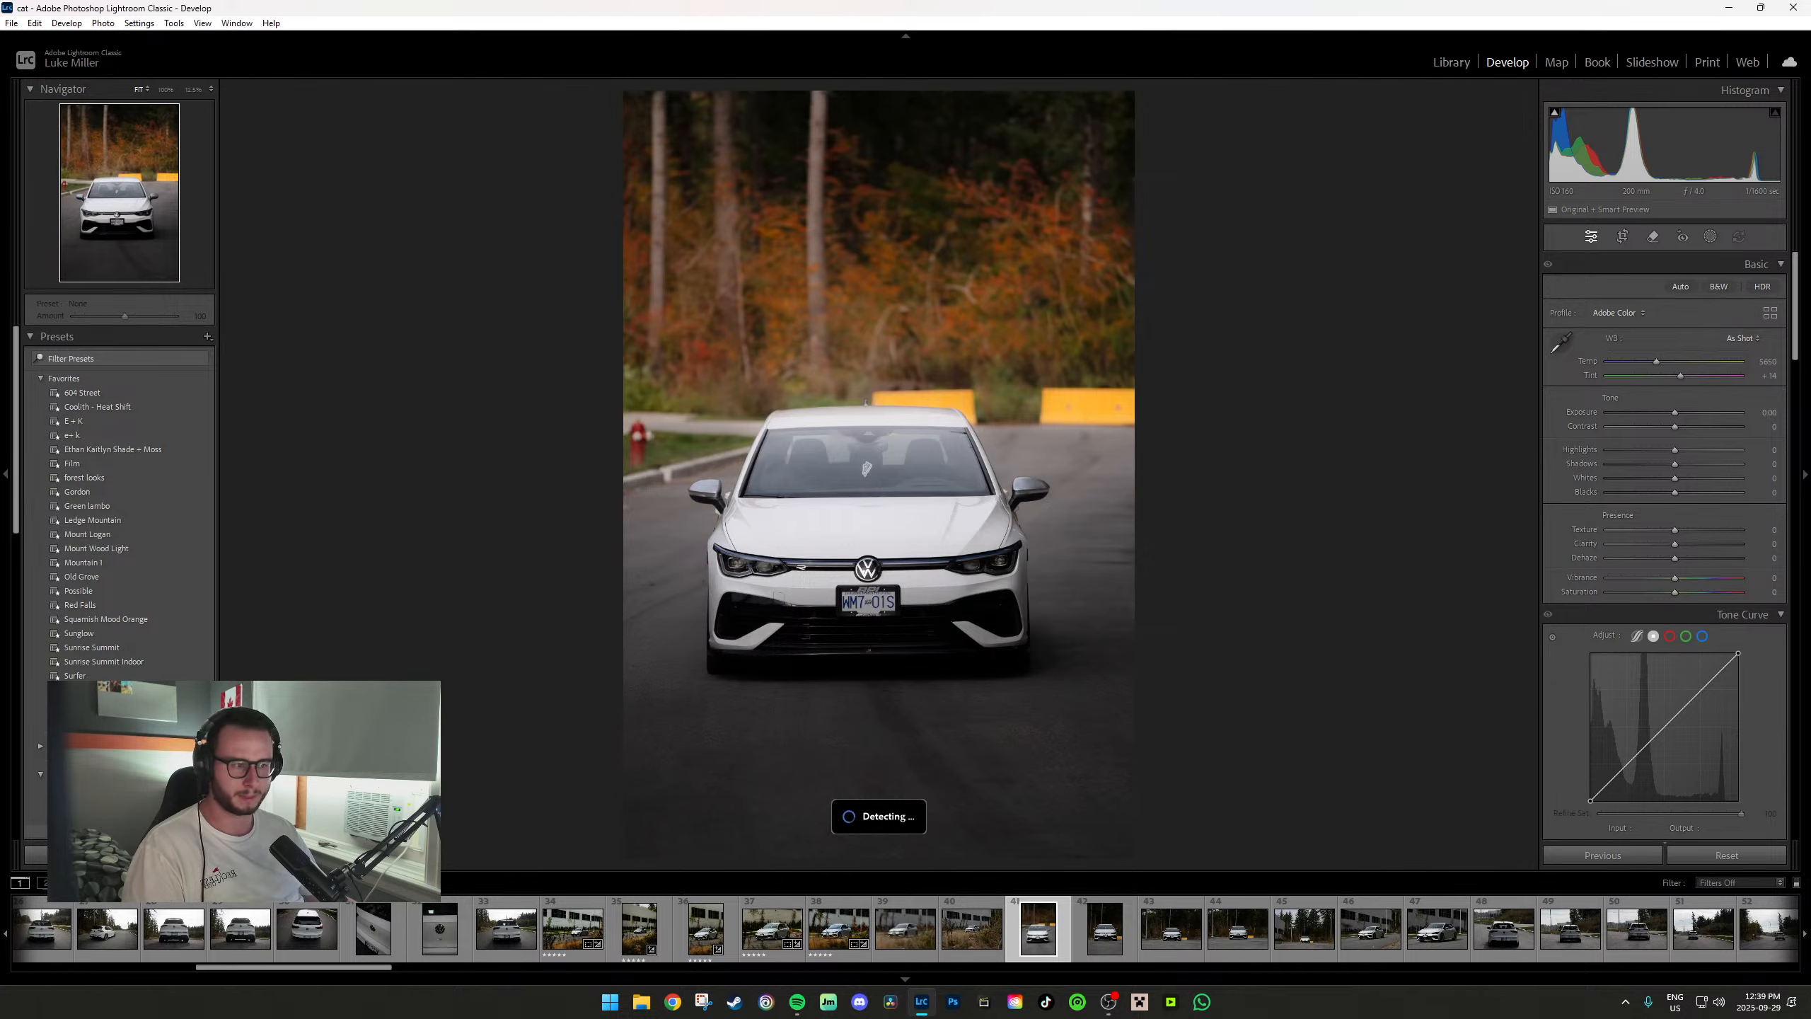
pyautogui.hotkey('ctrl', 'alt', 'v')
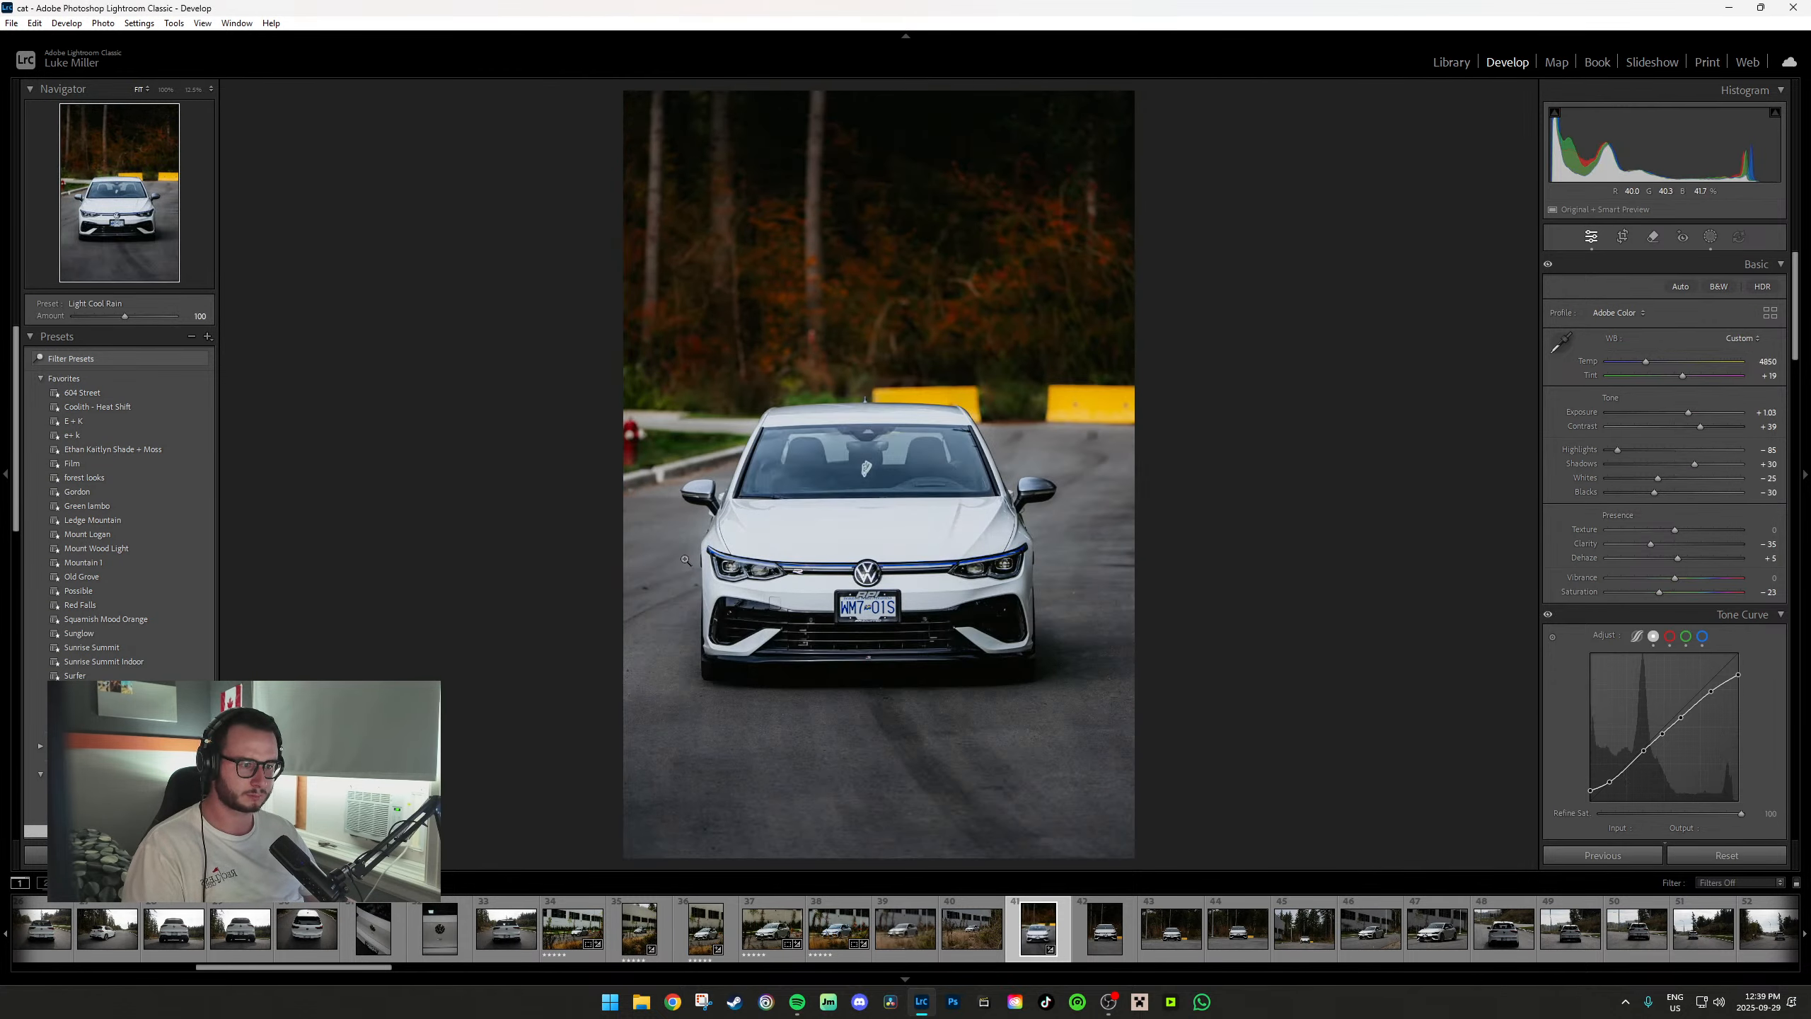
pyautogui.press('w')
pyautogui.click(689, 553)
# Using a centre-line crop overlay, rotate photo 41 to an angle of 0.49 and crop it slightly tighter with the car centred.
pyautogui.press('r')
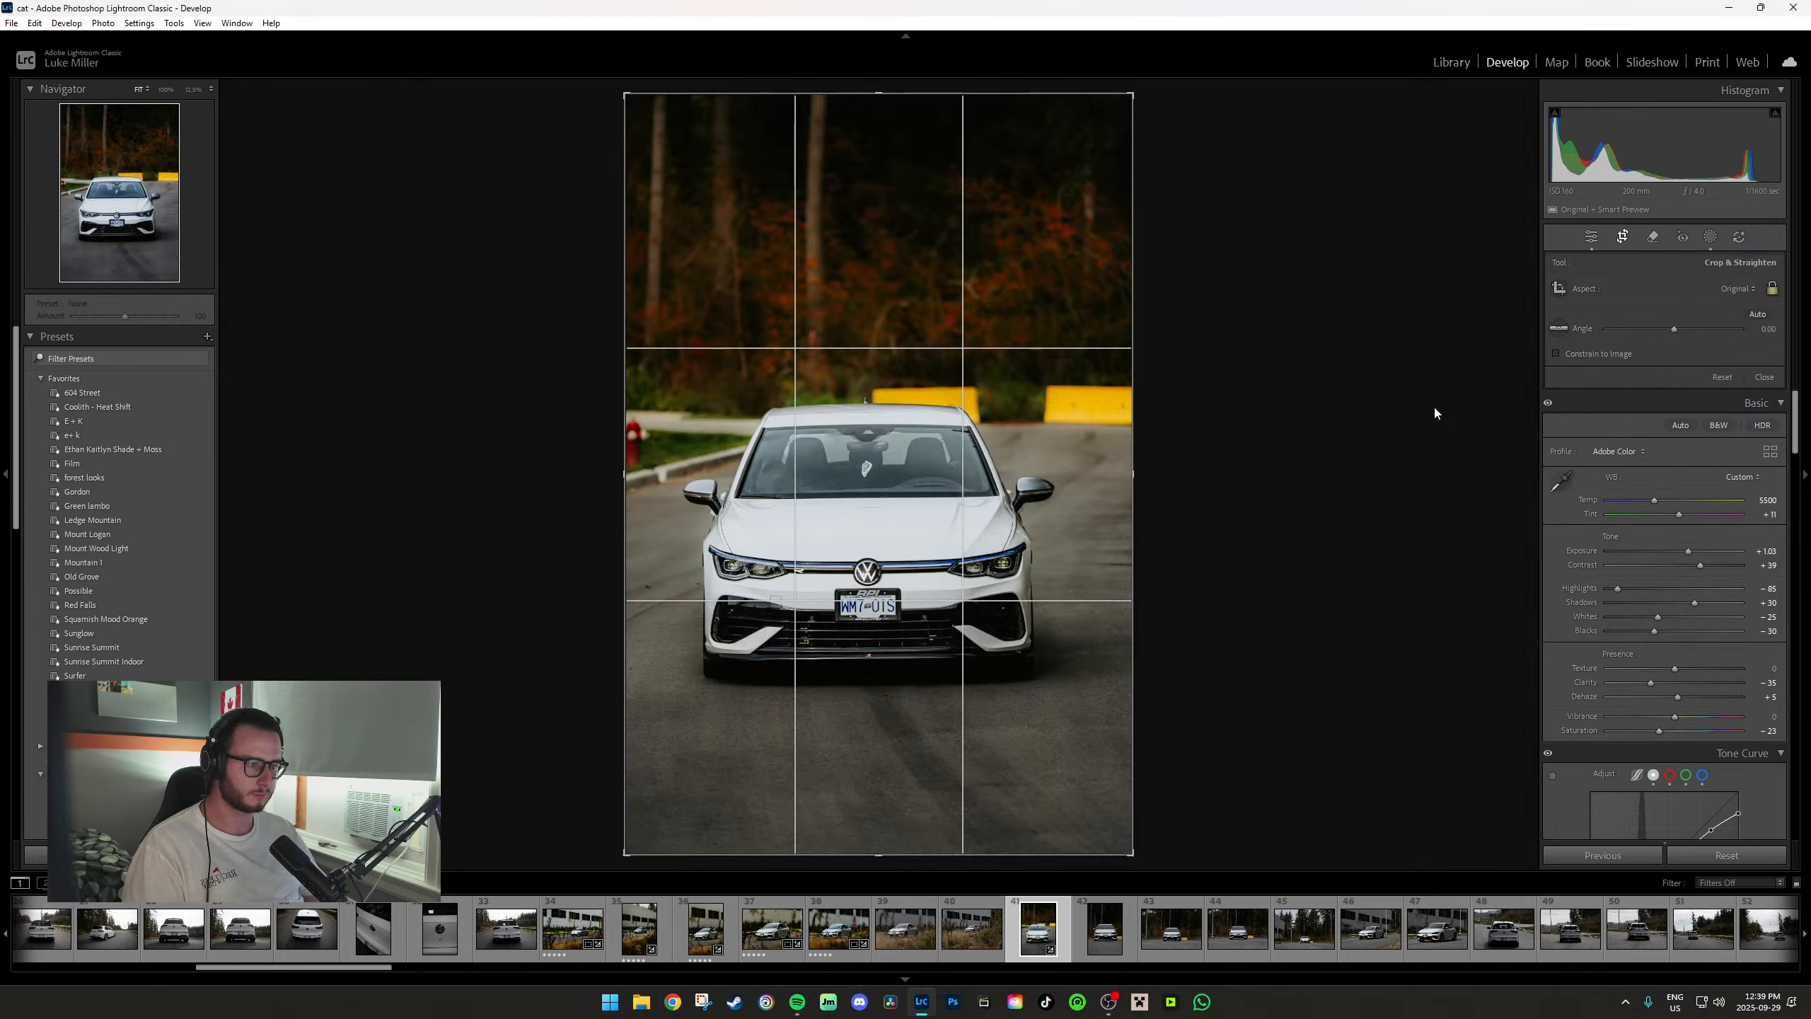
pyautogui.press('o')
pyautogui.press('o')
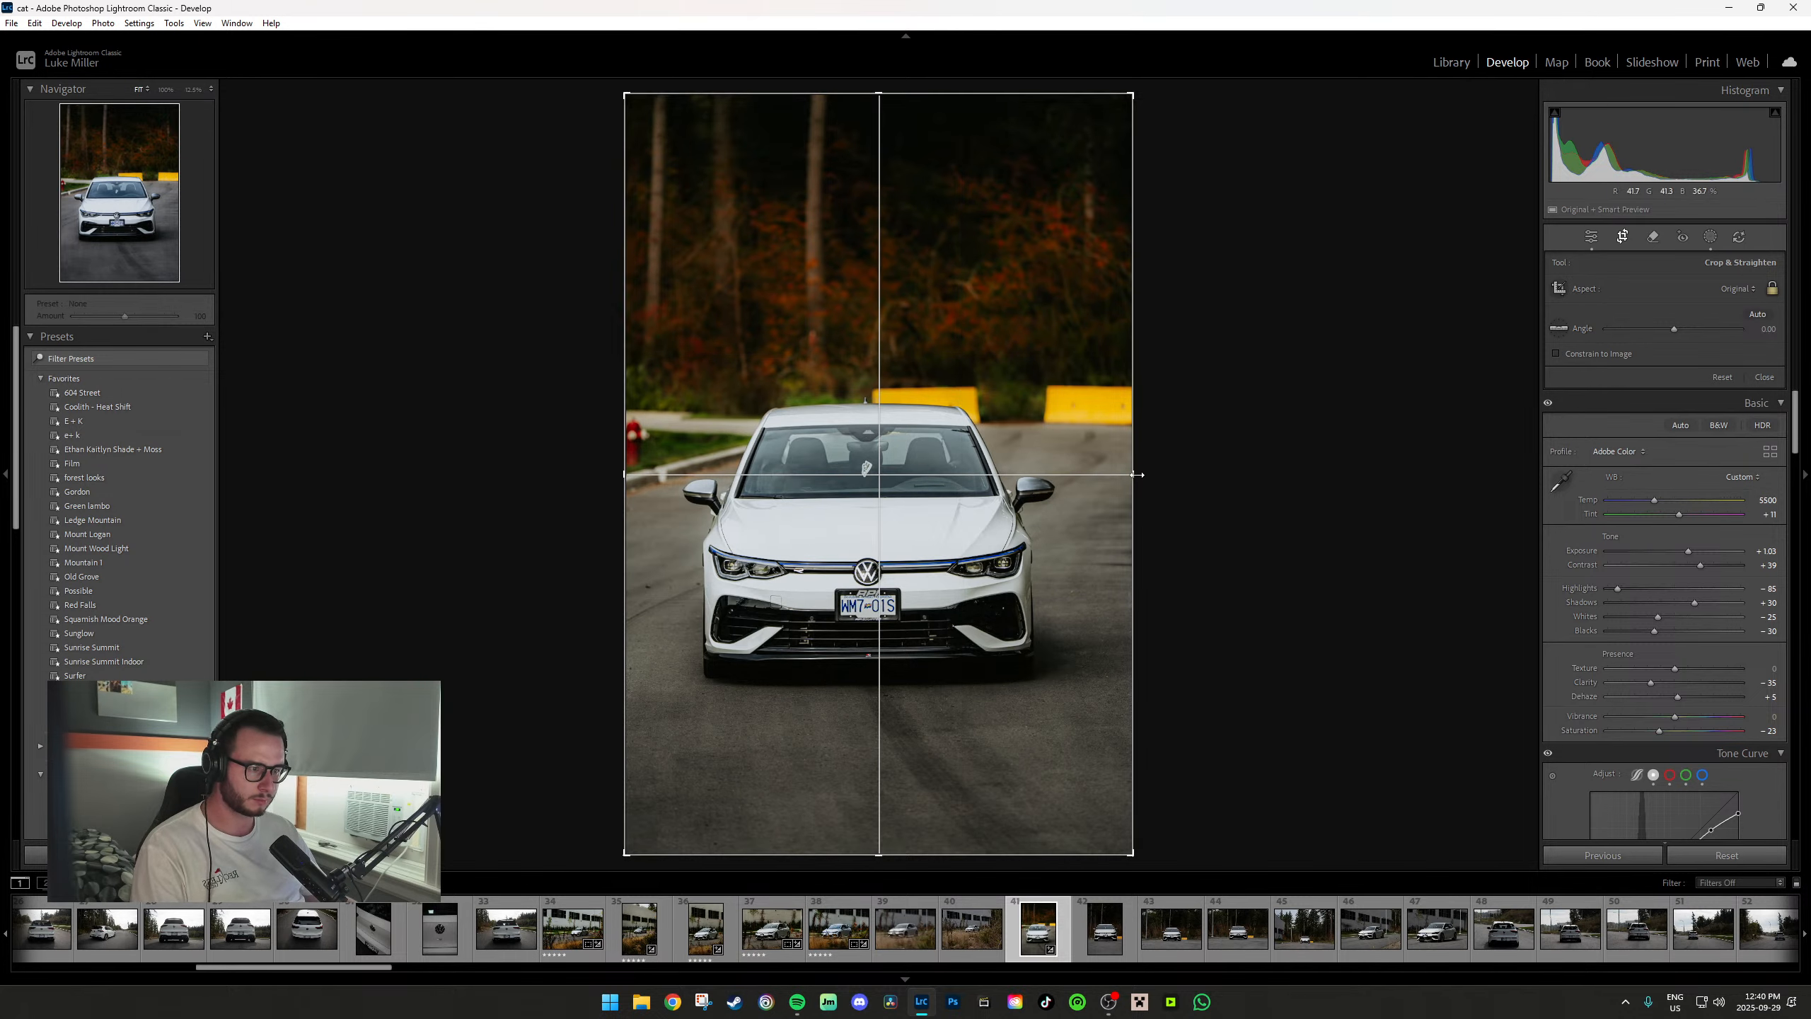
pyautogui.moveTo(1134, 474); pyautogui.dragTo(1117, 480)
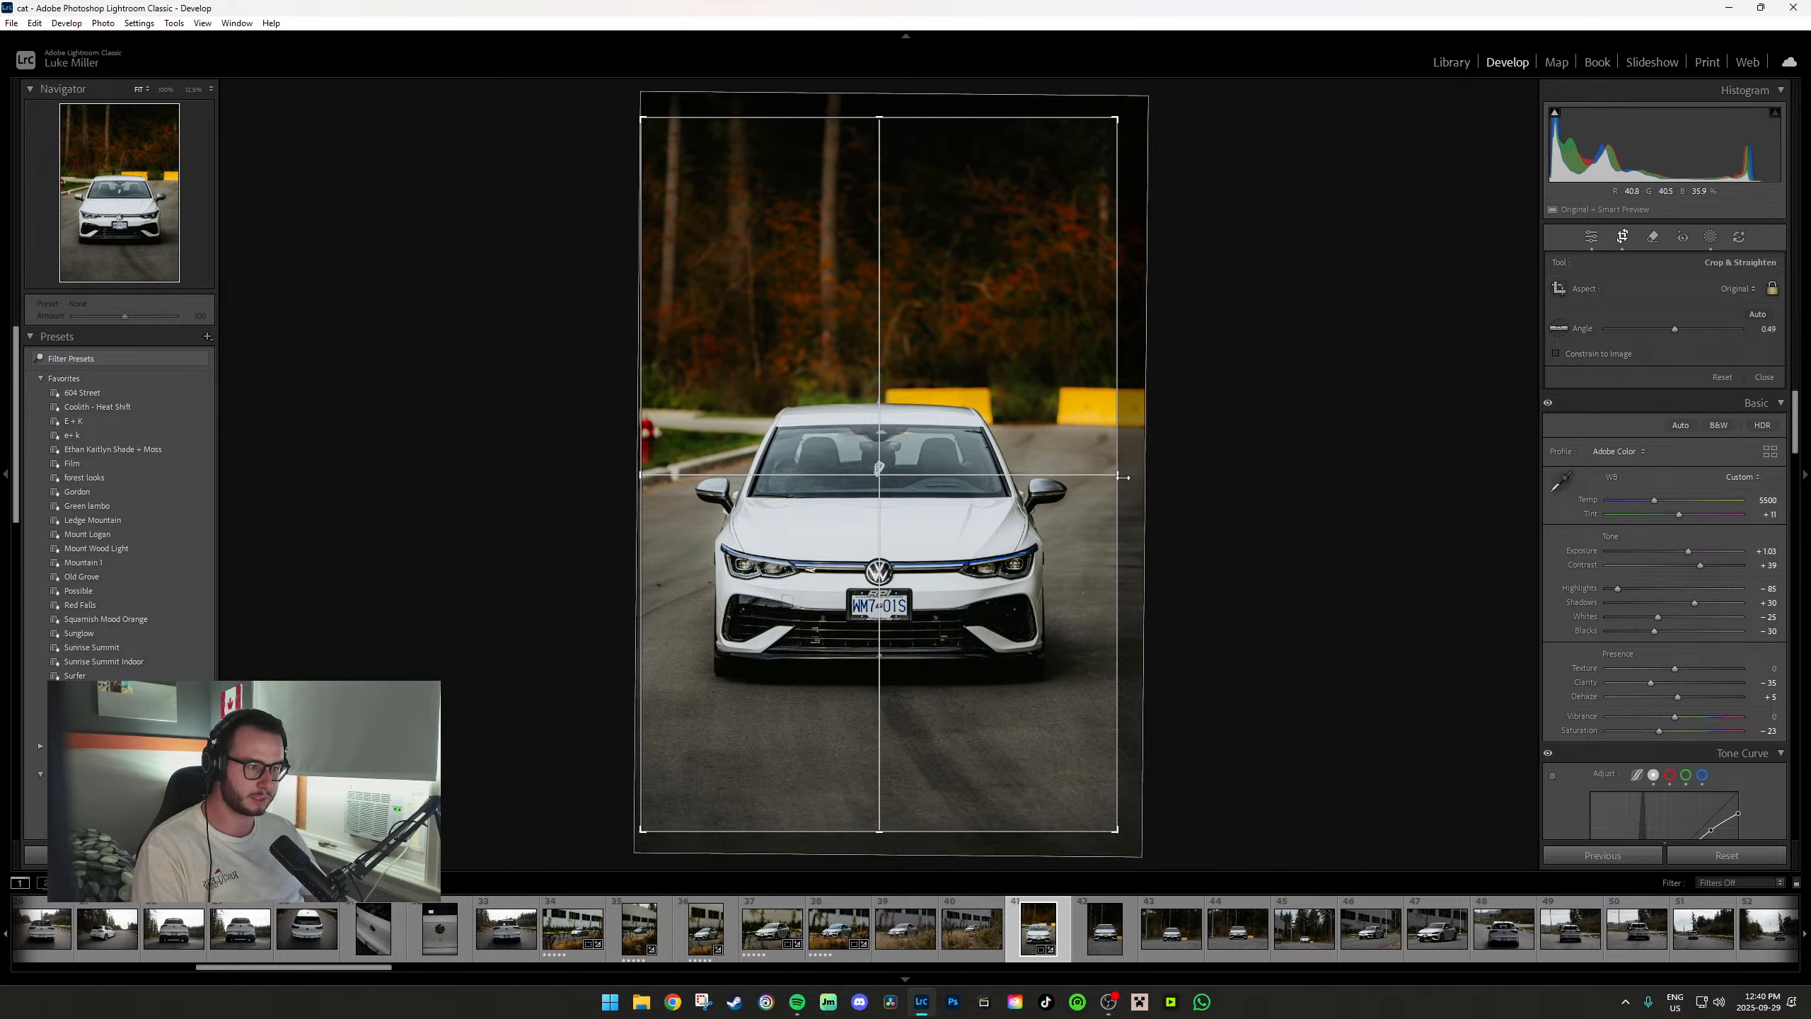
pyautogui.press('o')
pyautogui.press('o')
pyautogui.press('o')
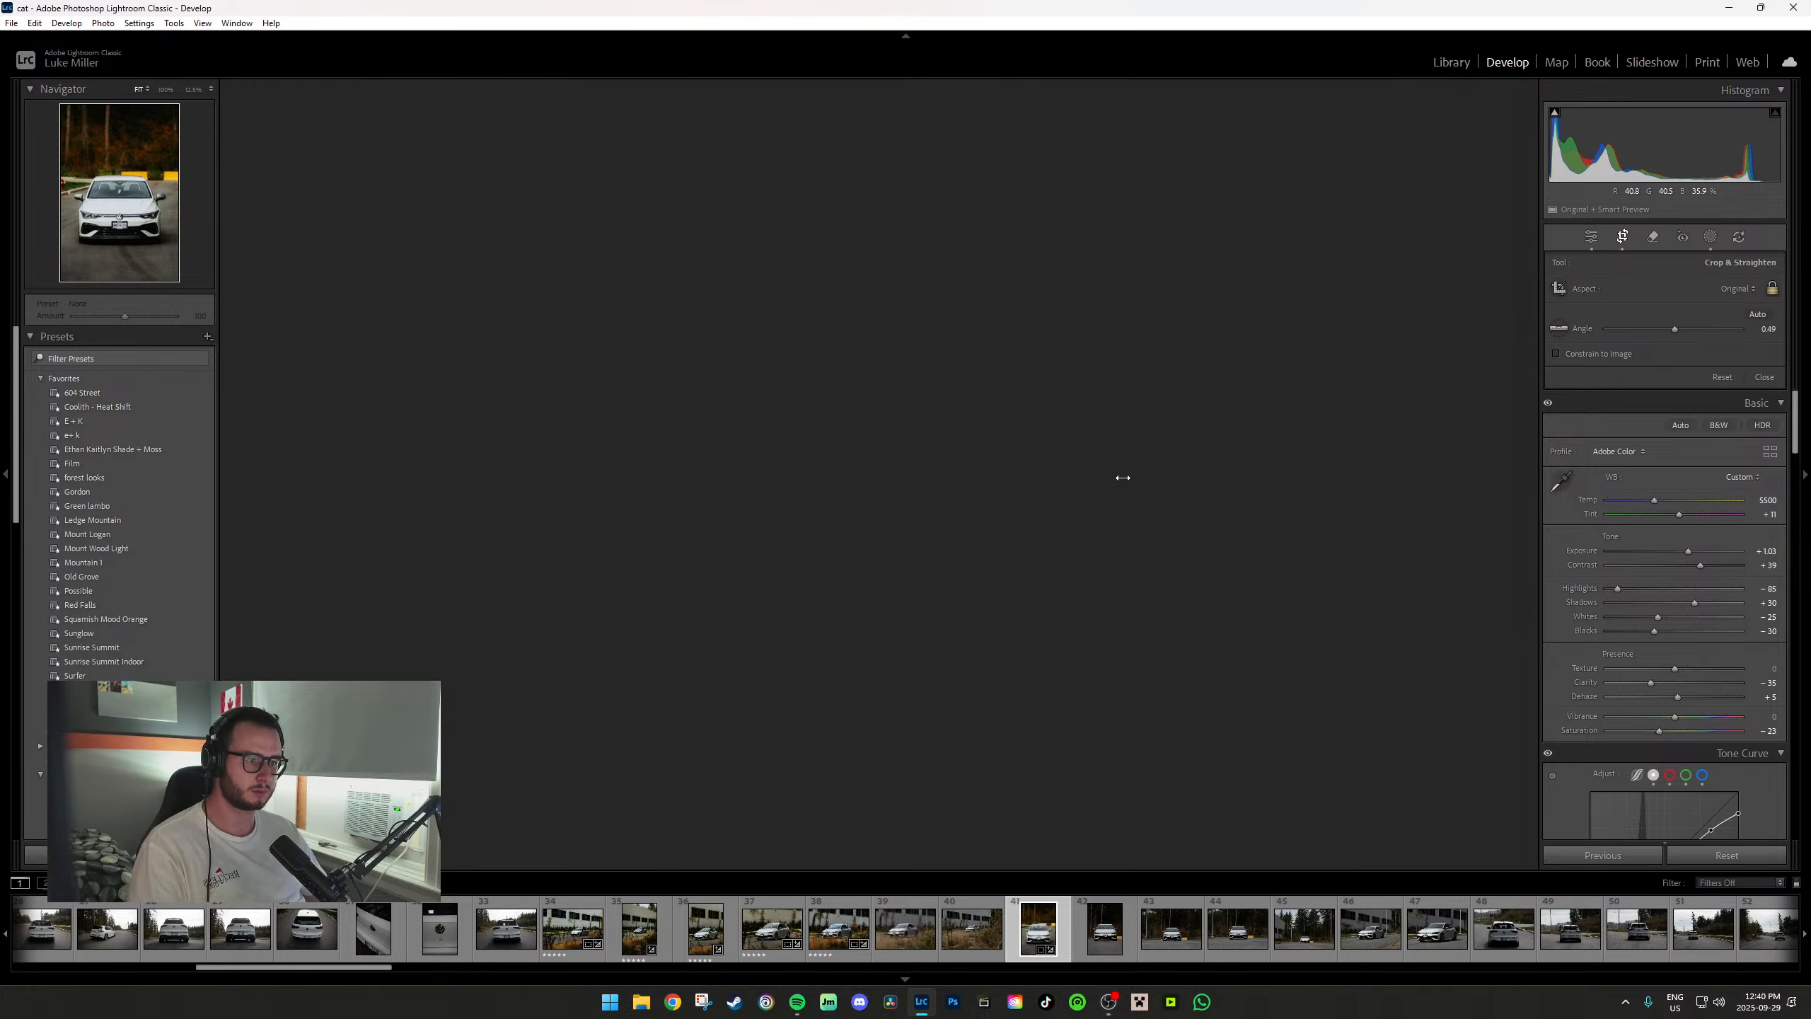
pyautogui.press('Return')
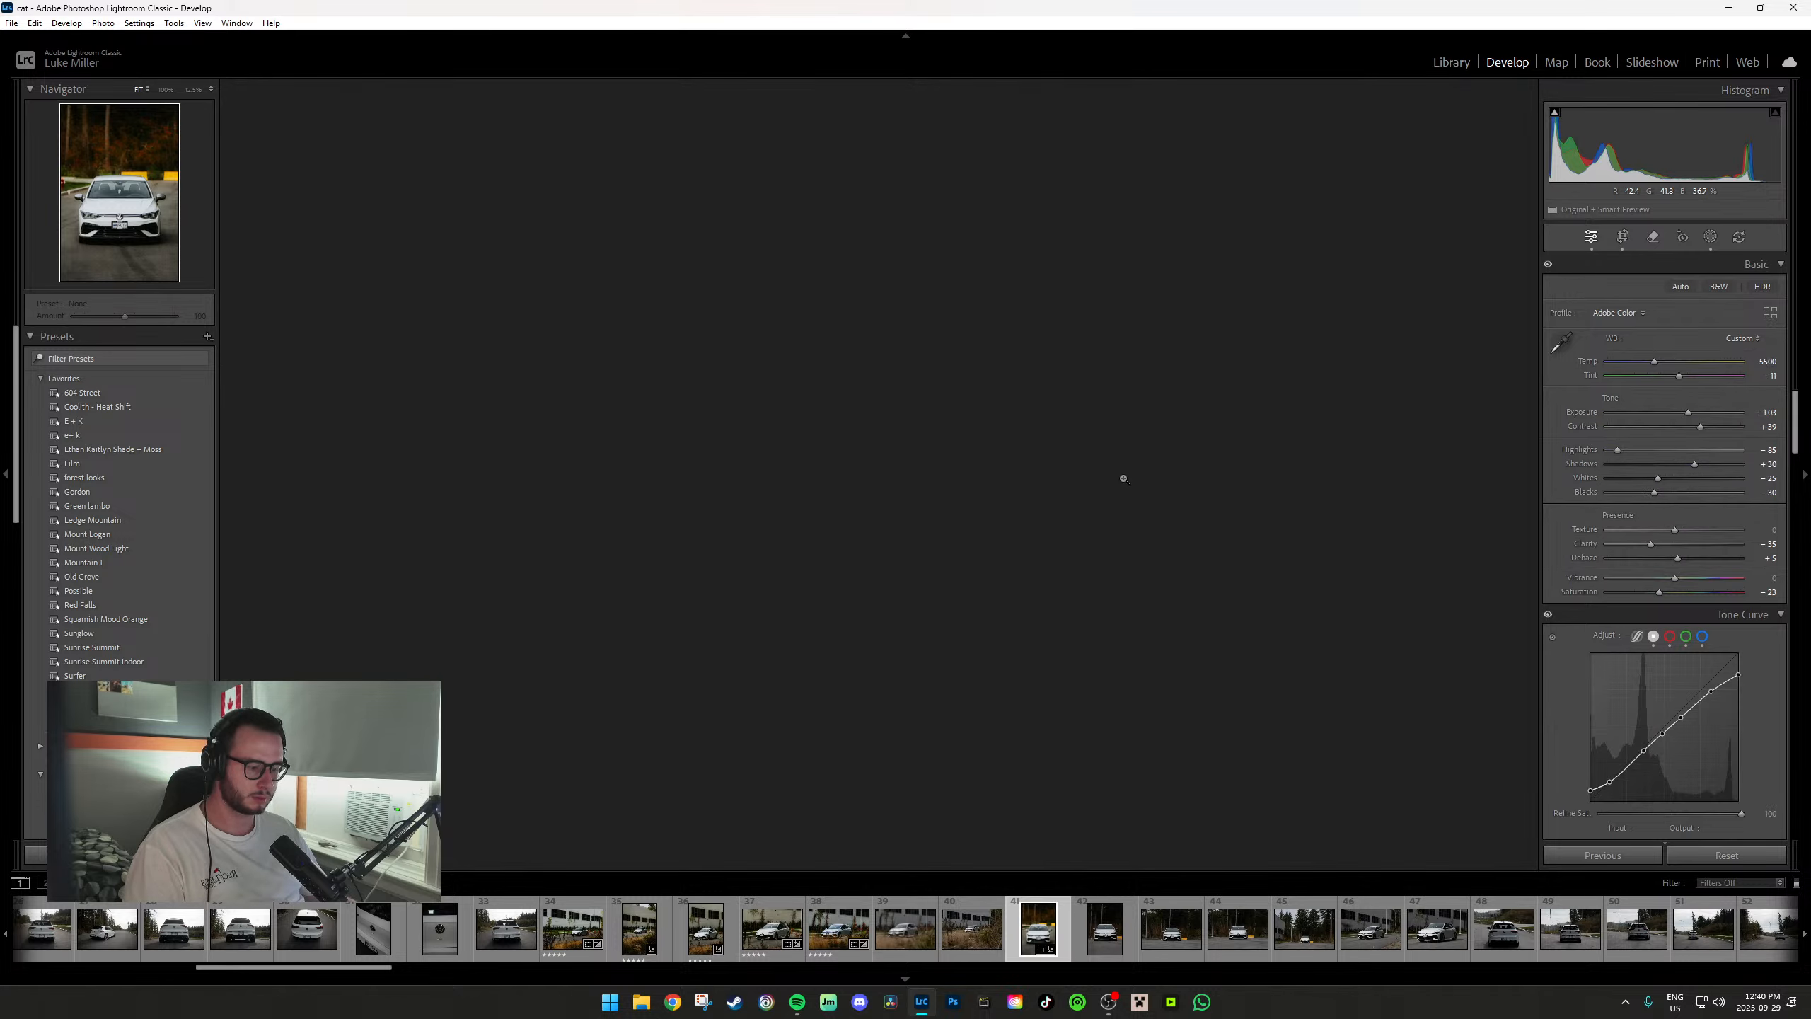